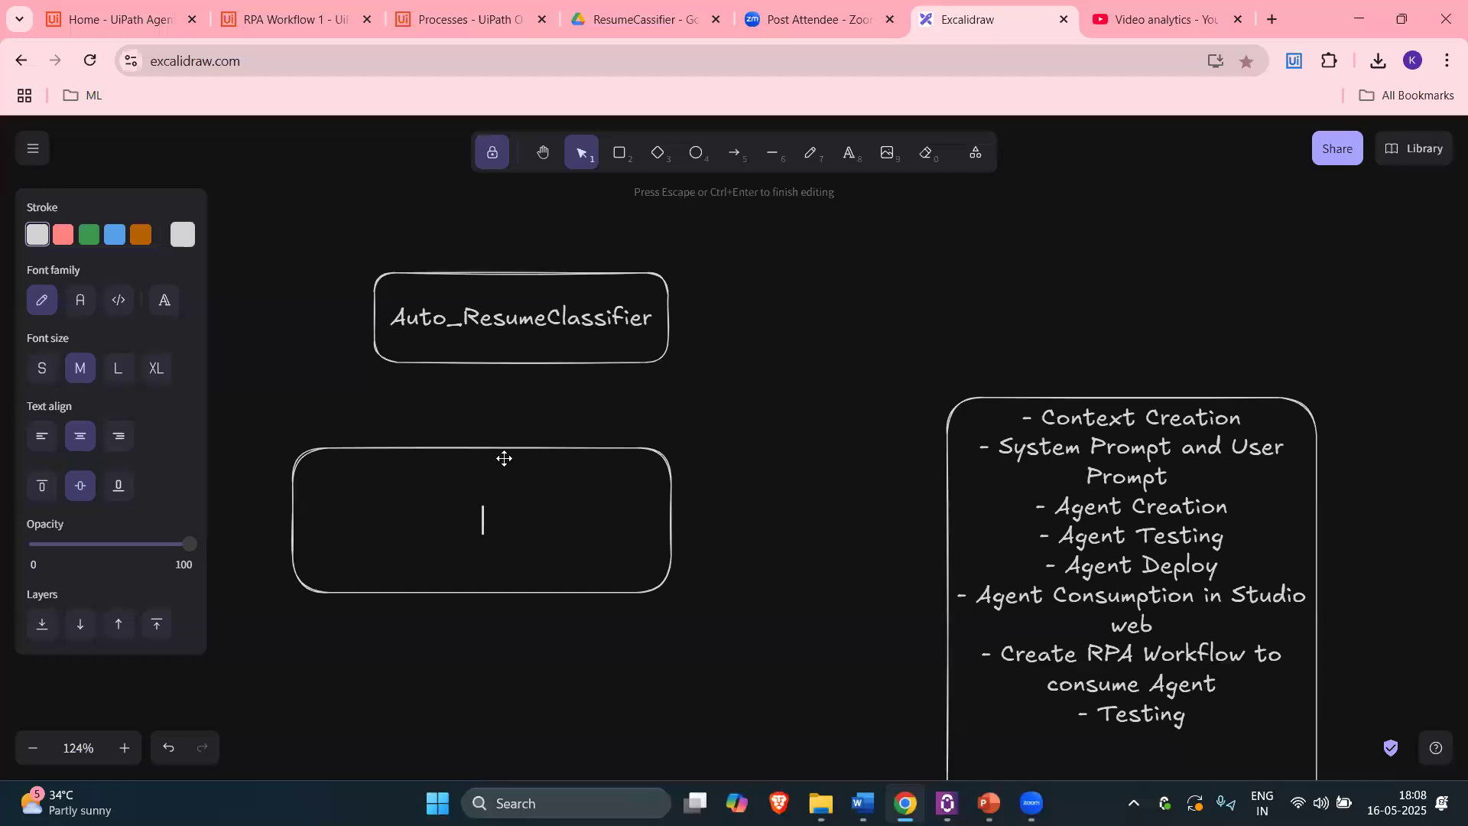
# Step: Align the empty rounded box directly under the Auto_ResumeClassifier title box and begin editing its text
pyautogui.moveTo(528, 456); pyautogui.dragTo(614, 450)
pyautogui.click(521, 283)
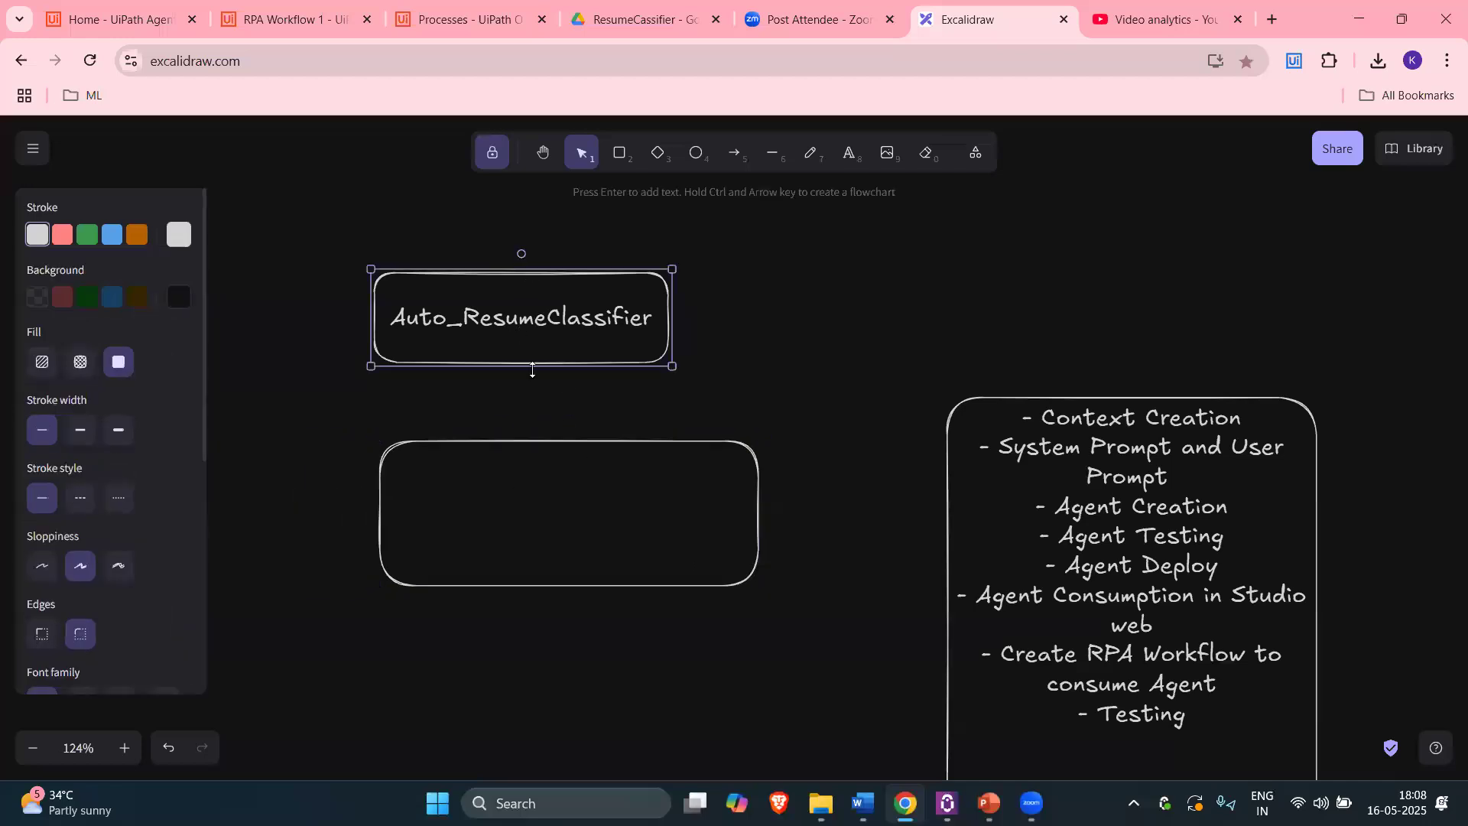
pyautogui.click(541, 445)
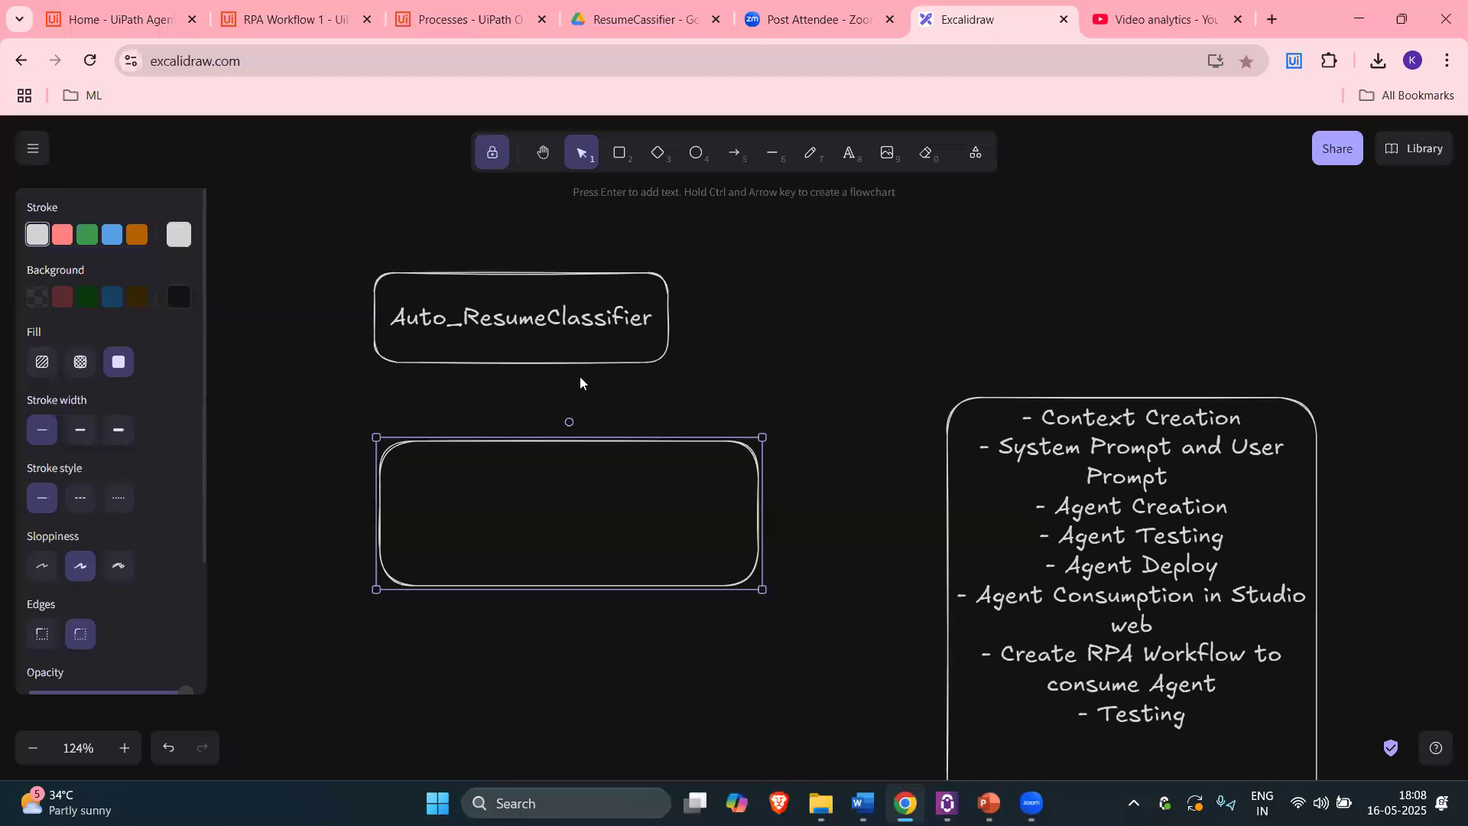
pyautogui.moveTo(593, 452); pyautogui.dragTo(568, 451)
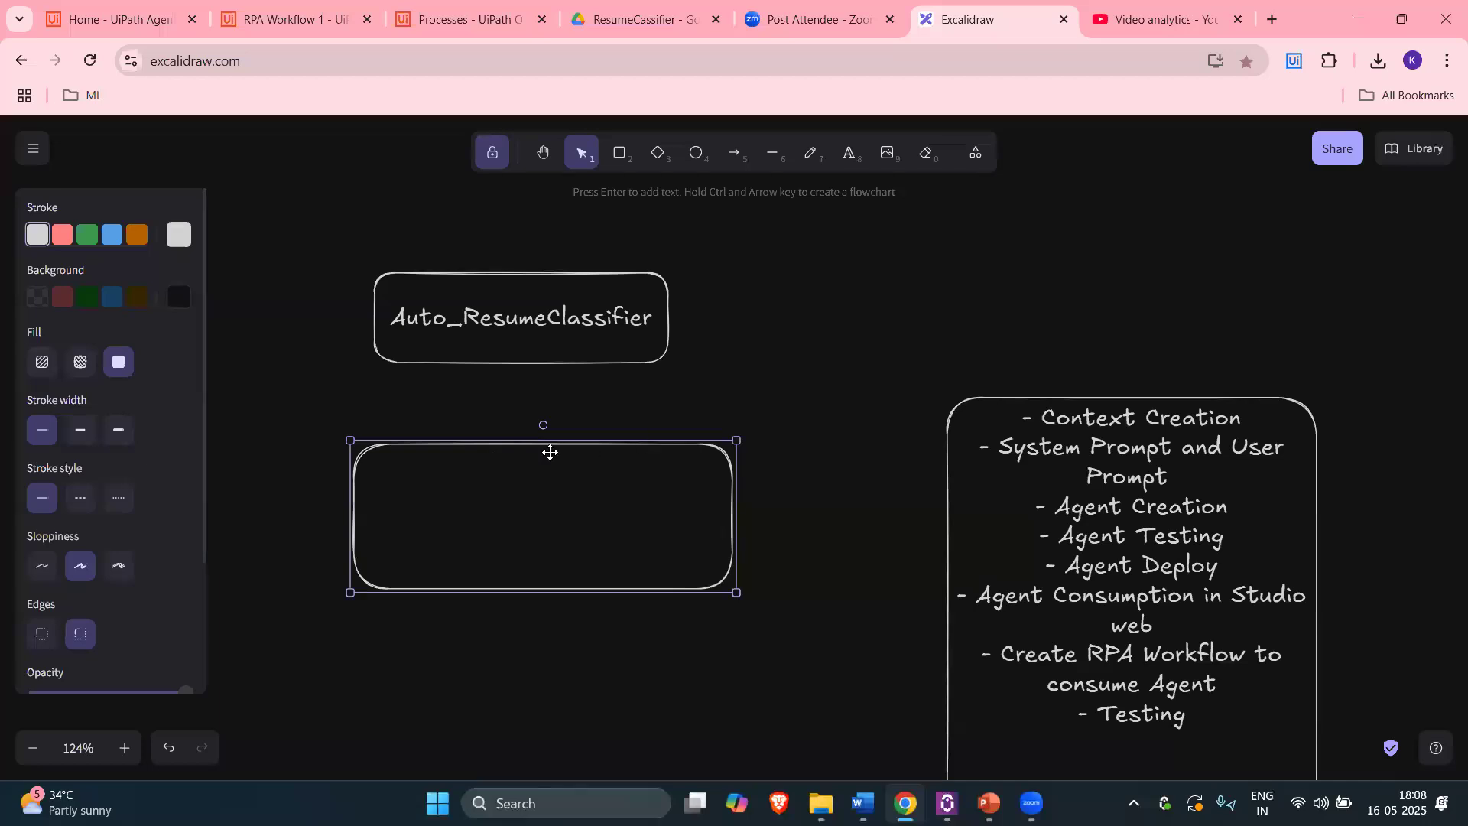
pyautogui.press('Return')
# Step: Type 'Who is the user?', 'whats the task?', 'Why is it painful?' and 'How can an AI Agent Help?' on separate lines
pyautogui.write('Who is the user?')
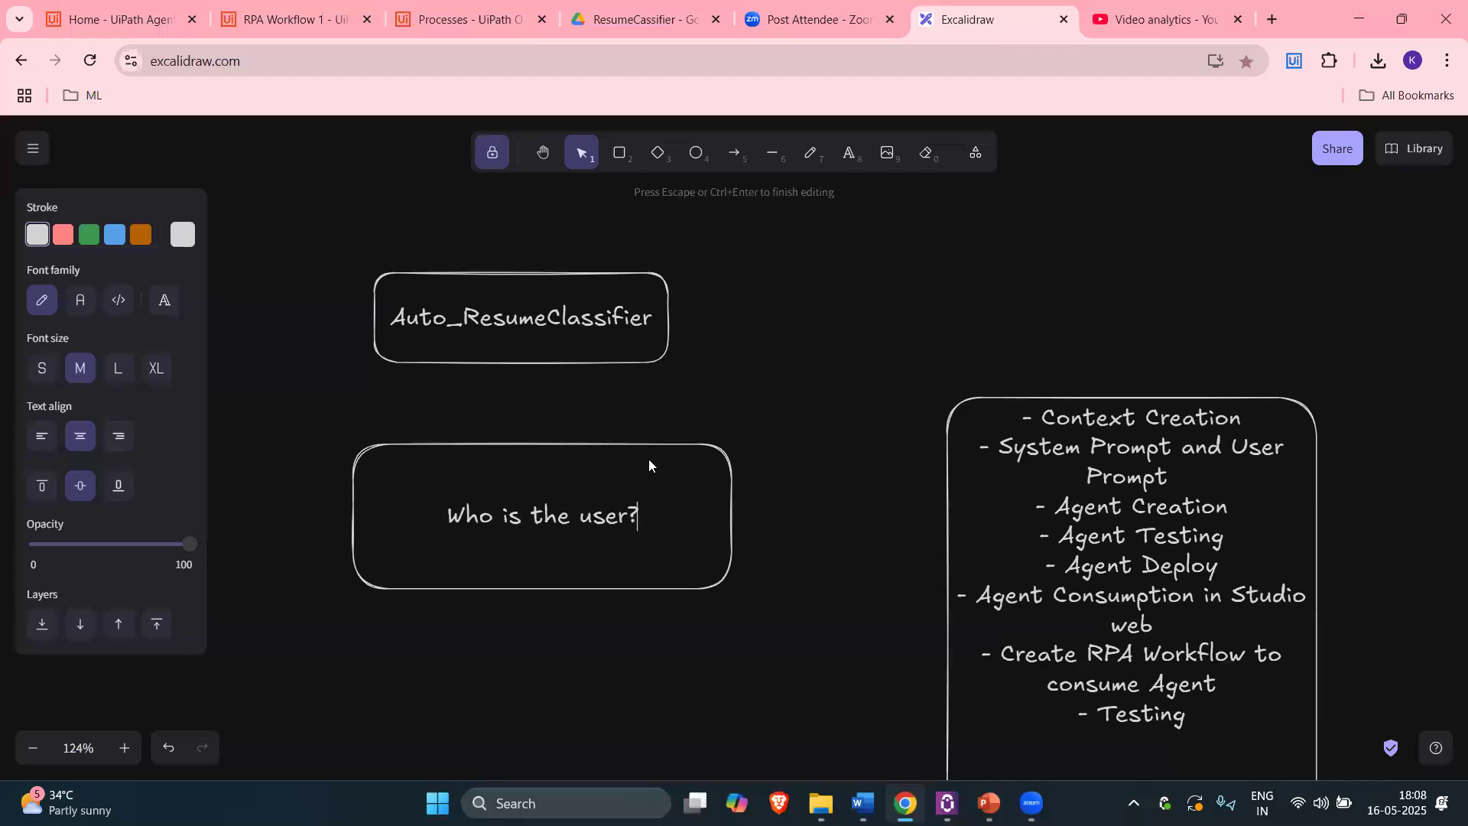
pyautogui.press('Return')
pyautogui.write('w')
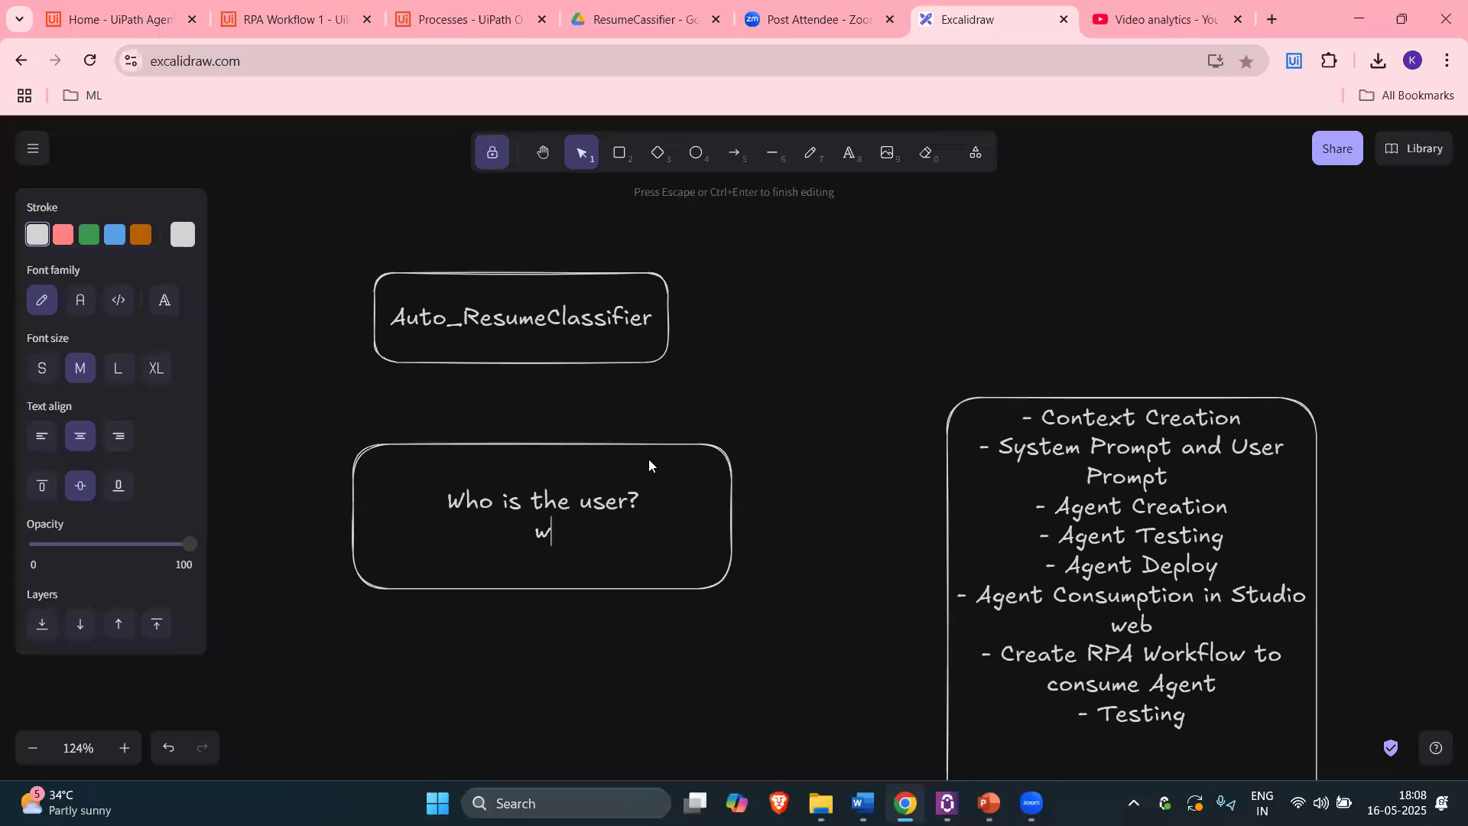
pyautogui.write('hats the task?')
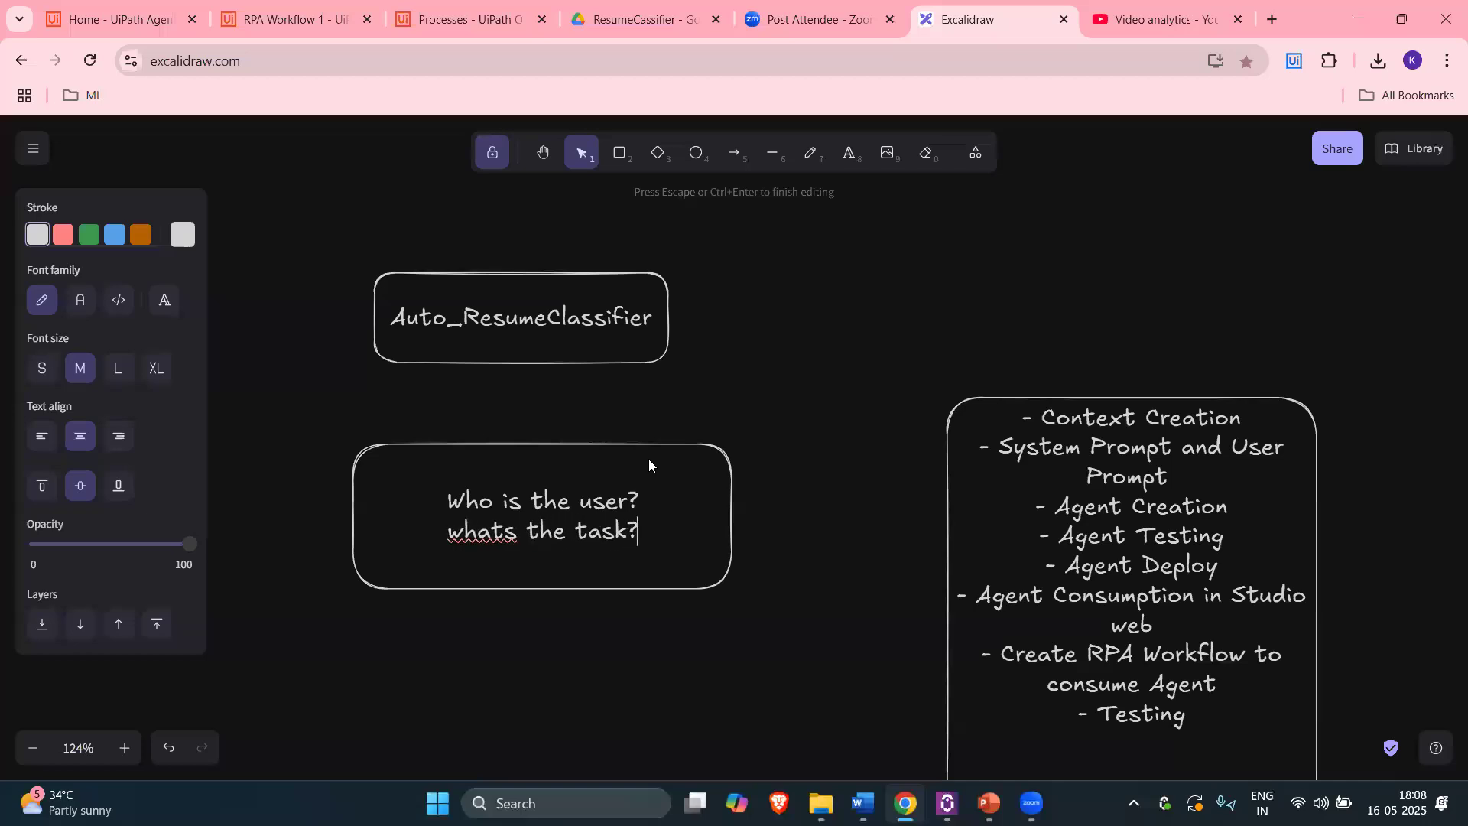
pyautogui.press('Return')
pyautogui.write('W')
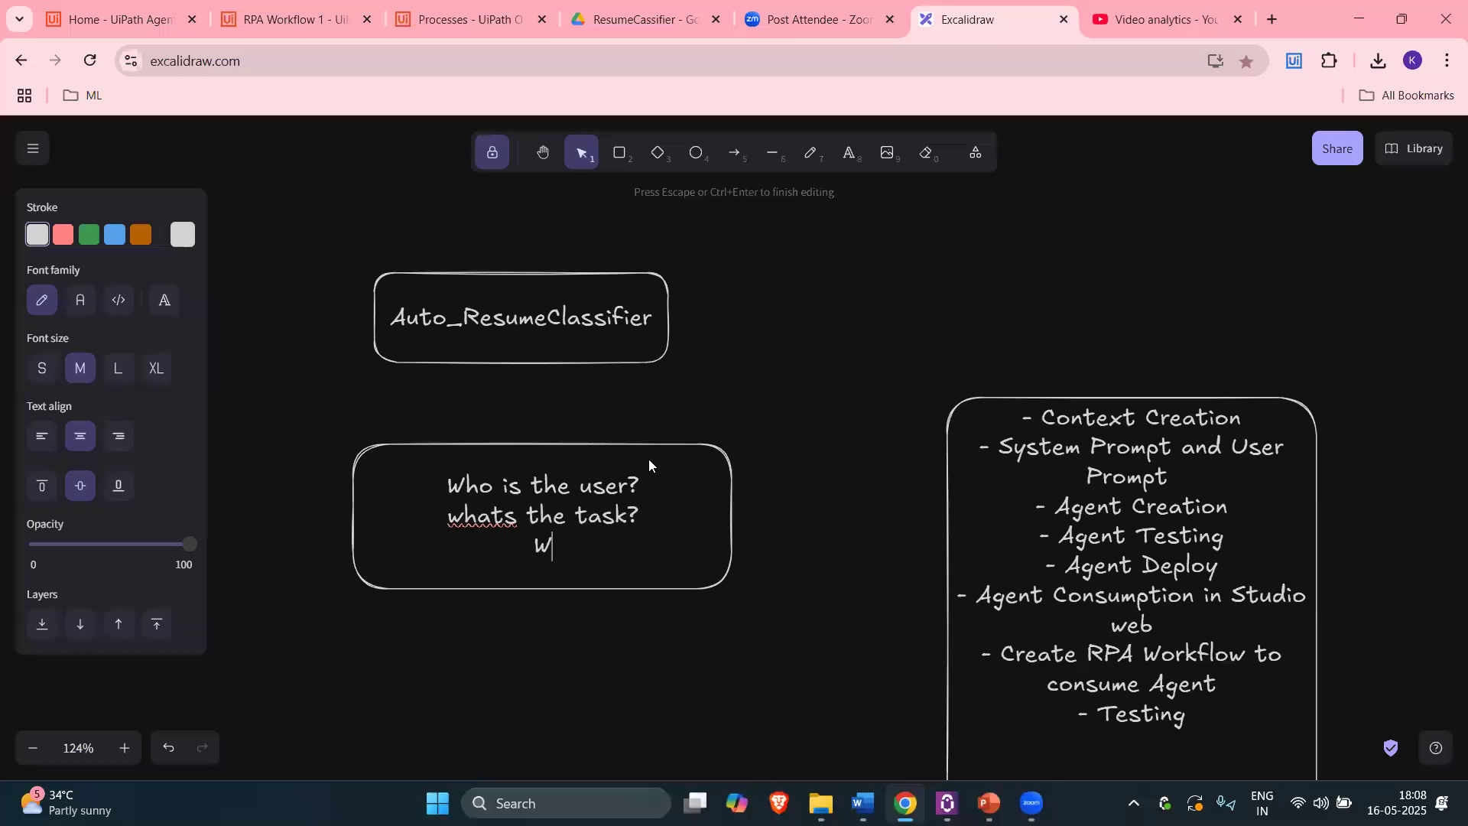
pyautogui.write('hy is it painf')
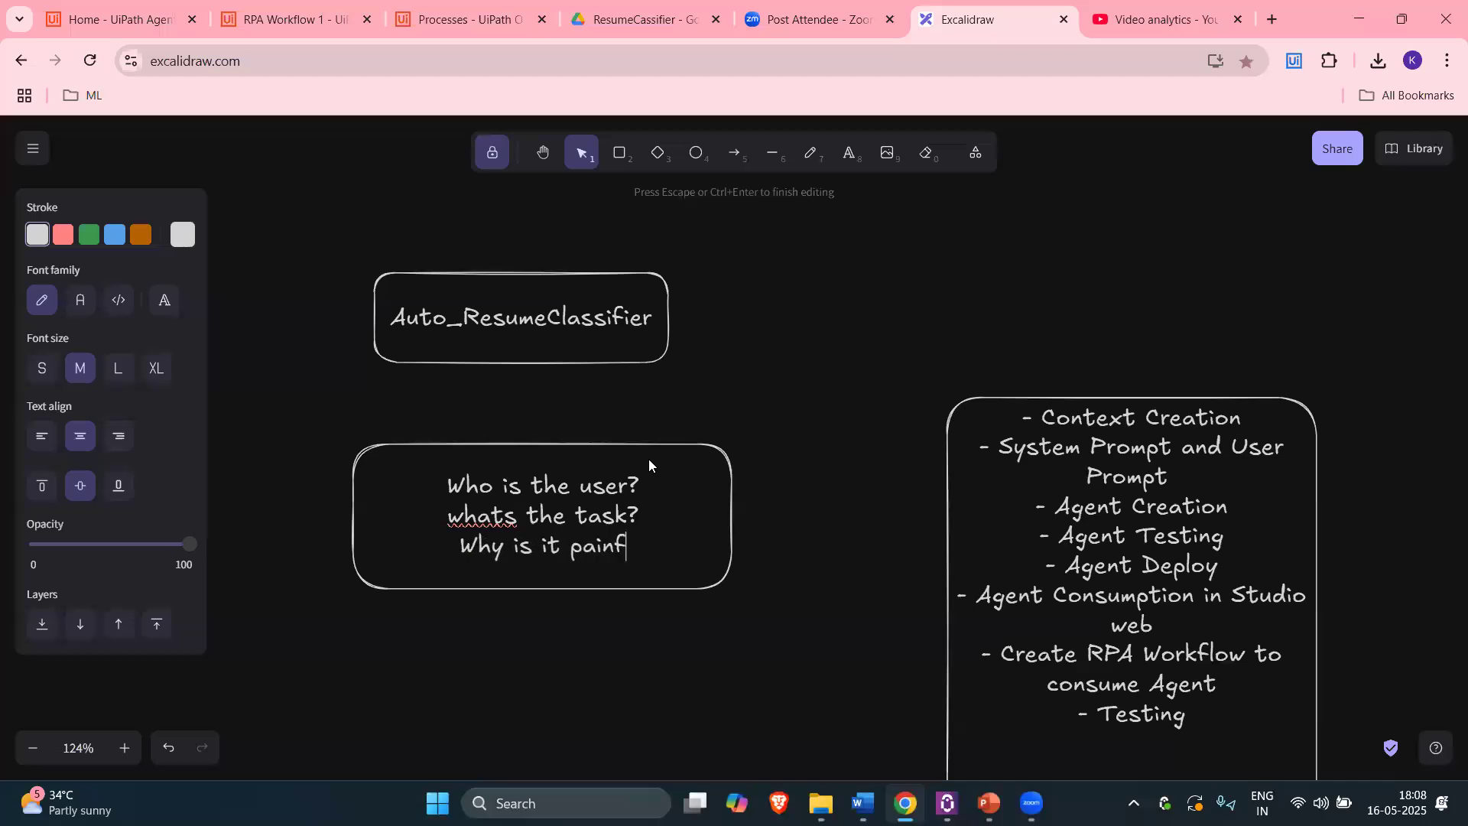
pyautogui.write('ul?')
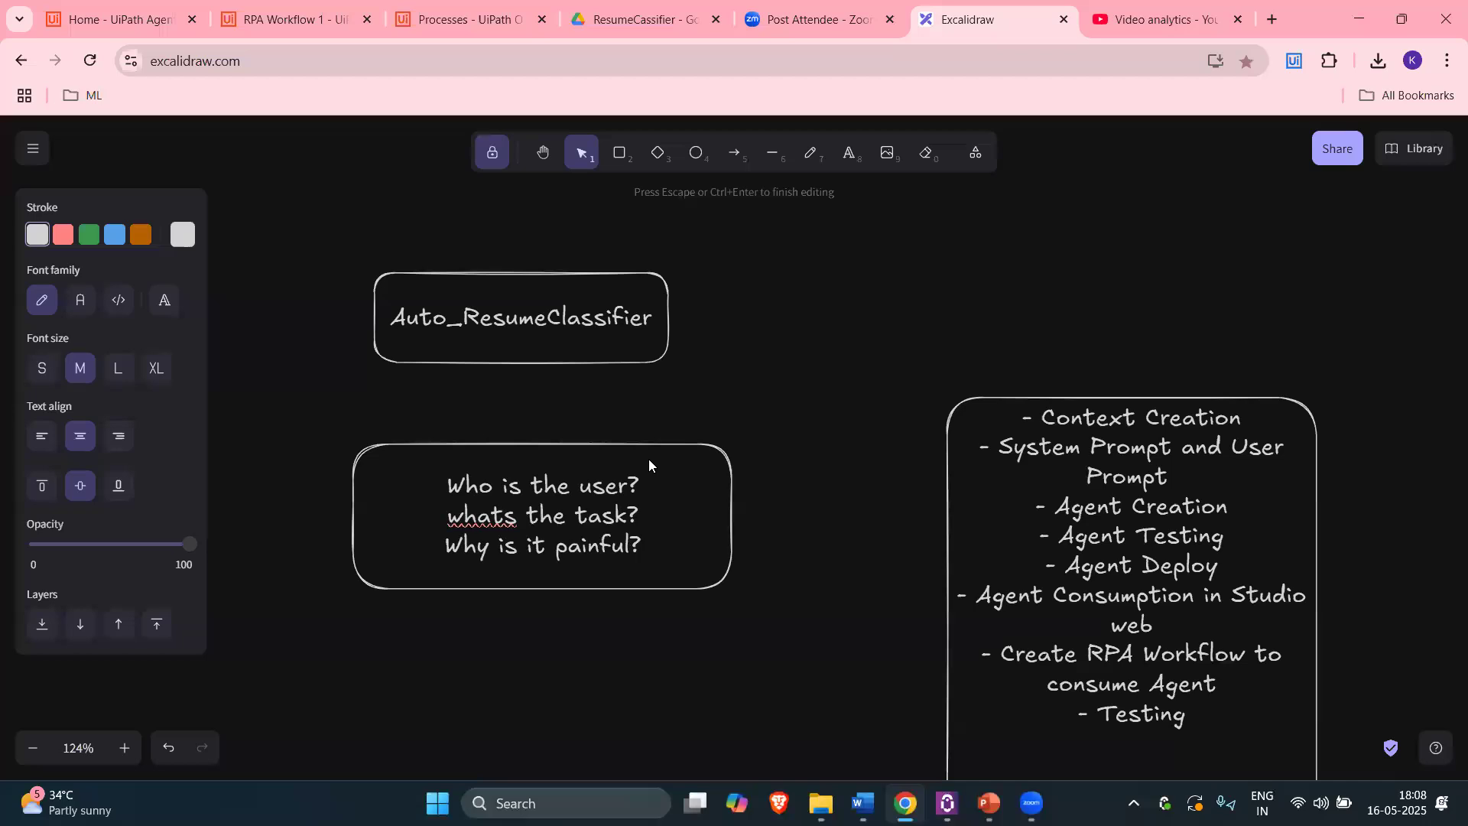
pyautogui.press('Return')
pyautogui.write('How can a')
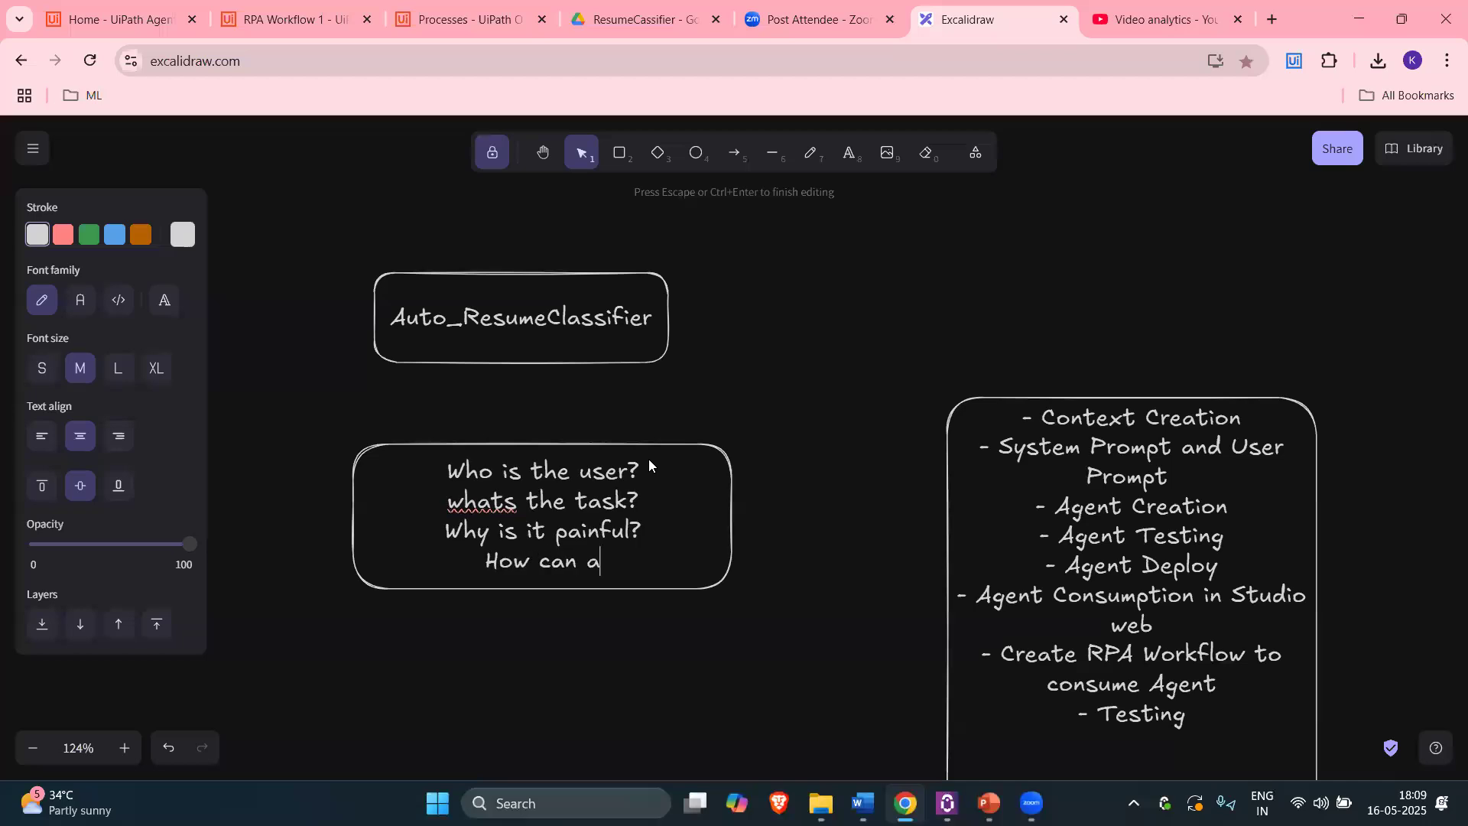
pyautogui.write('n AI Agen')
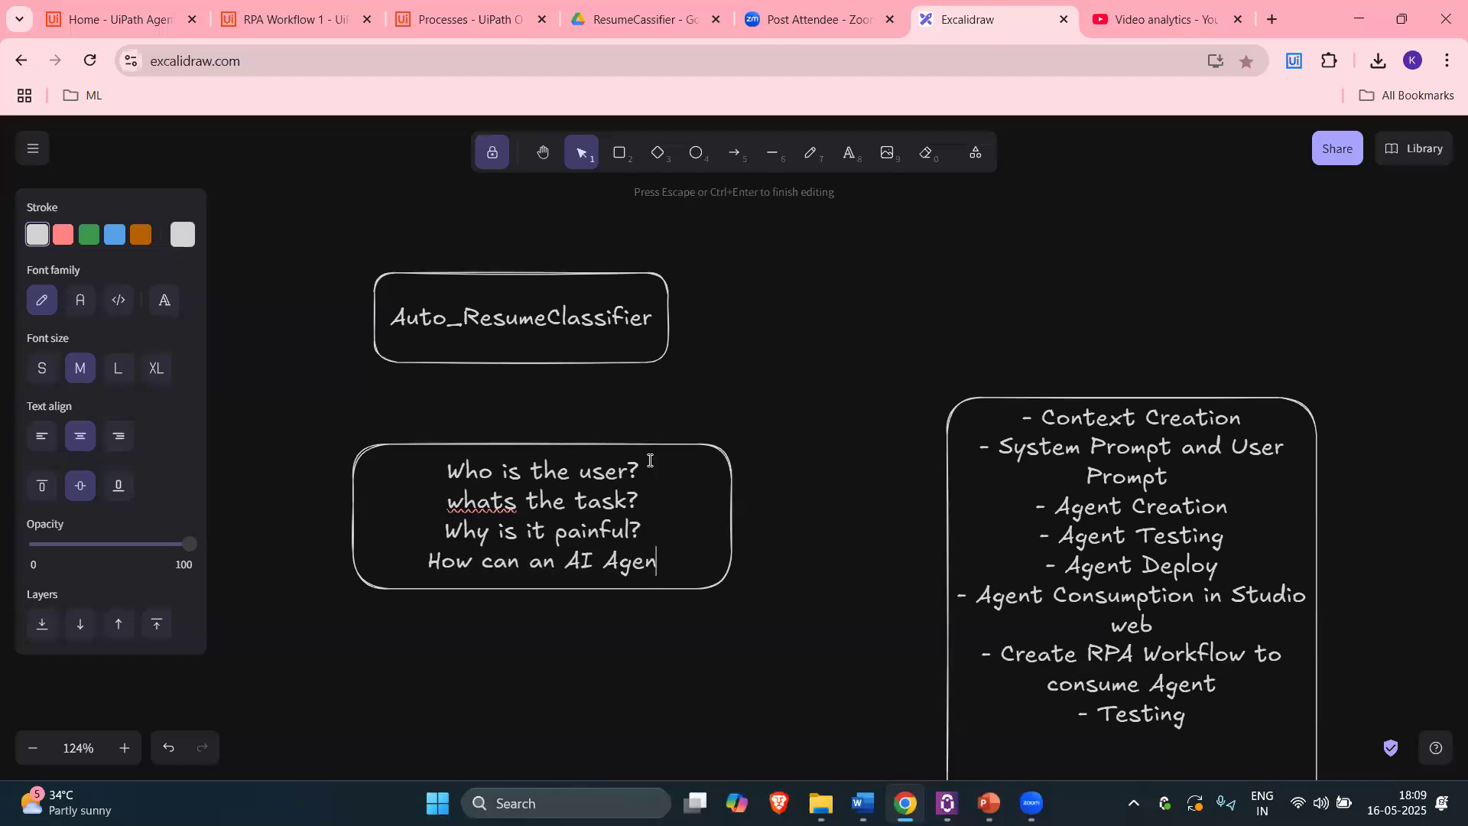
pyautogui.write('t Help?')
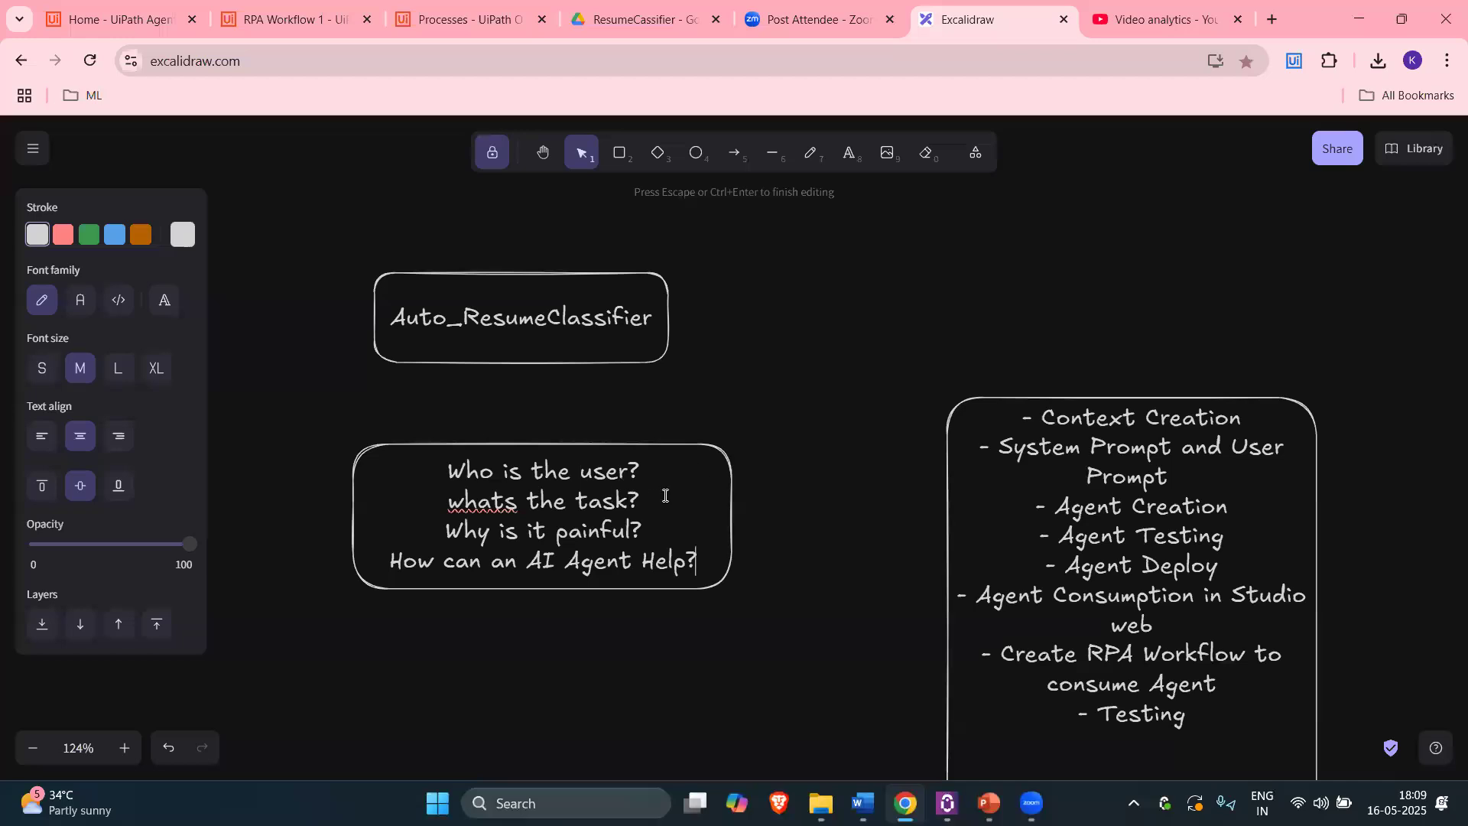
# Step: Correct 'whats' to 'what's', finish editing, and reselect the questions box
pyautogui.click(507, 505)
pyautogui.write("'")
pyautogui.click(794, 514)
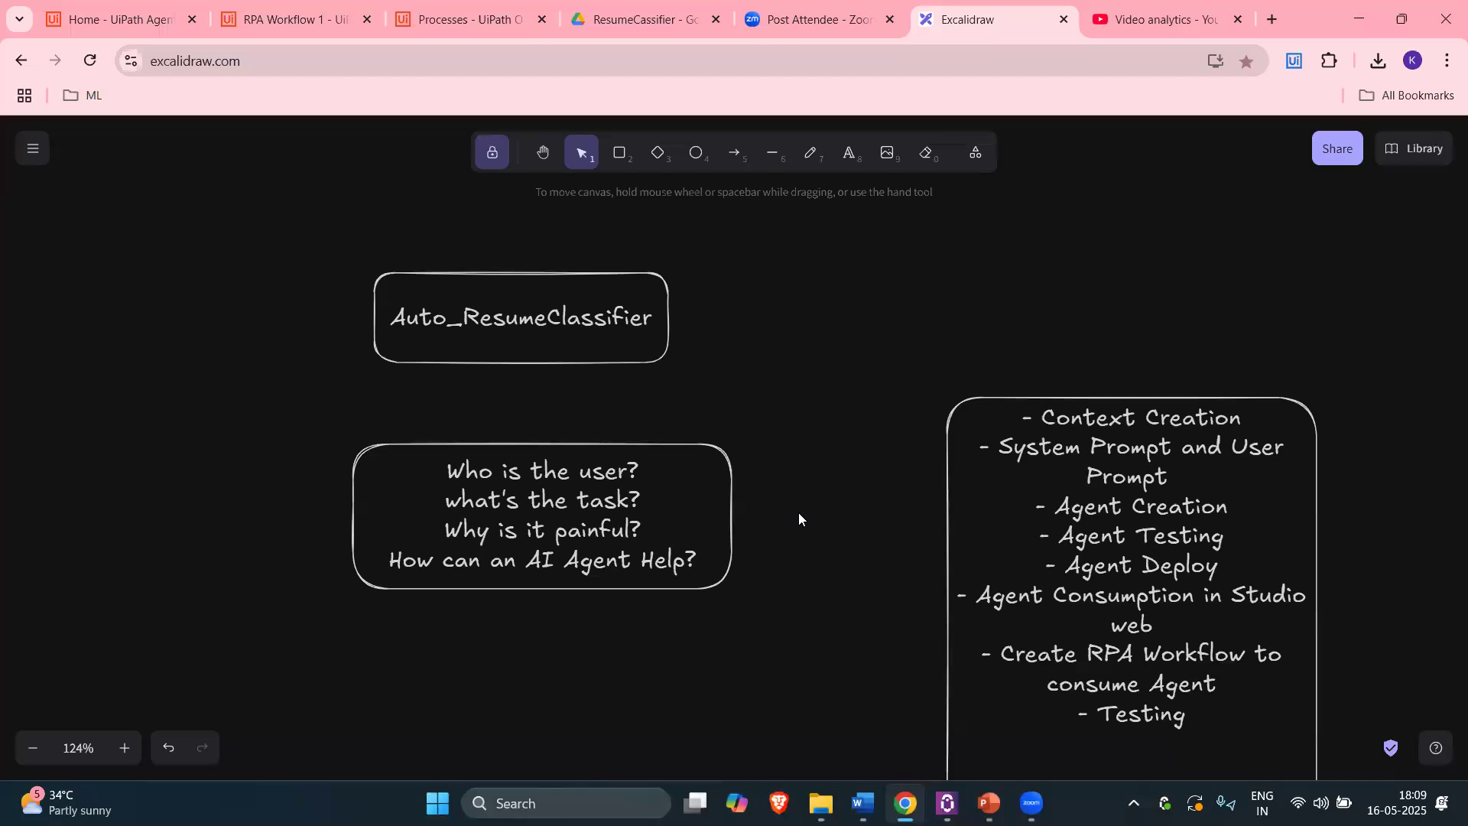
pyautogui.click(740, 454)
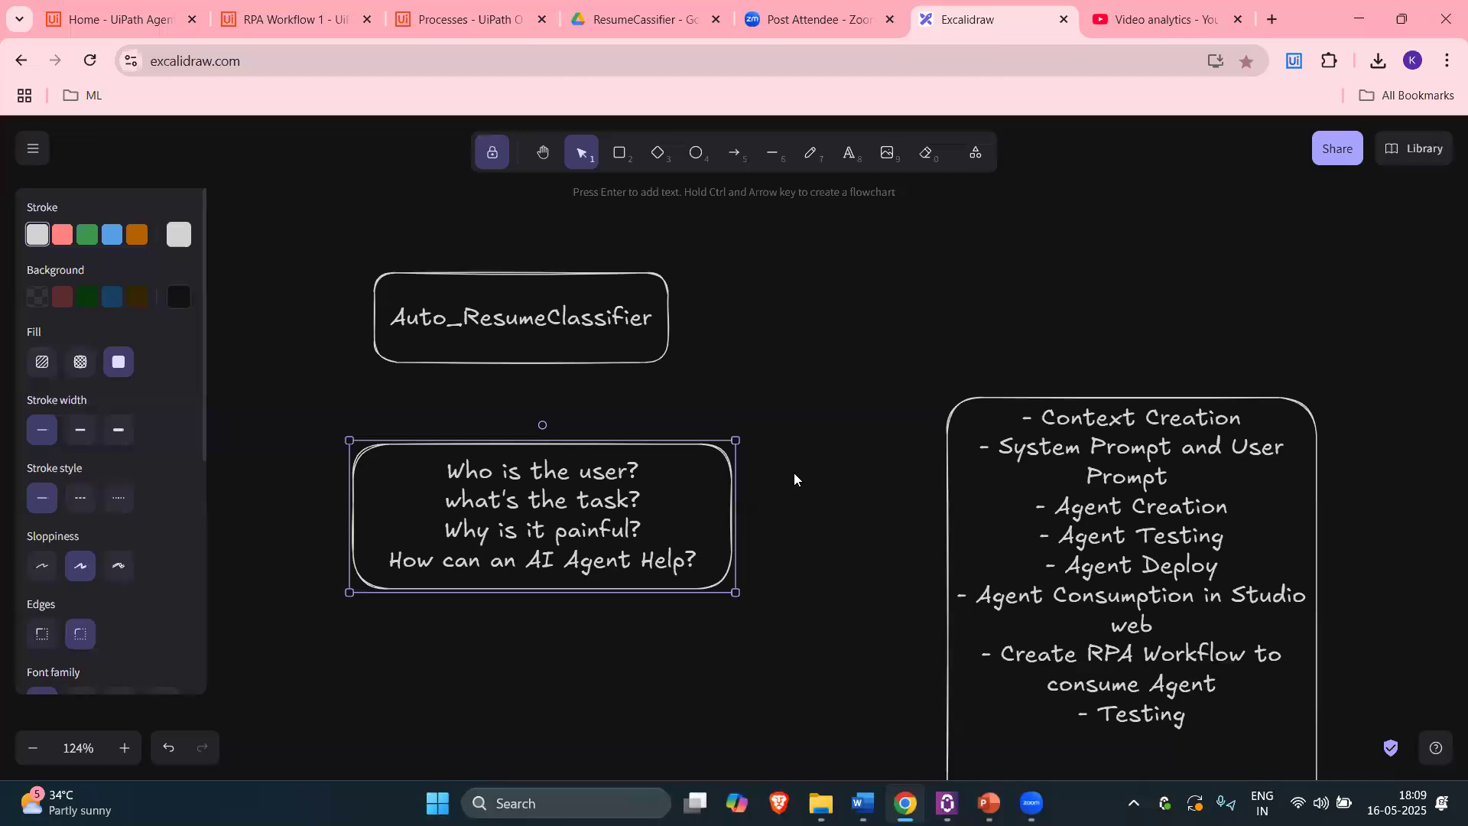
# Step: Duplicate the questions box with Ctrl+C/Ctrl+V and place the copy below the original
pyautogui.doubleClick(458, 477)
pyautogui.press('Escape')
pyautogui.scroll(-2, 785, 541)
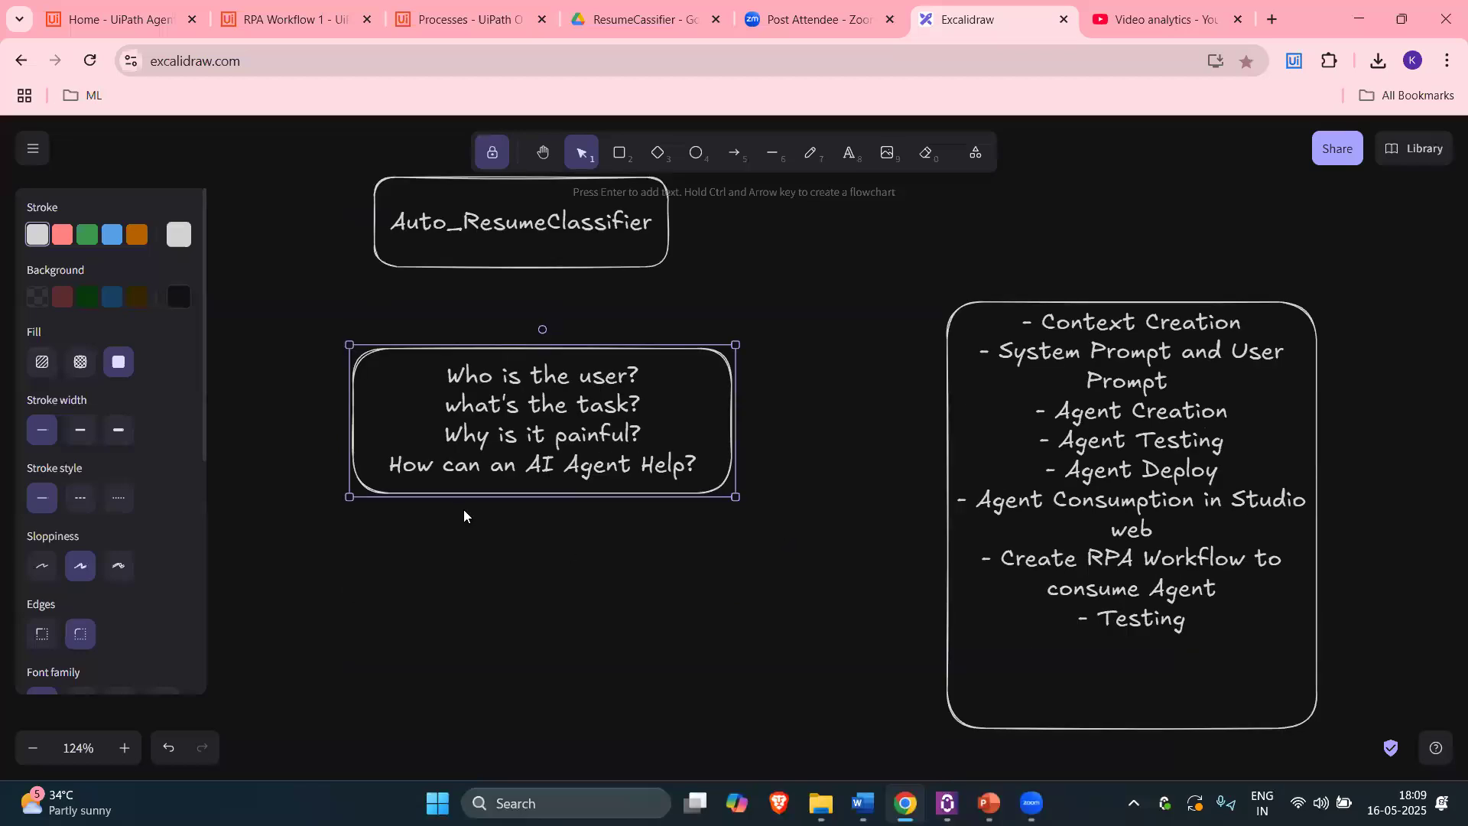
pyautogui.hotkey('ctrl', 'c')
pyautogui.hotkey('ctrl', 'v')
pyautogui.moveTo(465, 502); pyautogui.dragTo(508, 521)
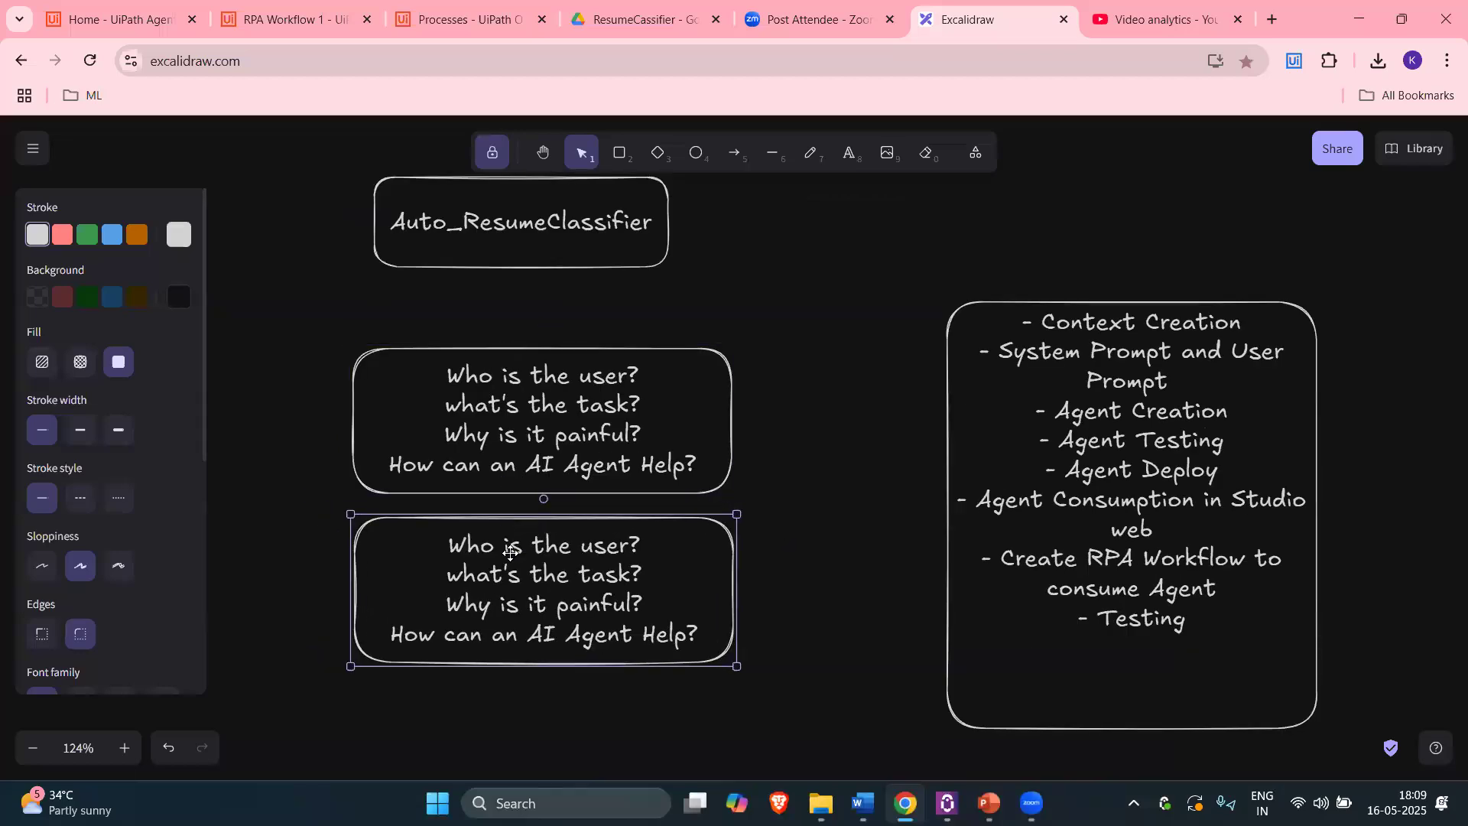
# Step: Replace the copy's text with 'Student Handbook assistant' and '--- College policies as context'
pyautogui.doubleClick(510, 552)
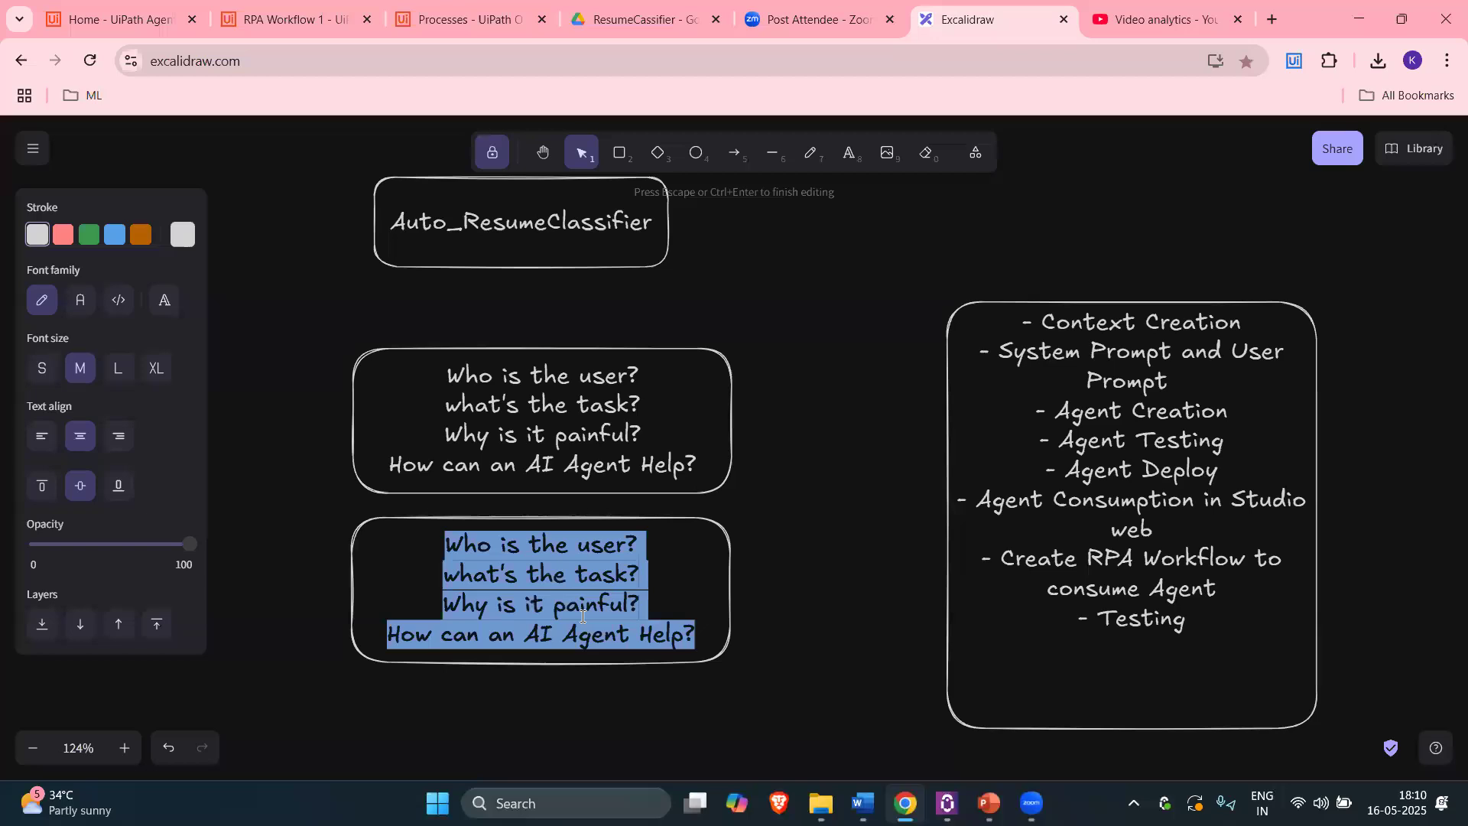
pyautogui.write('Student Handbook assist')
pyautogui.press('BackSpace')
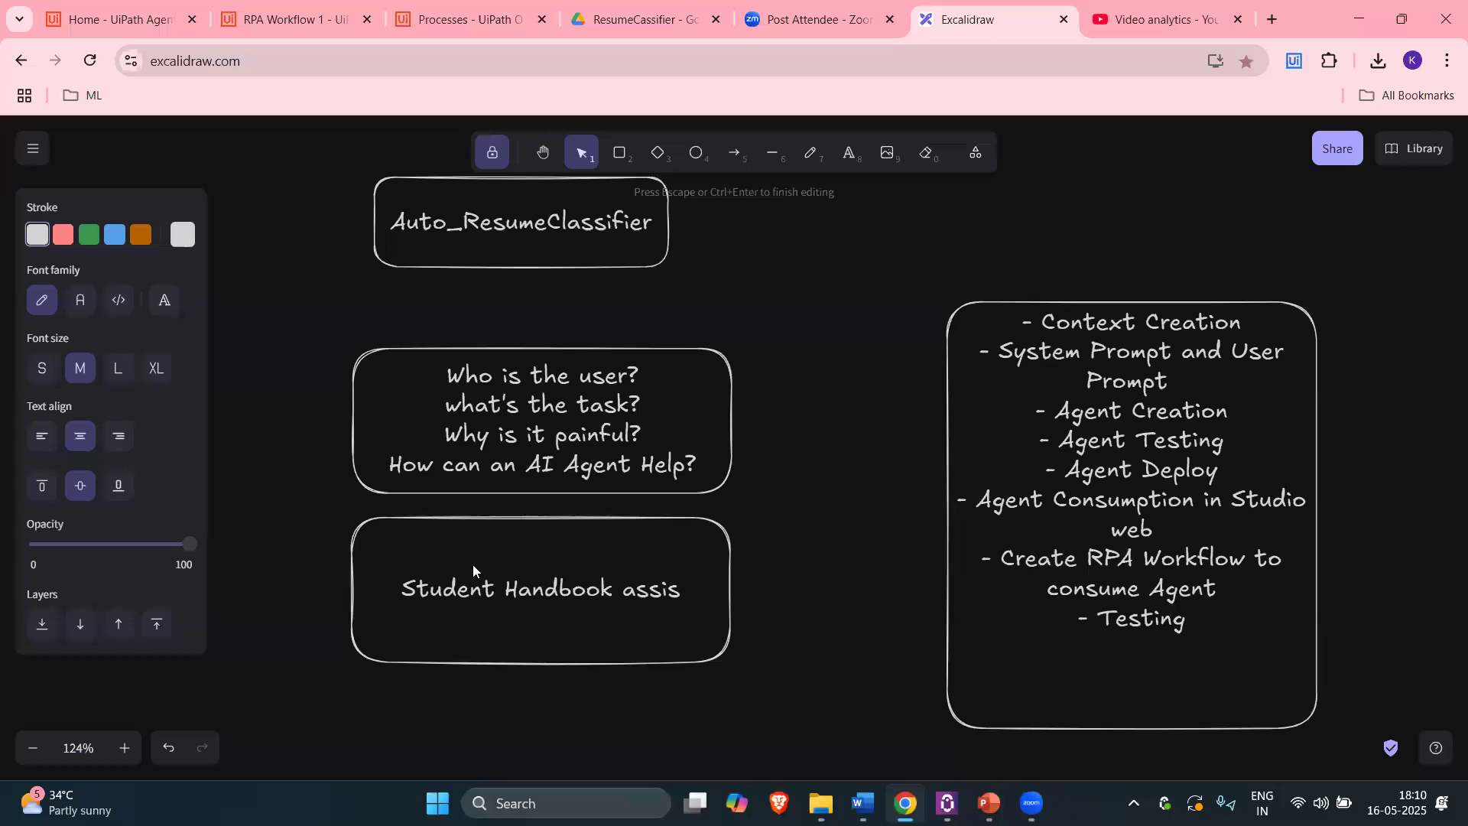
pyautogui.write('tant')
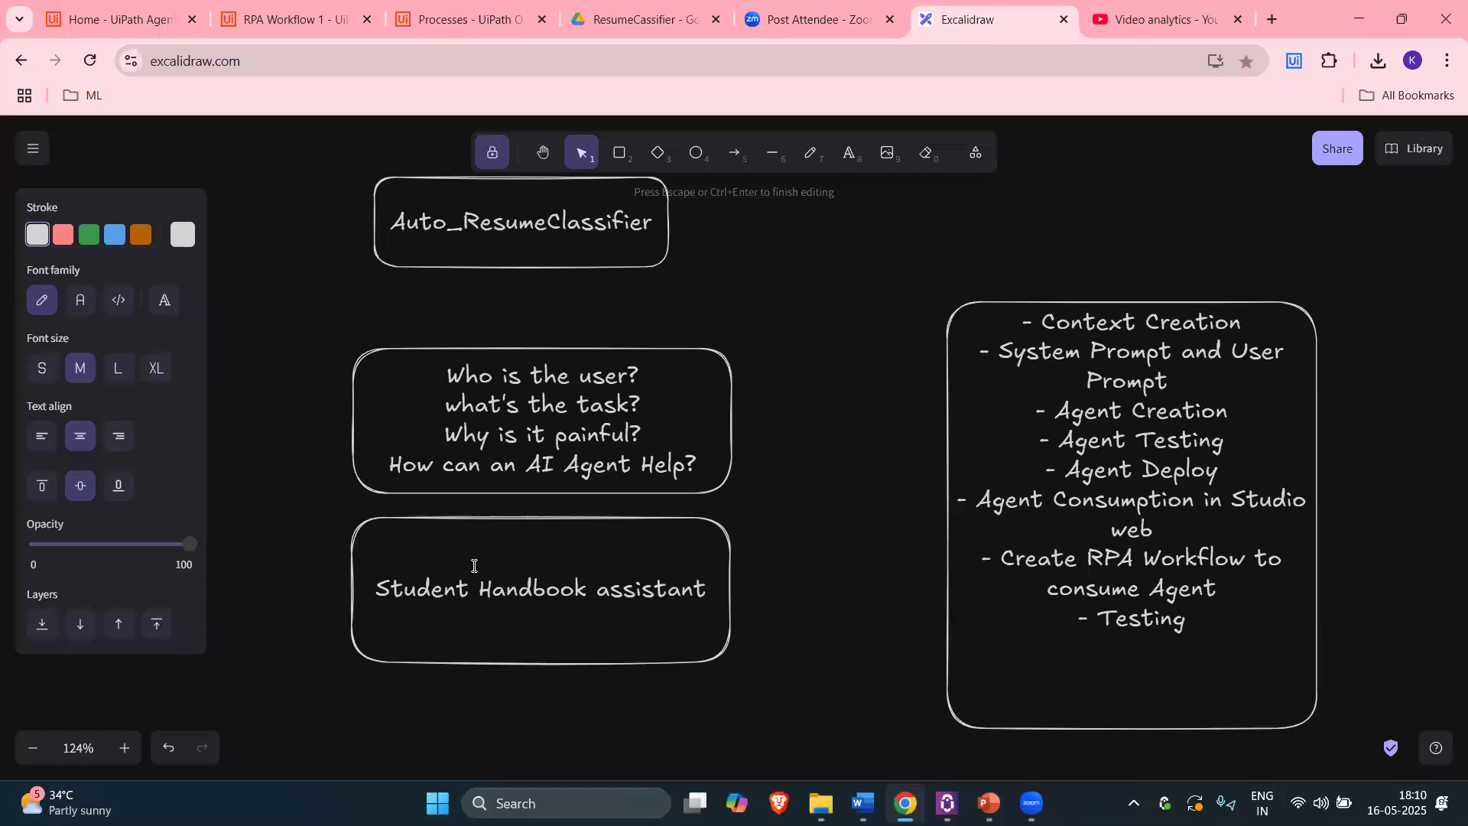
pyautogui.press('Return')
pyautogui.press('Return')
pyautogui.write('--- ')
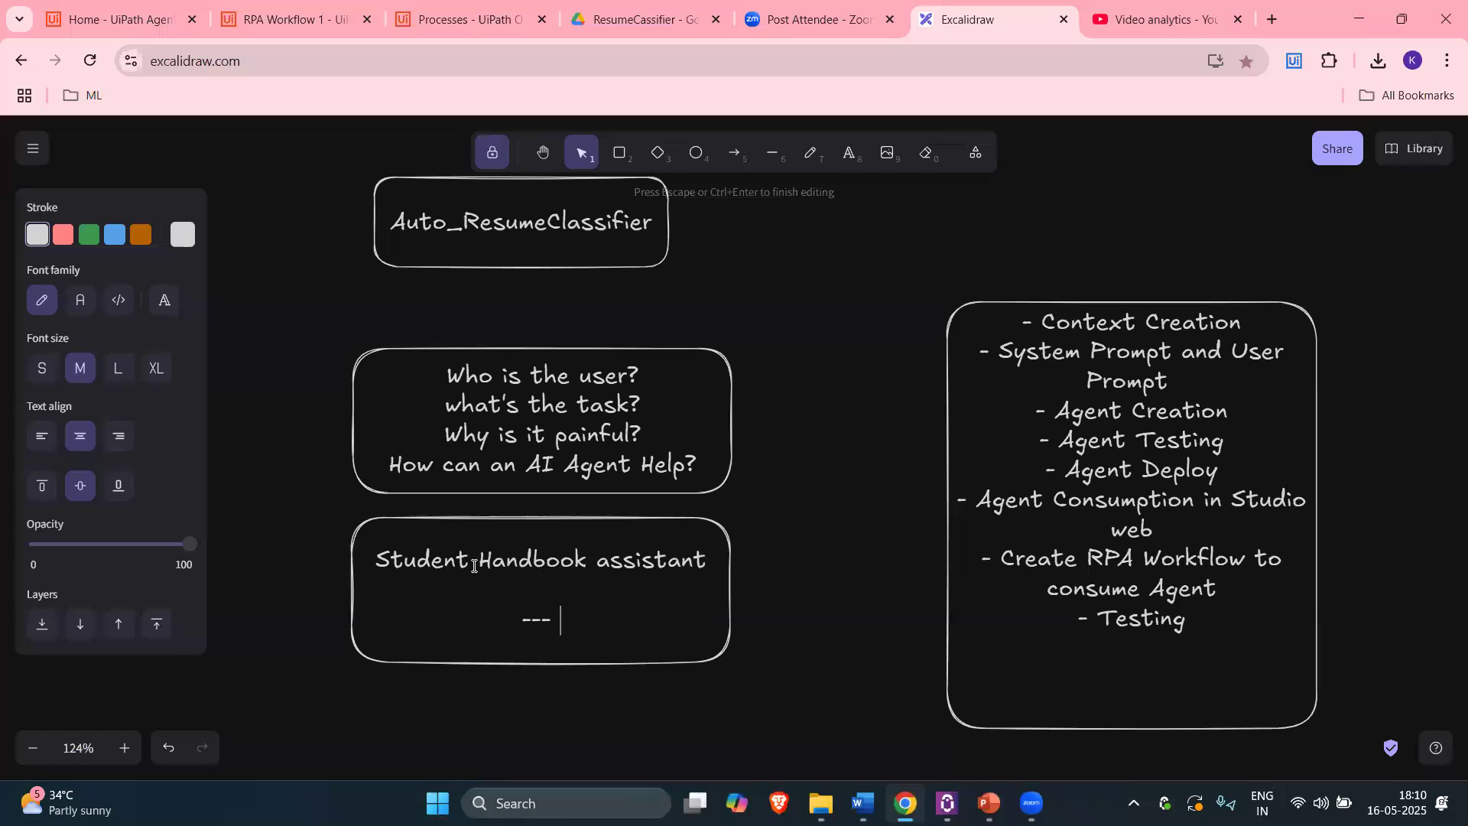
pyautogui.write('College policies ')
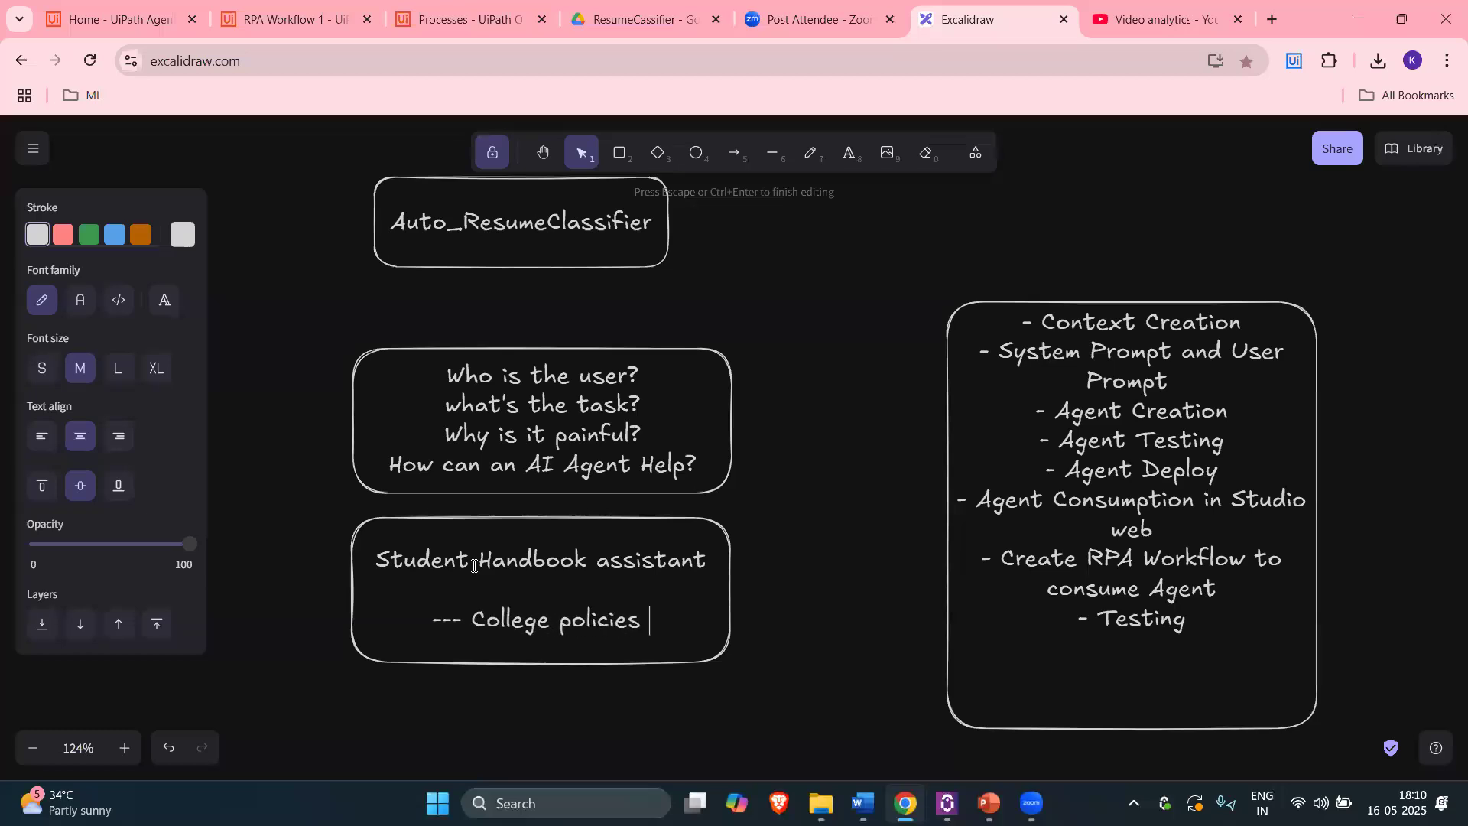
pyautogui.write('-')
pyautogui.write('context')
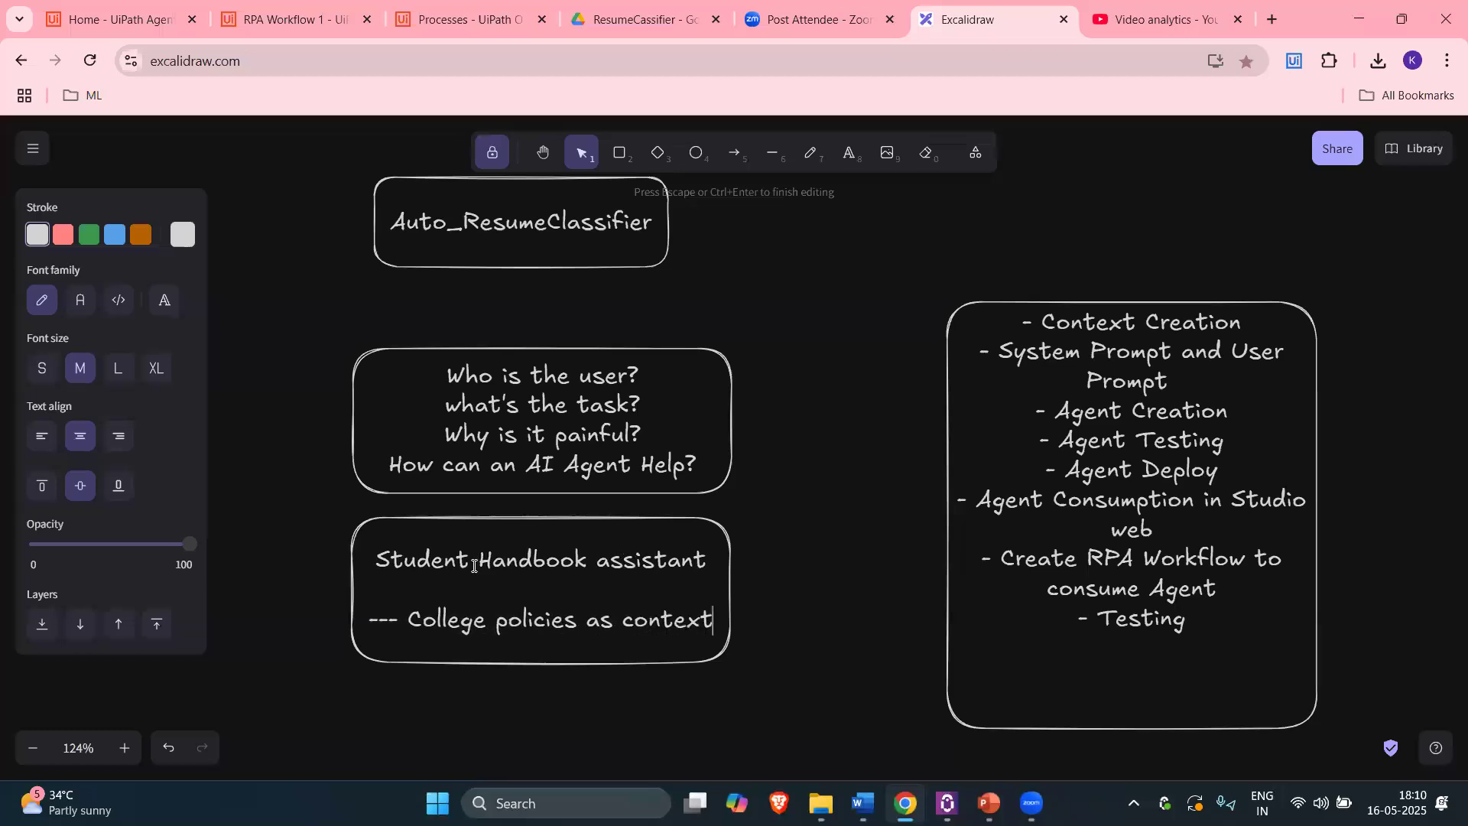
pyautogui.press('Return')
pyautogui.write('-- ')
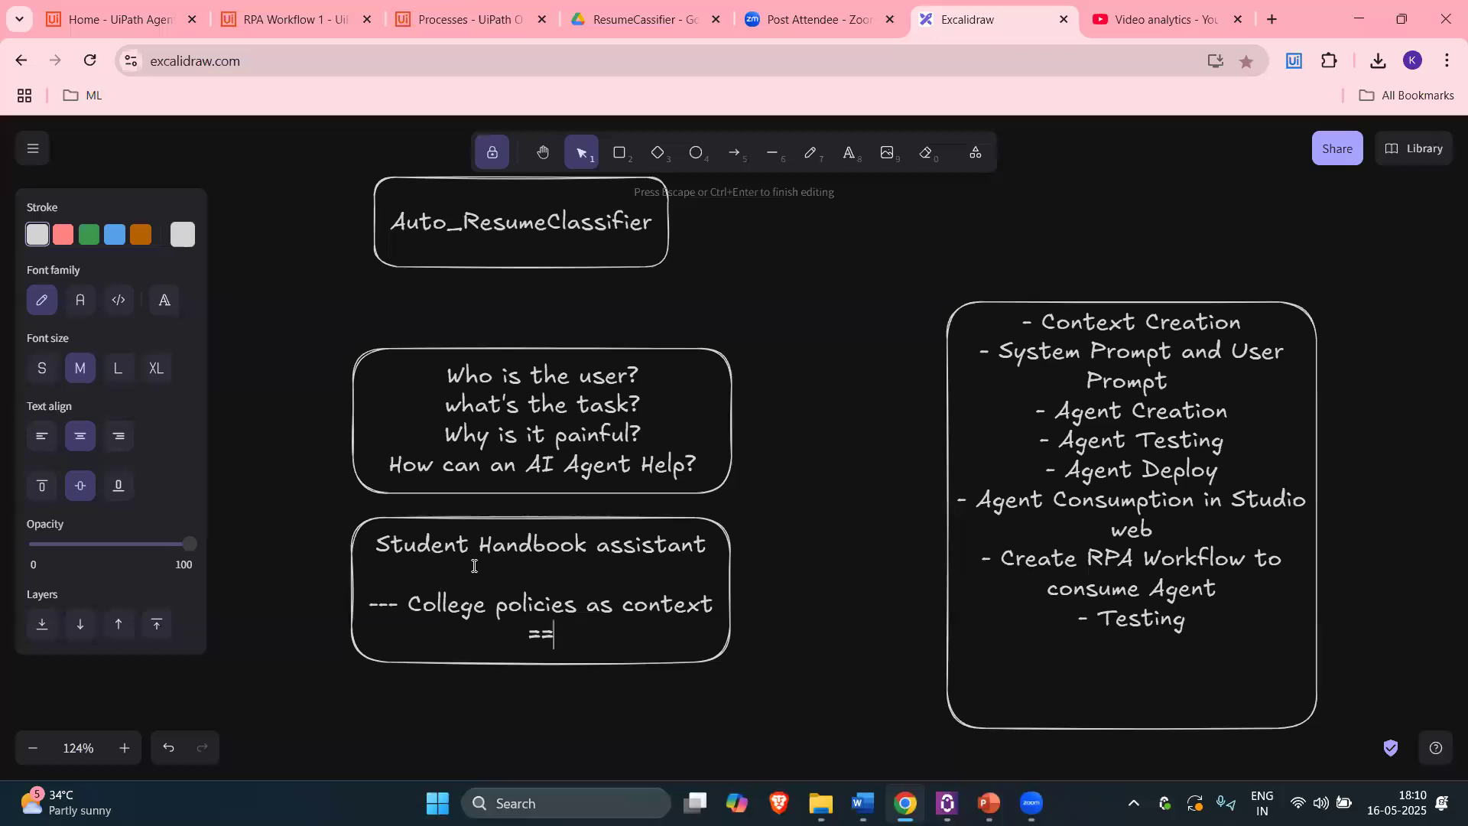
pyautogui.write('-')
# Step: Drop the trailing dash line, move the Student Handbook box upper right, with the questions box beneath
pyautogui.press('BackSpace')
pyautogui.press('BackSpace')
pyautogui.press('BackSpace')
pyautogui.press('BackSpace')
pyautogui.click(627, 527)
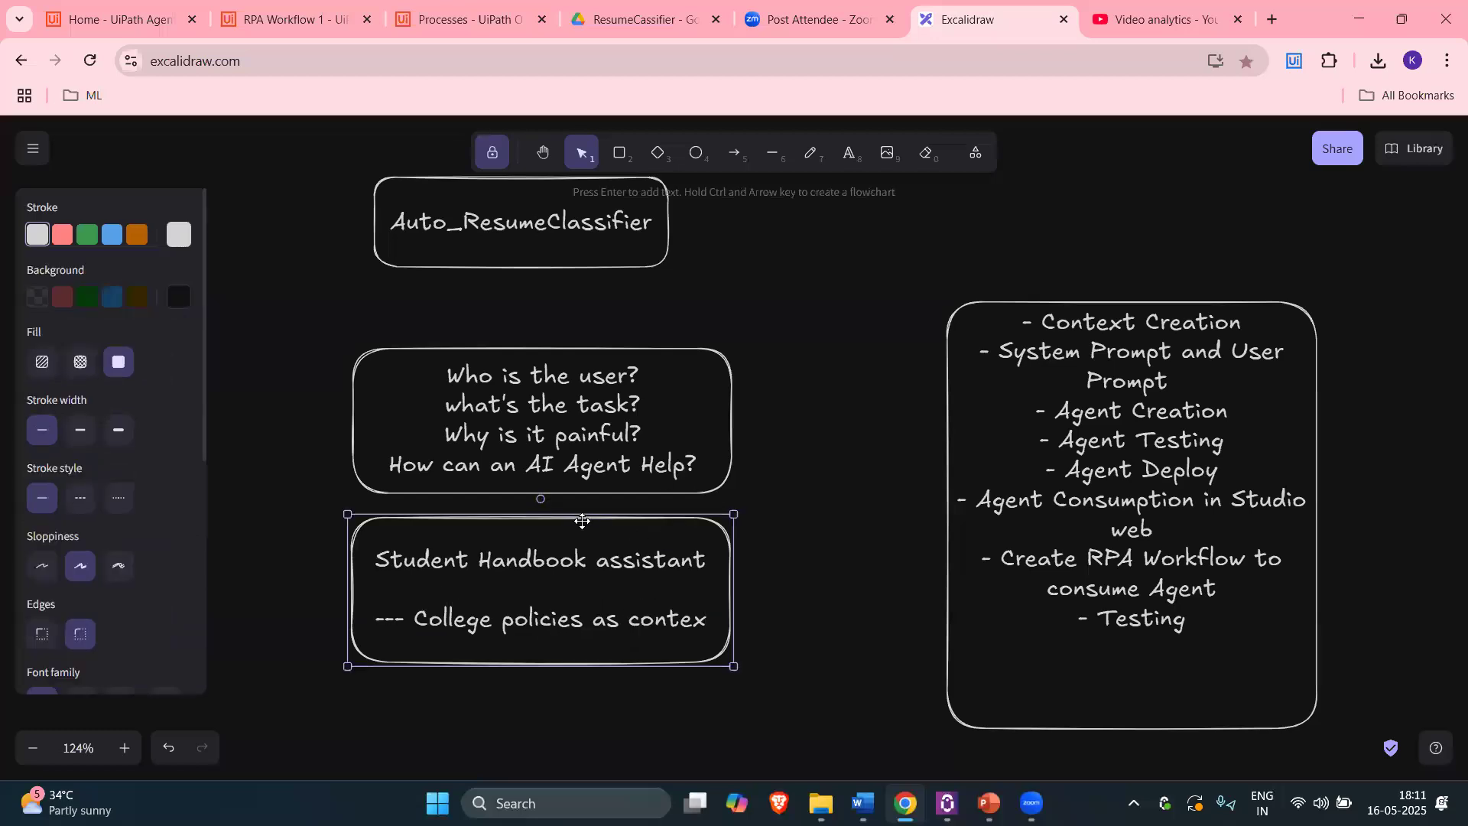
pyautogui.moveTo(566, 525); pyautogui.dragTo(568, 525)
pyautogui.moveTo(1367, 234); pyautogui.dragTo(1434, 207)
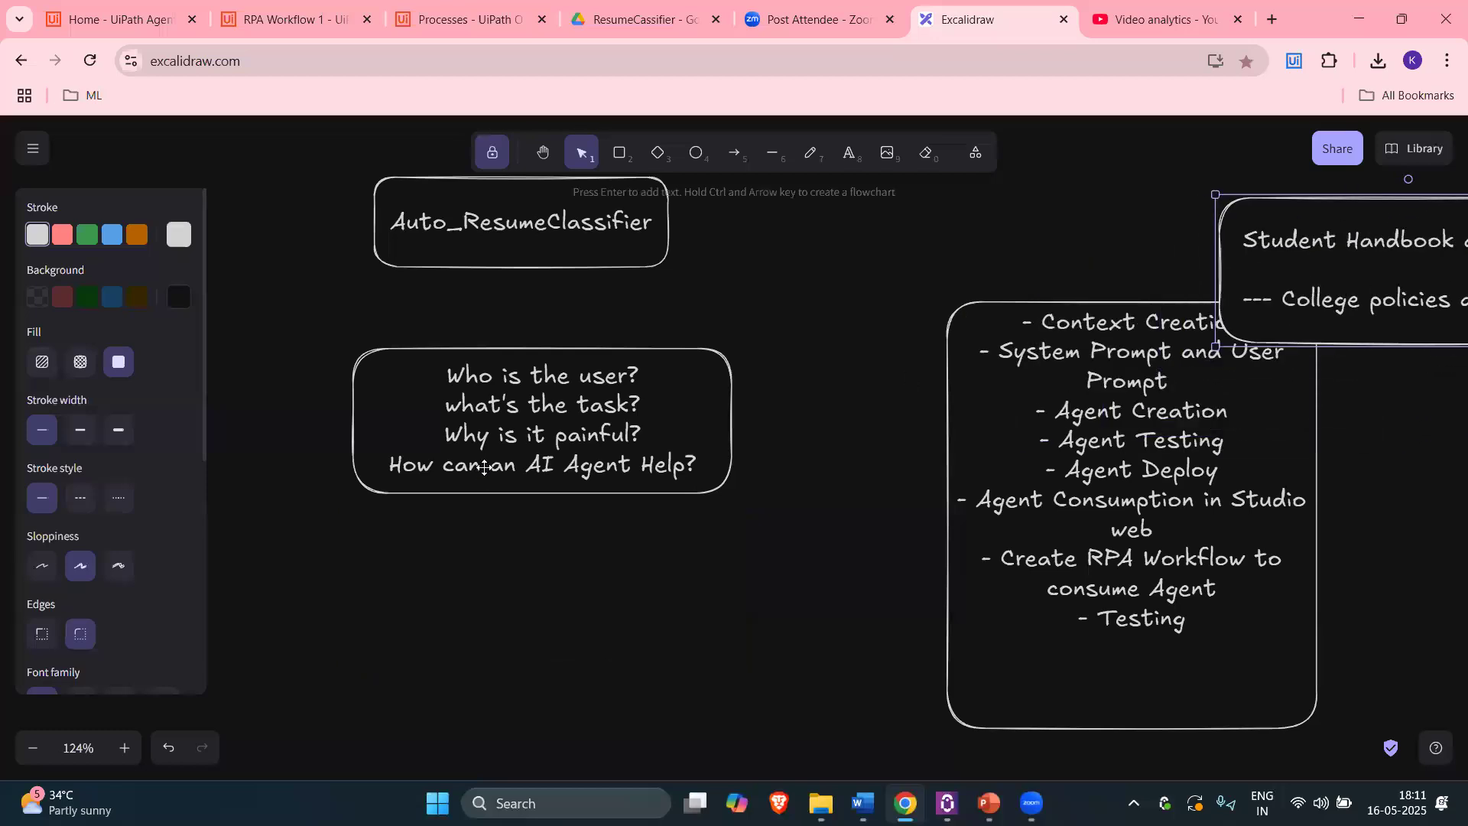
pyautogui.click(541, 152)
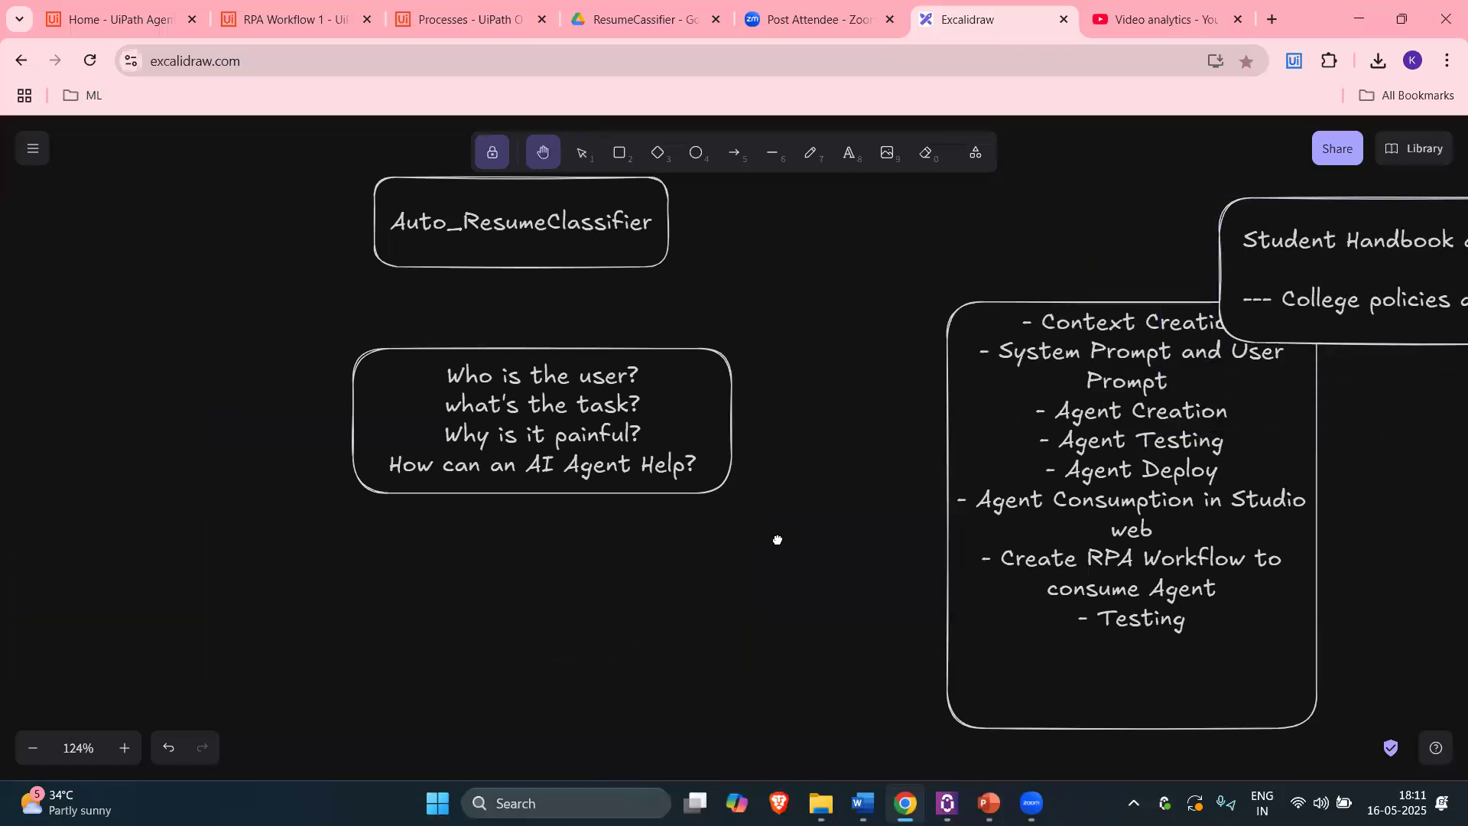
pyautogui.hscroll(4, 1084, 291)
pyautogui.scroll(1, 1084, 291)
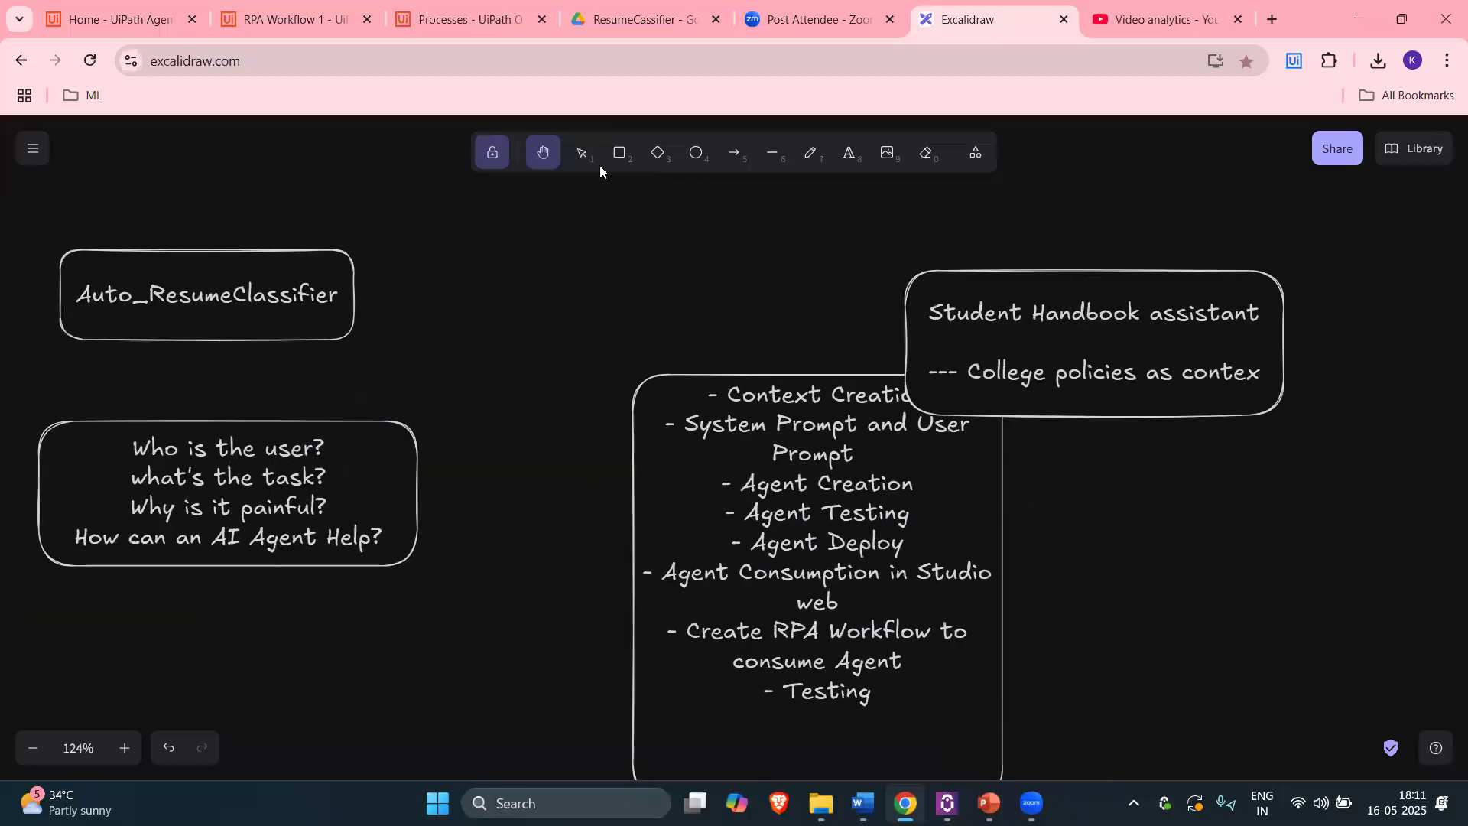
pyautogui.click(583, 153)
pyautogui.moveTo(1111, 264); pyautogui.dragTo(1452, 228)
pyautogui.moveTo(272, 423); pyautogui.dragTo(1466, 428)
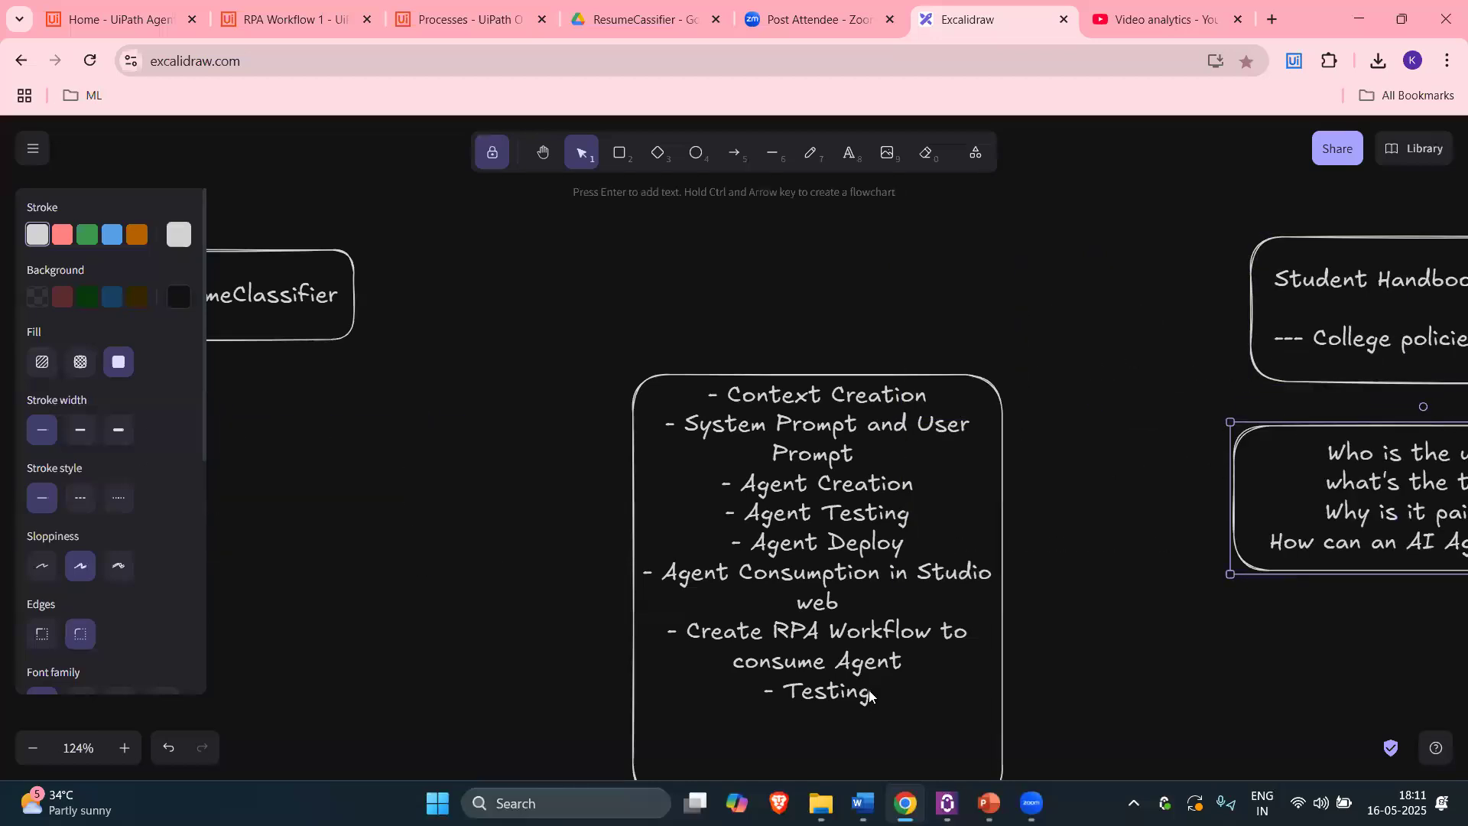
pyautogui.click(812, 360)
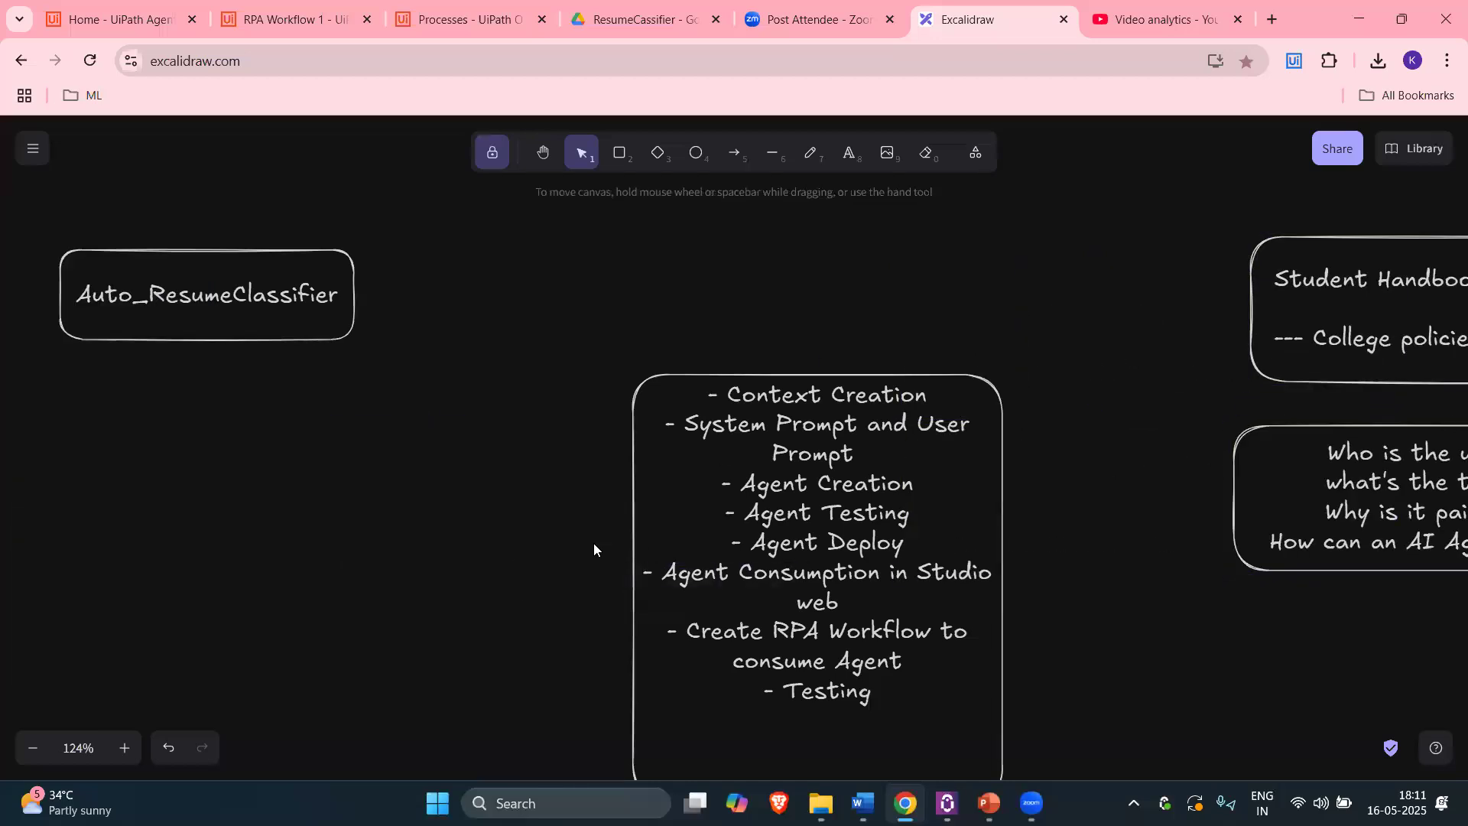
# Step: Pan the canvas and move the Auto_ResumeClassifier title box to the left
pyautogui.click(543, 152)
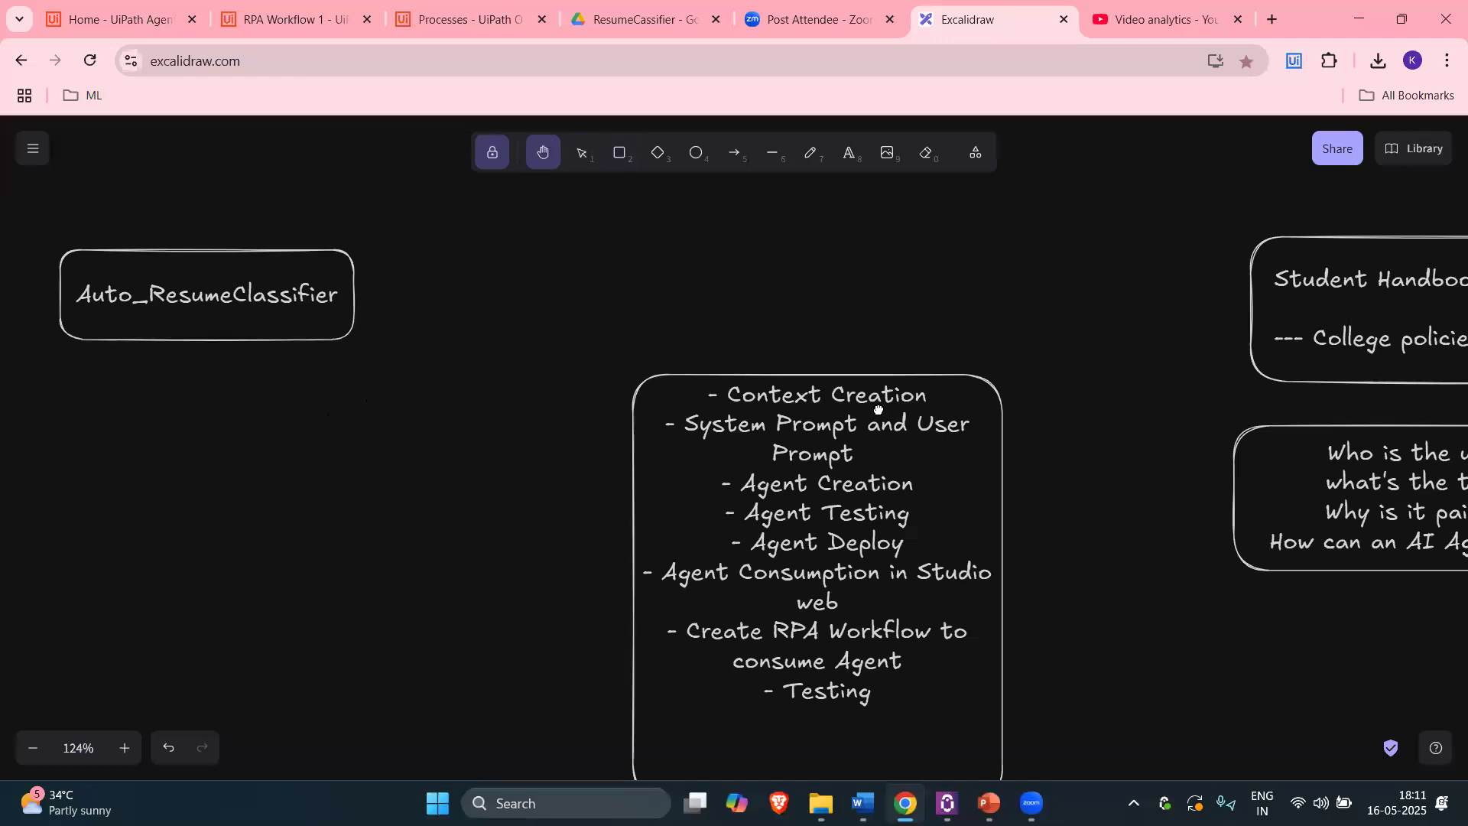
pyautogui.moveTo(541, 384); pyautogui.dragTo(1080, 368)
pyautogui.scroll(-1, 987, 364)
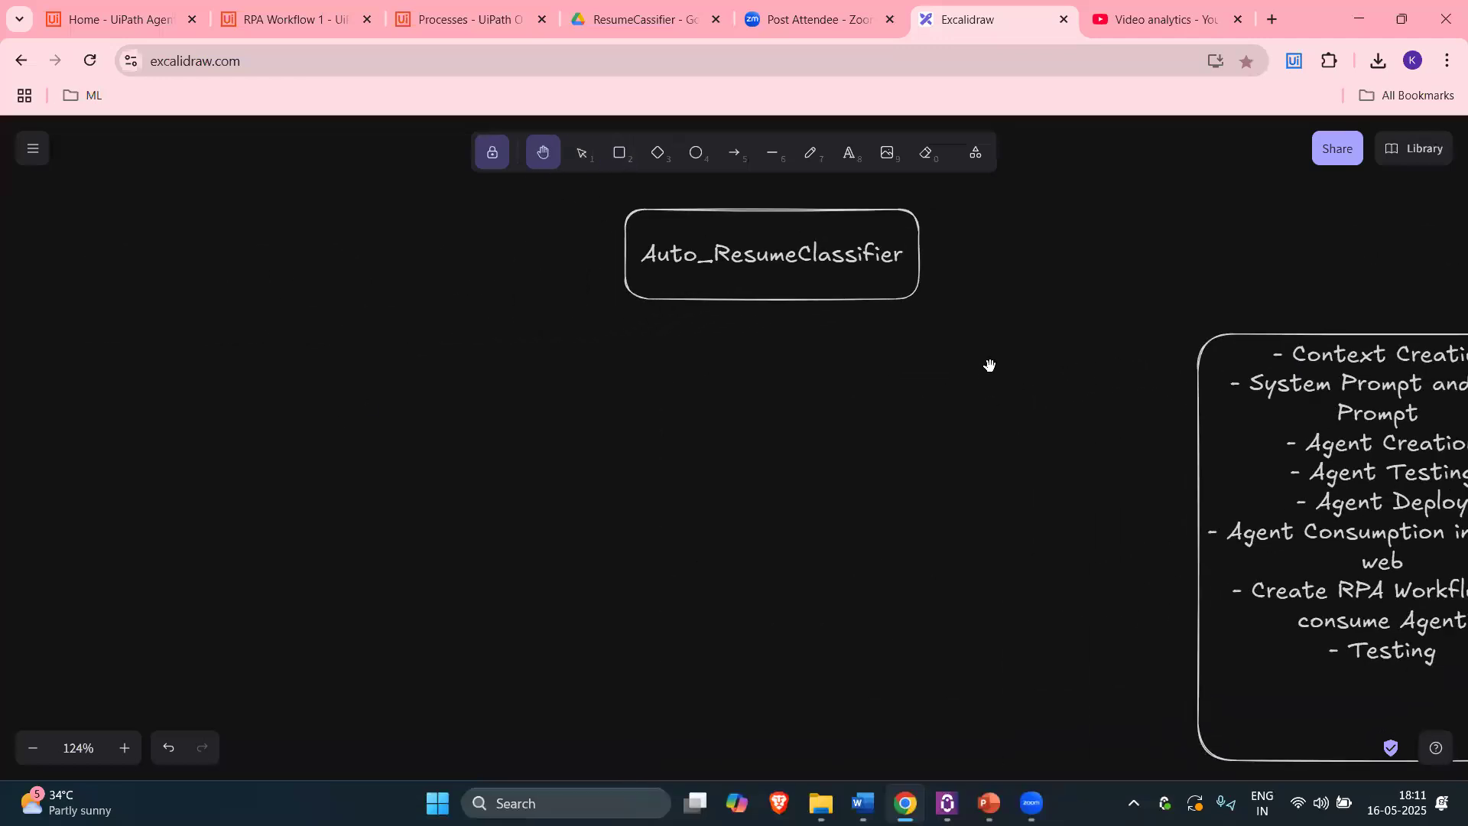
pyautogui.click(585, 155)
pyautogui.moveTo(727, 215); pyautogui.dragTo(443, 234)
pyautogui.click(676, 337)
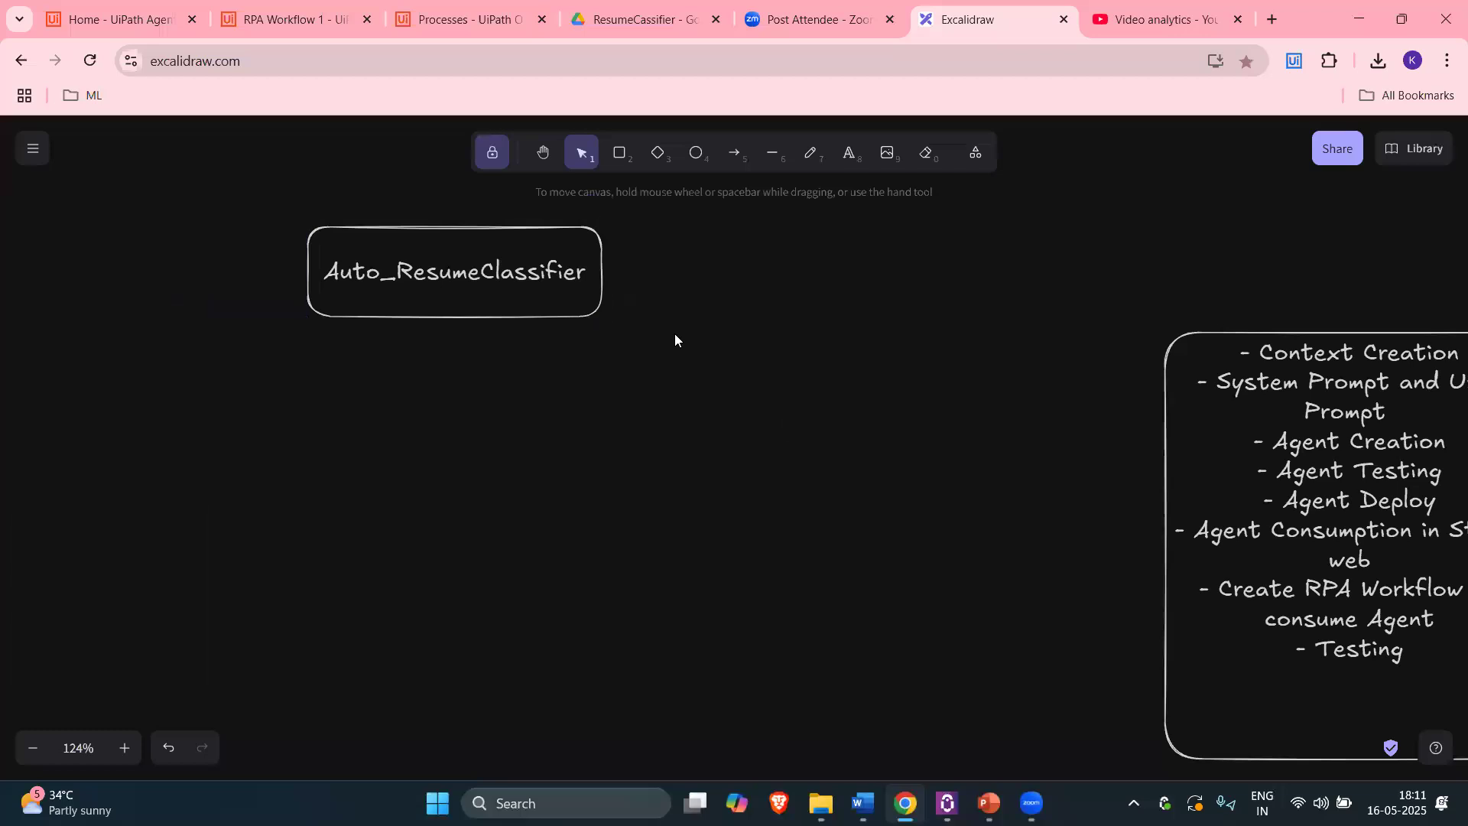
# Step: Draw a large rounded rectangle below the title and start editing its text
pyautogui.press('r')
pyautogui.moveTo(469, 380)
pyautogui.mouseDown()
pyautogui.moveTo(960, 639)
pyautogui.moveTo(1044, 647)
pyautogui.mouseUp()
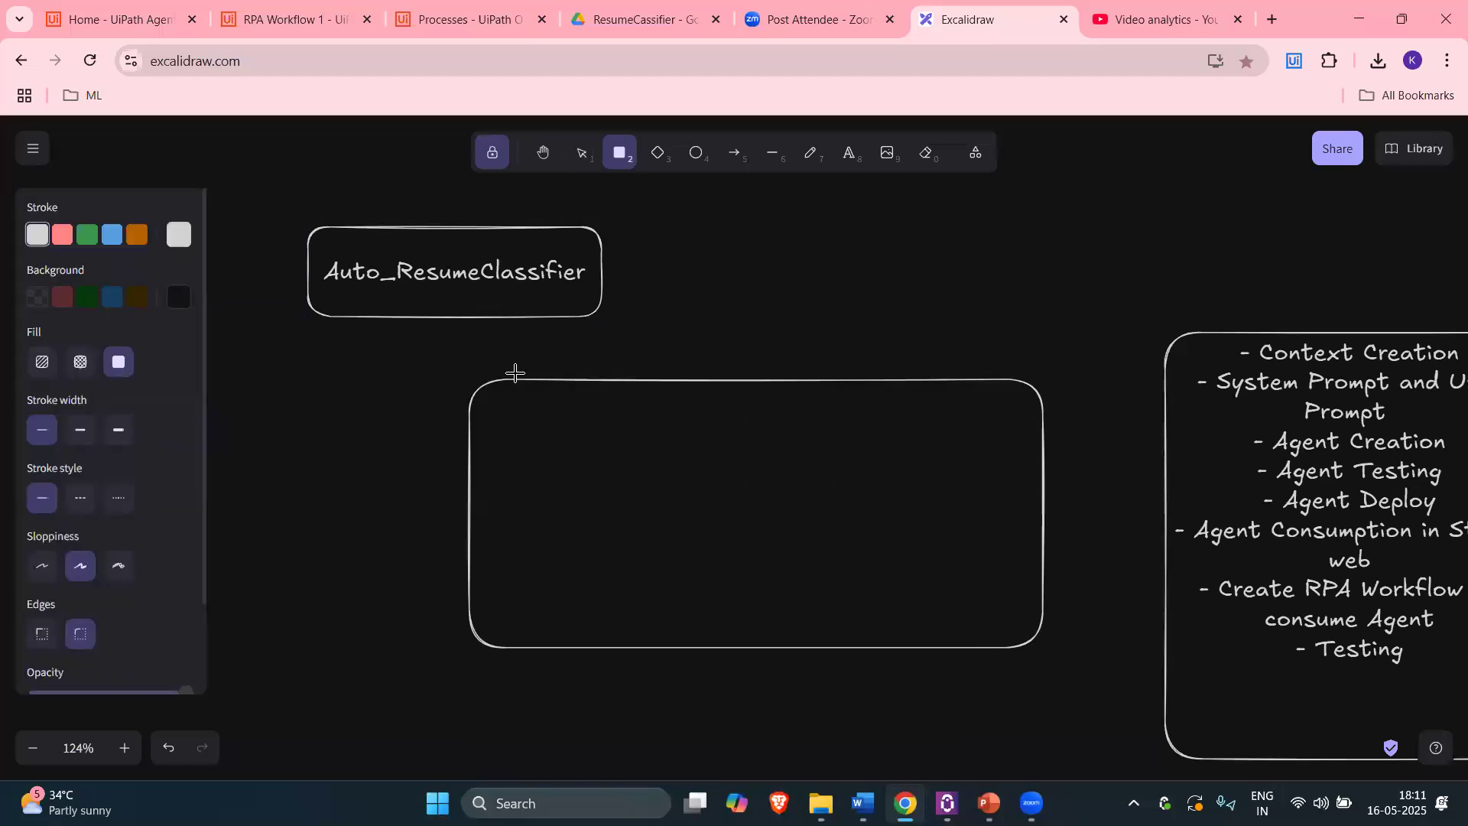
pyautogui.click(582, 152)
pyautogui.click(593, 380)
pyautogui.doubleClick(768, 429)
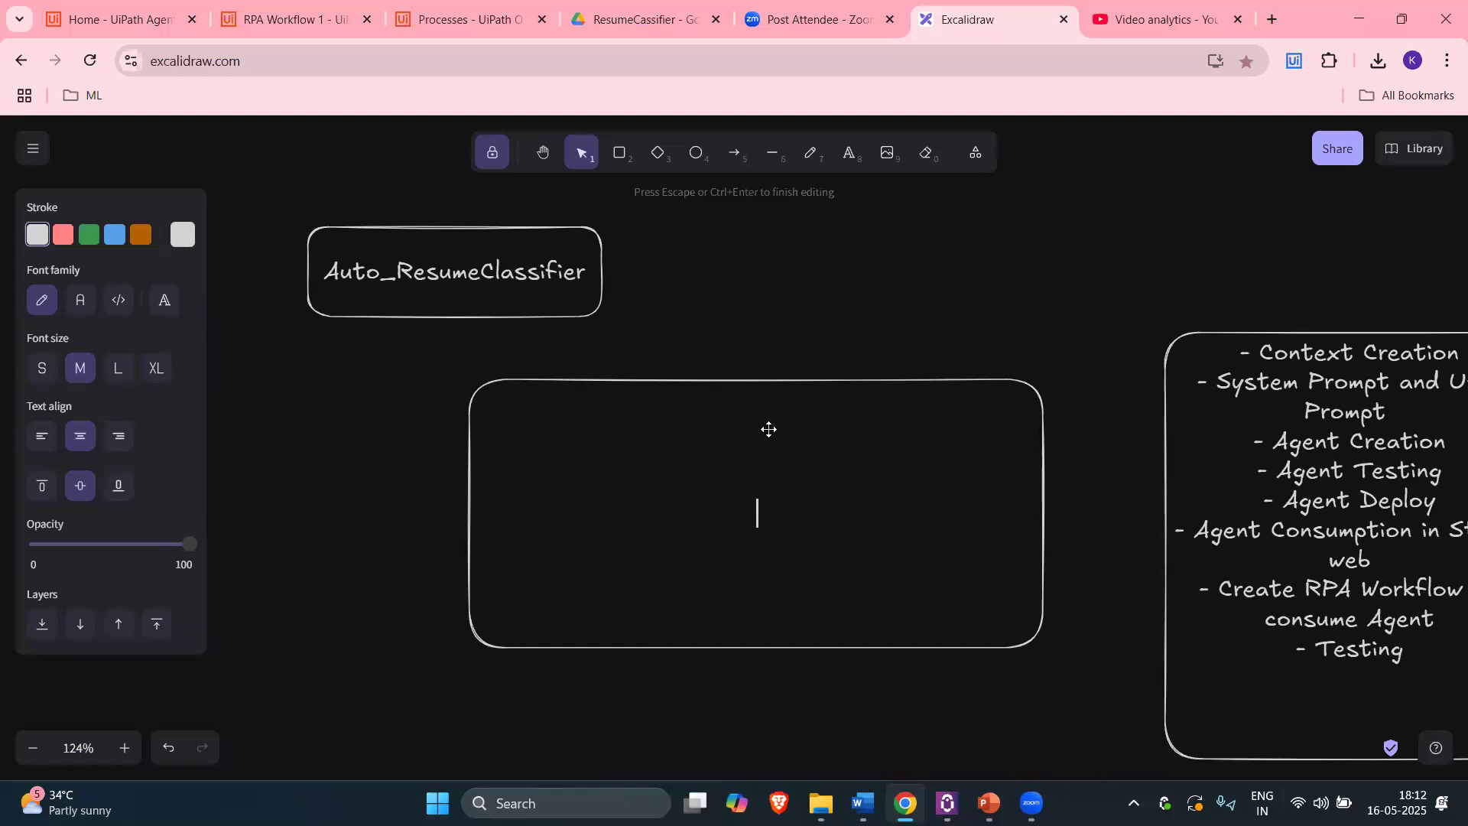
# Step: Write the first notes lines 'Input - a resume (pdf)' and 'read the text from pdf'
pyautogui.write('Input - a resume ()')
pyautogui.press('Left')
pyautogui.write('pdf')
pyautogui.press('Right')
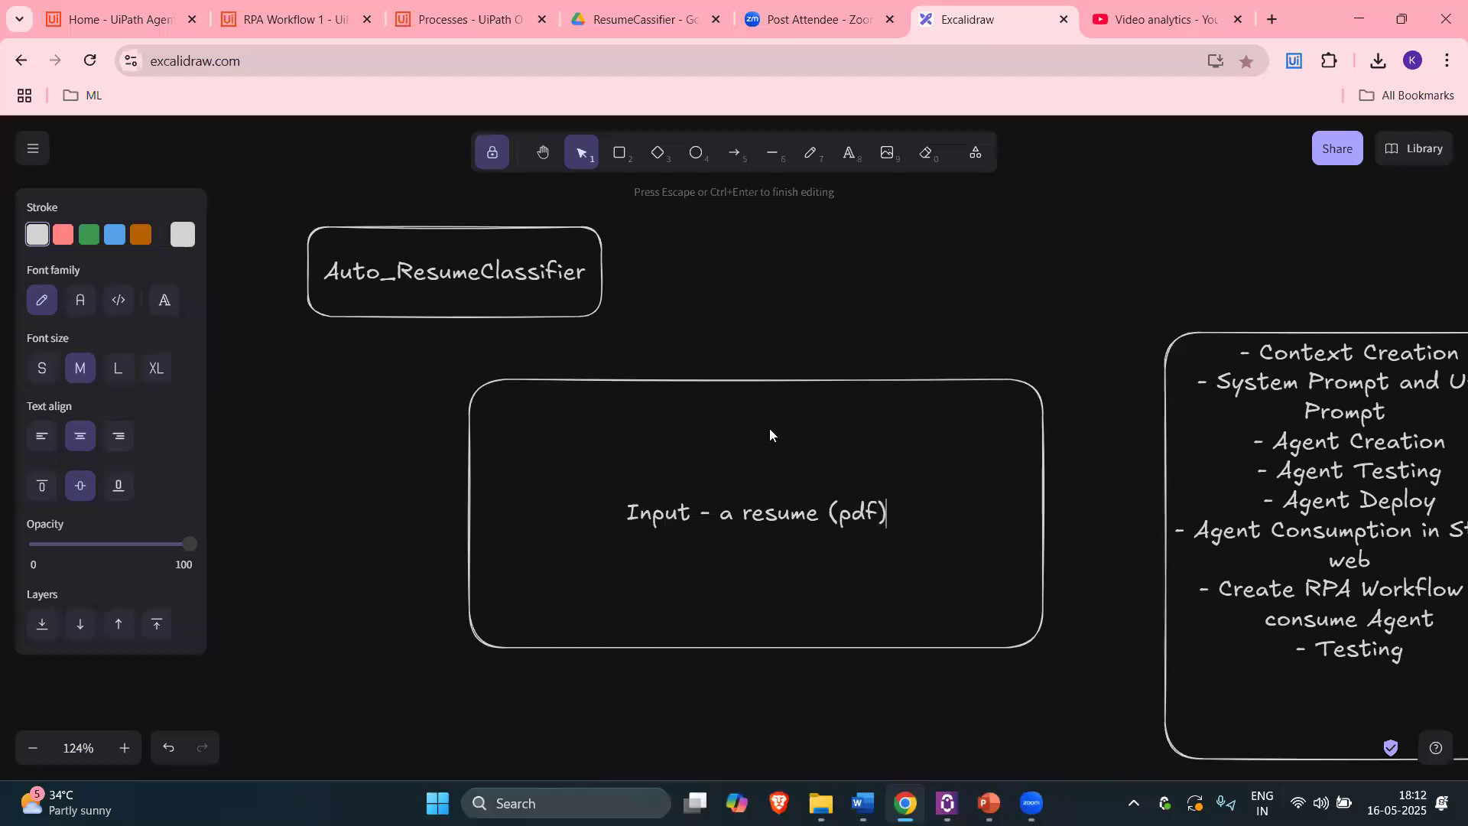
pyautogui.press('Return')
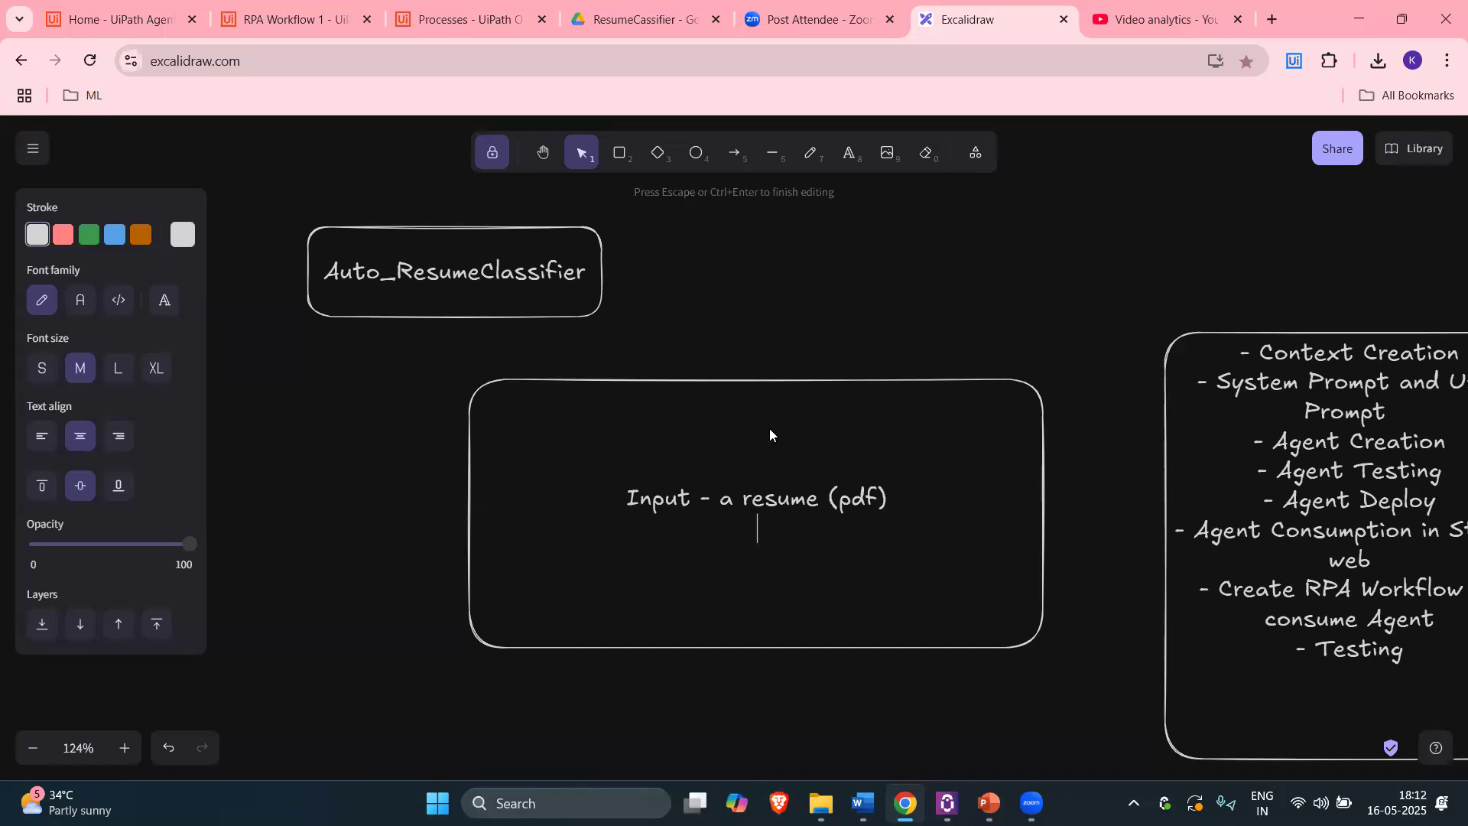
pyautogui.write('e')
pyautogui.press('BackSpace')
pyautogui.write('co')
pyautogui.press('BackSpace')
pyautogui.write('ompare th')
pyautogui.write('e')
pyautogui.press('BackSpace')
pyautogui.press('BackSpace')
pyautogui.press('BackSpace')
pyautogui.press('BackSpace')
pyautogui.press('BackSpace')
pyautogui.press('BackSpace')
pyautogui.press('BackSpace')
pyautogui.press('BackSpace')
pyautogui.press('BackSpace')
pyautogui.press('BackSpace')
pyautogui.press('BackSpace')
pyautogui.write('read the text from p')
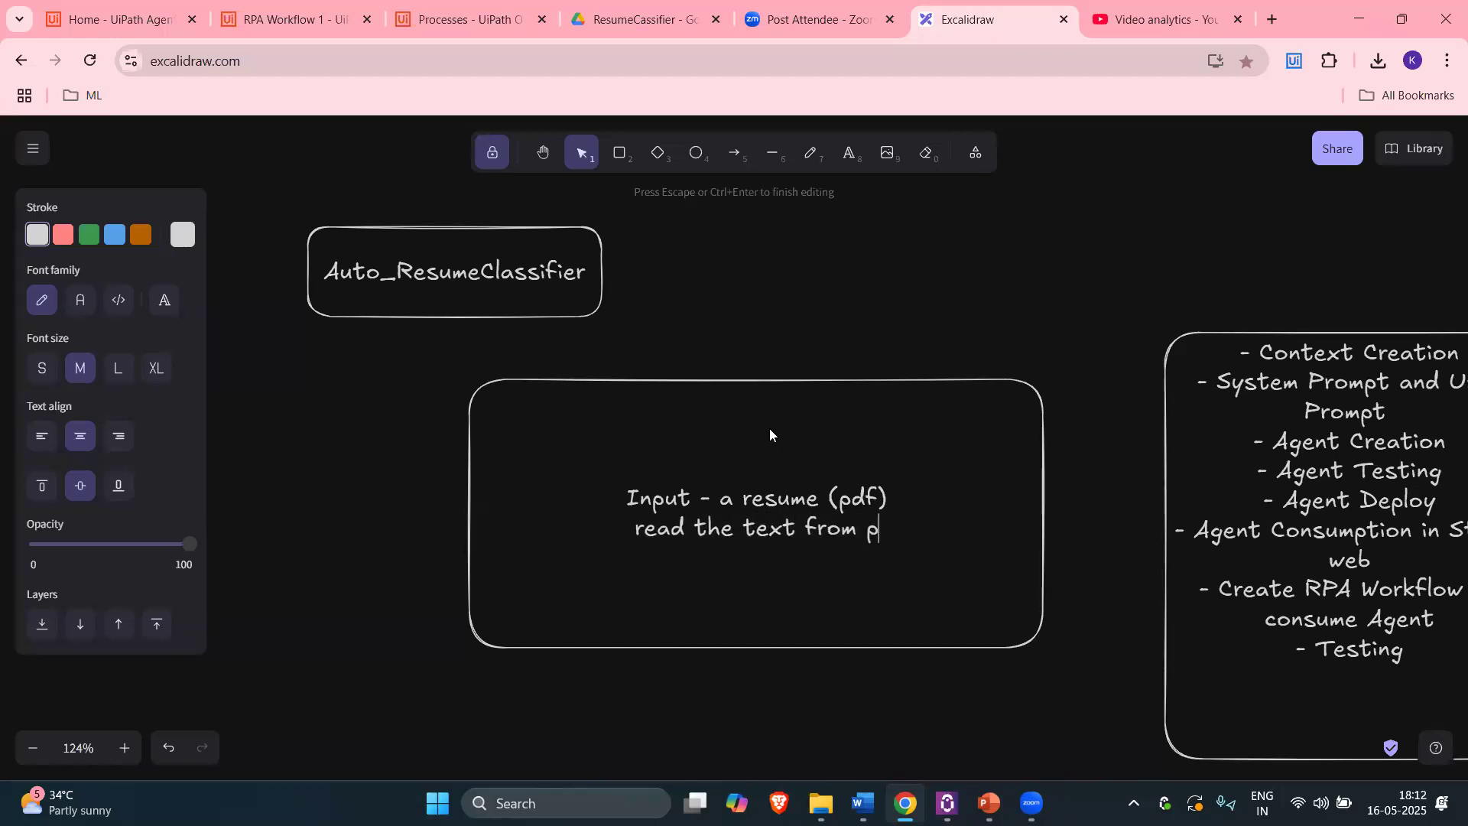
pyautogui.write('df')
# Step: Add 'compare the text with our jd', the 'if matching - consider resume' rule, and 'not qualified'
pyautogui.press('Return')
pyautogui.write('compare the text with our jd')
pyautogui.press('Return')
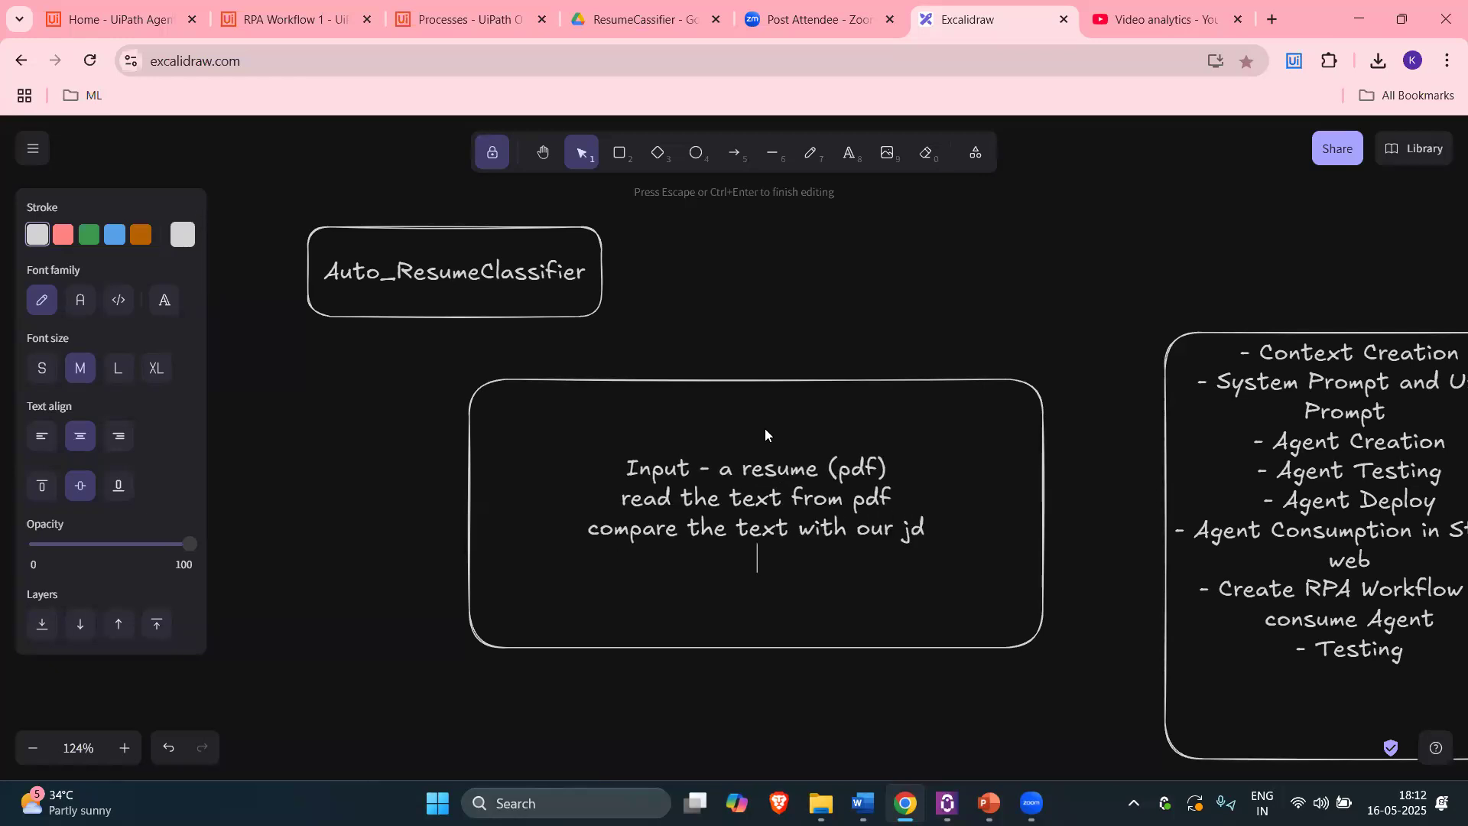
pyautogui.write('if matching - ')
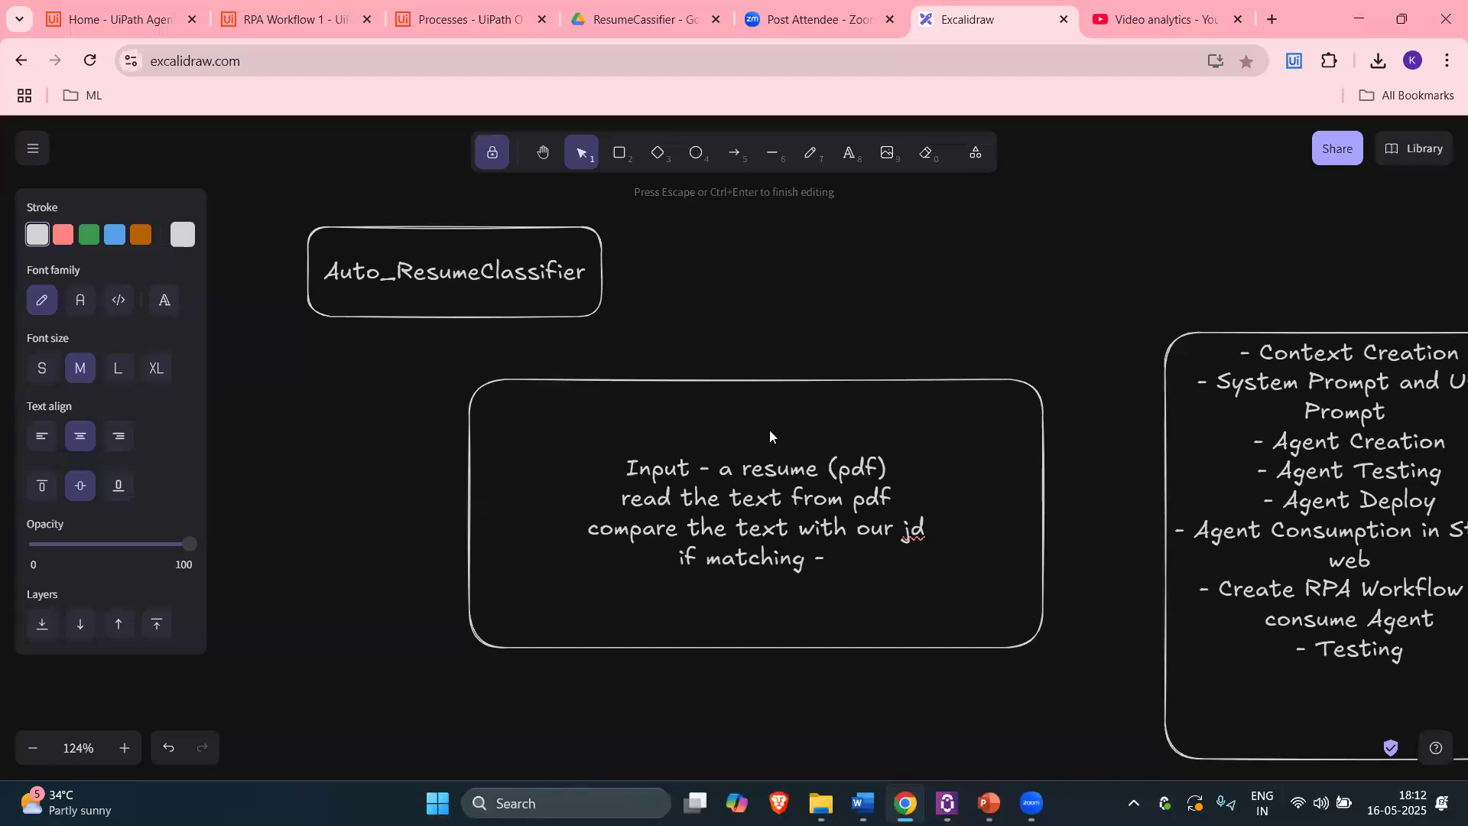
pyautogui.write('conside r resume--')
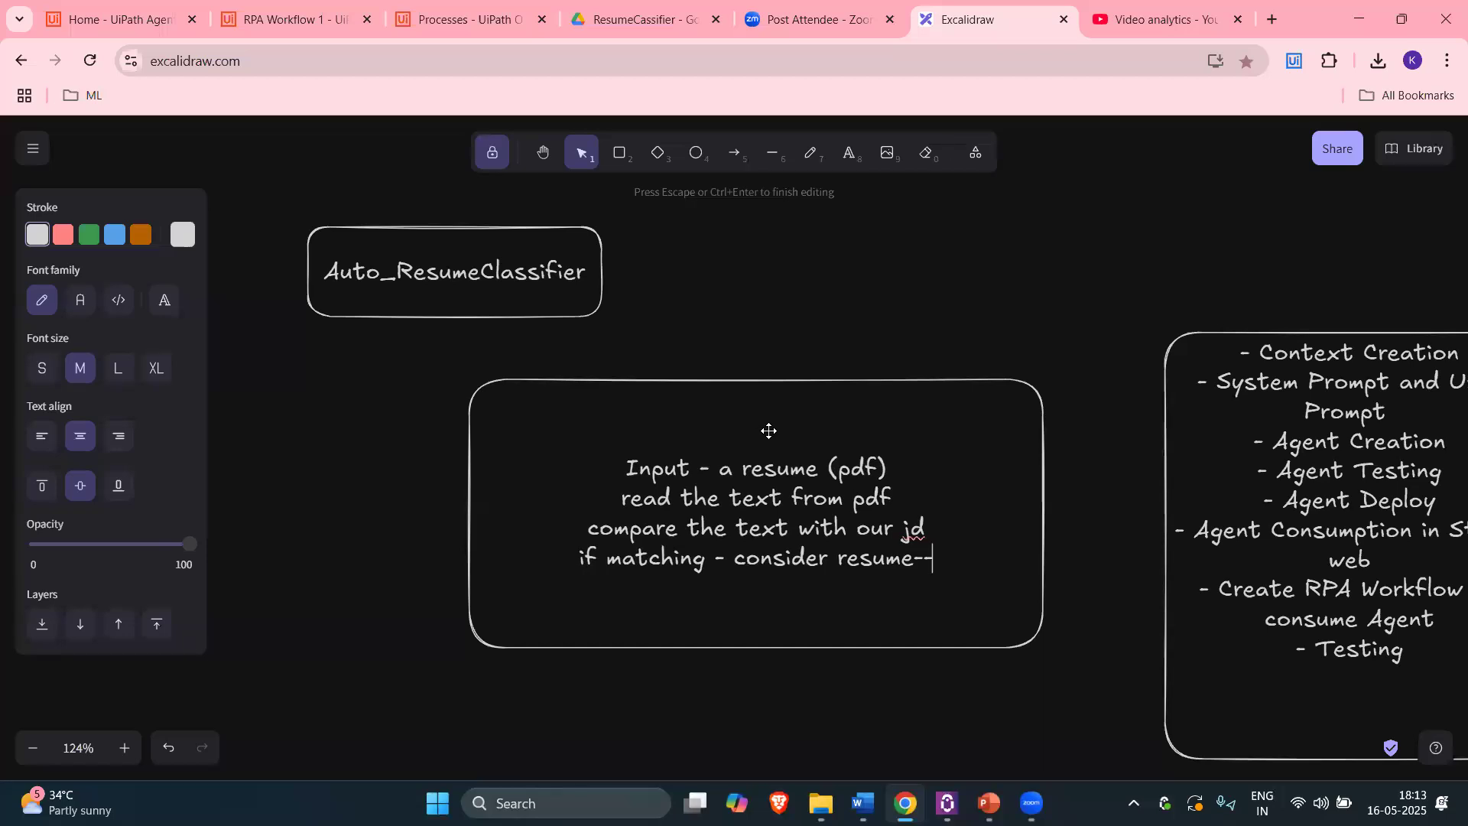
pyautogui.press('Return')
pyautogui.write('not ')
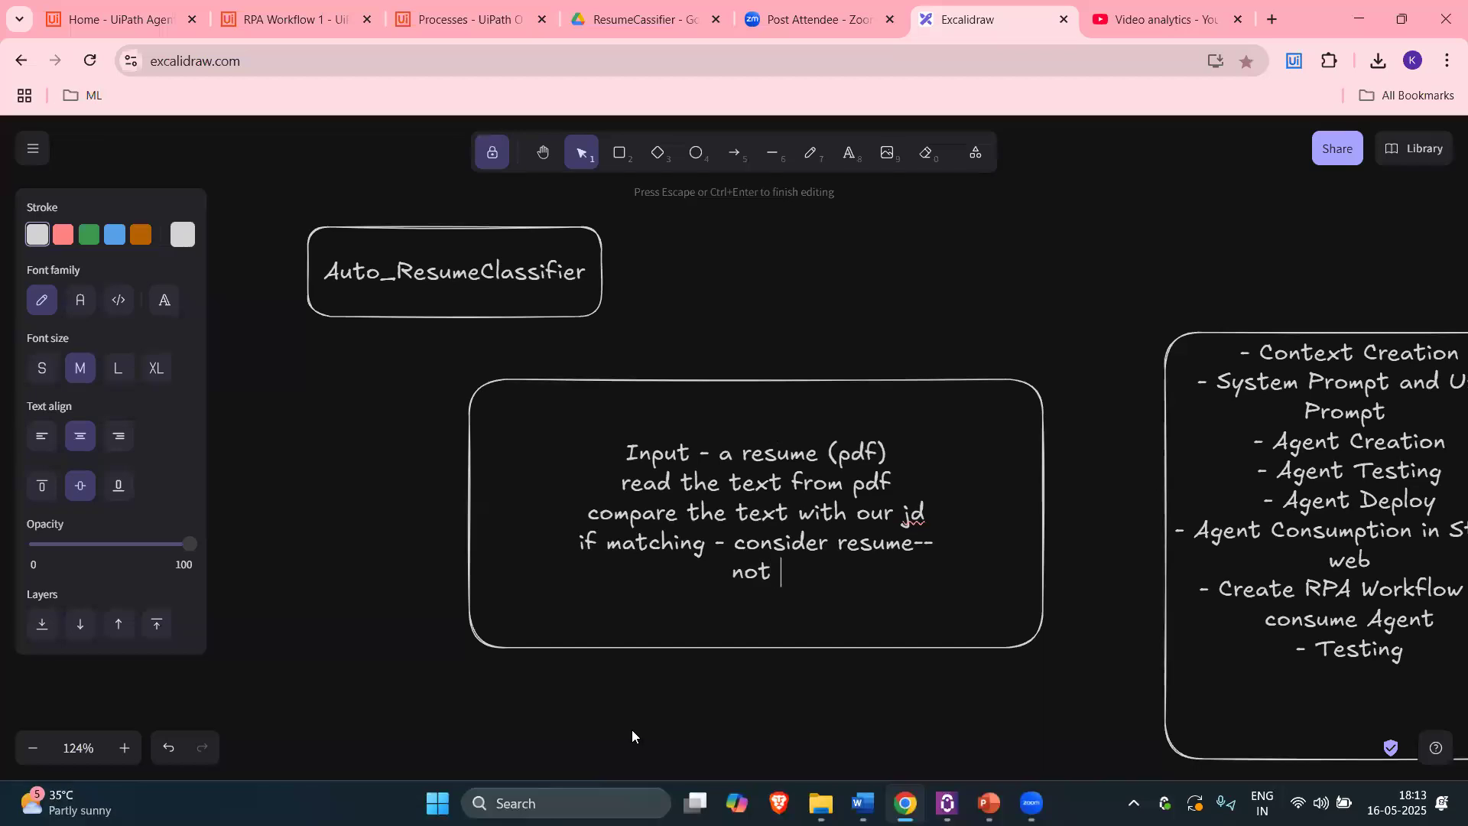
pyautogui.write('qualified')
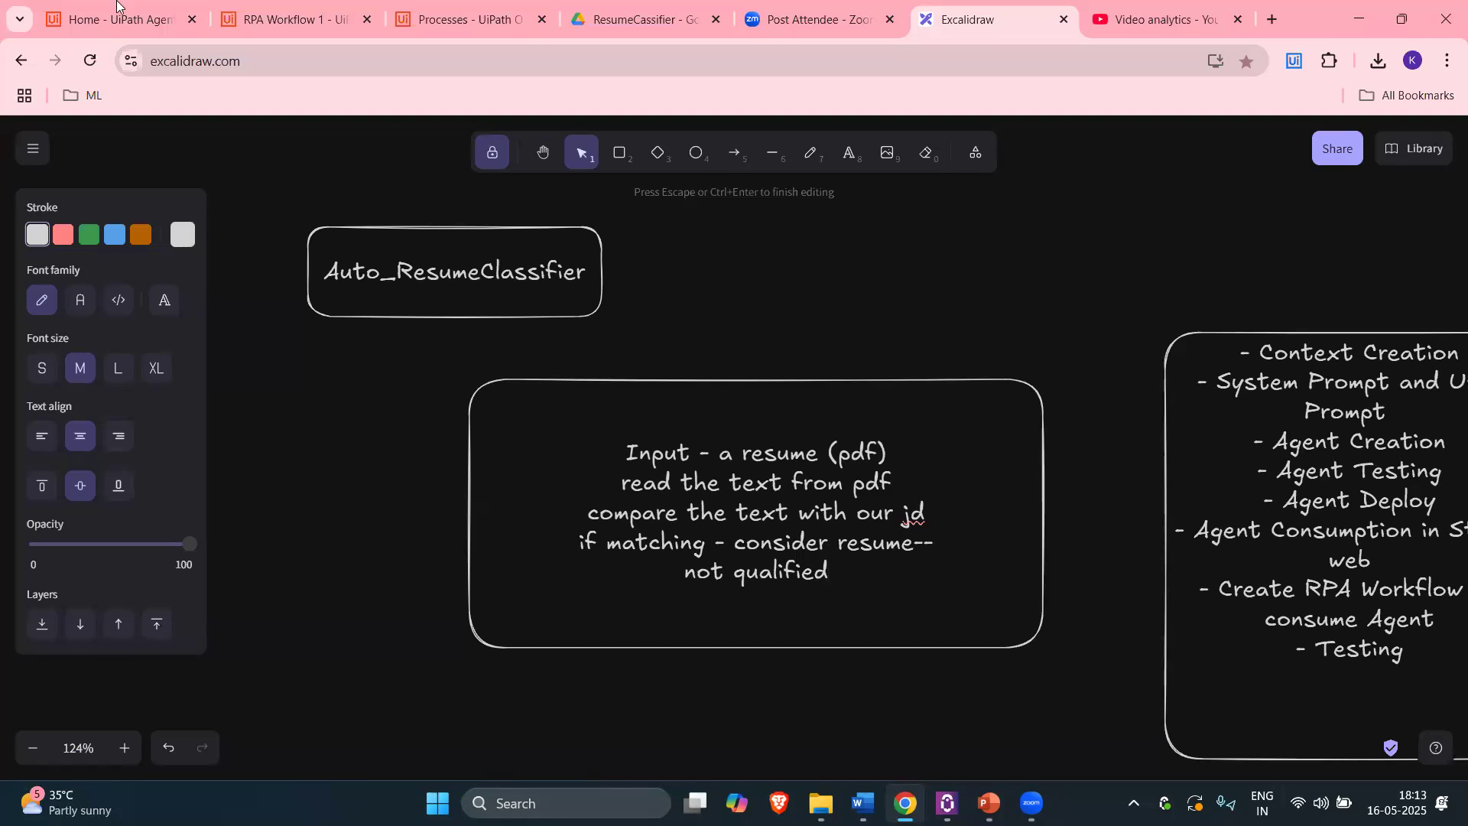
# Step: Pan to show the whole notes box, recheck its text, then switch to the UiPath Agents tab
pyautogui.click(544, 152)
pyautogui.moveTo(934, 321); pyautogui.dragTo(777, 215)
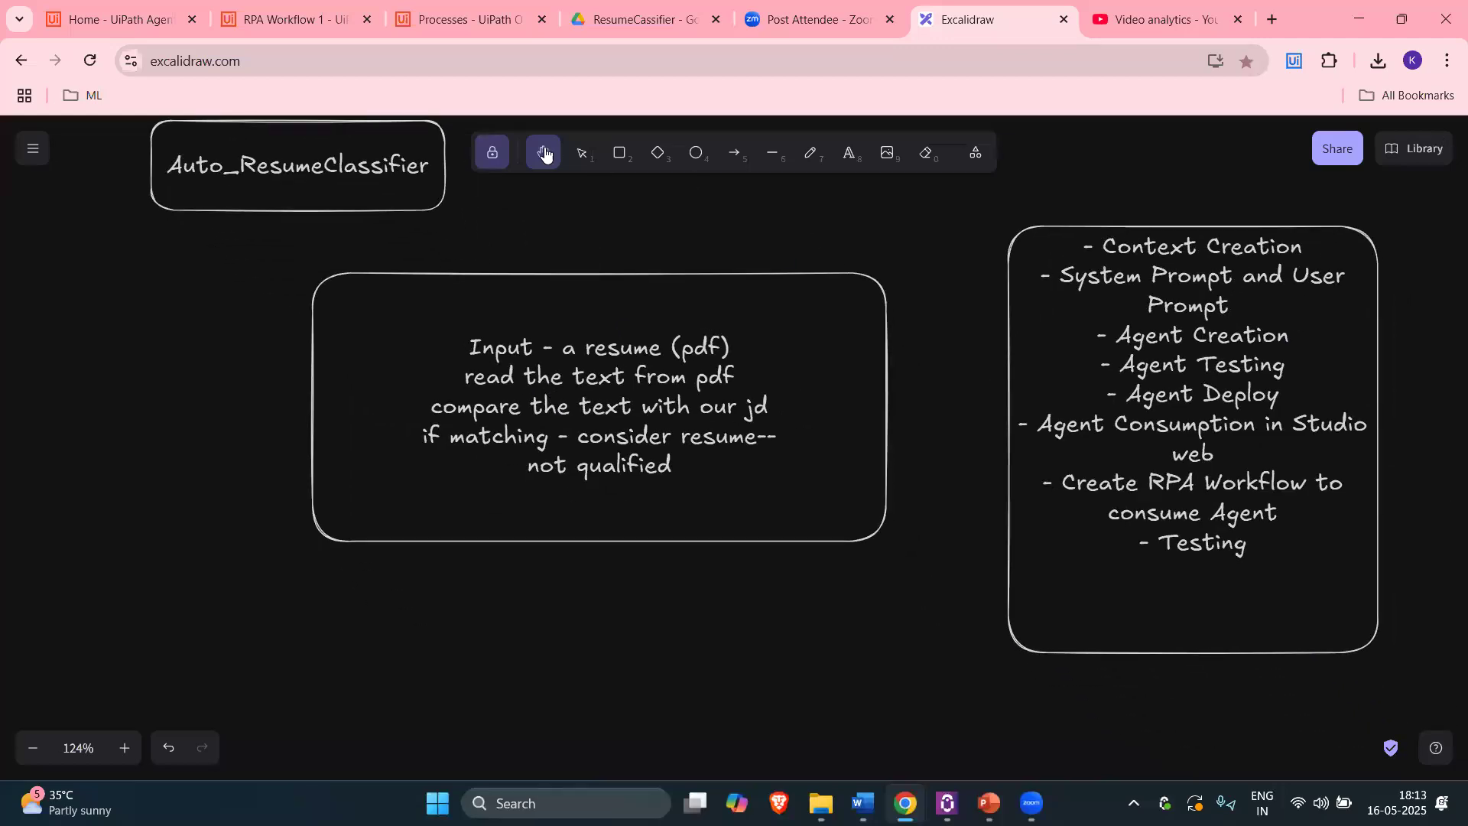
pyautogui.click(580, 157)
pyautogui.click(691, 436)
pyautogui.doubleClick(691, 436)
pyautogui.click(708, 475)
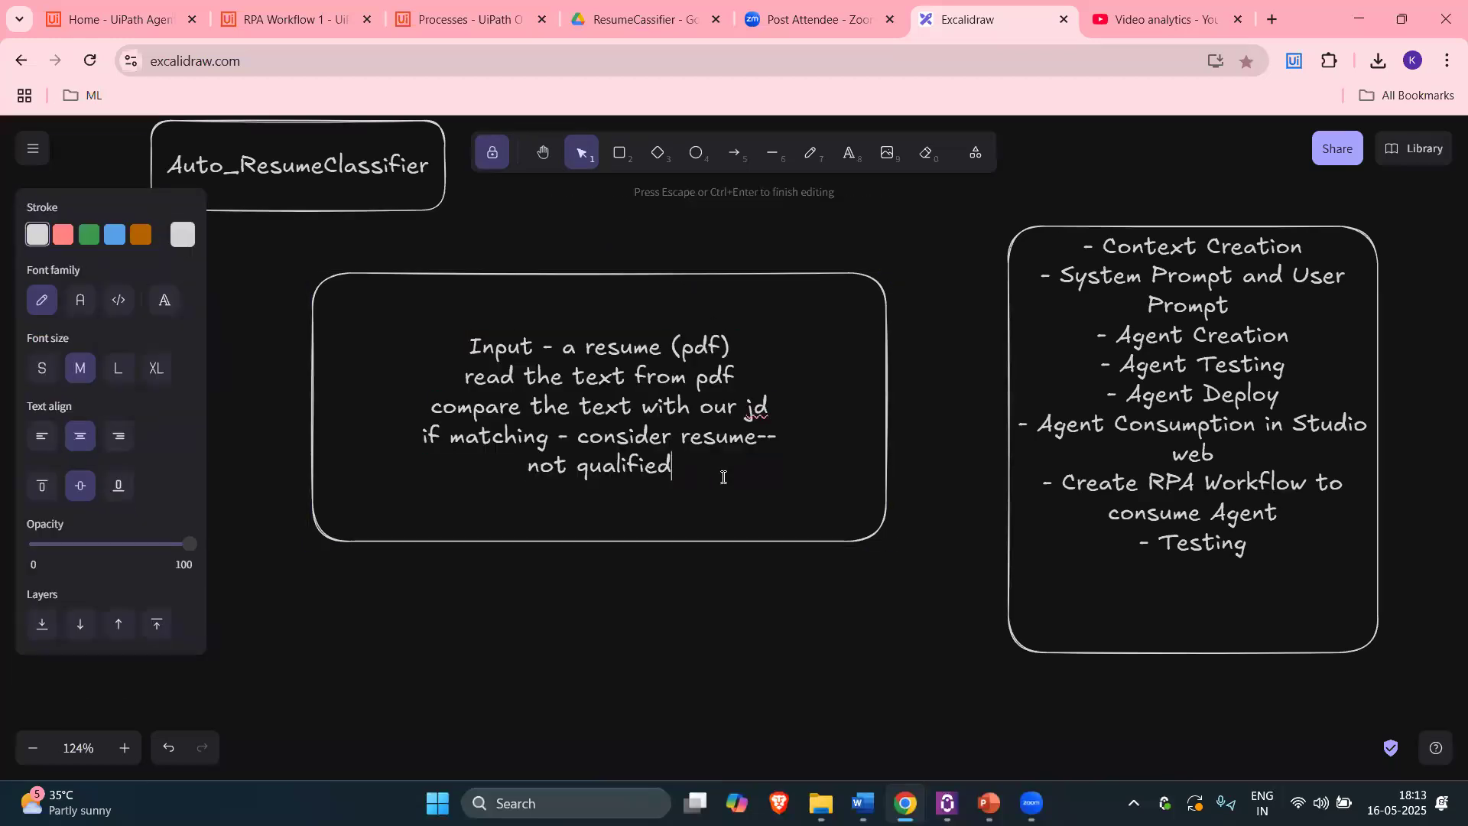
pyautogui.click(980, 380)
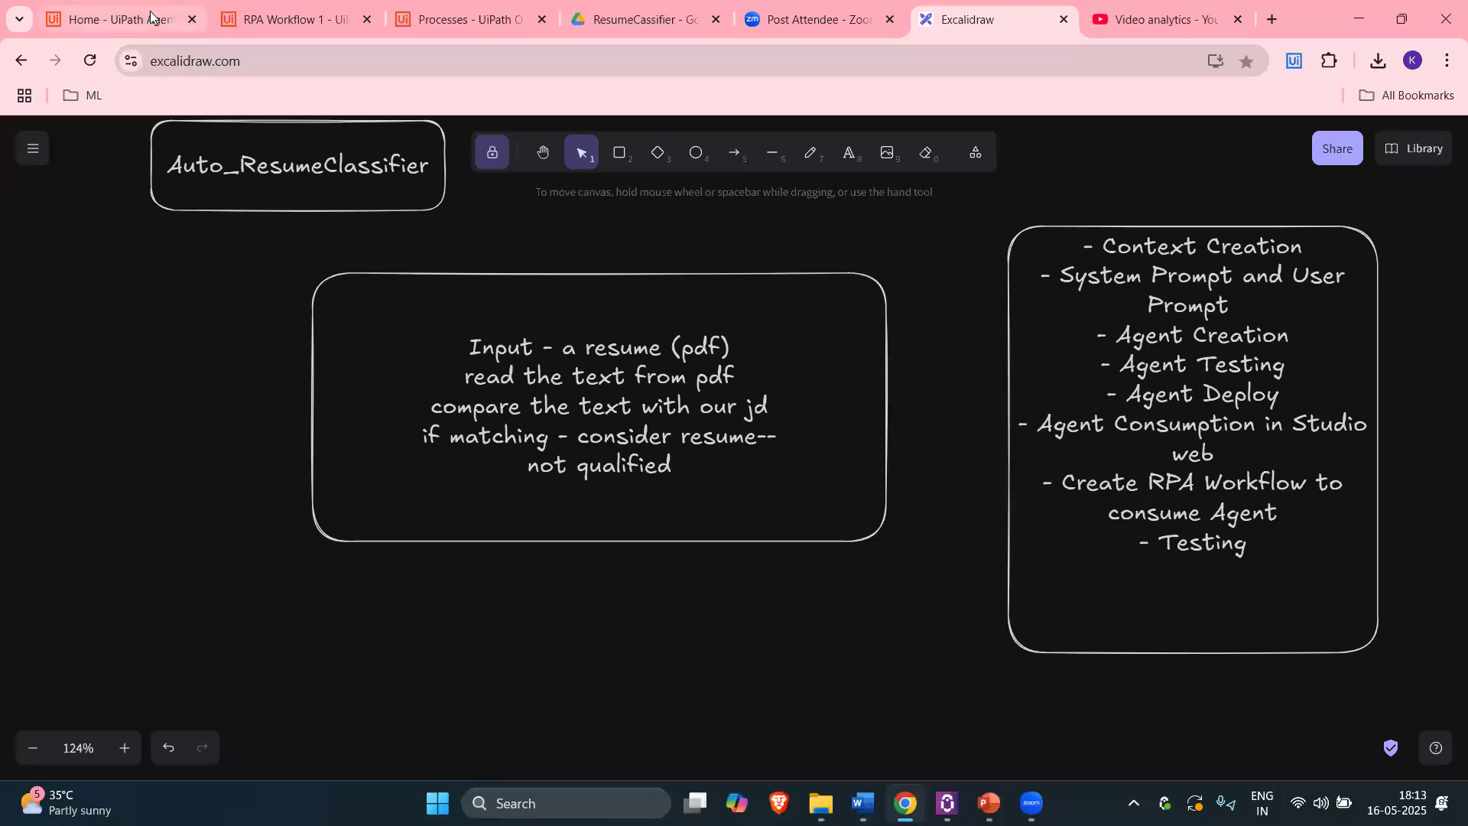
pyautogui.hotkey('ctrl', '1')
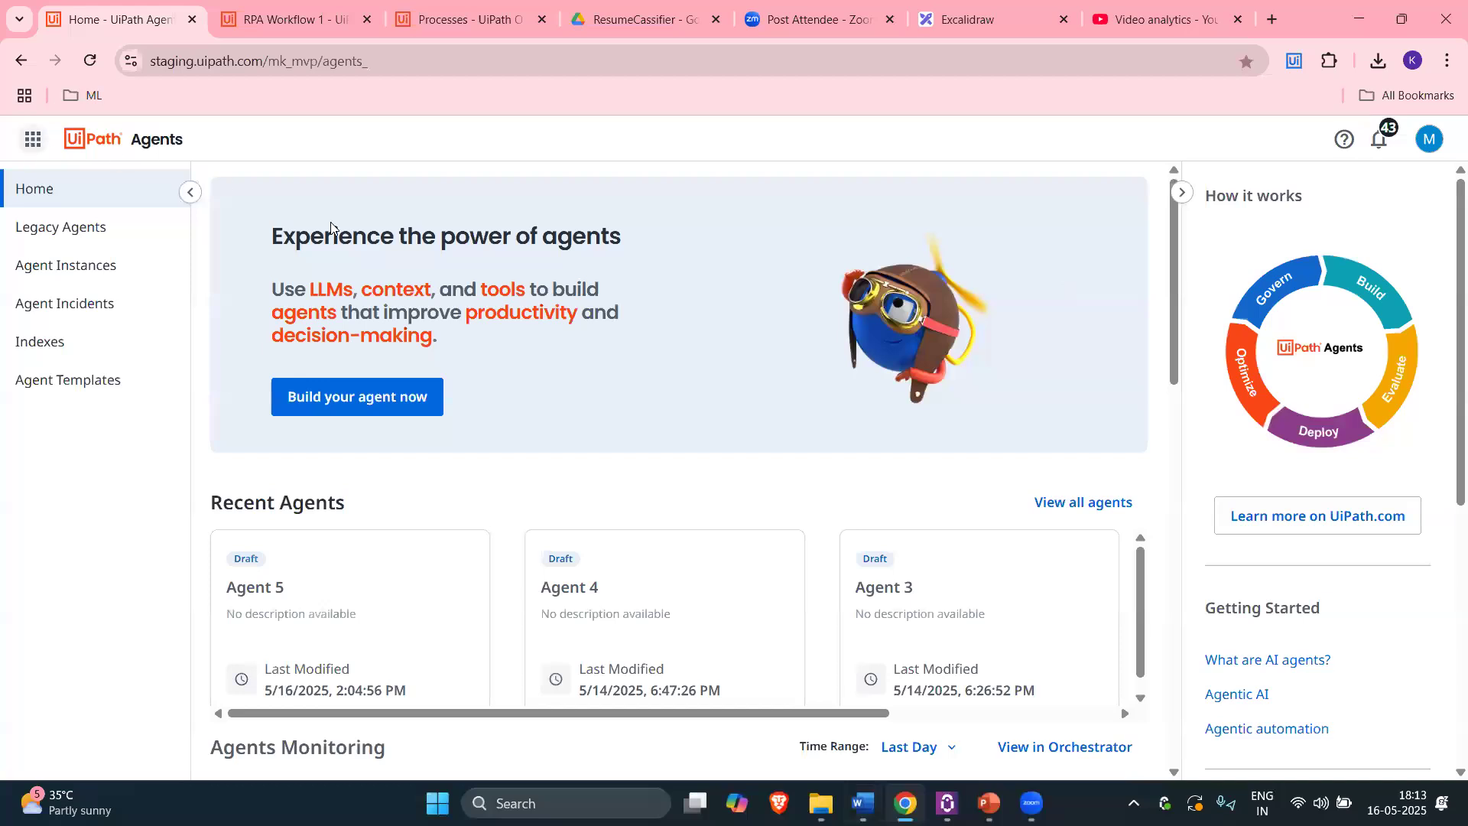
# Step: Look over the UiPath app list and RPA Workflow 1, close the video analytics tab, maximize Chrome
pyautogui.click(32, 139)
pyautogui.click(434, 167)
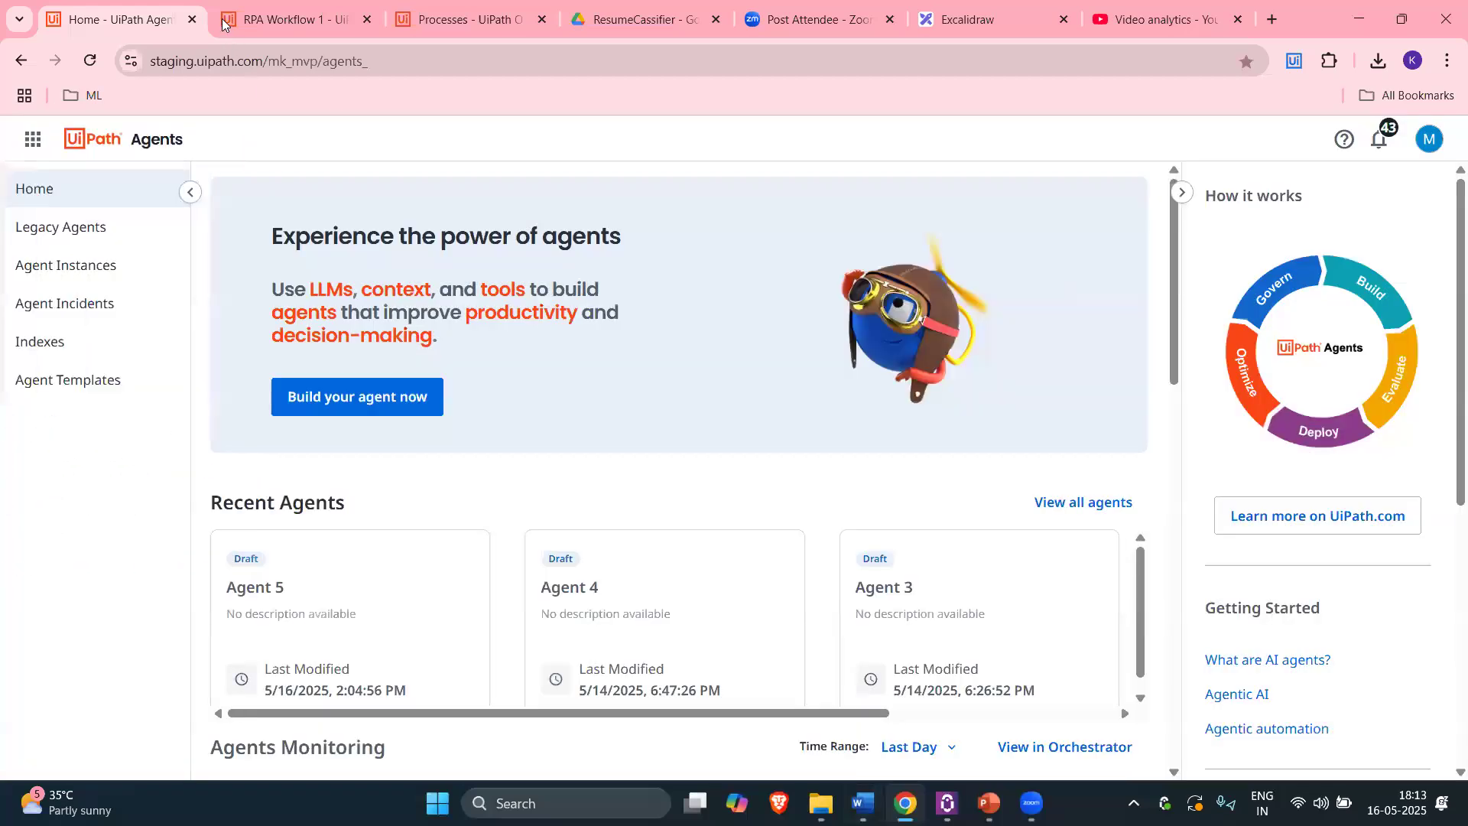
pyautogui.click(223, 24)
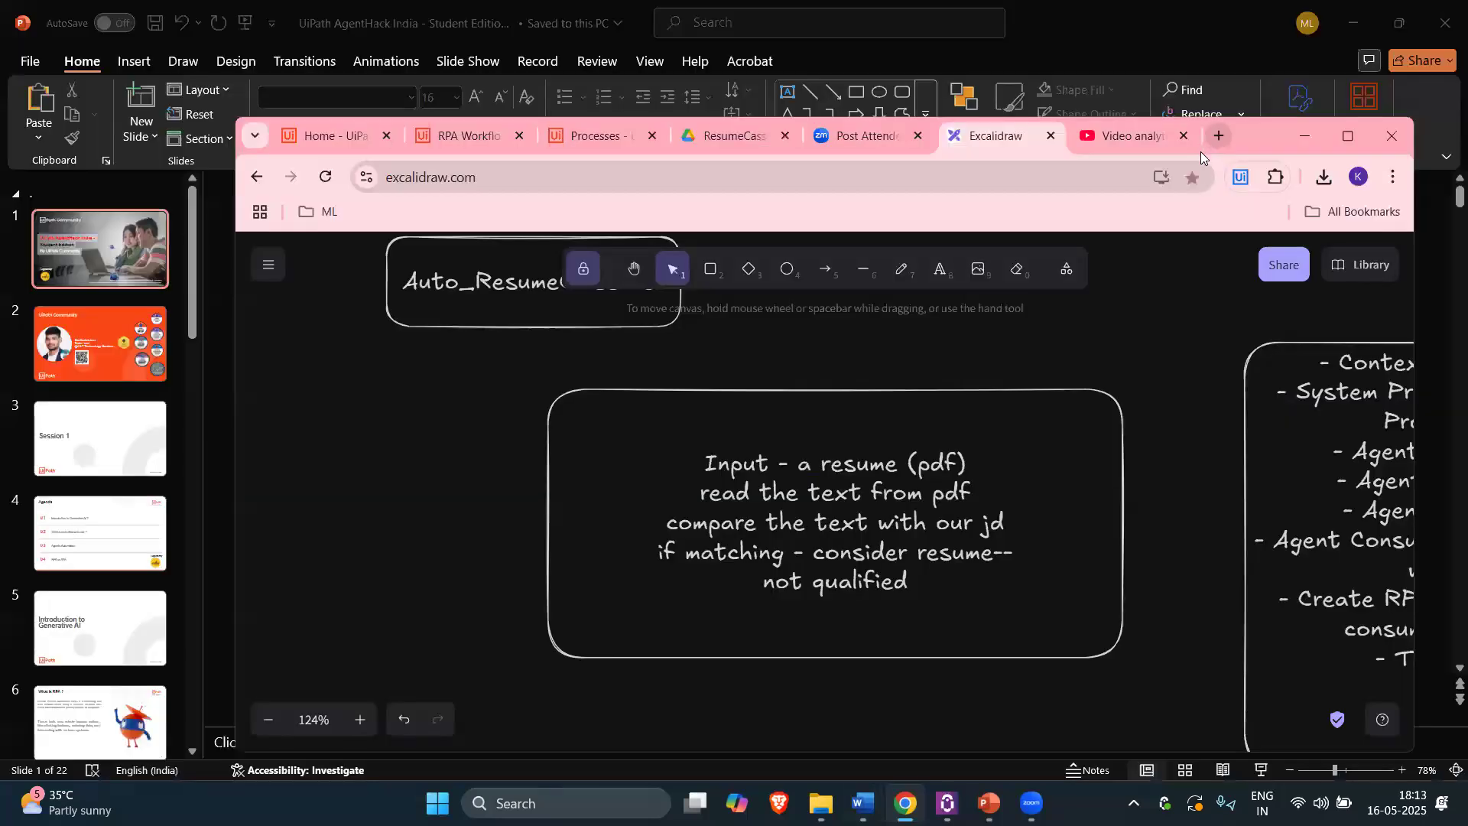
pyautogui.click(1184, 136)
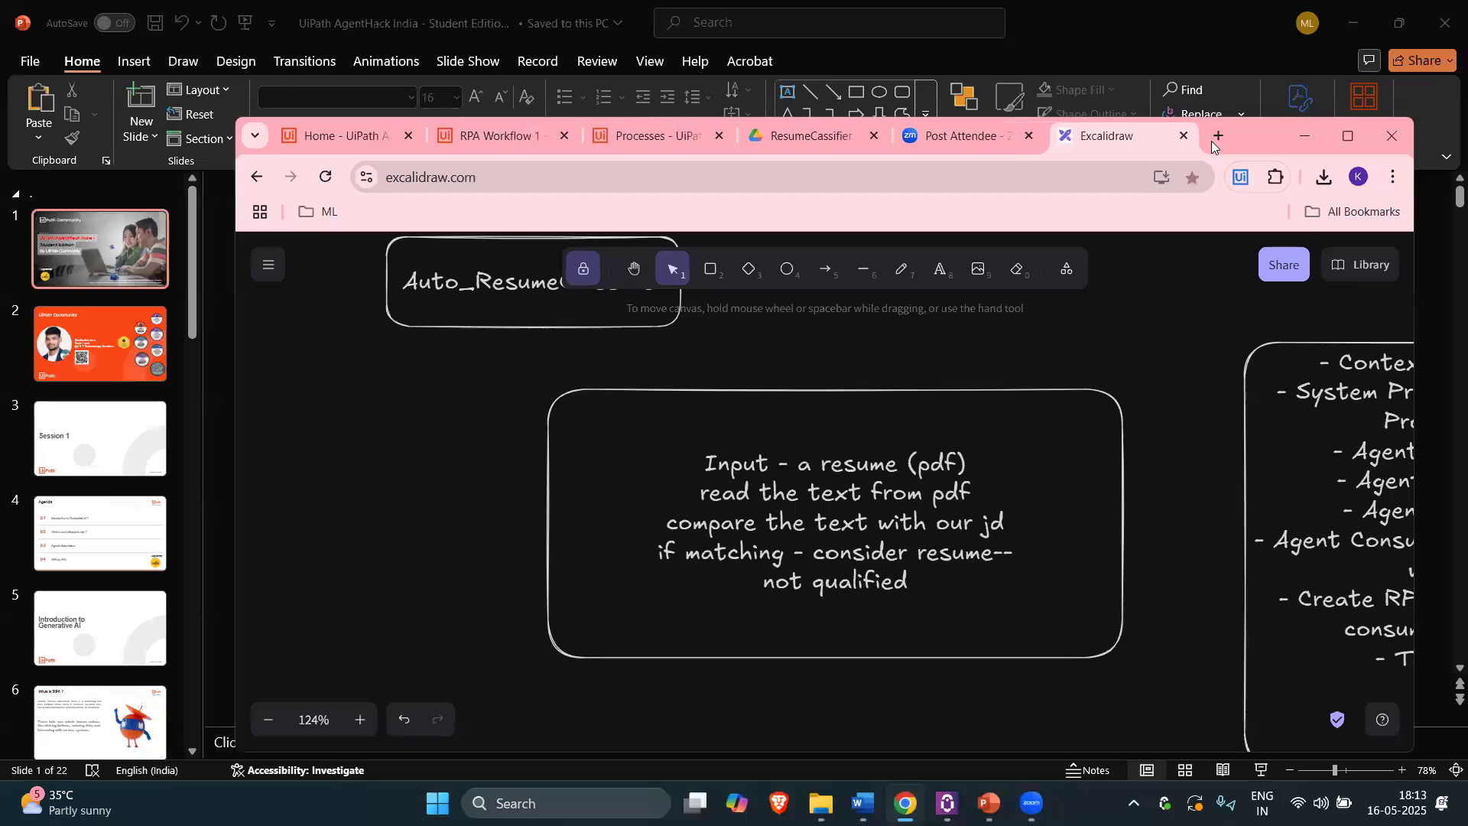
pyautogui.doubleClick(1235, 127)
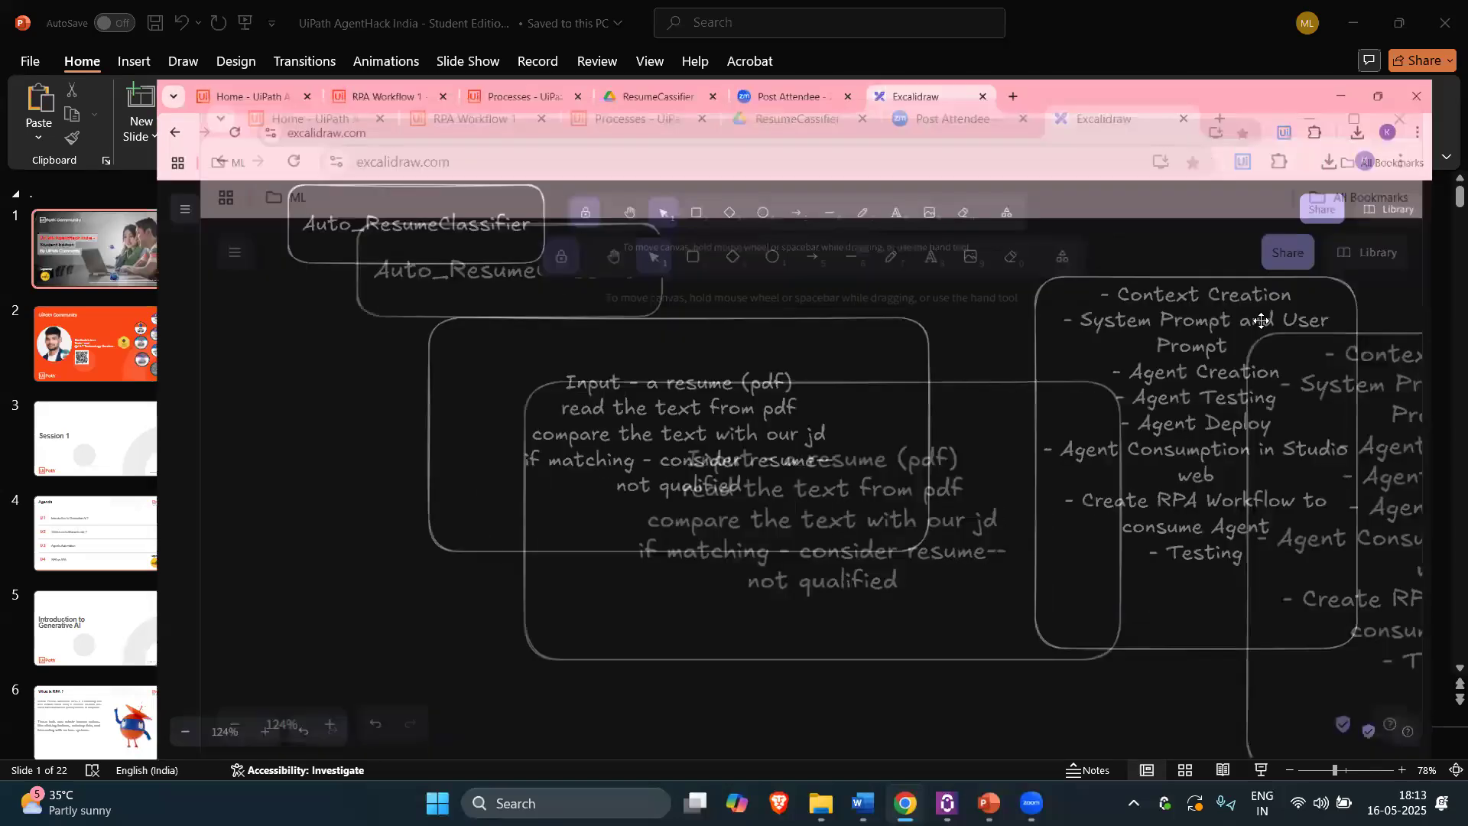
# Step: Open the Excalidraw agenda list for editing and highlight the Context Creation item
pyautogui.doubleClick(1121, 353)
pyautogui.click(1099, 340)
pyautogui.moveTo(1103, 341)
pyautogui.mouseDown()
pyautogui.moveTo(1309, 341)
pyautogui.moveTo(1117, 341)
pyautogui.mouseUp()
pyautogui.click(1104, 345)
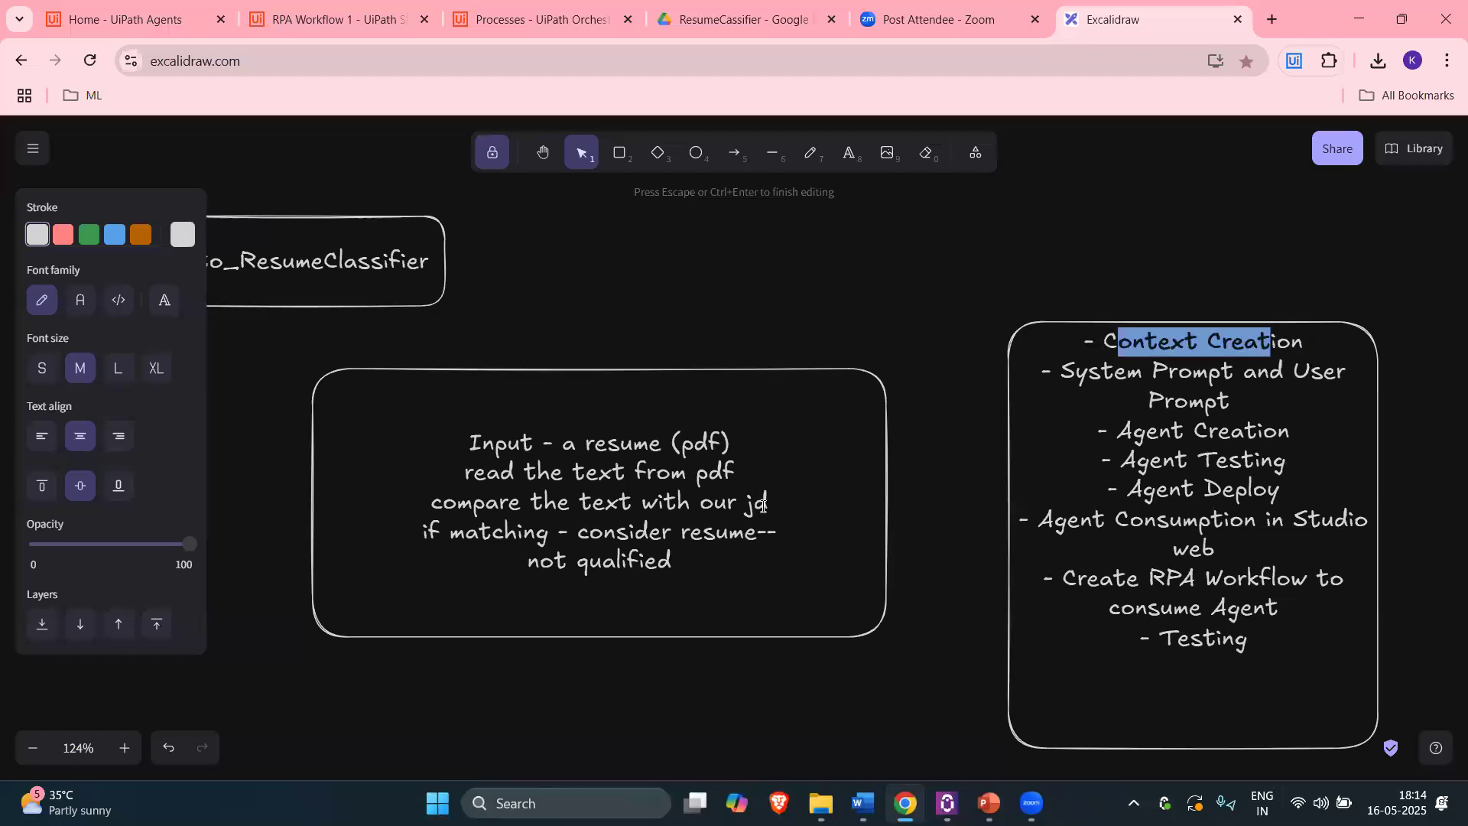
# Step: Reopen the agenda box text and add a dash after Context Creation
pyautogui.doubleClick(763, 506)
pyautogui.click(763, 505)
pyautogui.doubleClick(1104, 344)
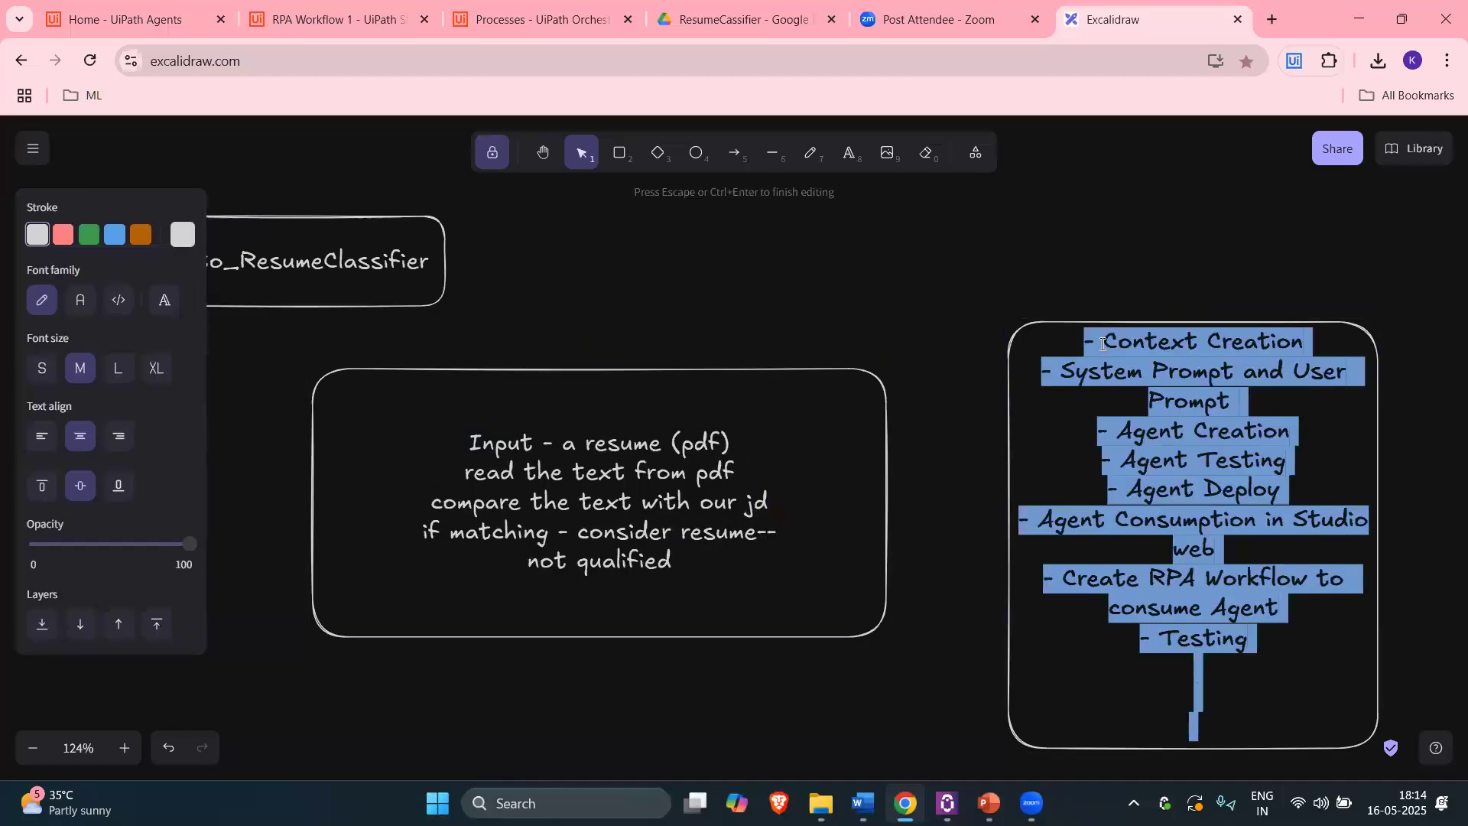
pyautogui.click(1302, 343)
pyautogui.write('--')
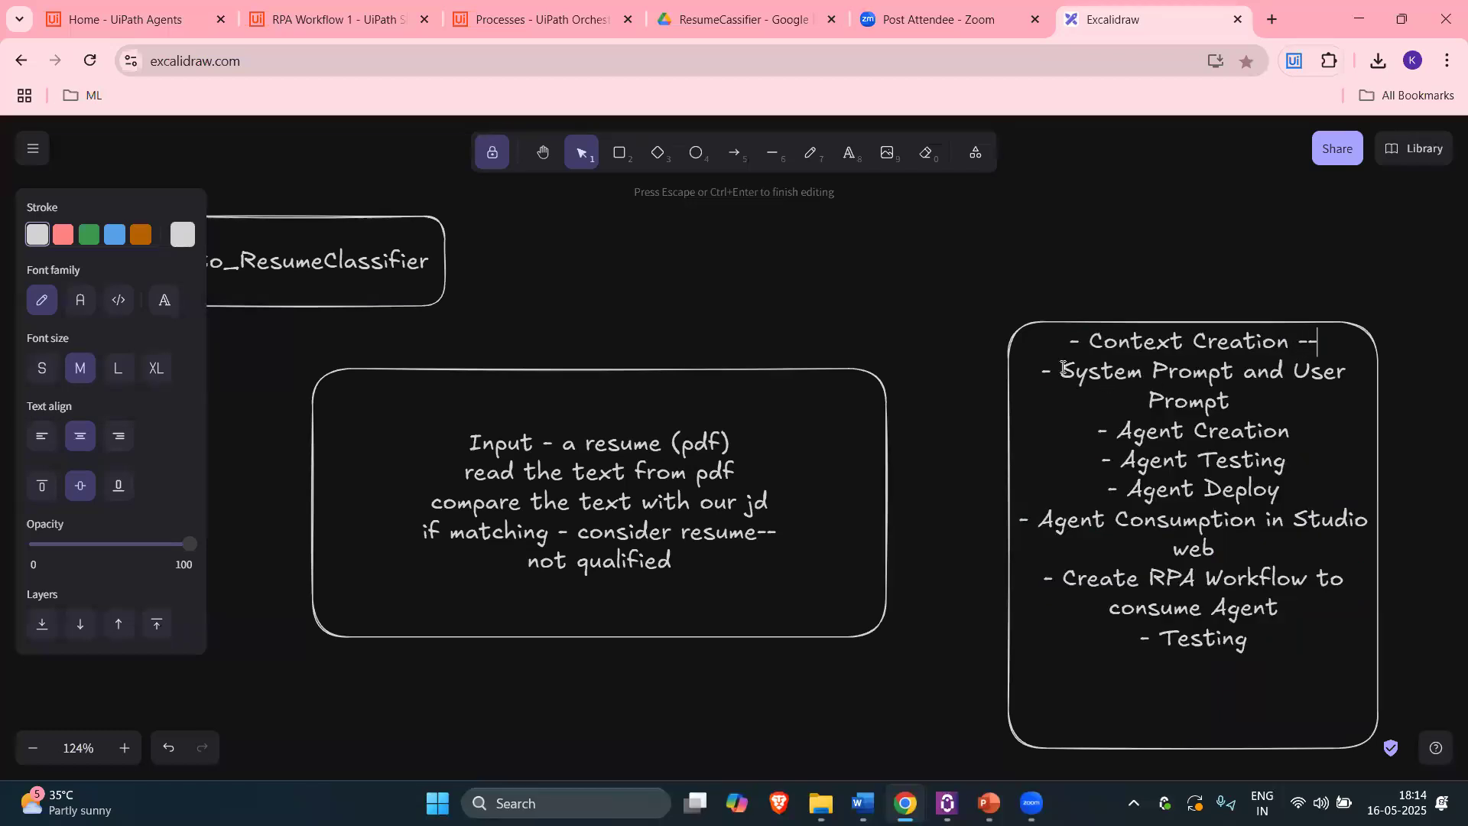
# Step: Go through the User Prompt, Agent Testing, Agent Deploy and Agent Consumption in Studio web items
pyautogui.moveTo(1207, 373); pyautogui.dragTo(1331, 398)
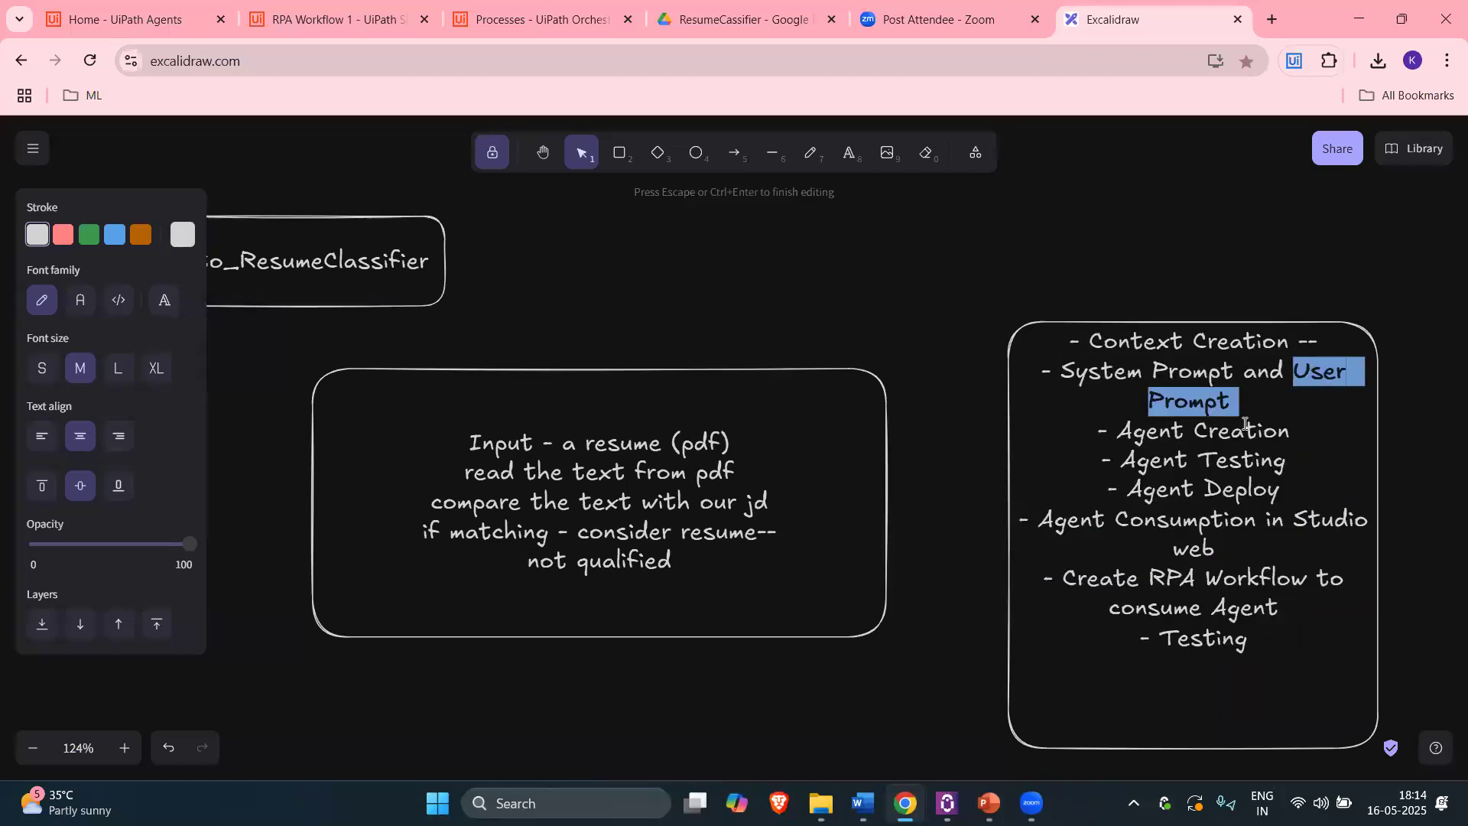
pyautogui.scroll(-1, 1165, 478)
pyautogui.moveTo(1133, 337); pyautogui.dragTo(1263, 337)
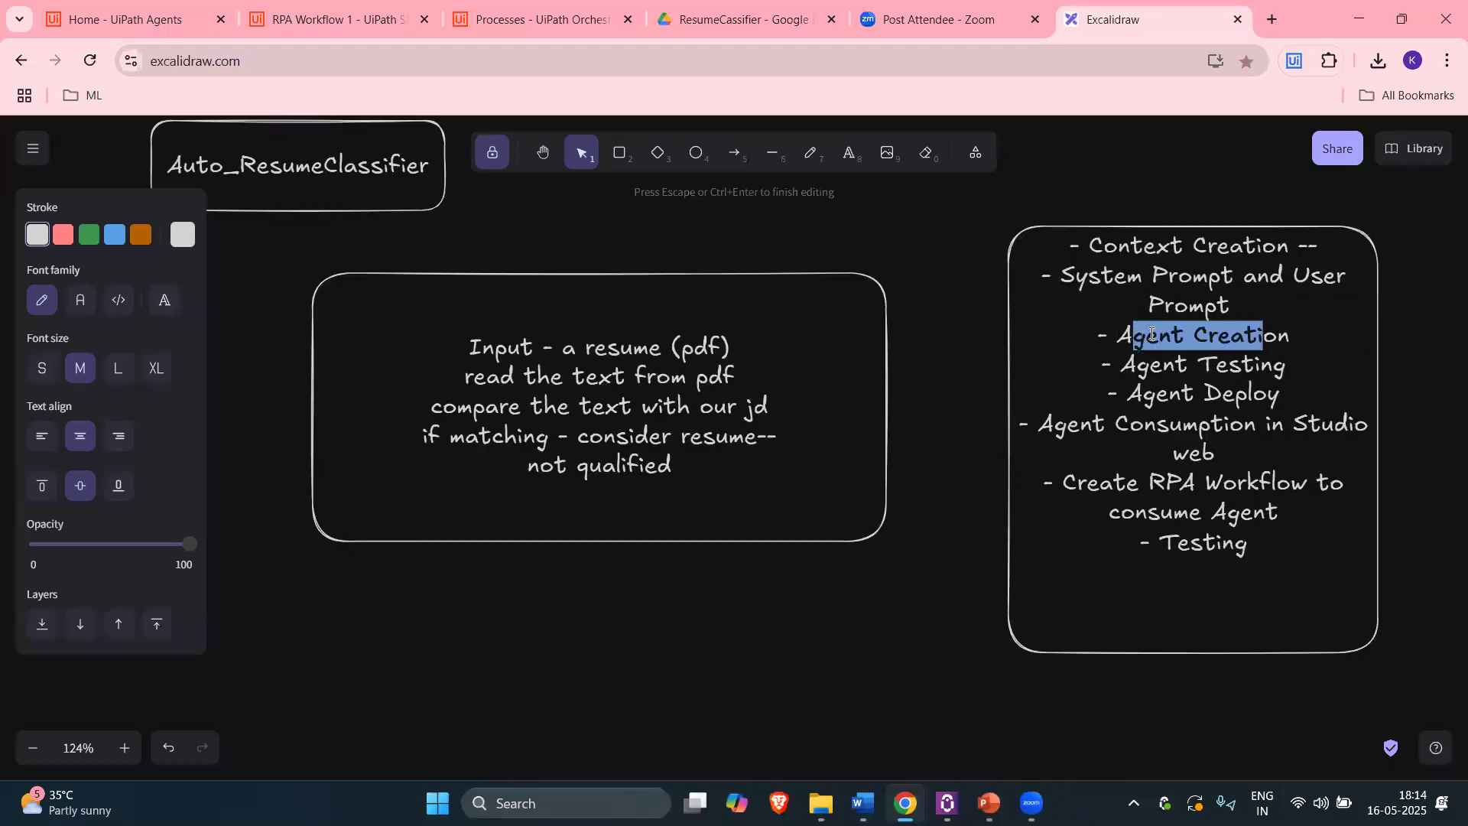
pyautogui.moveTo(1126, 372); pyautogui.dragTo(1287, 367)
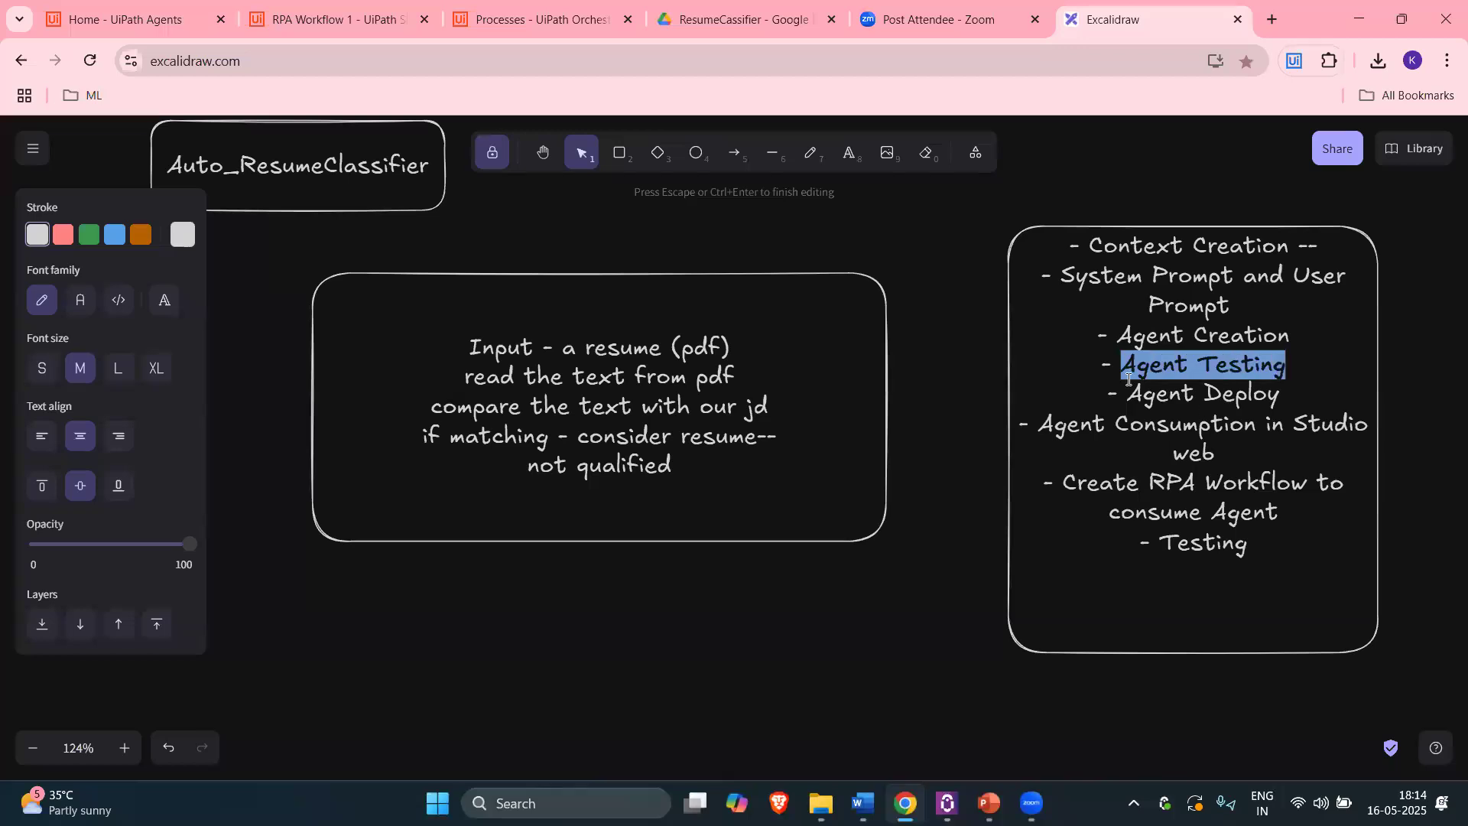
pyautogui.moveTo(1127, 395); pyautogui.dragTo(1273, 393)
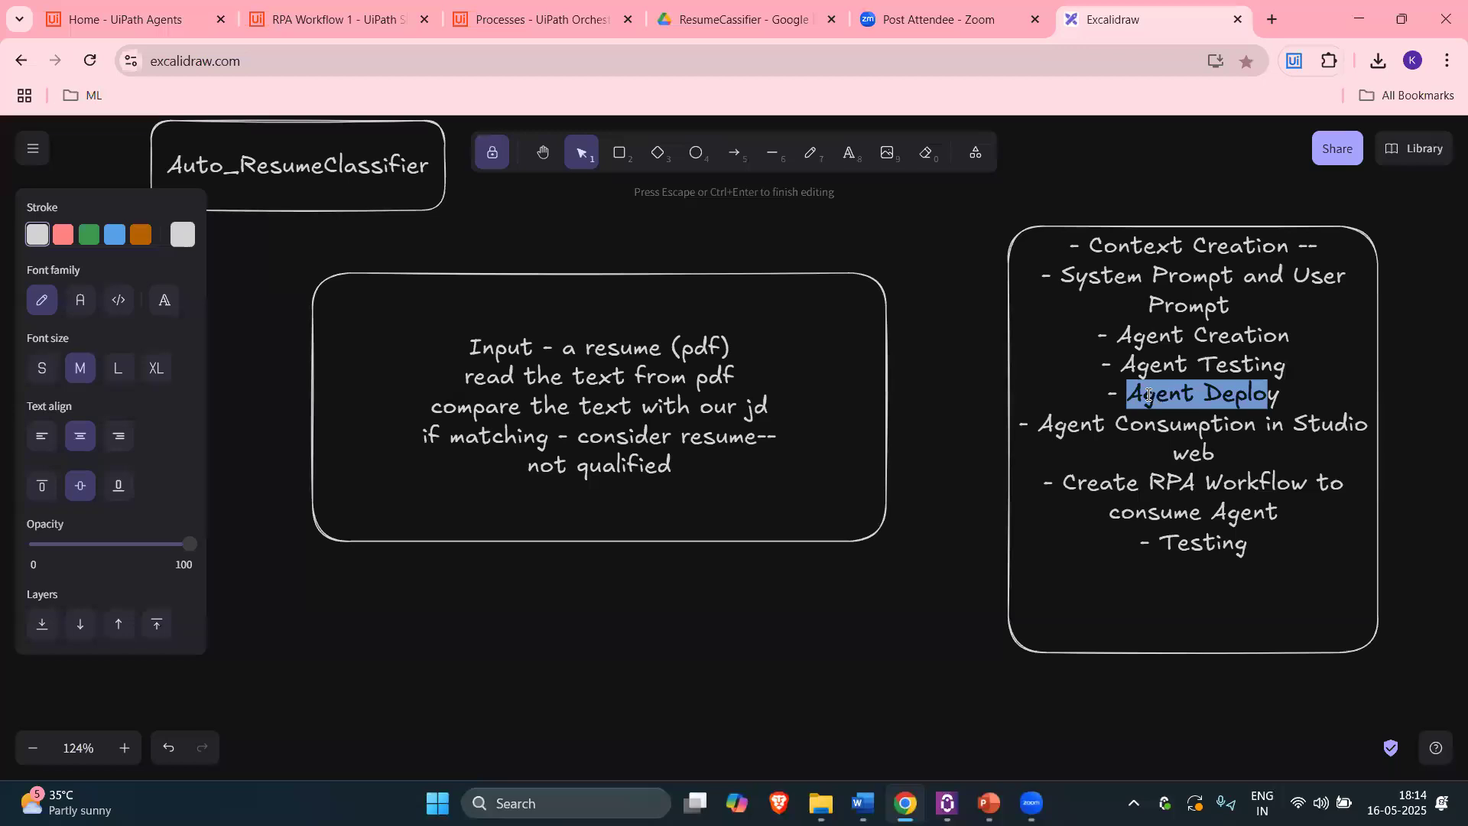
pyautogui.moveTo(1295, 423); pyautogui.dragTo(1298, 444)
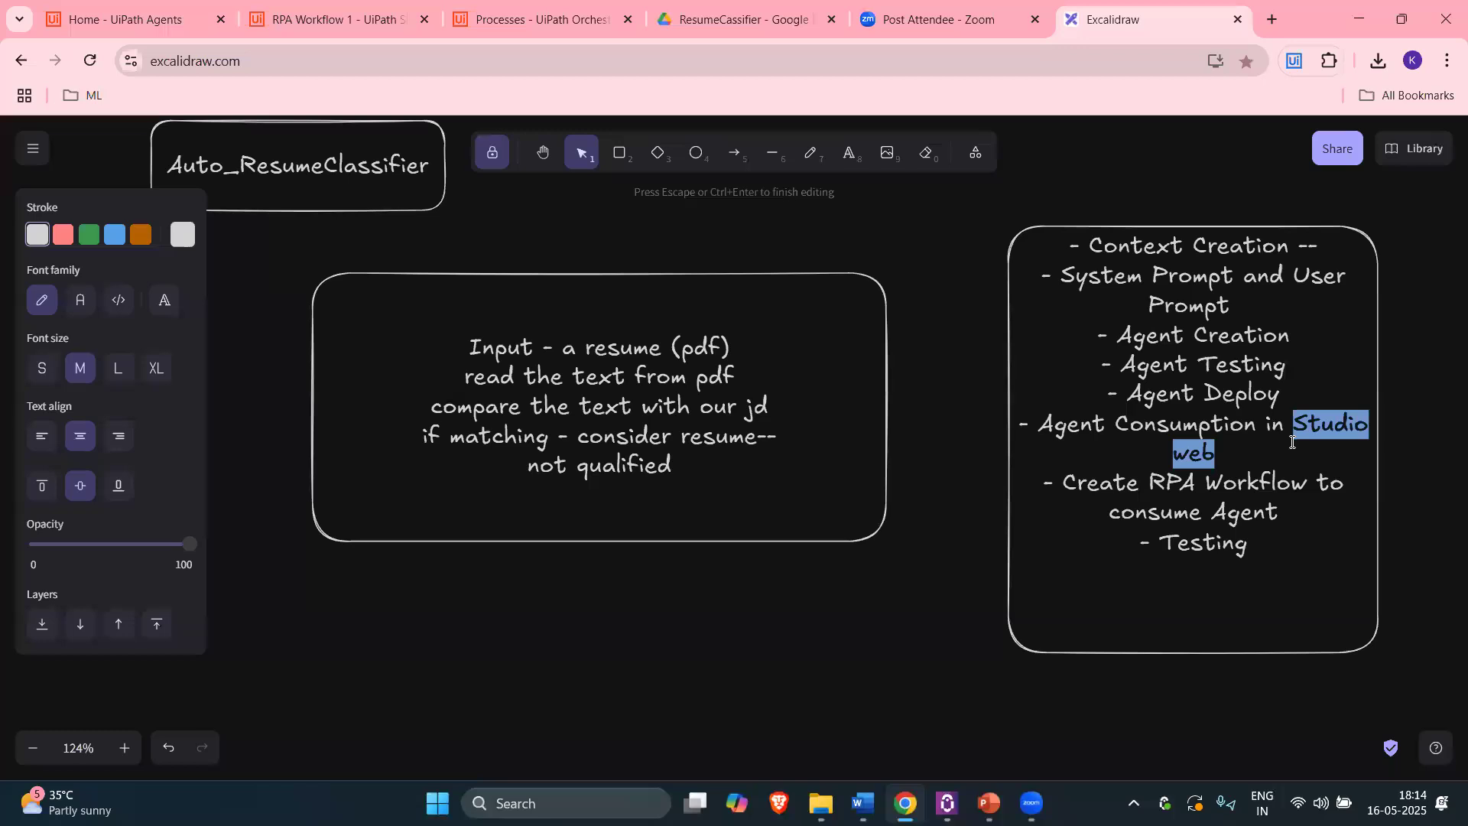
pyautogui.moveTo(1055, 425); pyautogui.dragTo(1242, 478)
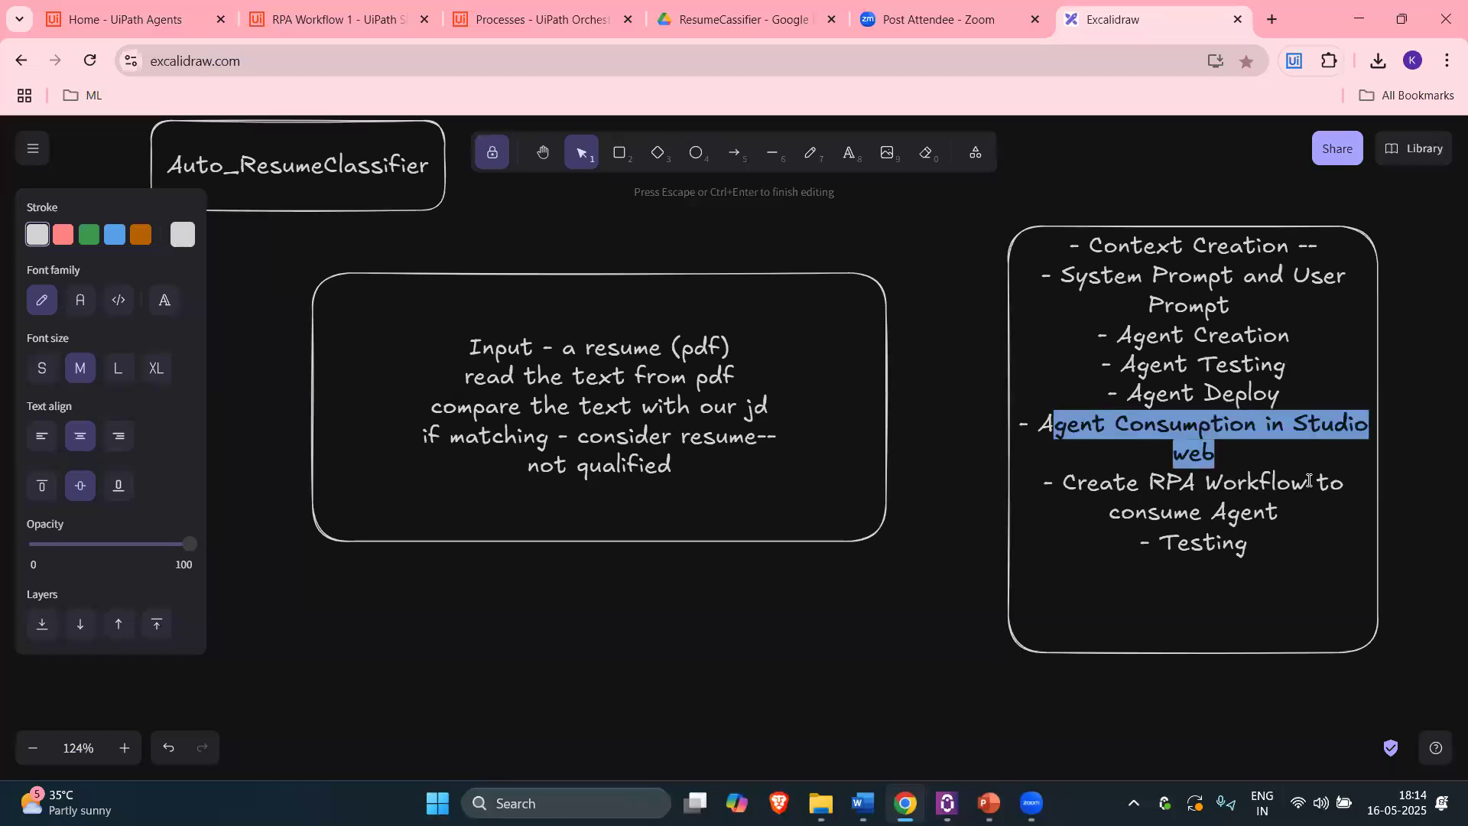
# Step: Review the Create RPA Workflow and Context Creation items, then bring up the open Word documents
pyautogui.scroll(-1, 1233, 510)
pyautogui.click(1115, 388)
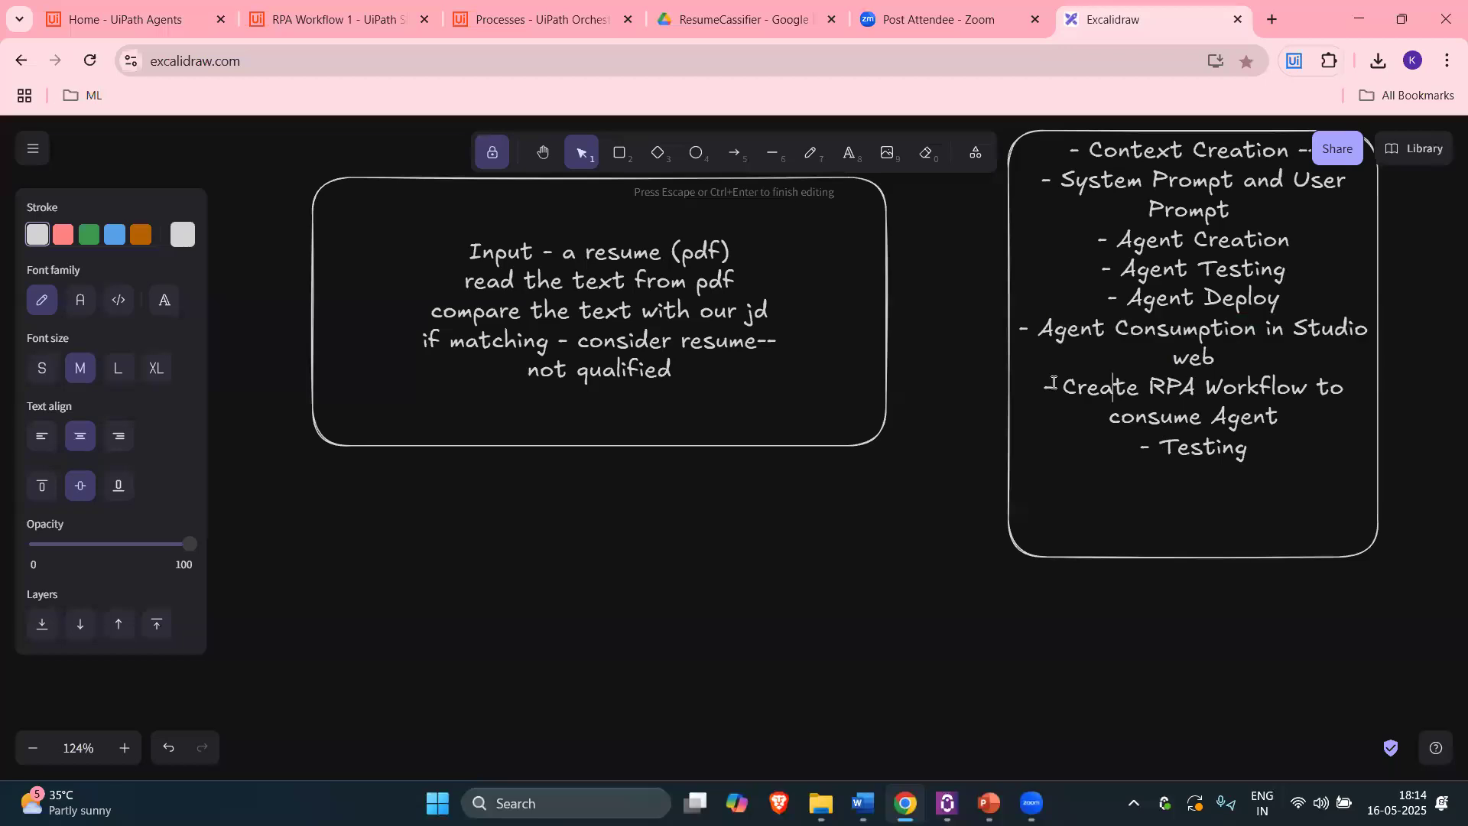
pyautogui.moveTo(1065, 387); pyautogui.dragTo(1291, 391)
pyautogui.doubleClick(1138, 331)
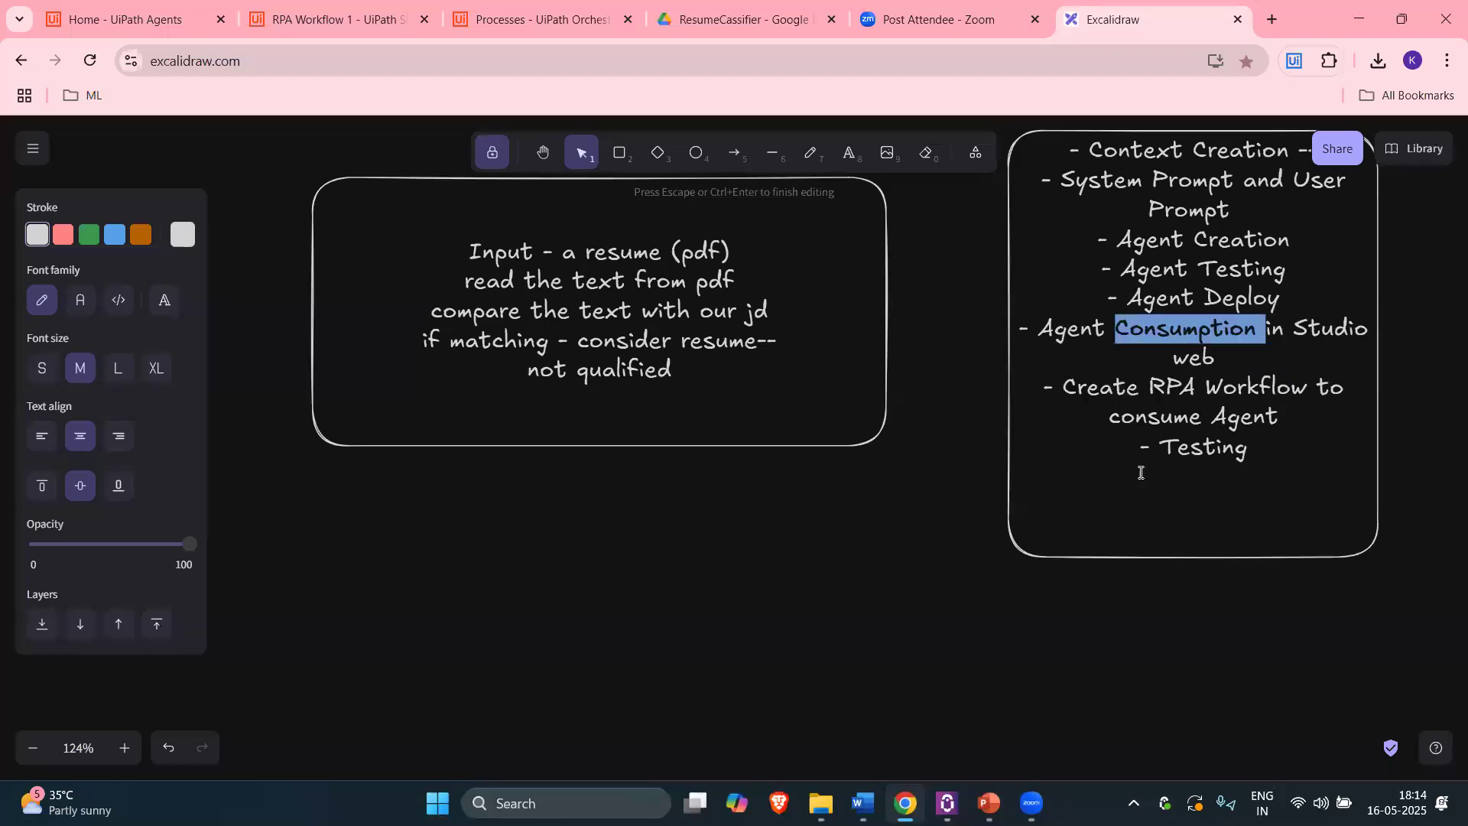
pyautogui.moveTo(1170, 442); pyautogui.dragTo(1260, 442)
pyautogui.scroll(1, 1182, 456)
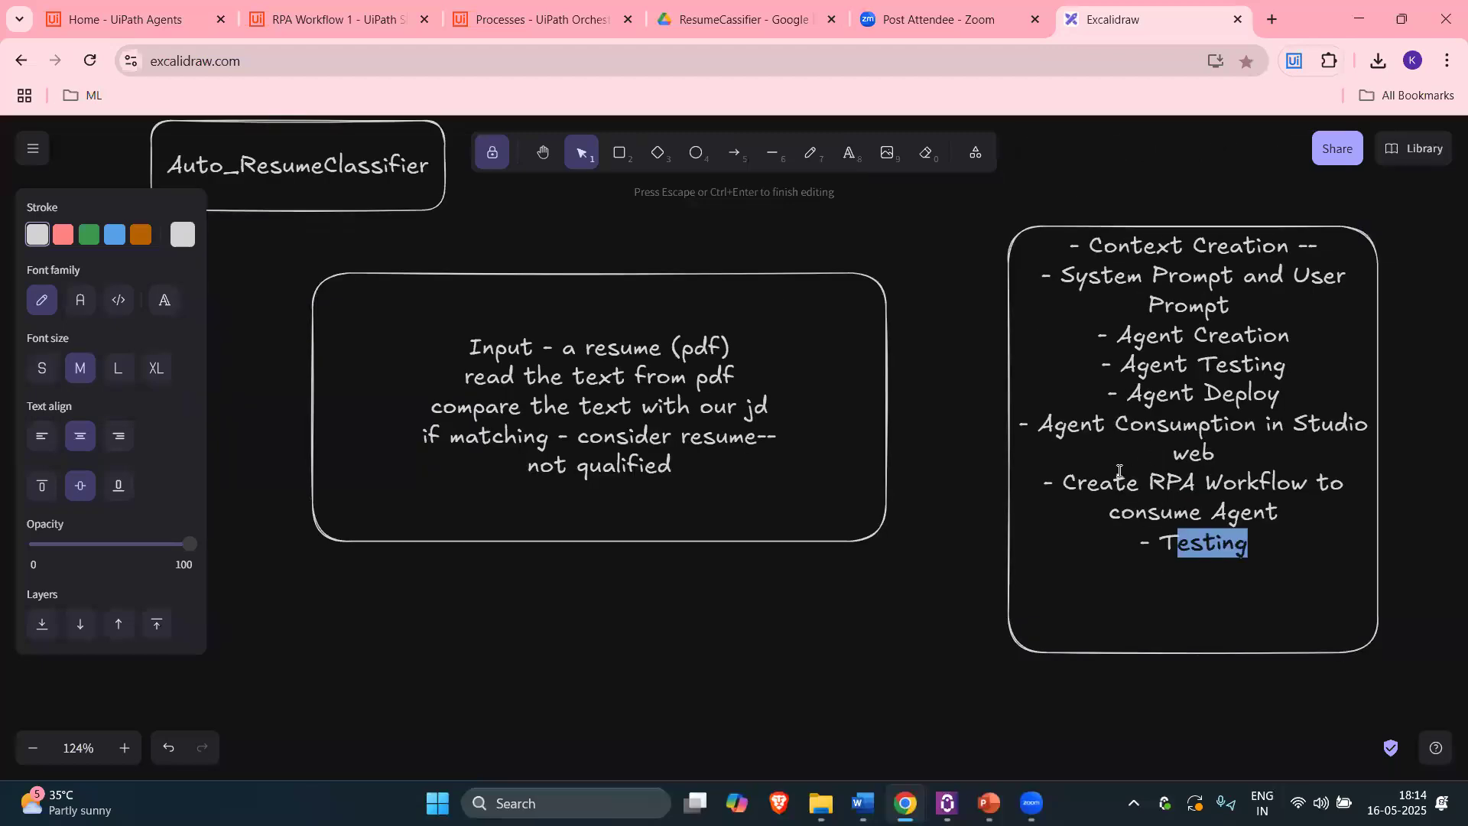
pyautogui.moveTo(1089, 245); pyautogui.dragTo(1290, 247)
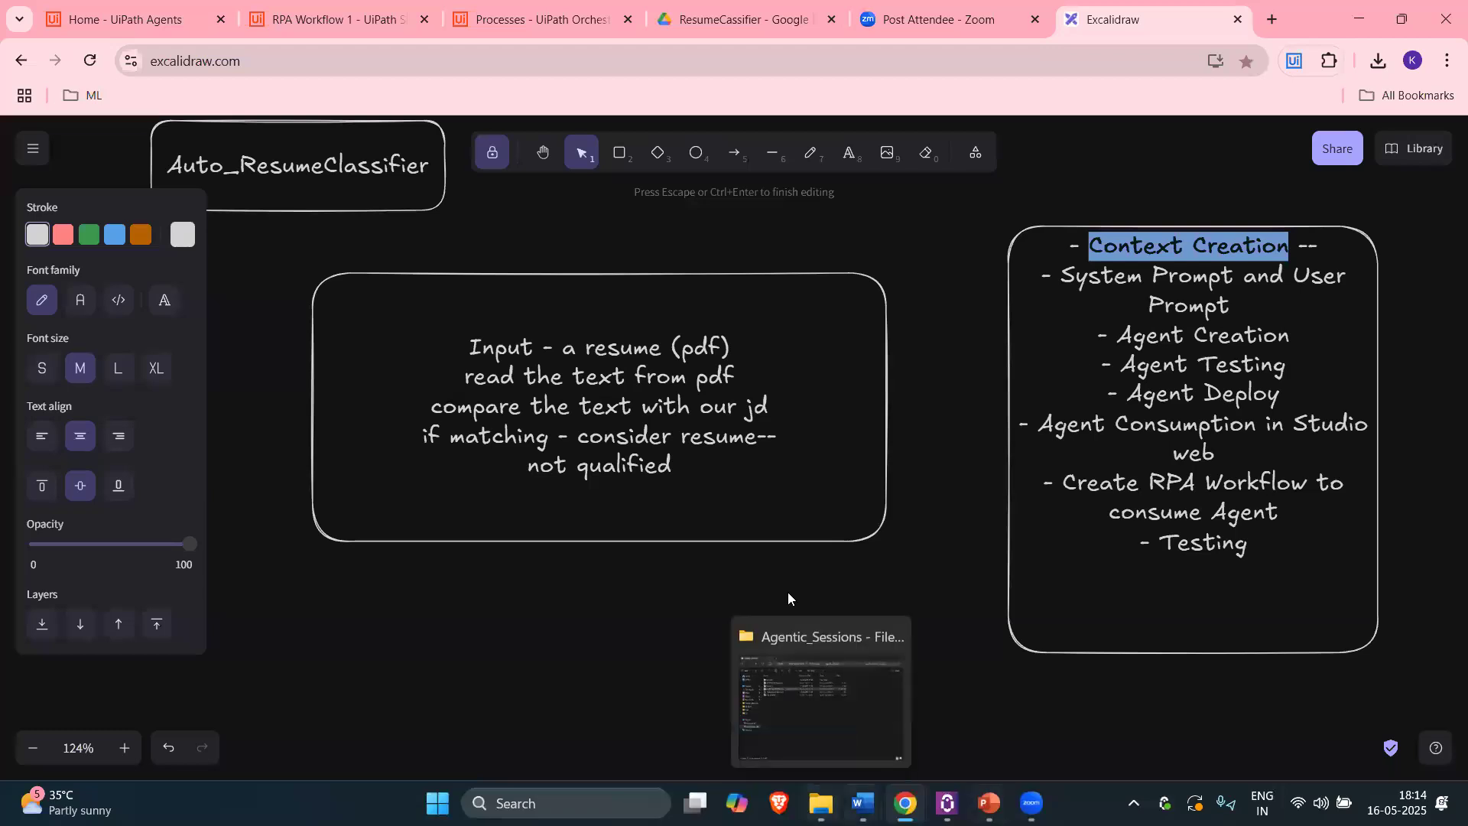
pyautogui.click(862, 803)
pyautogui.click(775, 680)
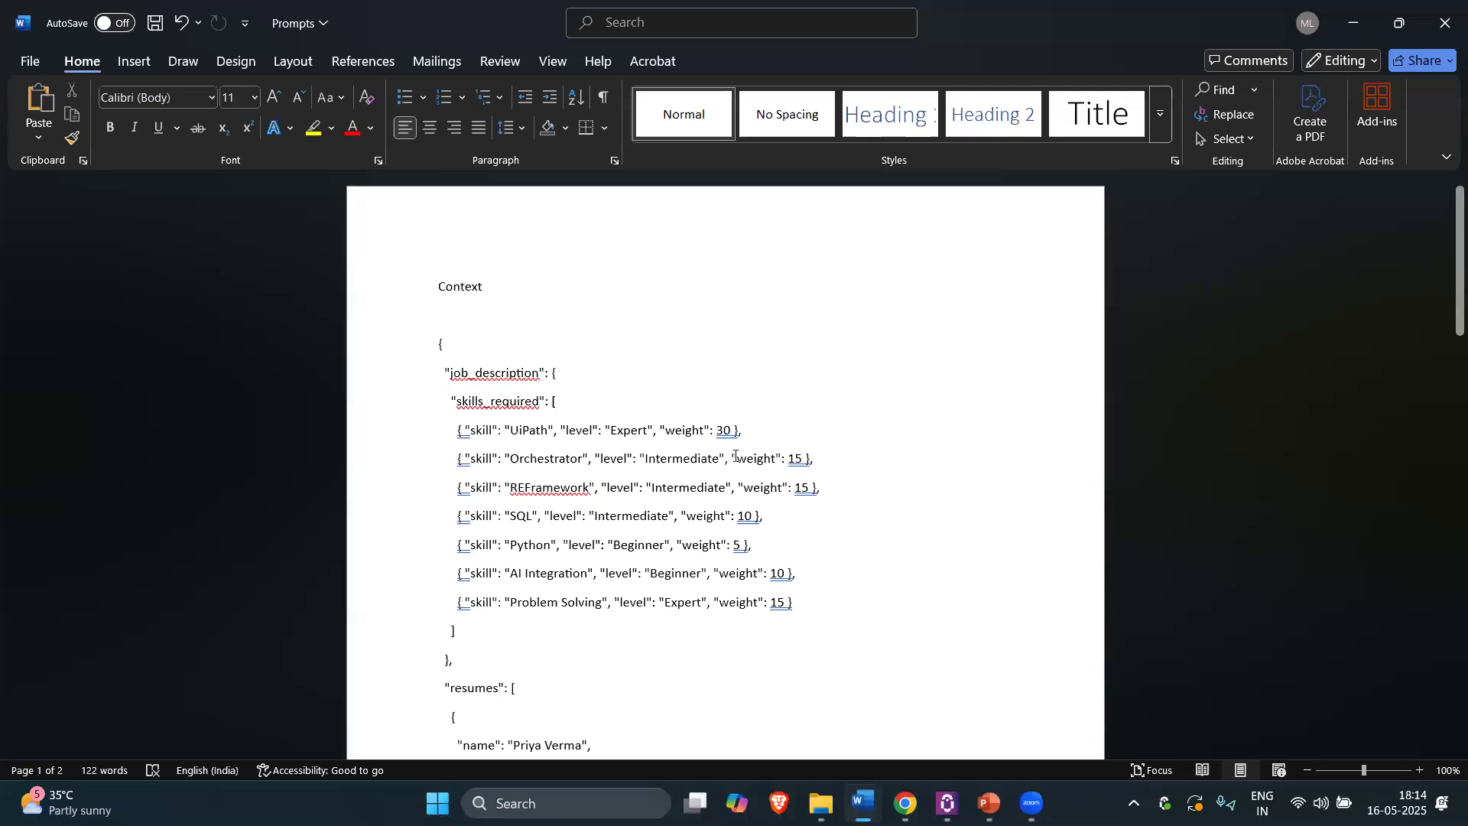
pyautogui.moveTo(441, 290); pyautogui.dragTo(590, 434)
pyautogui.scroll(-1, 585, 452)
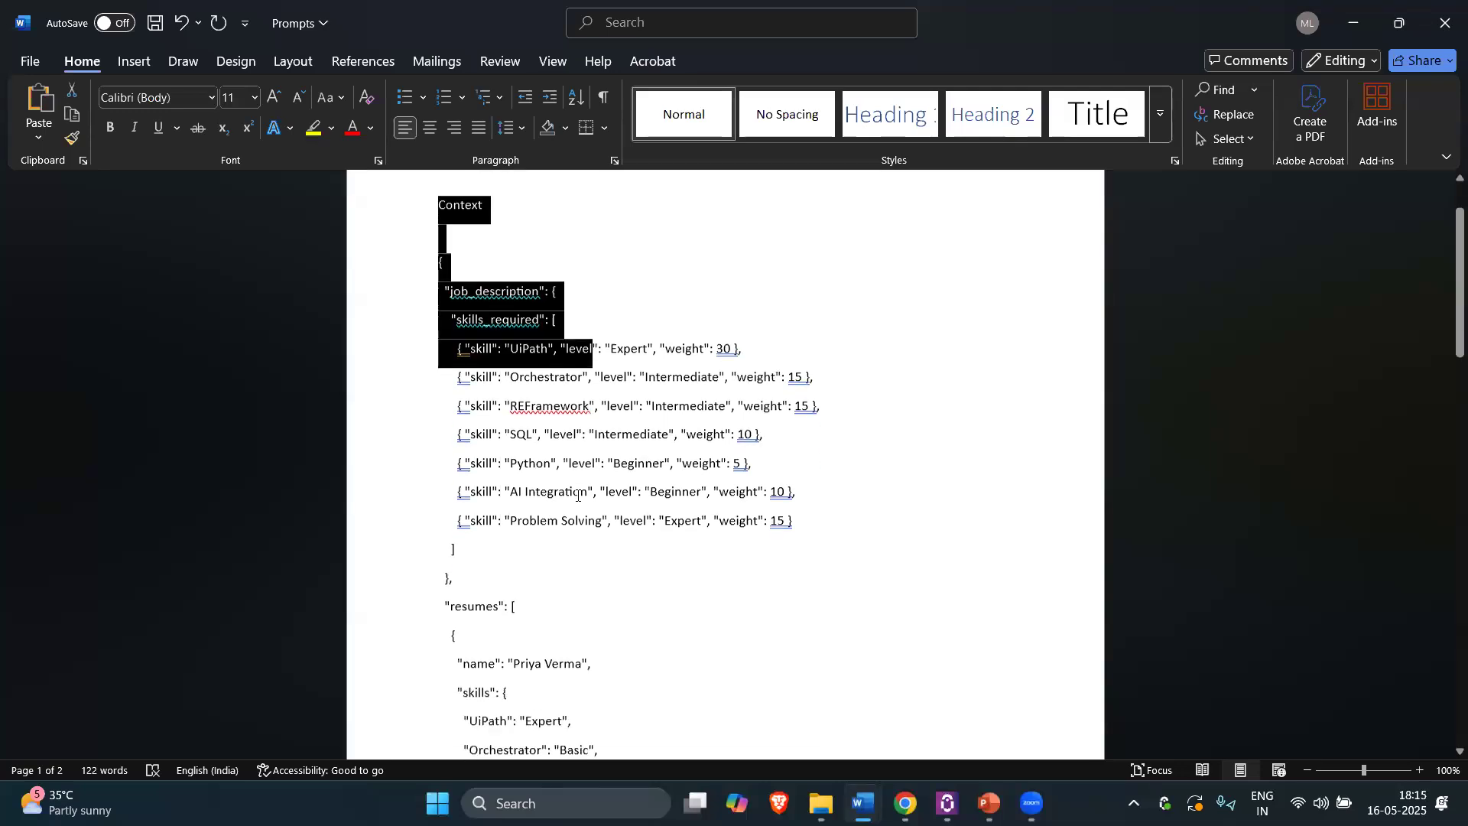
pyautogui.click(580, 486)
pyautogui.doubleClick(481, 283)
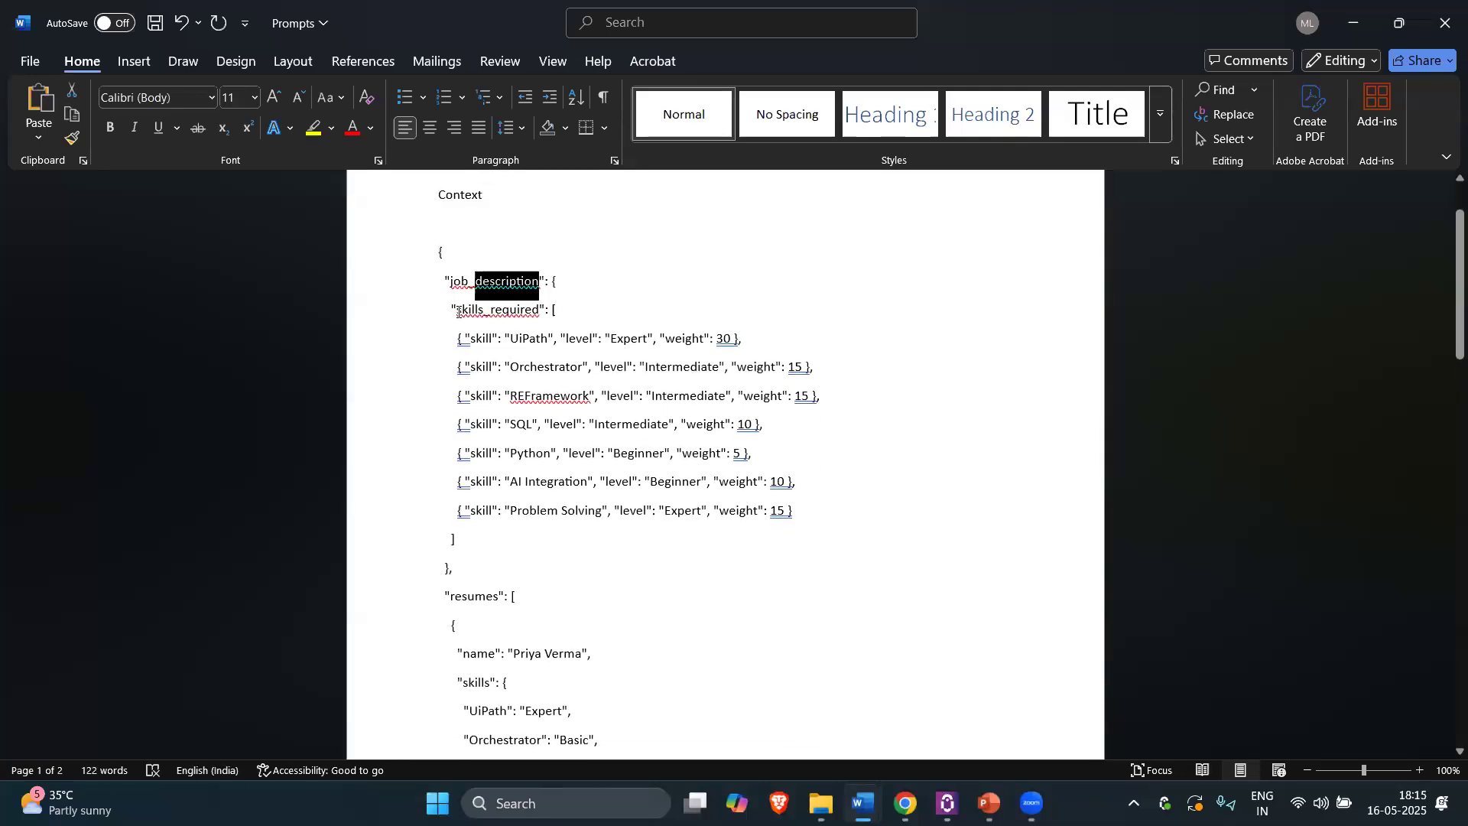
pyautogui.moveTo(458, 311); pyautogui.dragTo(538, 311)
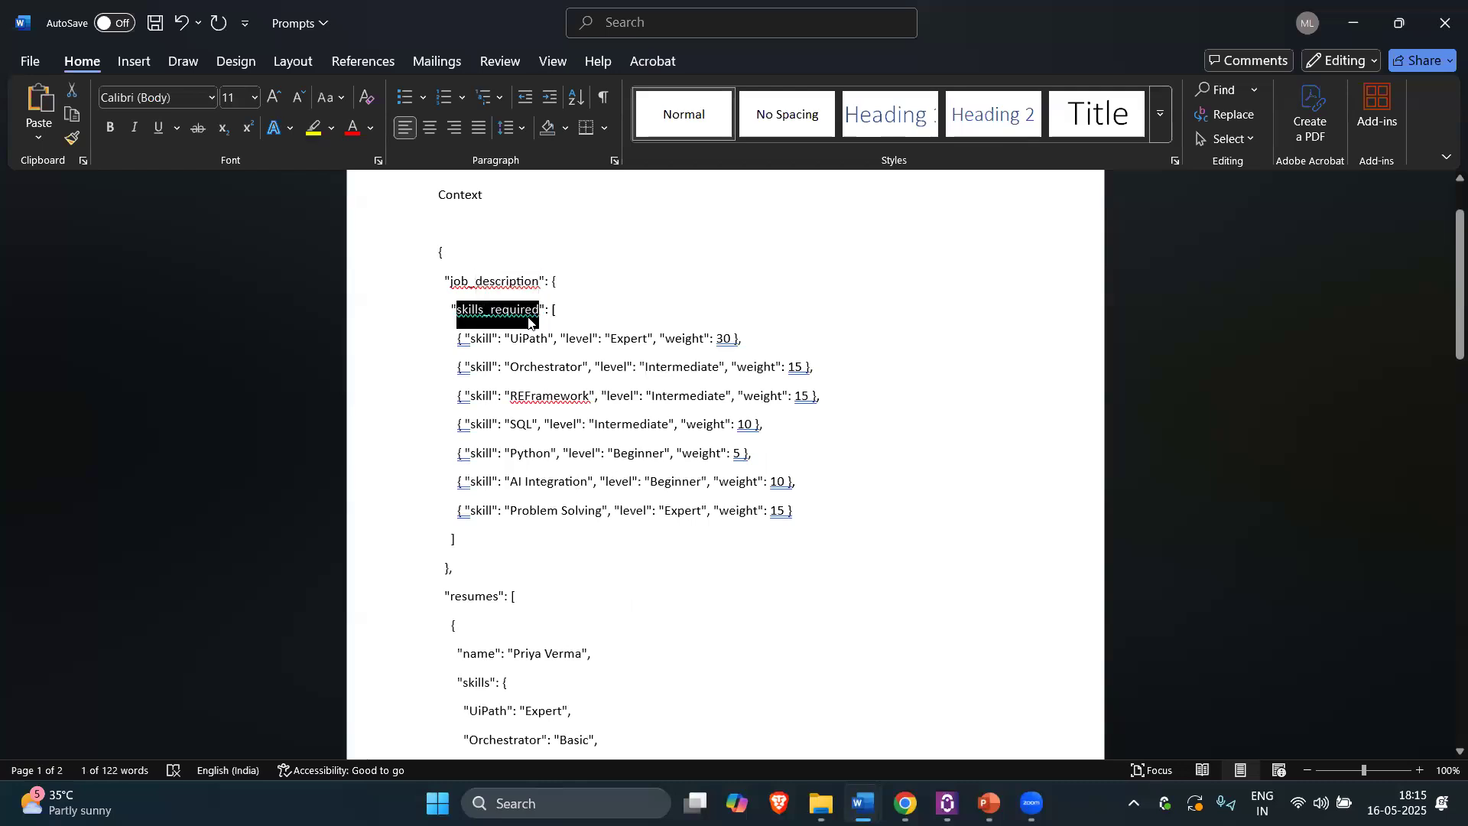
pyautogui.doubleClick(528, 340)
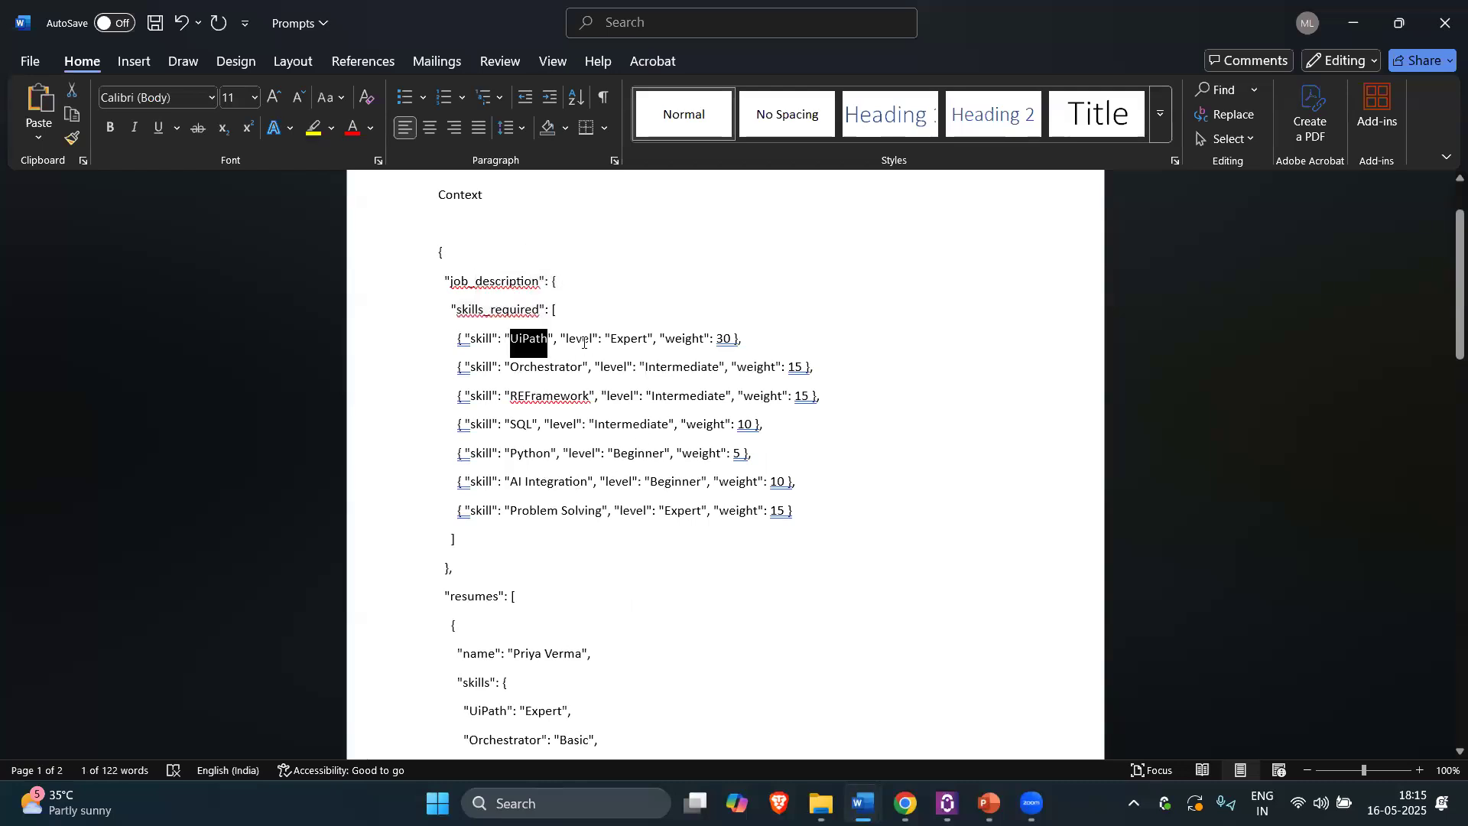
pyautogui.doubleClick(615, 338)
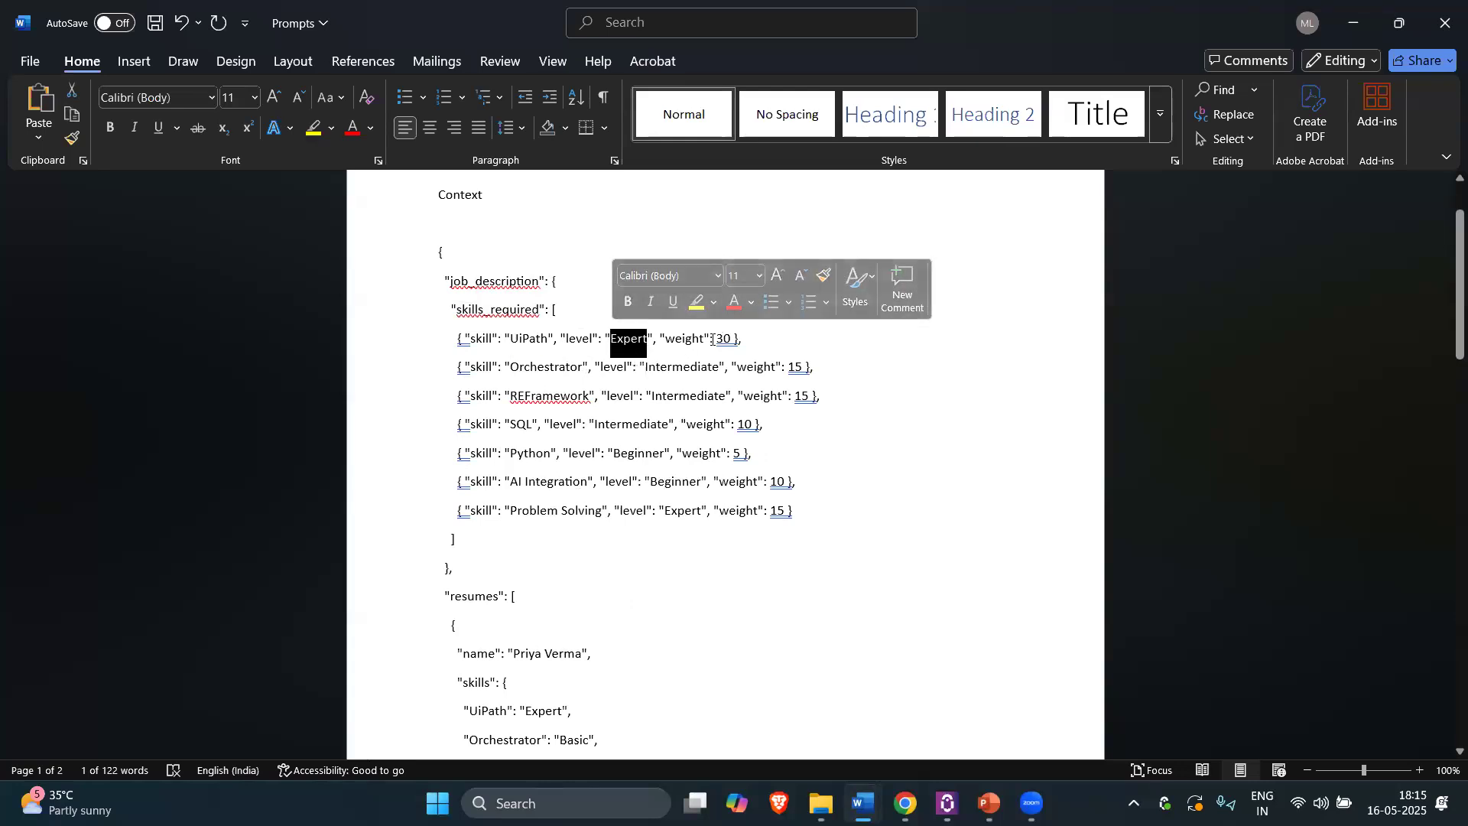
pyautogui.moveTo(530, 337); pyautogui.dragTo(647, 338)
pyautogui.doubleClick(579, 338)
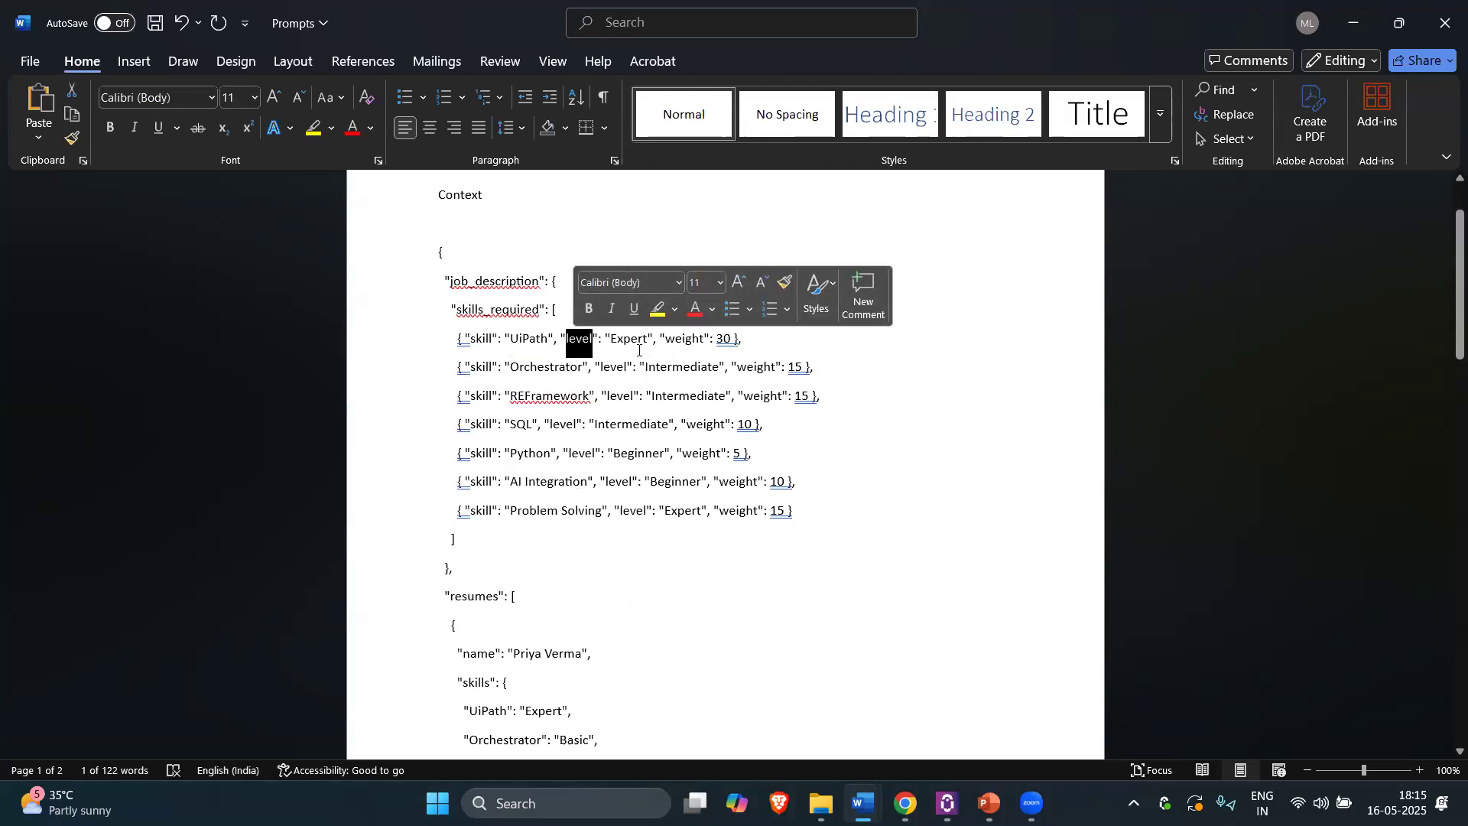
pyautogui.moveTo(714, 339); pyautogui.dragTo(740, 339)
pyautogui.doubleClick(533, 369)
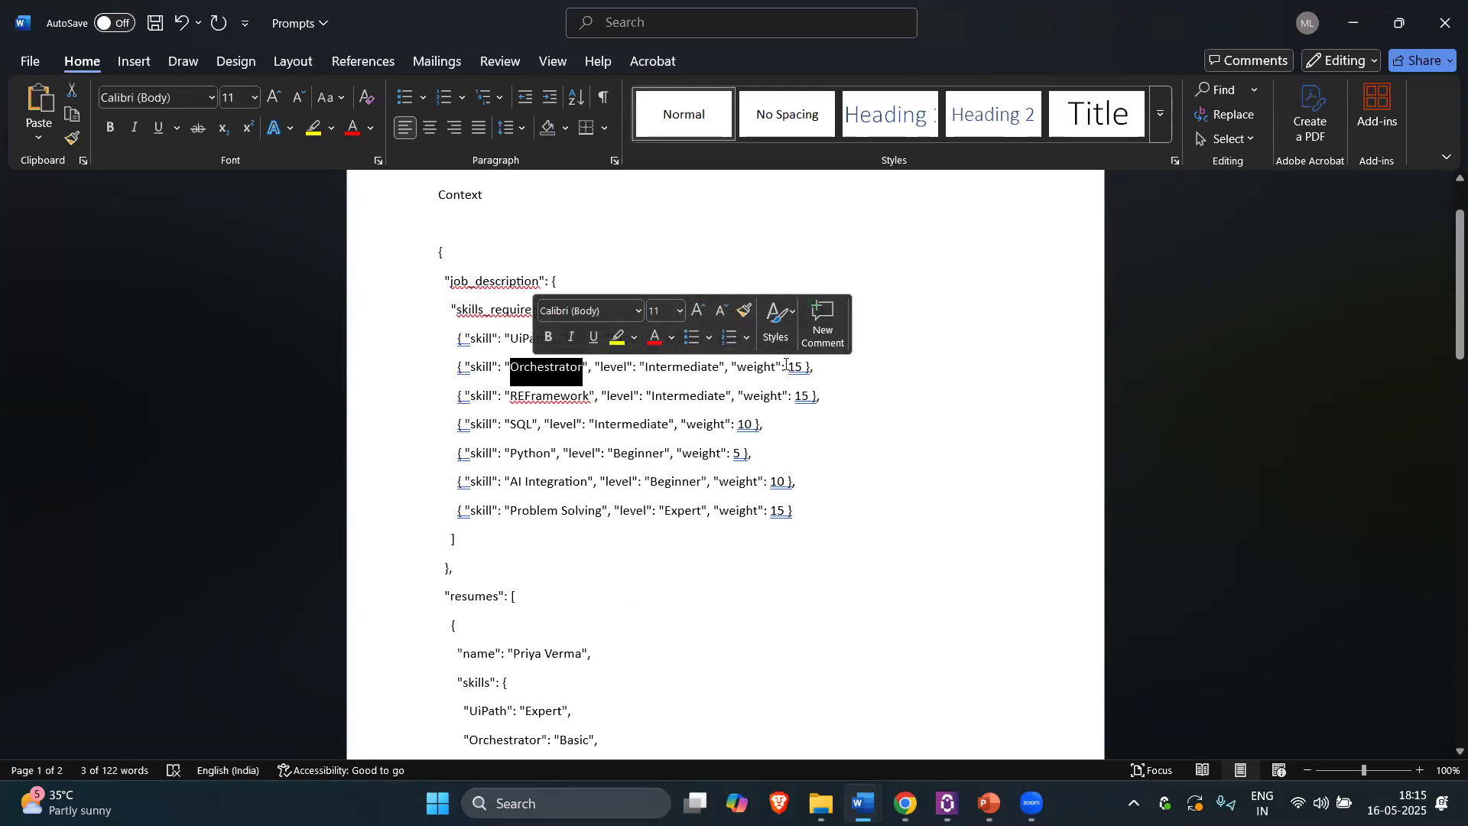
pyautogui.moveTo(789, 368); pyautogui.dragTo(801, 369)
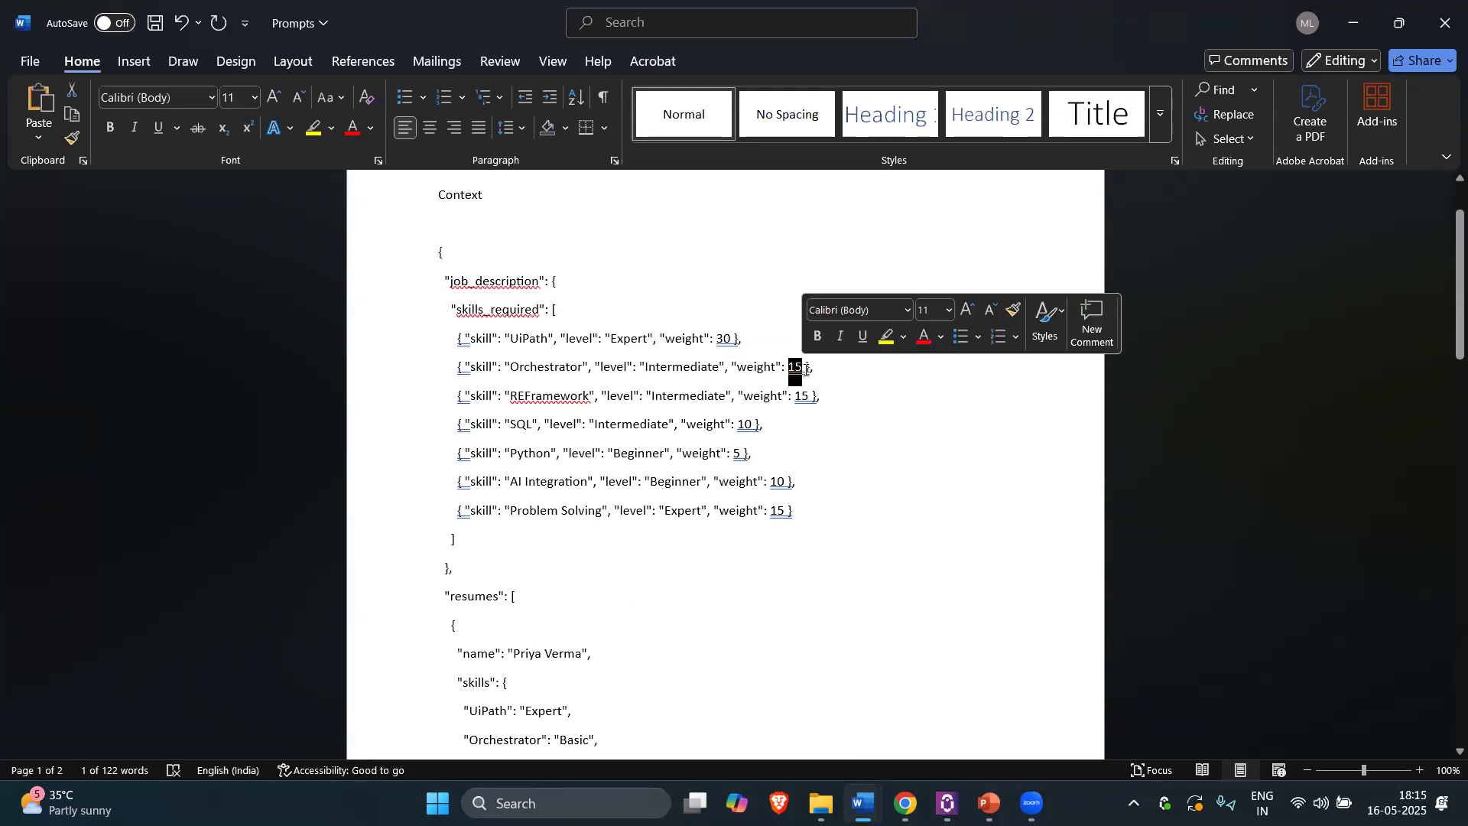
pyautogui.scroll(-2, 509, 365)
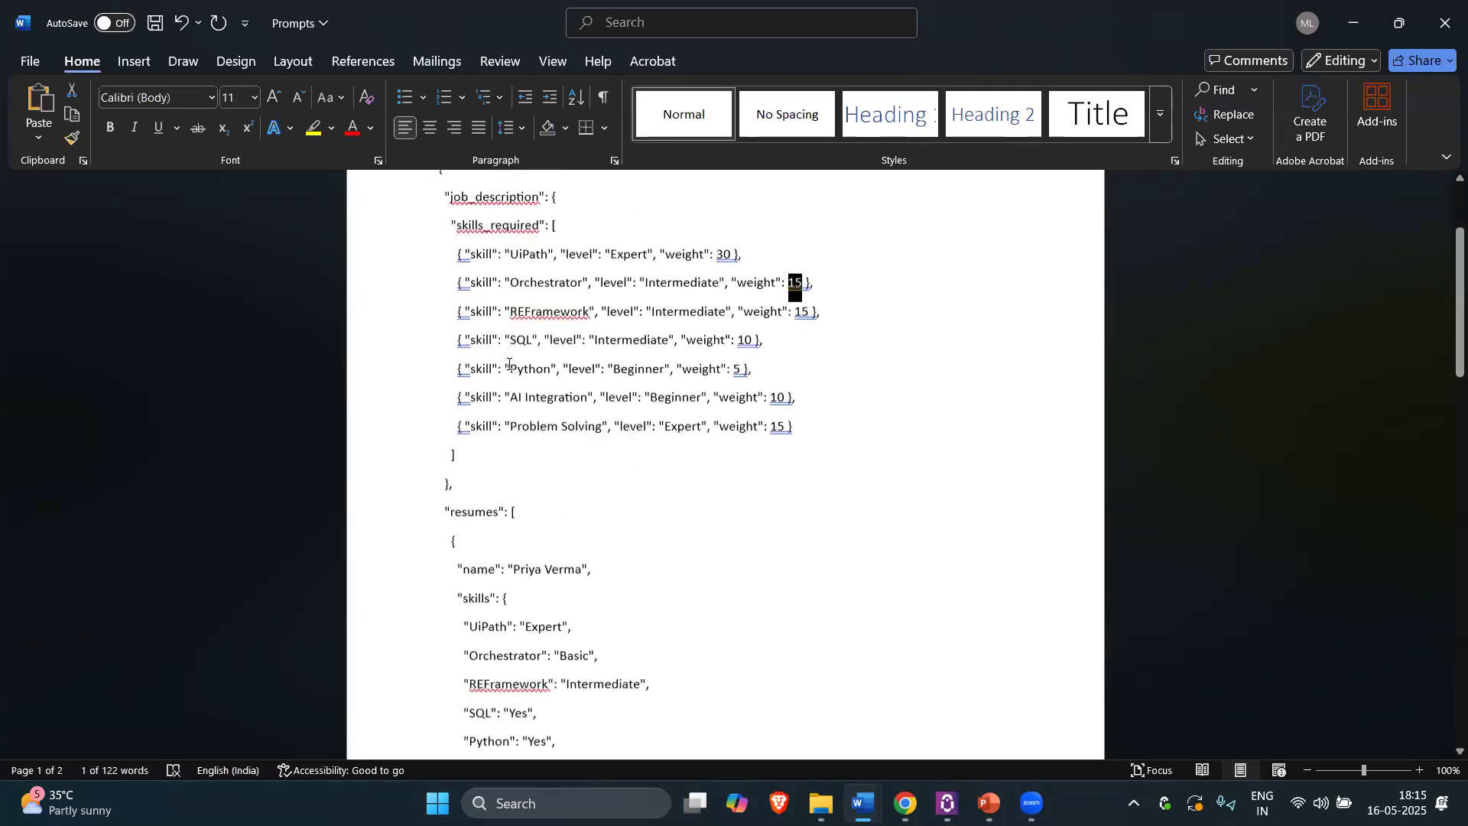
pyautogui.scroll(-9, 508, 365)
pyautogui.scroll(4, 545, 467)
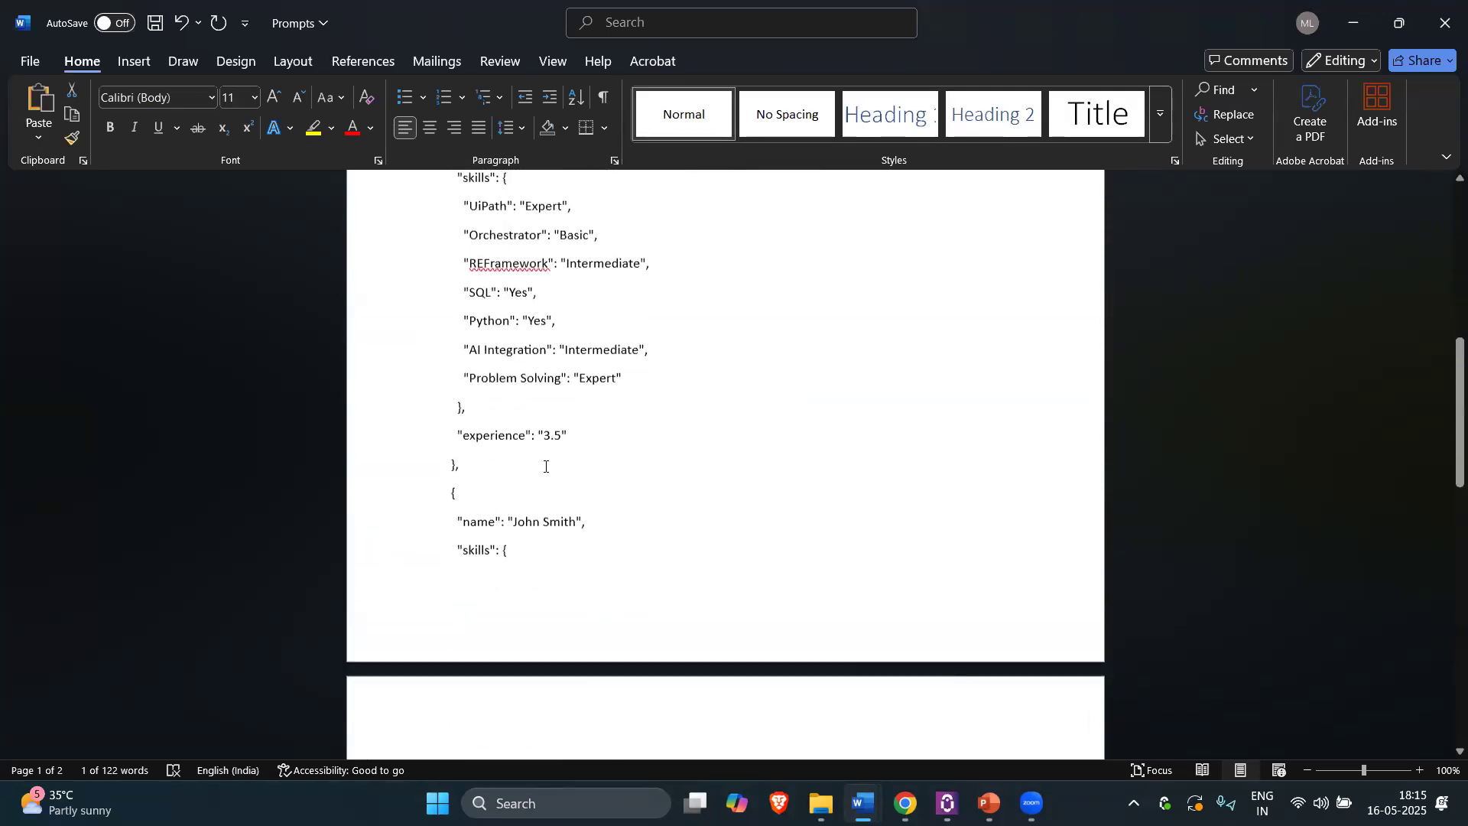
pyautogui.scroll(5, 545, 466)
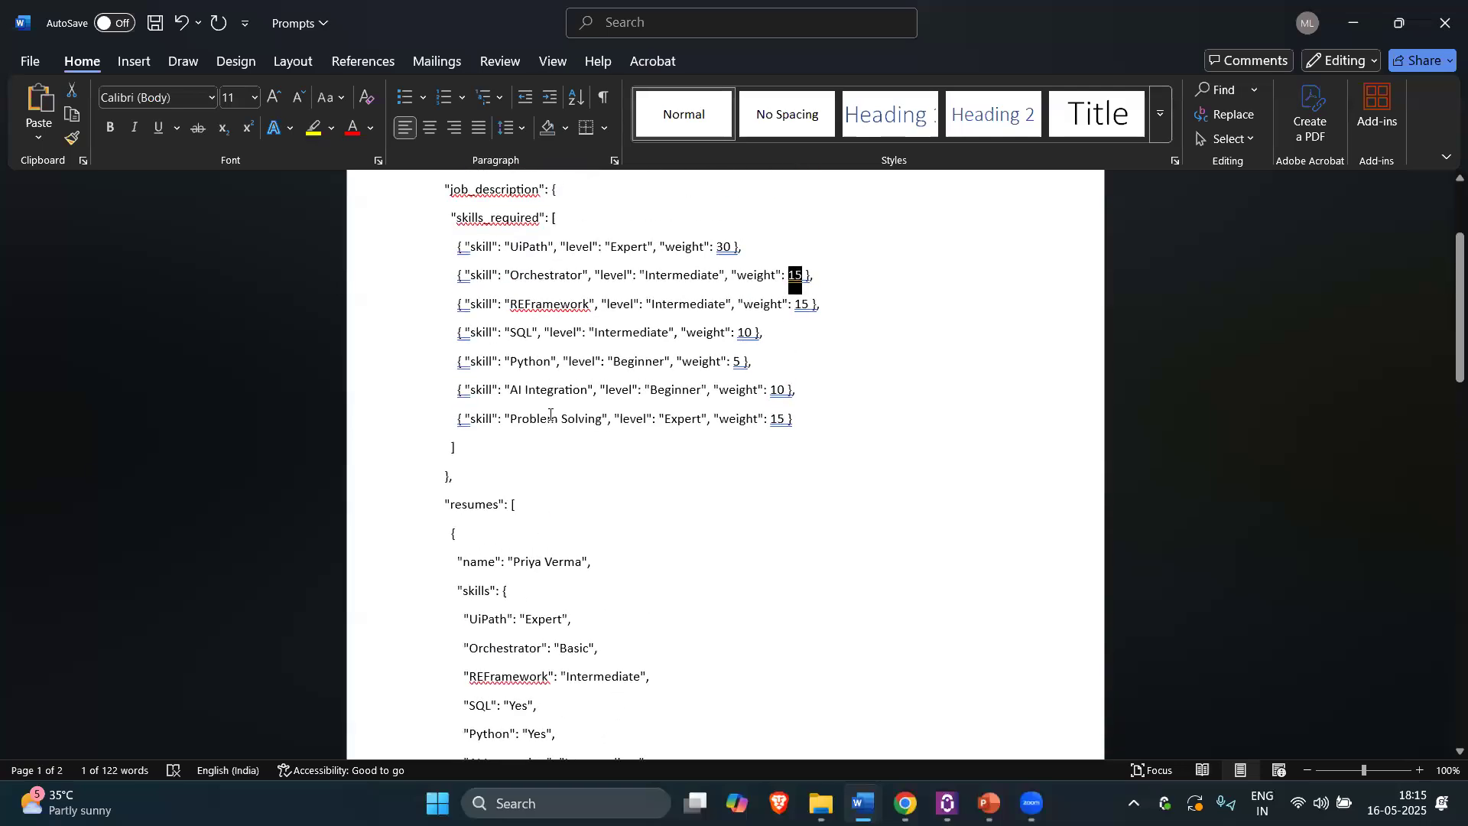
pyautogui.scroll(3, 518, 386)
pyautogui.scroll(-10, 574, 536)
pyautogui.scroll(9, 573, 535)
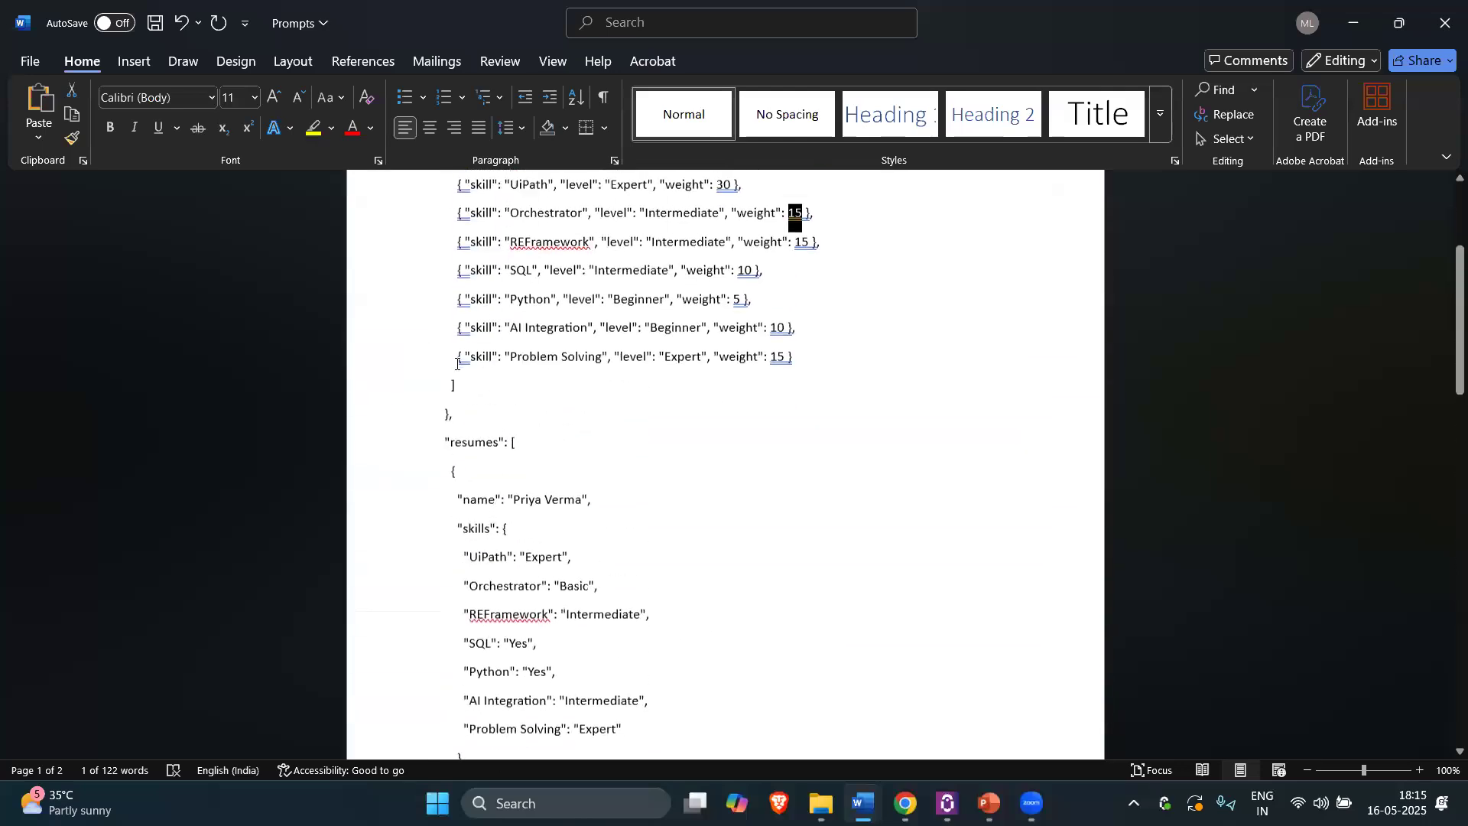
pyautogui.scroll(-1, 905, 731)
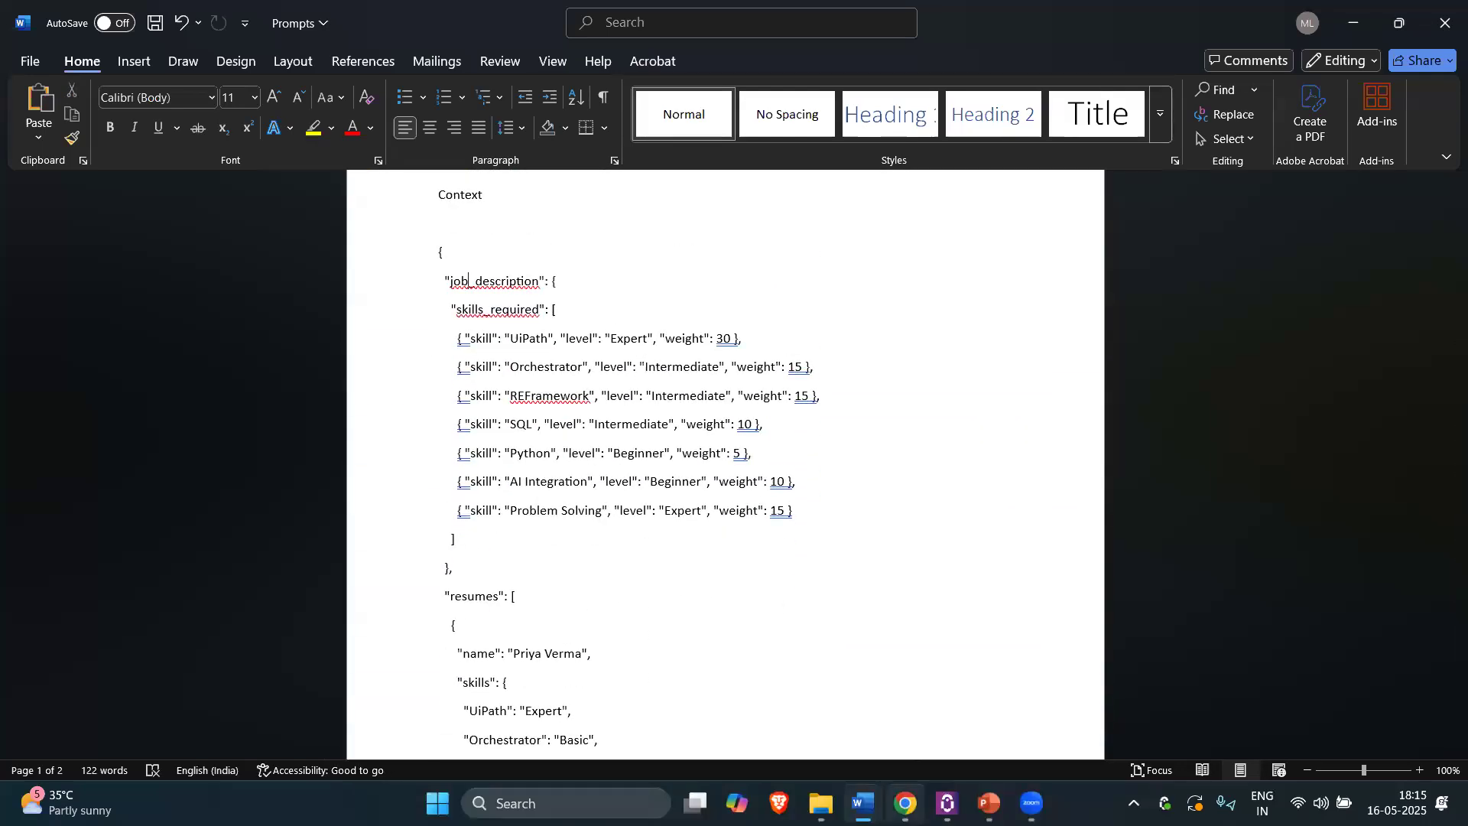
pyautogui.moveTo(905, 803)
pyautogui.click(903, 710)
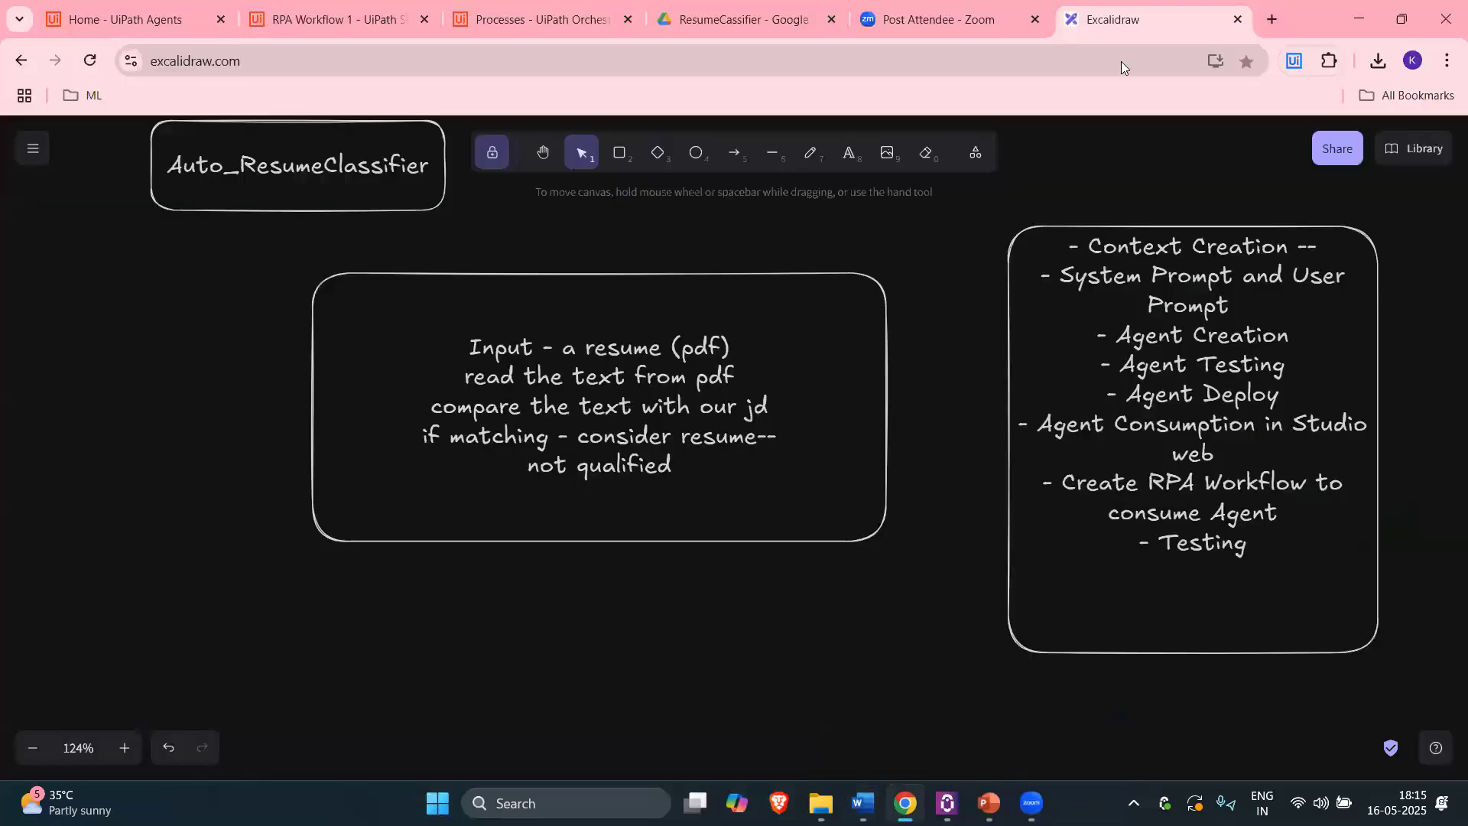
# Step: Glance at the Orchestrator processes list and RPA Workflow 1, then go to the Automation Cloud Home page
pyautogui.click(535, 19)
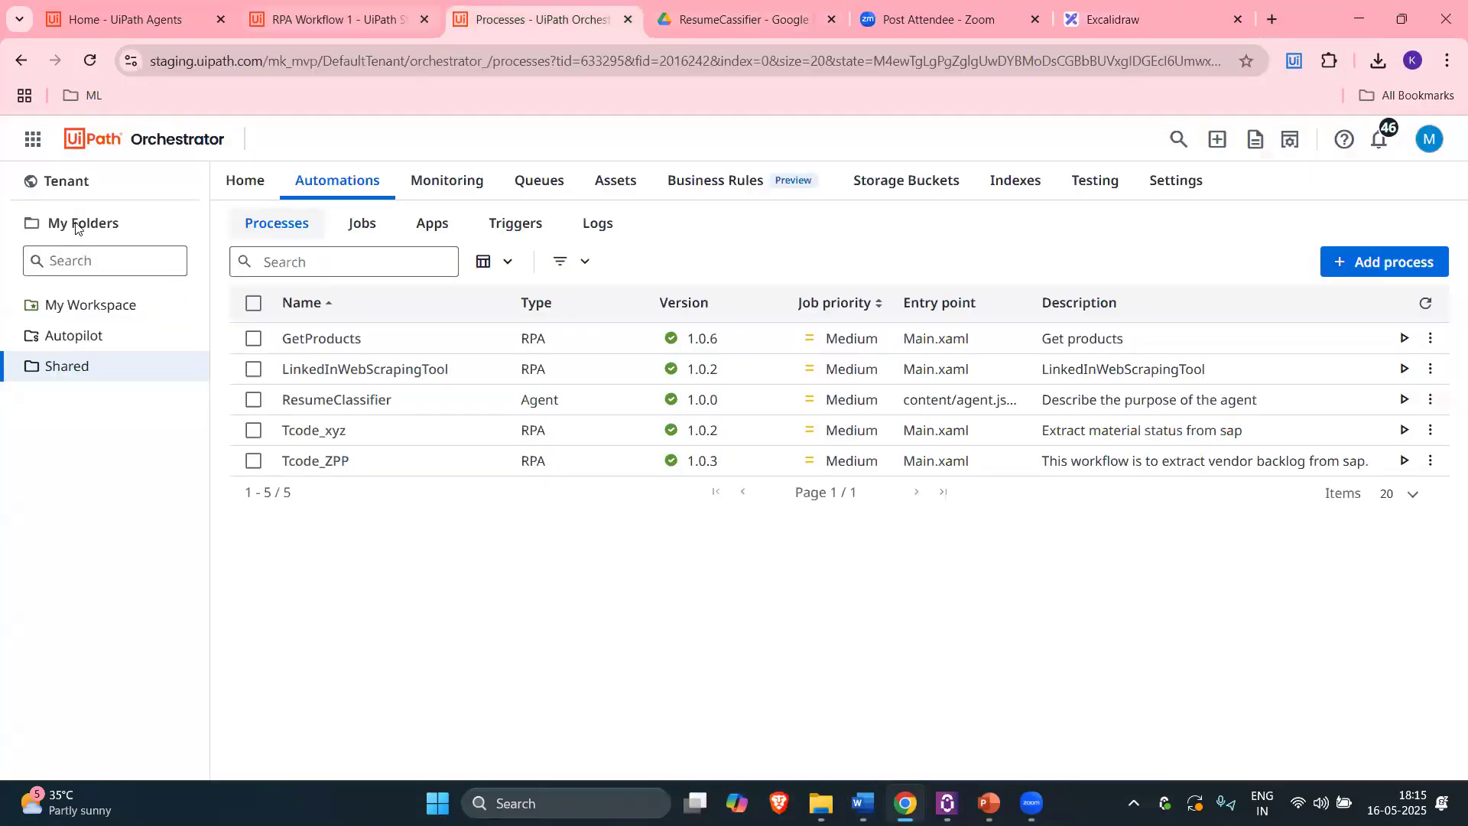
pyautogui.click(337, 19)
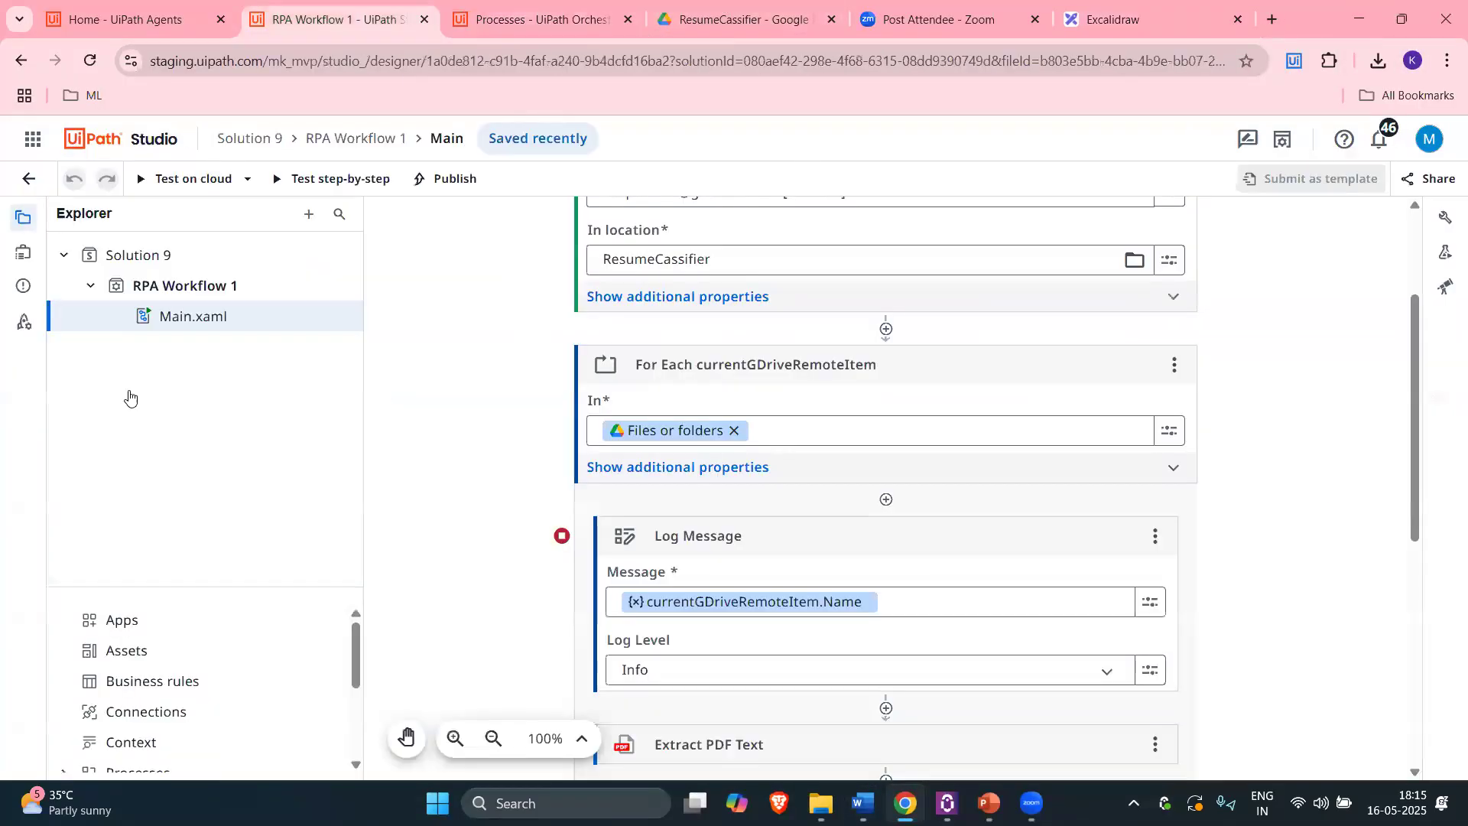
pyautogui.click(197, 157)
pyautogui.moveTo(82, 197)
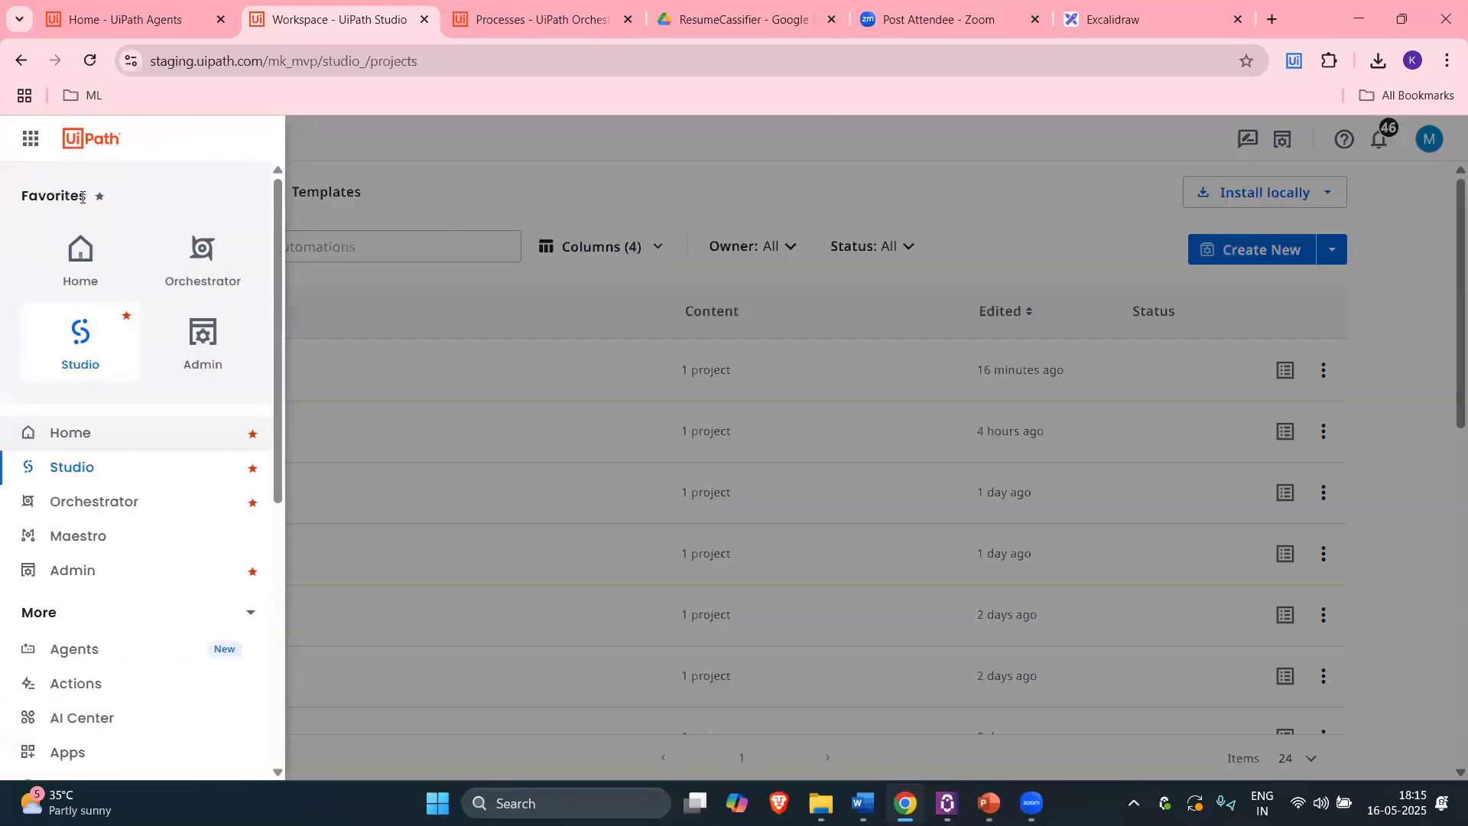
pyautogui.click(80, 259)
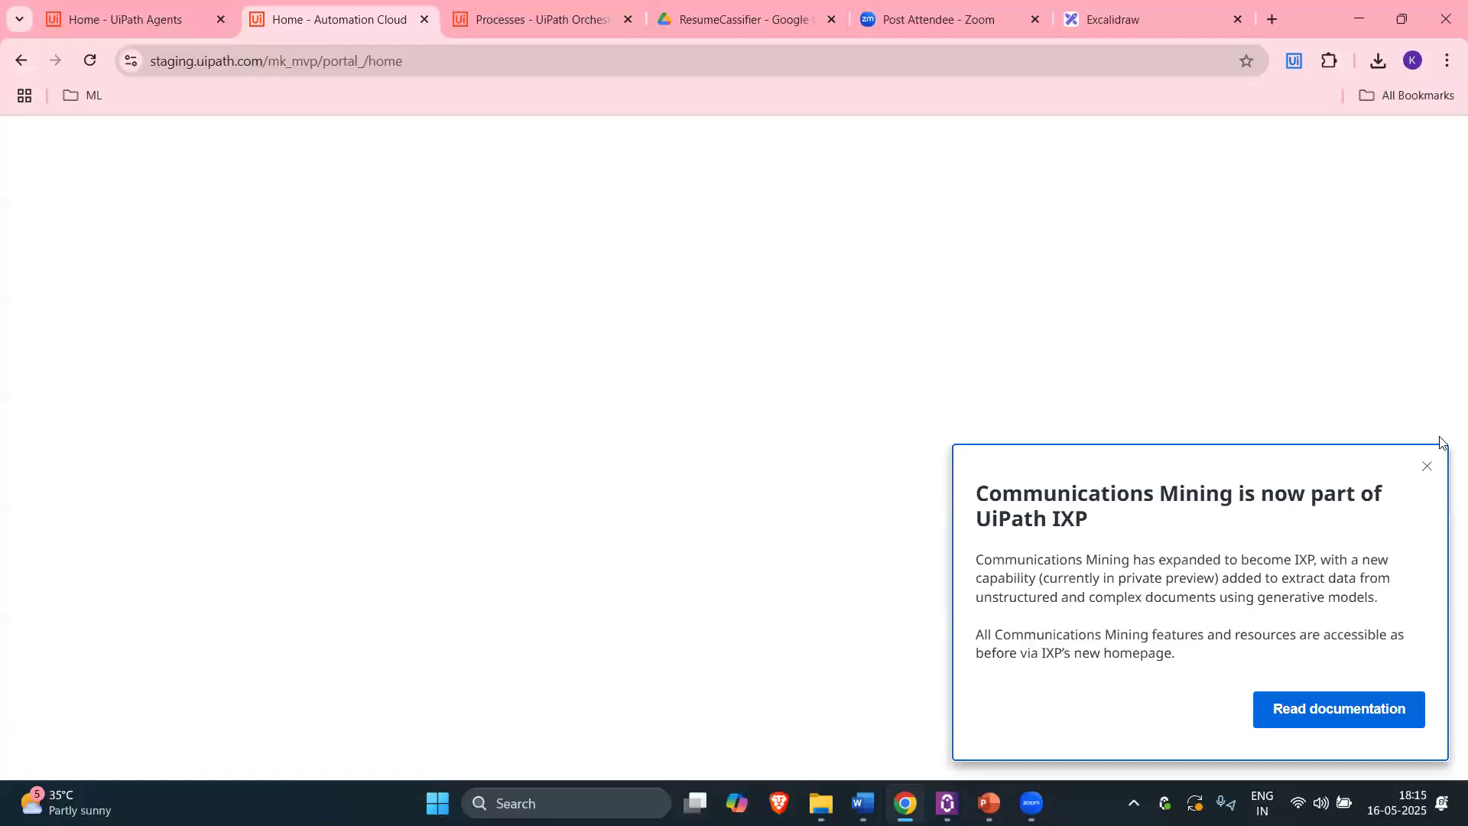
# Step: Dismiss the Communications Mining announcement, open the Agents service and create a new agent, Agent 6
pyautogui.click(1427, 466)
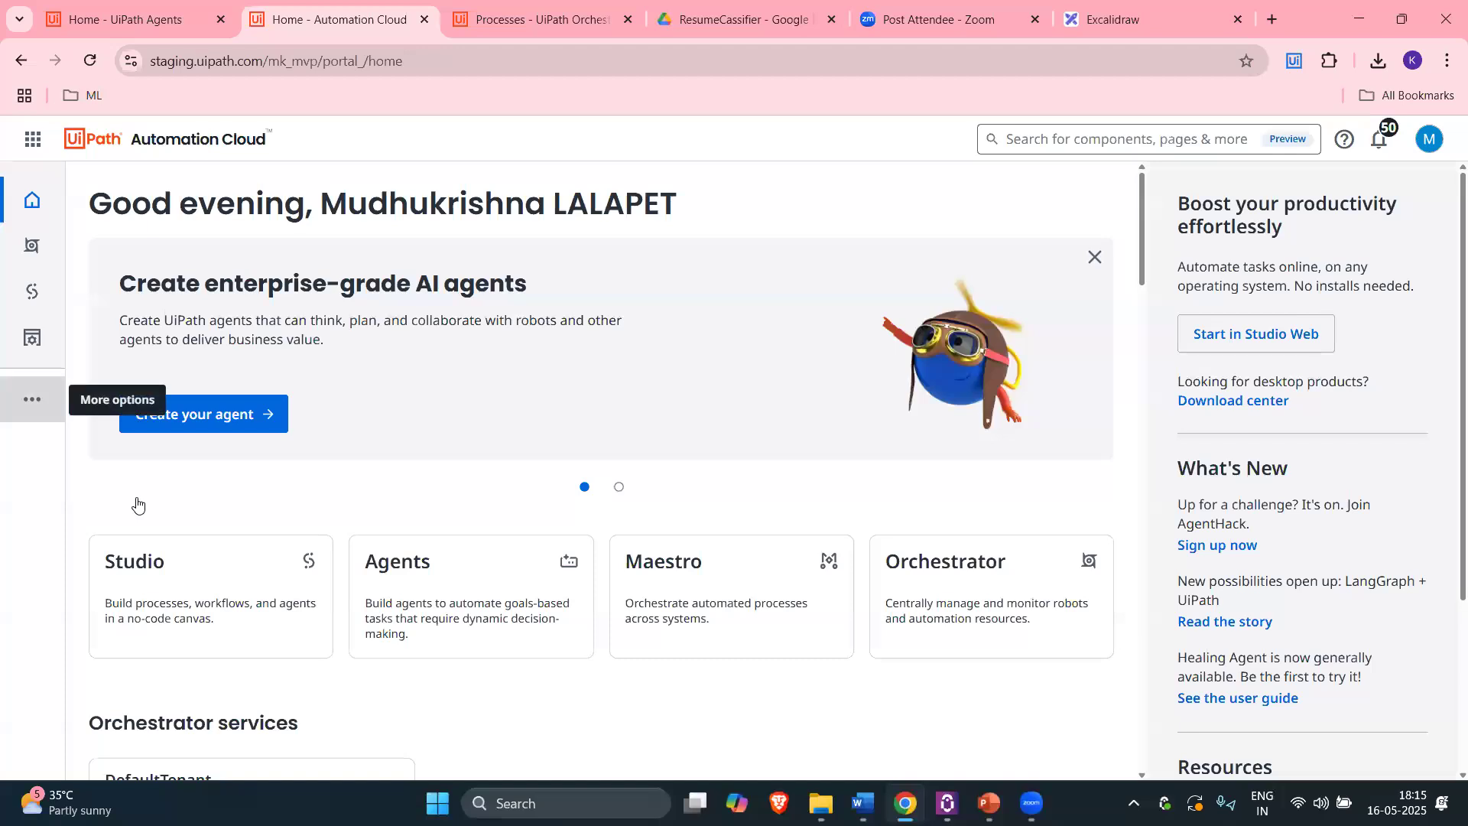
pyautogui.scroll(-2, 134, 461)
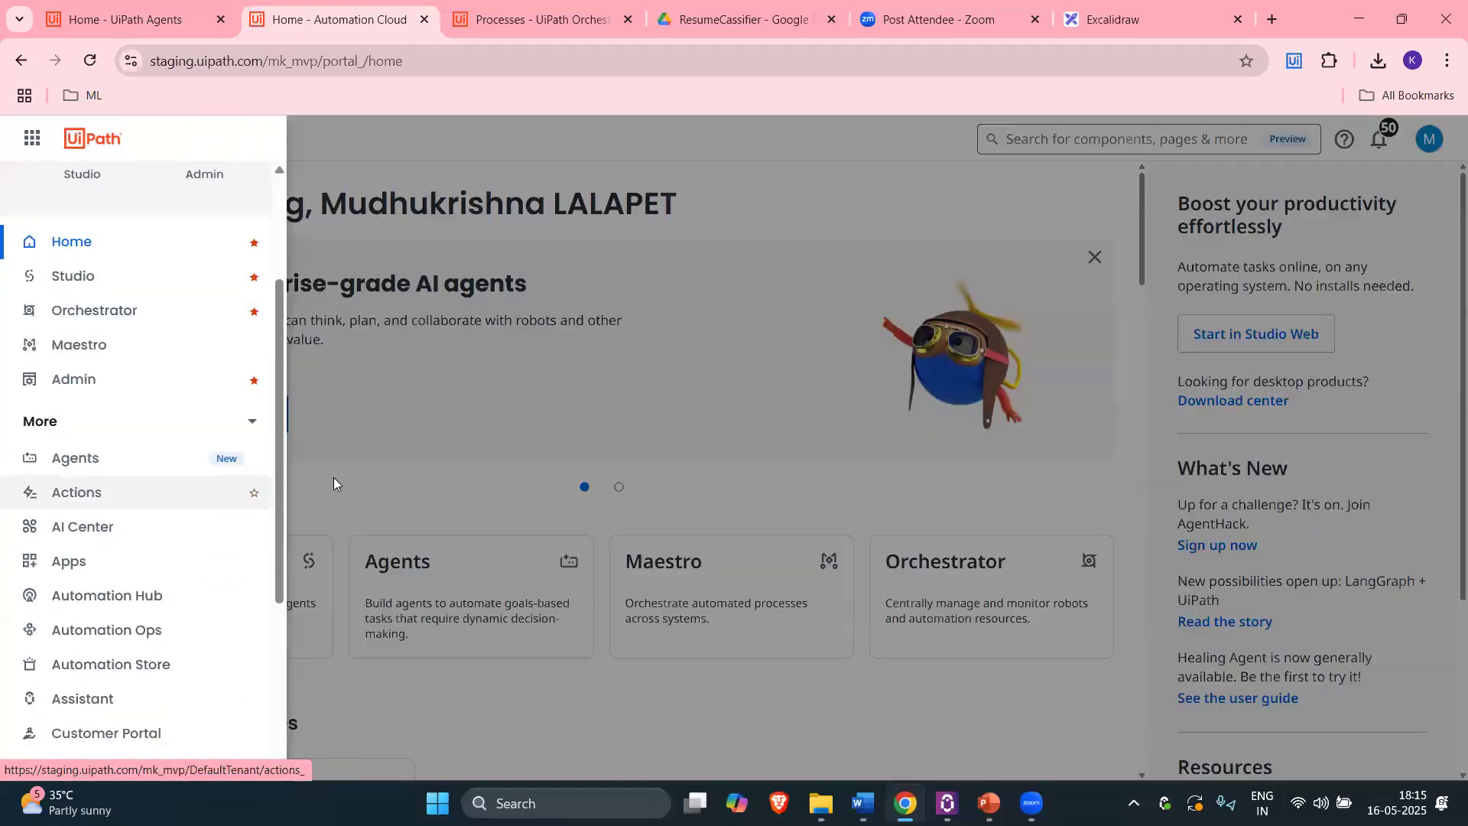
pyautogui.click(91, 459)
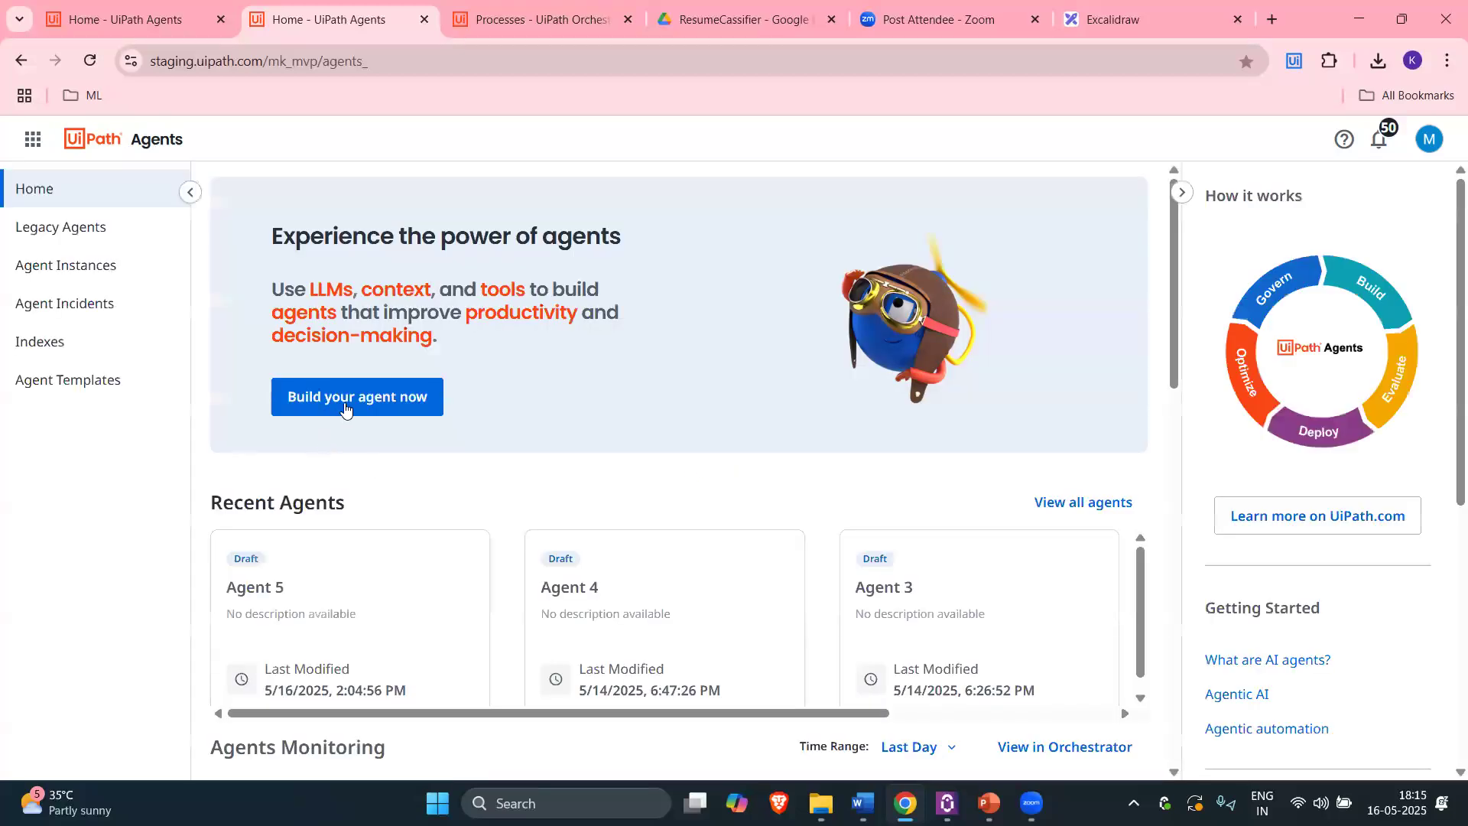
pyautogui.click(364, 413)
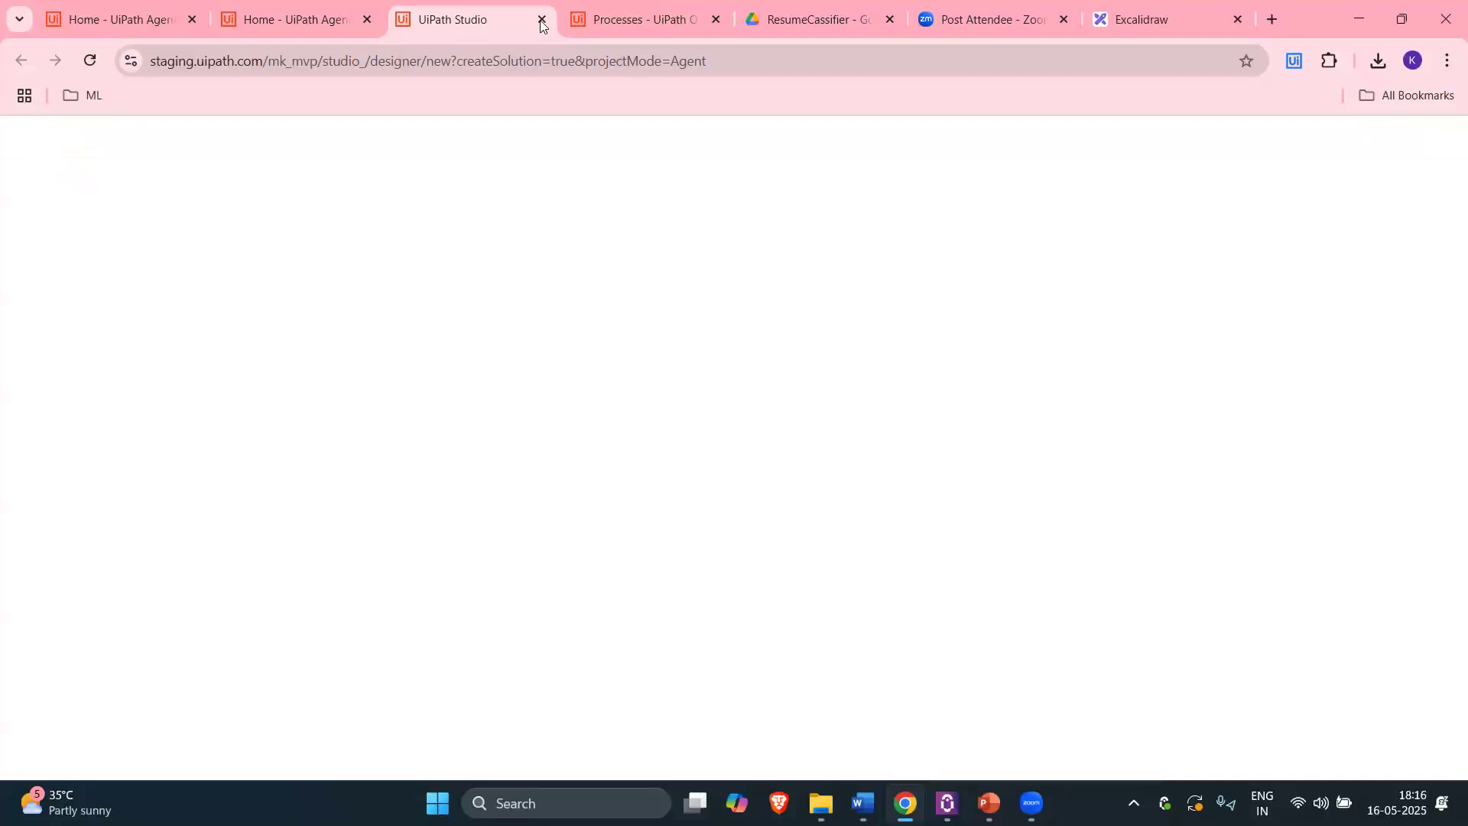
pyautogui.click(330, 17)
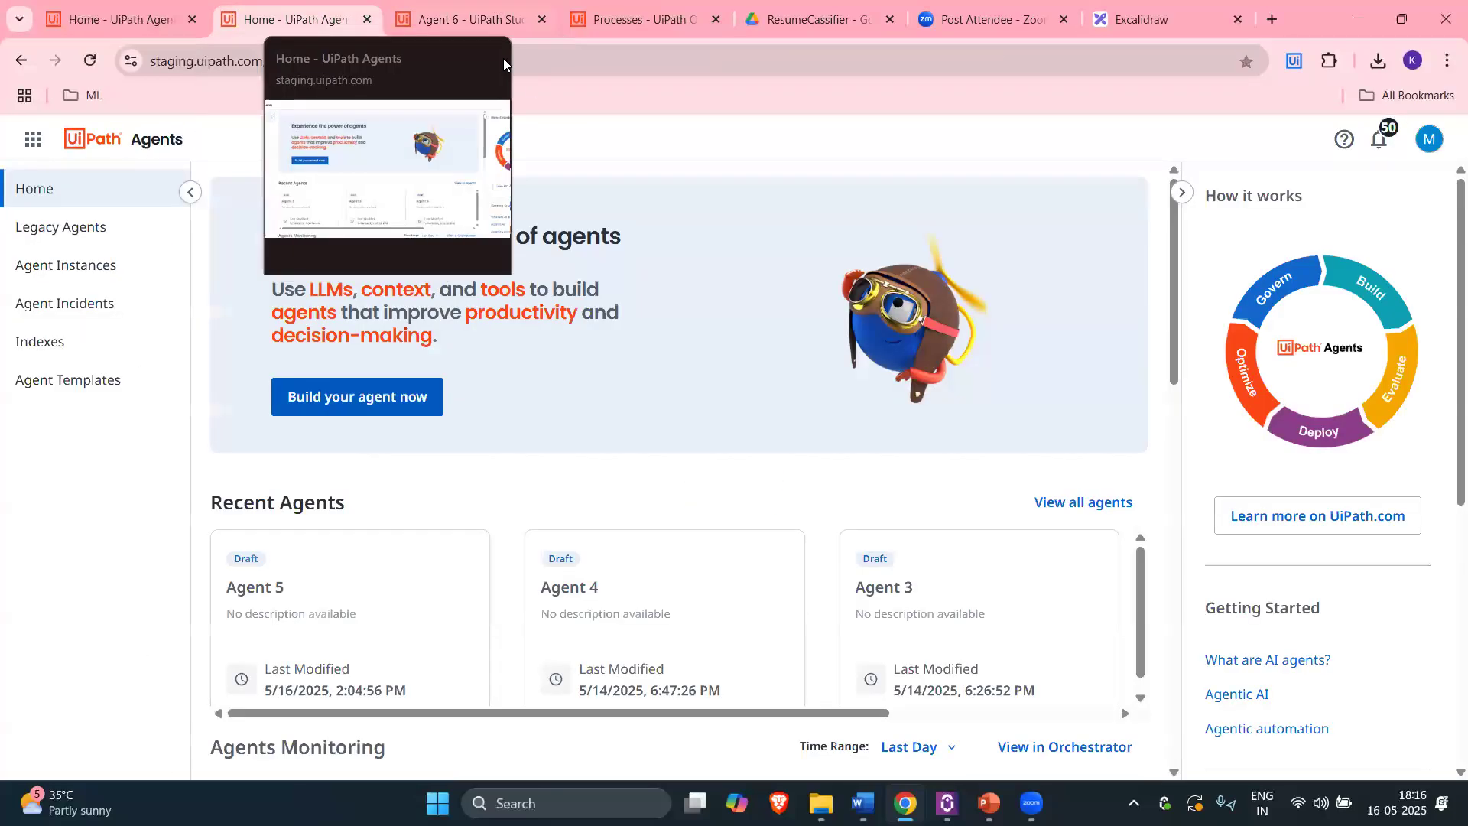
pyautogui.click(520, 20)
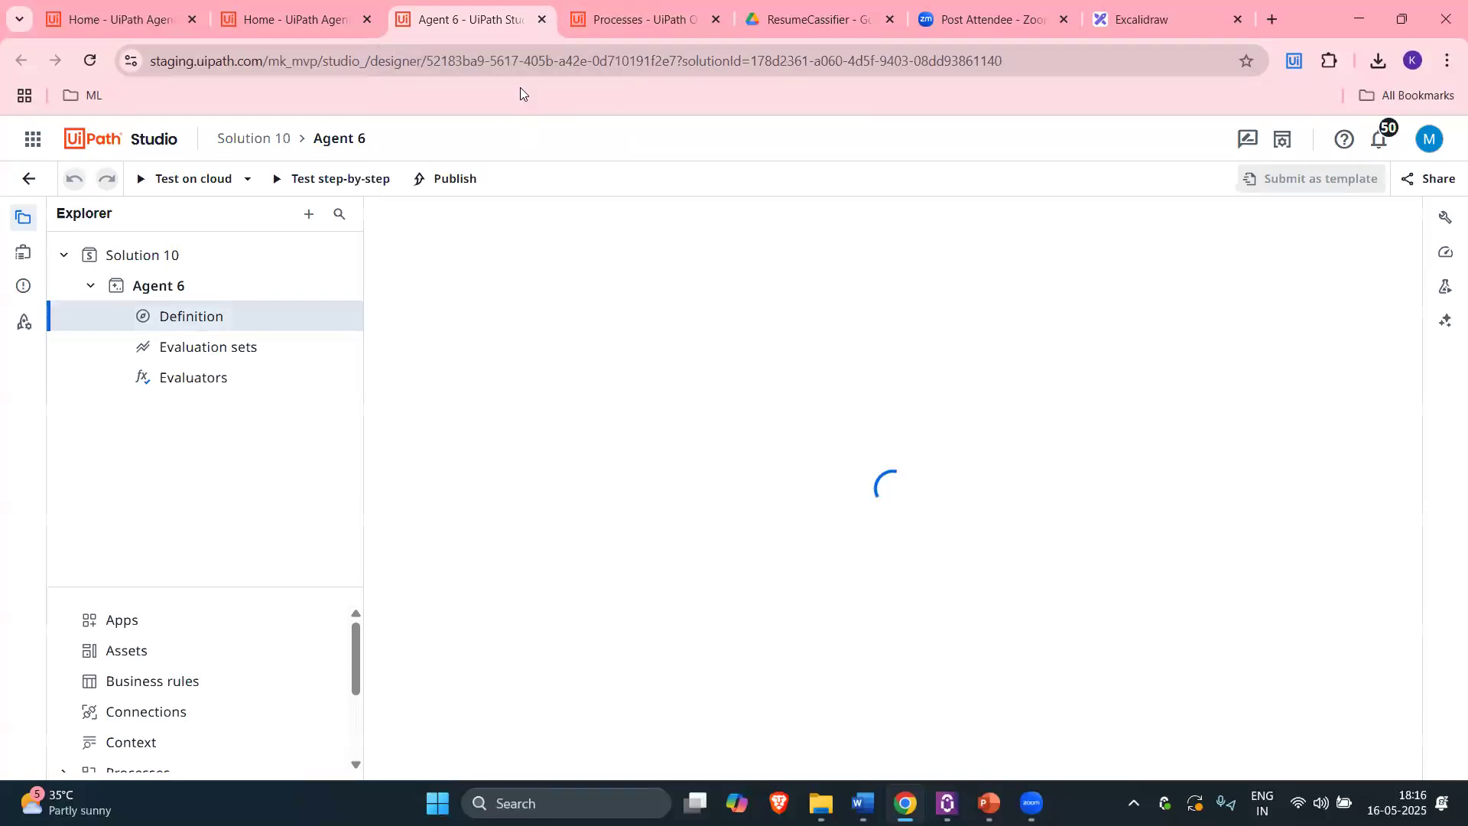
pyautogui.hotkey('ctrl', 'w')
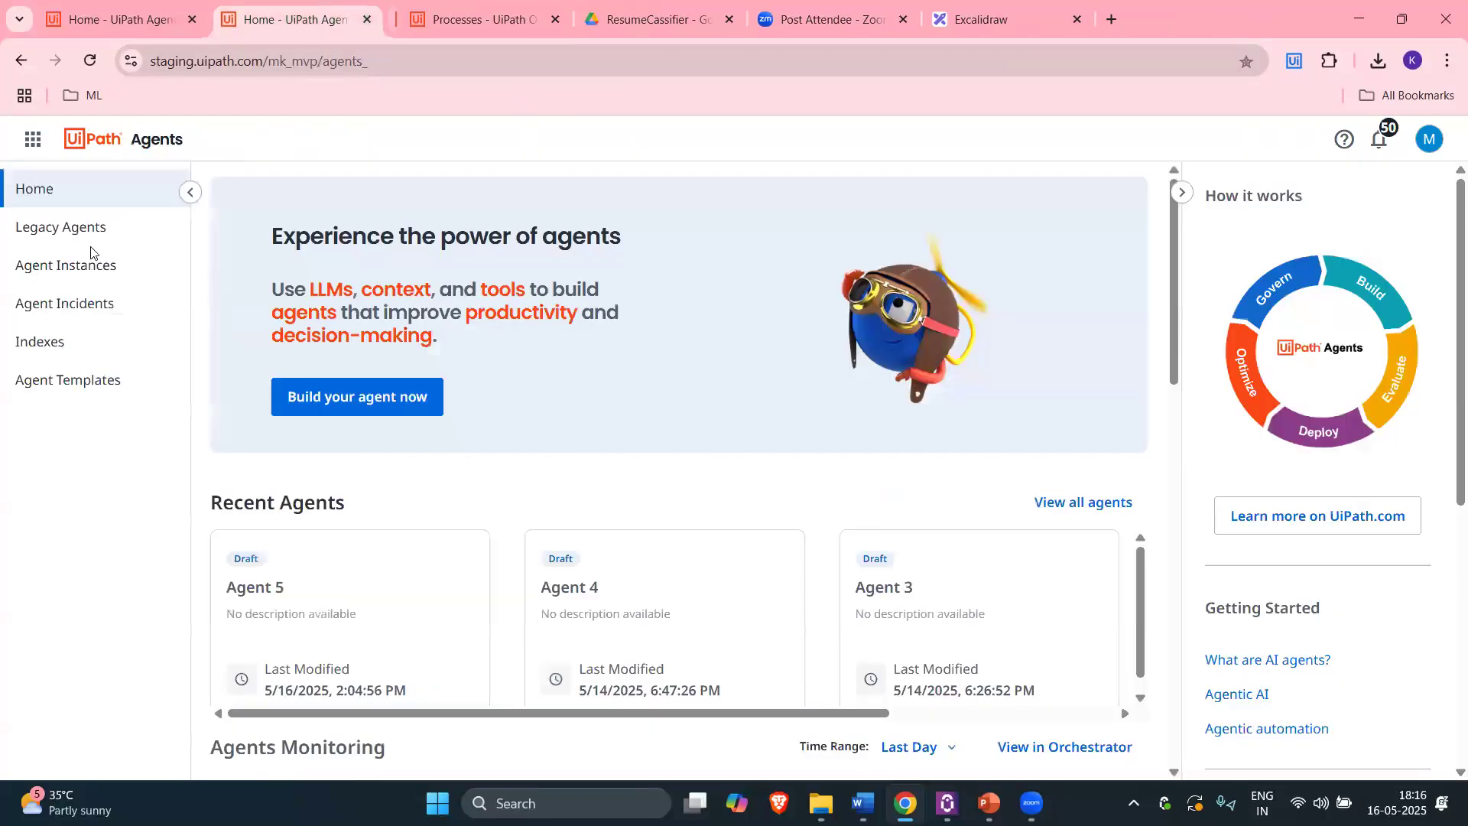
pyautogui.scroll(-4, 841, 432)
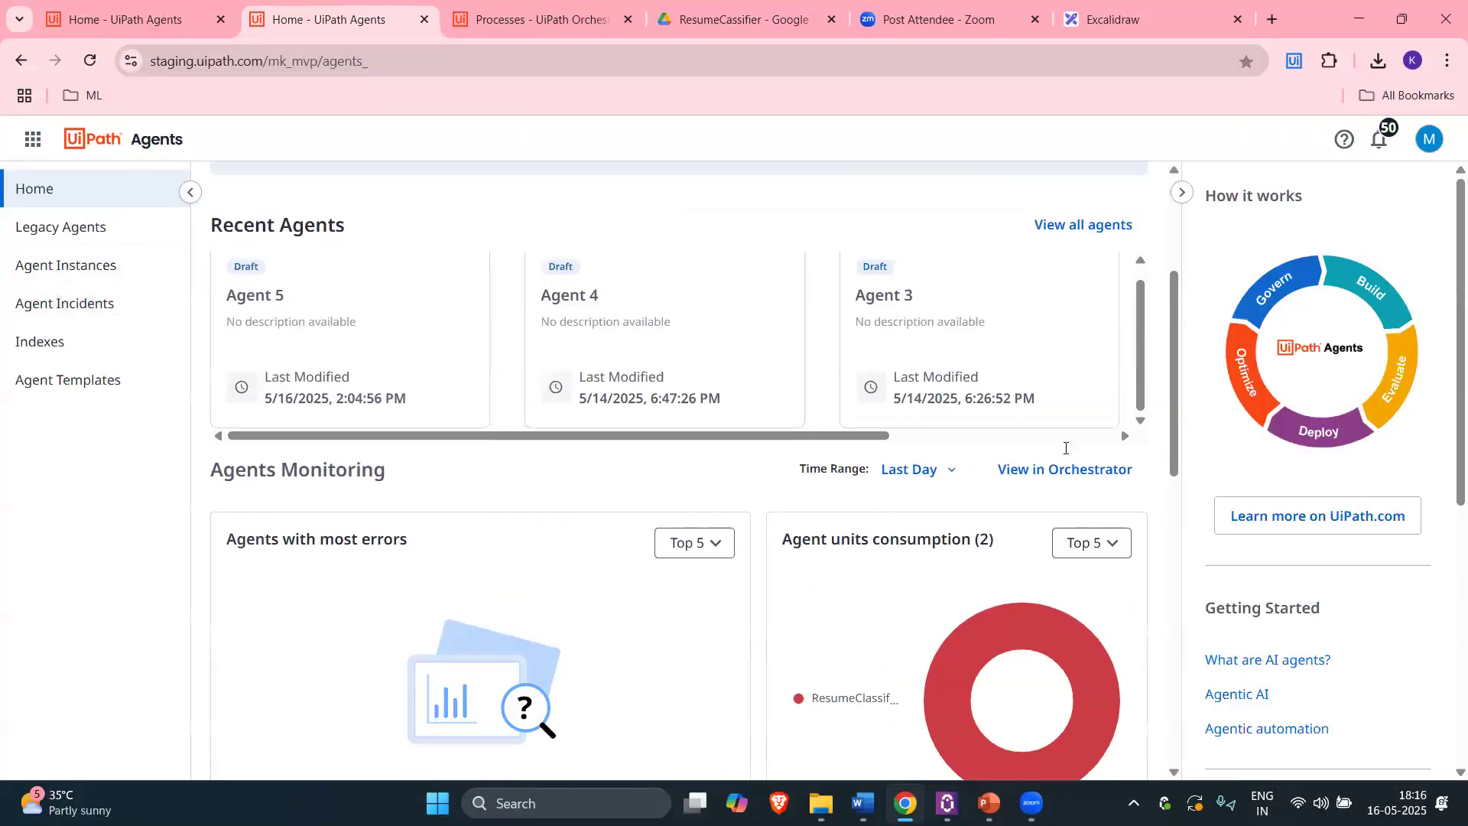
pyautogui.scroll(-6, 535, 443)
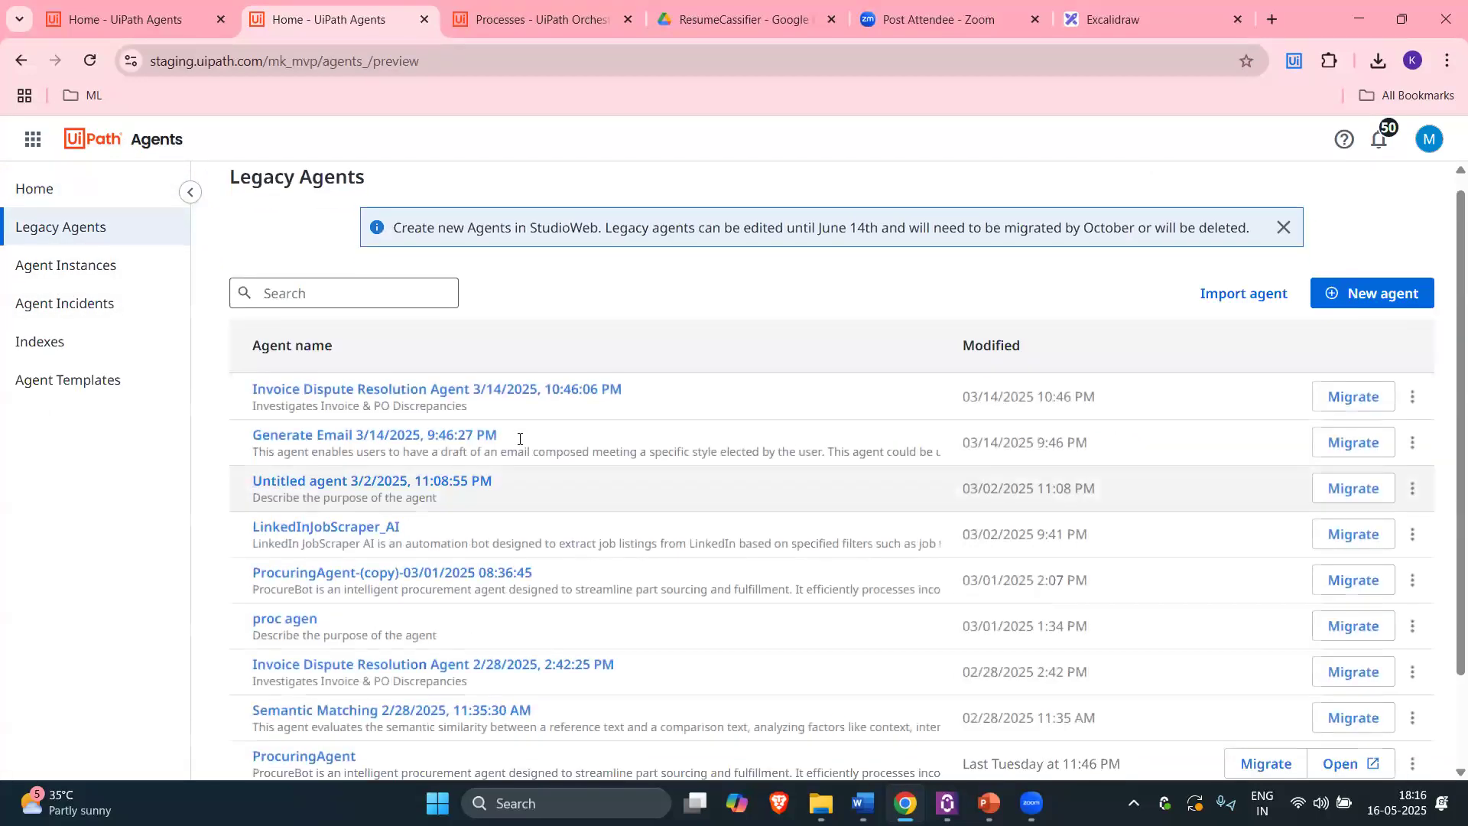
pyautogui.scroll(3, 655, 537)
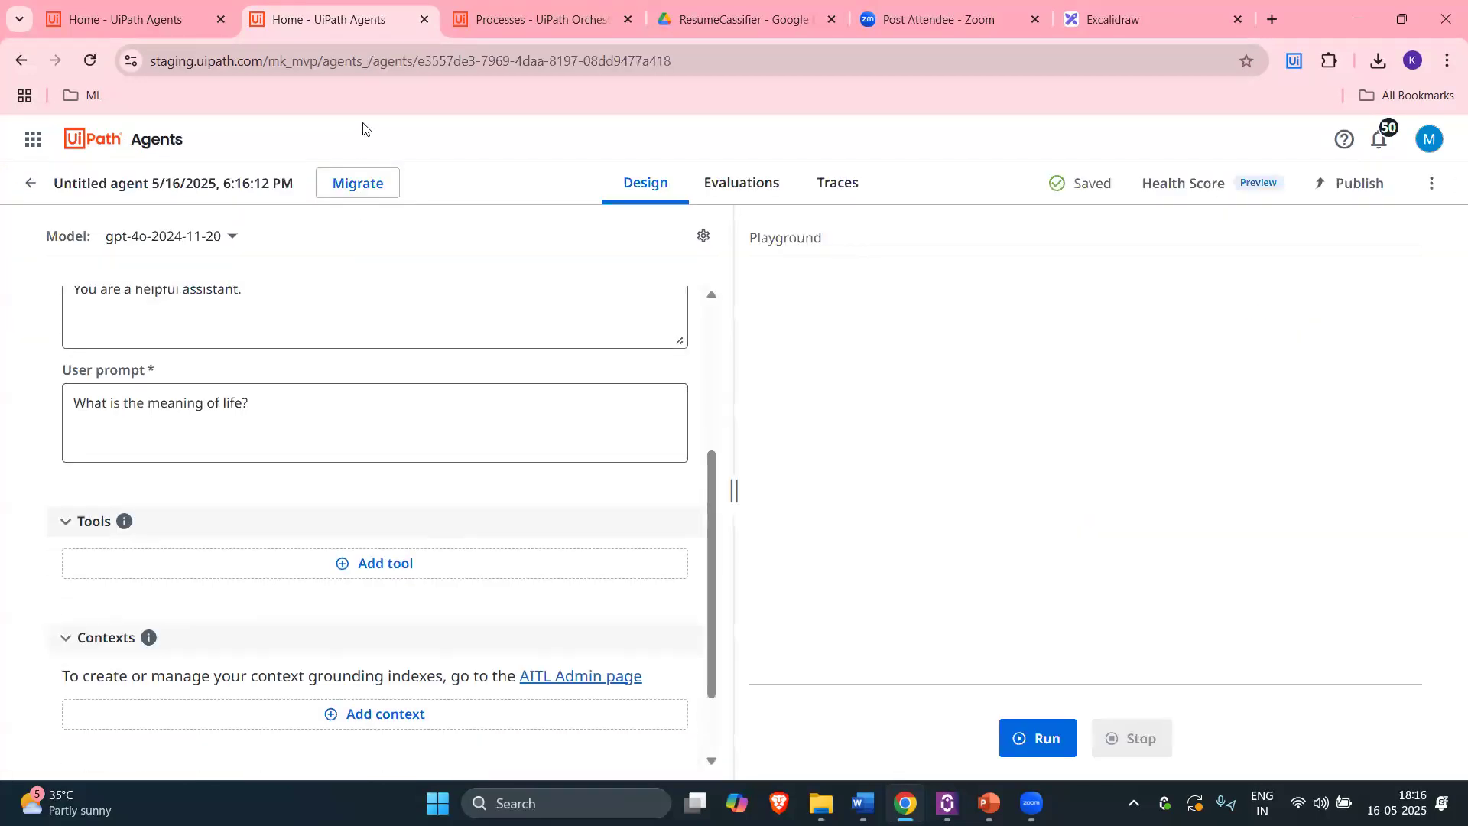
pyautogui.scroll(-1, 364, 123)
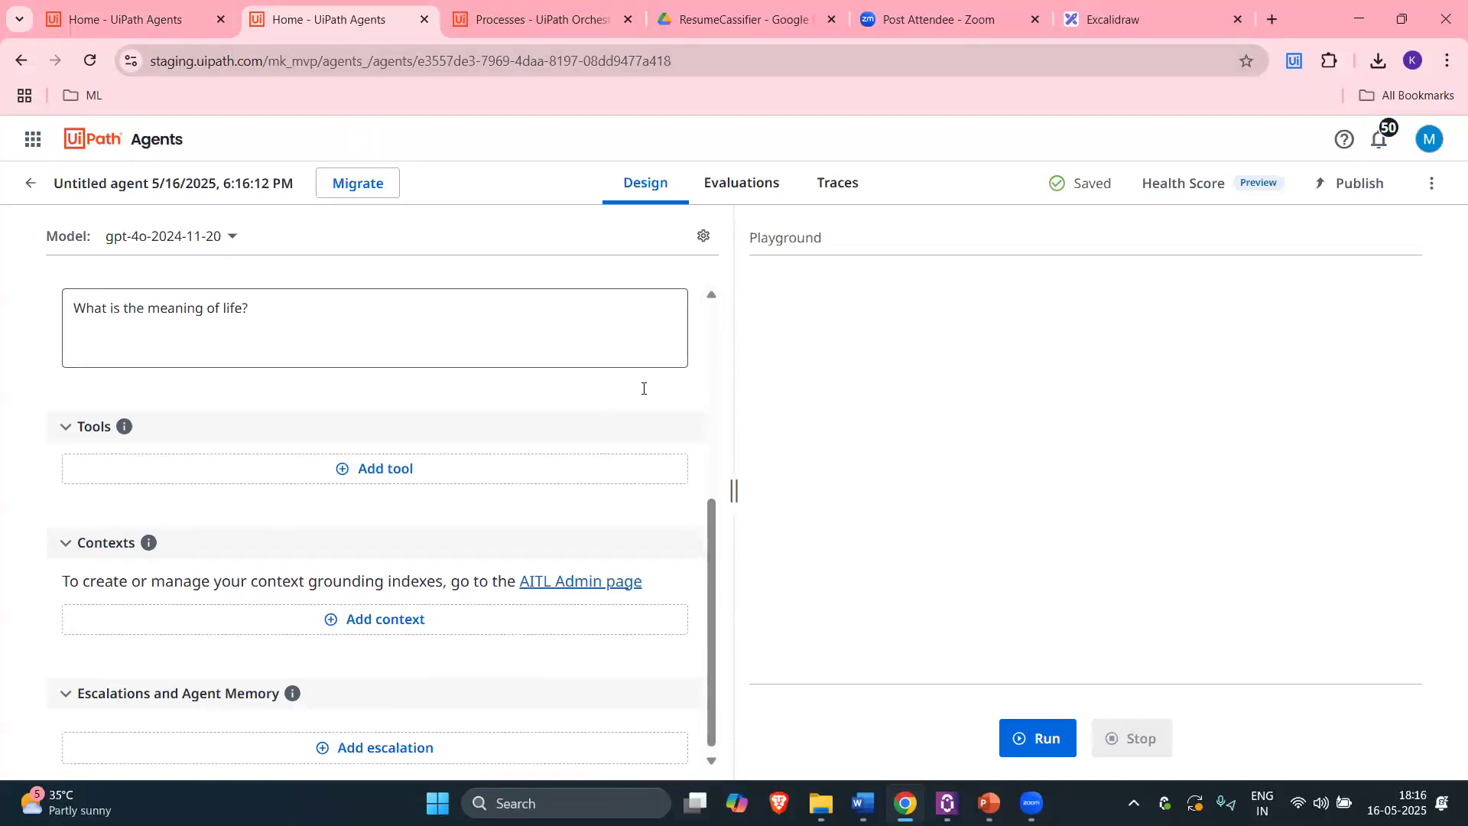
pyautogui.scroll(1, 647, 436)
pyautogui.scroll(1, 646, 490)
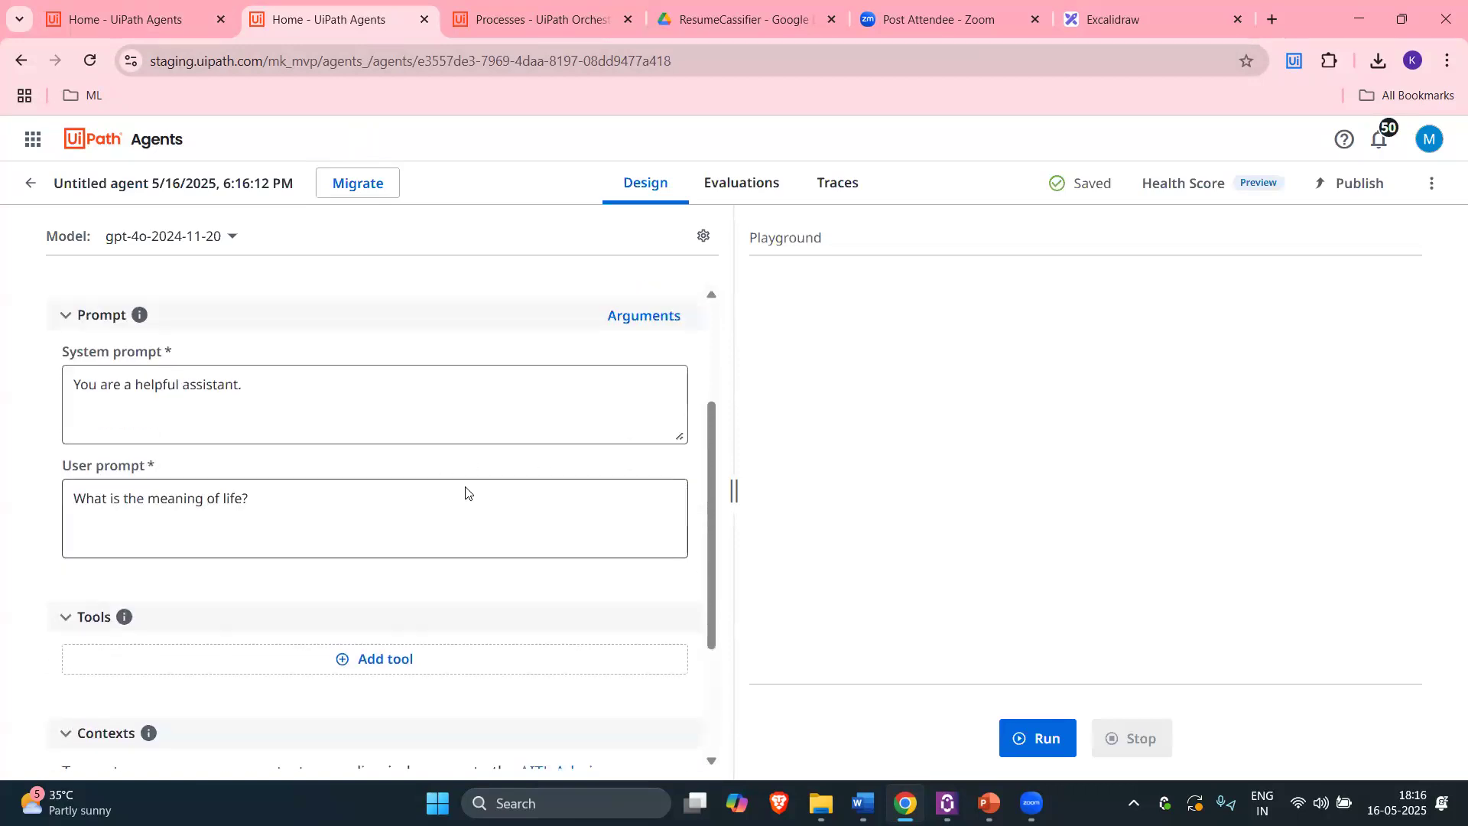
pyautogui.scroll(-1, 528, 513)
pyautogui.scroll(-1, 321, 635)
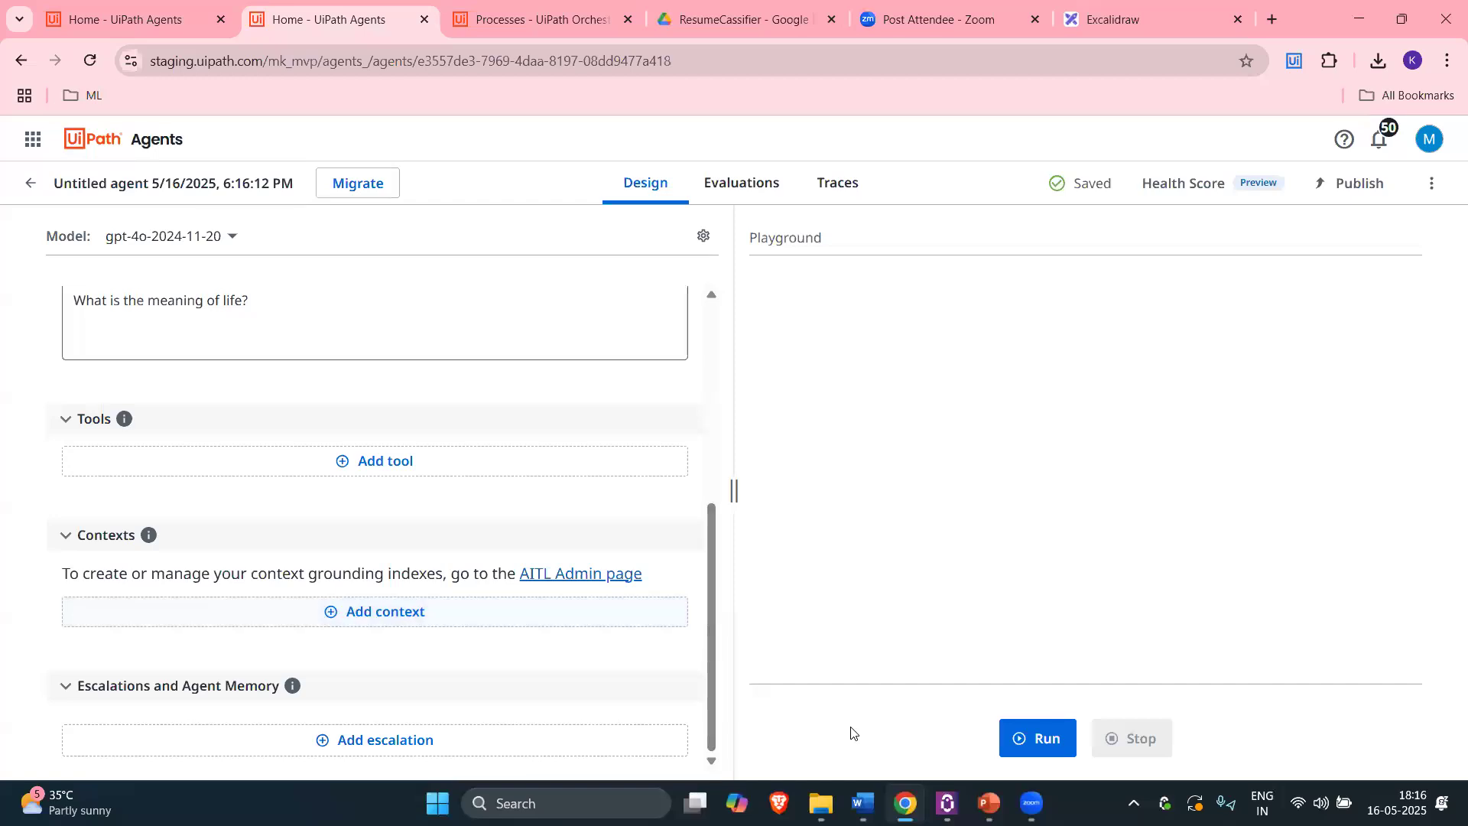
# Step: Look over the Prompts document in Word, then minimise it
pyautogui.moveTo(863, 803)
pyautogui.click(792, 706)
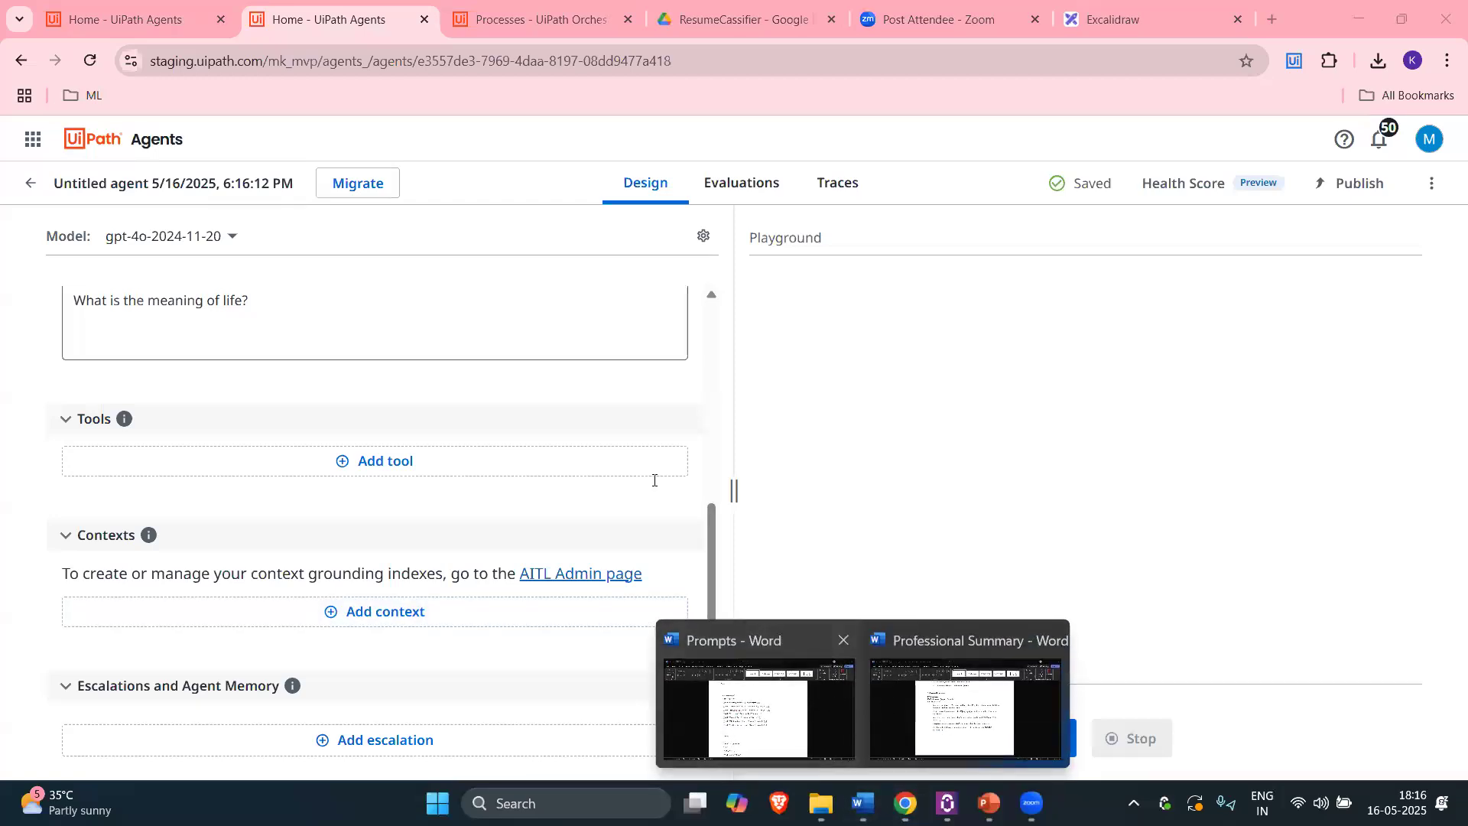
pyautogui.scroll(-11, 536, 505)
pyautogui.moveTo(537, 485); pyautogui.dragTo(496, 551)
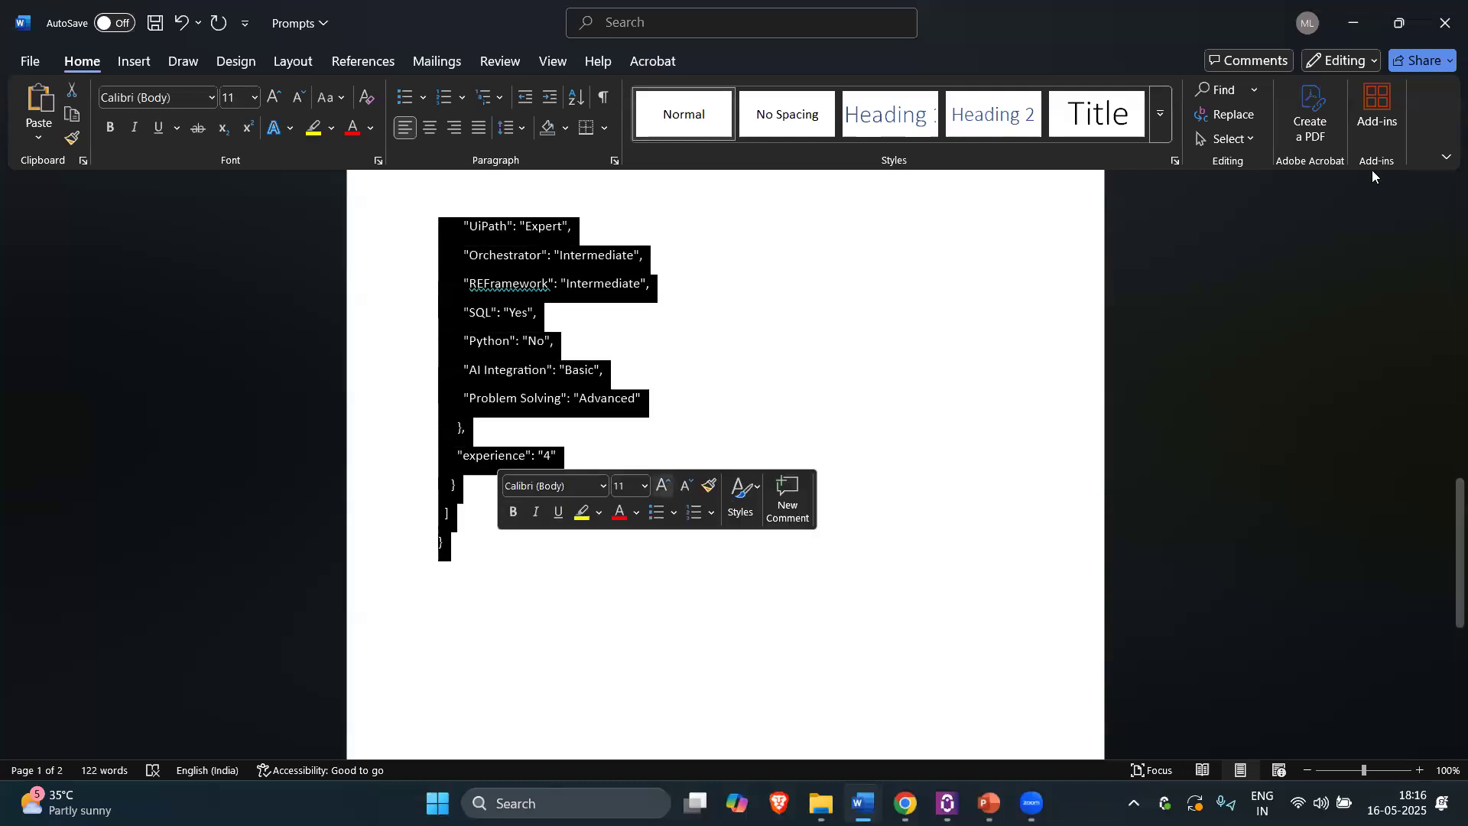
pyautogui.click(1355, 29)
# Step: Open the ResumeContext storage bucket in the Shared folder and confirm it contains Resume.json
pyautogui.hotkey('ctrl', 'Tab')
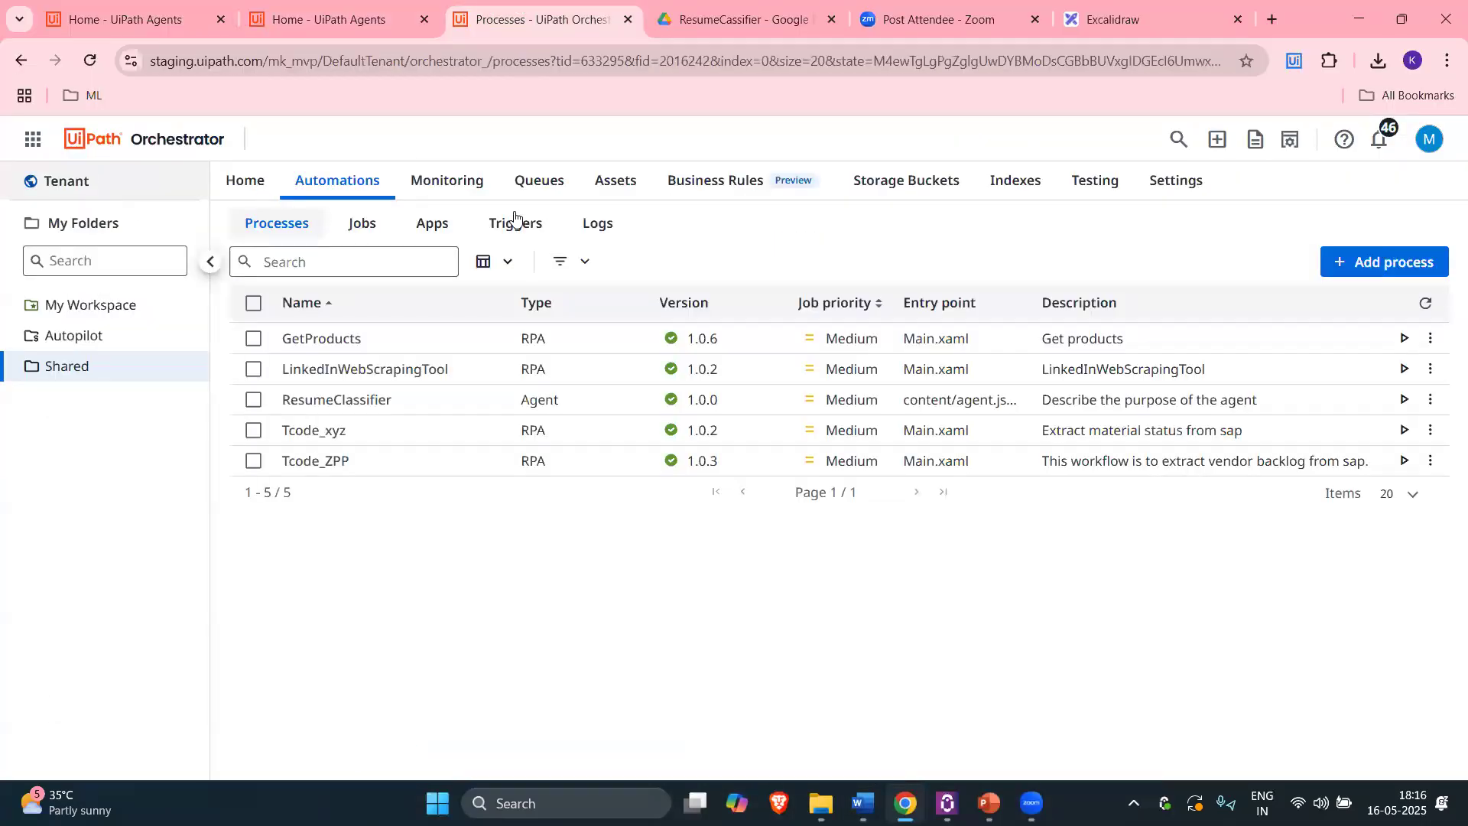
pyautogui.click(129, 362)
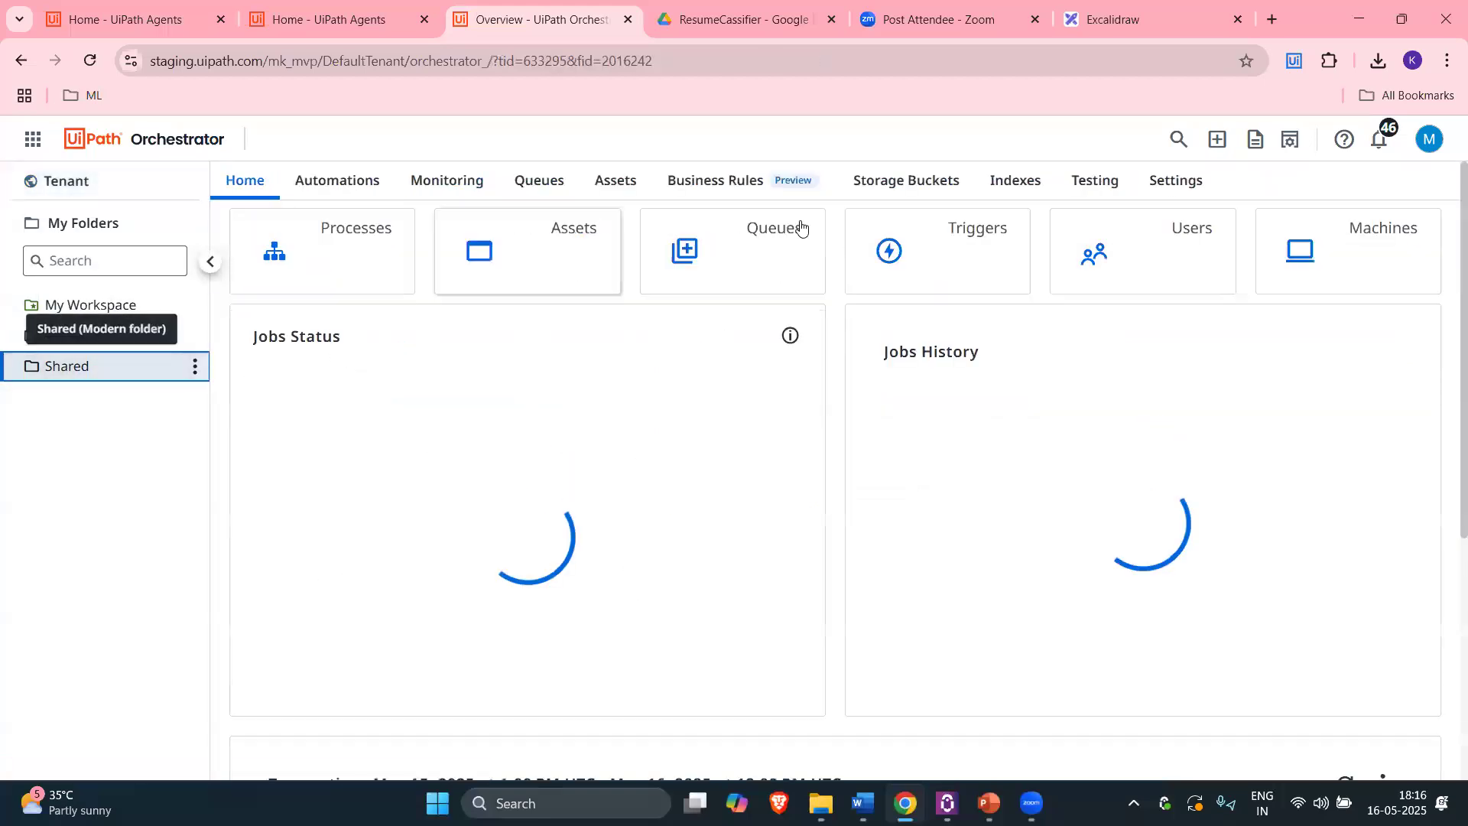
pyautogui.click(921, 187)
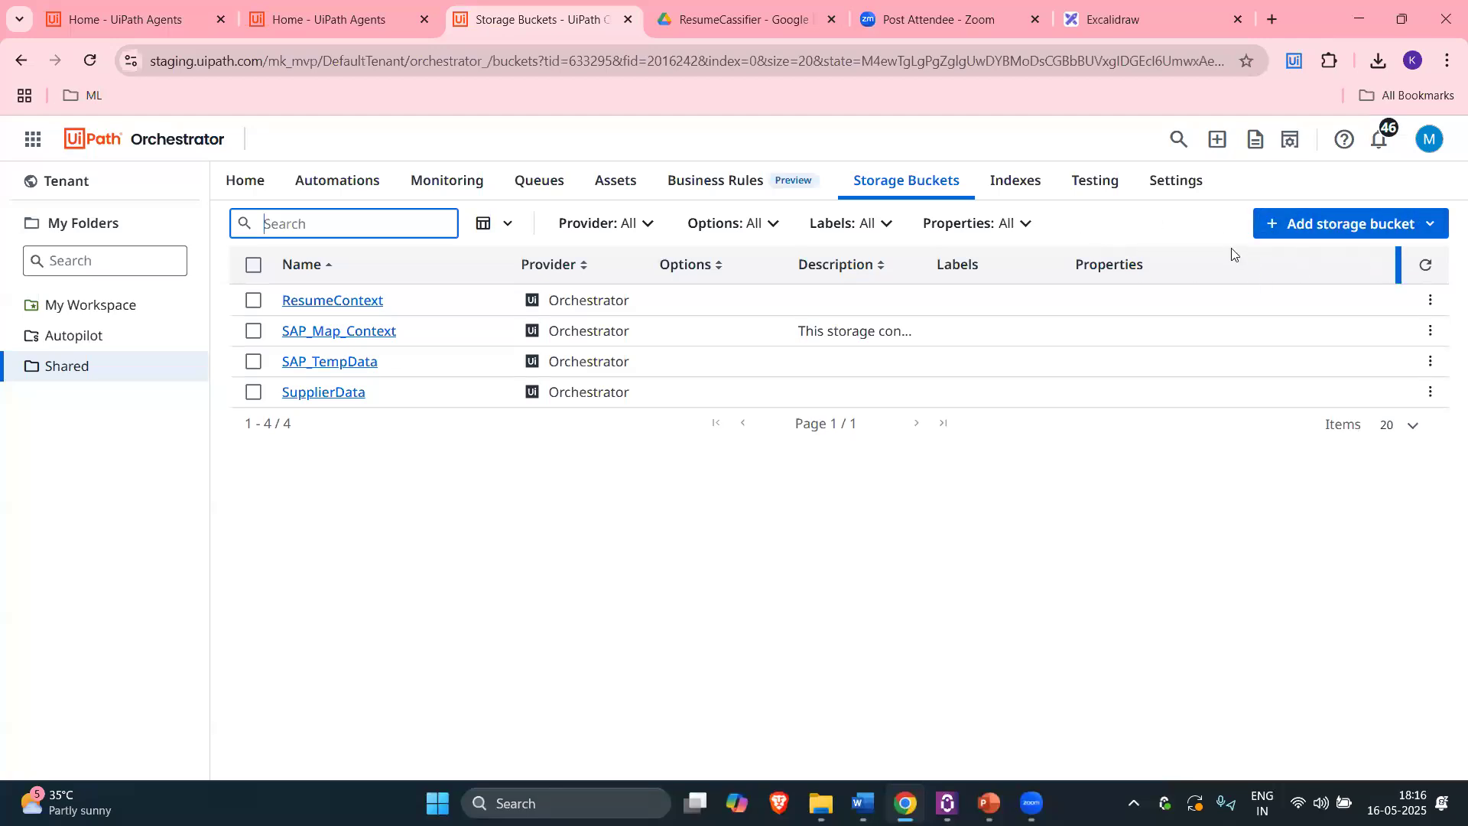
pyautogui.click(344, 306)
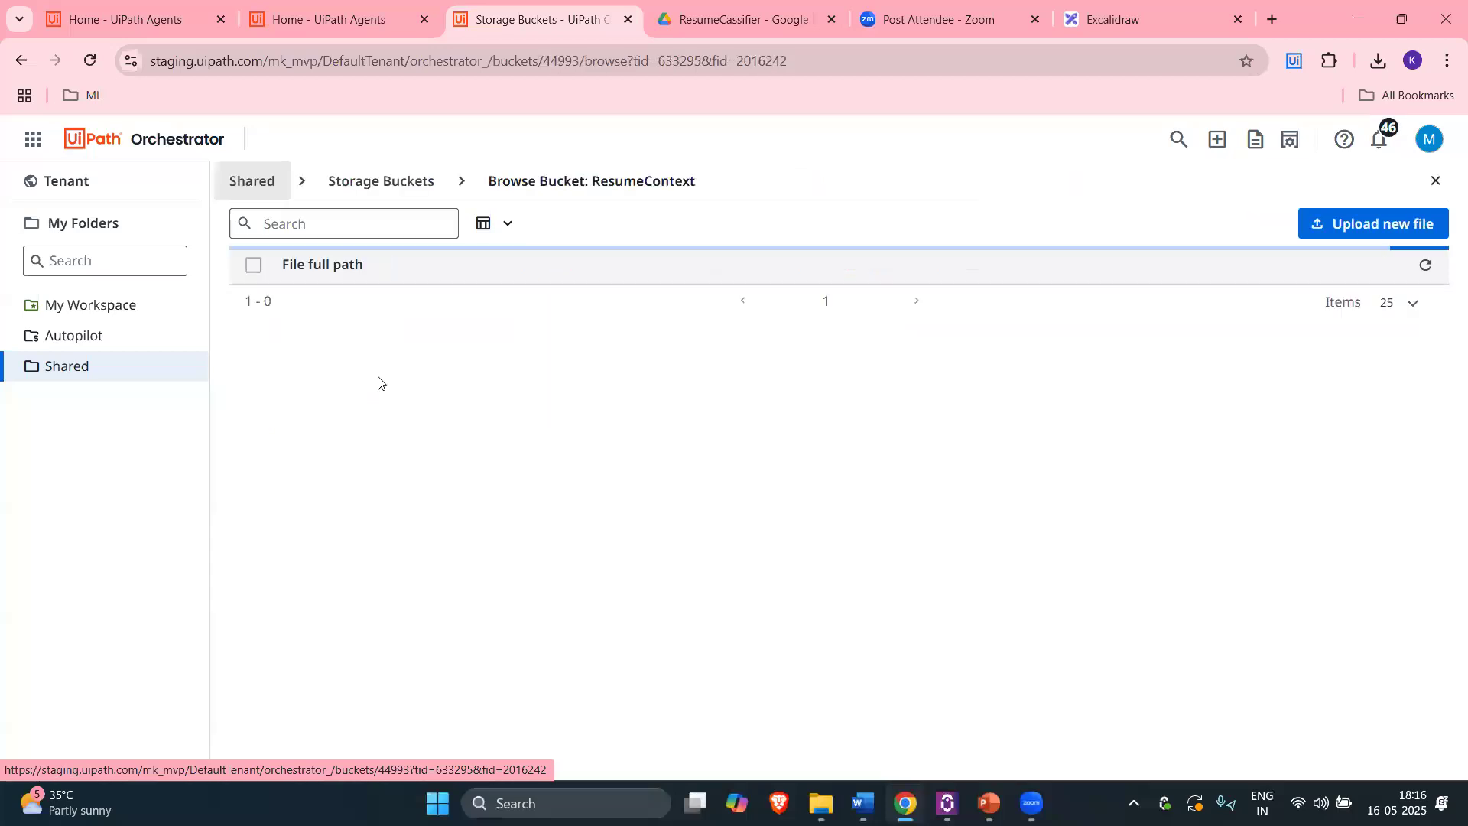
pyautogui.doubleClick(352, 299)
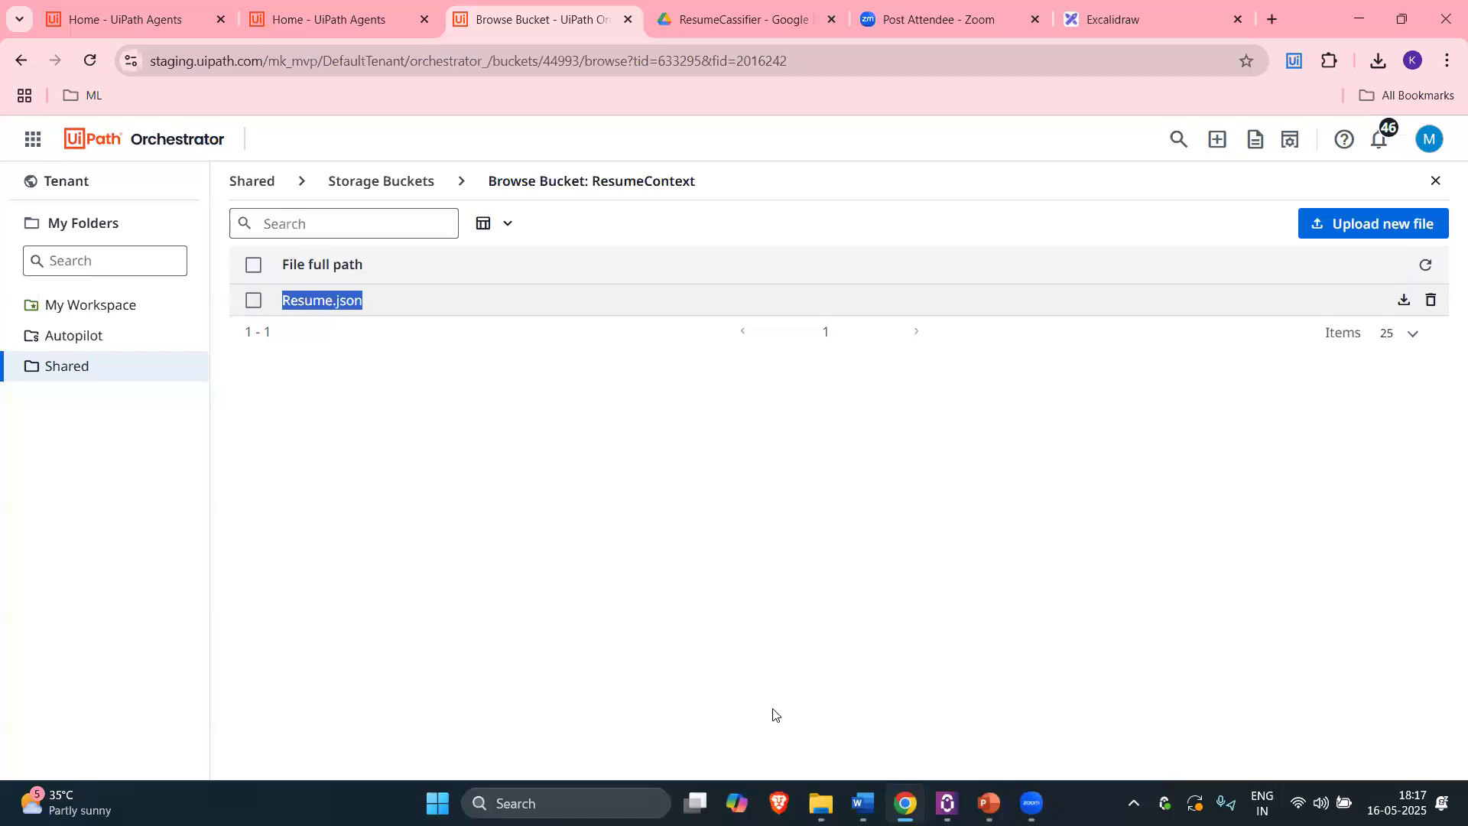
pyautogui.click(862, 803)
pyautogui.scroll(12, 530, 476)
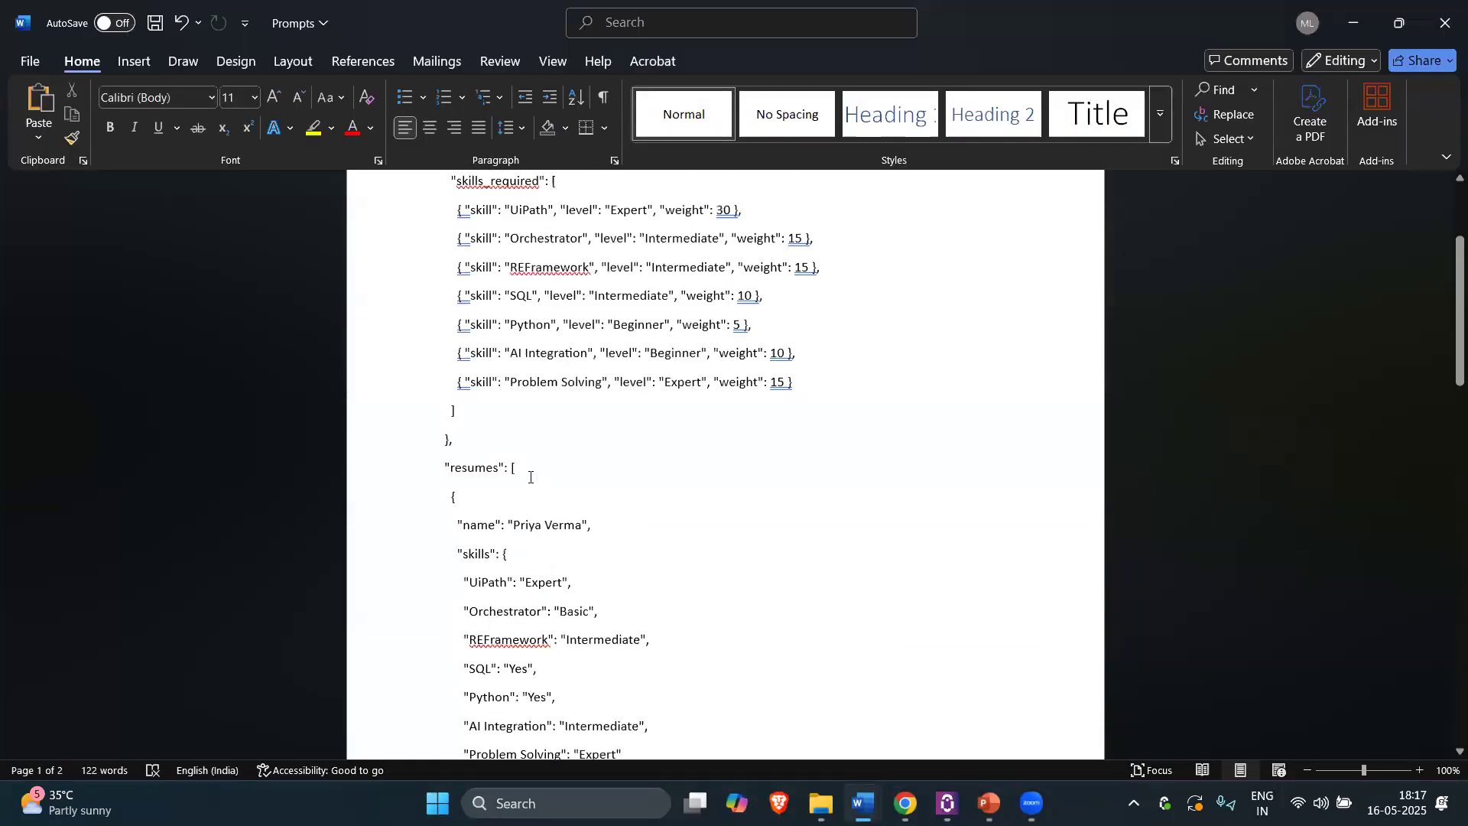
# Step: Review the skill keys and the resumes entry in the Prompts JSON
pyautogui.scroll(4, 530, 477)
pyautogui.doubleClick(480, 426)
pyautogui.scroll(-4, 634, 444)
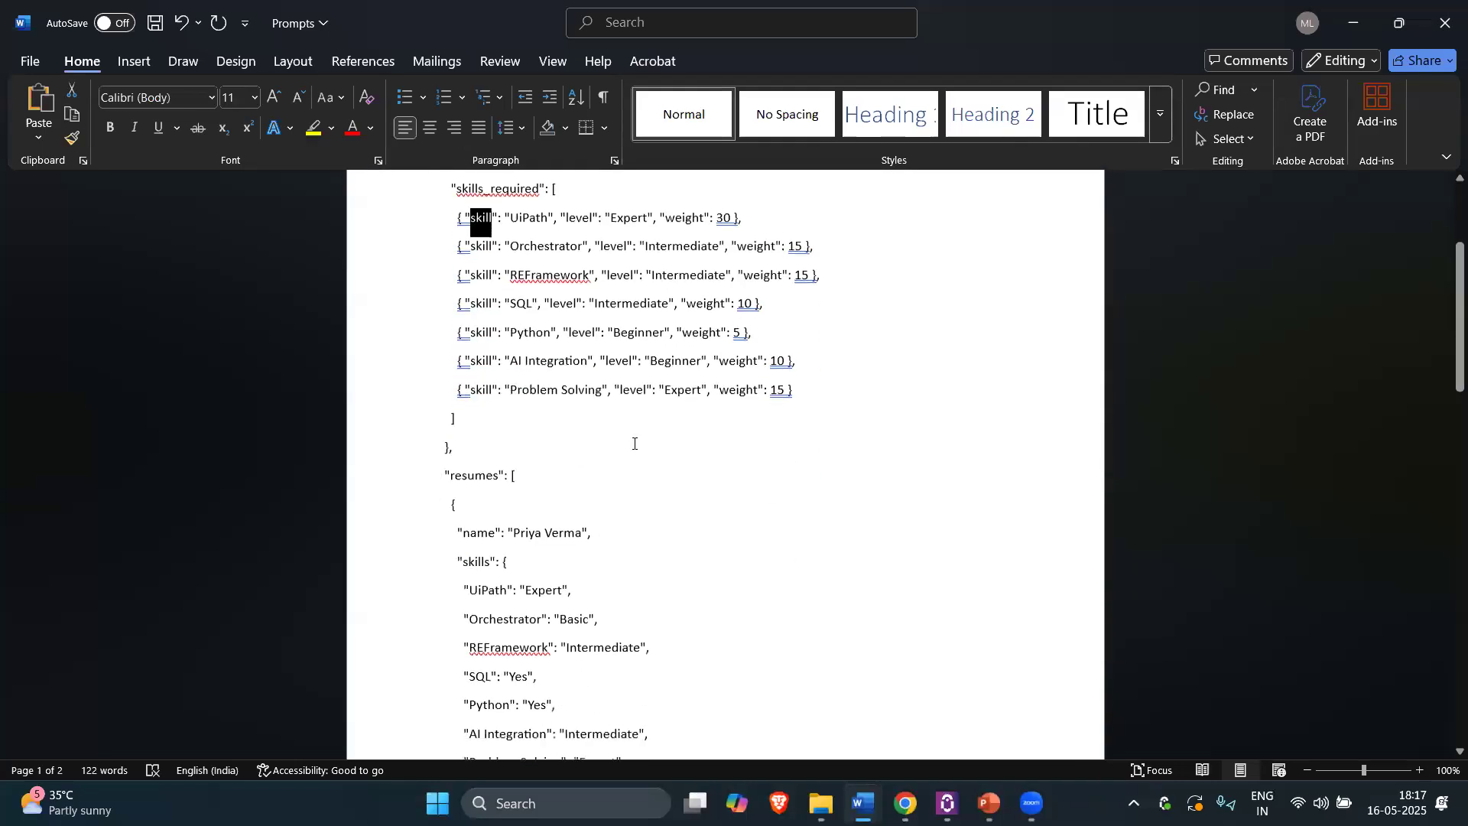
pyautogui.scroll(4, 634, 444)
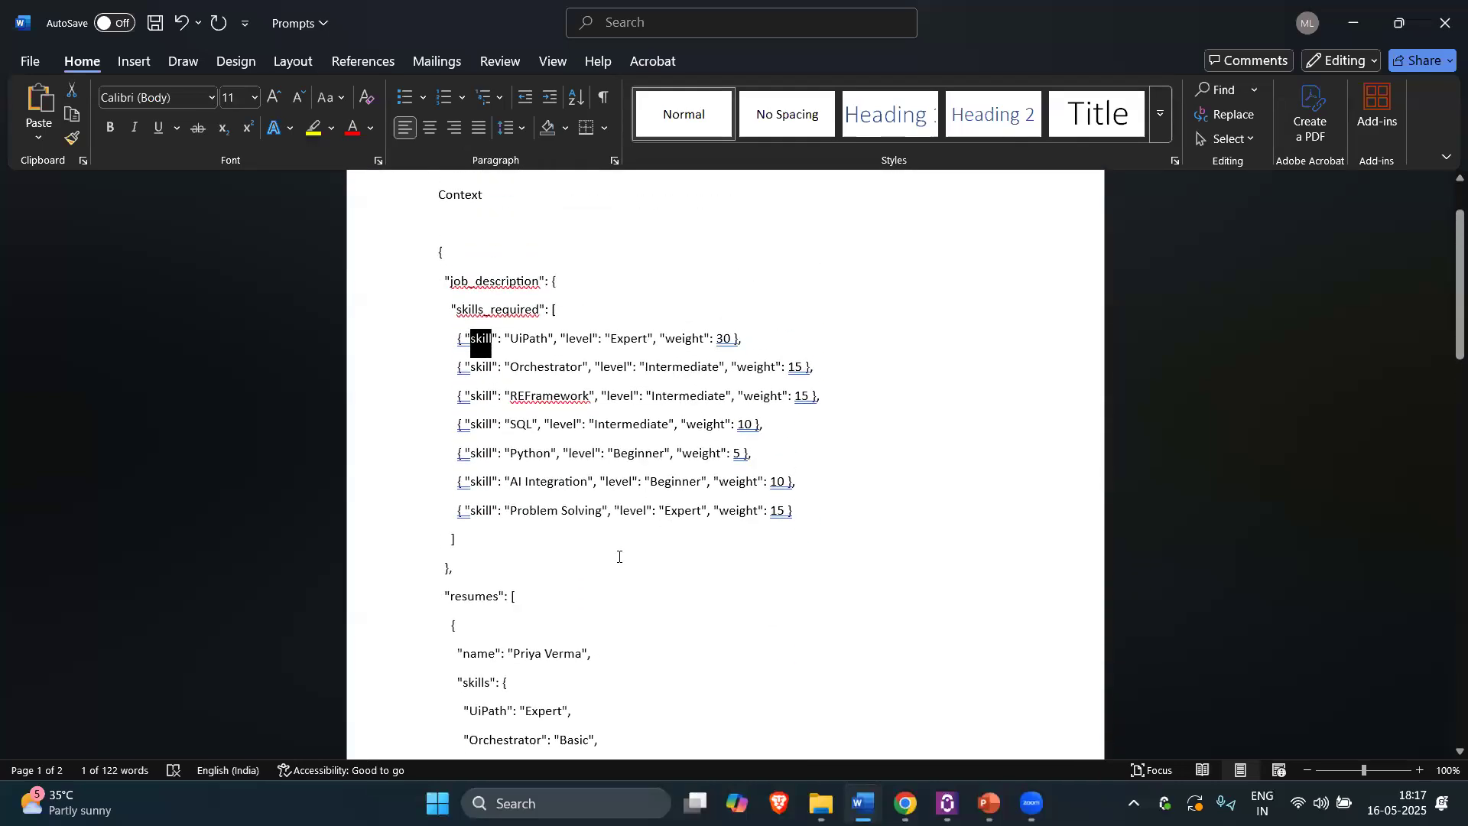
pyautogui.scroll(-5, 618, 557)
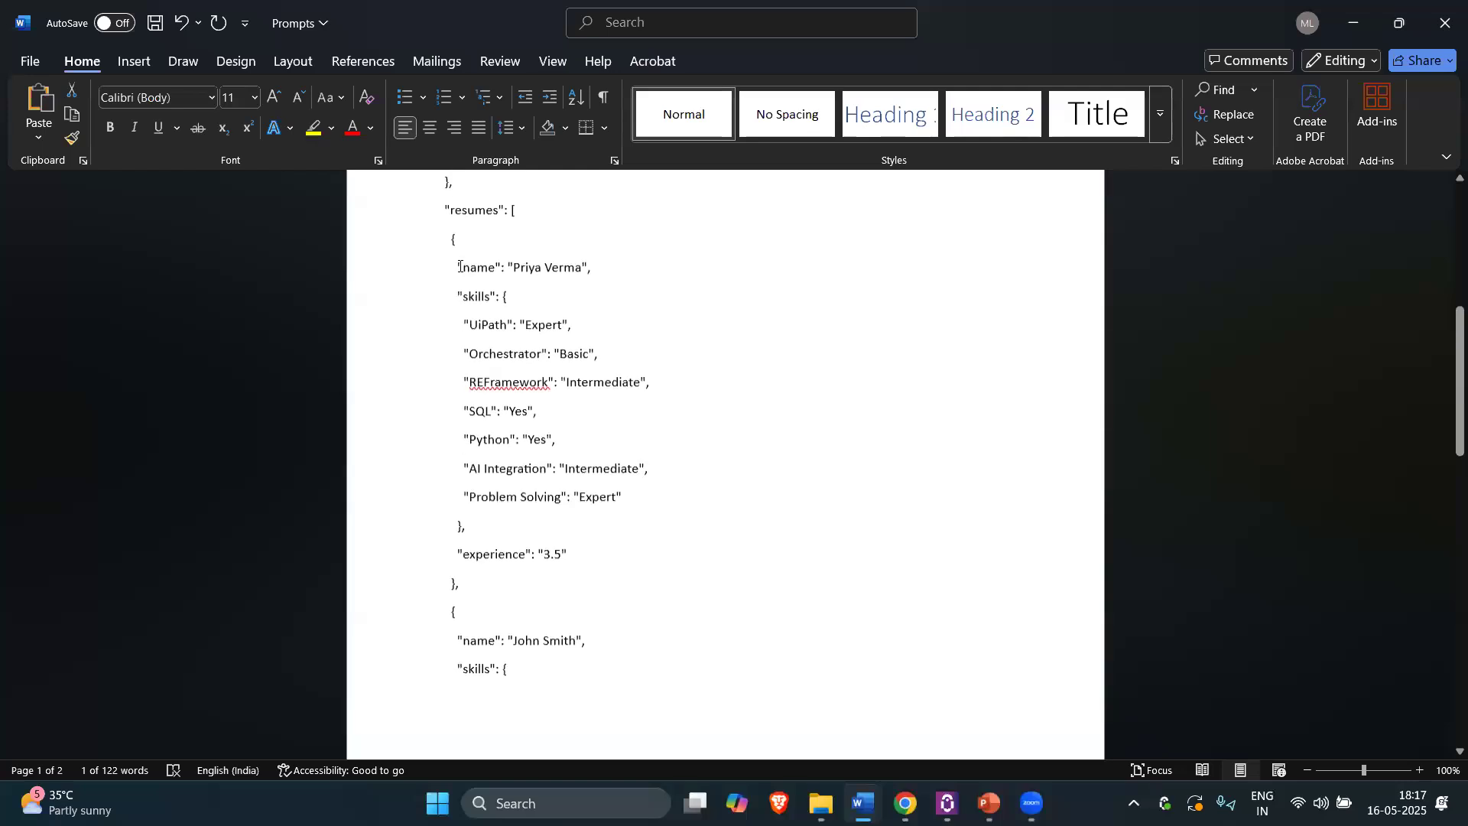
pyautogui.scroll(1, 457, 250)
pyautogui.doubleClick(483, 227)
pyautogui.moveTo(589, 290); pyautogui.dragTo(470, 298)
pyautogui.scroll(-1, 508, 287)
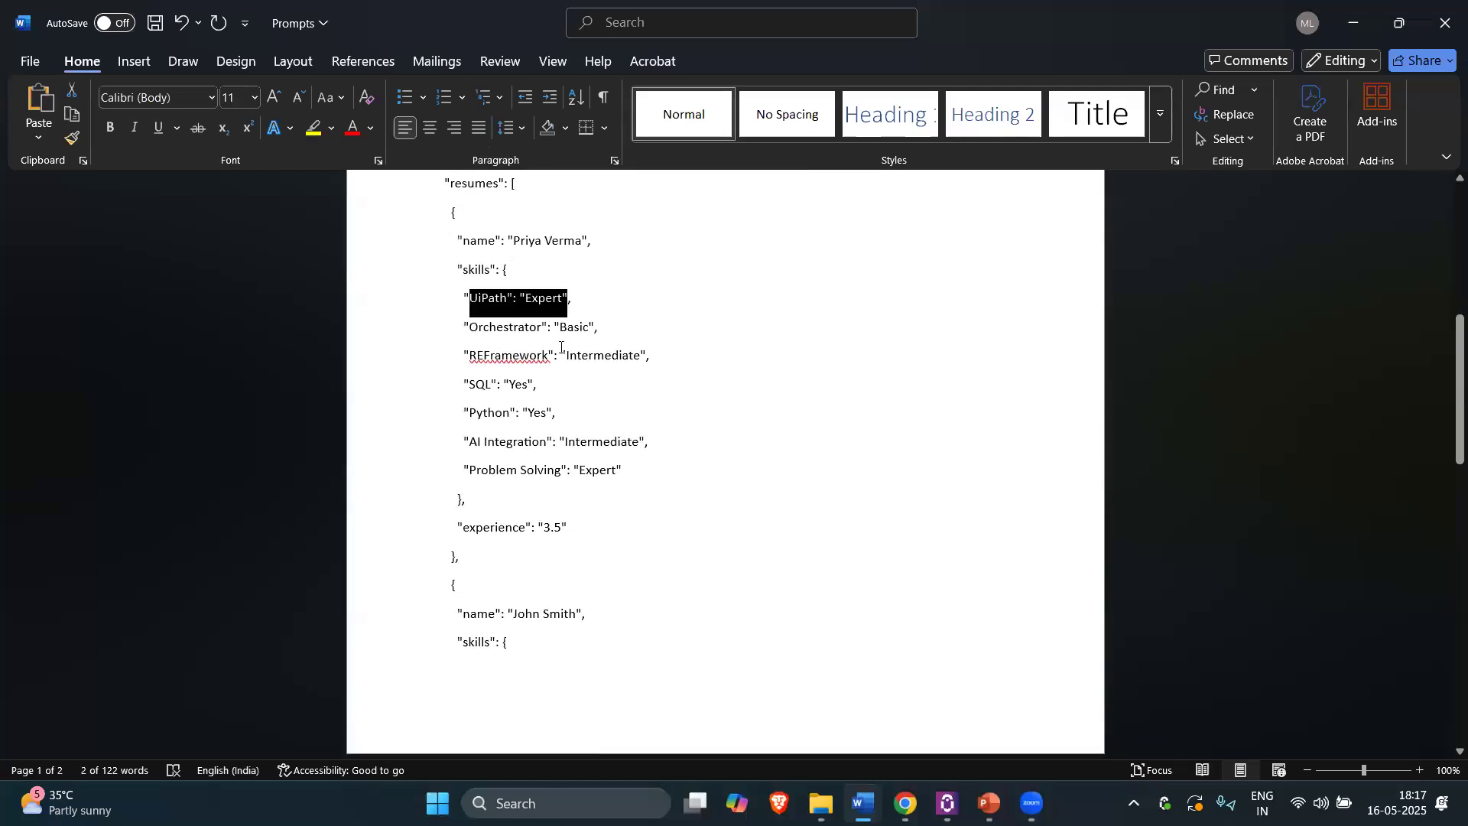
# Step: Scroll through the rest of the resume JSON, then return to Orchestrator's Storage Buckets list
pyautogui.click(593, 356)
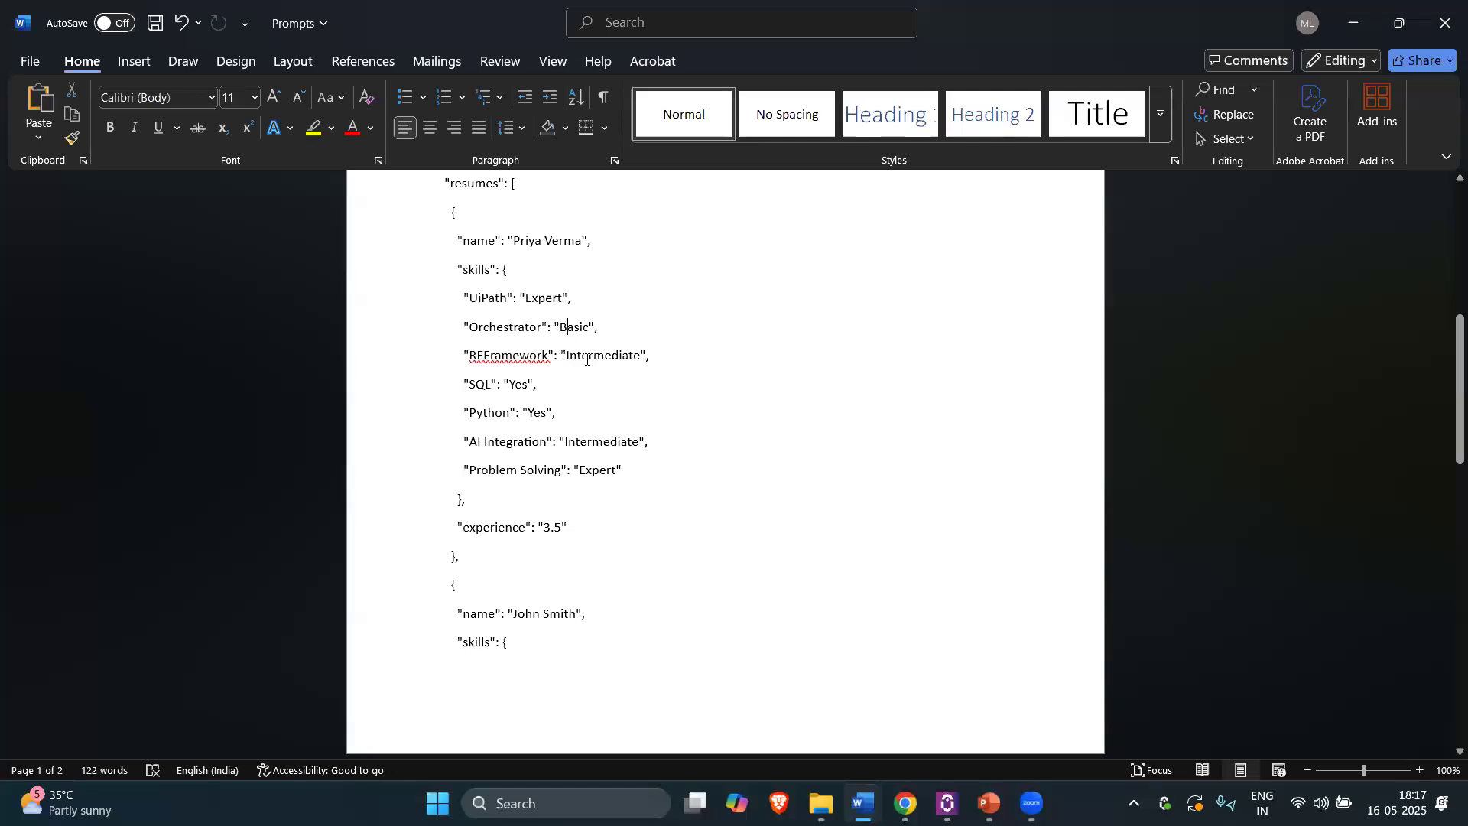
pyautogui.scroll(-2, 550, 458)
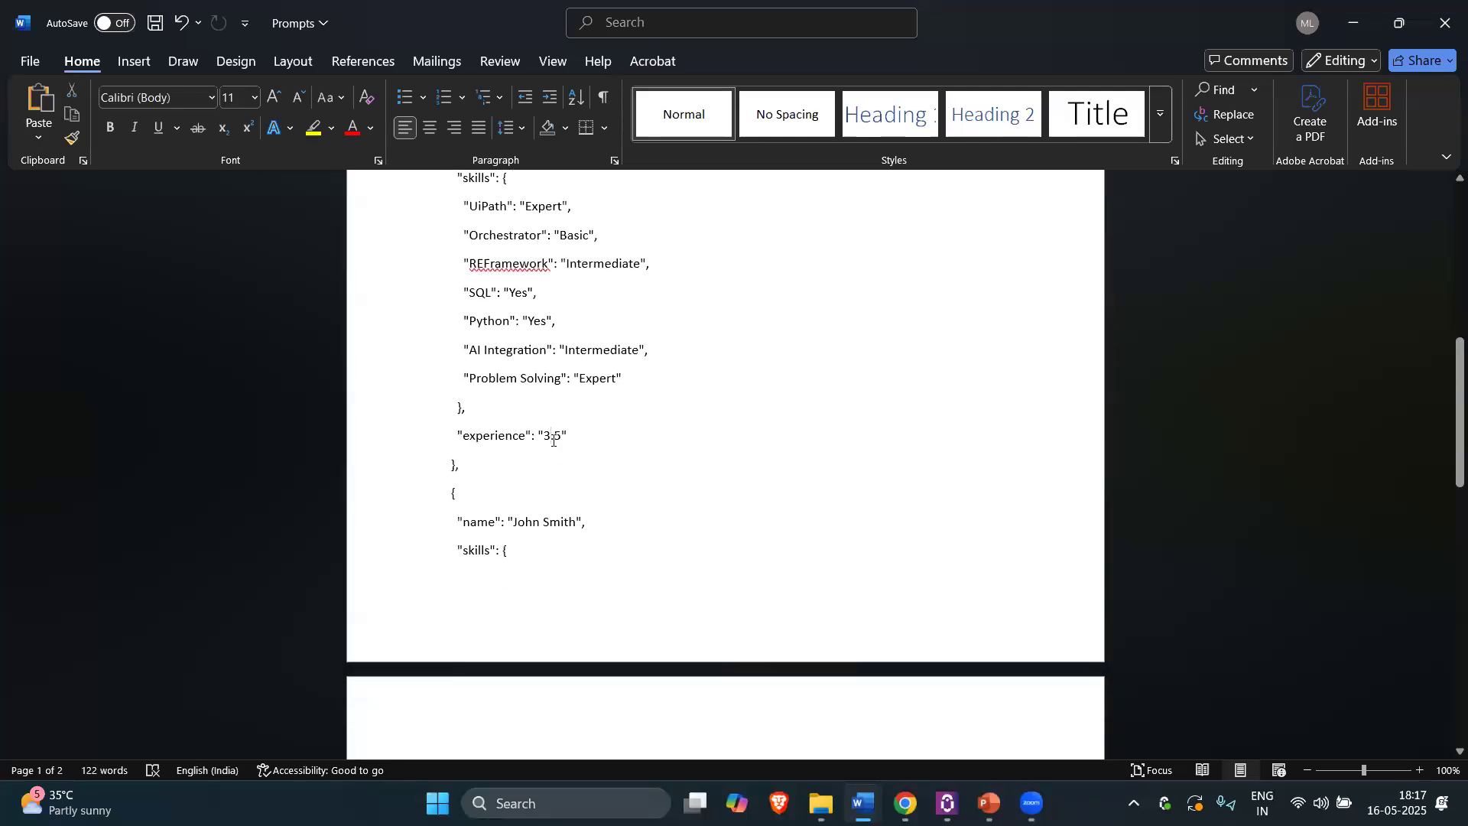
pyautogui.scroll(-7, 553, 441)
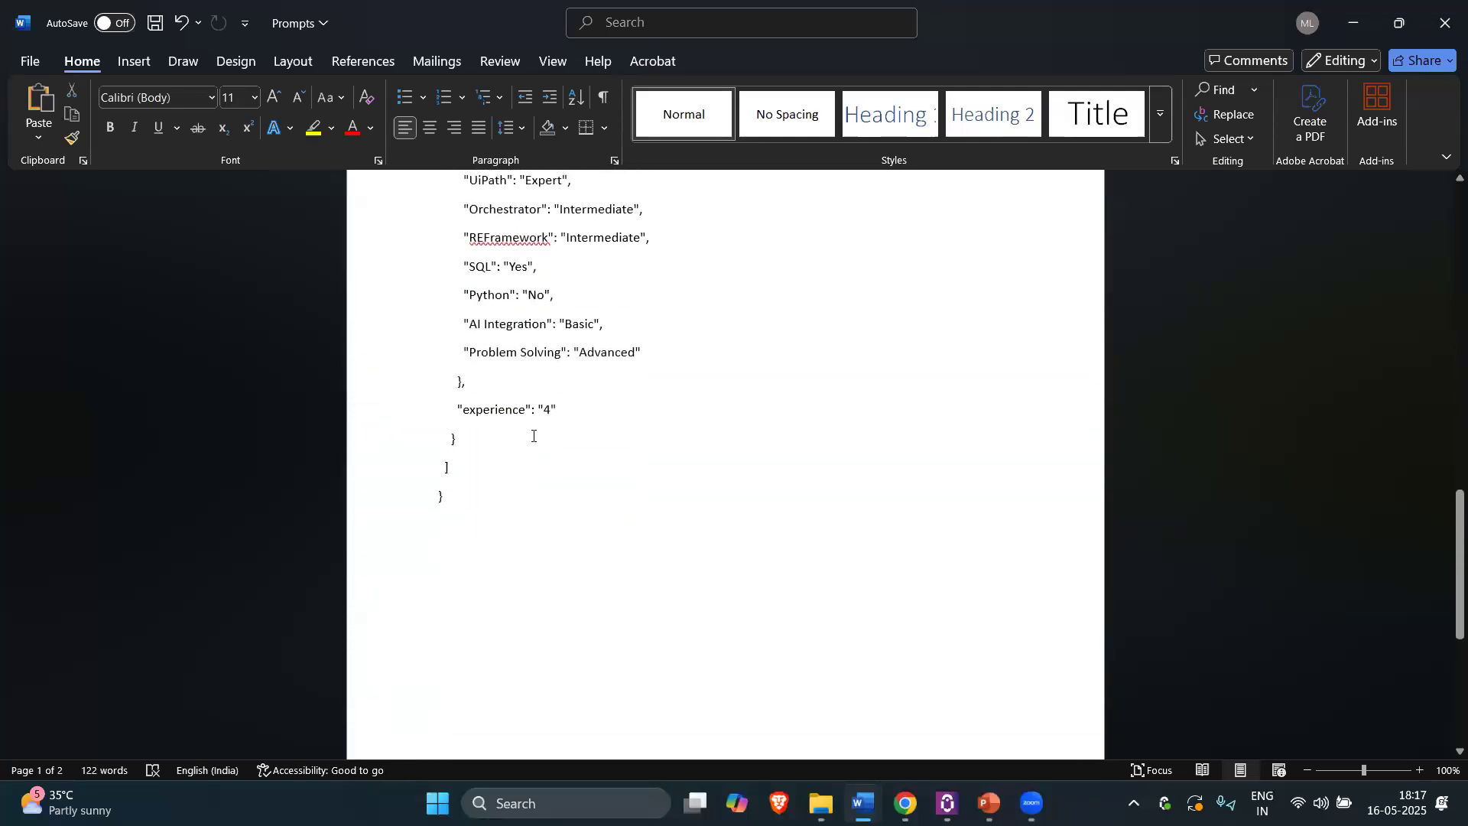
pyautogui.scroll(1, 533, 436)
pyautogui.scroll(5, 484, 404)
pyautogui.moveTo(485, 407); pyautogui.dragTo(435, 402)
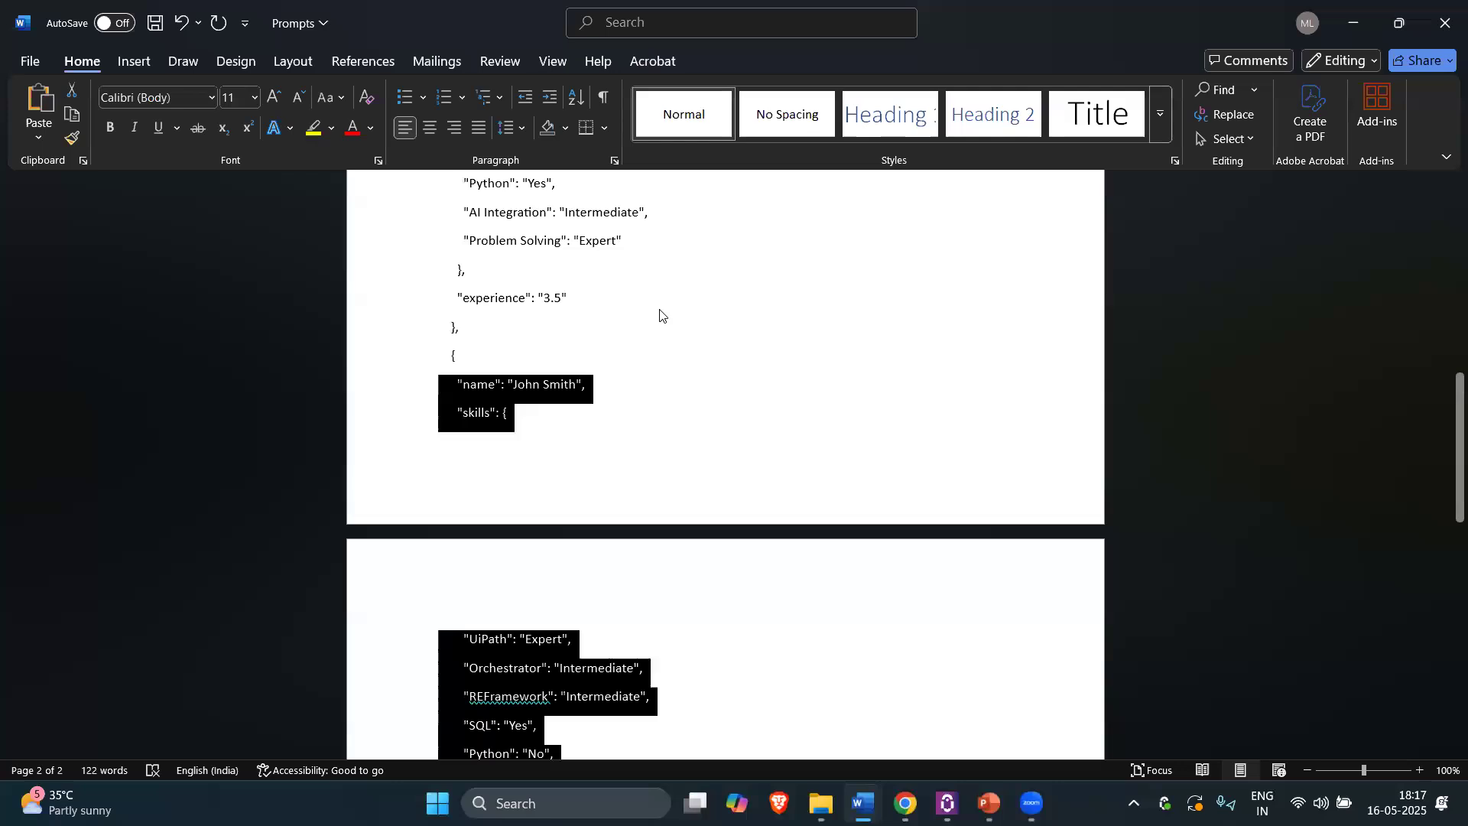
pyautogui.hotkey('alt', 'Tab')
pyautogui.click(419, 186)
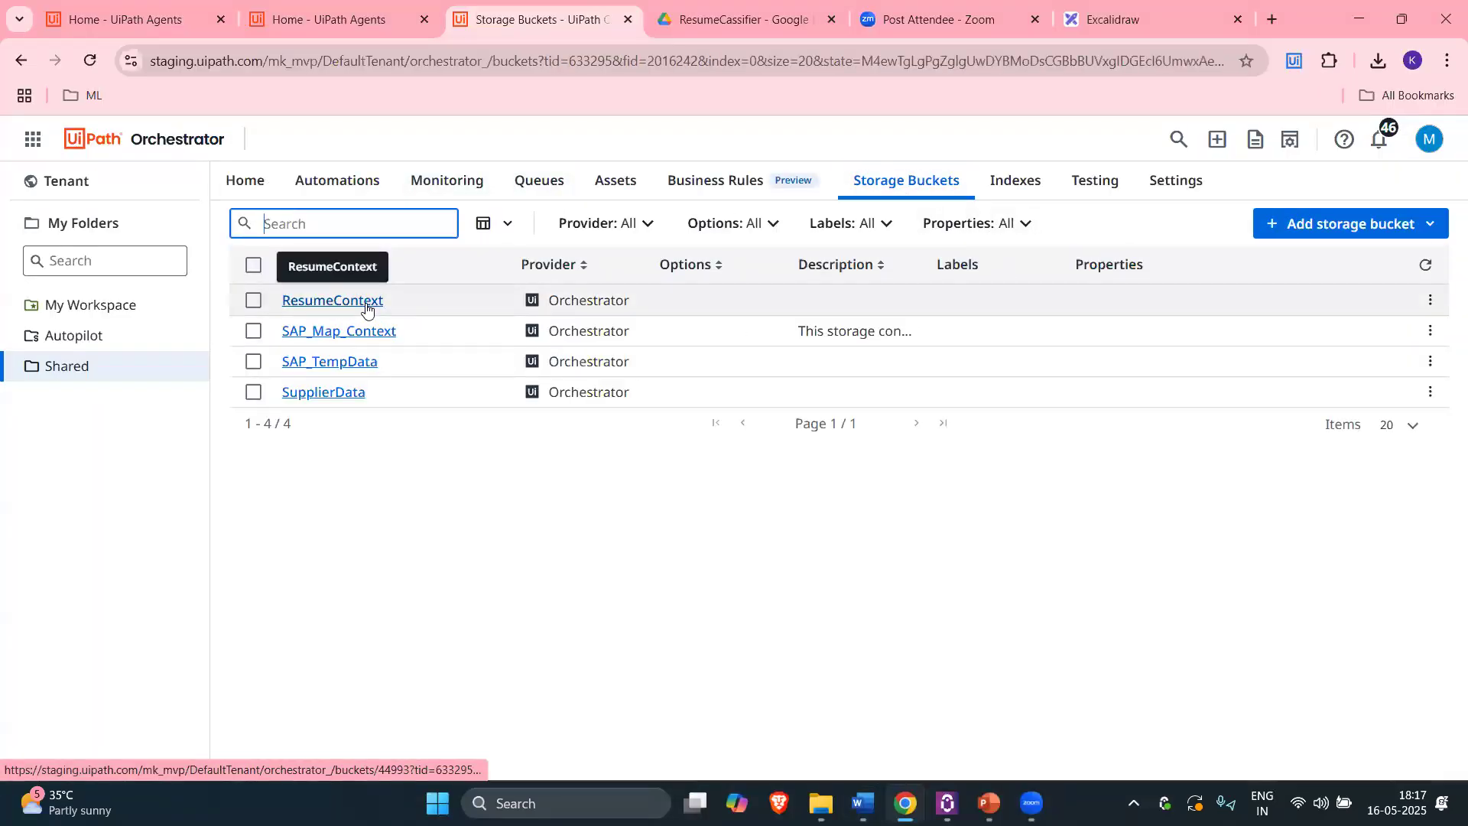
# Step: Add a blank entry under the agent's Contexts, then go to Orchestrator's Indexes page
pyautogui.click(360, 19)
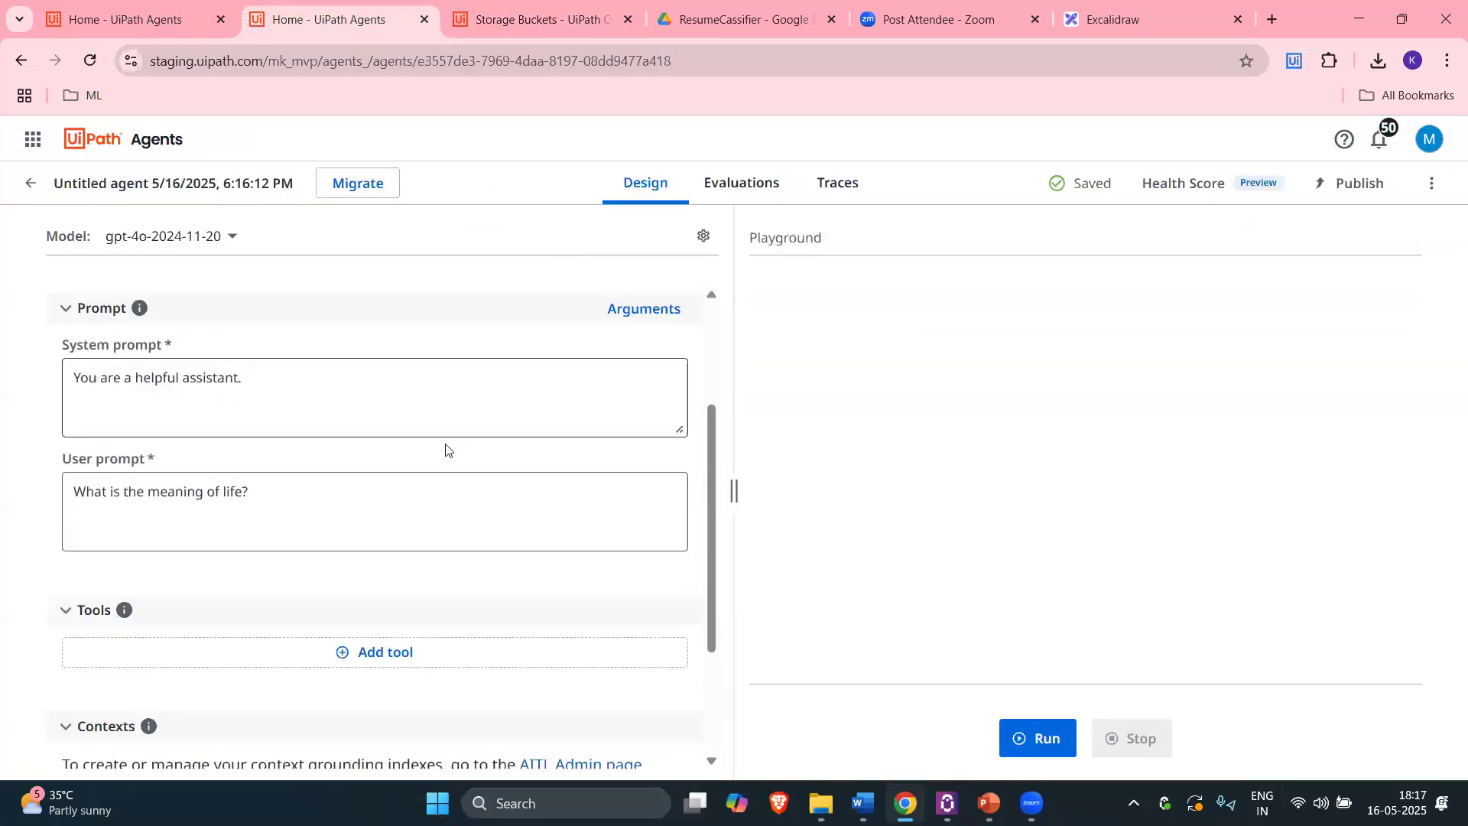
pyautogui.scroll(-3, 446, 450)
pyautogui.click(394, 616)
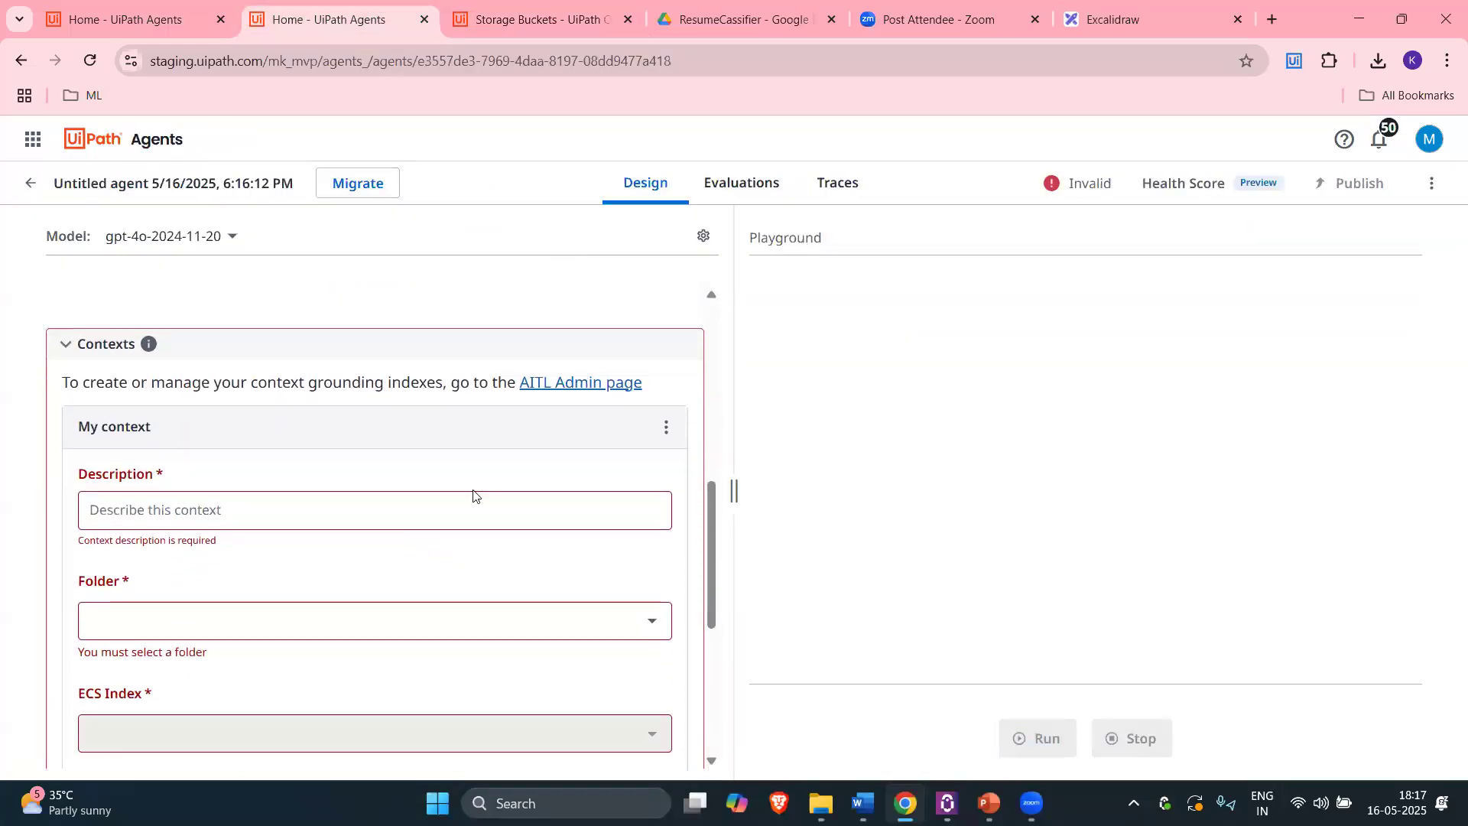
pyautogui.click(536, 19)
pyautogui.click(991, 186)
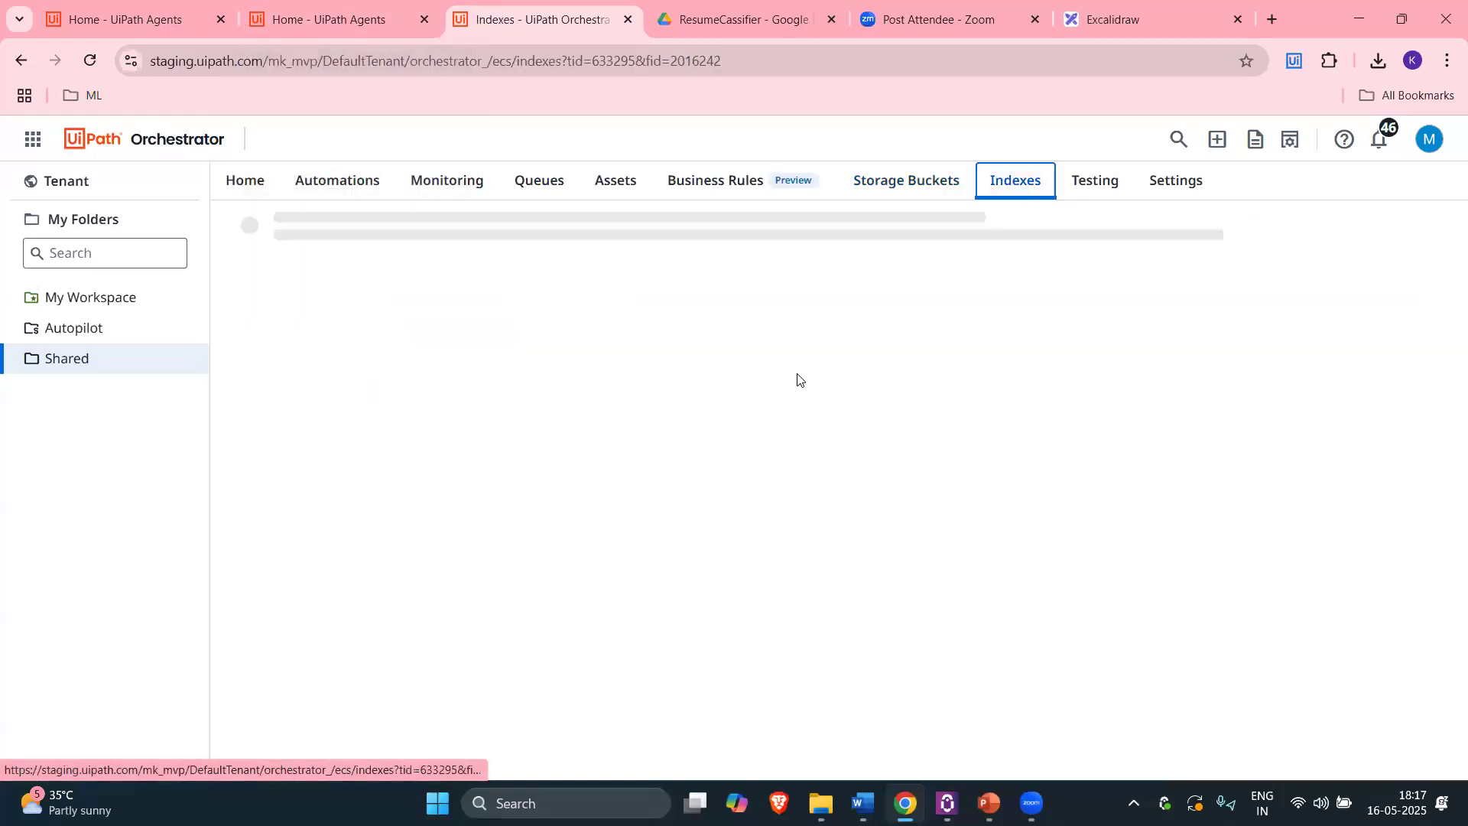
# Step: Start a new index with a storage bucket source in the Shared folder and browse the buckets
pyautogui.click(1392, 280)
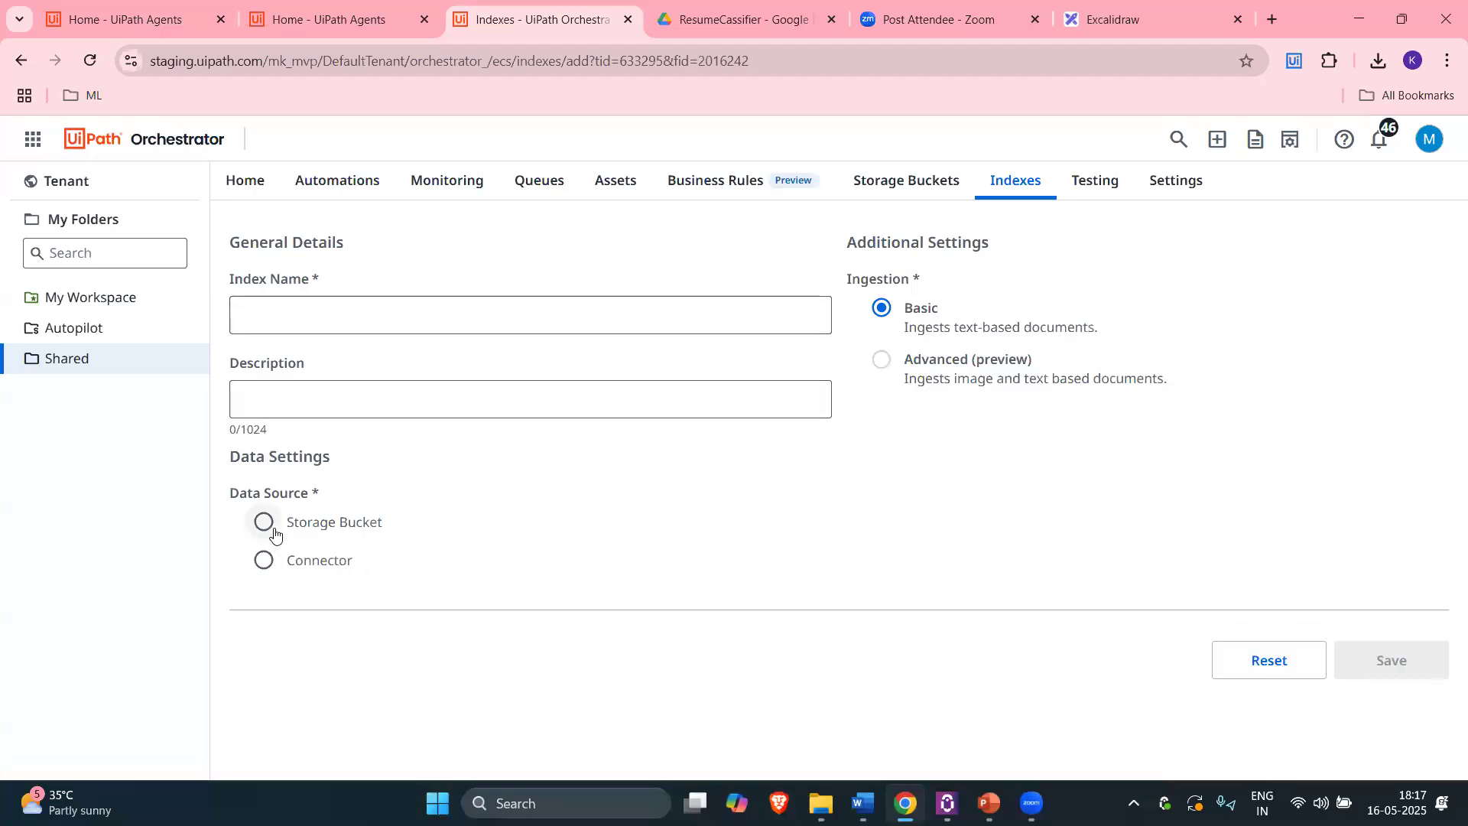
pyautogui.click(274, 535)
pyautogui.click(645, 640)
pyautogui.click(295, 727)
pyautogui.scroll(-1, 765, 612)
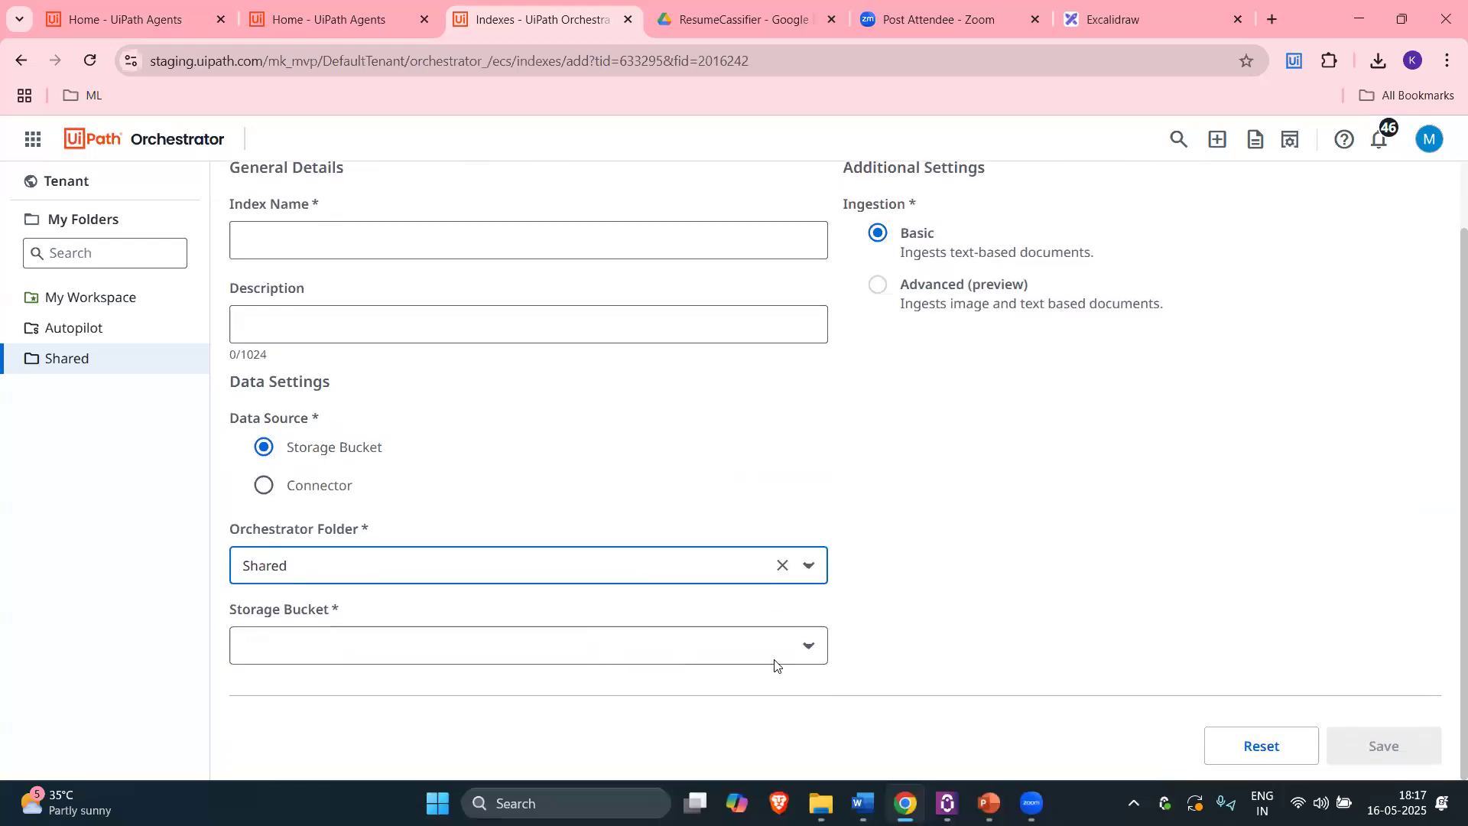
pyautogui.click(803, 650)
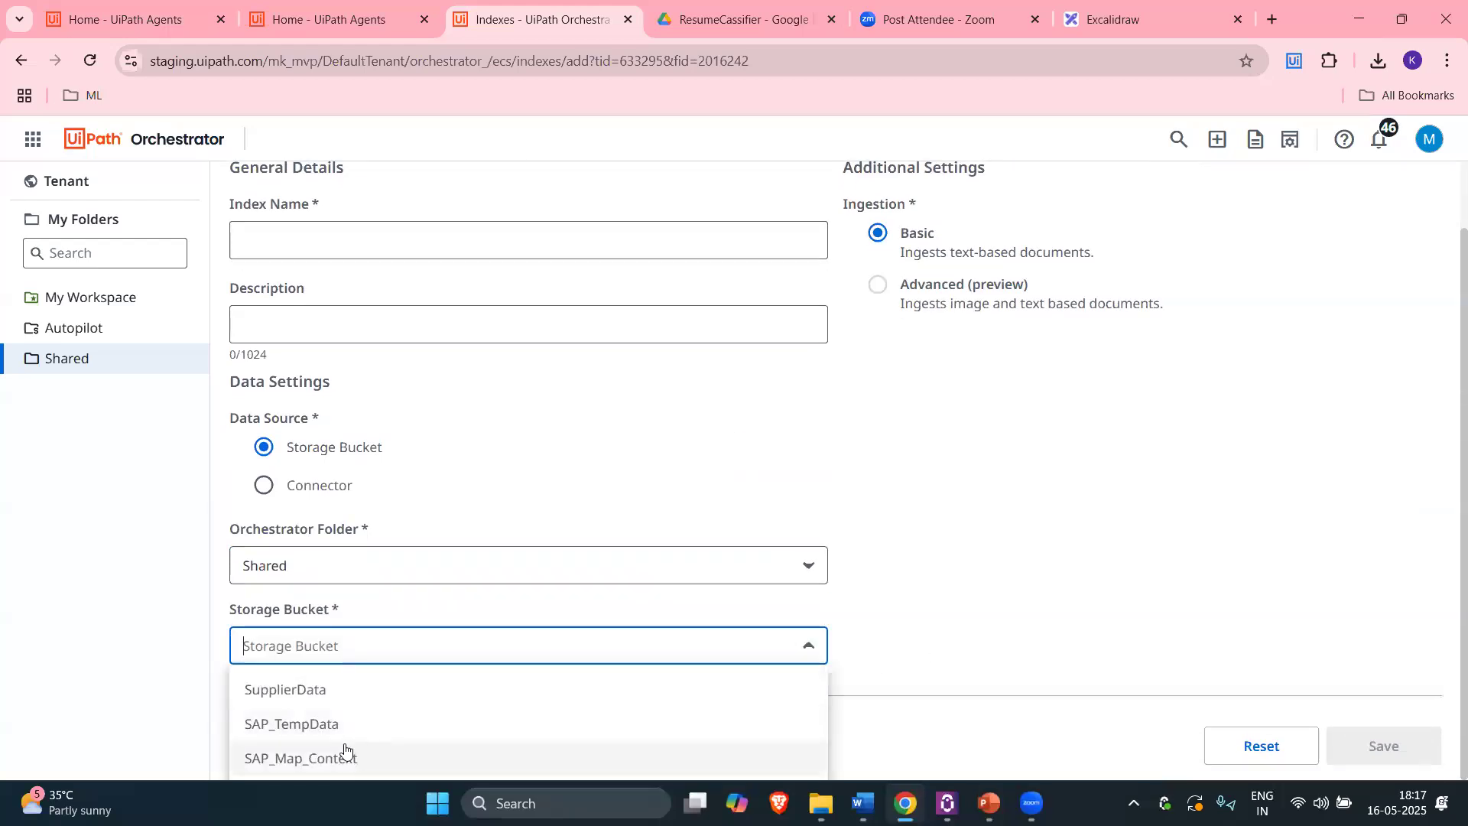
pyautogui.click(1022, 605)
pyautogui.click(1402, 19)
pyautogui.scroll(-2, 879, 502)
pyautogui.click(879, 497)
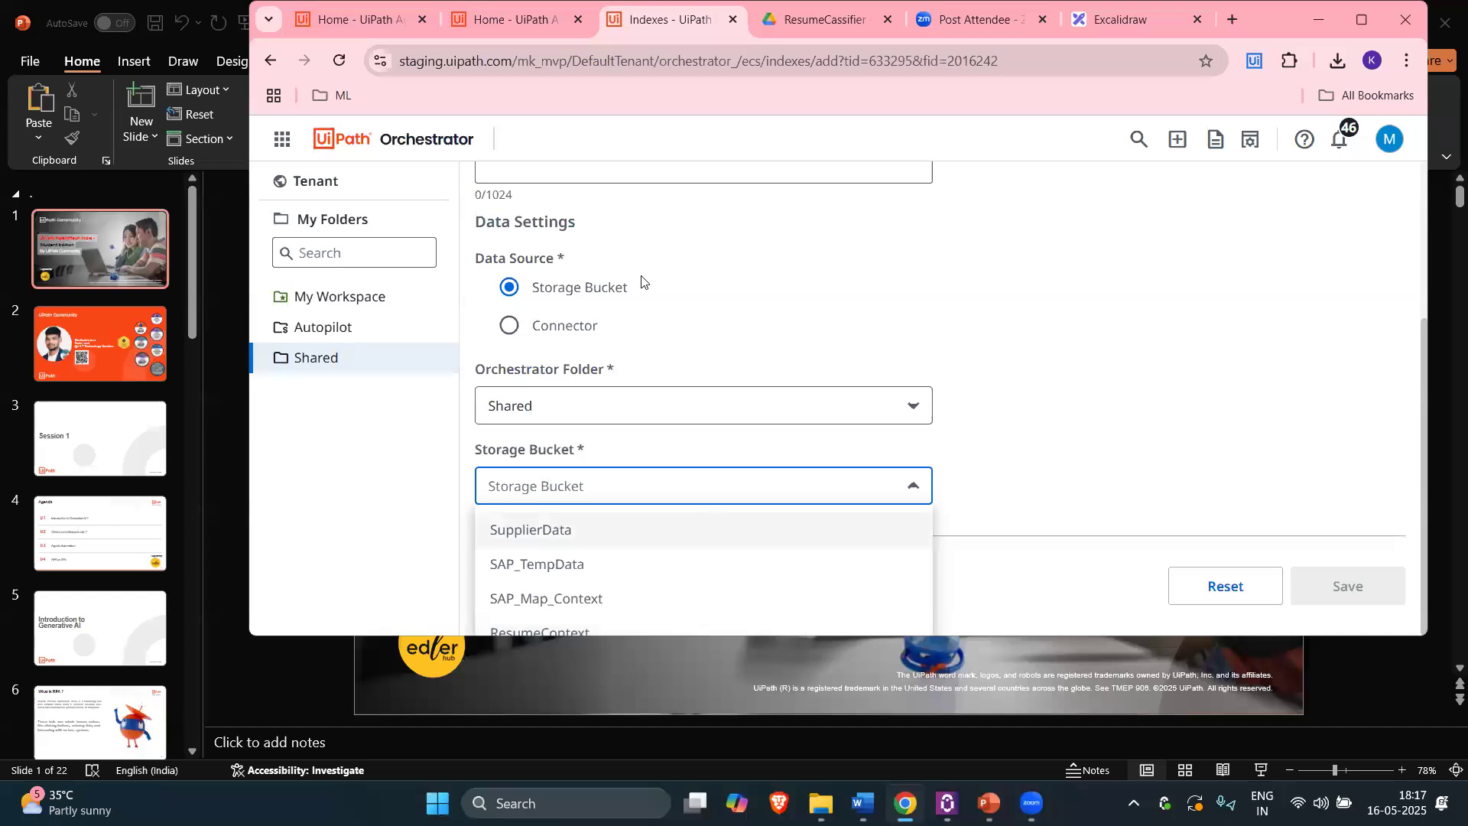
pyautogui.scroll(1, 1316, 337)
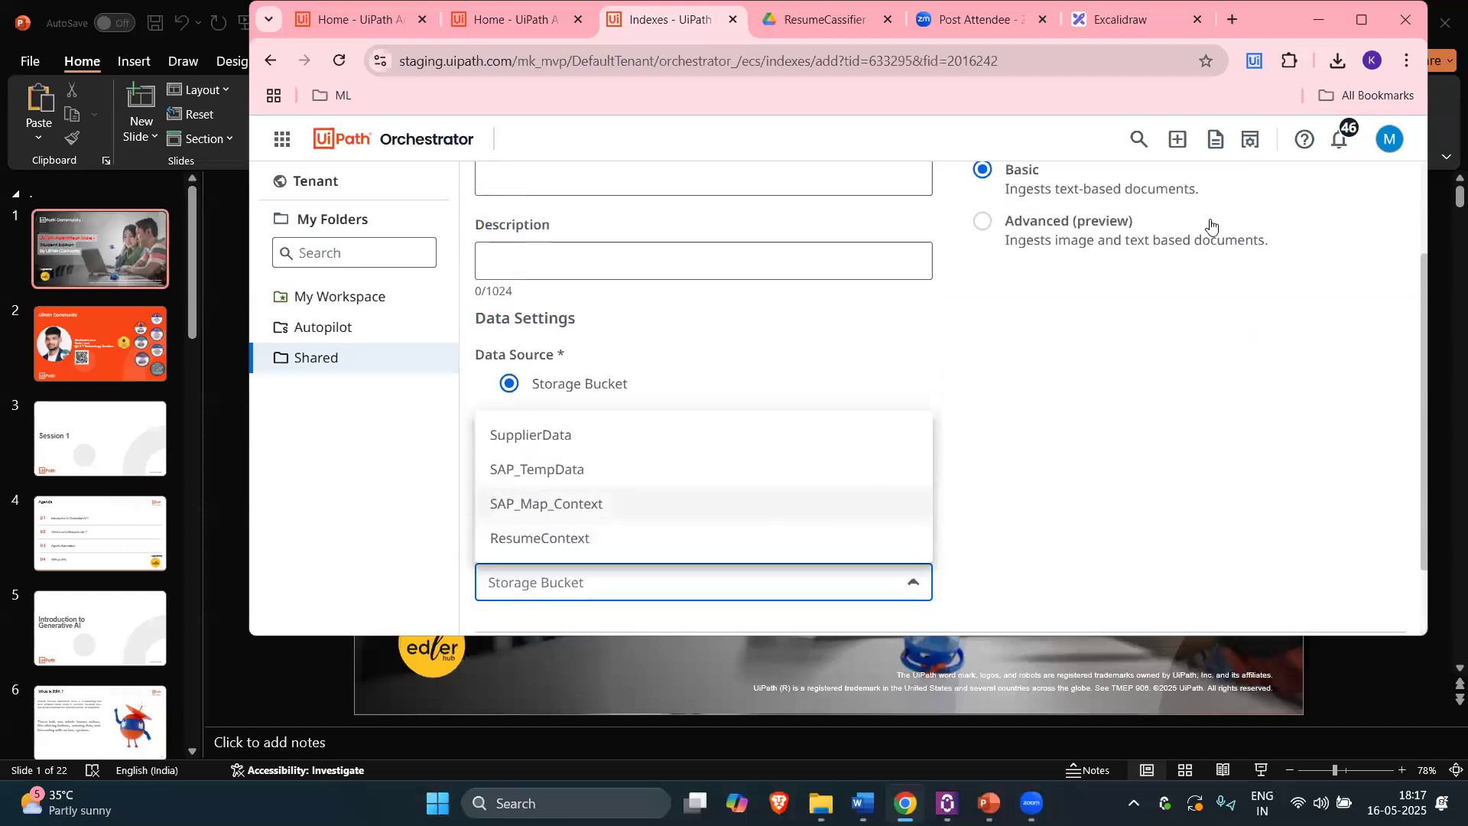
pyautogui.scroll(2, 1209, 222)
# Step: Confirm ResumeContext is in the Indexes list and return to the agent's design page
pyautogui.click(1265, 190)
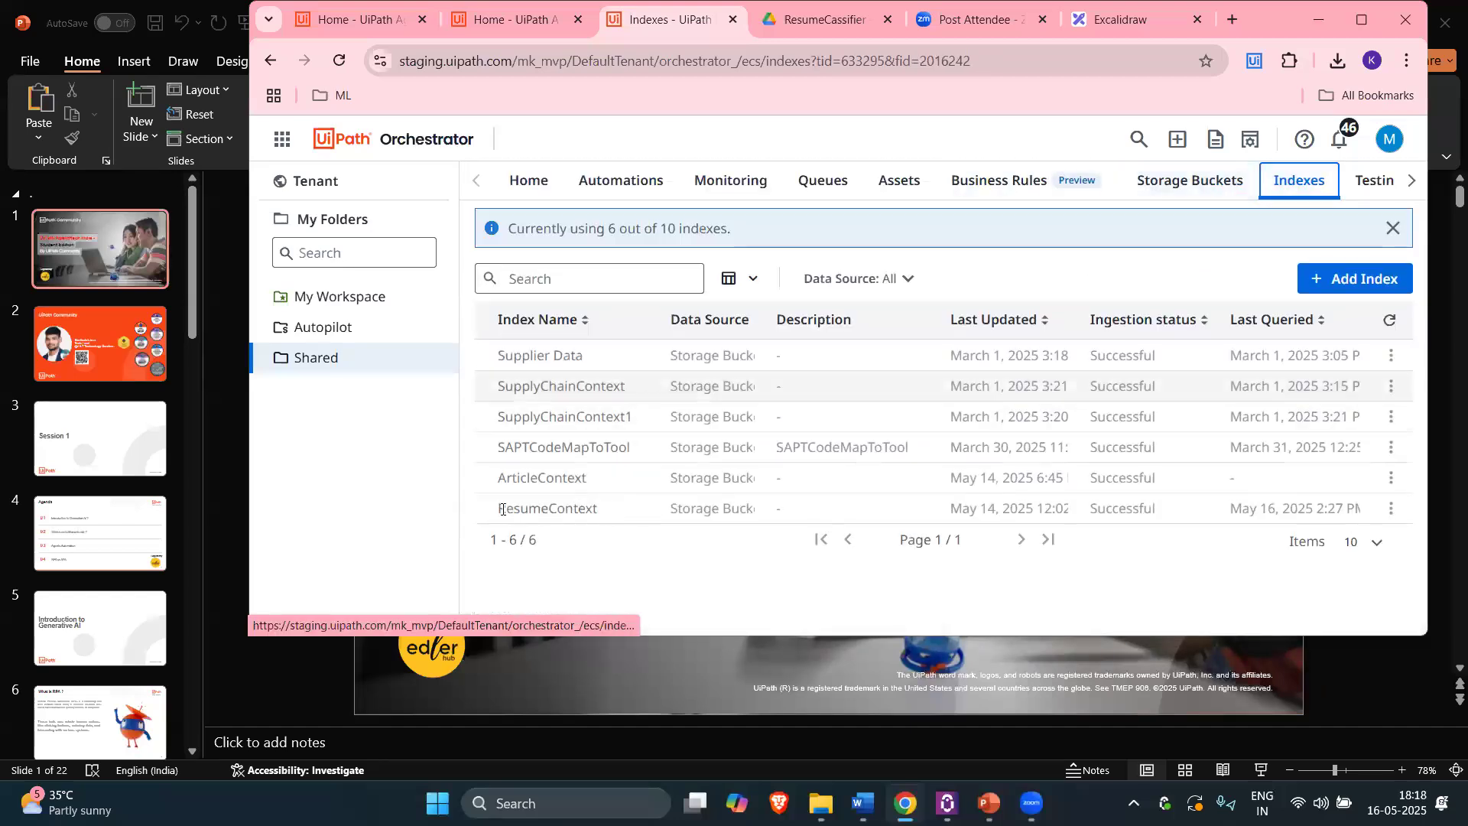
pyautogui.moveTo(599, 508); pyautogui.dragTo(497, 507)
pyautogui.click(841, 386)
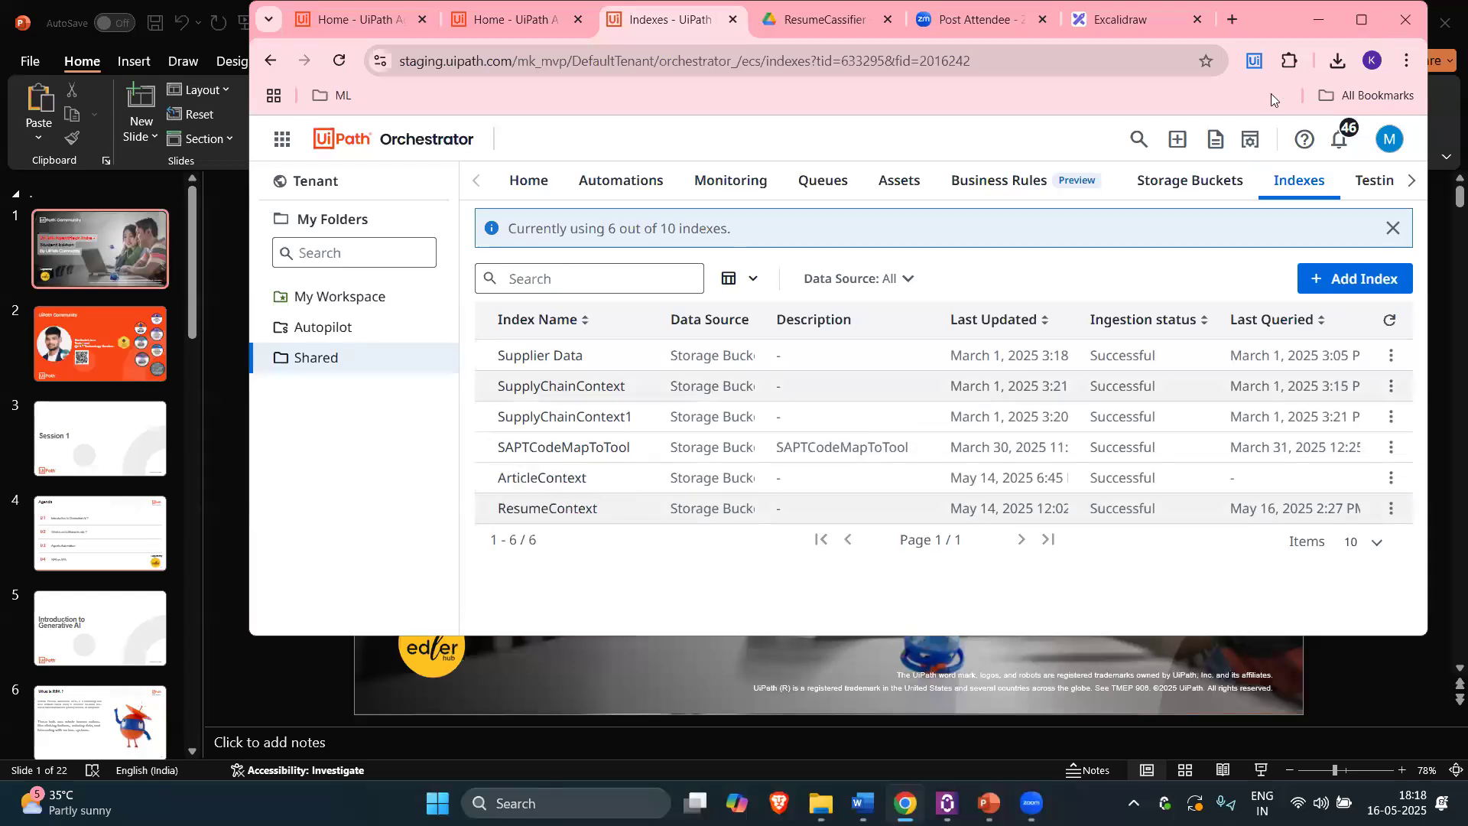
pyautogui.click(1362, 19)
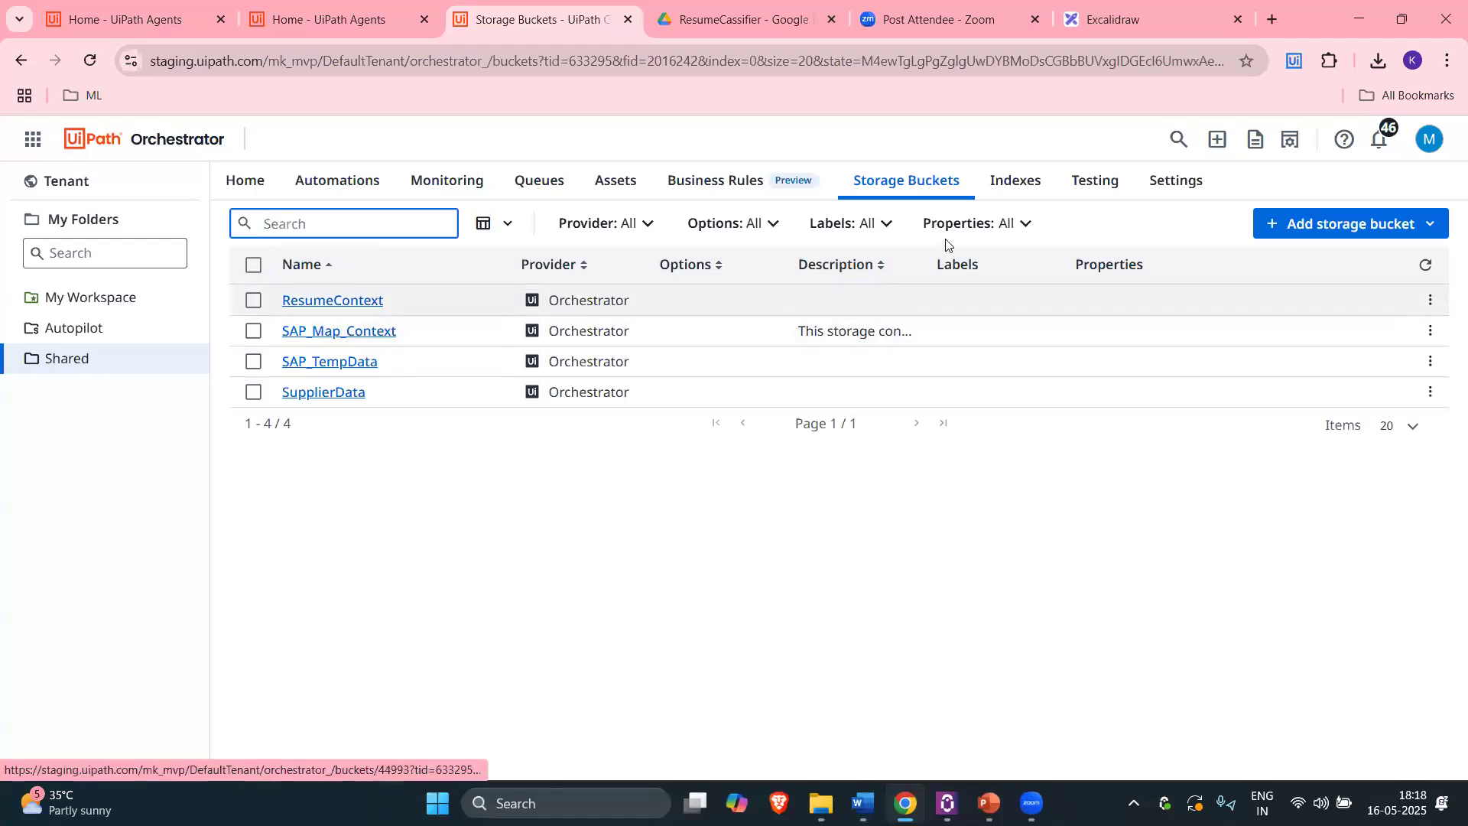
pyautogui.click(1001, 177)
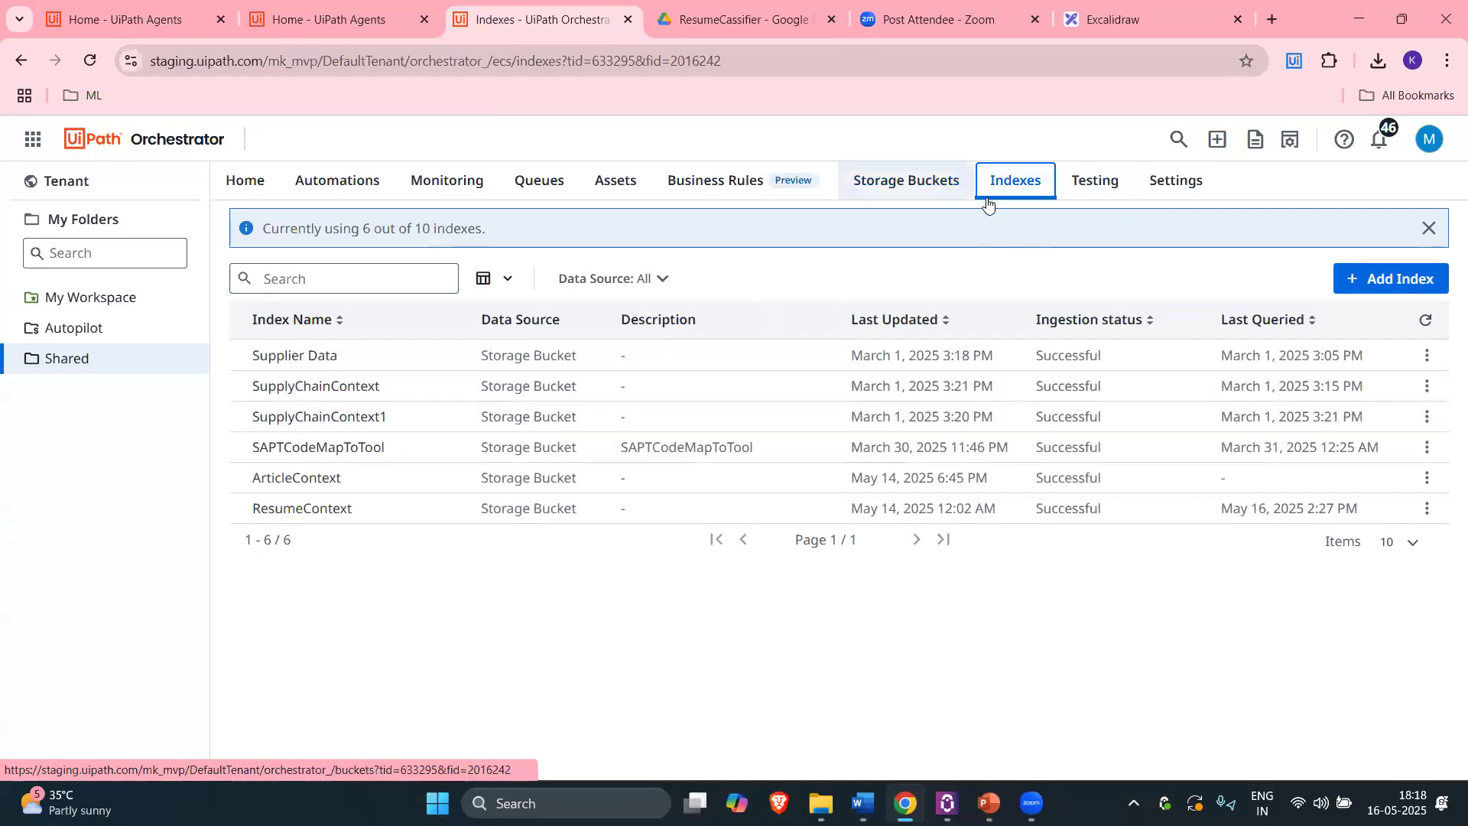
pyautogui.click(391, 2)
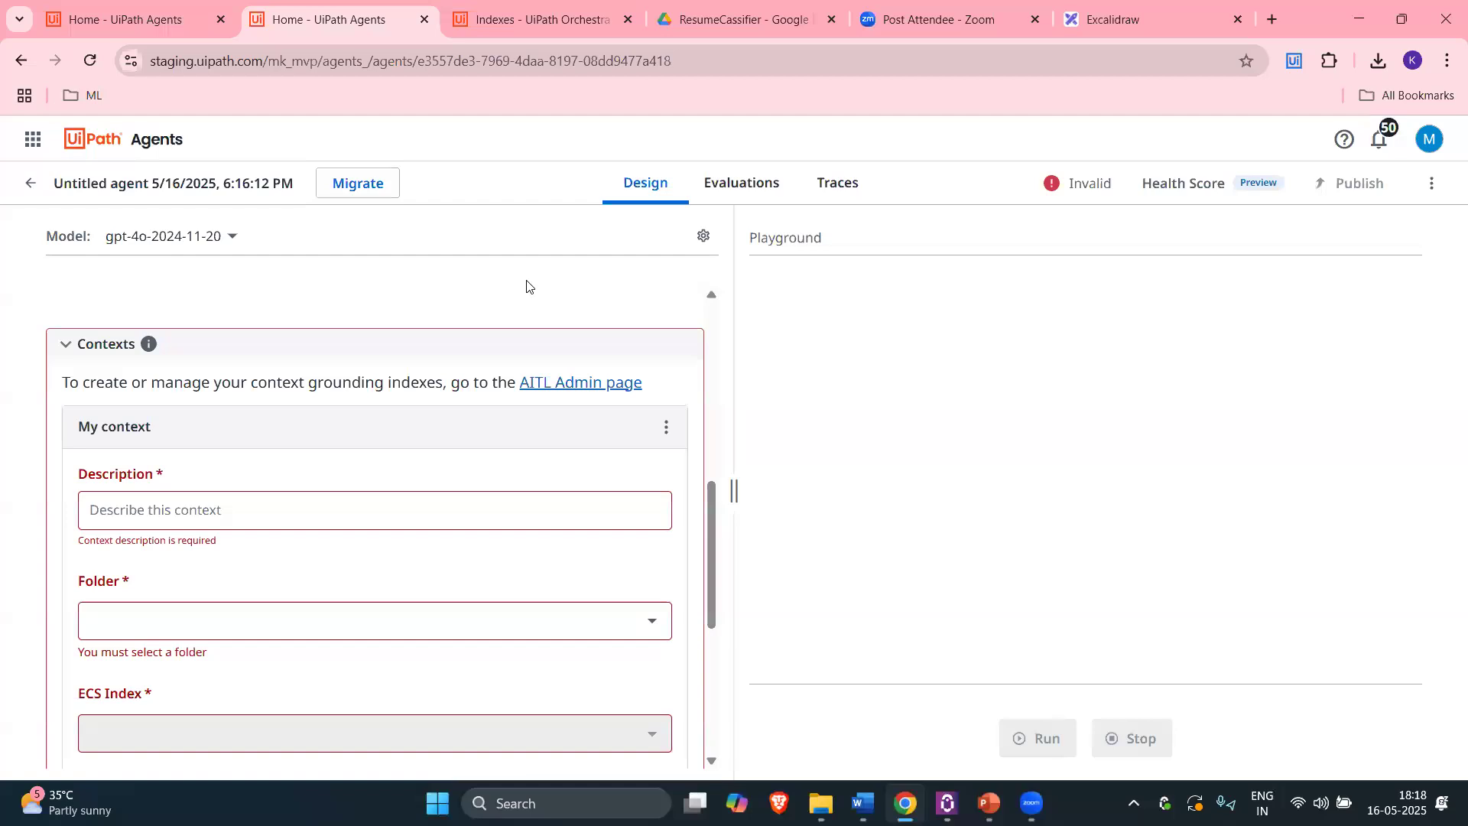
# Step: Rename the agent to ResumeClassifier
pyautogui.scroll(10, 671, 394)
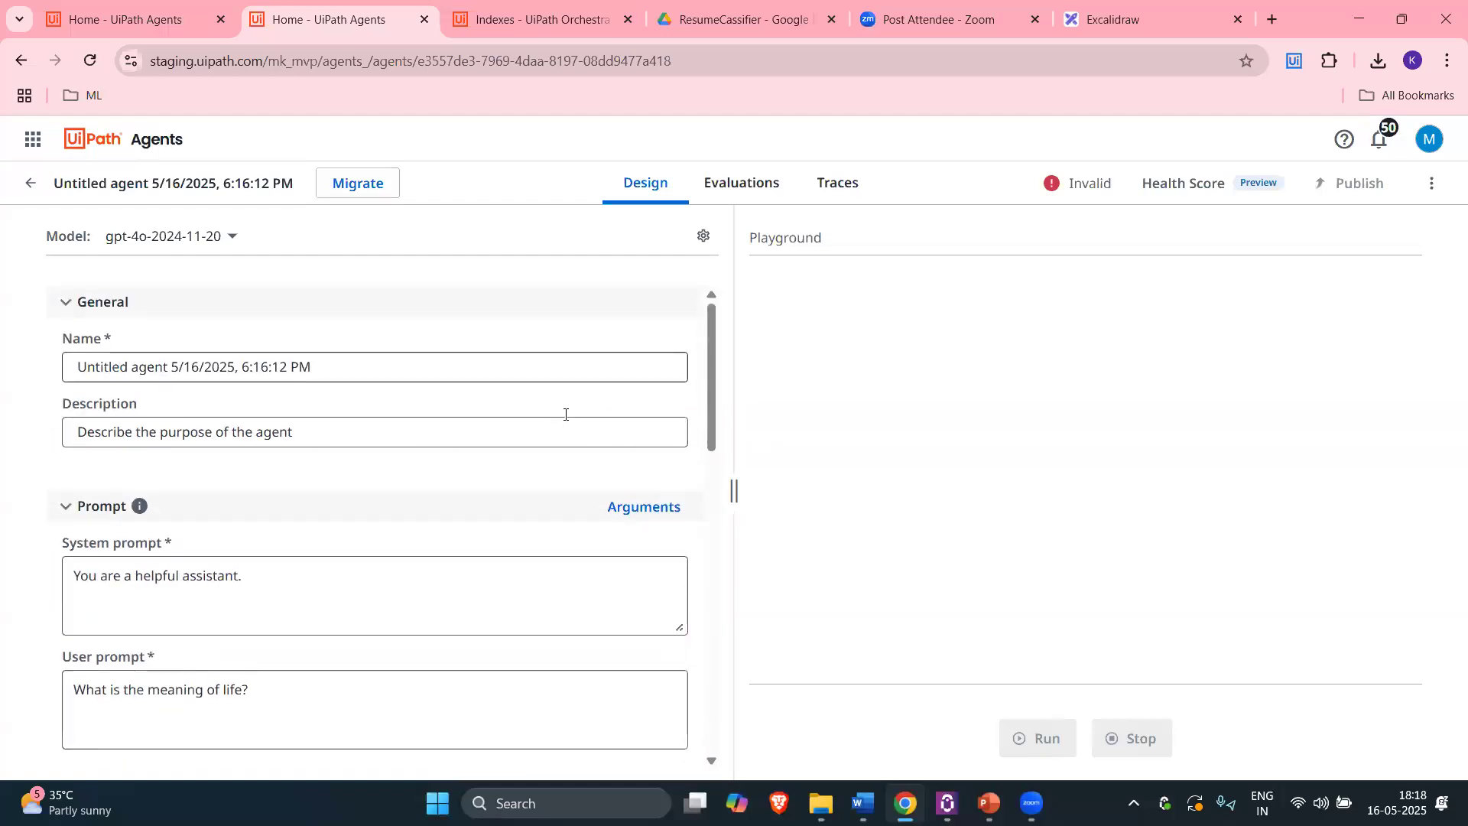
pyautogui.tripleClick(358, 356)
pyautogui.write('R')
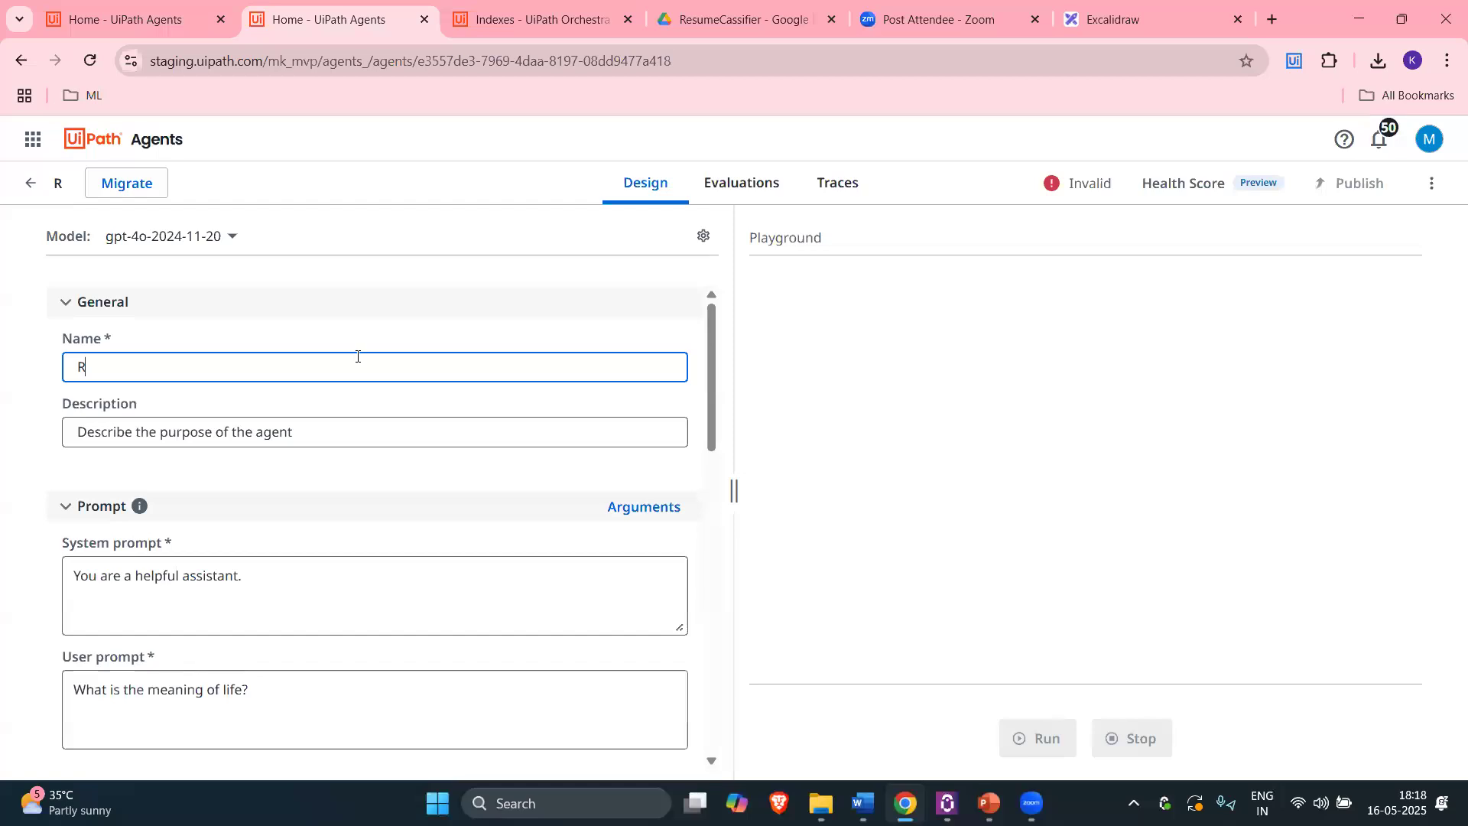
pyautogui.write('esumeCl')
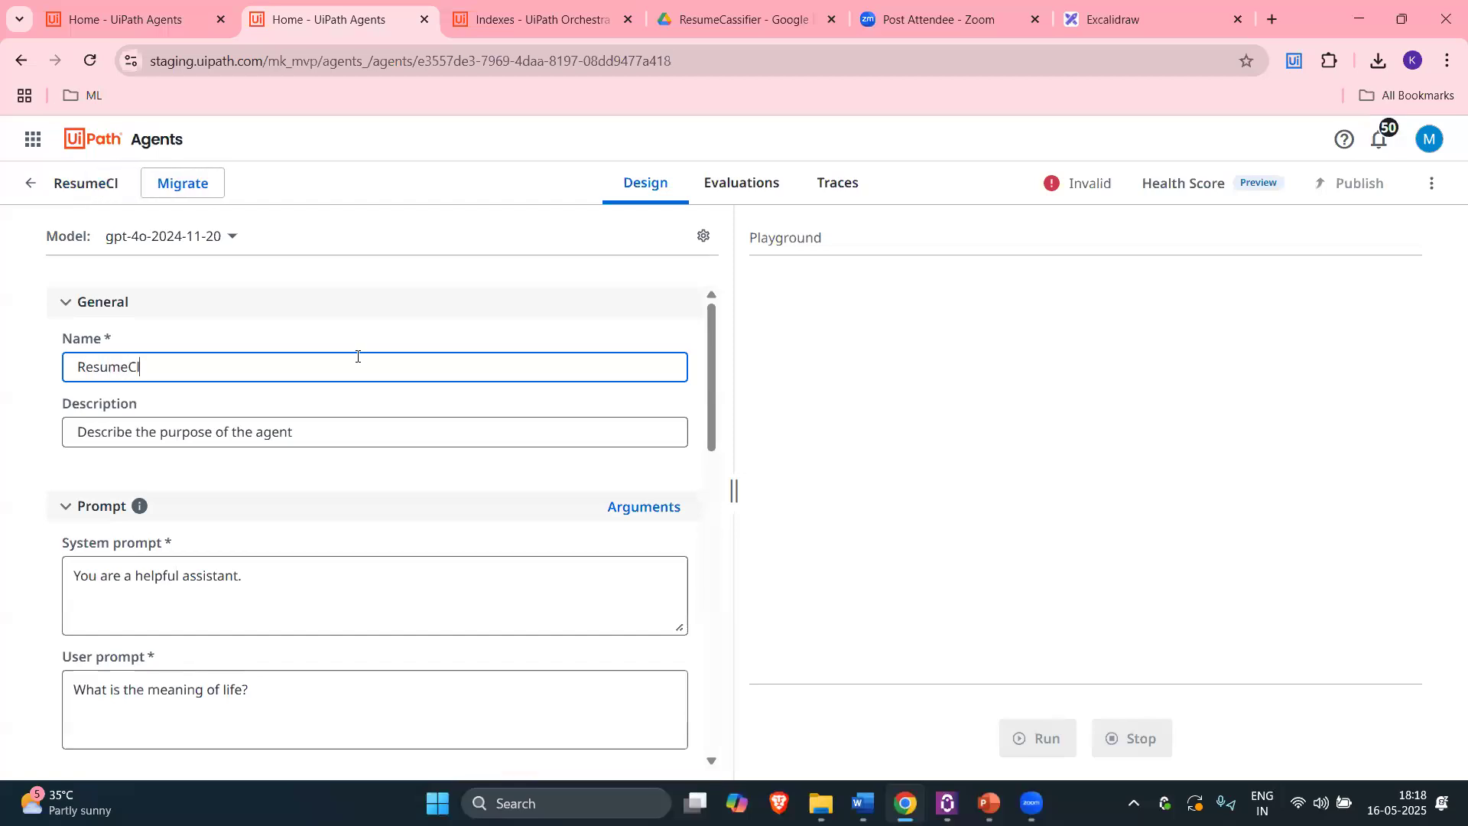
pyautogui.write('assifier')
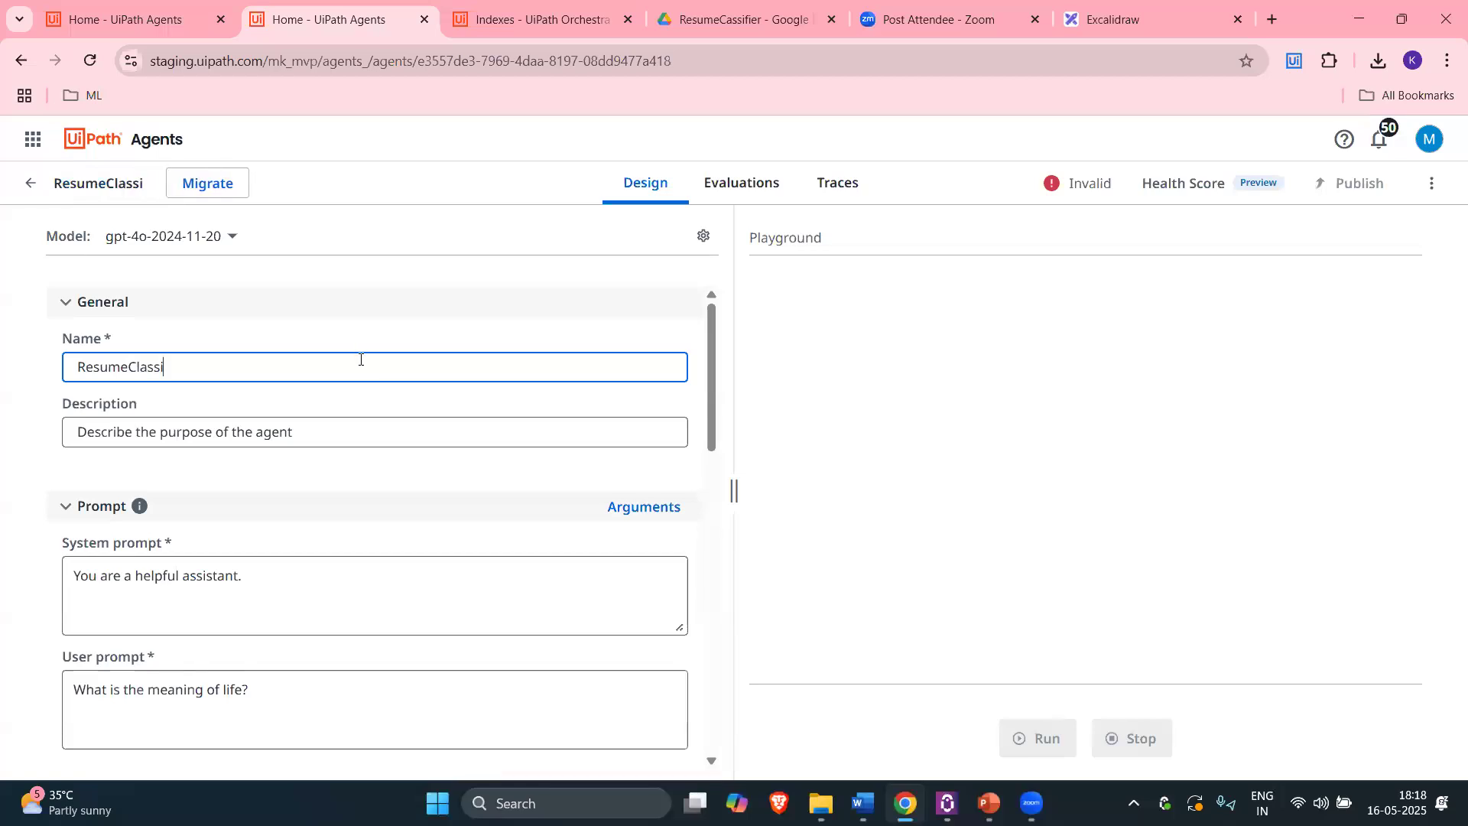
# Step: Set the description to 'To classify the provided resume text.'
pyautogui.click(338, 426)
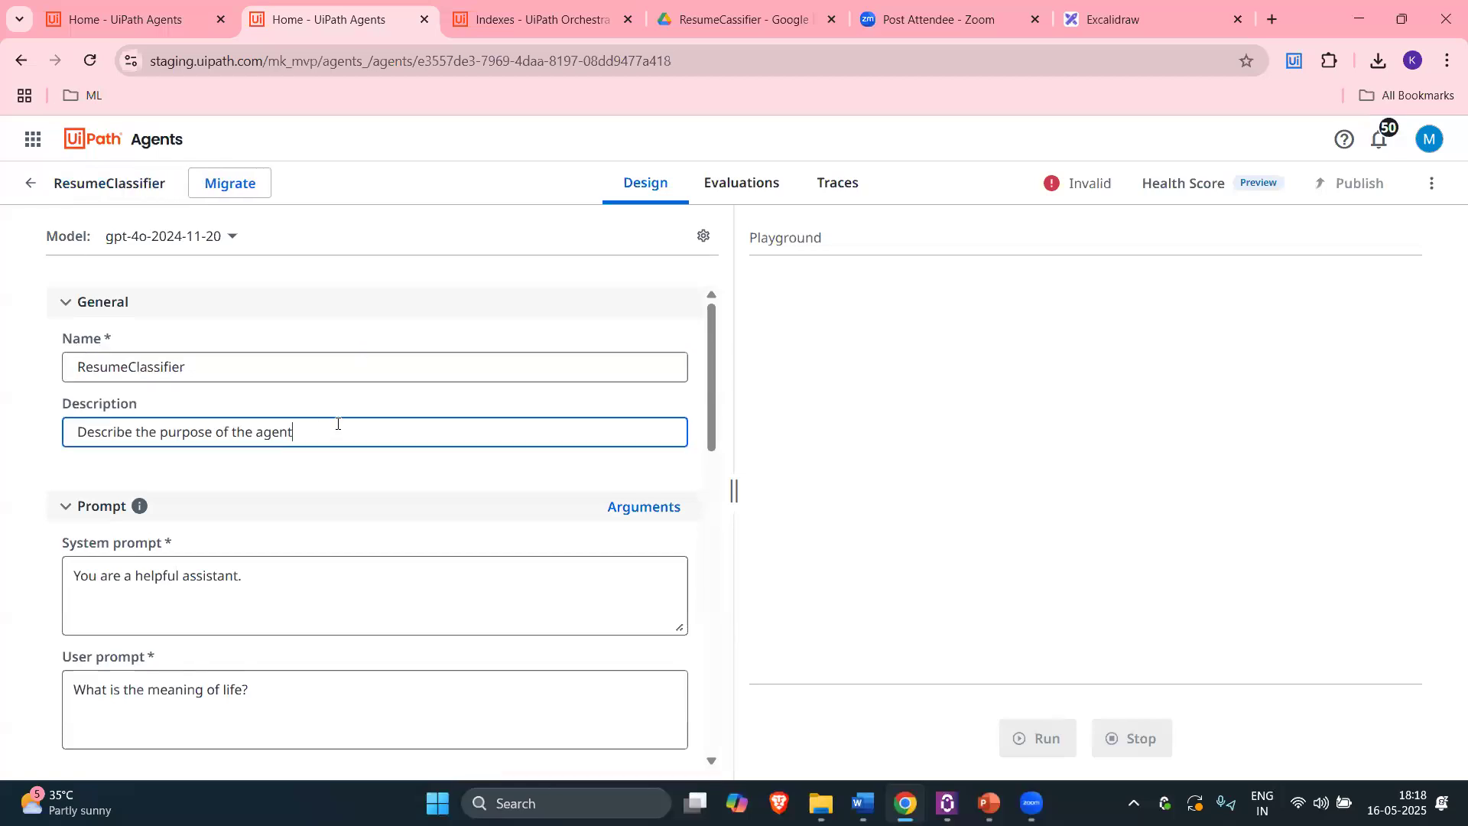
pyautogui.hotkey('ctrl', 'a')
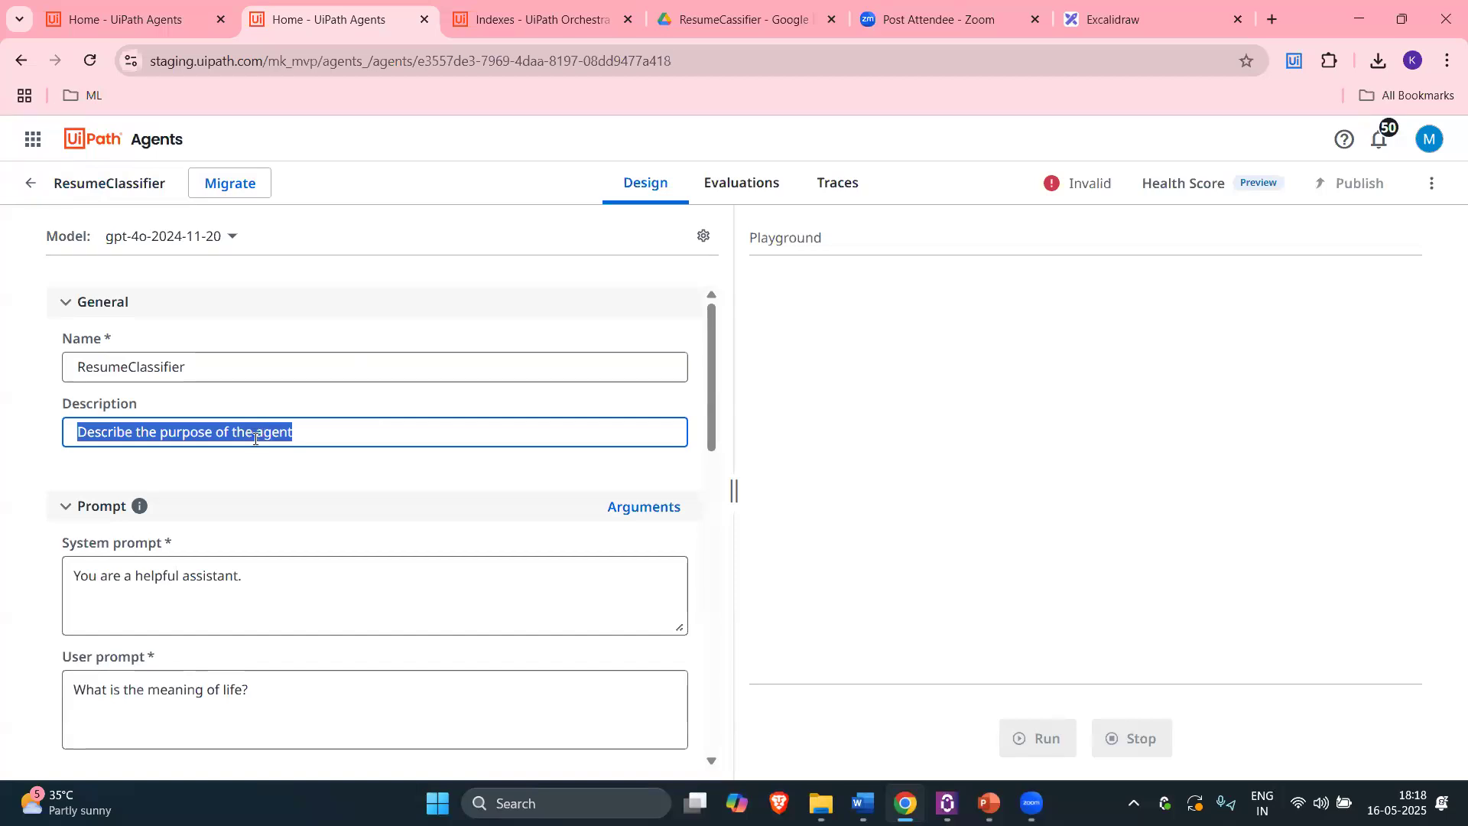
pyautogui.write('To classfi')
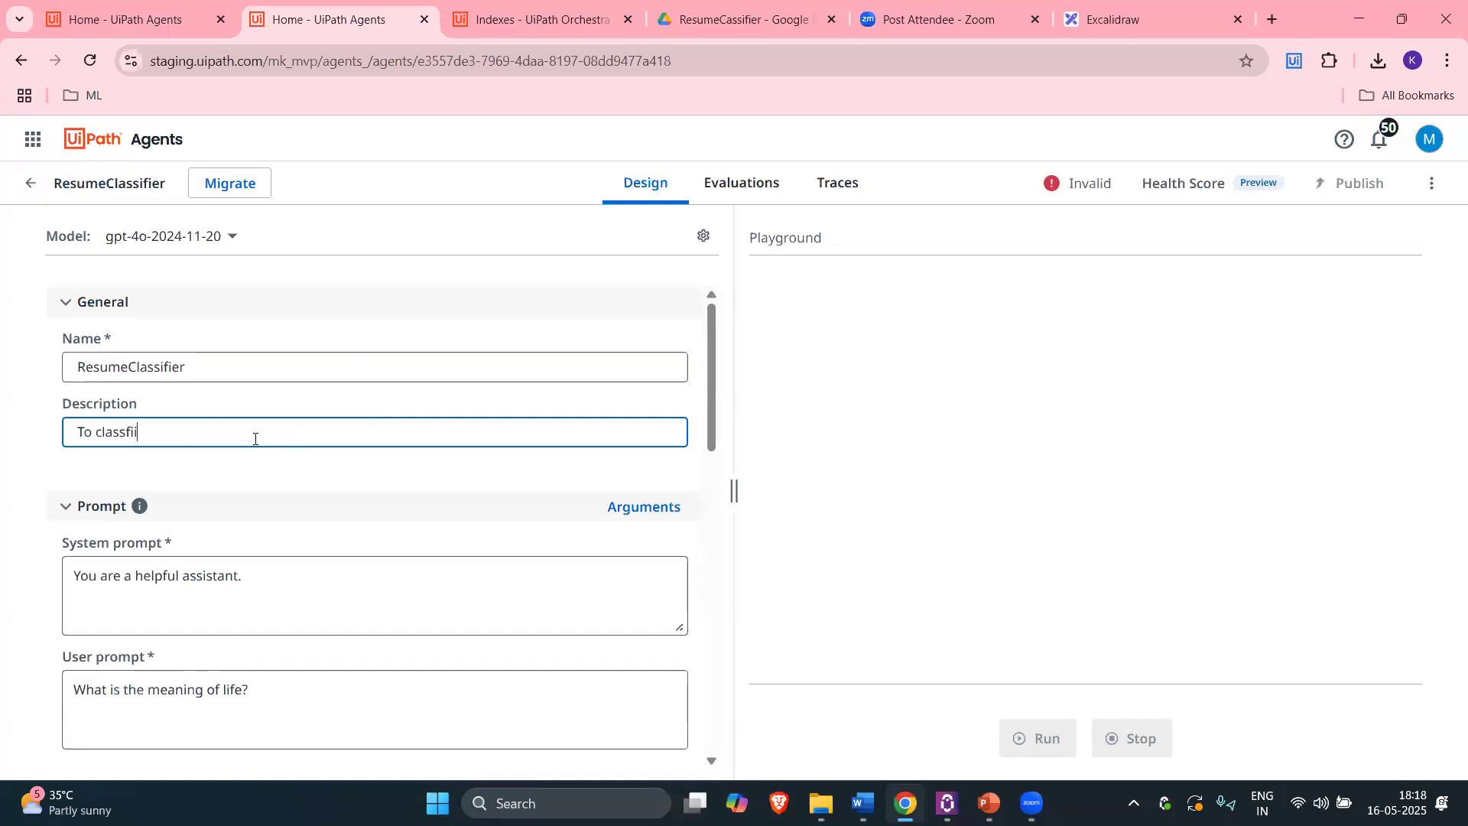
pyautogui.press('BackSpace')
pyautogui.press('BackSpace')
pyautogui.write('fy th')
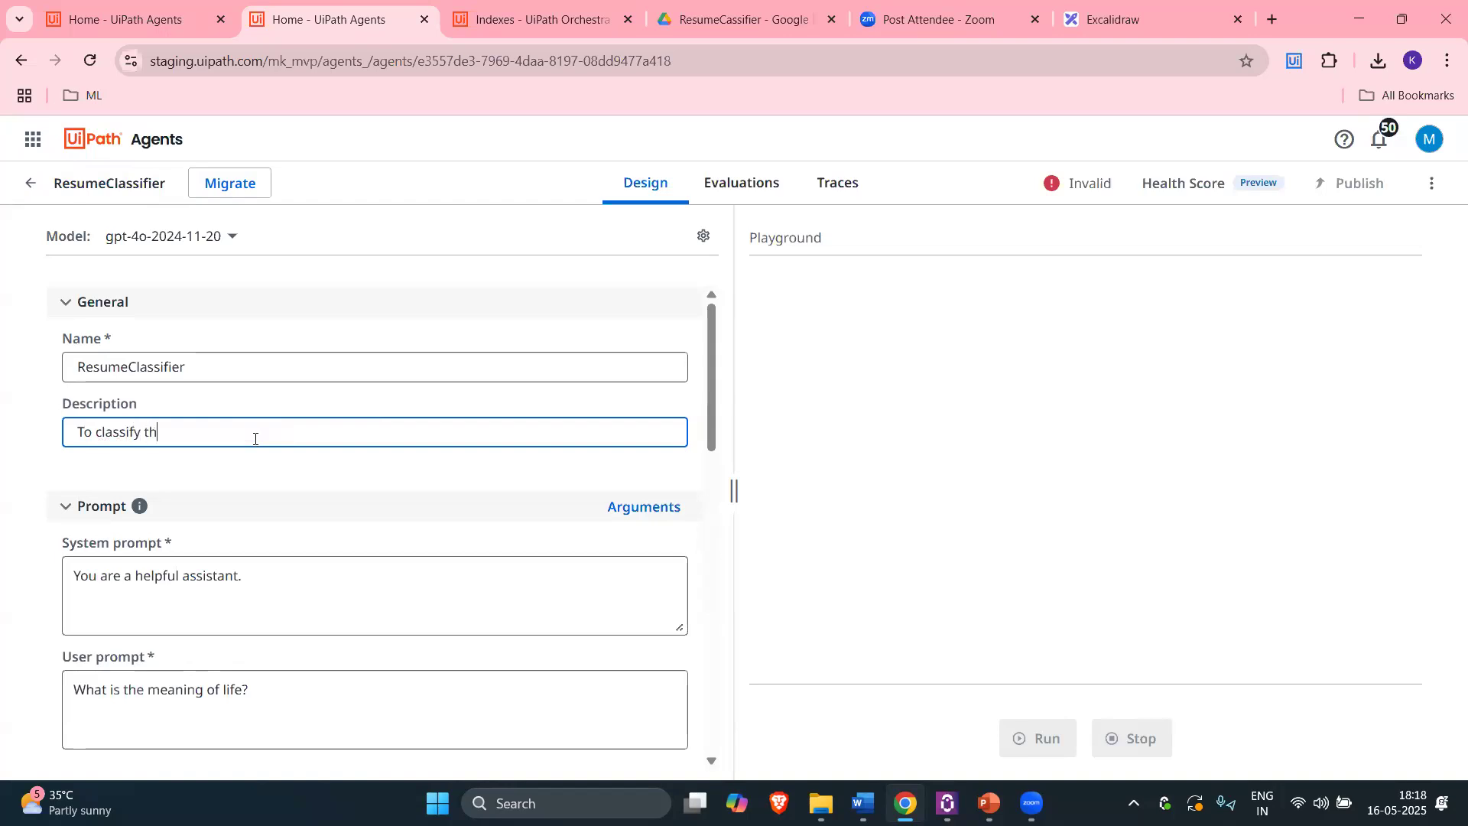
pyautogui.write('e provided ')
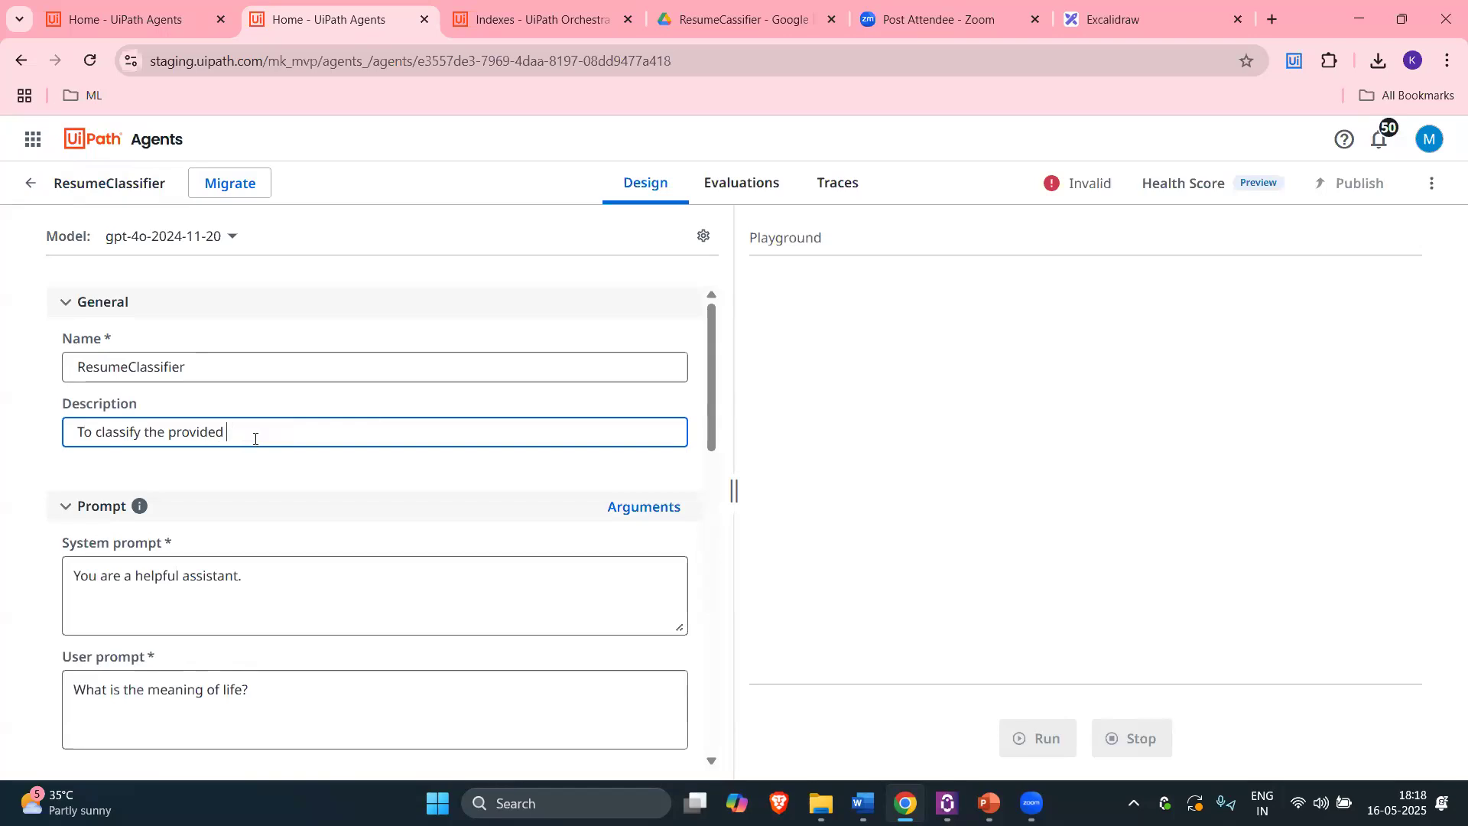
pyautogui.write('aresu')
pyautogui.press('Num_Lock')
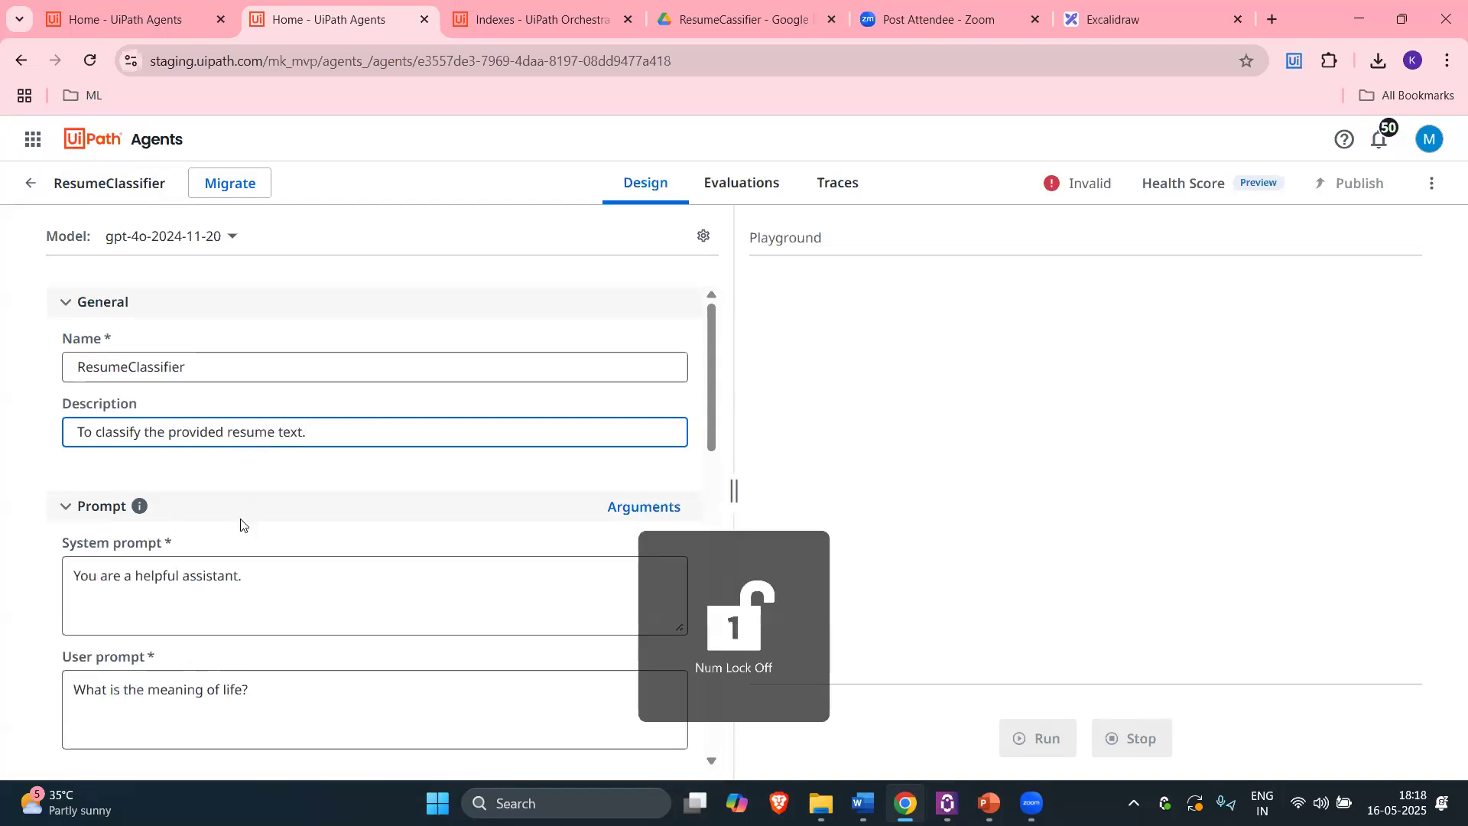
# Step: Select the default system prompt text, then leave the agent editor
pyautogui.scroll(-1, 241, 524)
pyautogui.scroll(-2, 317, 510)
pyautogui.click(295, 432)
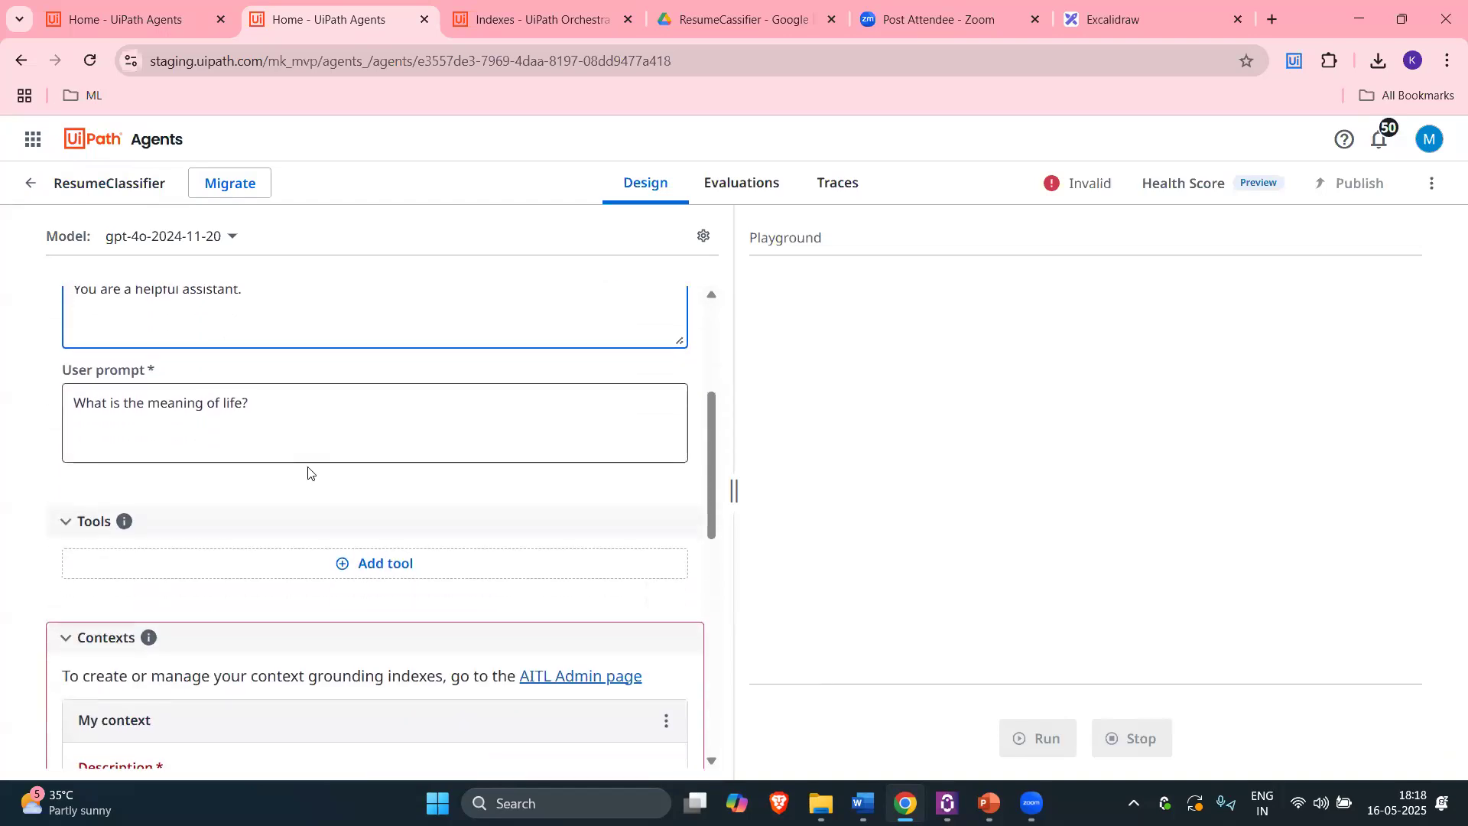
pyautogui.scroll(1, 310, 472)
pyautogui.click(286, 405)
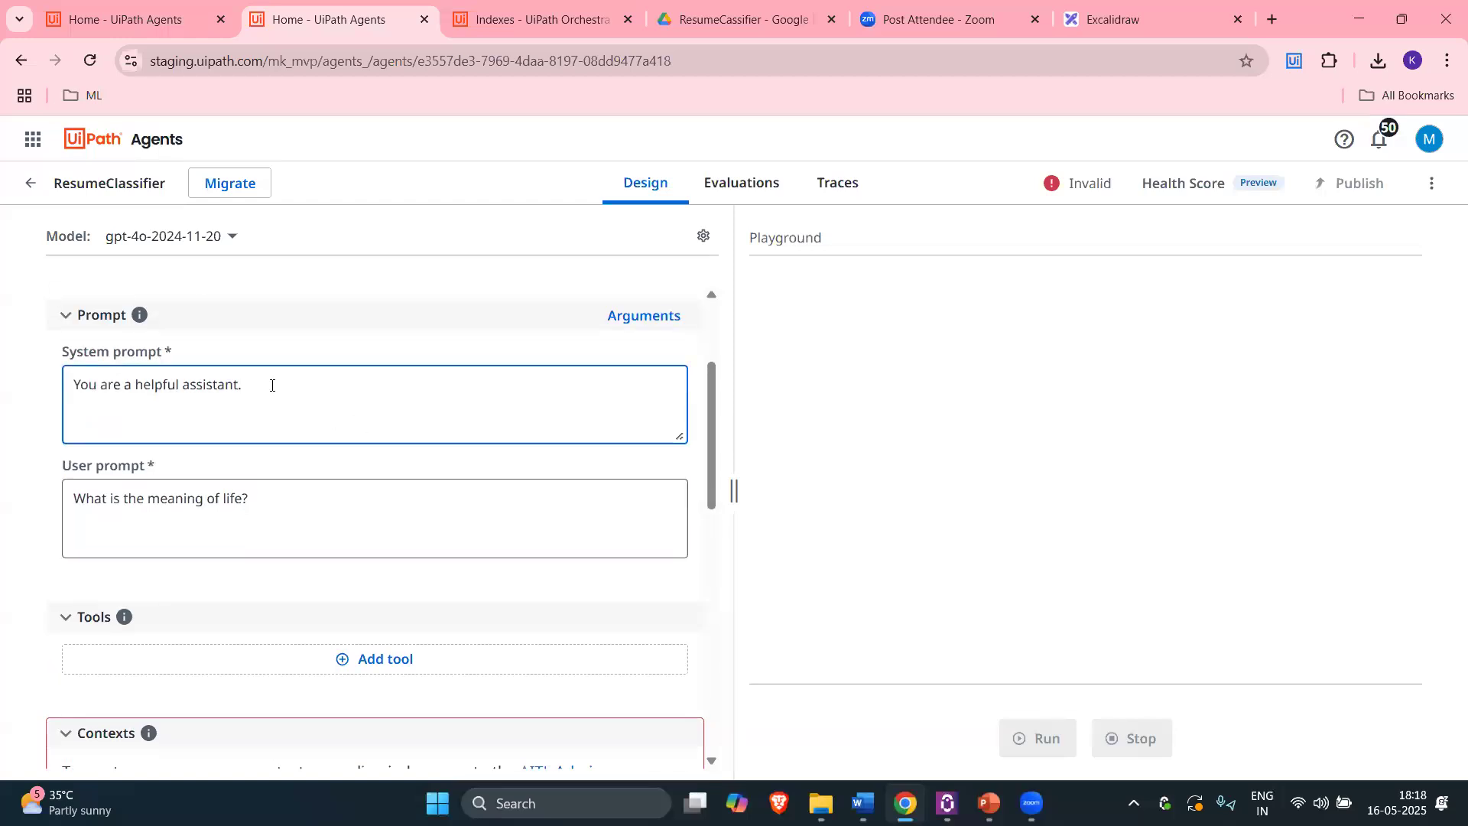
pyautogui.tripleClick(114, 387)
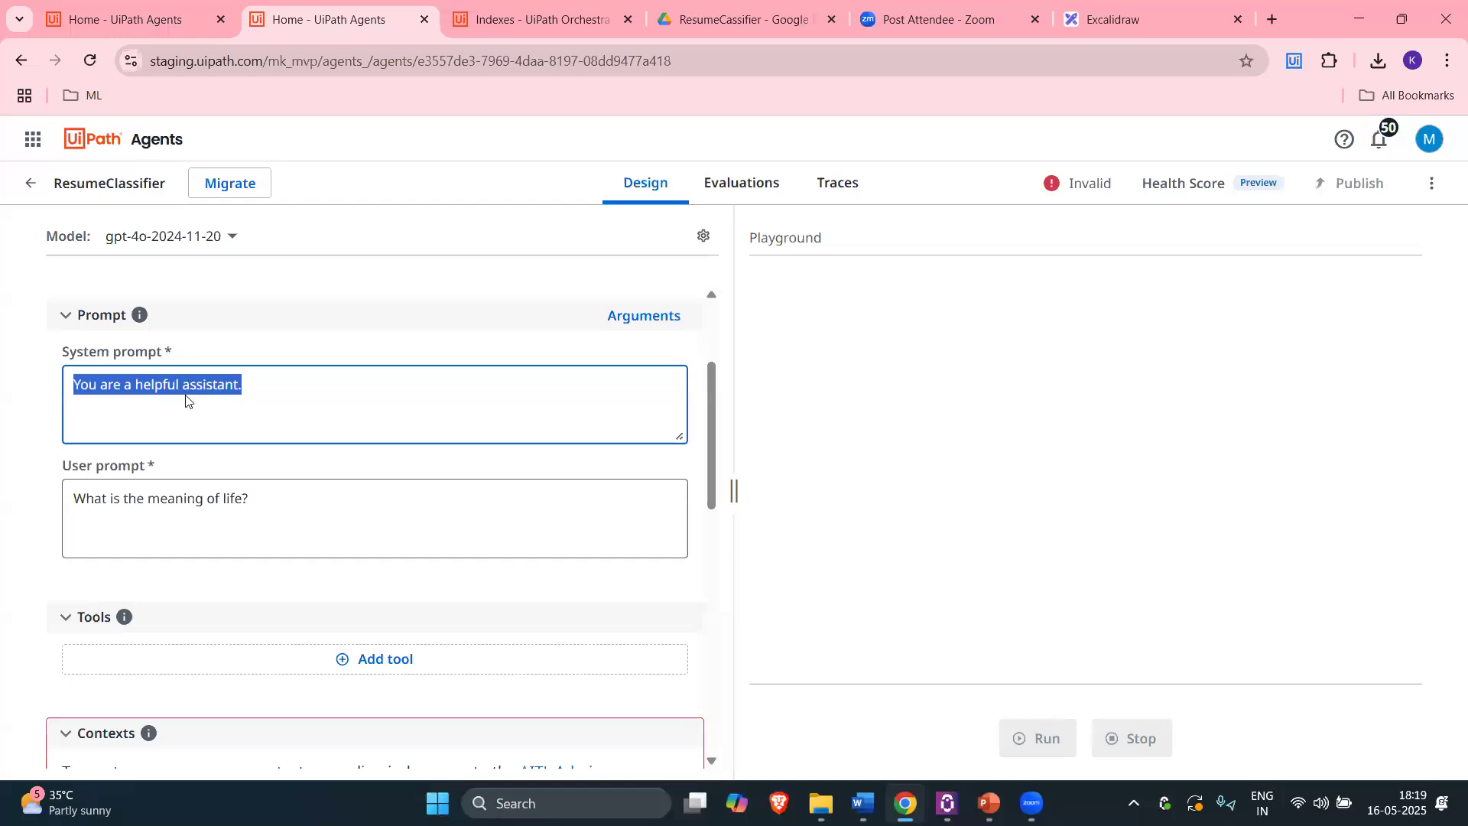
pyautogui.click(31, 183)
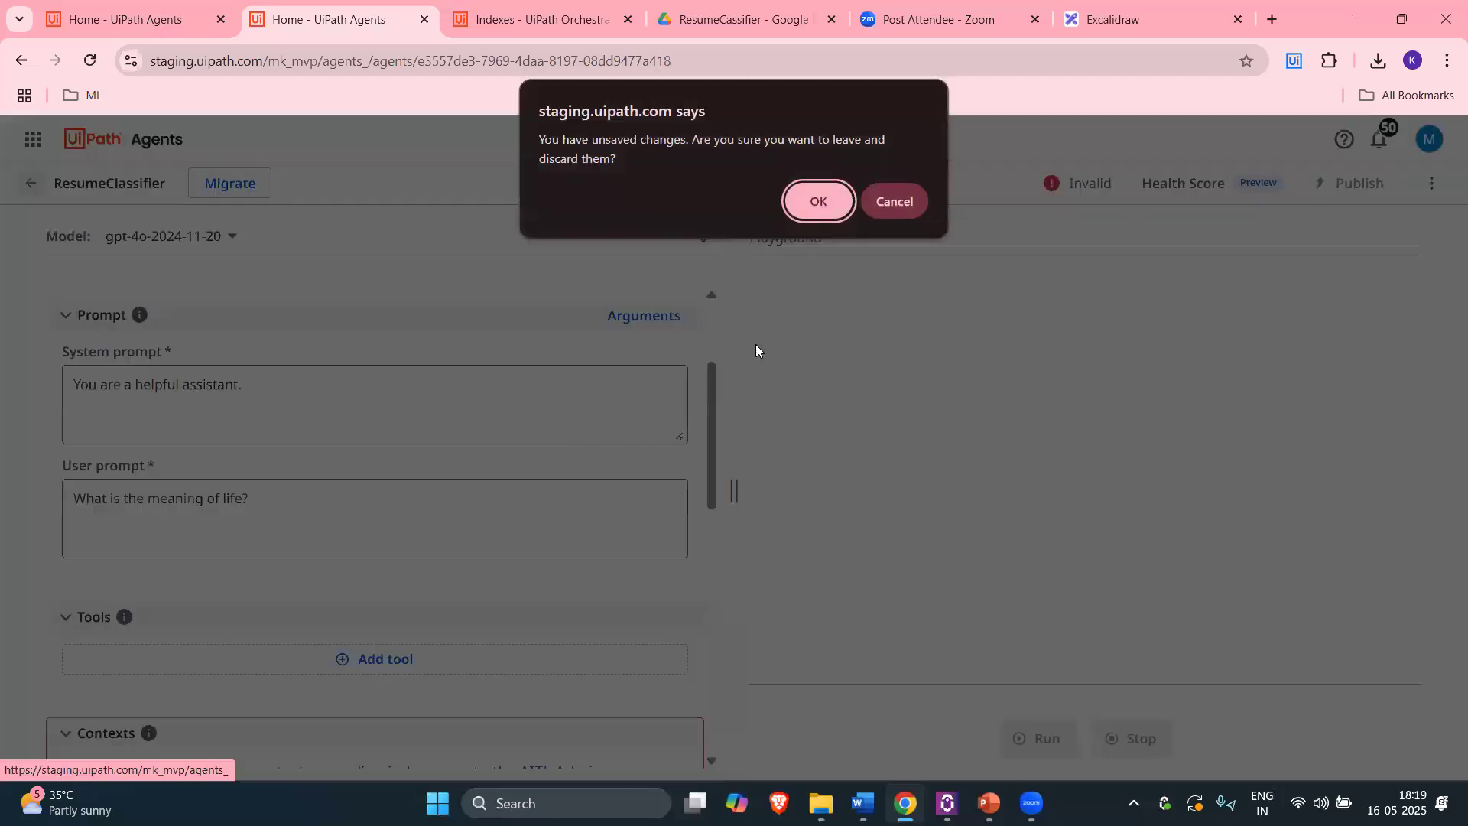
# Step: Discard the unsaved draft and open the saved ResumeClassifier agent from Legacy Agents page 4
pyautogui.press('Return')
pyautogui.scroll(-7, 540, 678)
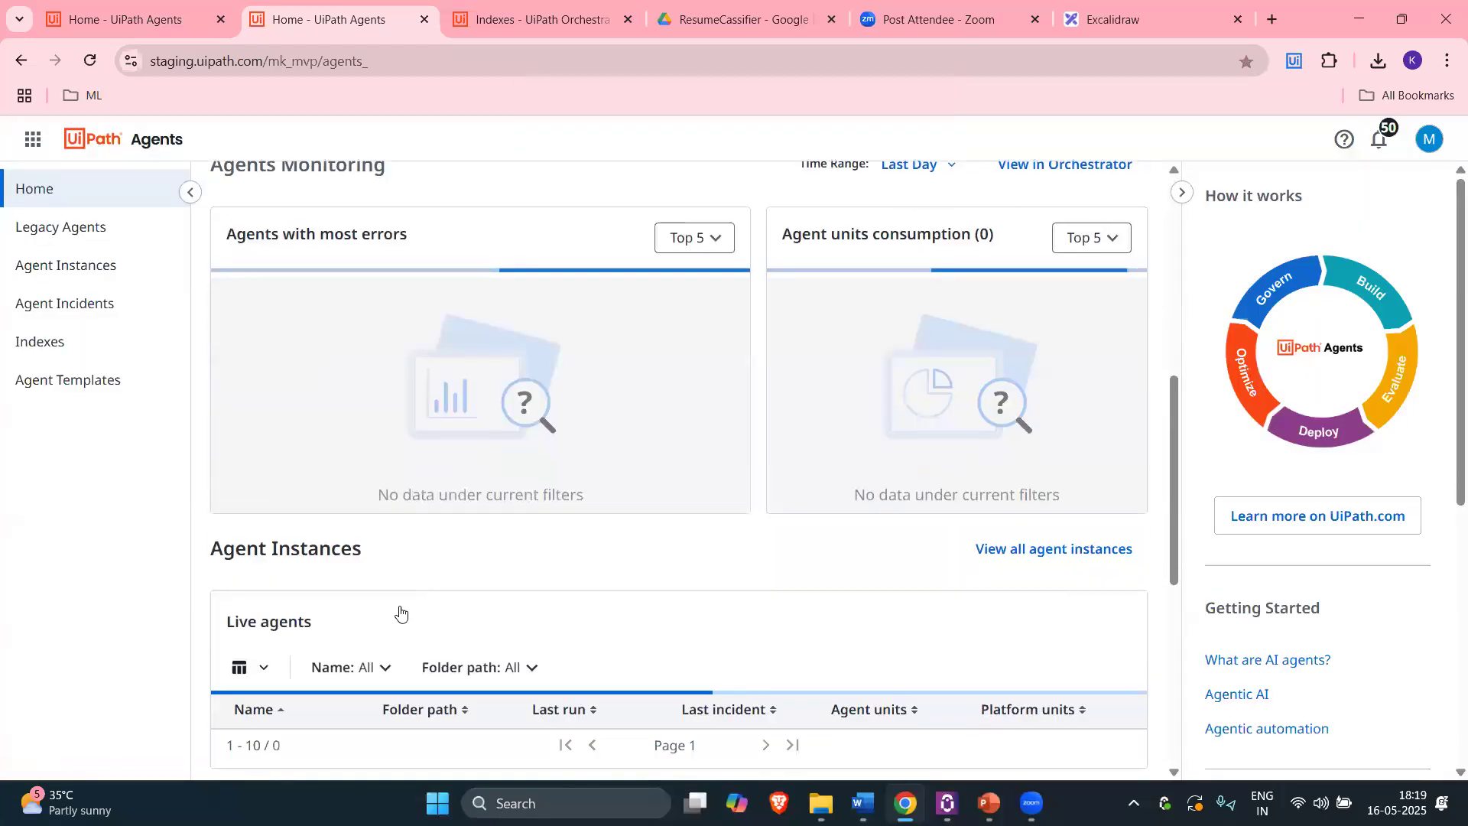
pyautogui.scroll(-4, 765, 738)
pyautogui.scroll(-3, 777, 751)
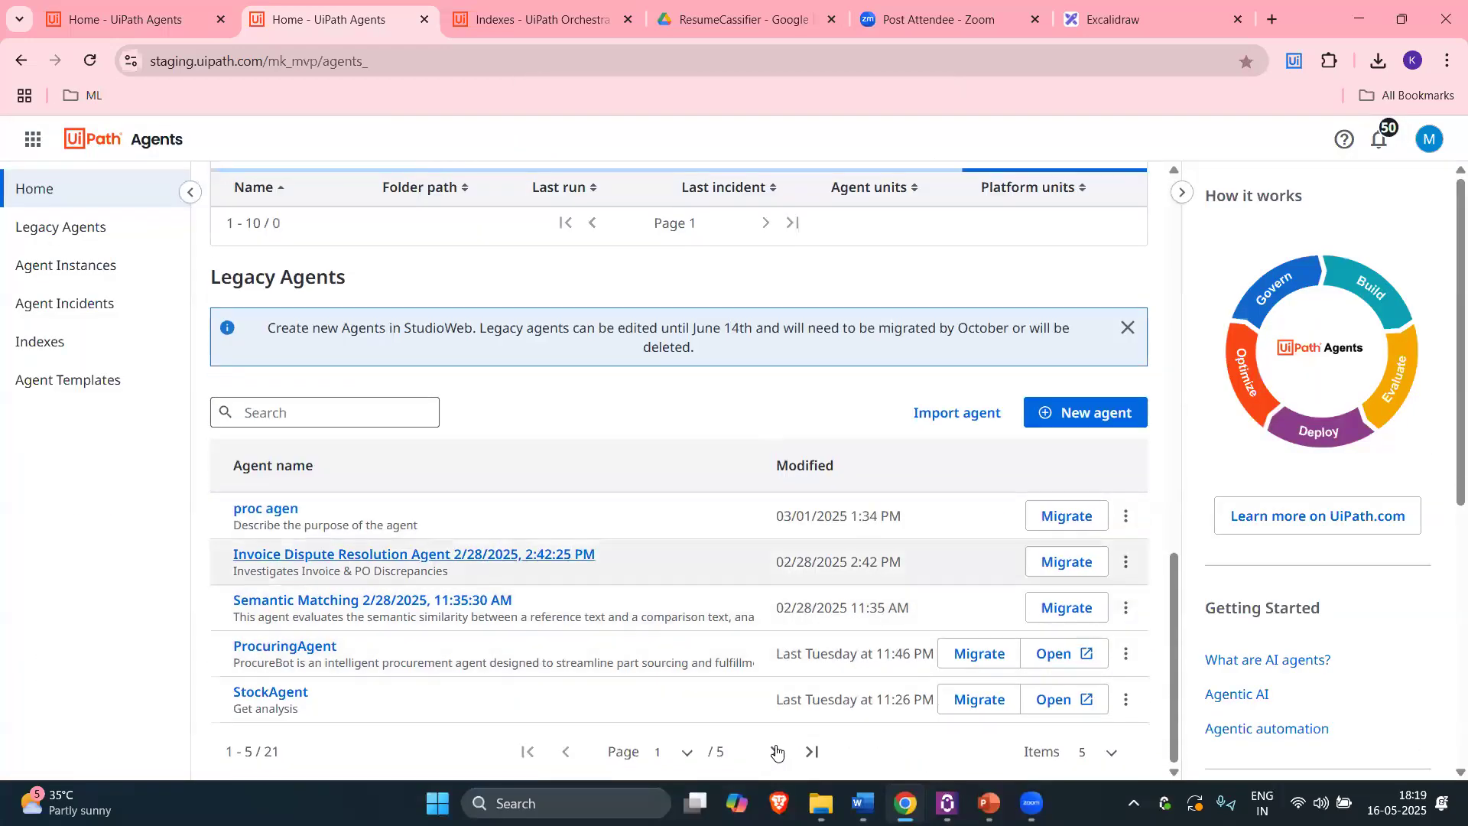
pyautogui.doubleClick(774, 752)
pyautogui.click(774, 752)
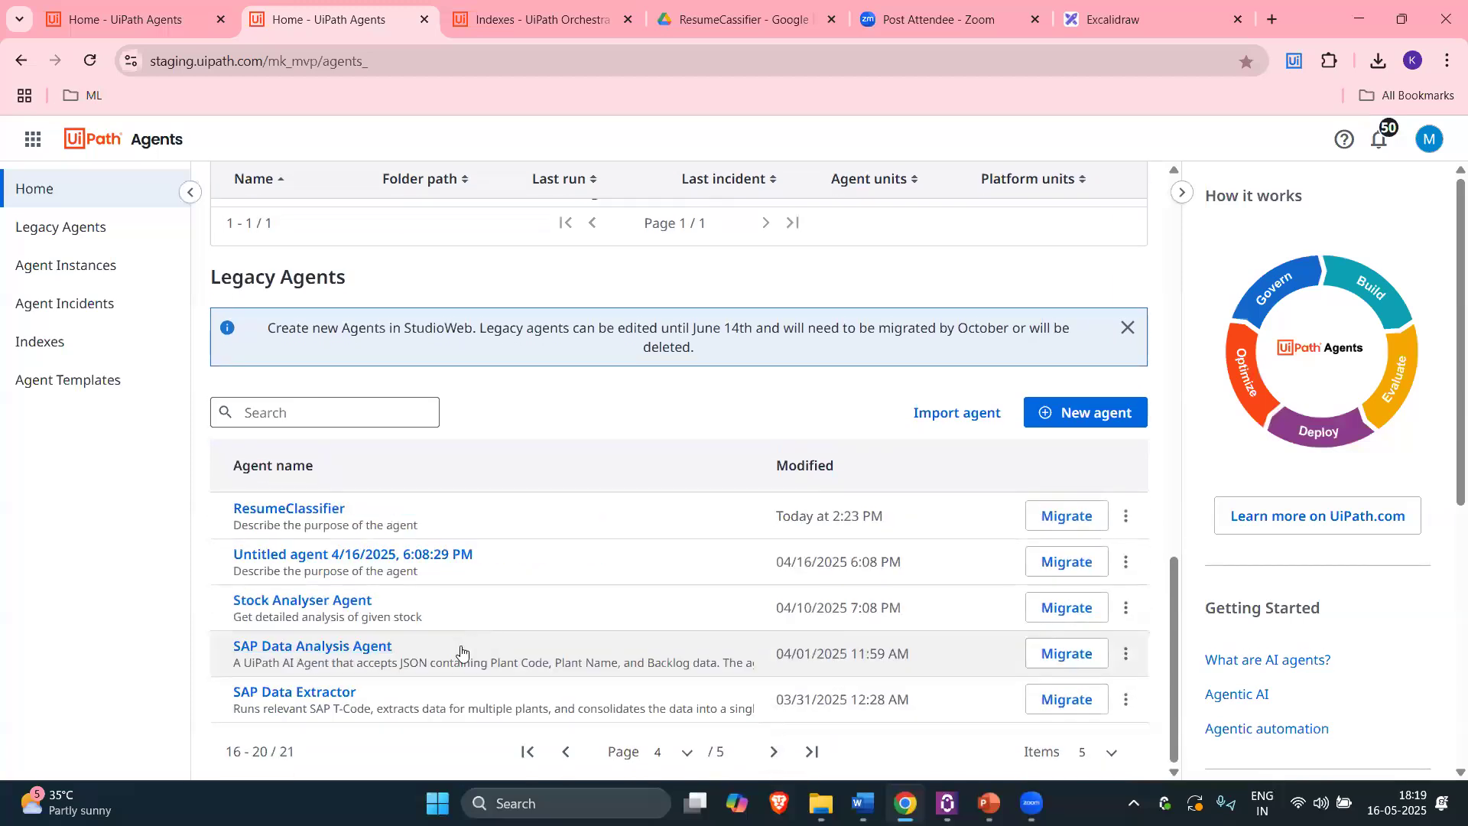
pyautogui.click(302, 509)
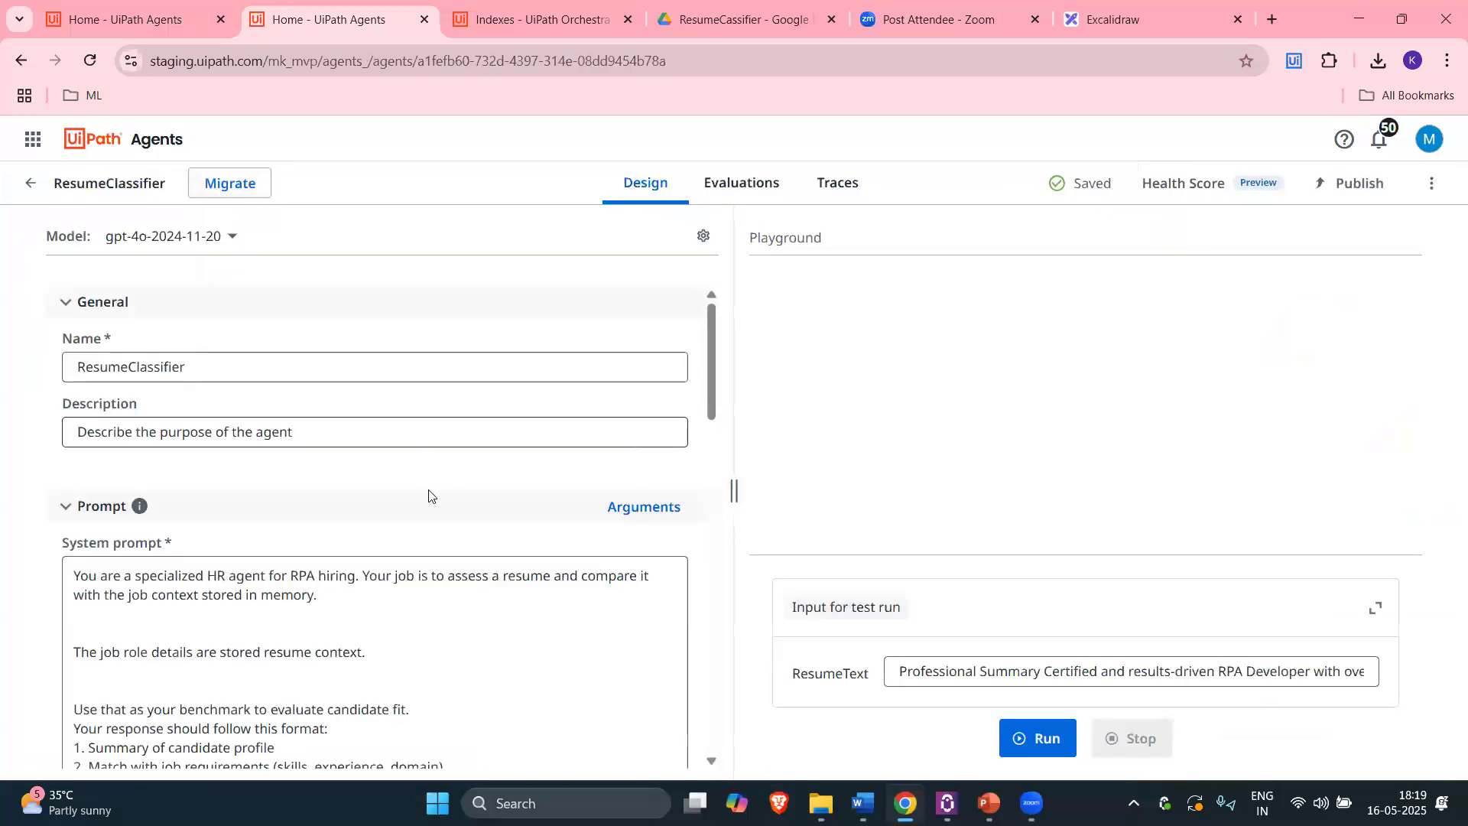
# Step: Widen the agent settings area over the playground and select the ResumeClassifier name
pyautogui.scroll(-3, 443, 501)
pyautogui.scroll(1, 673, 466)
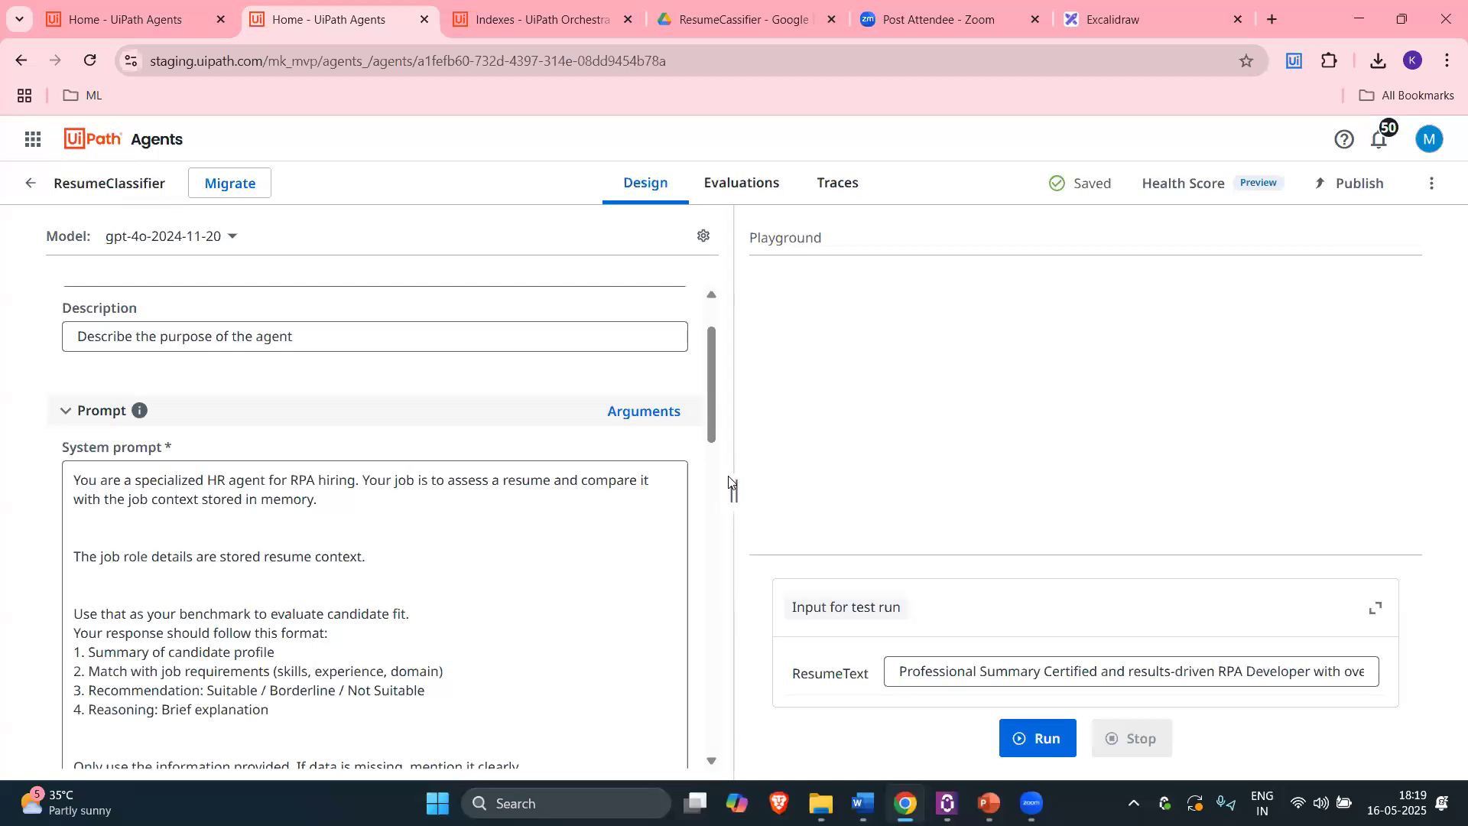
pyautogui.moveTo(737, 490); pyautogui.dragTo(990, 491)
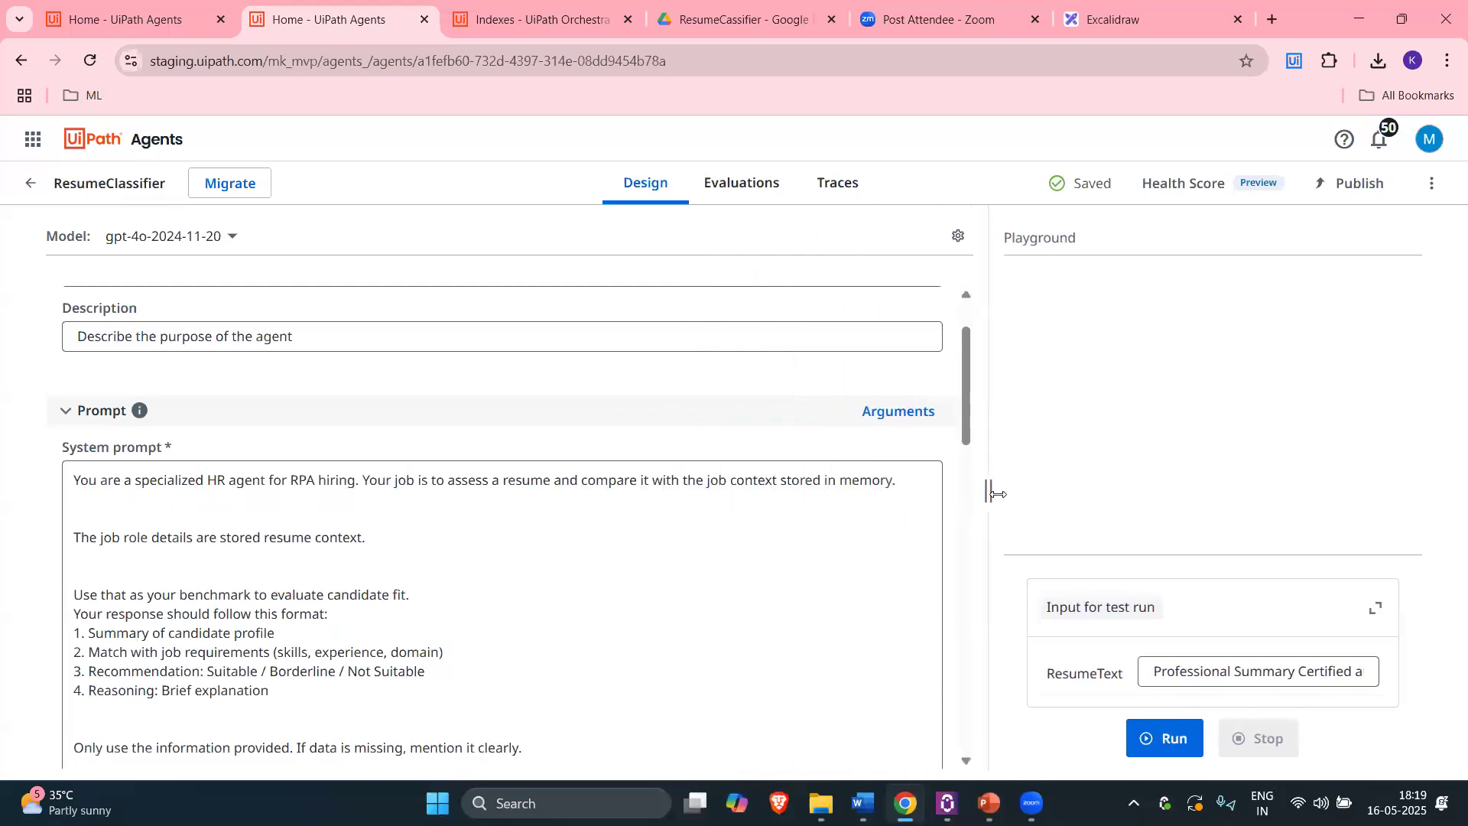
pyautogui.scroll(1, 491, 514)
pyautogui.click(219, 365)
pyautogui.hotkey('ctrl', 'a')
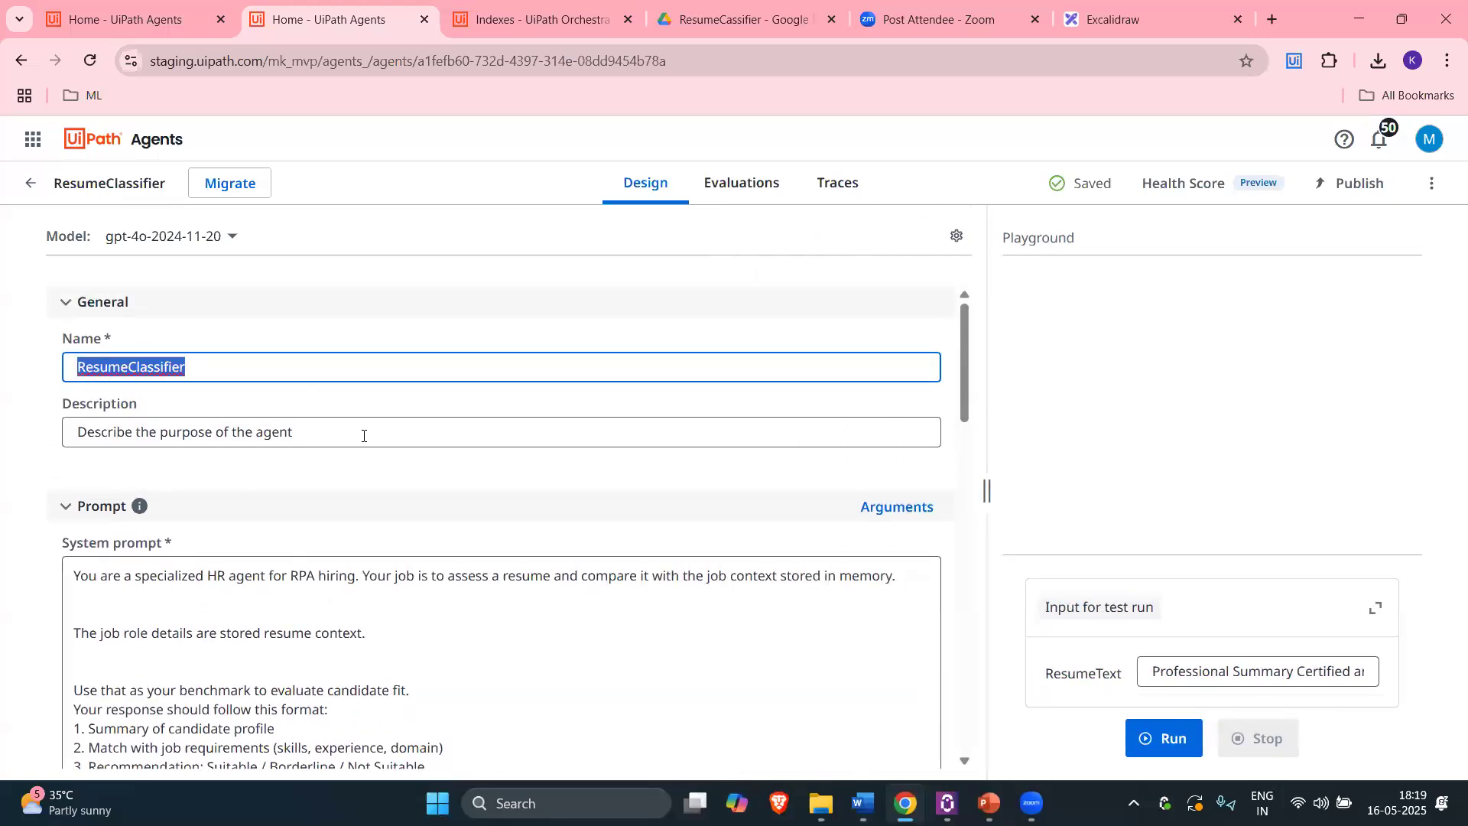
# Step: Change the description to 'This agent is to classify the given resume.'
pyautogui.tripleClick(314, 426)
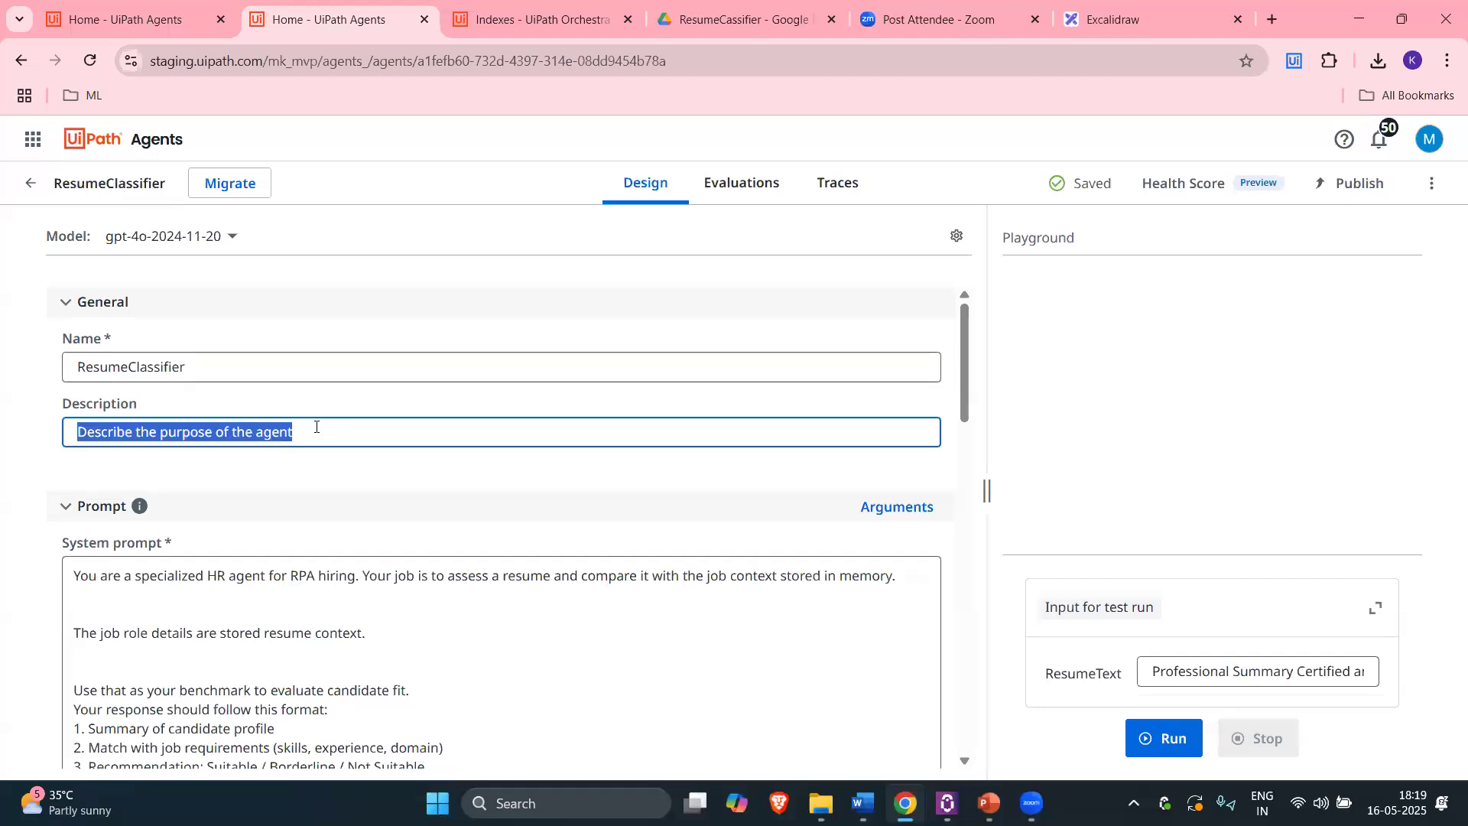
pyautogui.write('This agent')
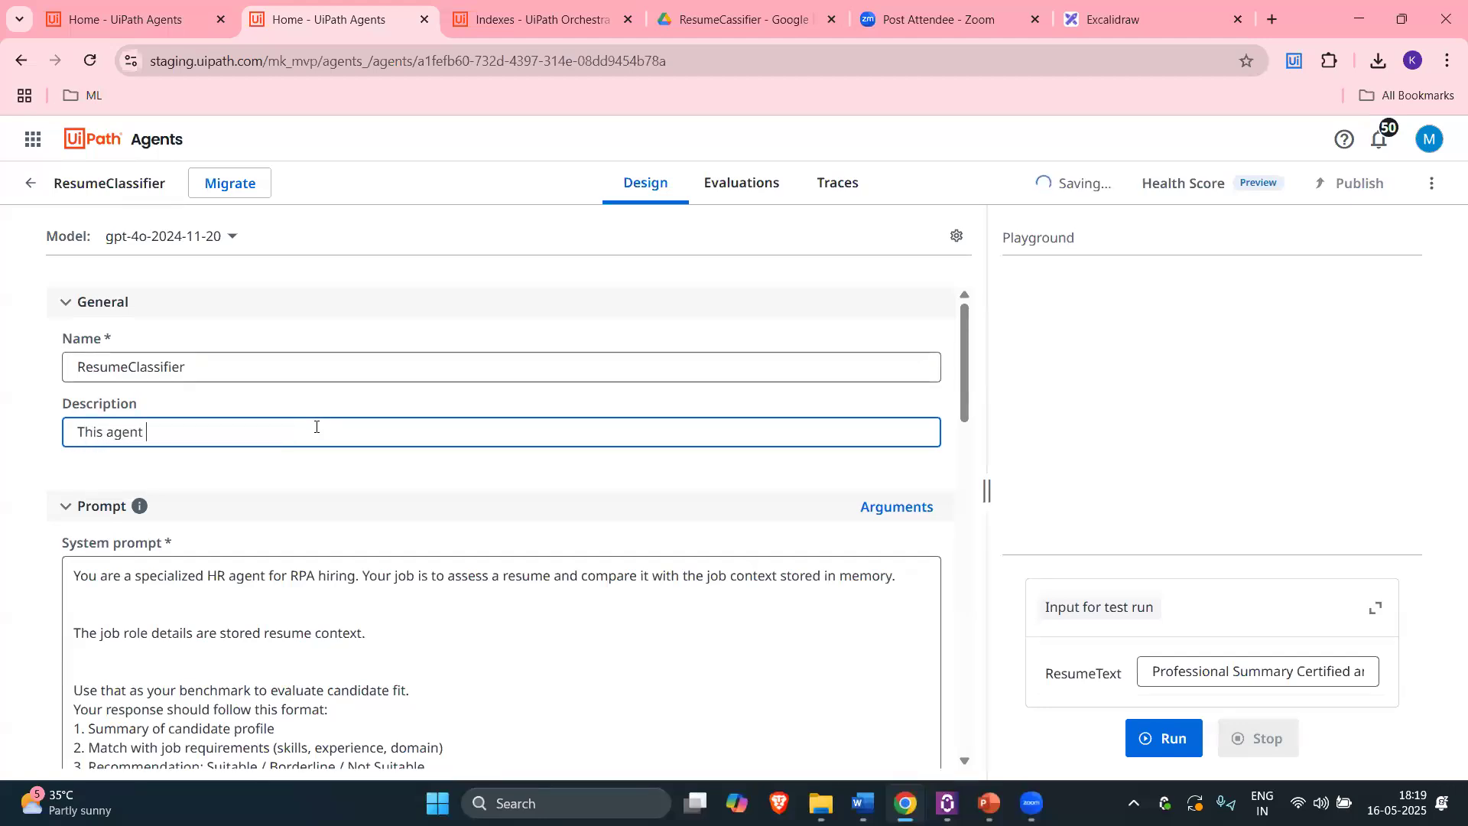
pyautogui.write(' is to classify inthe given resume.')
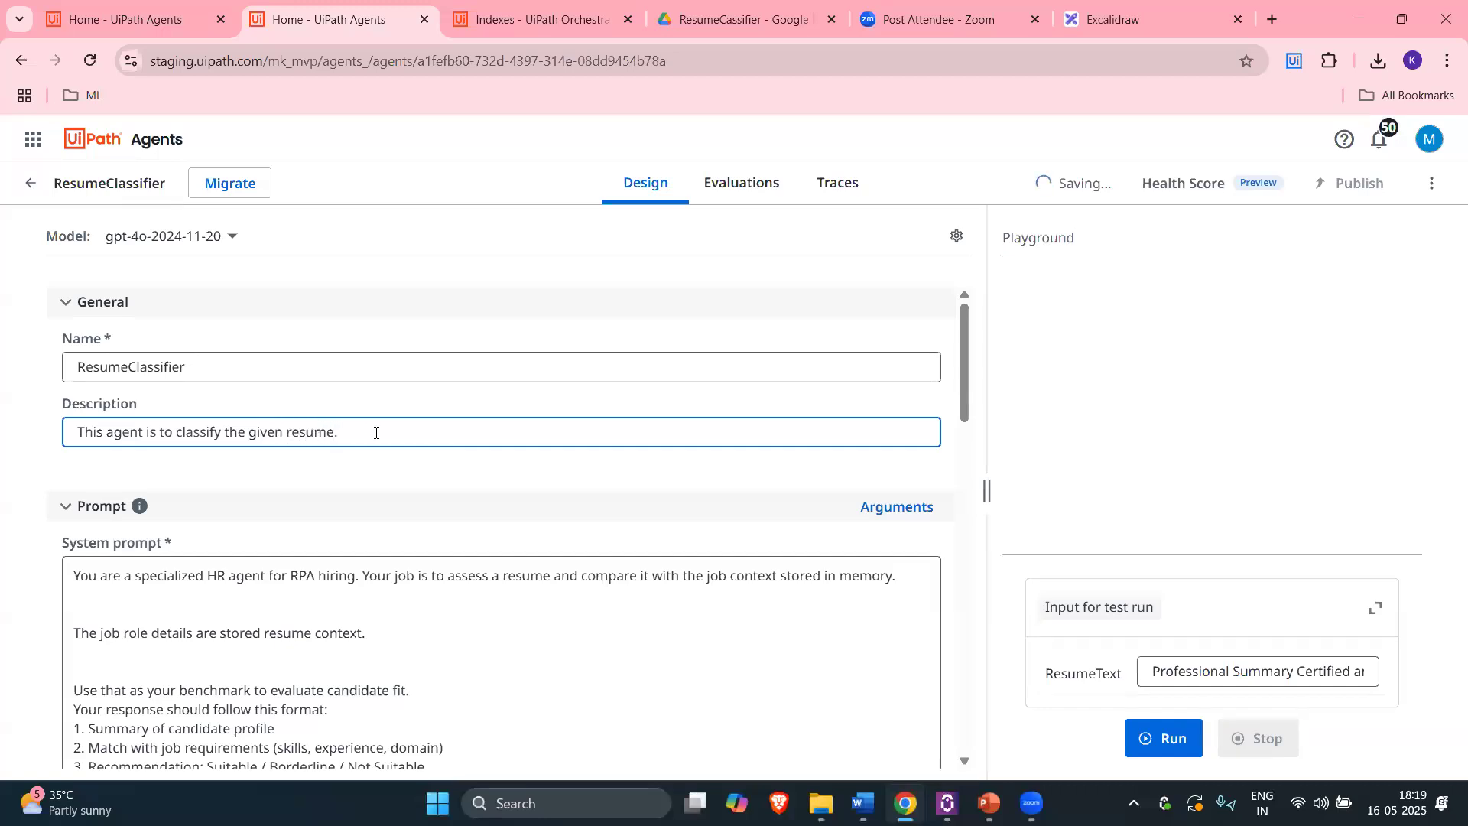
pyautogui.hotkey('ctrl', 'a')
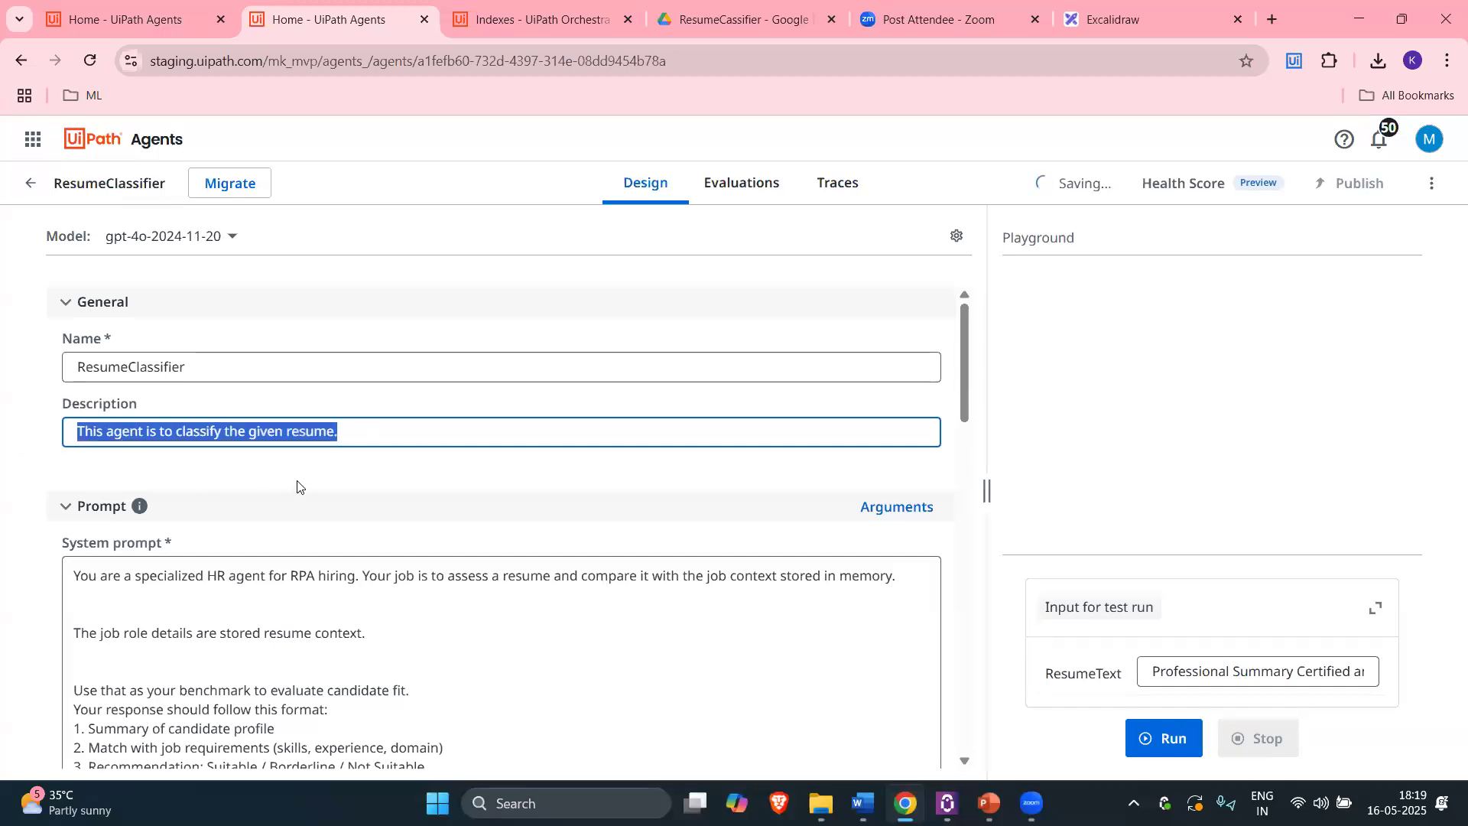
pyautogui.scroll(-2, 299, 482)
pyautogui.scroll(1, 229, 509)
pyautogui.click(120, 506)
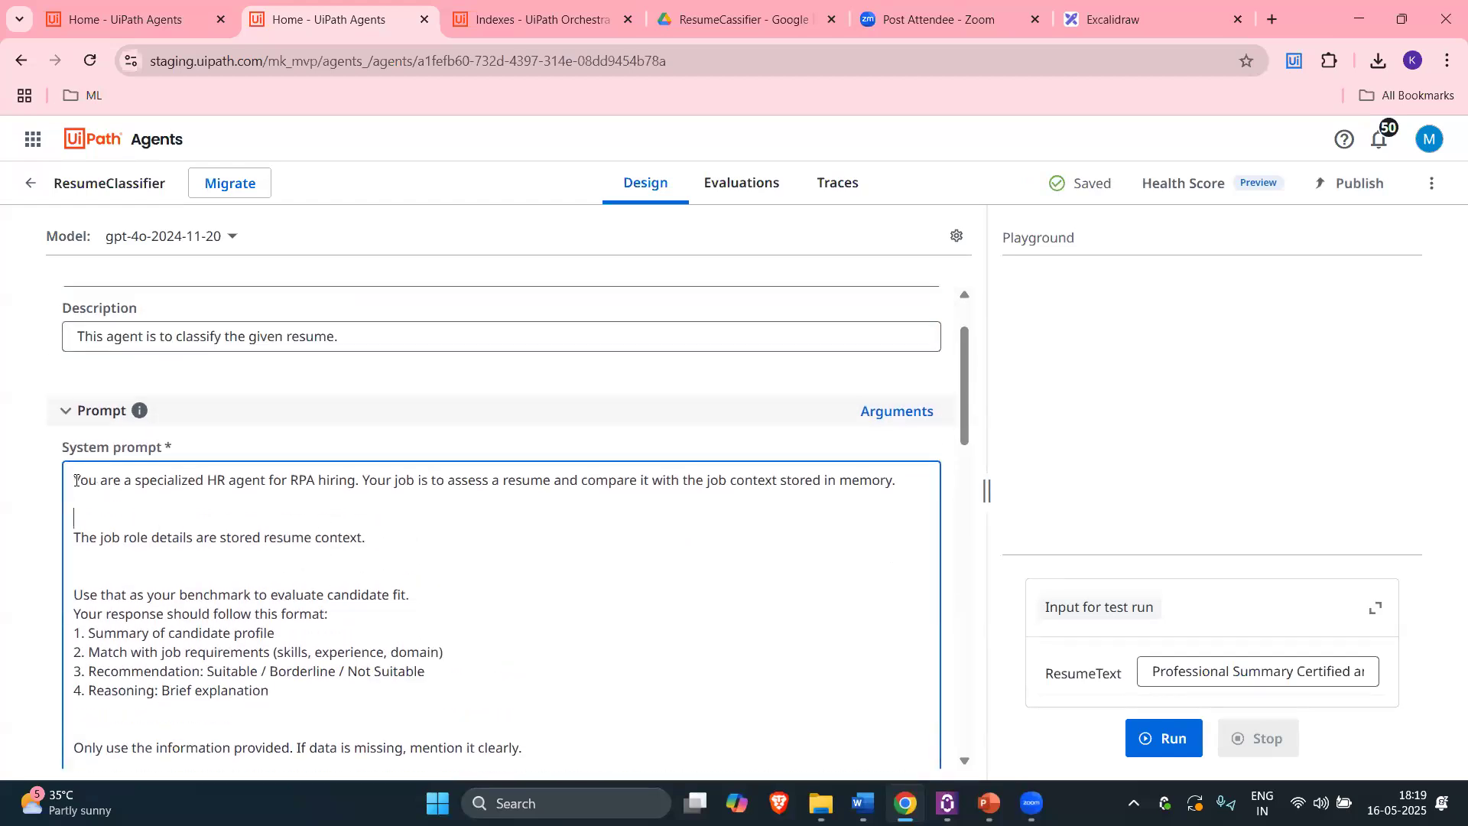
# Step: Read the system prompt's opening, highlighting the words HR and RPA hiring
pyautogui.moveTo(170, 483); pyautogui.dragTo(74, 482)
pyautogui.doubleClick(217, 480)
pyautogui.moveTo(290, 482); pyautogui.dragTo(356, 482)
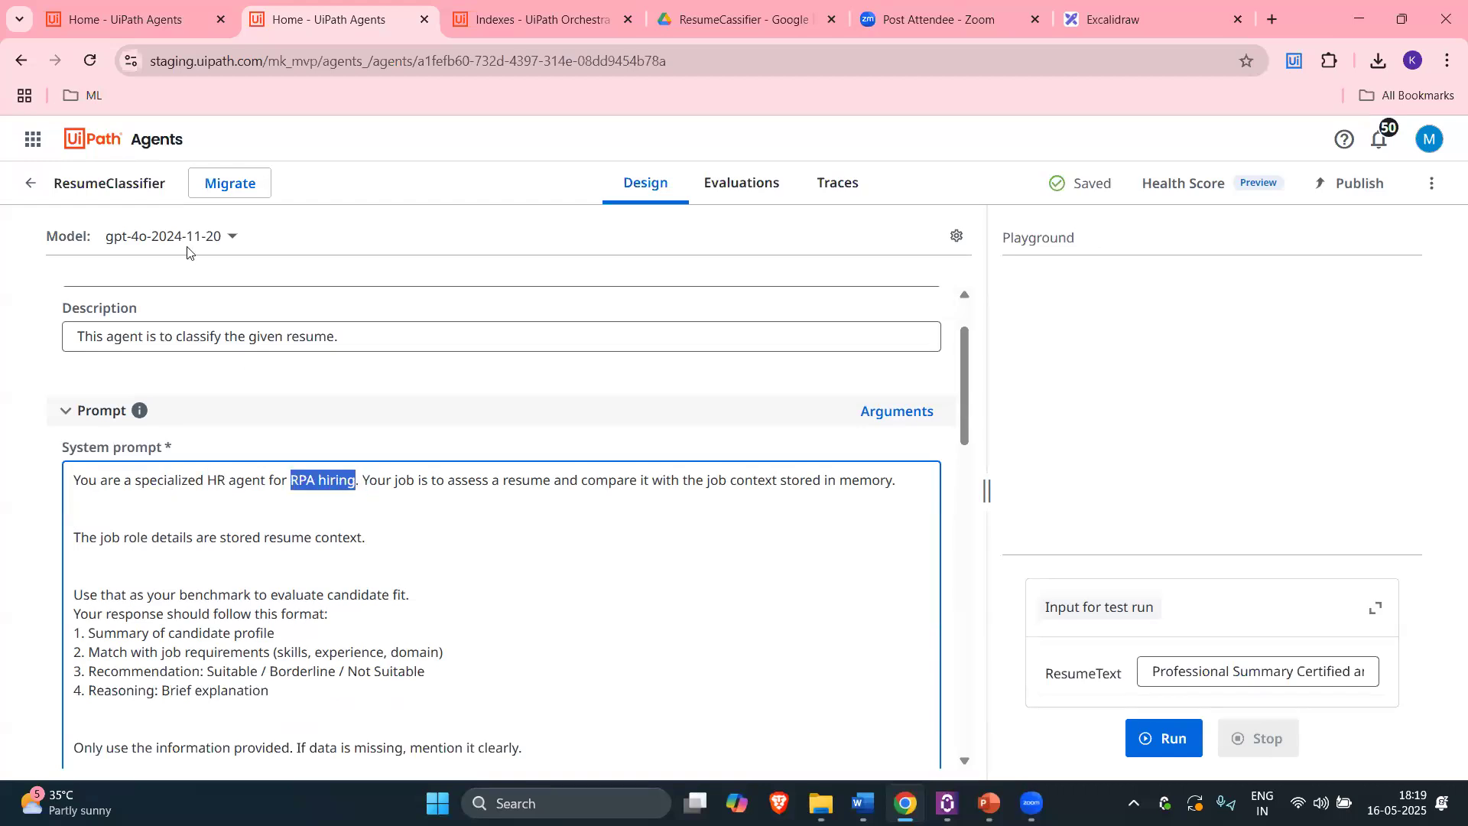
pyautogui.doubleClick(304, 487)
pyautogui.scroll(-2, 392, 493)
pyautogui.scroll(2, 345, 482)
pyautogui.click(338, 483)
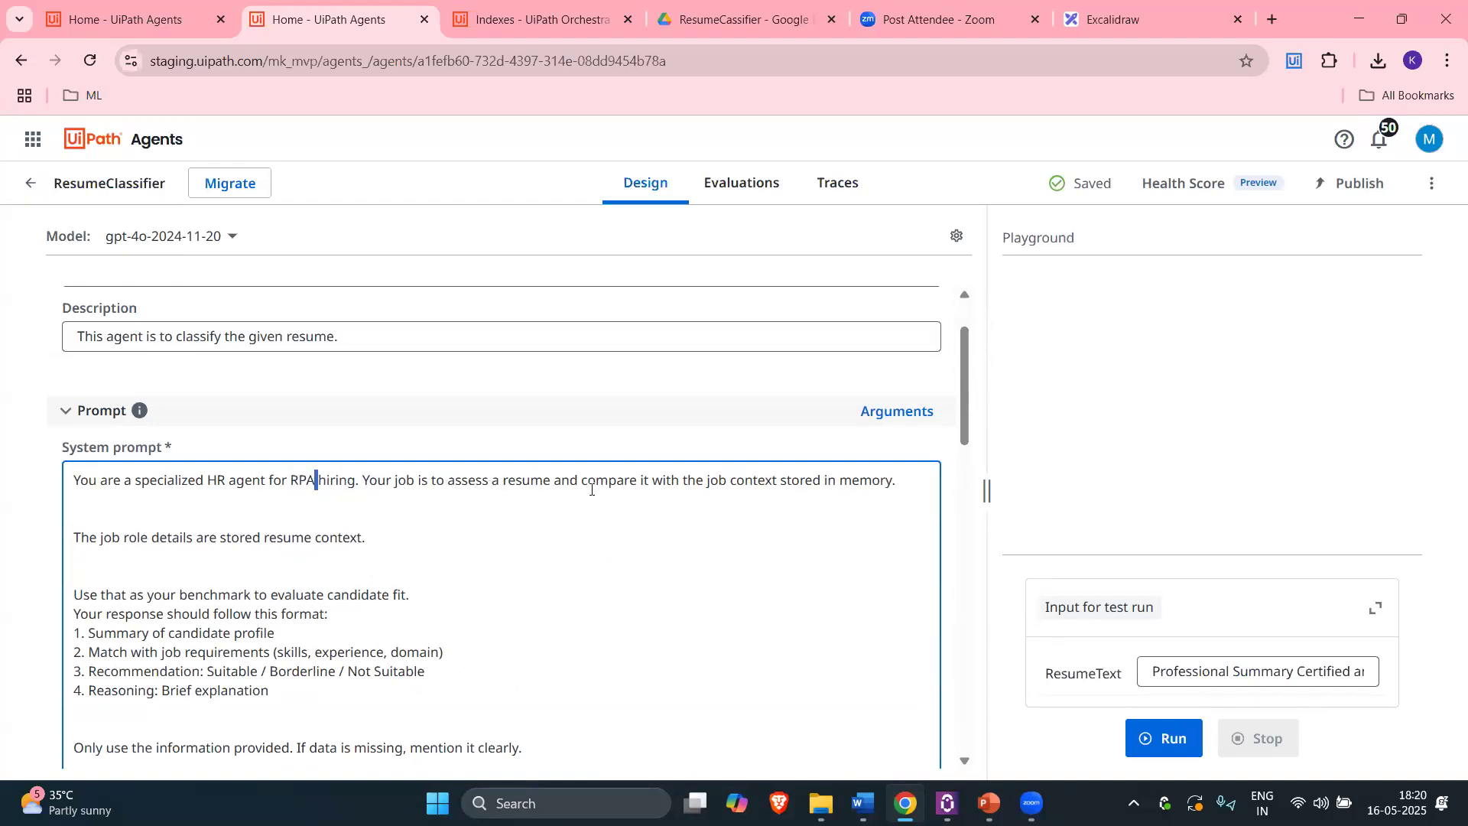
# Step: Highlight the prompt's resume, context, memory and 'job context stored' wording, then view Orchestrator's Indexes
pyautogui.doubleClick(528, 481)
pyautogui.doubleClick(757, 481)
pyautogui.tripleClick(824, 481)
pyautogui.doubleClick(868, 478)
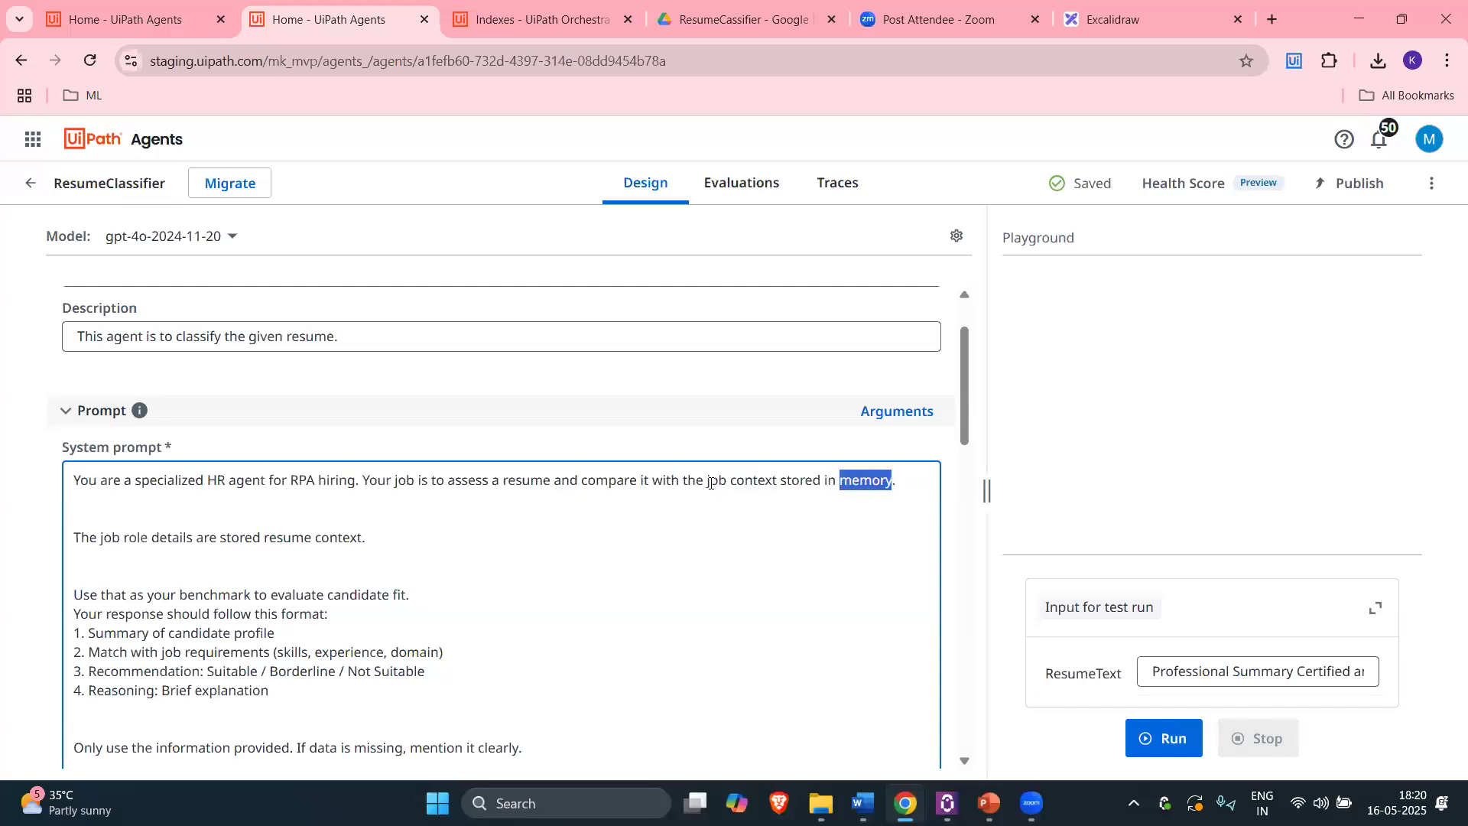
pyautogui.moveTo(704, 481); pyautogui.dragTo(824, 480)
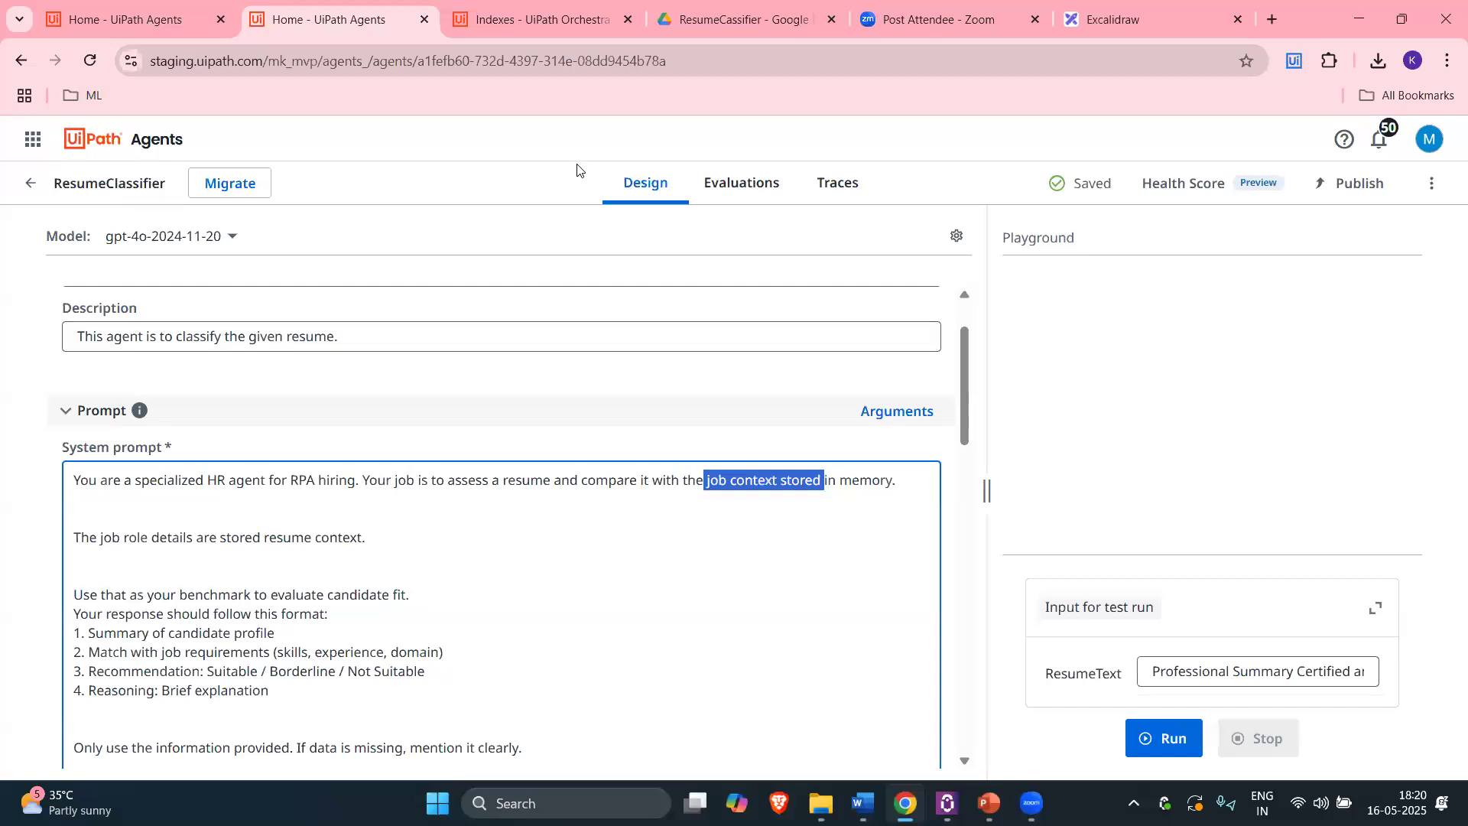
pyautogui.click(575, 23)
# Step: Open the ResumeContext storage bucket to confirm Resume.json, then return to the agent
pyautogui.click(891, 183)
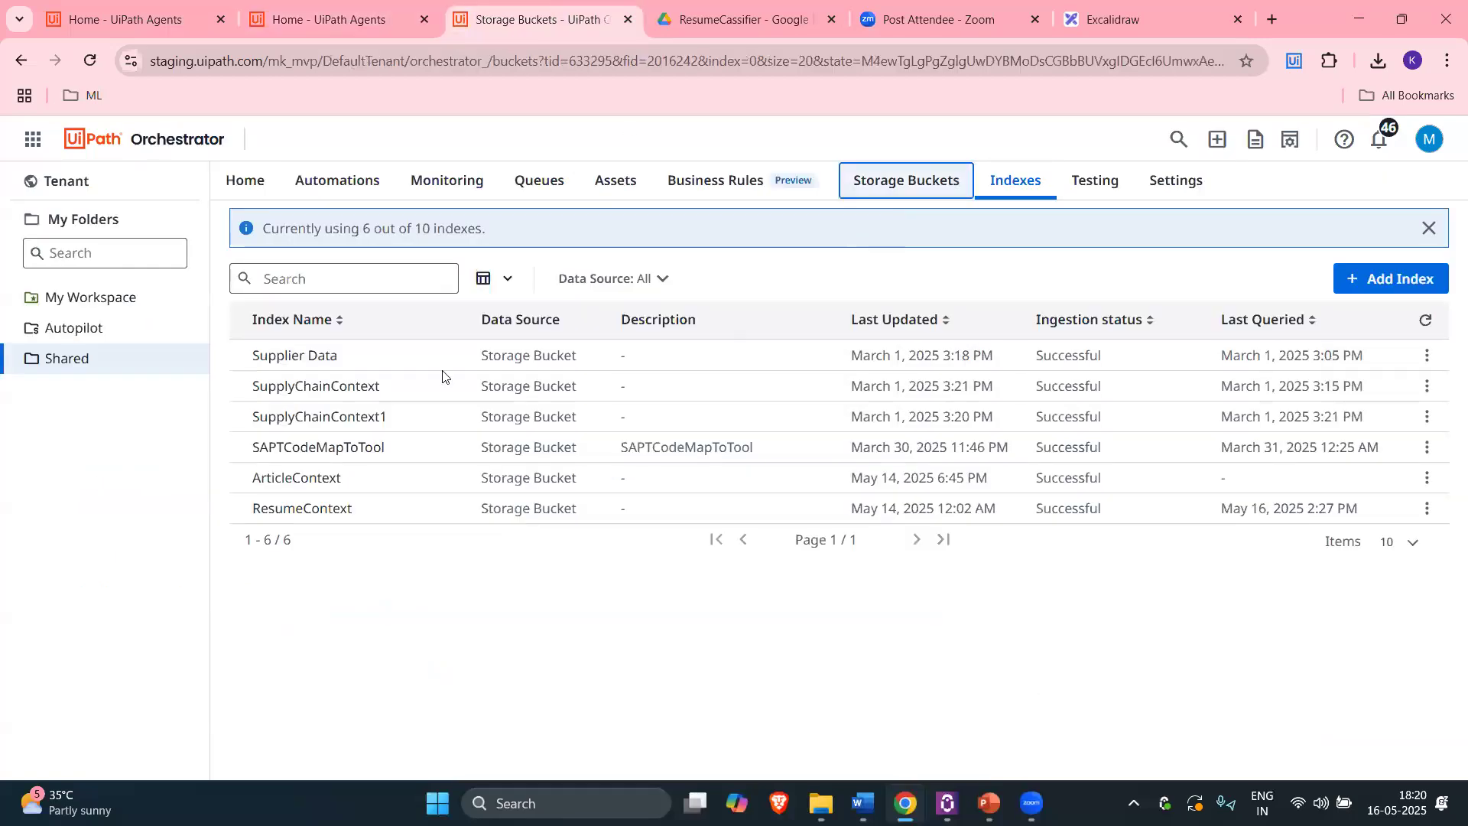
pyautogui.click(336, 299)
pyautogui.click(338, 9)
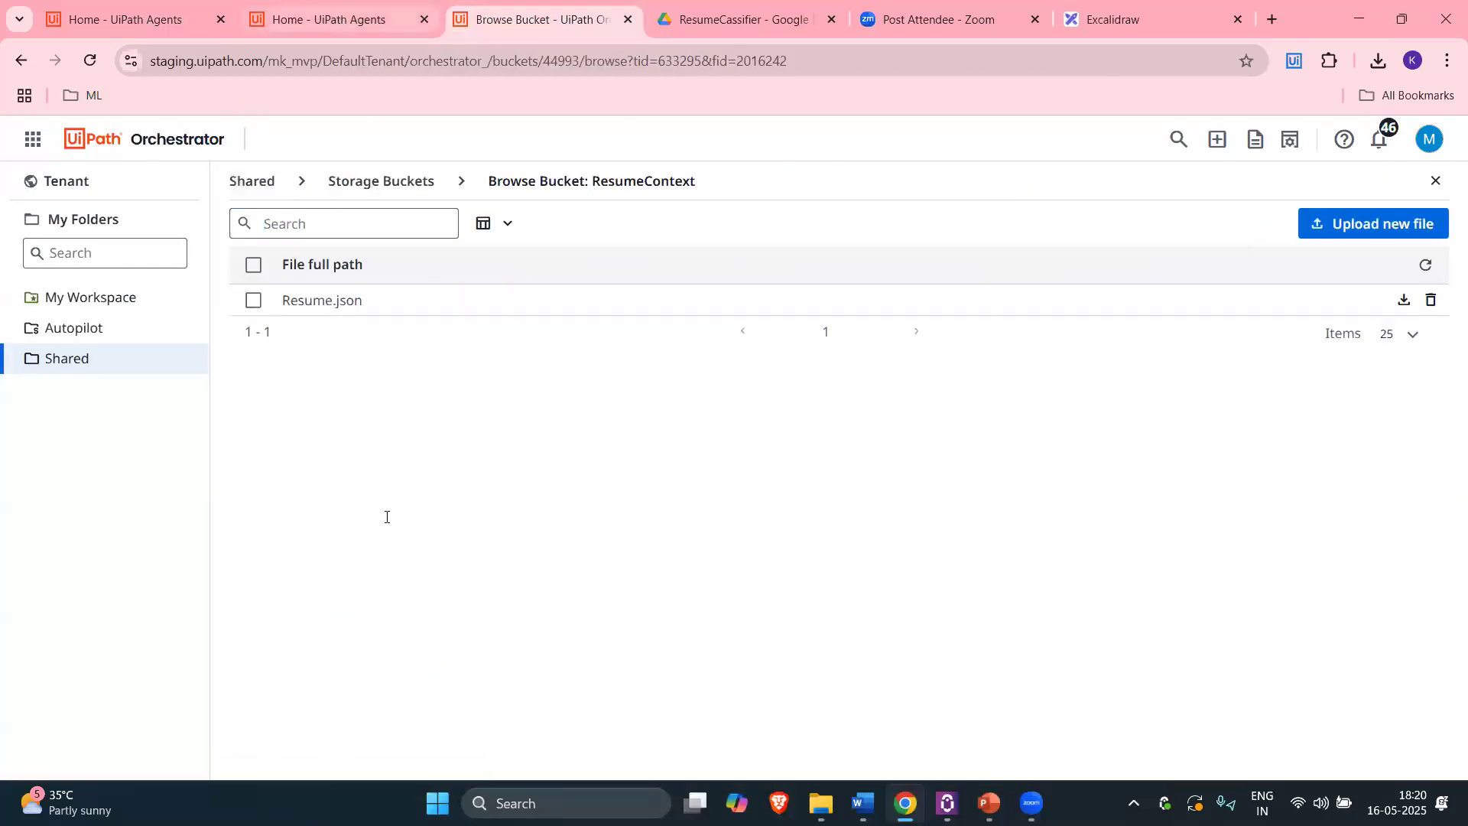
pyautogui.click(476, 6)
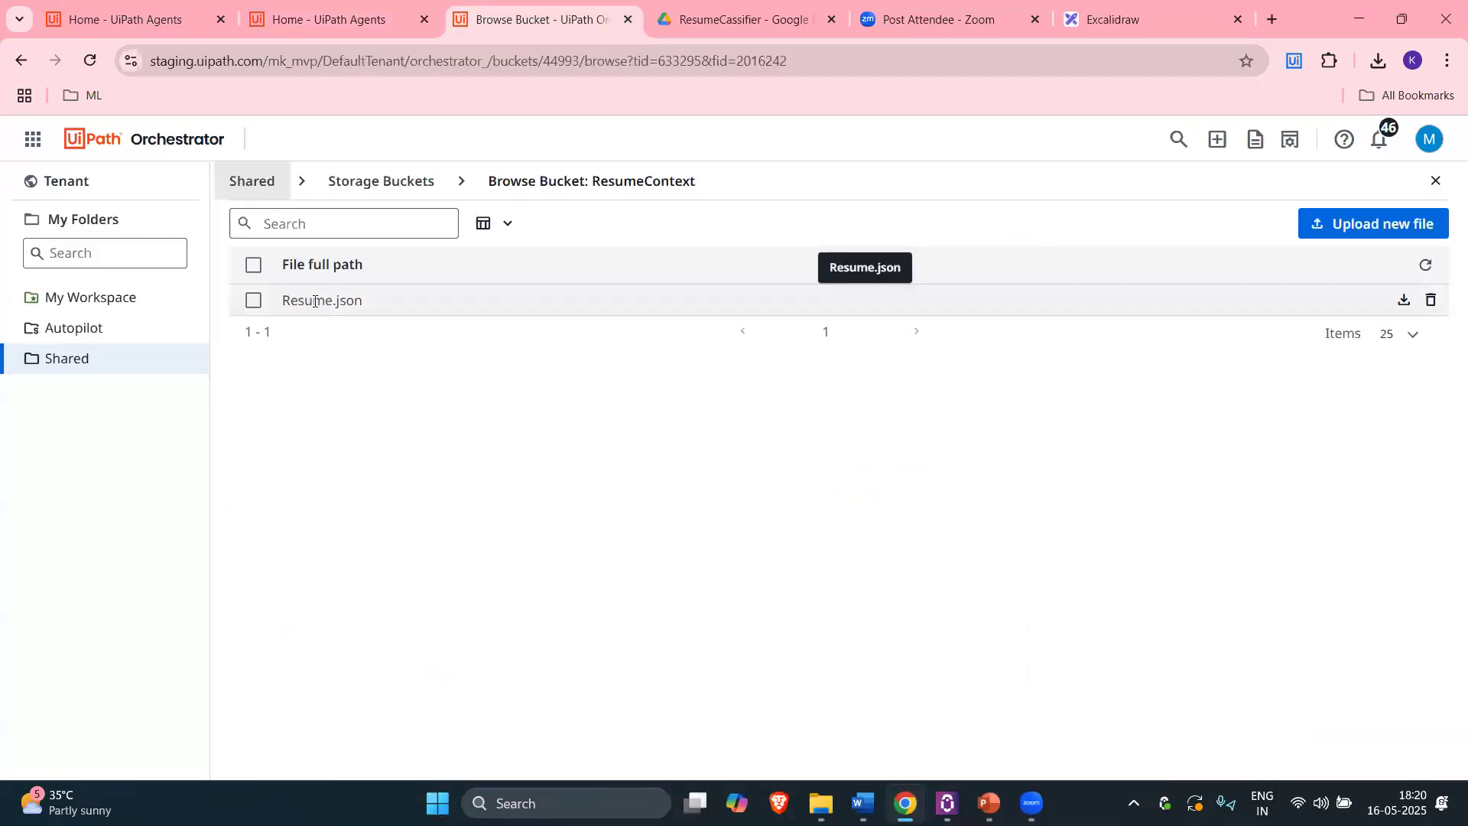
pyautogui.click(332, 11)
# Step: Check the prompt line 'The job role details are stored resume context.' against the storage buckets list
pyautogui.scroll(-1, 686, 545)
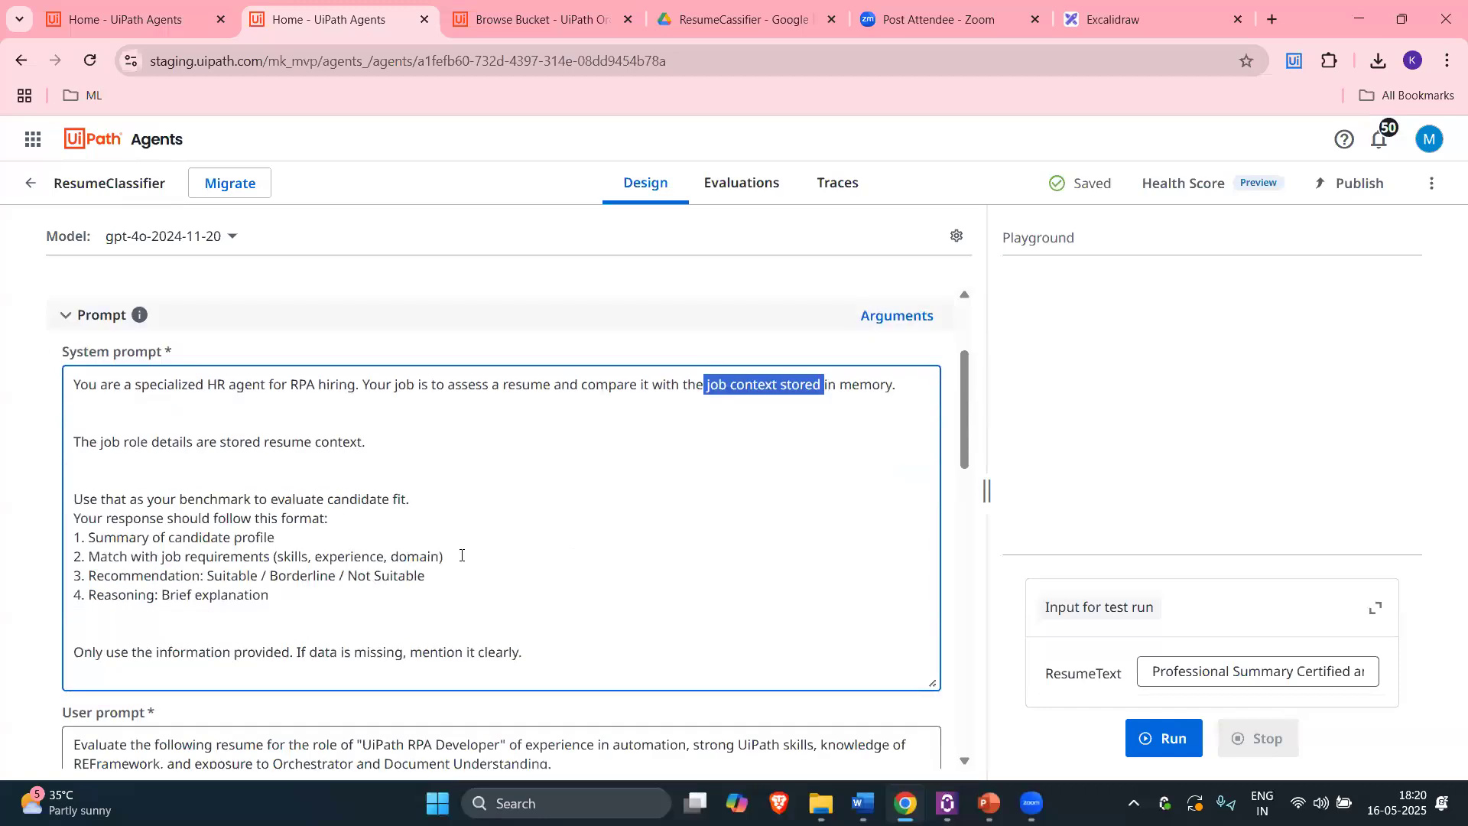
pyautogui.moveTo(369, 442); pyautogui.dragTo(71, 442)
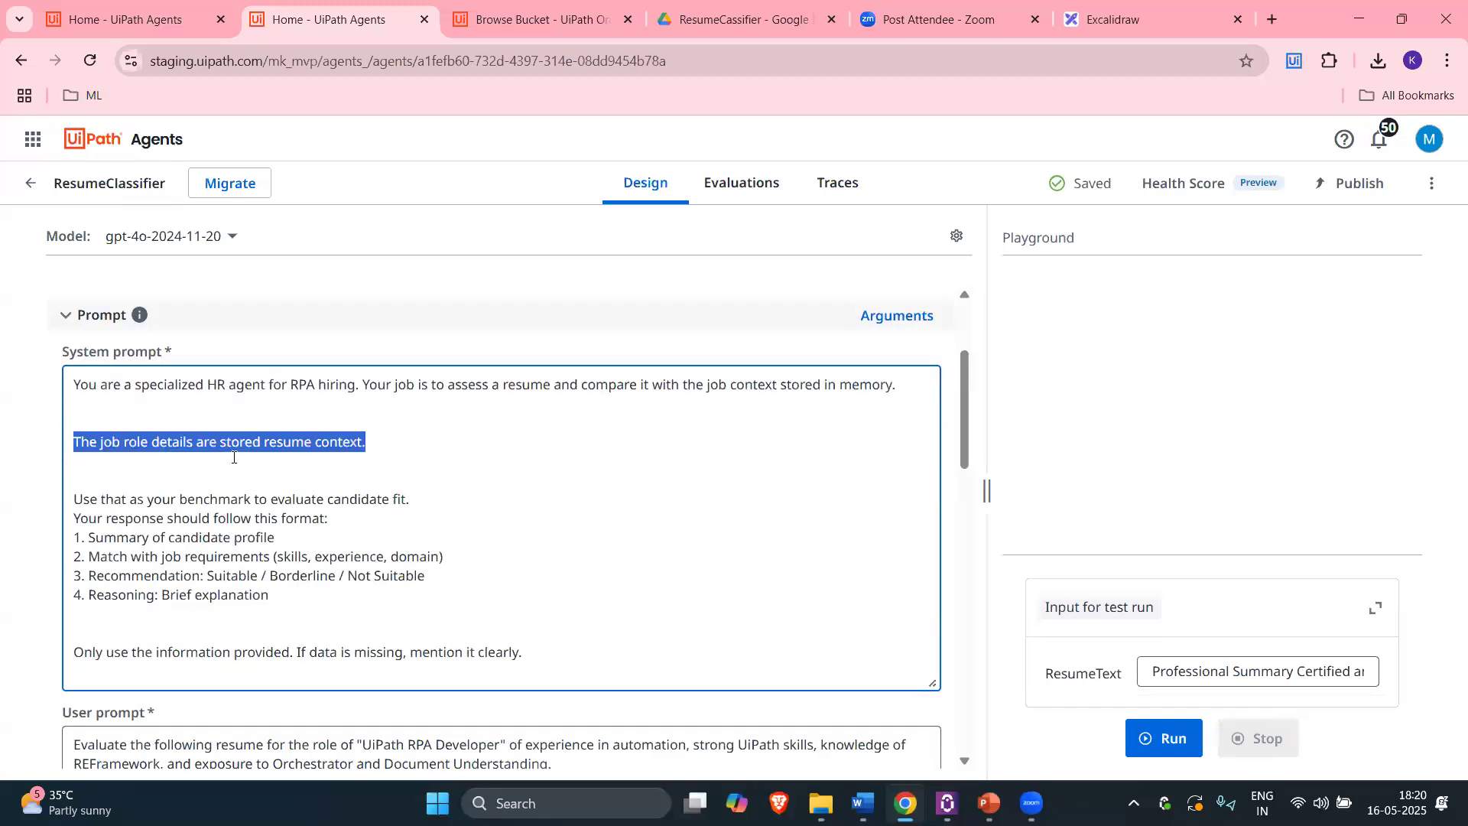
pyautogui.scroll(-2, 234, 458)
pyautogui.scroll(2, 275, 454)
pyautogui.moveTo(392, 442); pyautogui.dragTo(71, 442)
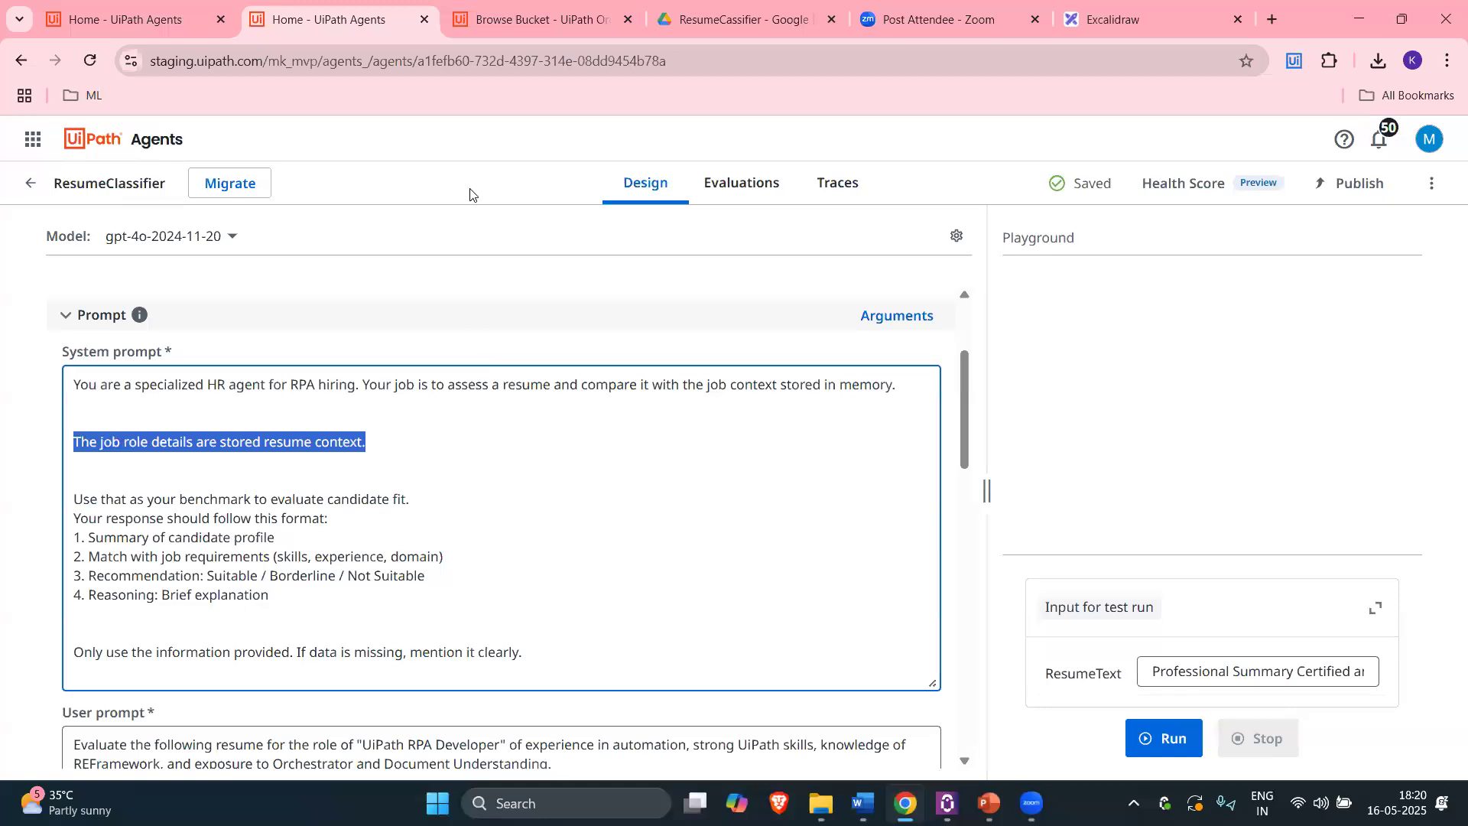
pyautogui.click(501, 9)
pyautogui.click(403, 196)
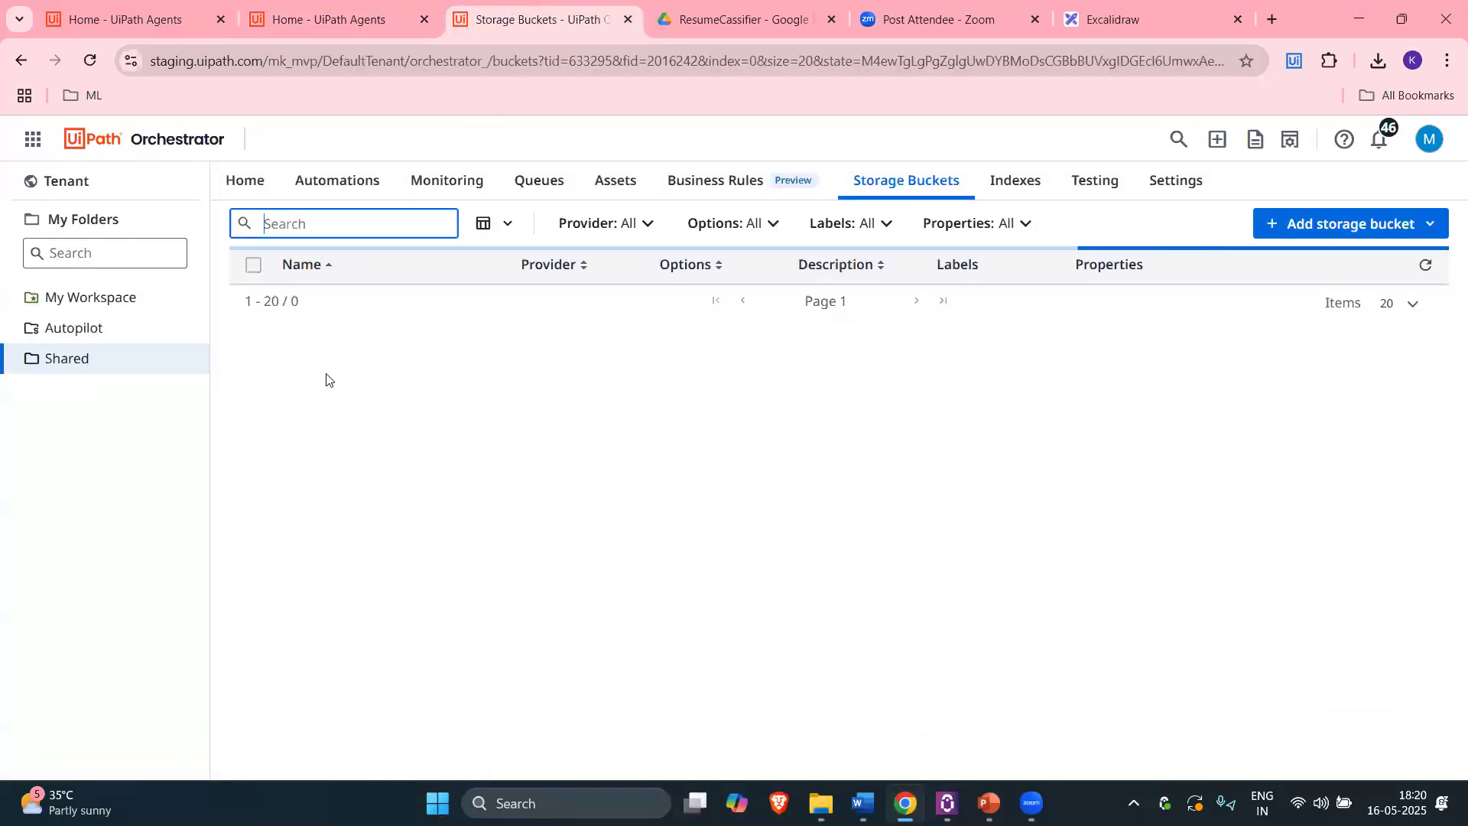
pyautogui.hotkey('ctrl', 'shift', 'Tab')
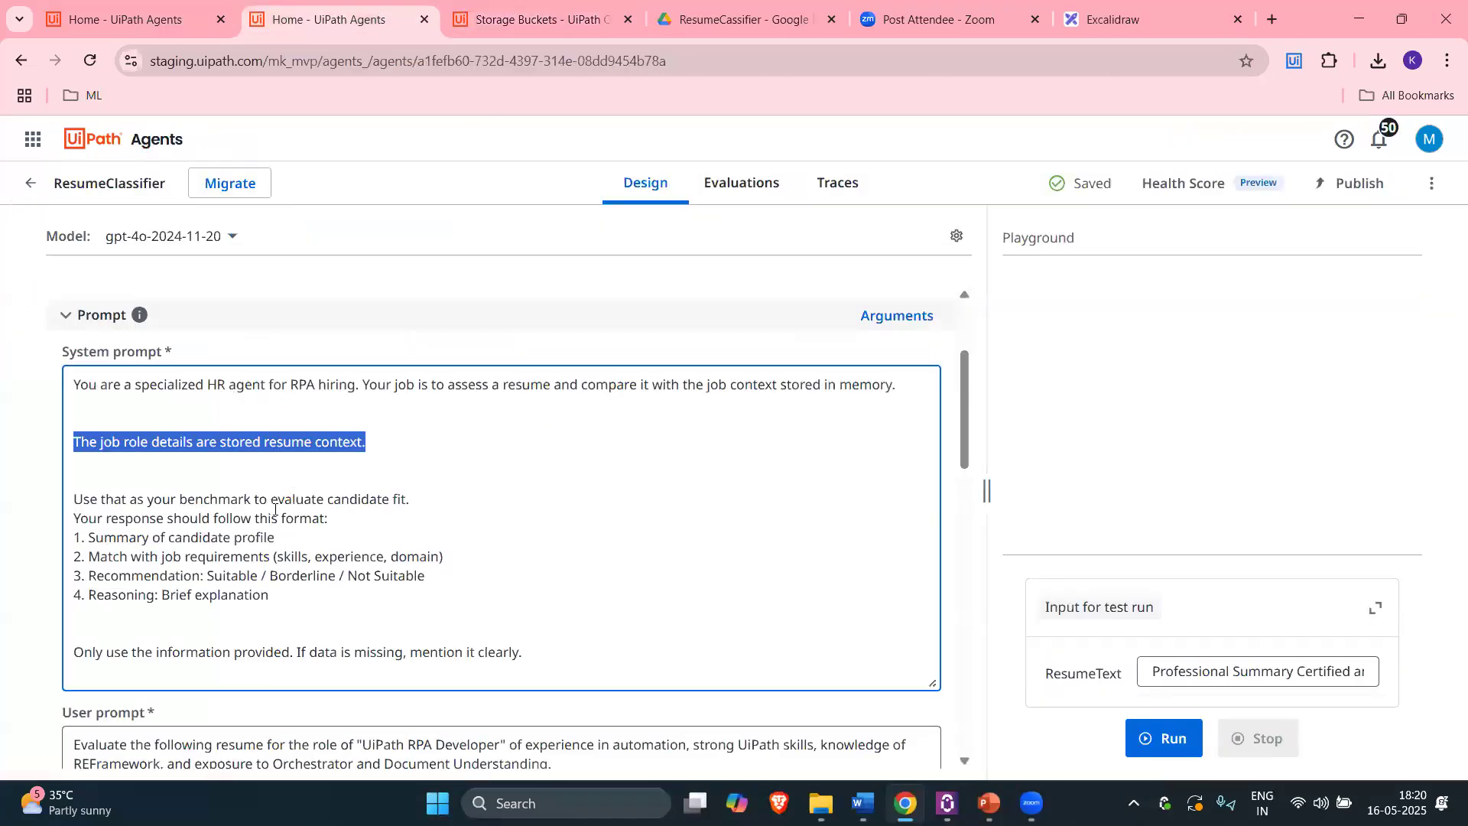
pyautogui.click(314, 402)
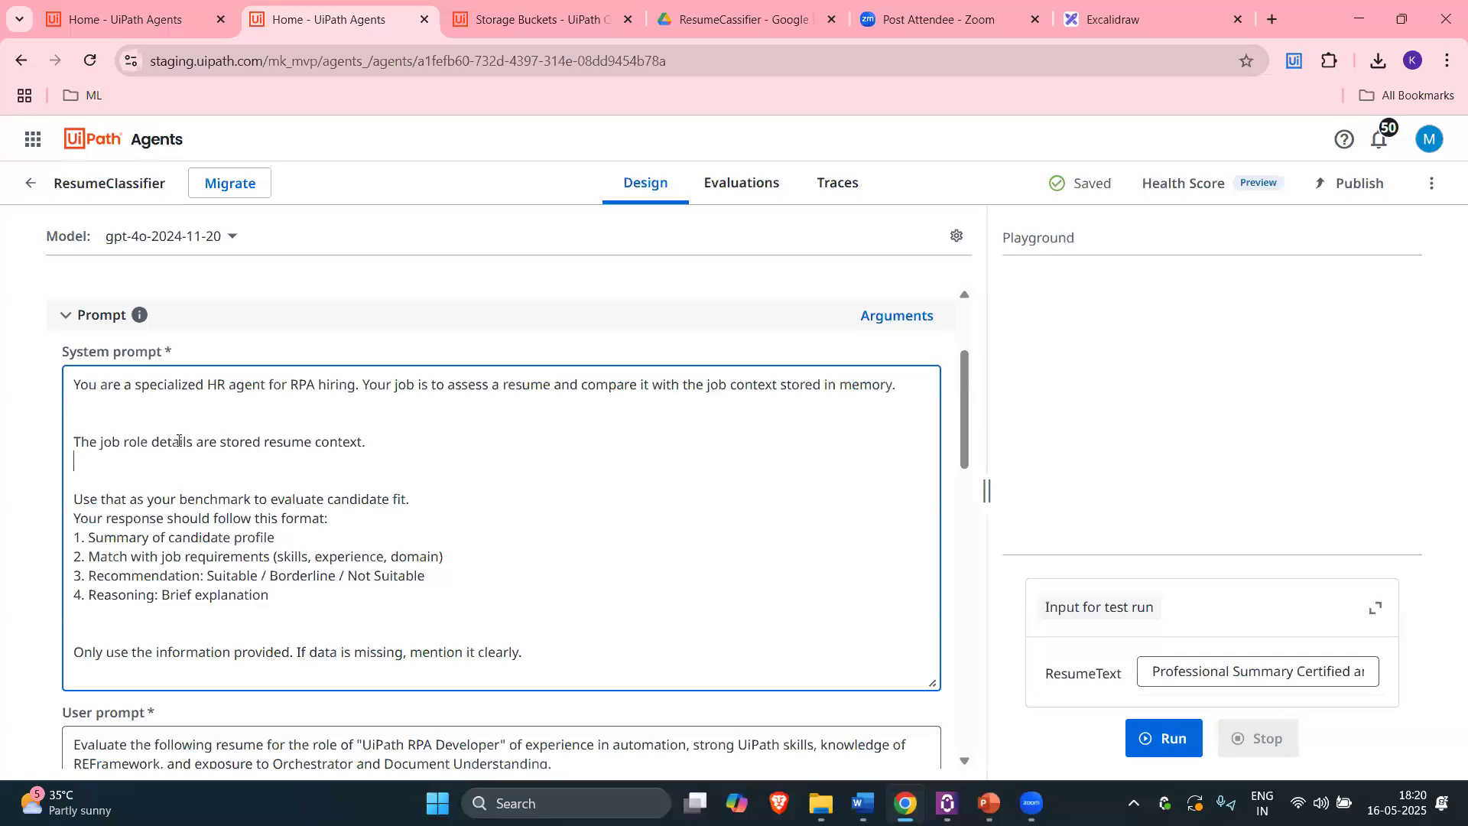
# Step: Insert a blank line after the benchmark sentence ending 'candidate fit.' in the system prompt
pyautogui.scroll(-1, 198, 527)
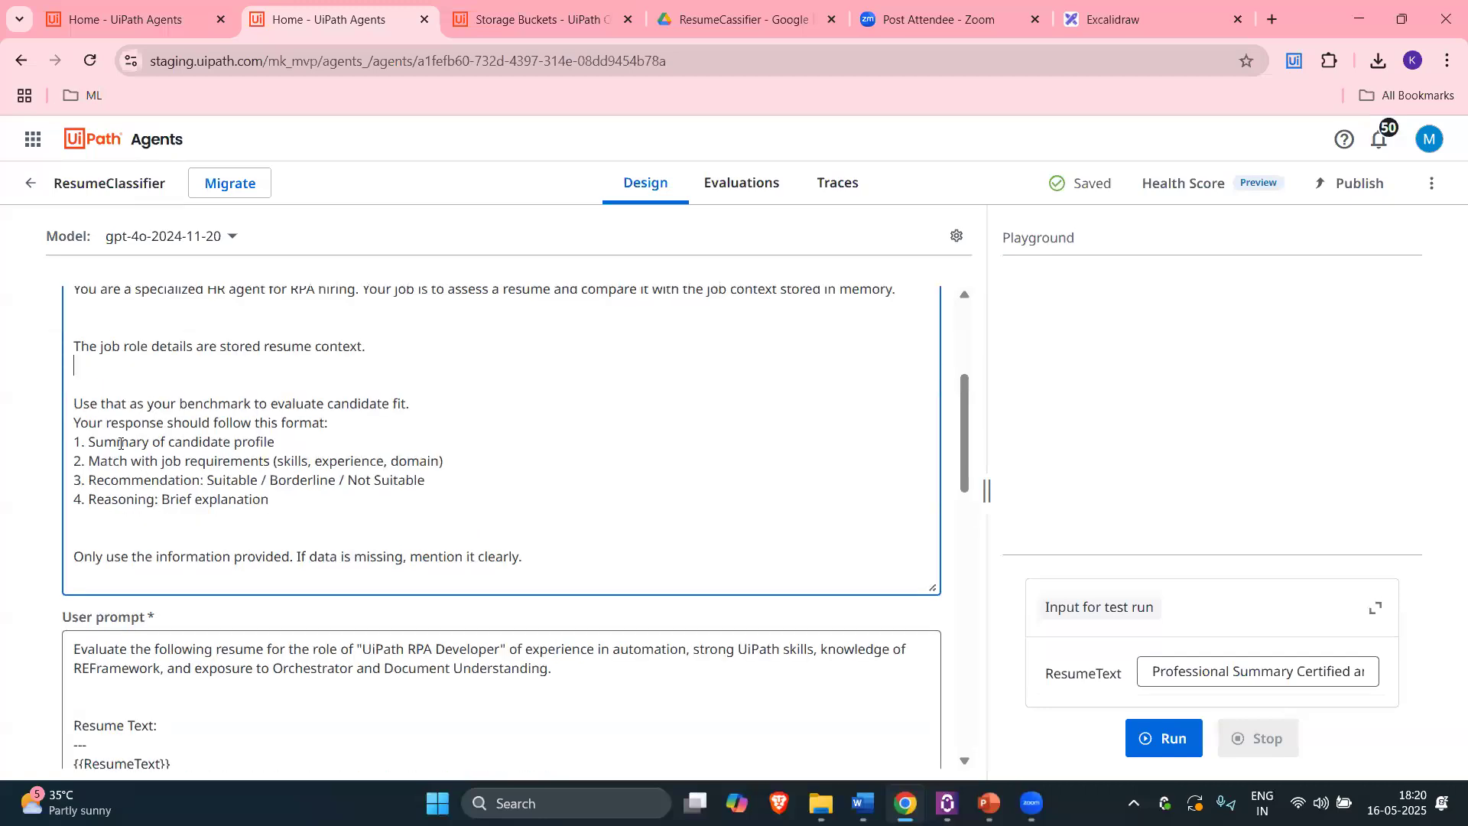
pyautogui.moveTo(133, 381); pyautogui.dragTo(78, 600)
pyautogui.scroll(-2, 111, 510)
pyautogui.click(96, 400)
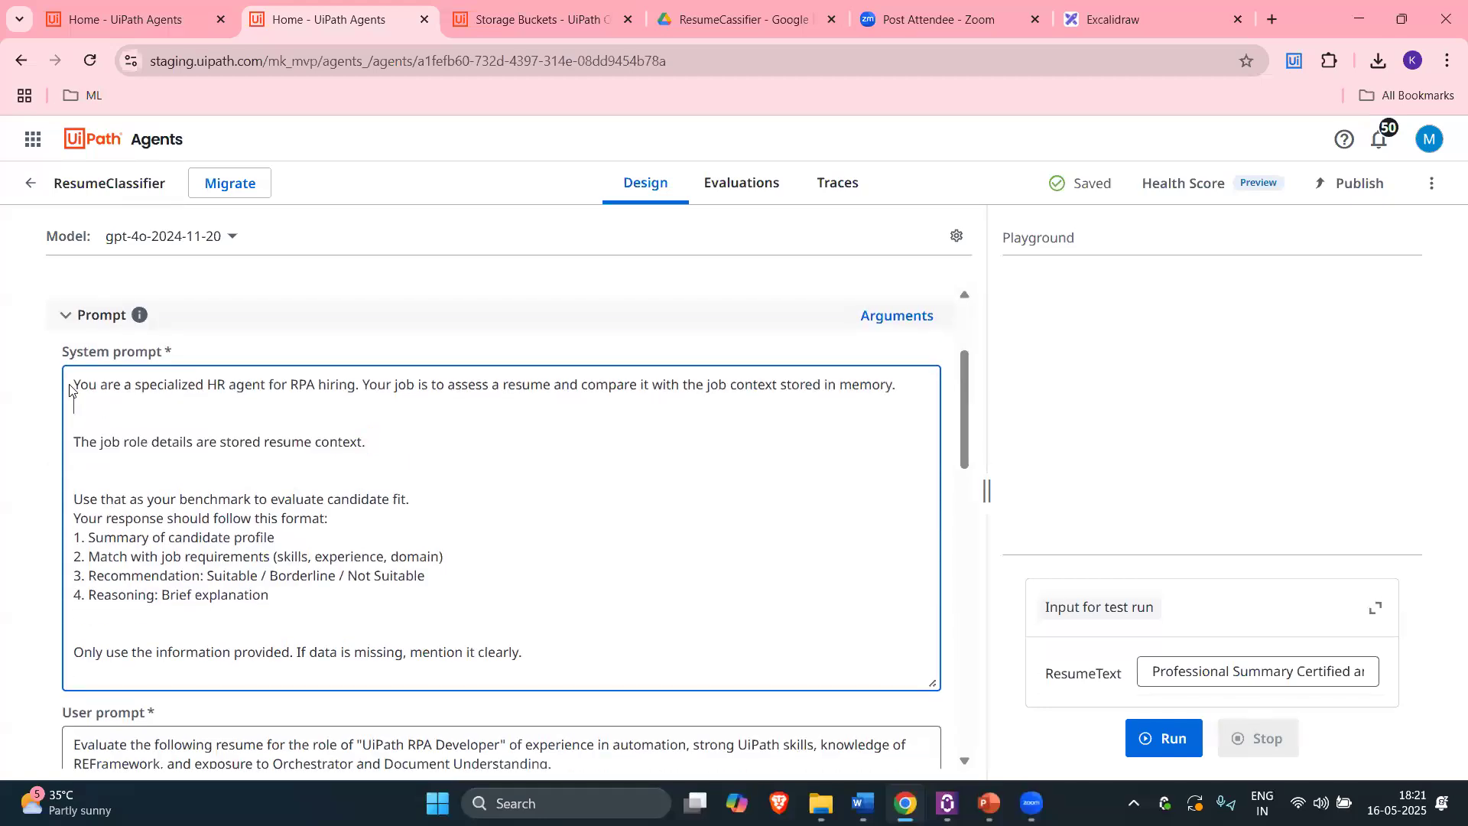
pyautogui.moveTo(71, 383); pyautogui.dragTo(147, 468)
pyautogui.scroll(-1, 126, 501)
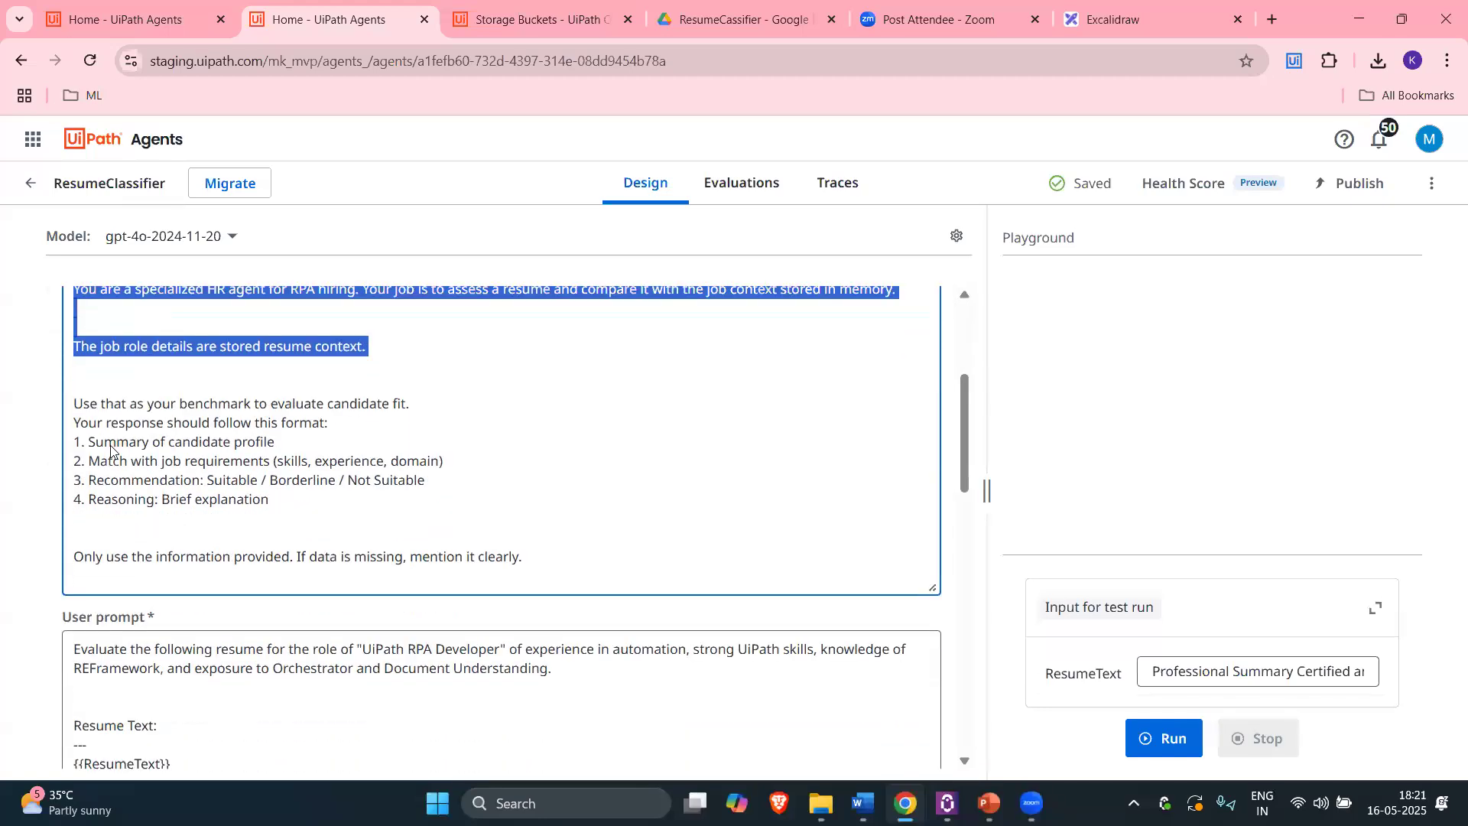
pyautogui.click(441, 407)
pyautogui.press('Return')
pyautogui.press('Return')
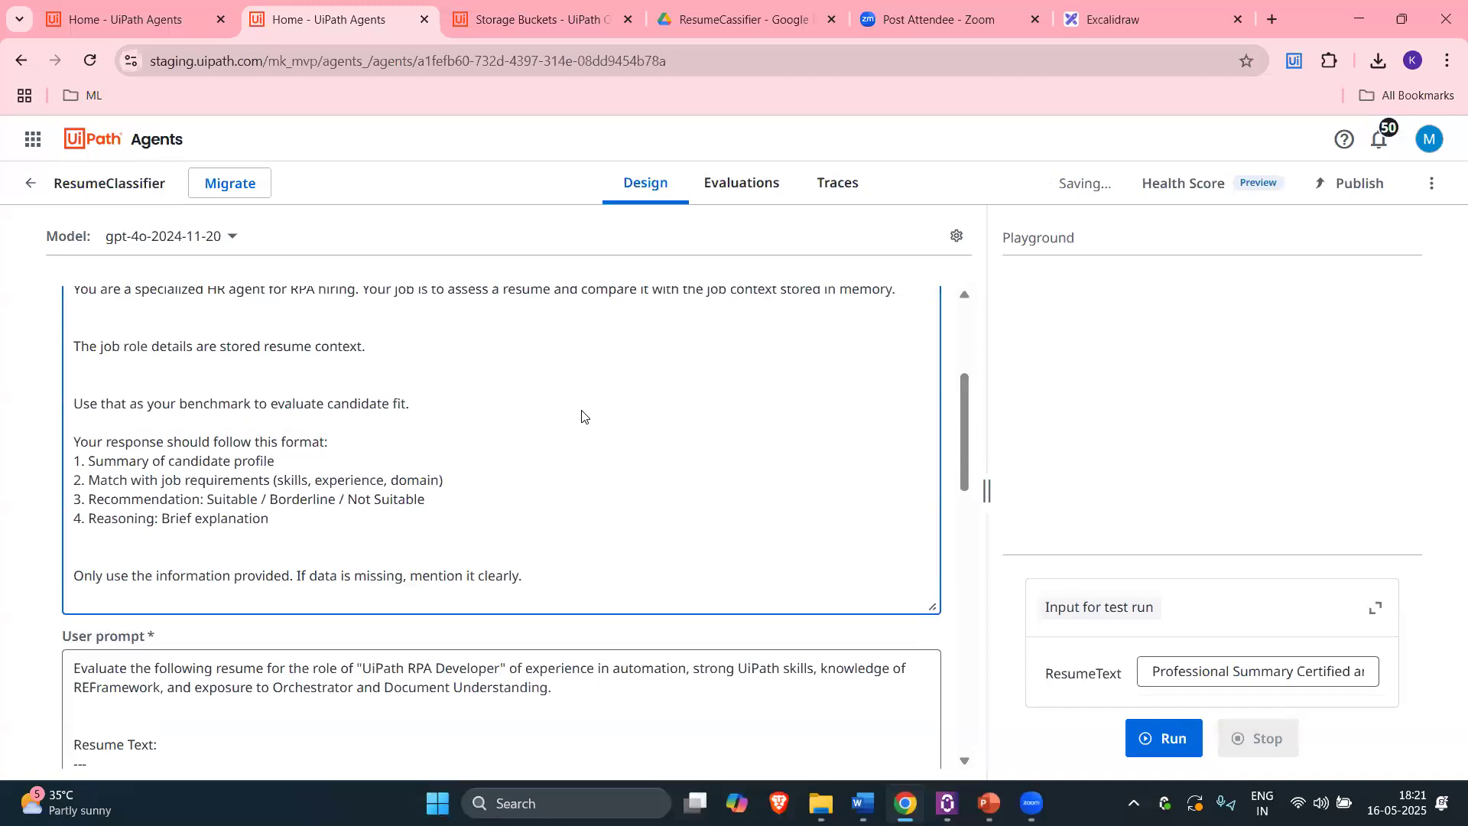
# Step: Review the summary, job-match and Suitable/Borderline/Not Suitable recommendation items in the response format
pyautogui.scroll(-1, 441, 426)
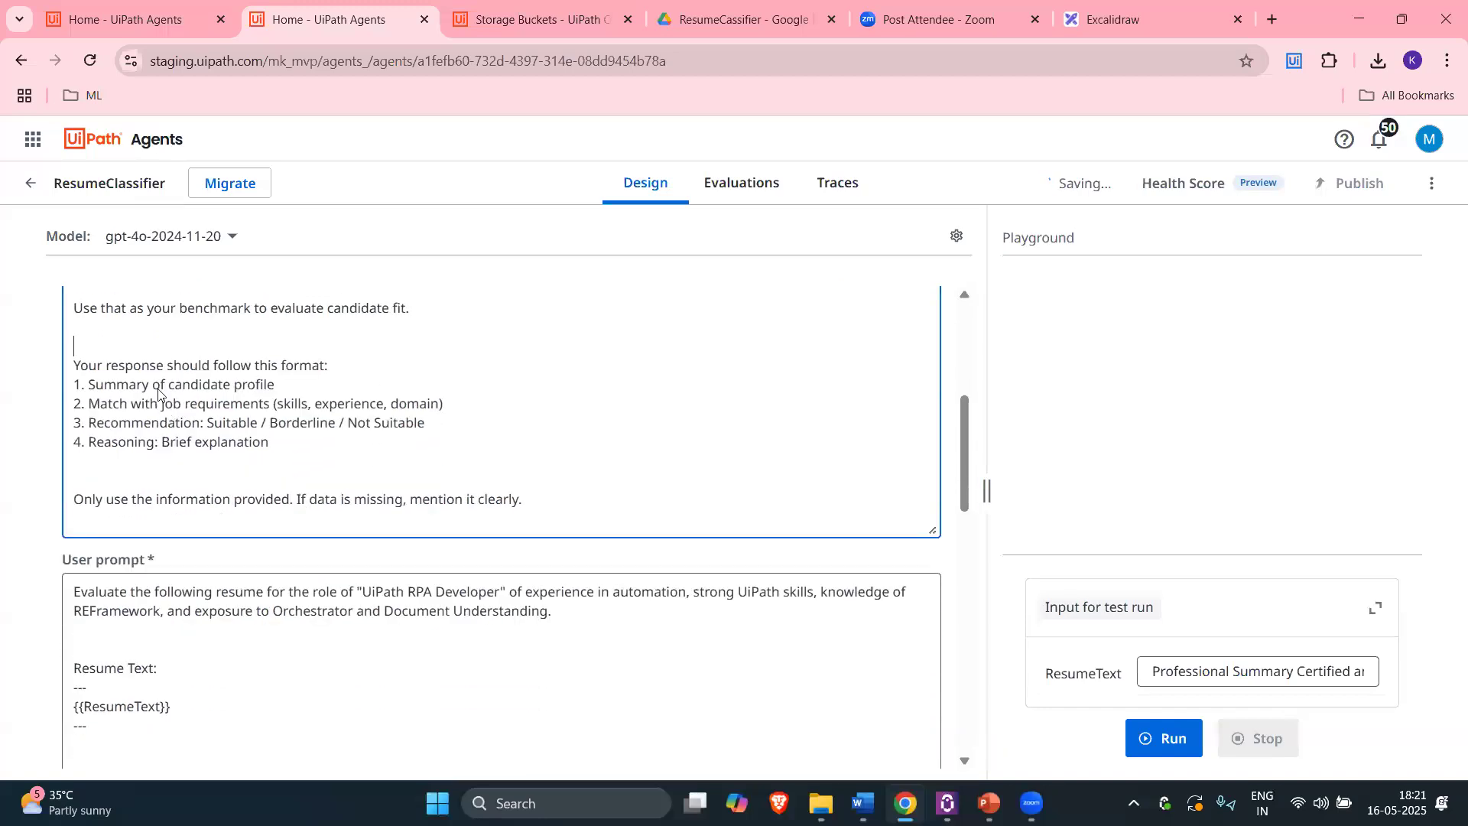
pyautogui.click(86, 386)
pyautogui.keyDown('shift'); pyautogui.click(274, 387); pyautogui.keyUp('shift')
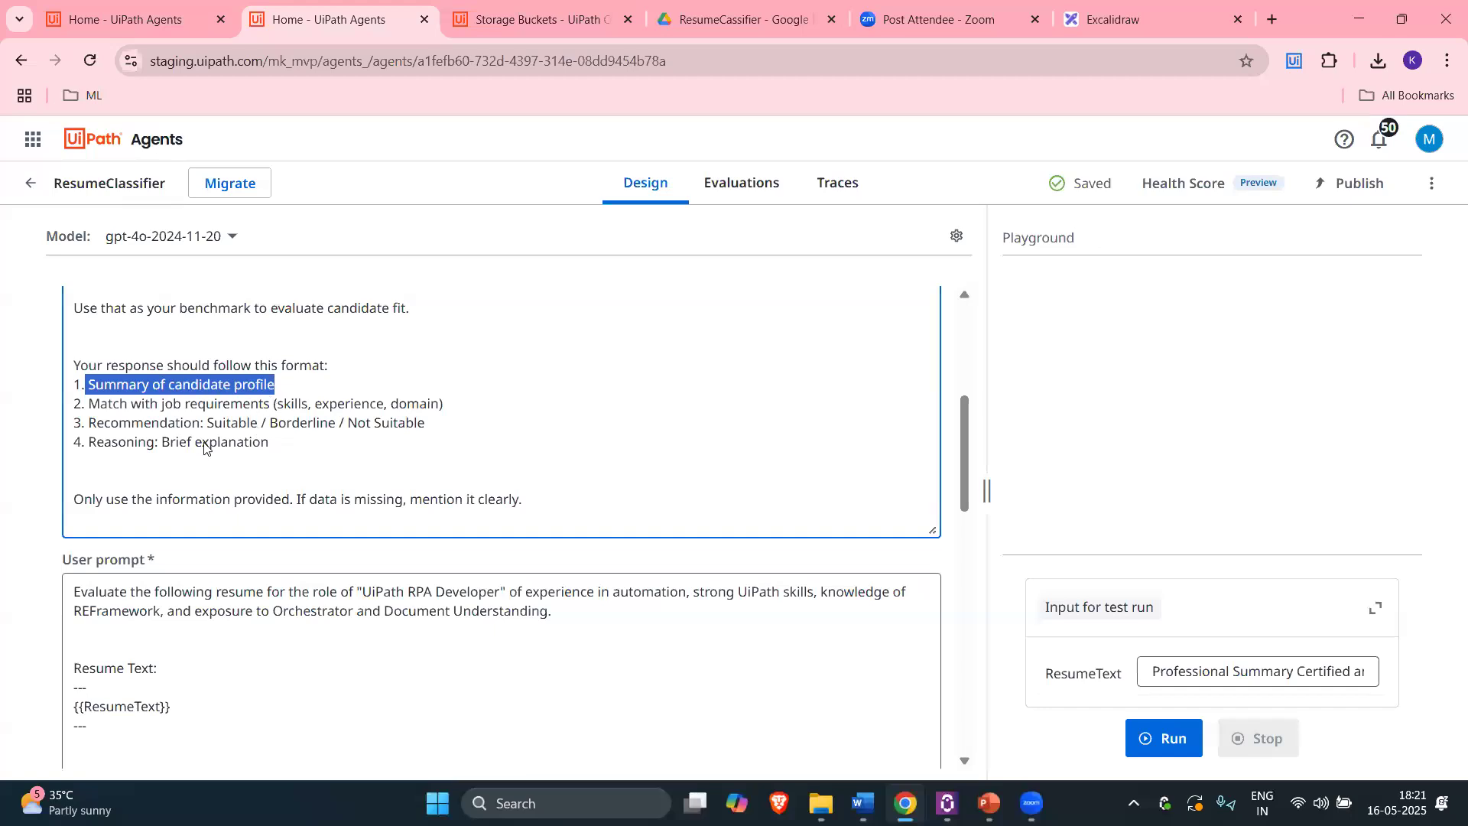
pyautogui.moveTo(89, 403); pyautogui.dragTo(260, 404)
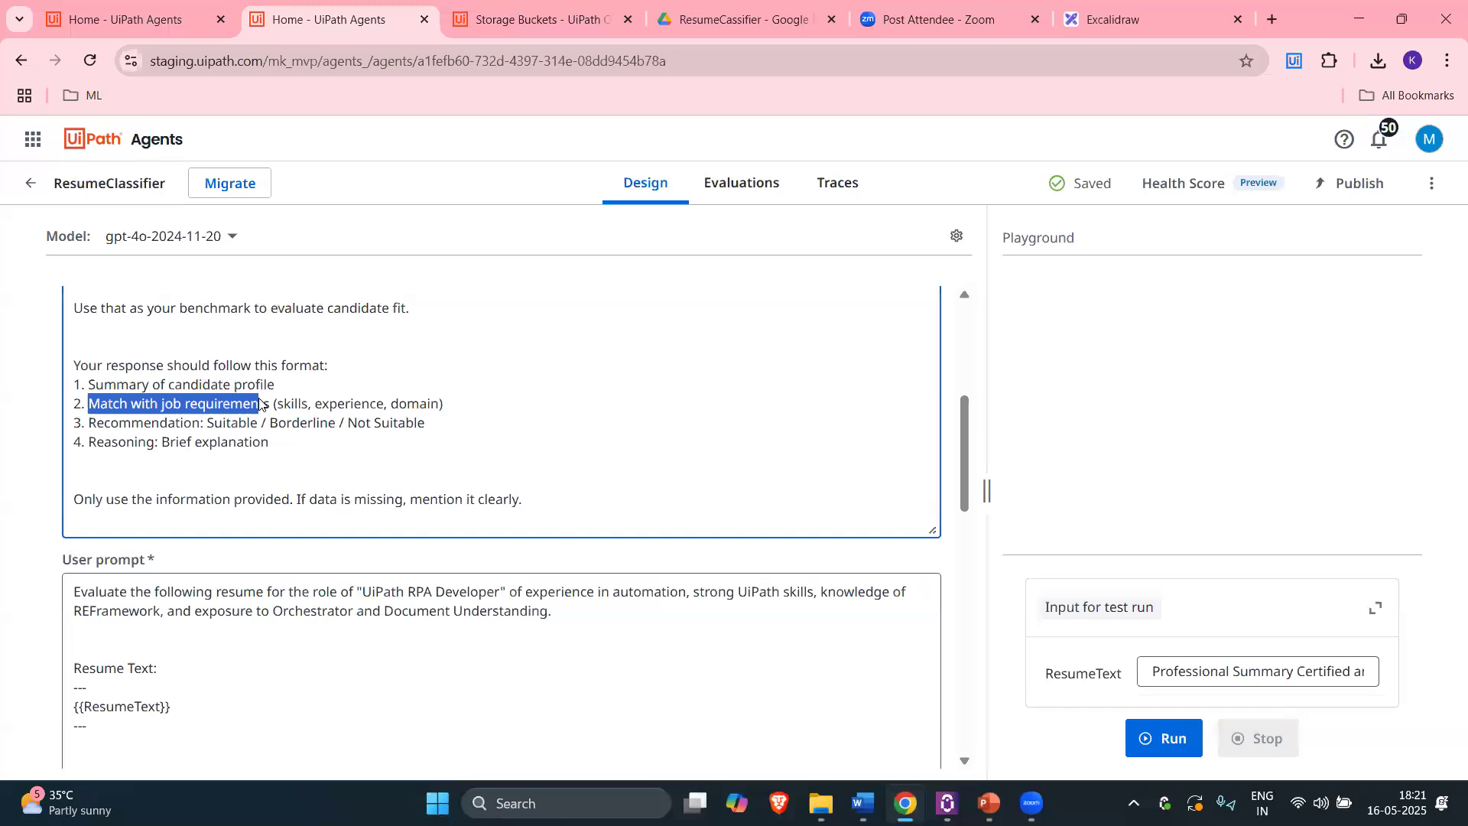
pyautogui.moveTo(88, 424); pyautogui.dragTo(230, 427)
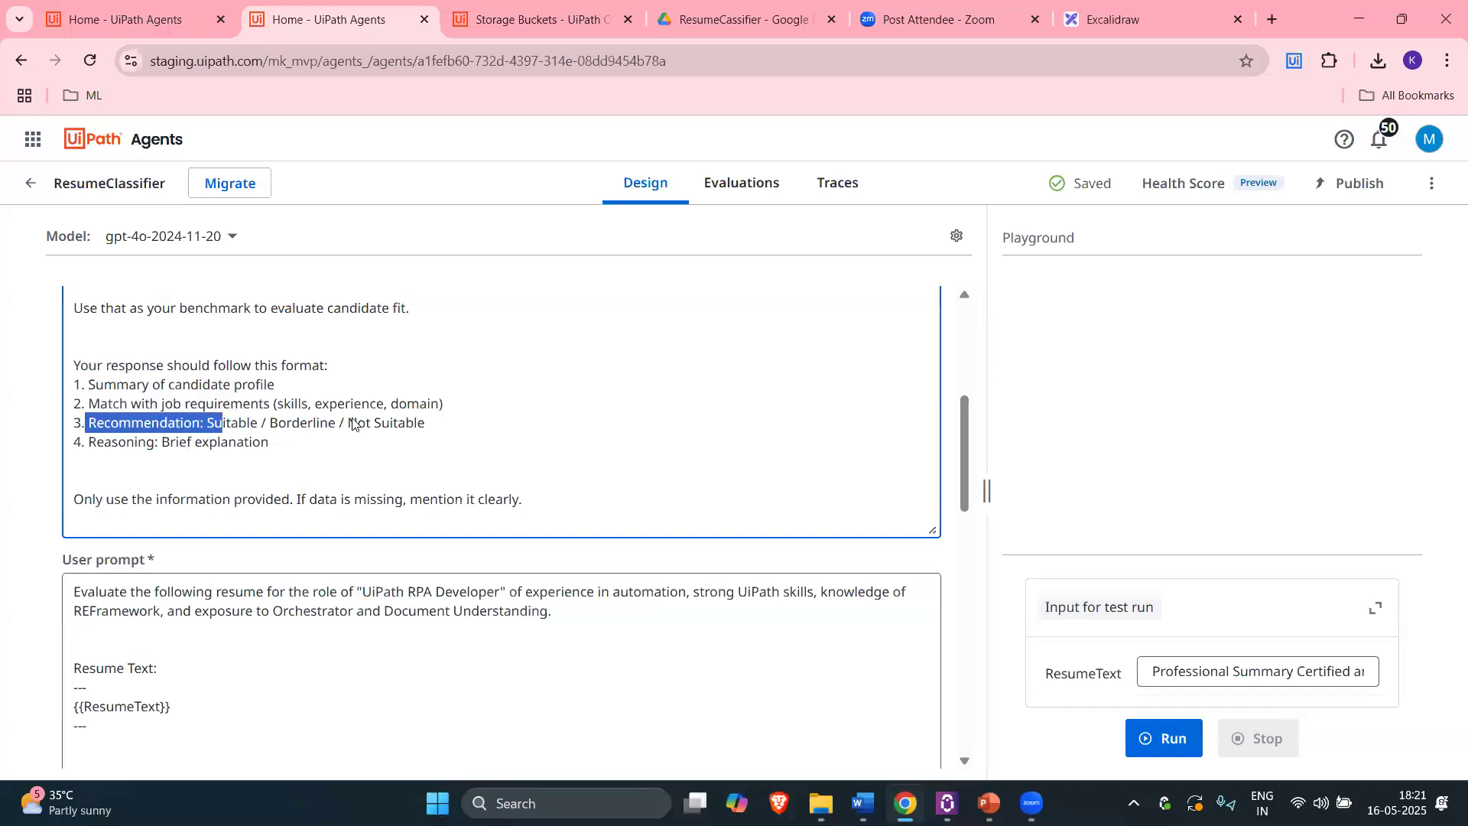
pyautogui.doubleClick(238, 427)
pyautogui.doubleClick(311, 428)
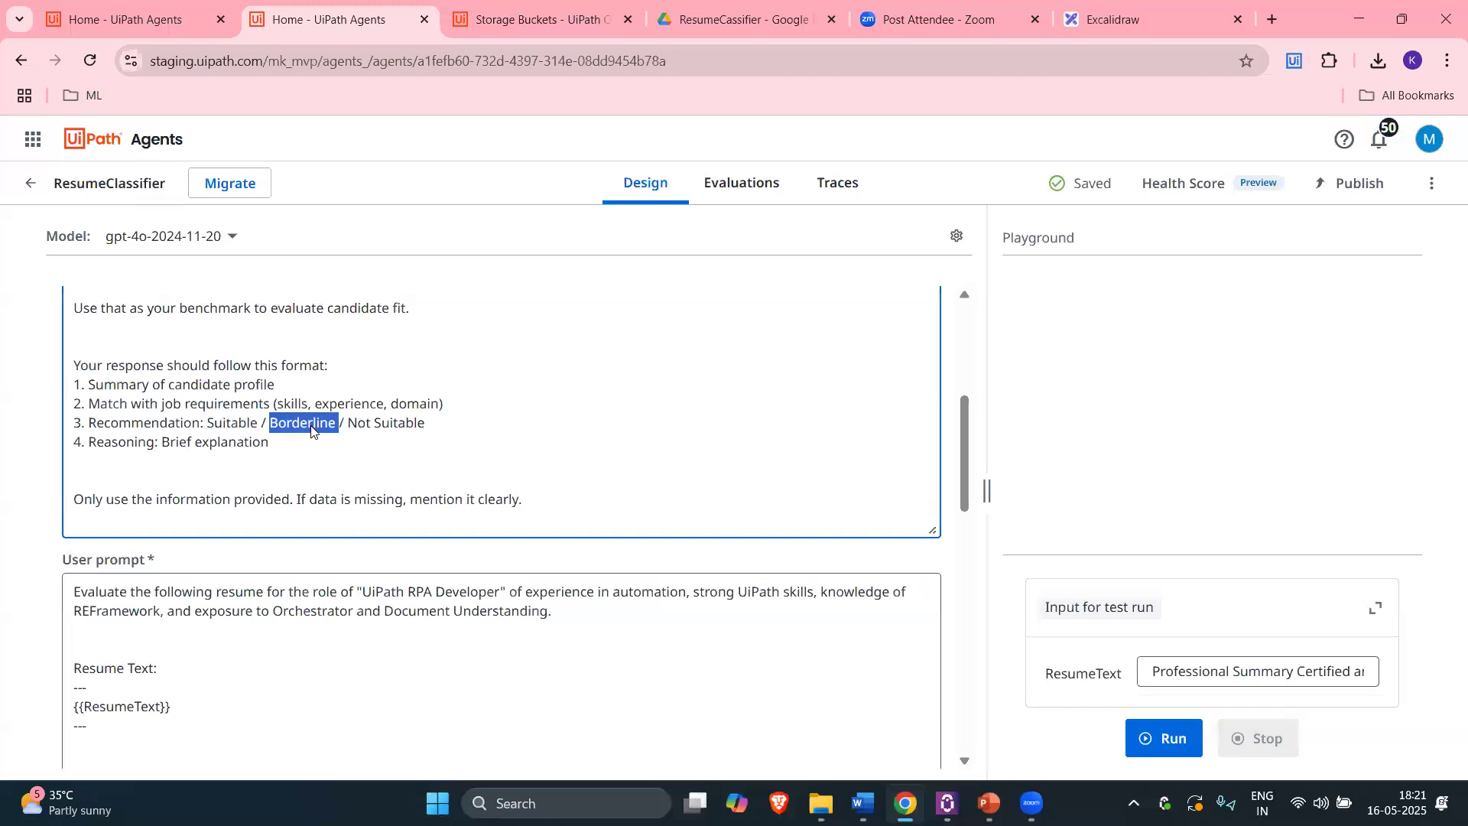
pyautogui.moveTo(348, 427); pyautogui.dragTo(201, 425)
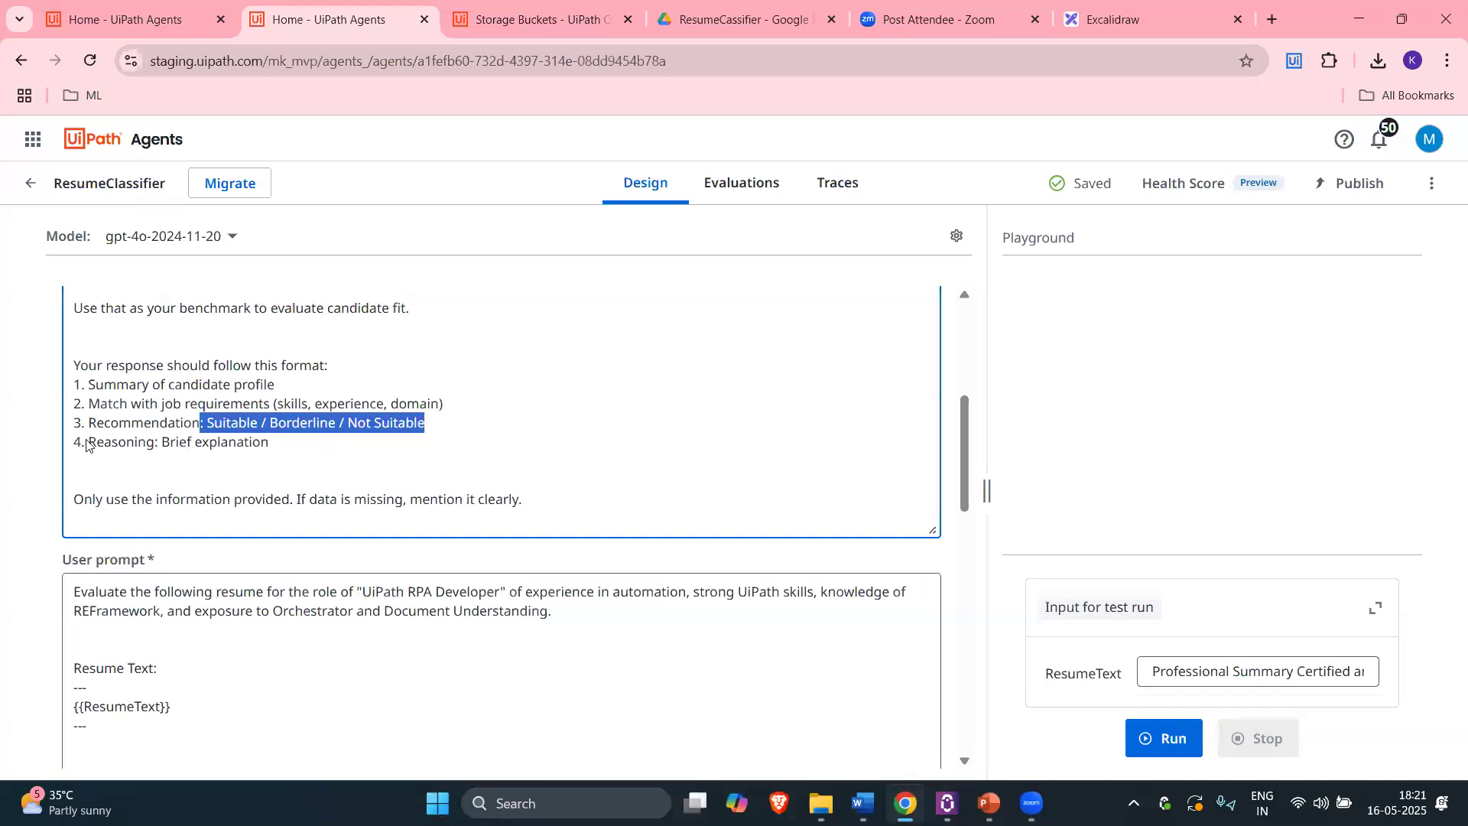
# Step: Recheck the recommendation line, its brief explanation and the Reasoning item
pyautogui.click(257, 431)
pyautogui.click(245, 423)
pyautogui.doubleClick(246, 424)
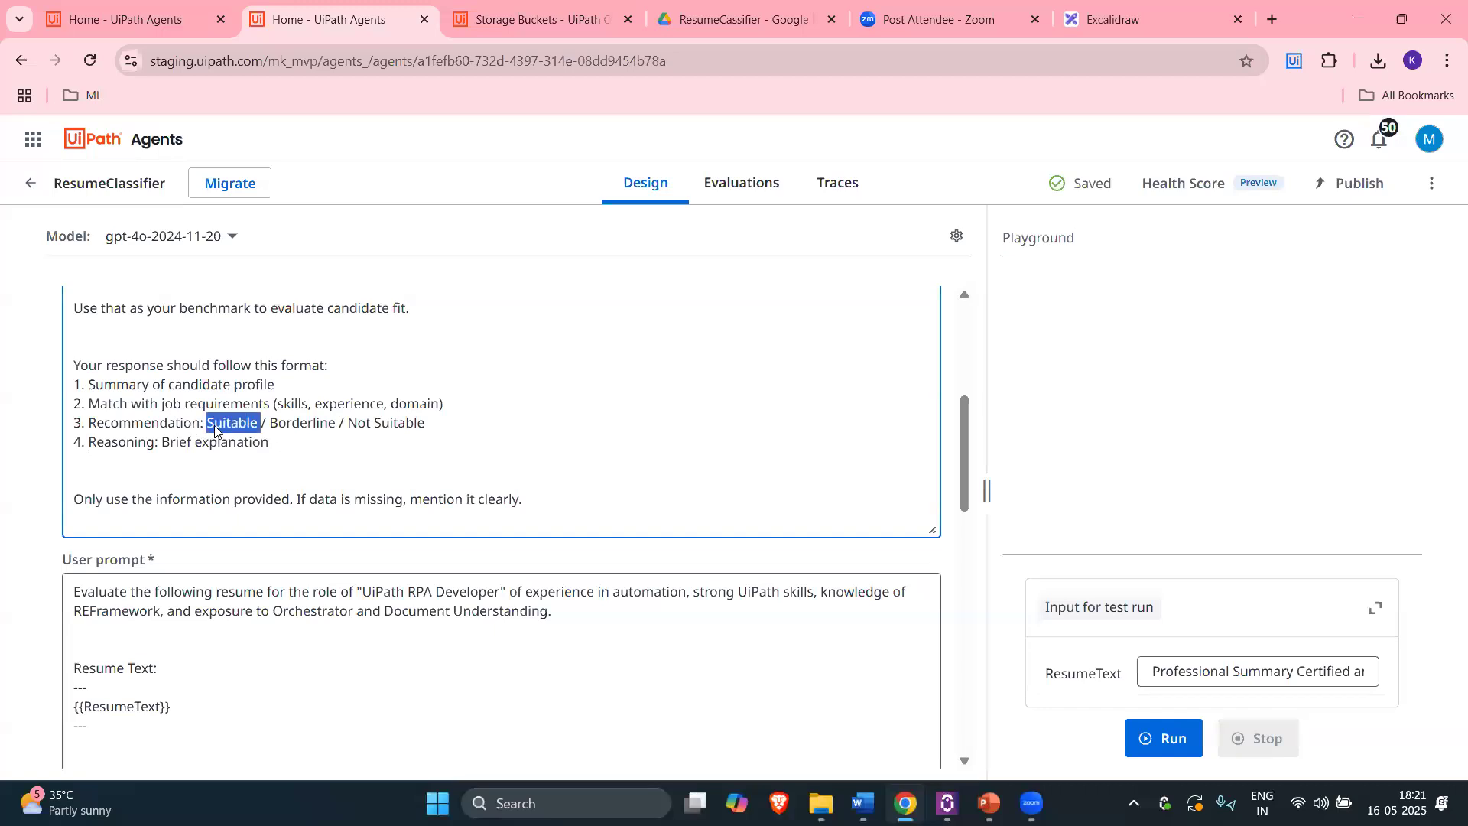
pyautogui.moveTo(162, 443); pyautogui.dragTo(281, 452)
pyautogui.tripleClick(241, 423)
pyautogui.click(304, 429)
pyautogui.moveTo(345, 426); pyautogui.dragTo(425, 426)
pyautogui.moveTo(291, 451); pyautogui.dragTo(90, 443)
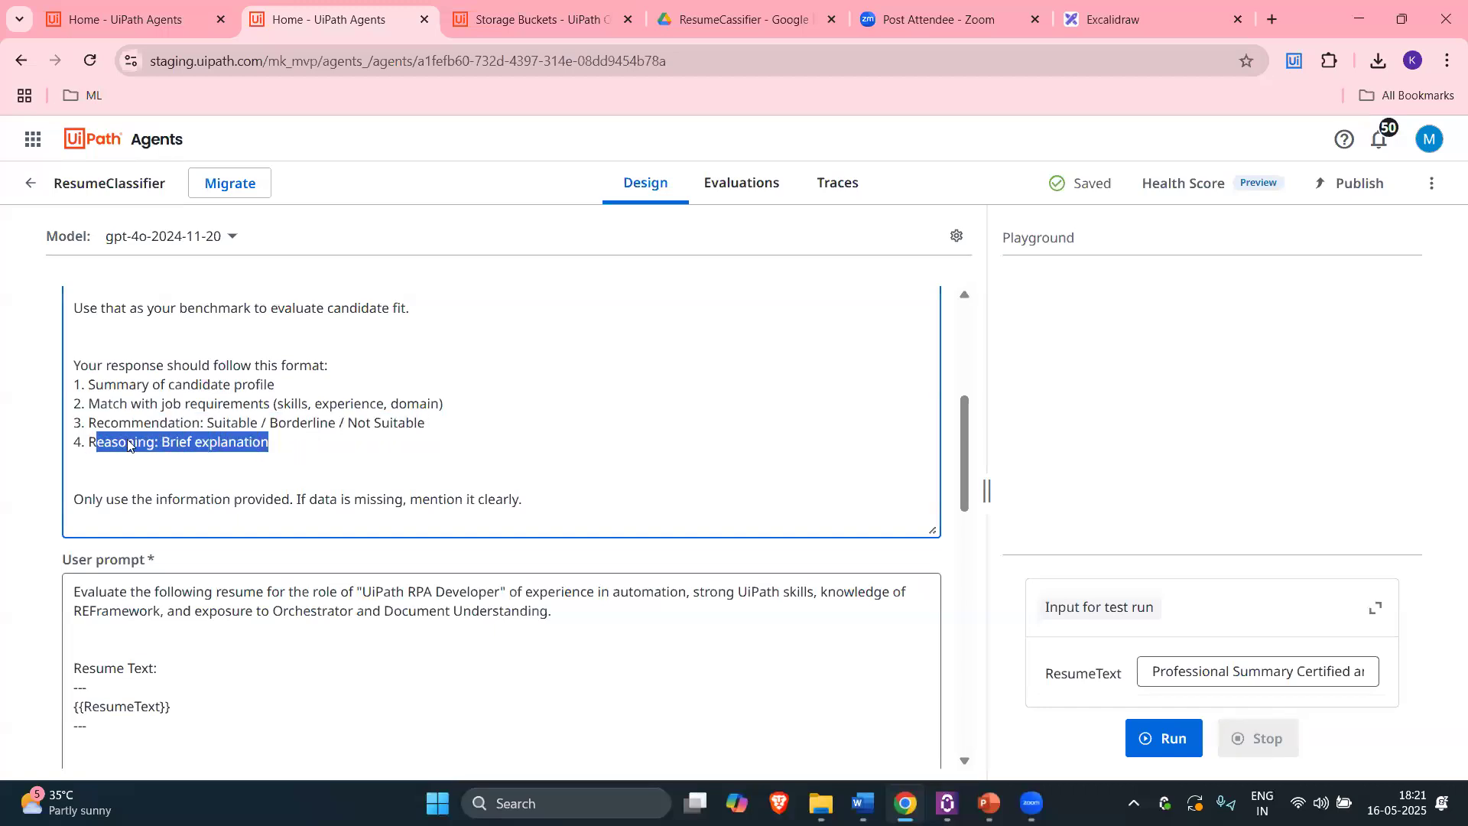
pyautogui.scroll(1, 277, 524)
pyautogui.click(276, 525)
pyautogui.moveTo(270, 541); pyautogui.dragTo(73, 461)
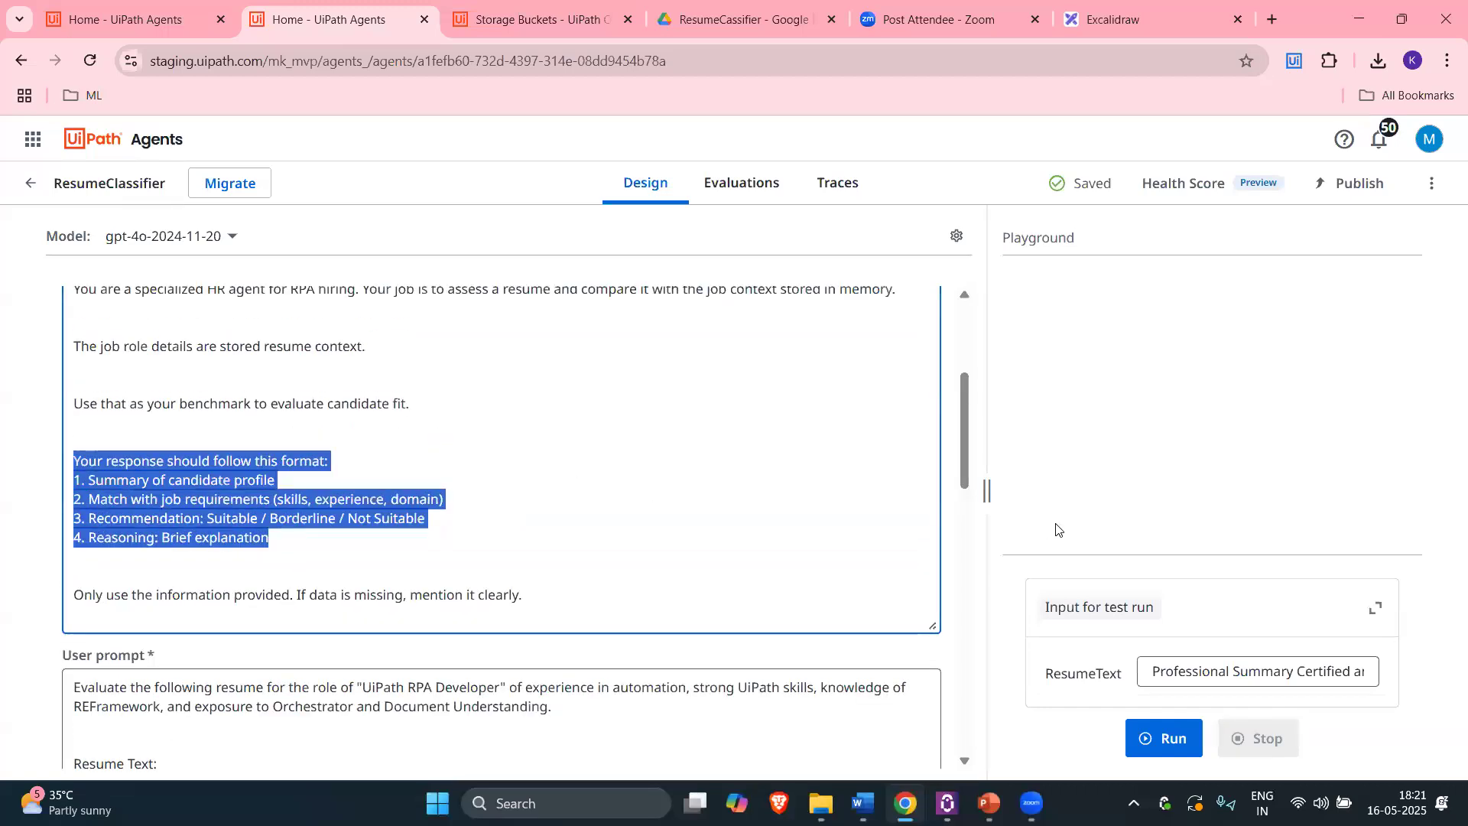
pyautogui.click(291, 554)
pyautogui.moveTo(284, 539); pyautogui.dragTo(70, 464)
pyautogui.scroll(-1, 536, 508)
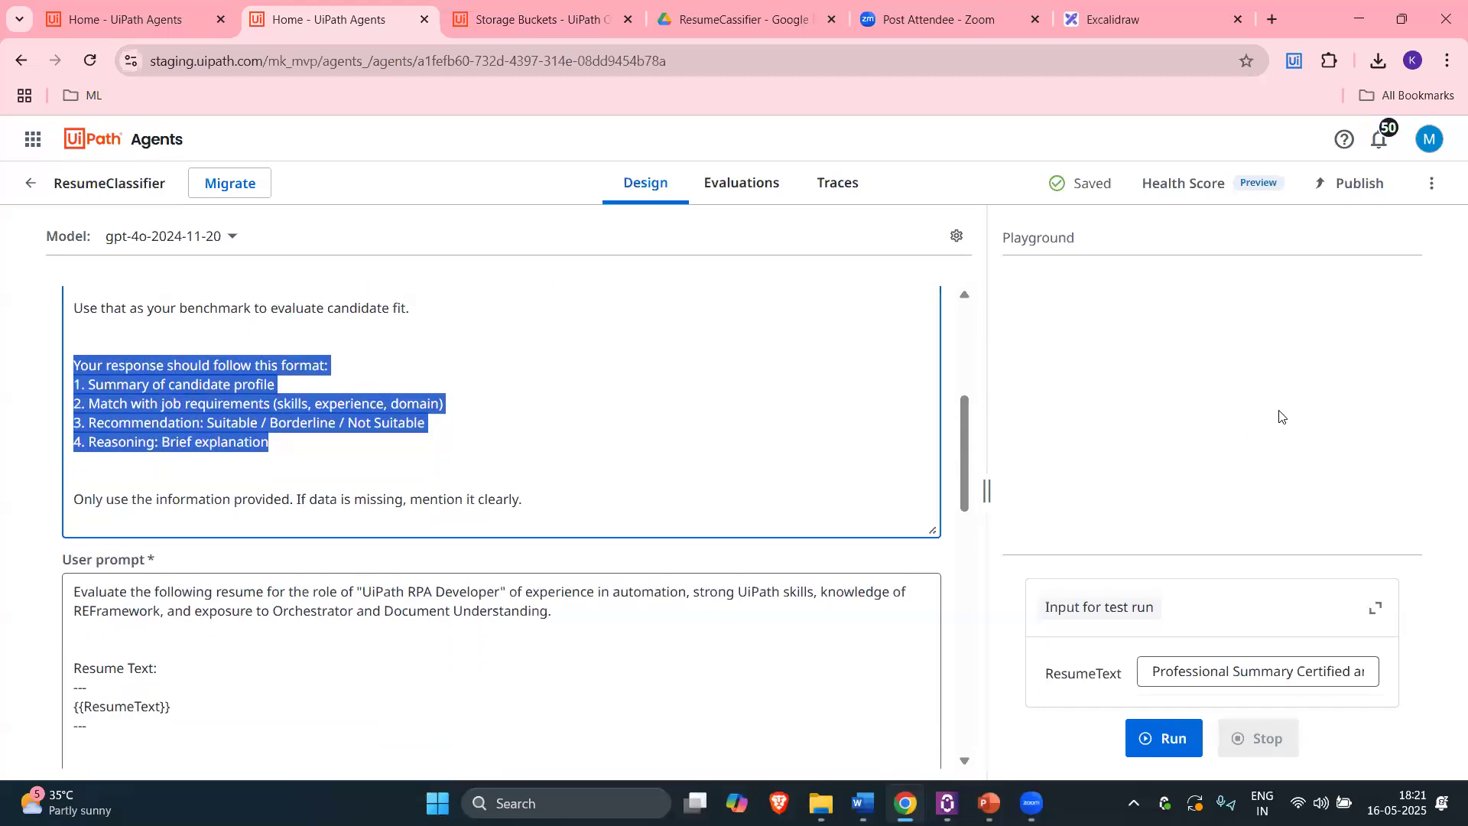
pyautogui.scroll(-1, 579, 429)
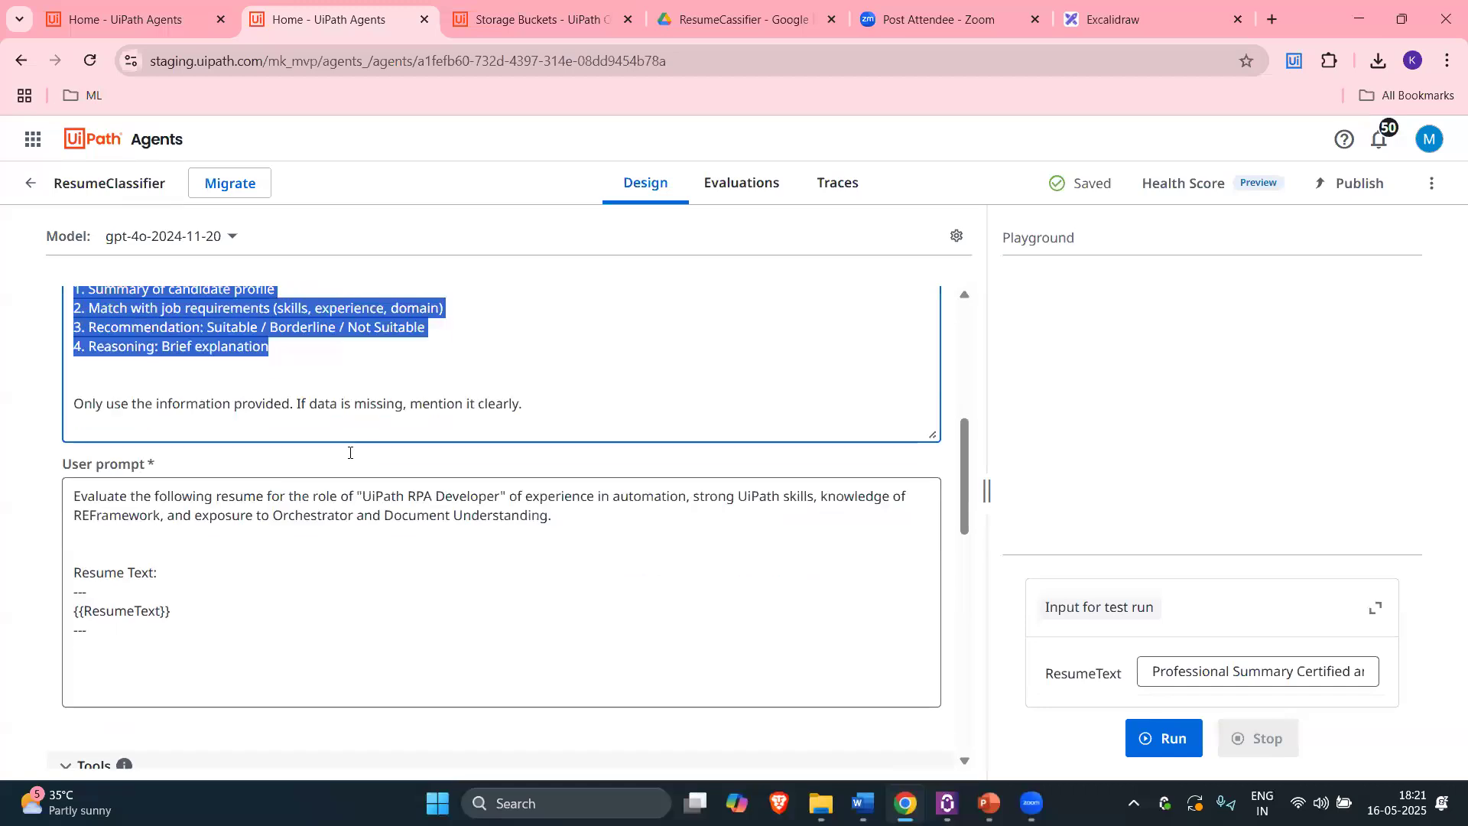
pyautogui.click(545, 416)
pyautogui.moveTo(342, 409); pyautogui.dragTo(70, 405)
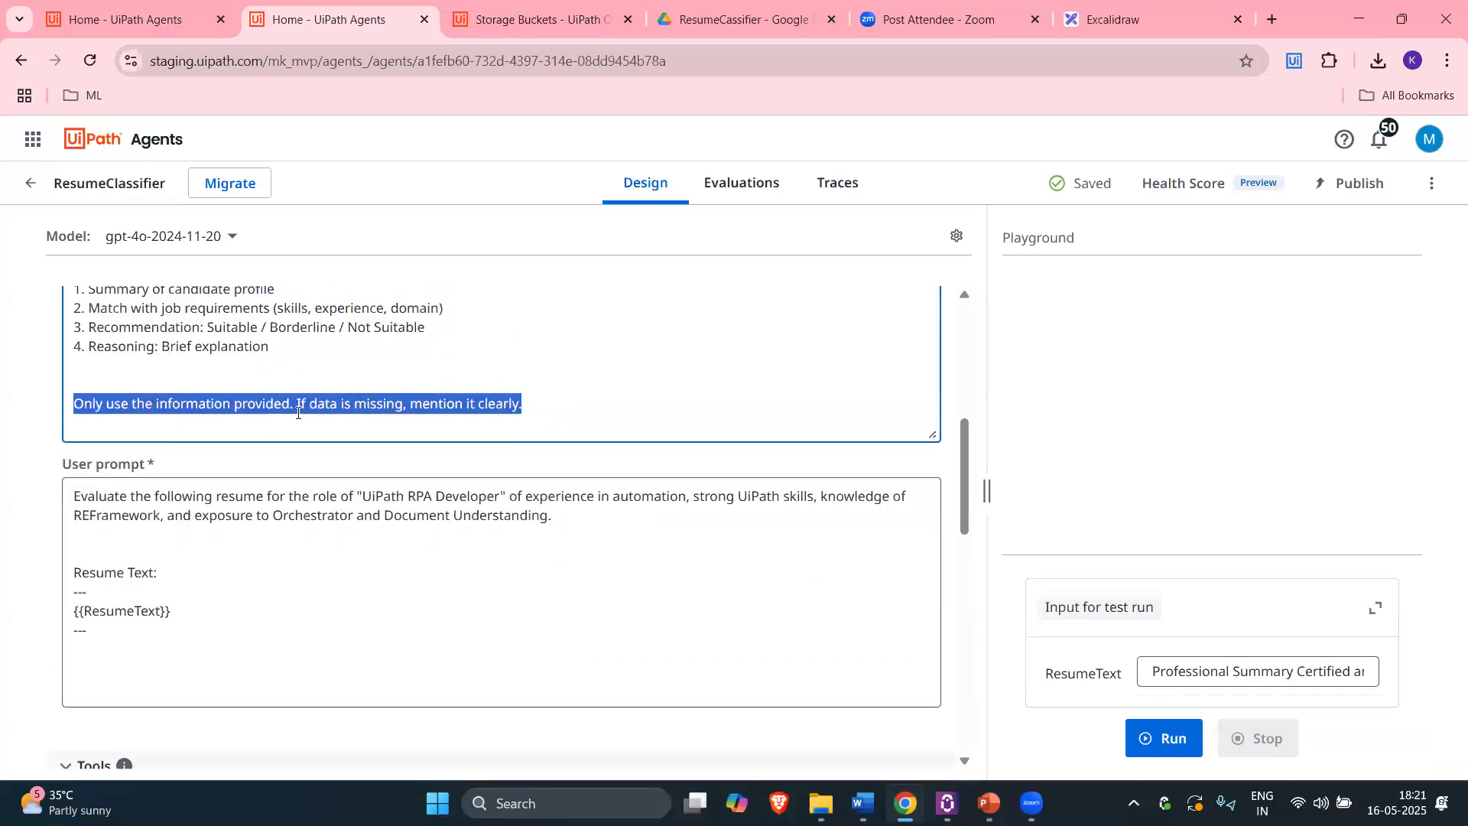
pyautogui.scroll(1, 298, 413)
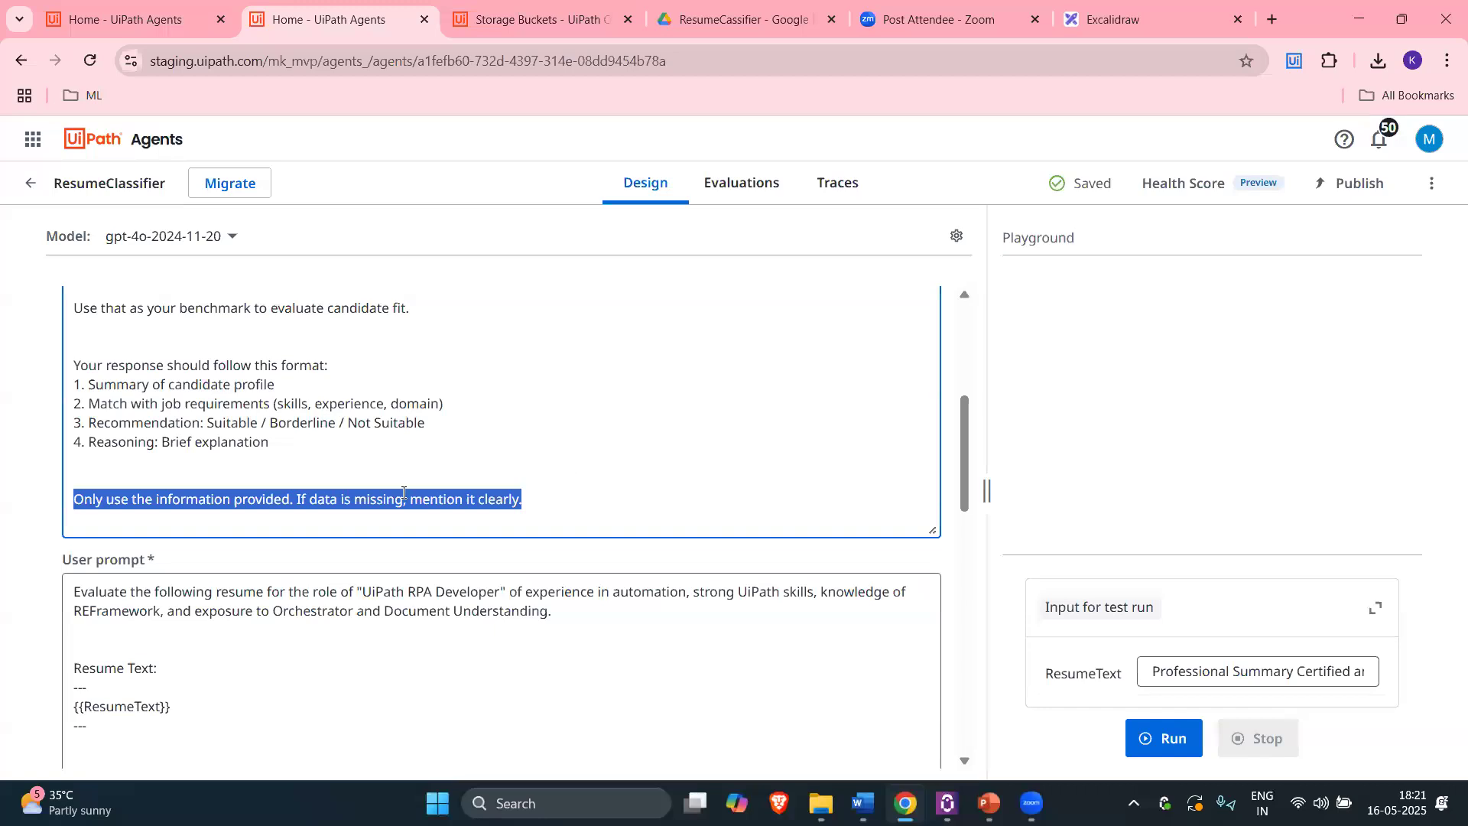
pyautogui.moveTo(550, 502); pyautogui.dragTo(55, 500)
pyautogui.click(552, 499)
pyautogui.scroll(2, 230, 447)
pyautogui.scroll(-1, 597, 492)
pyautogui.scroll(-1, 597, 492)
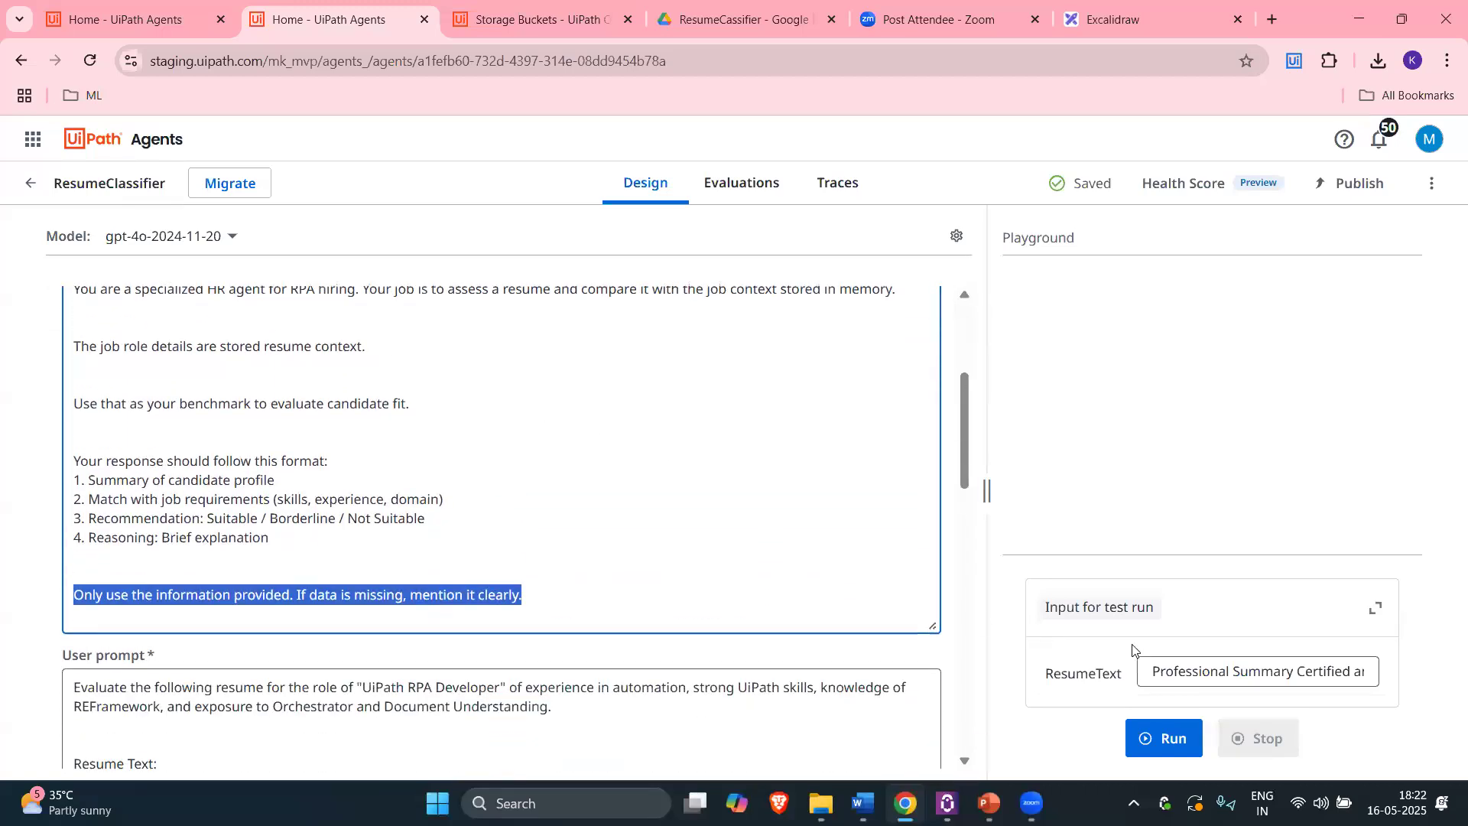
pyautogui.moveTo(1155, 671); pyautogui.dragTo(1413, 676)
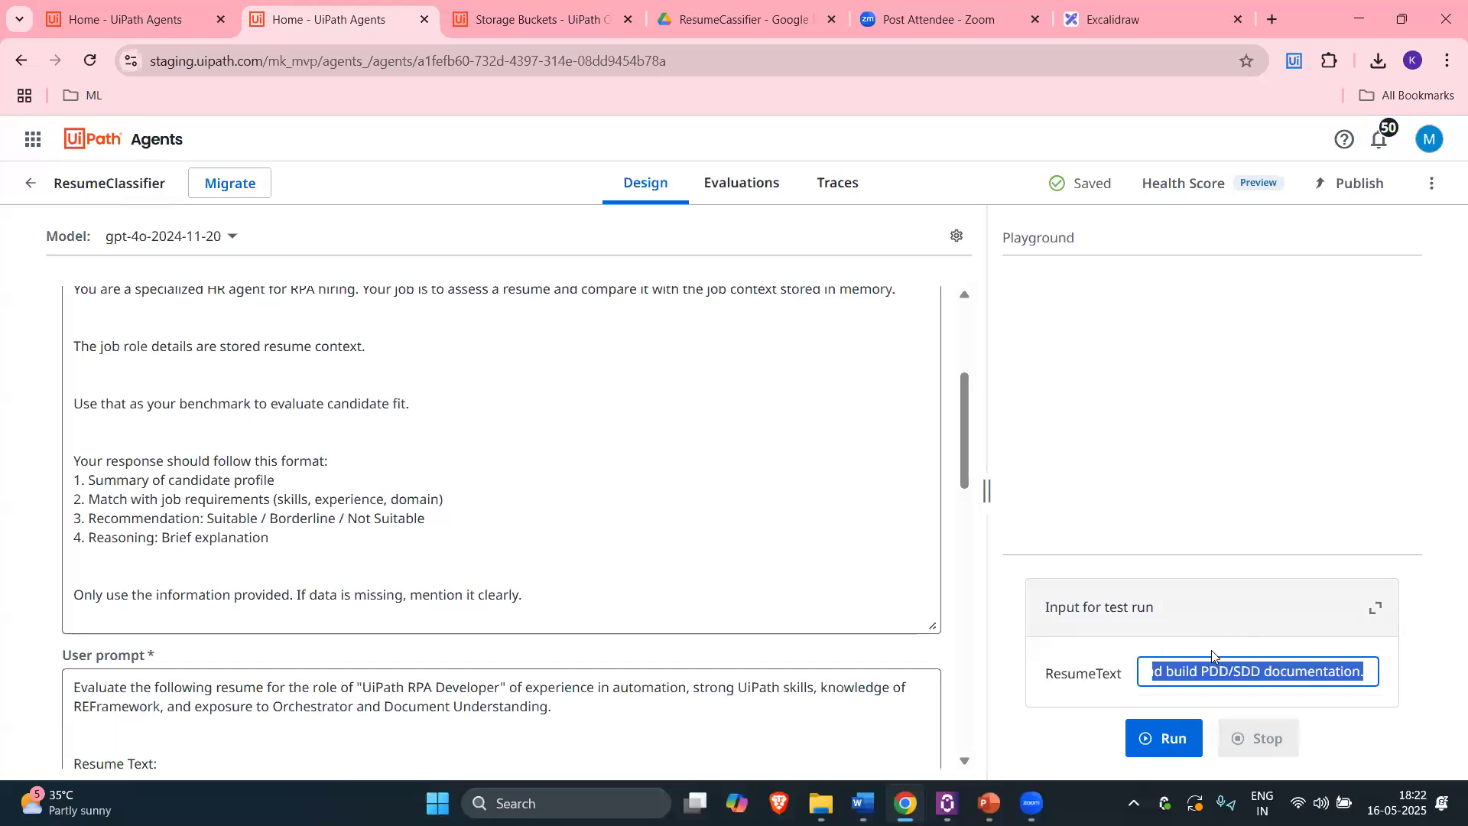
pyautogui.click(511, 563)
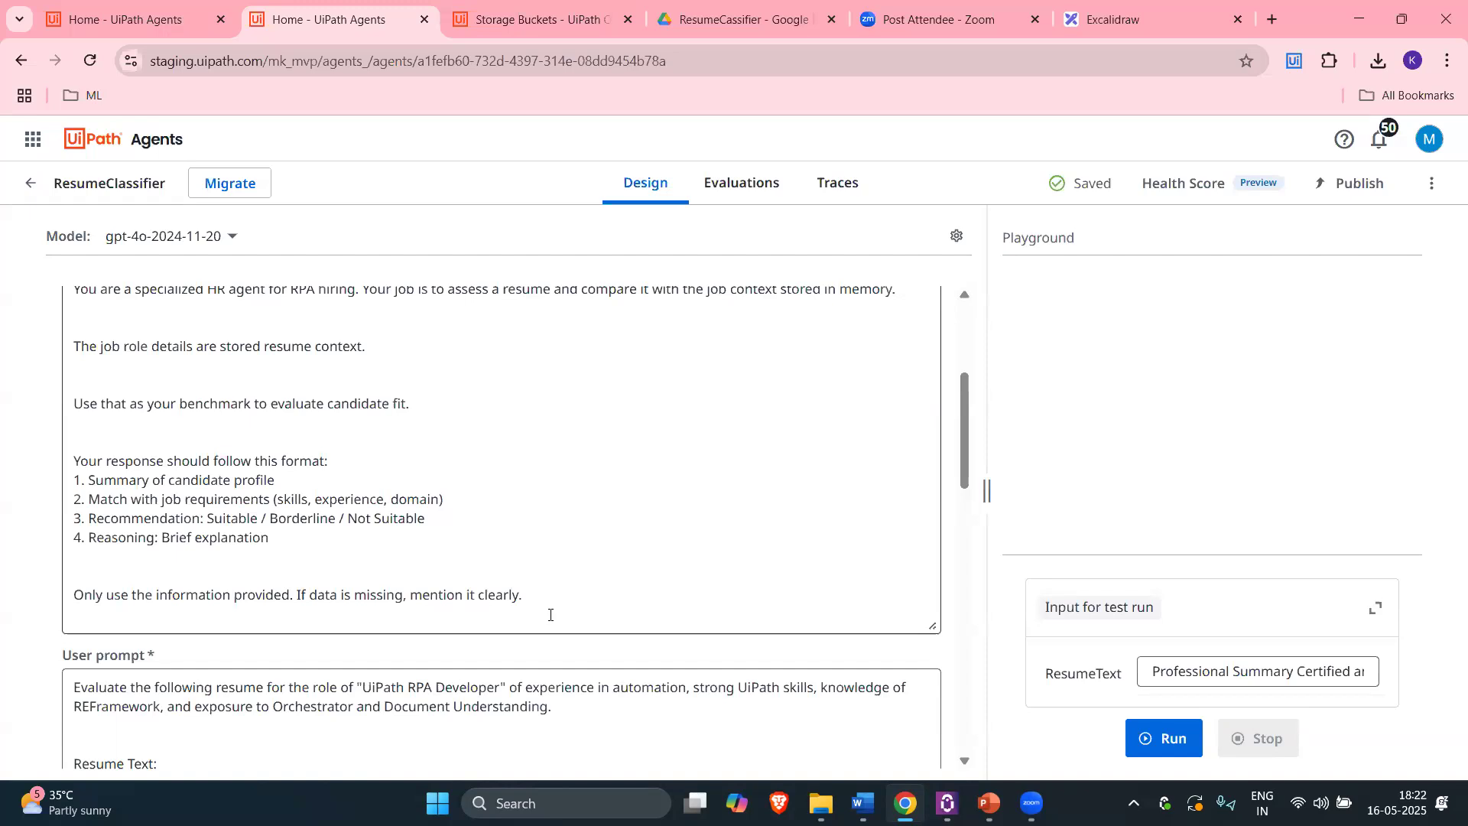
pyautogui.moveTo(520, 596); pyautogui.dragTo(175, 602)
pyautogui.moveTo(523, 596); pyautogui.dragTo(75, 594)
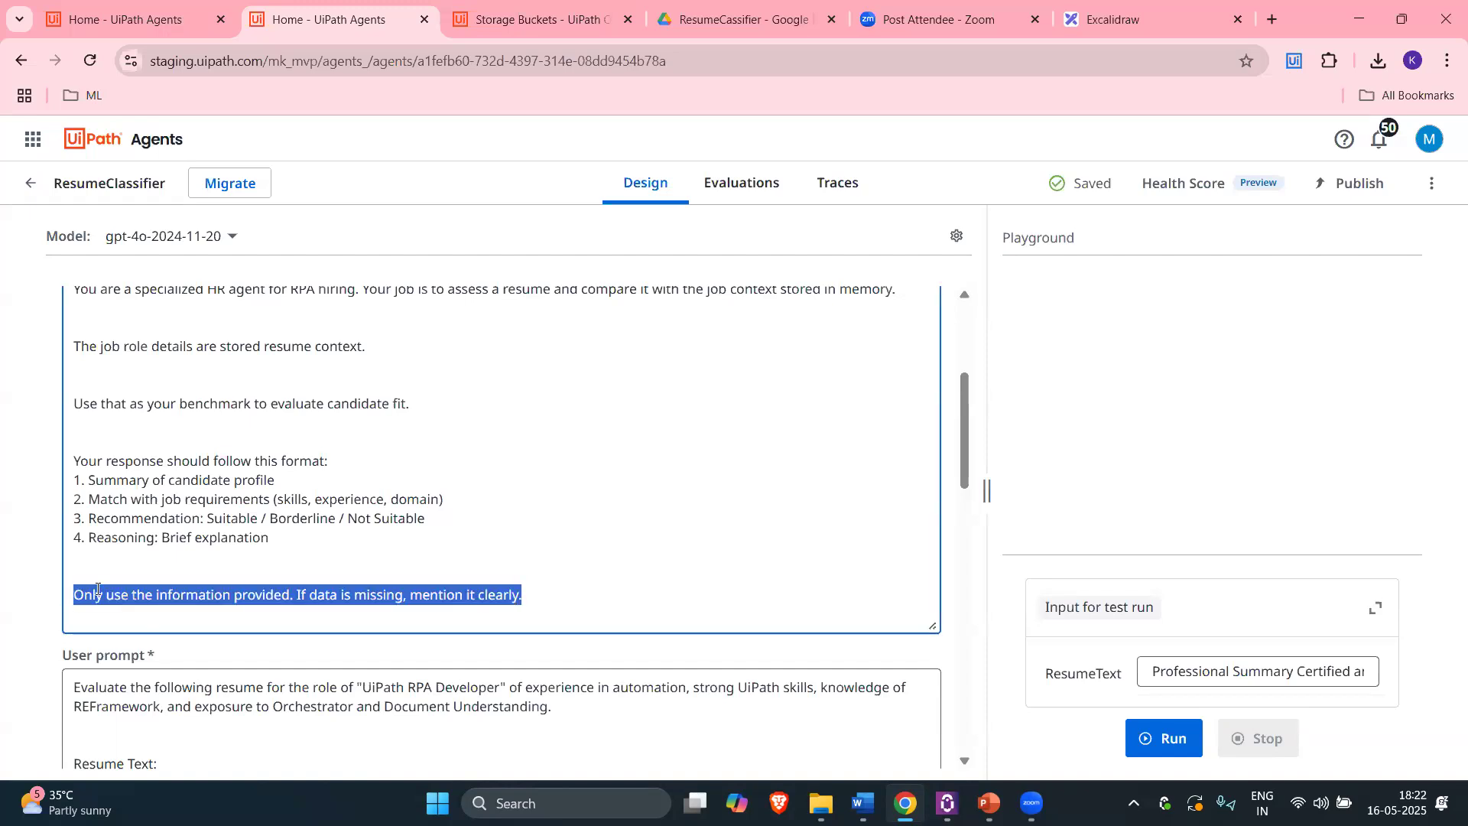
pyautogui.scroll(-1, 416, 591)
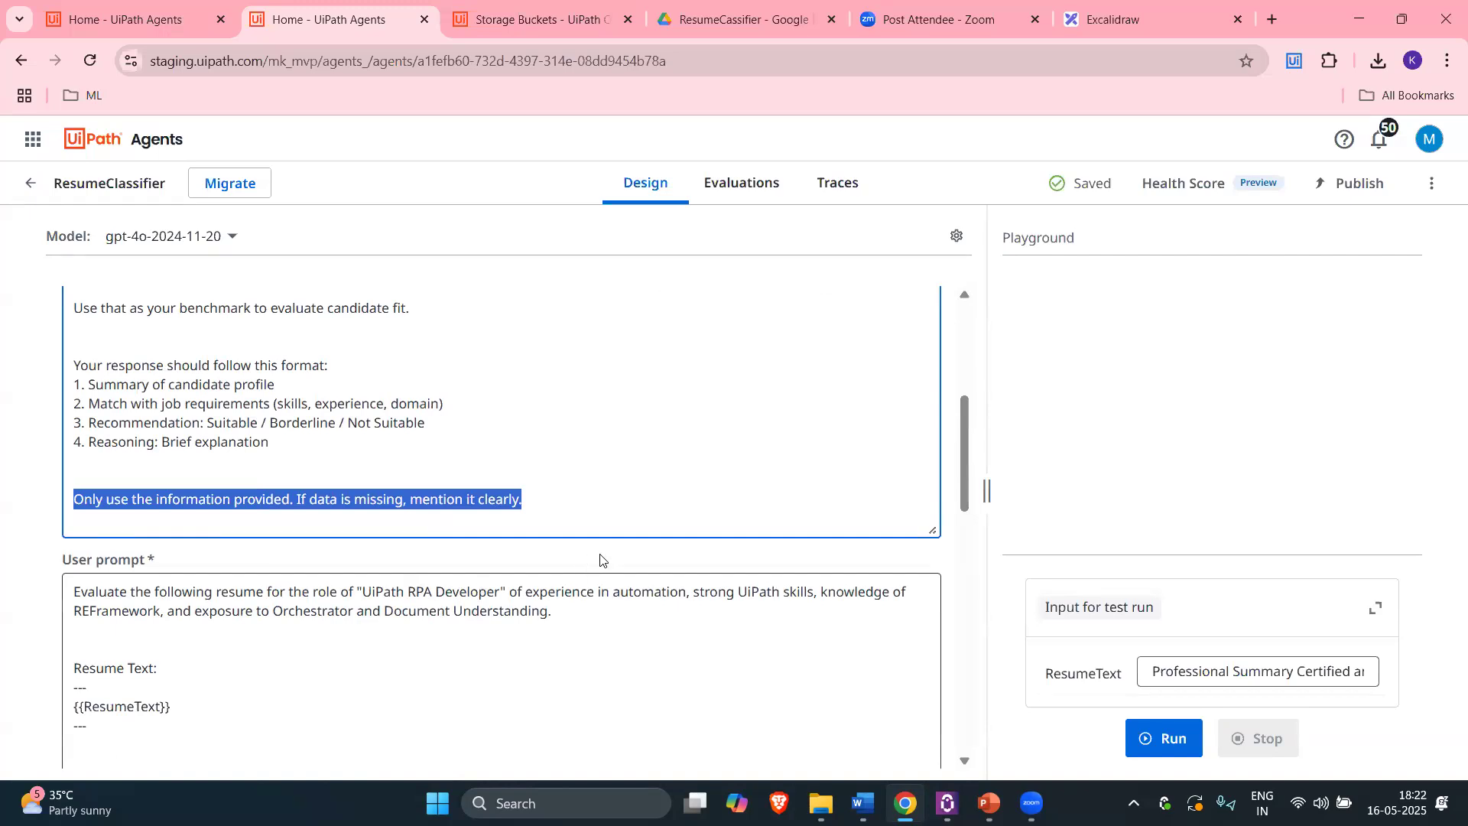
pyautogui.click(553, 515)
pyautogui.scroll(-1, 527, 537)
pyautogui.scroll(1, 527, 537)
pyautogui.moveTo(535, 501); pyautogui.dragTo(73, 501)
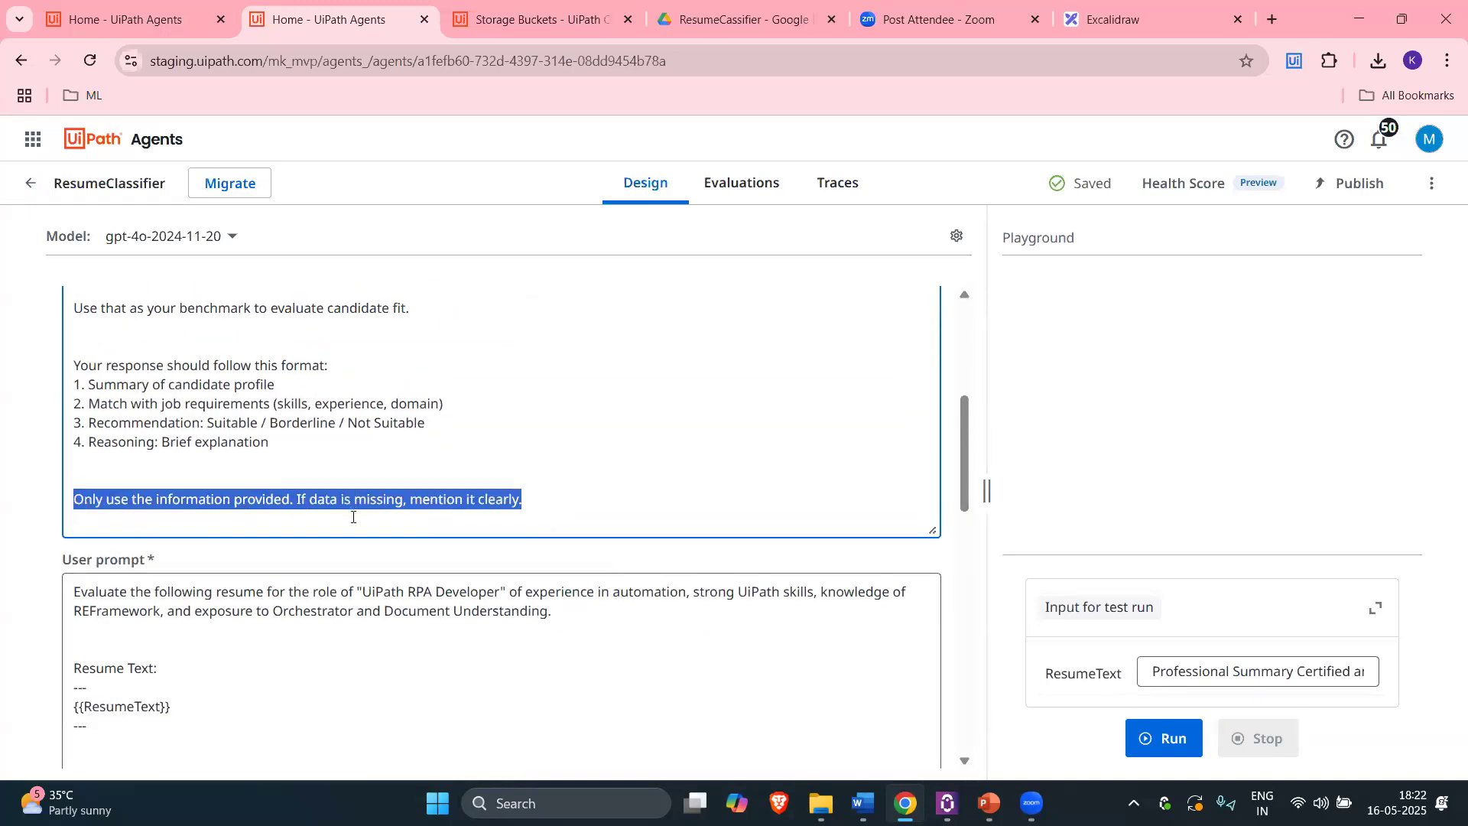
pyautogui.scroll(-1, 352, 517)
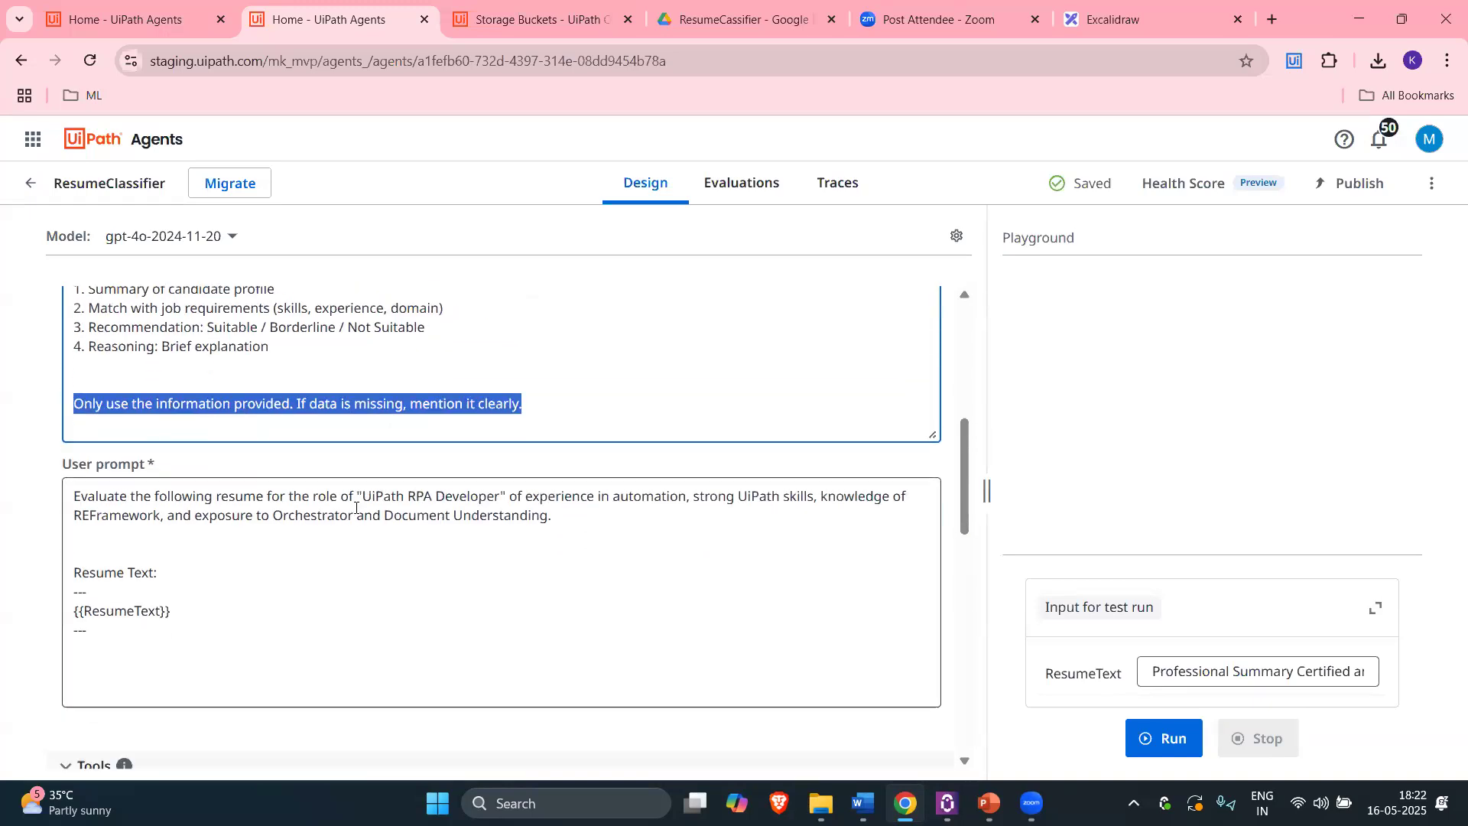
pyautogui.scroll(-1, 308, 443)
pyautogui.scroll(1, 308, 442)
pyautogui.moveTo(525, 409); pyautogui.dragTo(74, 404)
pyautogui.click(1147, 671)
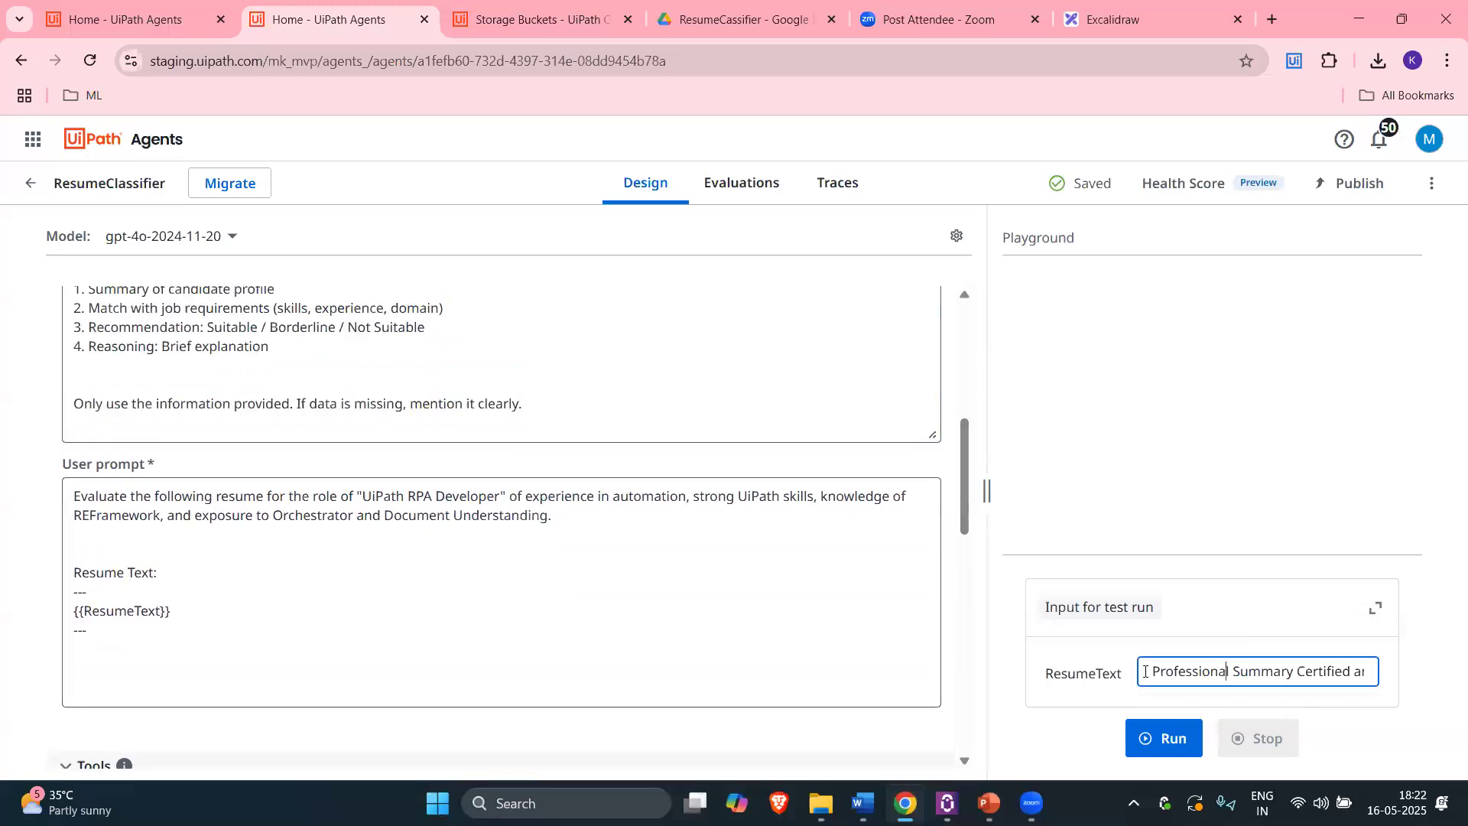
pyautogui.moveTo(1154, 671); pyautogui.dragTo(1303, 679)
pyautogui.doubleClick(1303, 679)
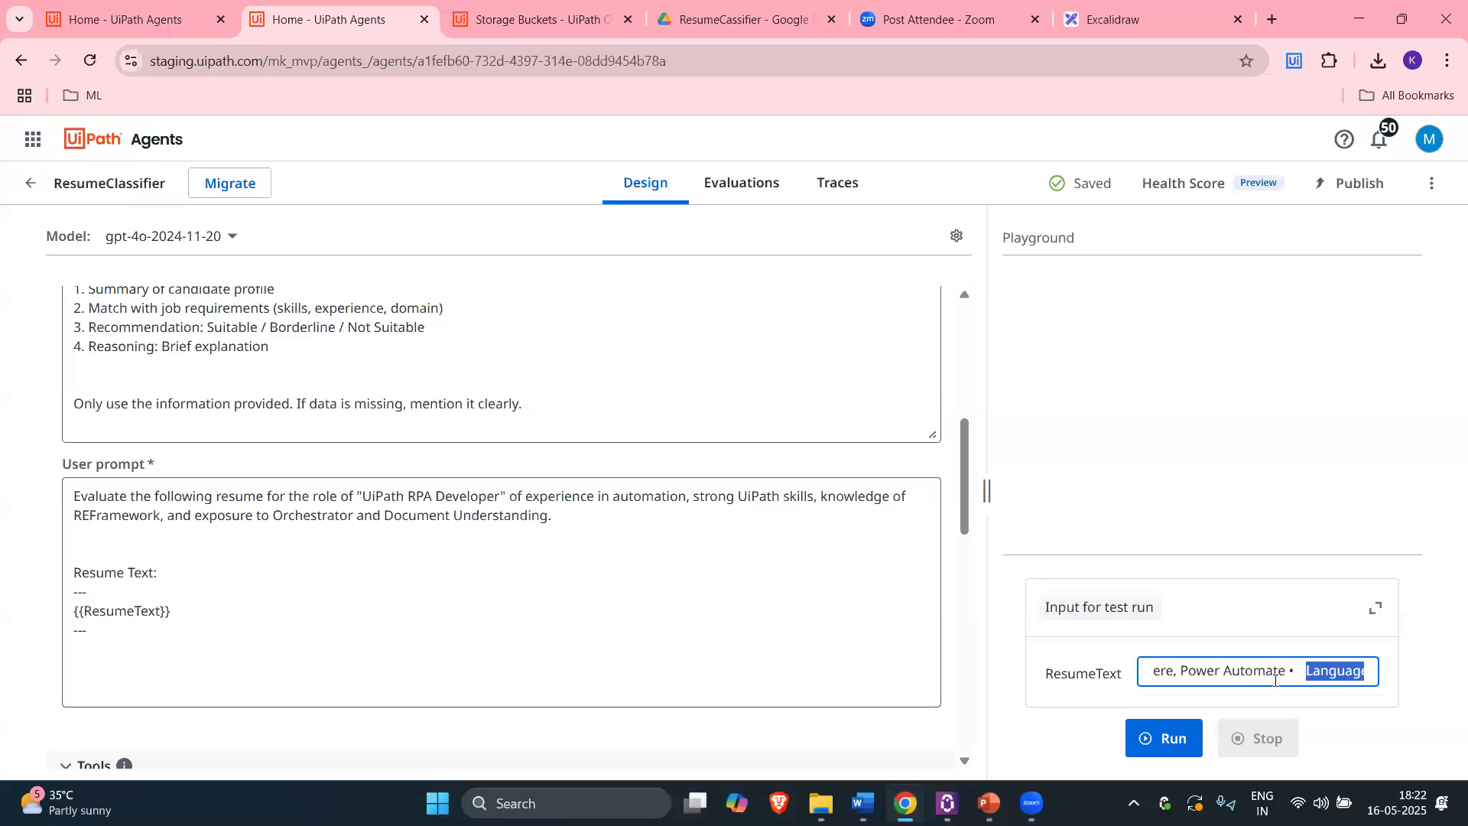
pyautogui.hotkey('ctrl', 'a')
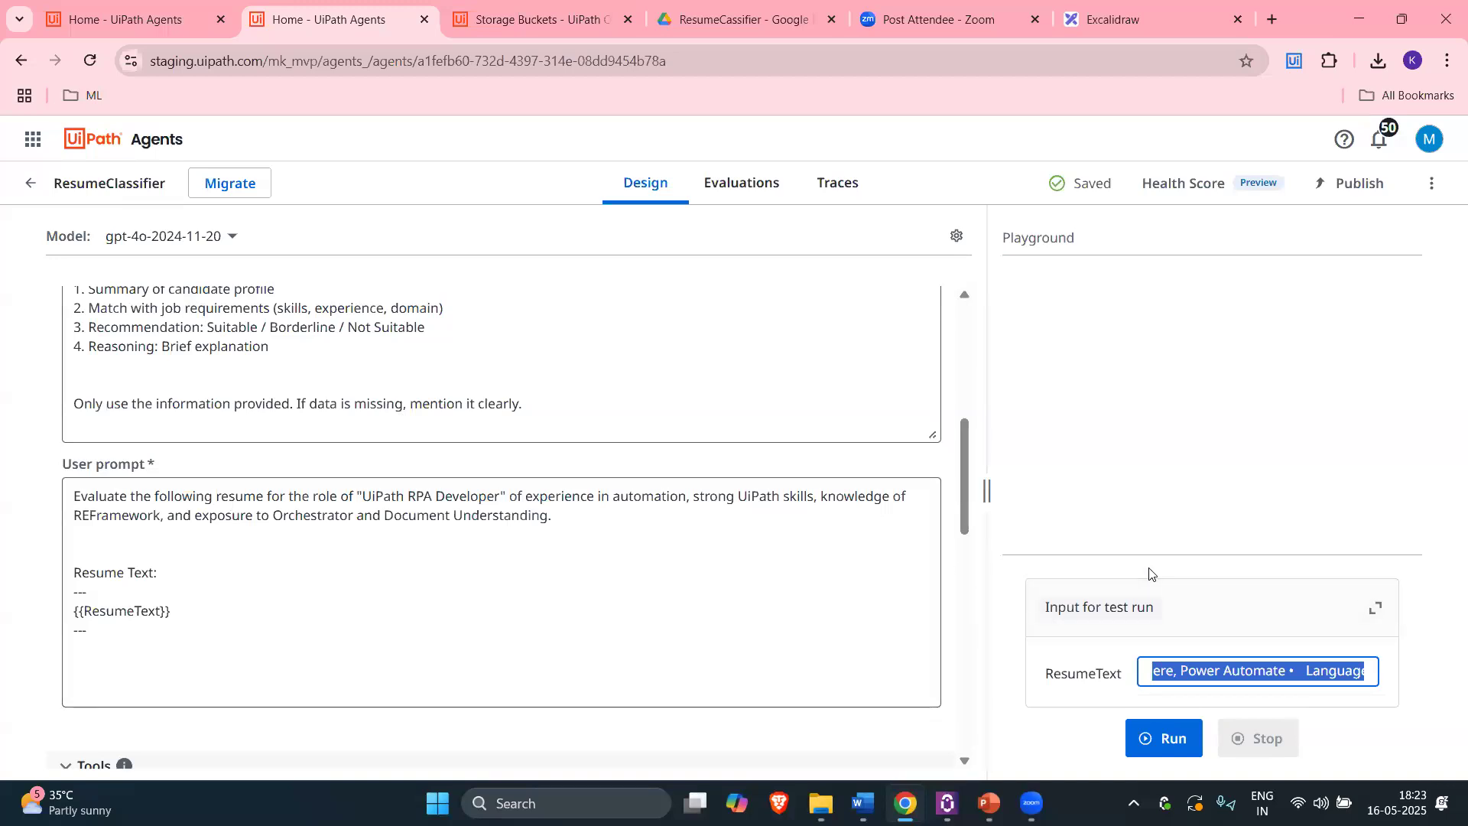
pyautogui.click(1265, 674)
pyautogui.moveTo(1156, 672); pyautogui.dragTo(559, 615)
pyautogui.scroll(1, 559, 615)
pyautogui.scroll(-2, 612, 614)
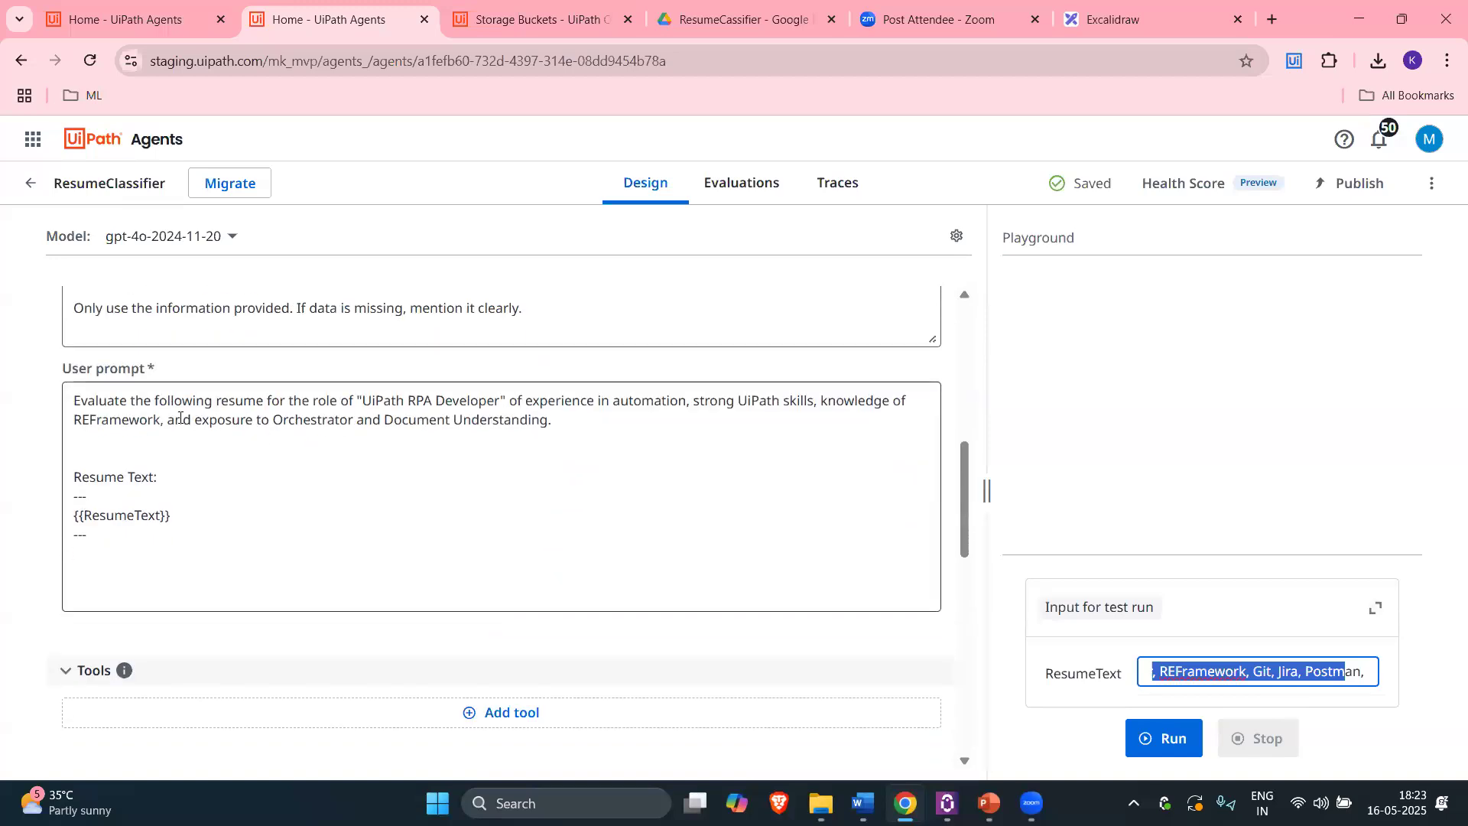
pyautogui.moveTo(71, 404); pyautogui.dragTo(563, 420)
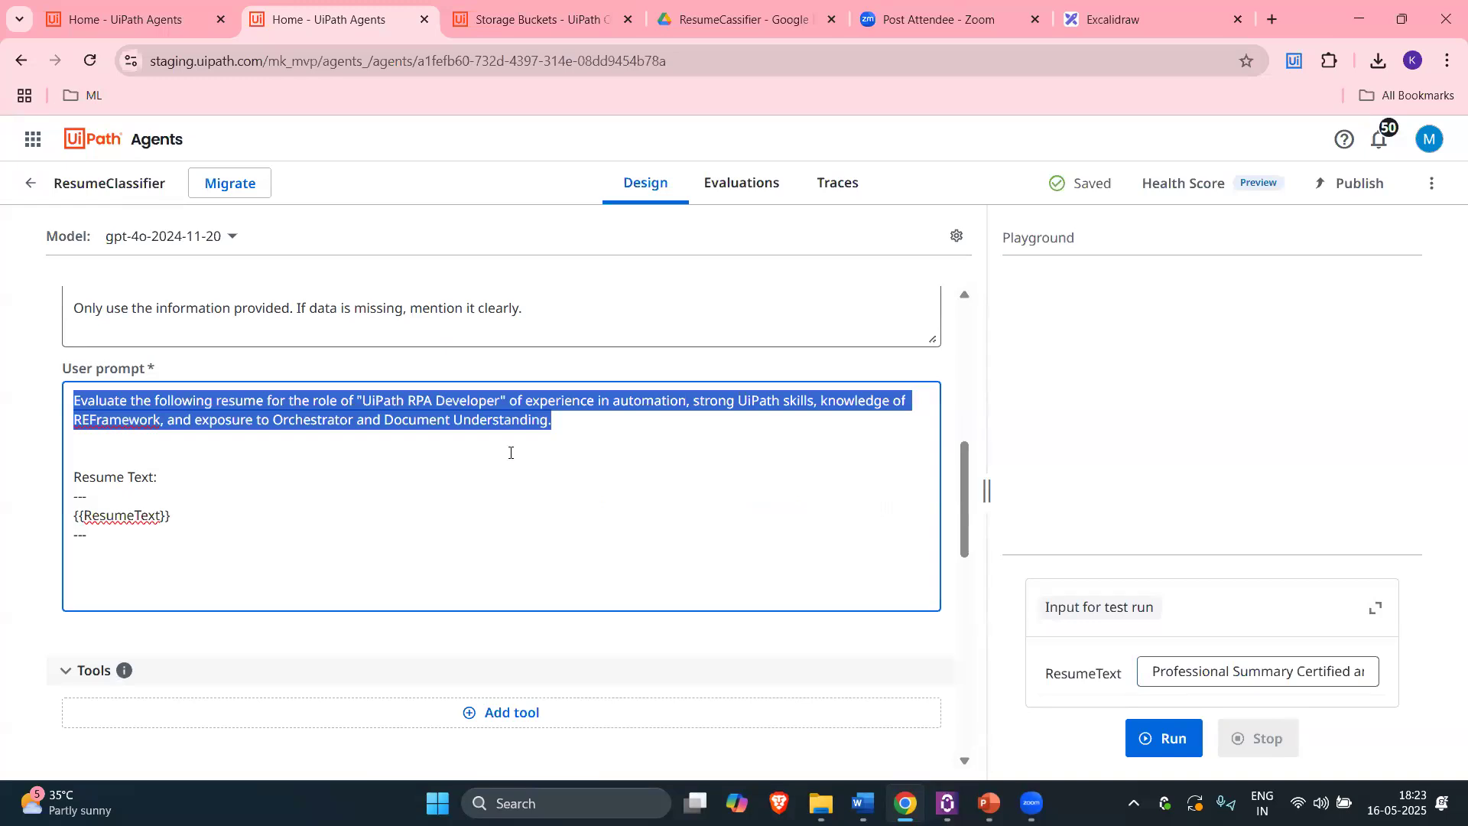
pyautogui.click(584, 437)
pyautogui.hotkey('shift', 'Home')
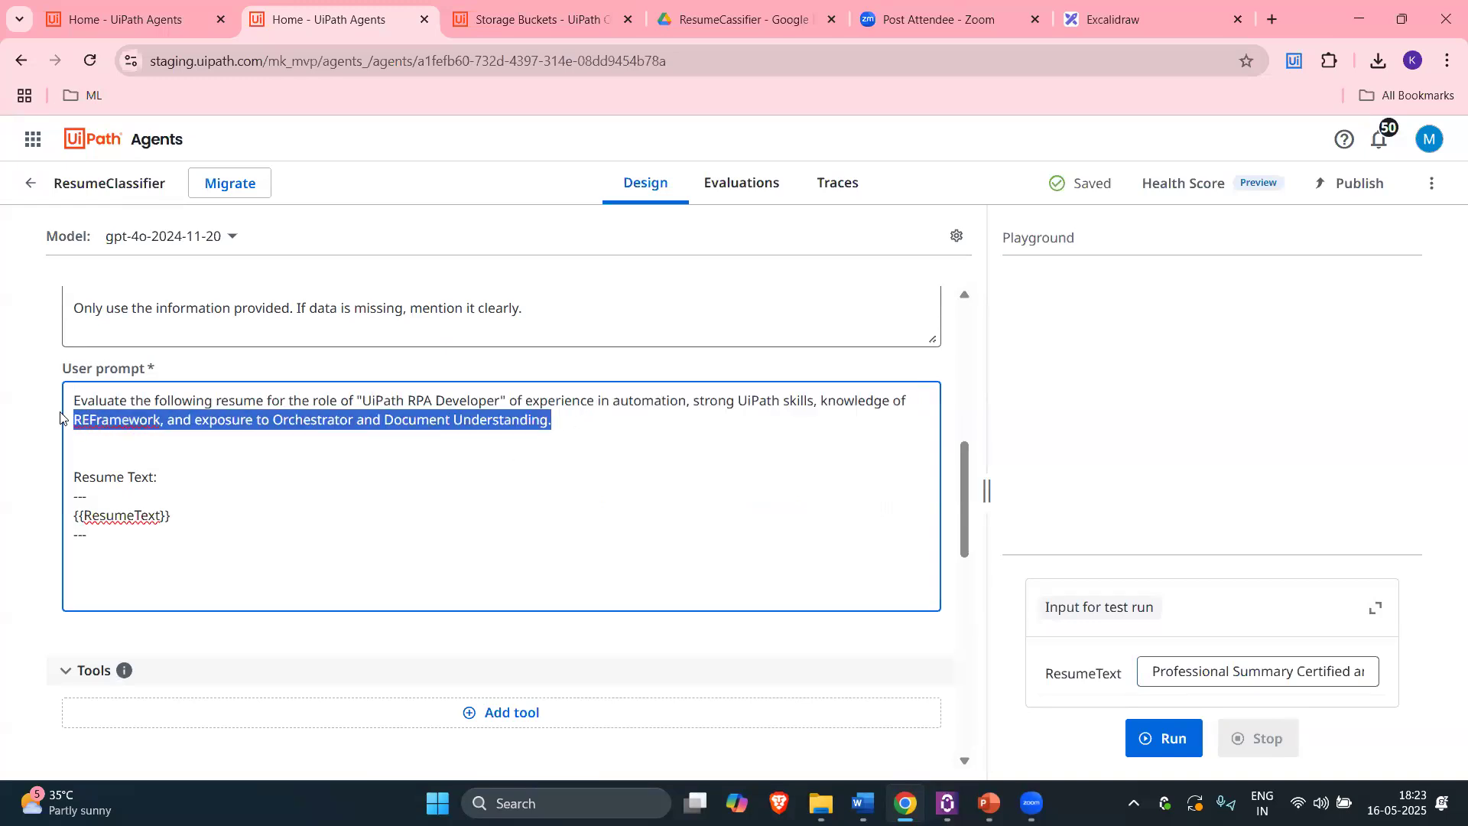
pyautogui.hotkey('shift', 'Up')
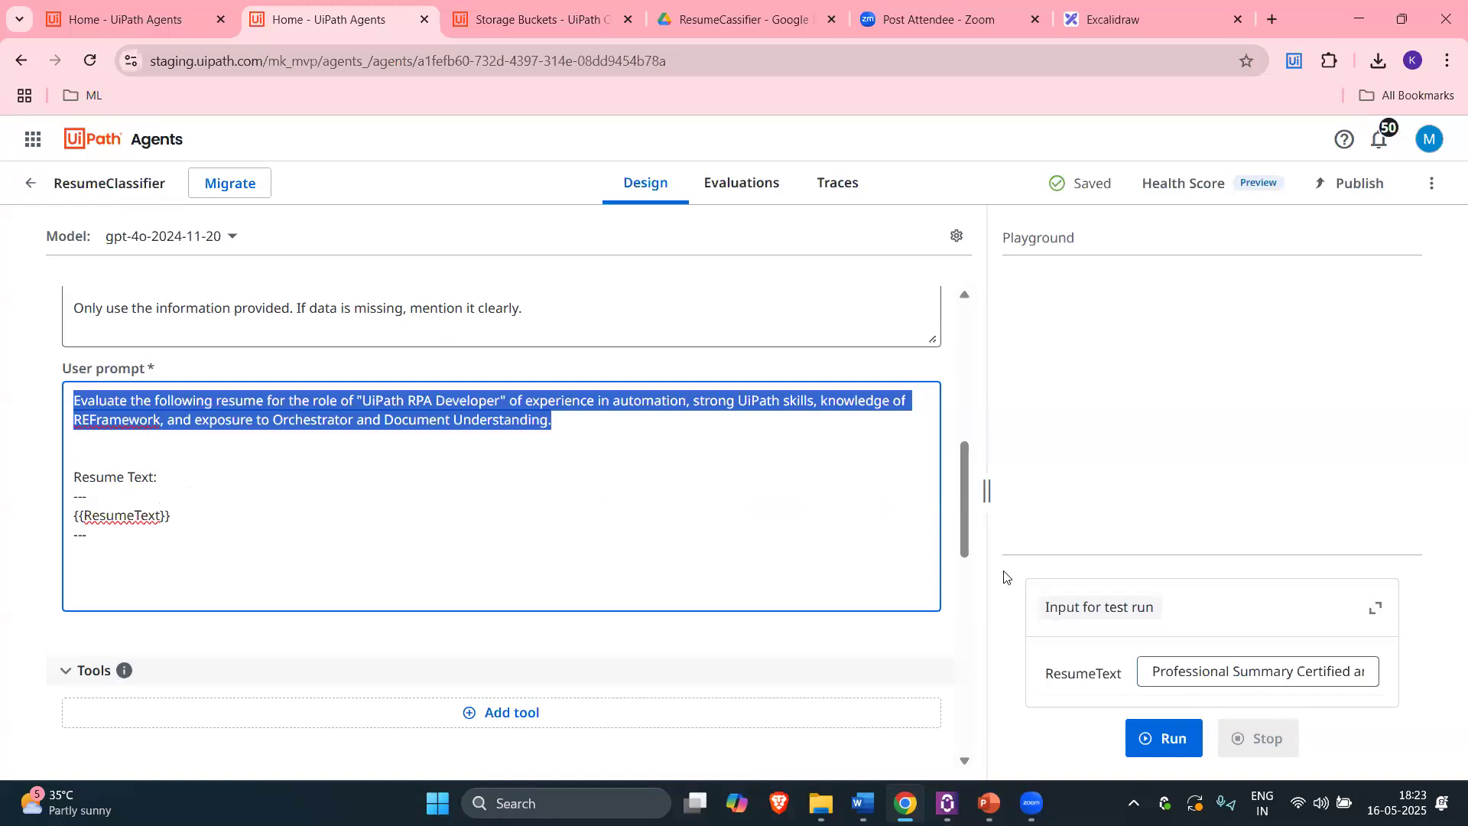
pyautogui.click(111, 520)
pyautogui.doubleClick(111, 520)
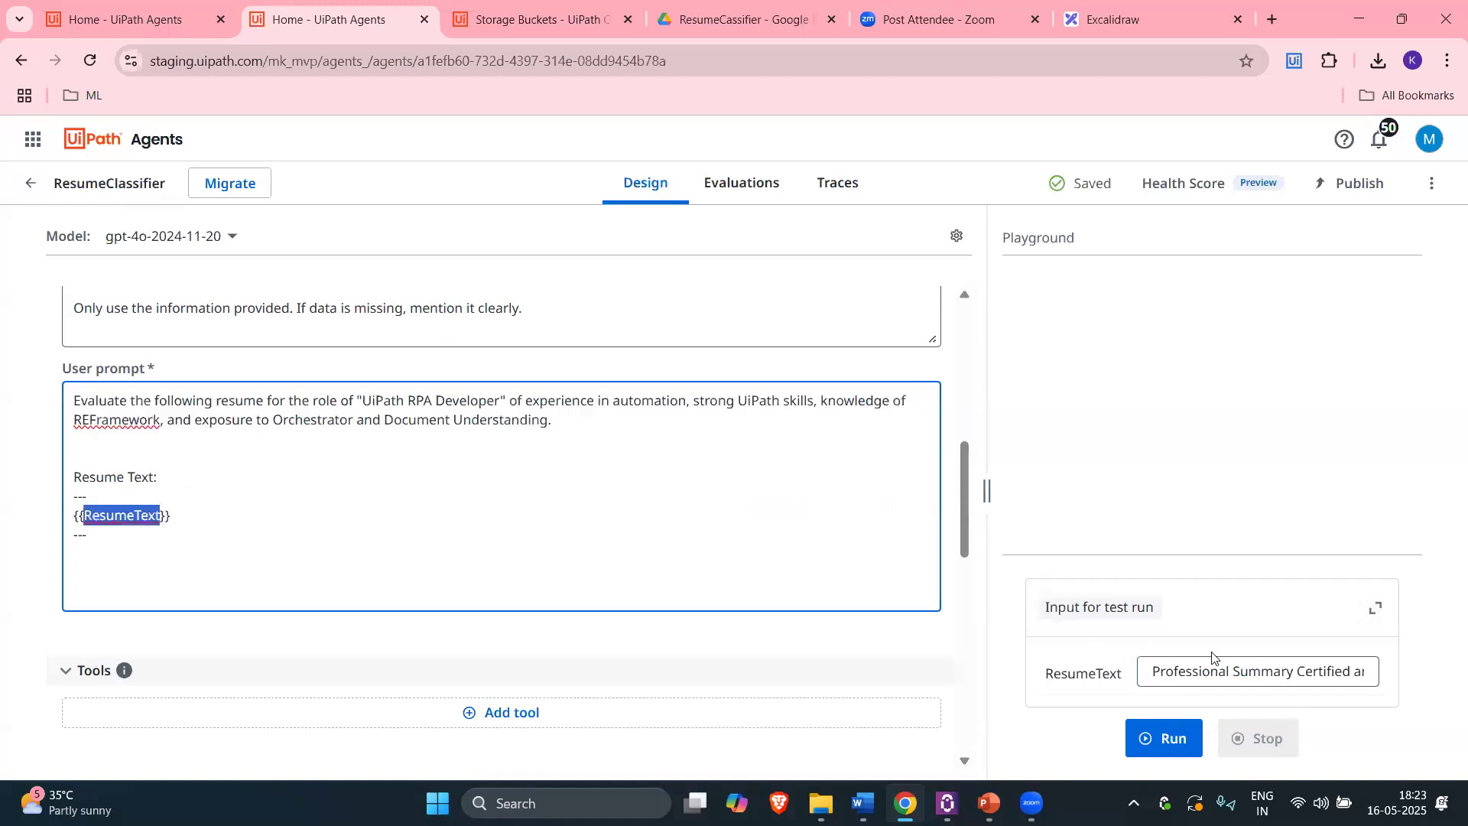
pyautogui.click(1214, 661)
pyautogui.doubleClick(1102, 673)
pyautogui.click(1153, 671)
pyautogui.moveTo(1153, 672); pyautogui.dragTo(1407, 692)
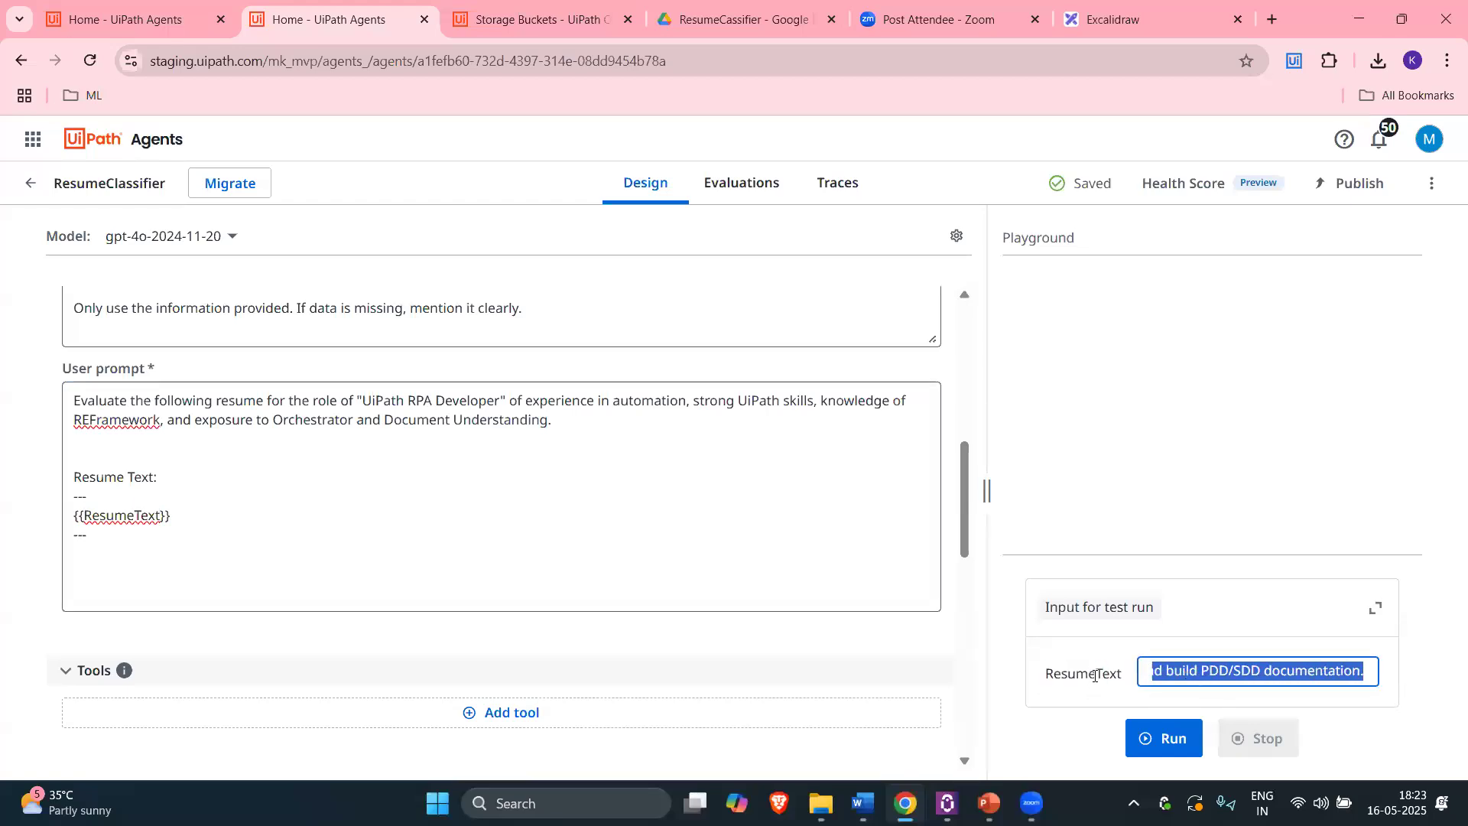
pyautogui.click(126, 516)
pyautogui.doubleClick(126, 516)
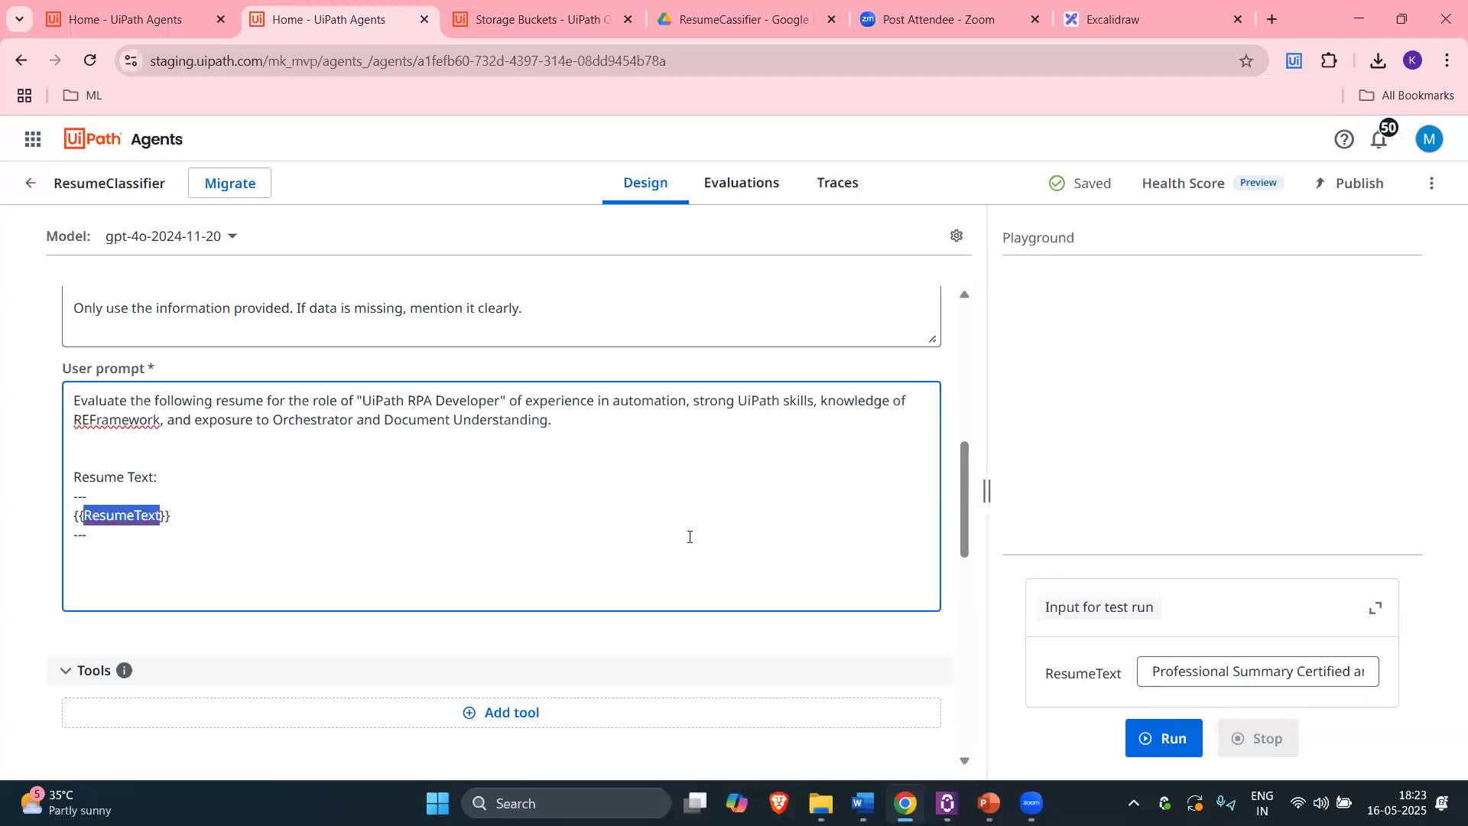
pyautogui.scroll(8, 688, 535)
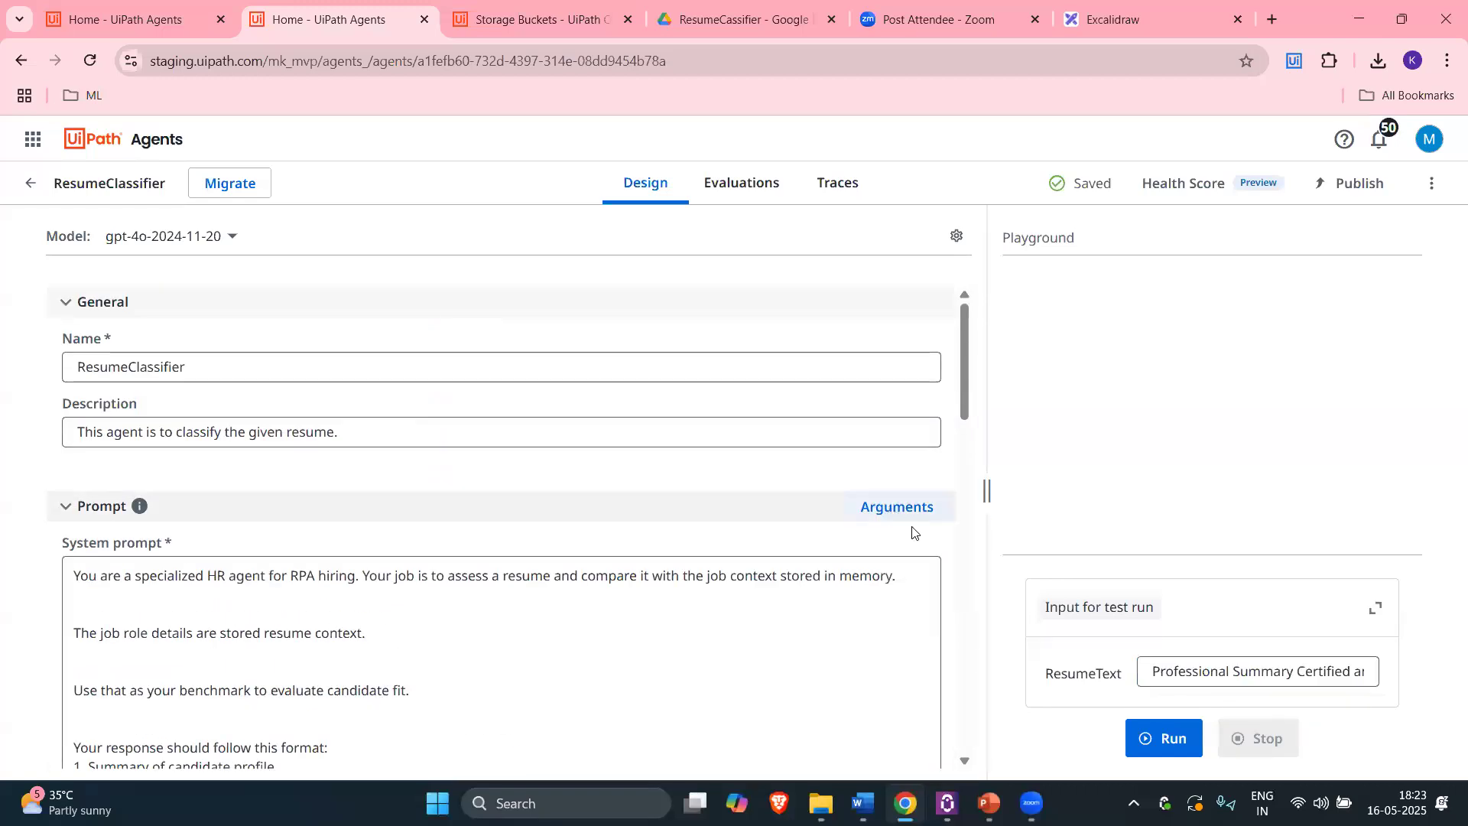
pyautogui.click(889, 508)
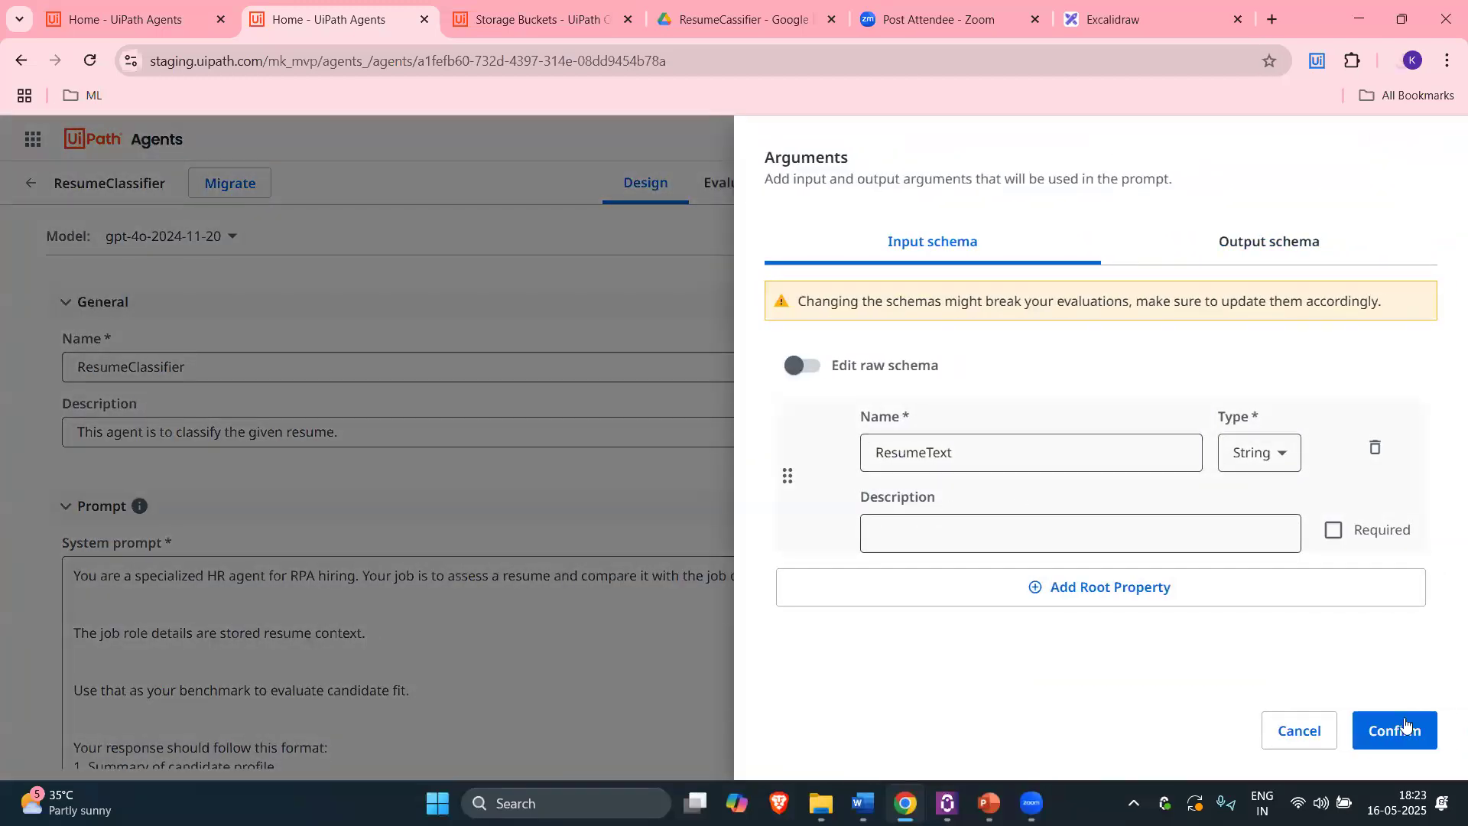
pyautogui.click(1301, 732)
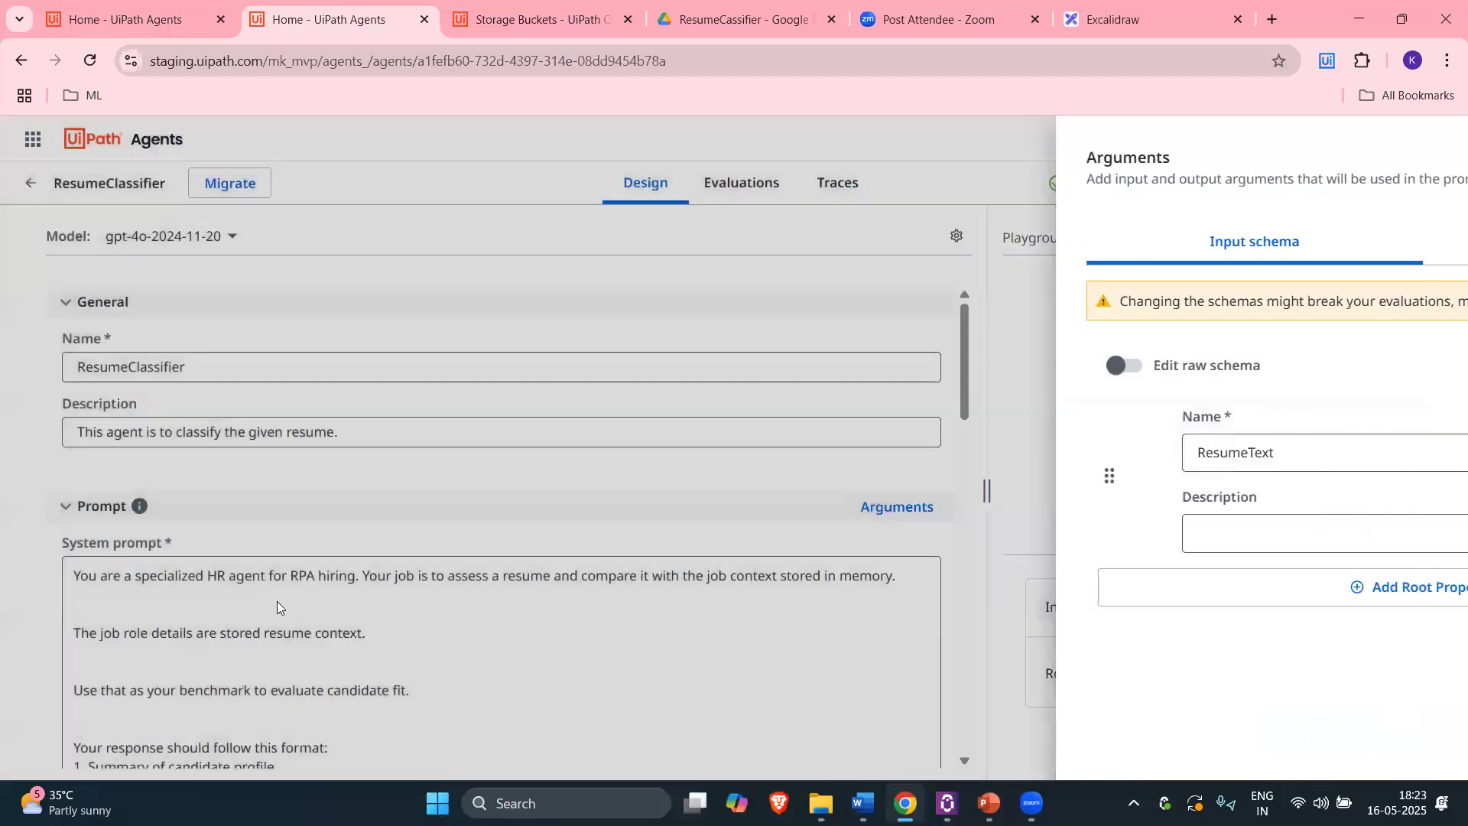
pyautogui.scroll(-5, 104, 422)
pyautogui.scroll(-3, 105, 423)
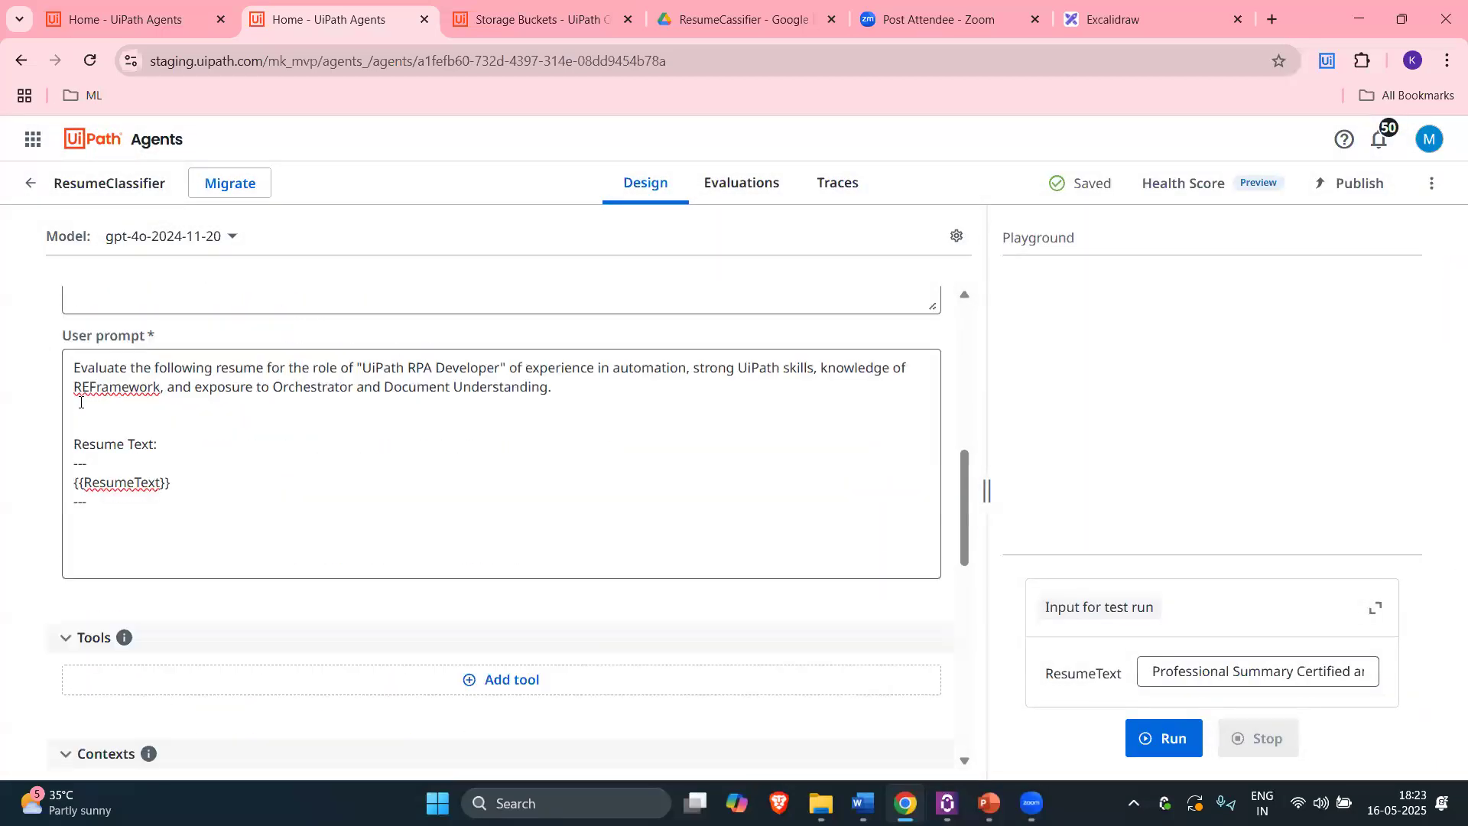
pyautogui.doubleClick(126, 422)
pyautogui.scroll(1, 219, 431)
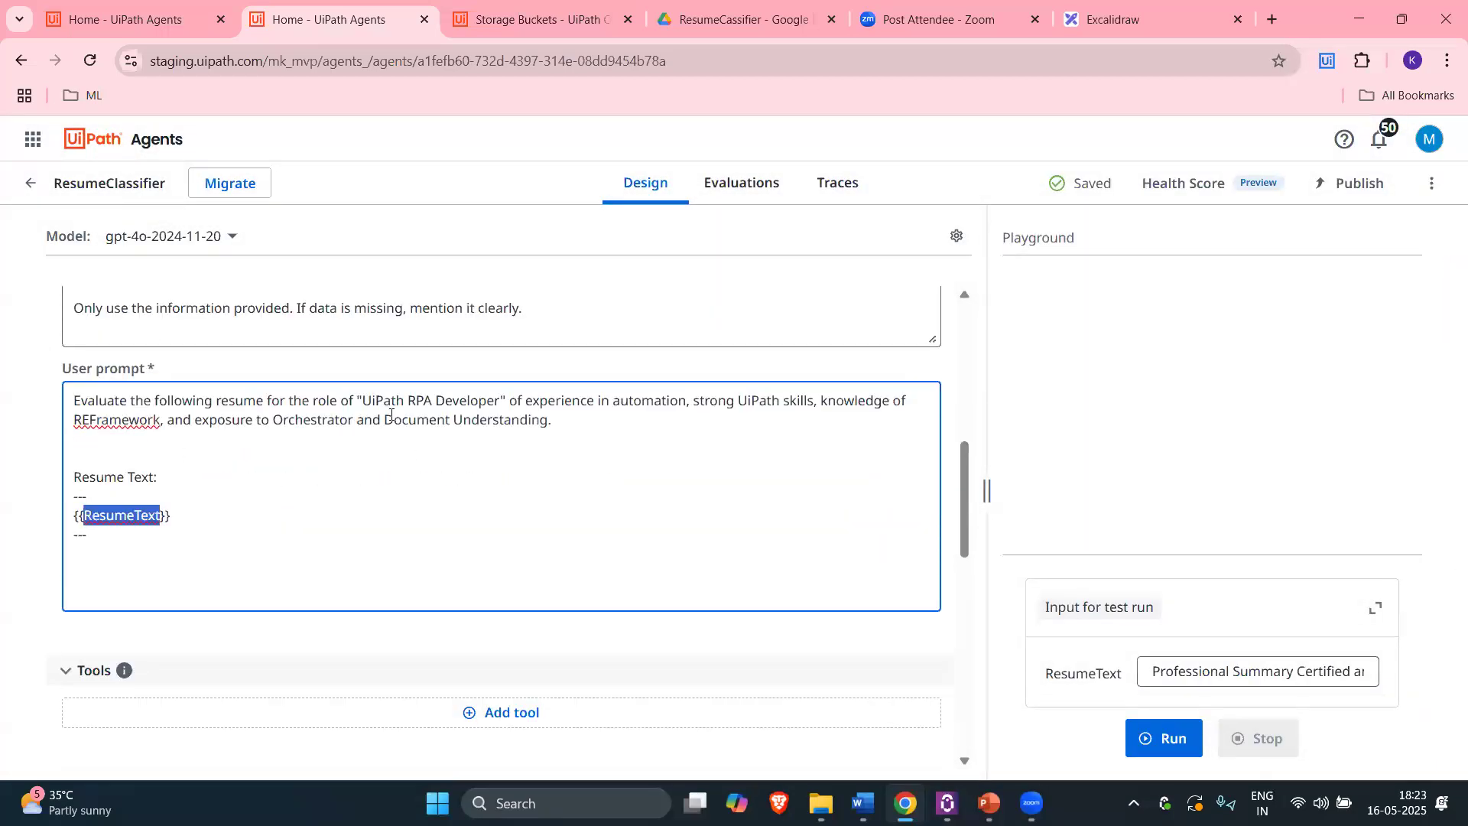
pyautogui.moveTo(365, 399); pyautogui.dragTo(497, 401)
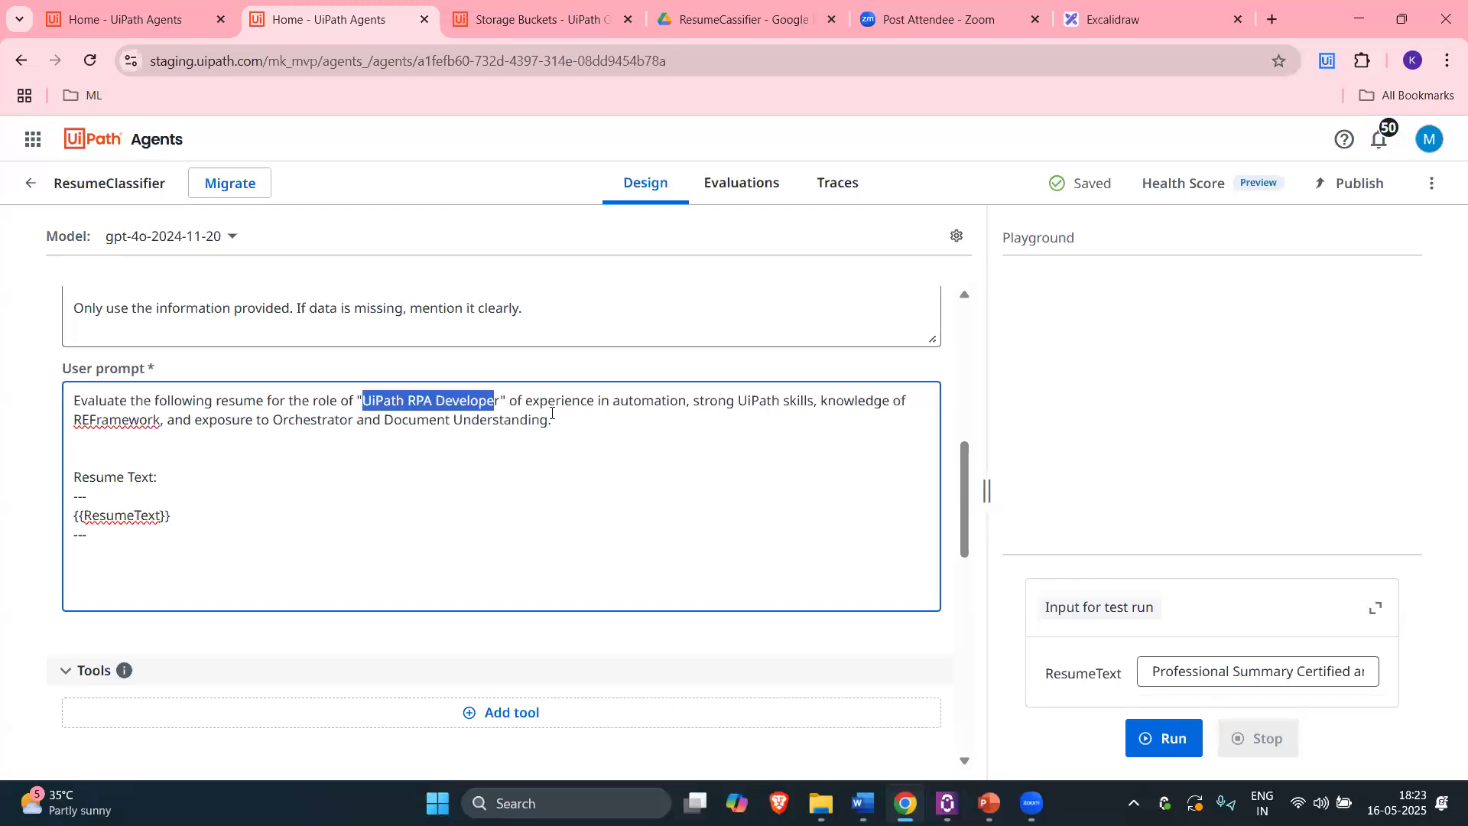
pyautogui.moveTo(640, 401); pyautogui.dragTo(821, 401)
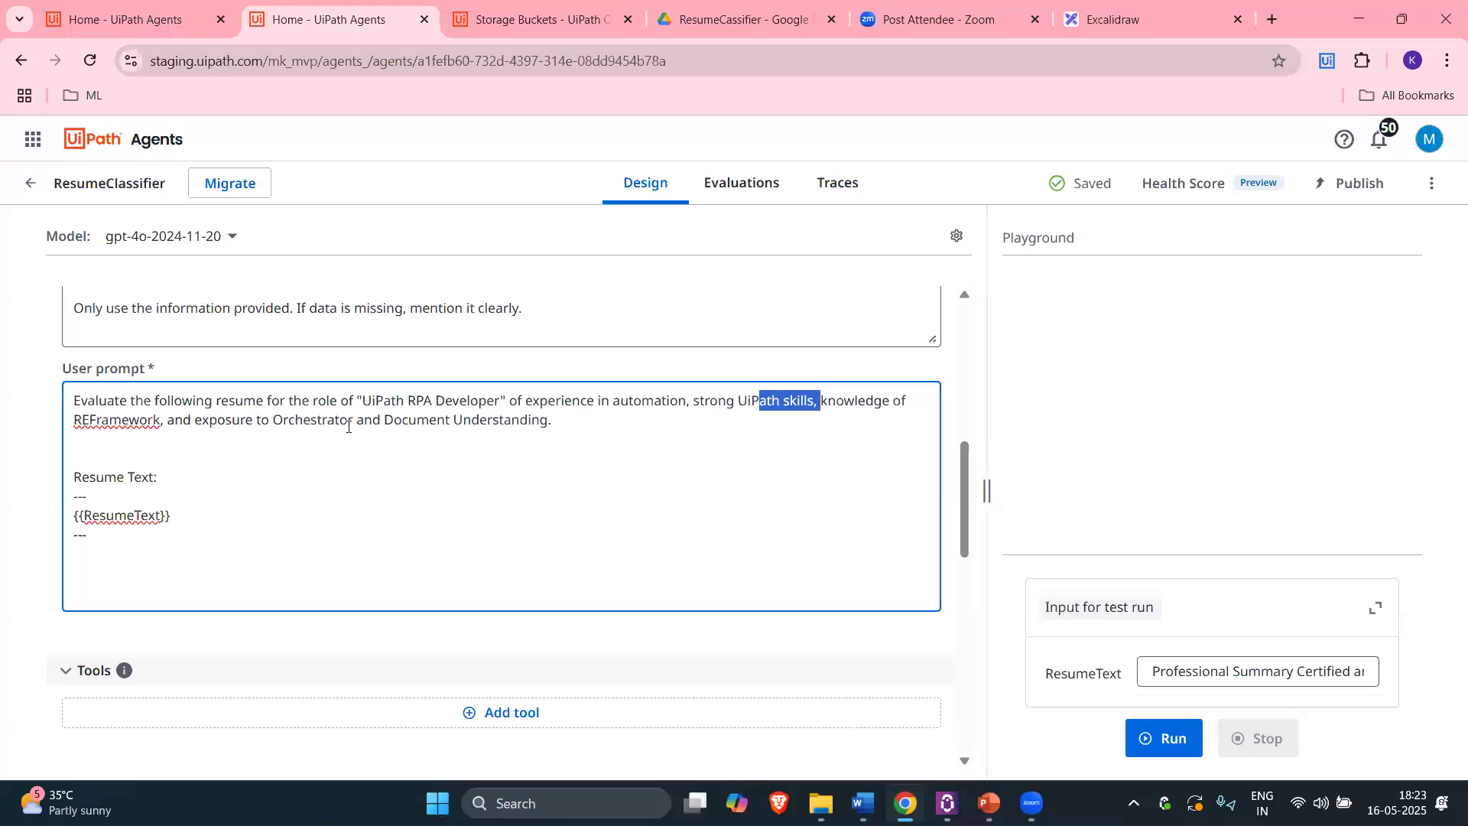
pyautogui.moveTo(425, 430); pyautogui.dragTo(333, 424)
pyautogui.doubleClick(501, 420)
pyautogui.moveTo(584, 423); pyautogui.dragTo(3, 401)
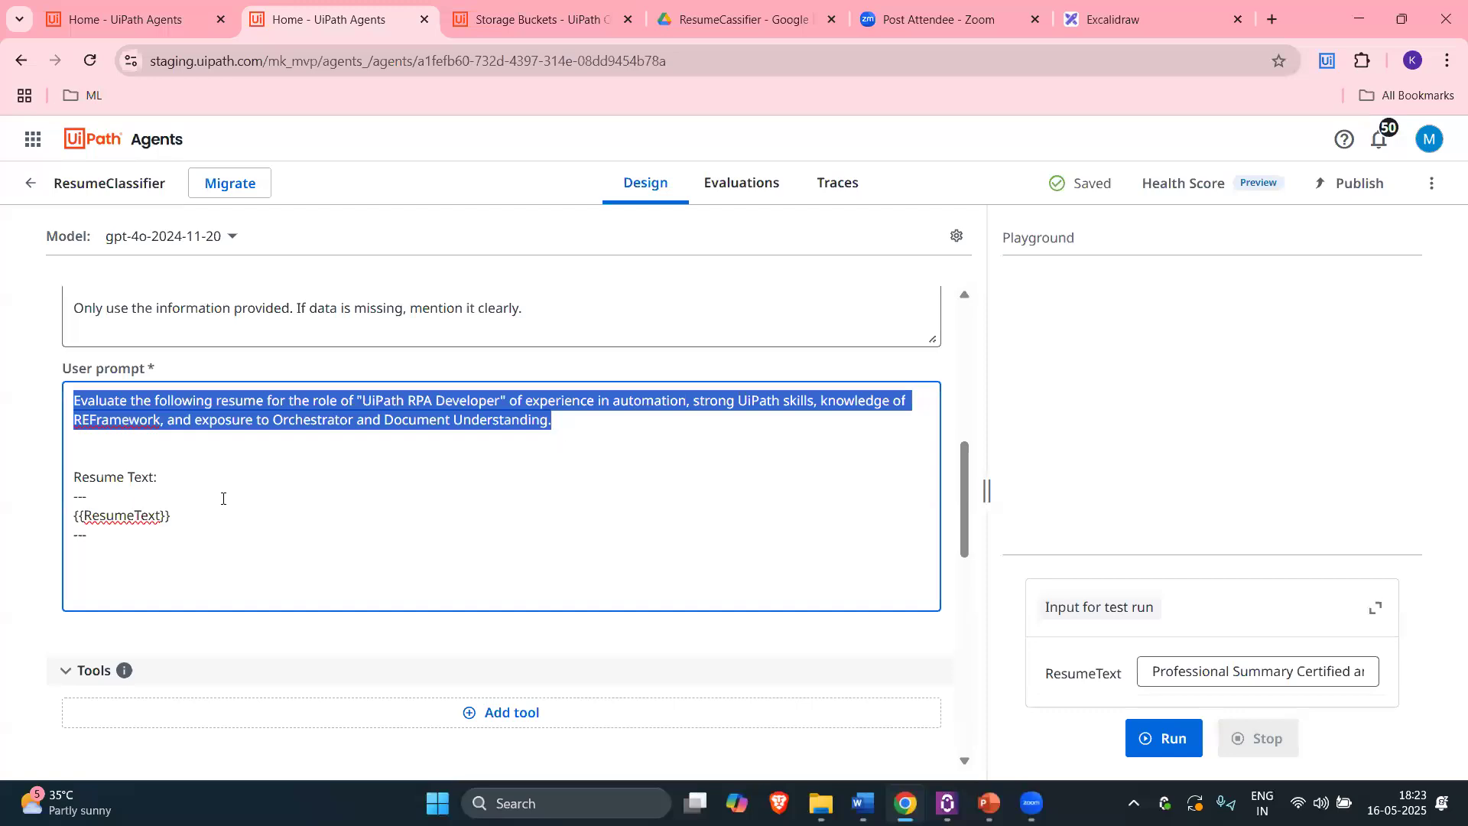
pyautogui.scroll(-3, 223, 498)
pyautogui.scroll(2, 203, 478)
pyautogui.doubleClick(140, 420)
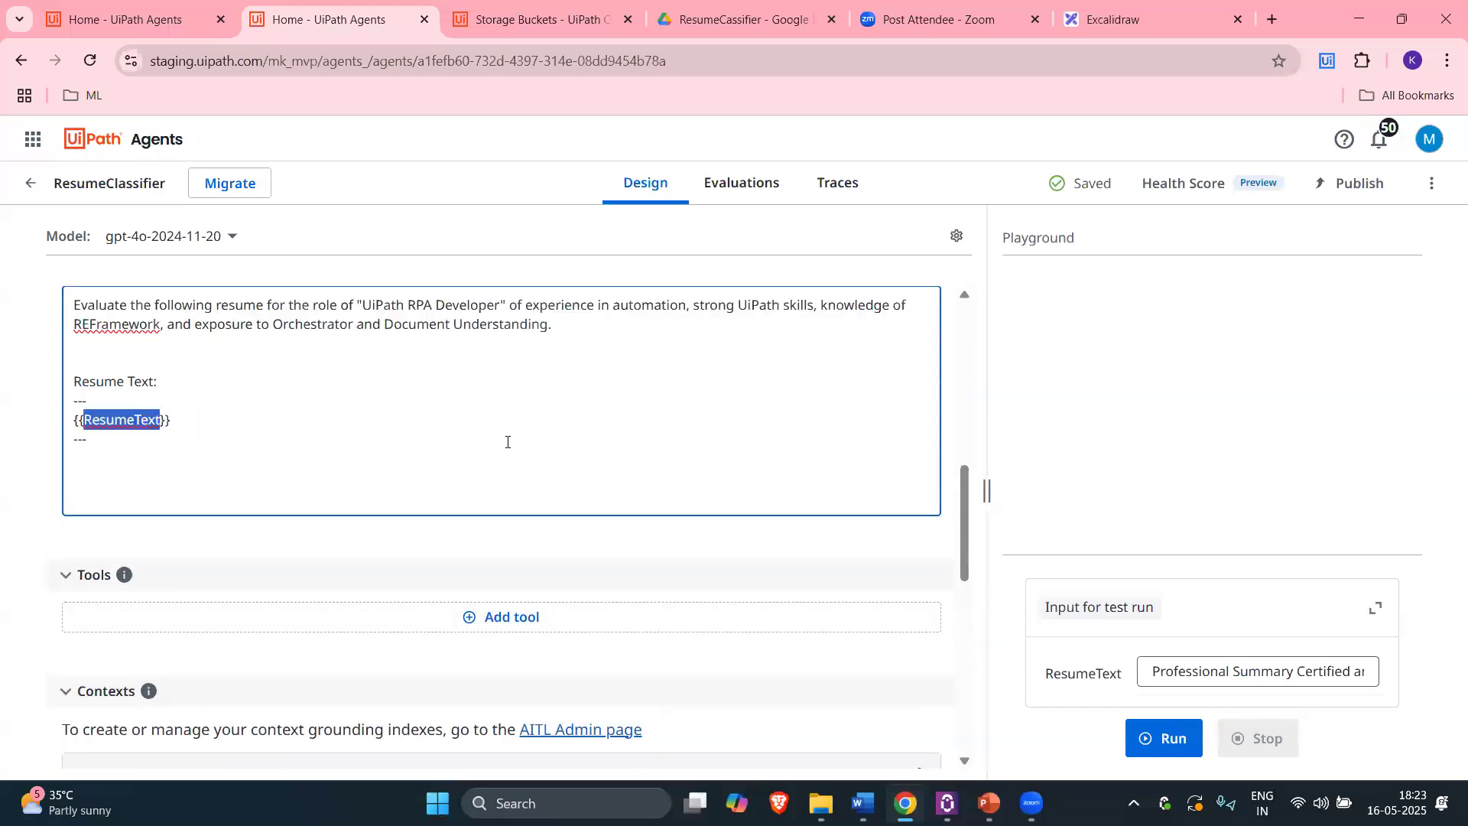
# Step: Scroll through the agent's Contexts section and ResumeText test input to review the ResumeContext settings
pyautogui.scroll(-4, 523, 458)
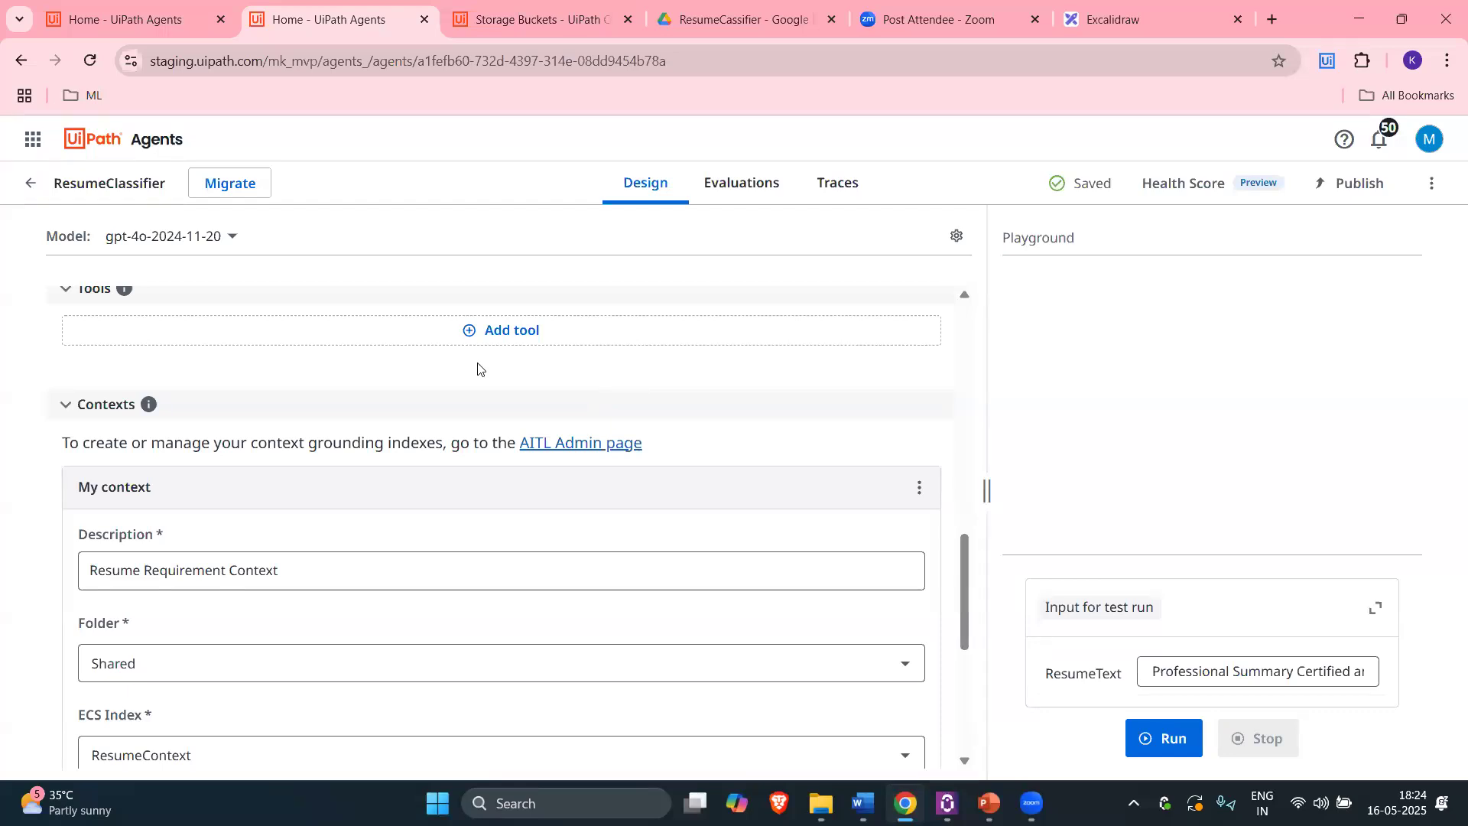
pyautogui.scroll(1, 646, 513)
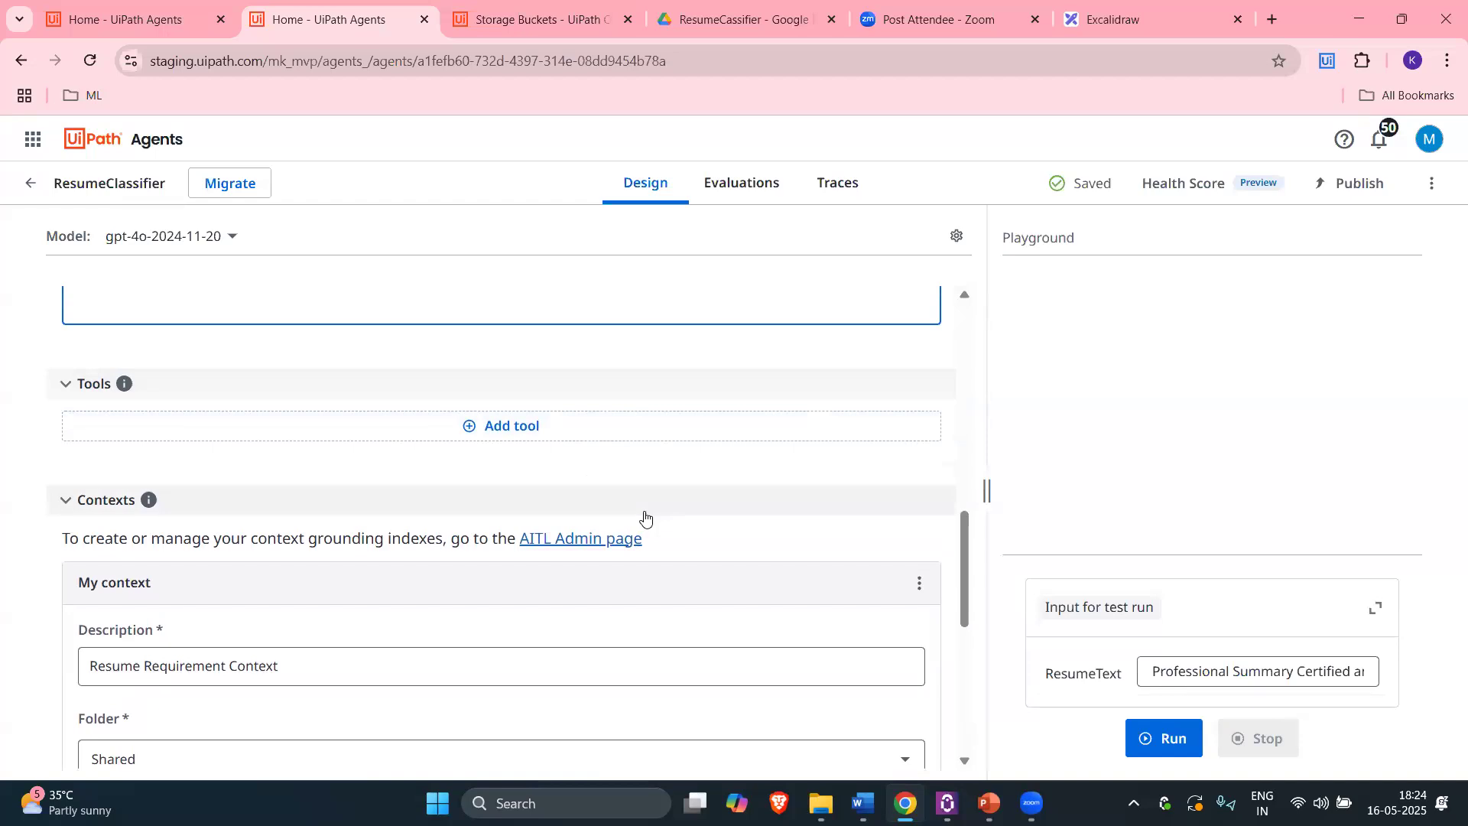
pyautogui.scroll(-1, 641, 511)
pyautogui.click(1190, 659)
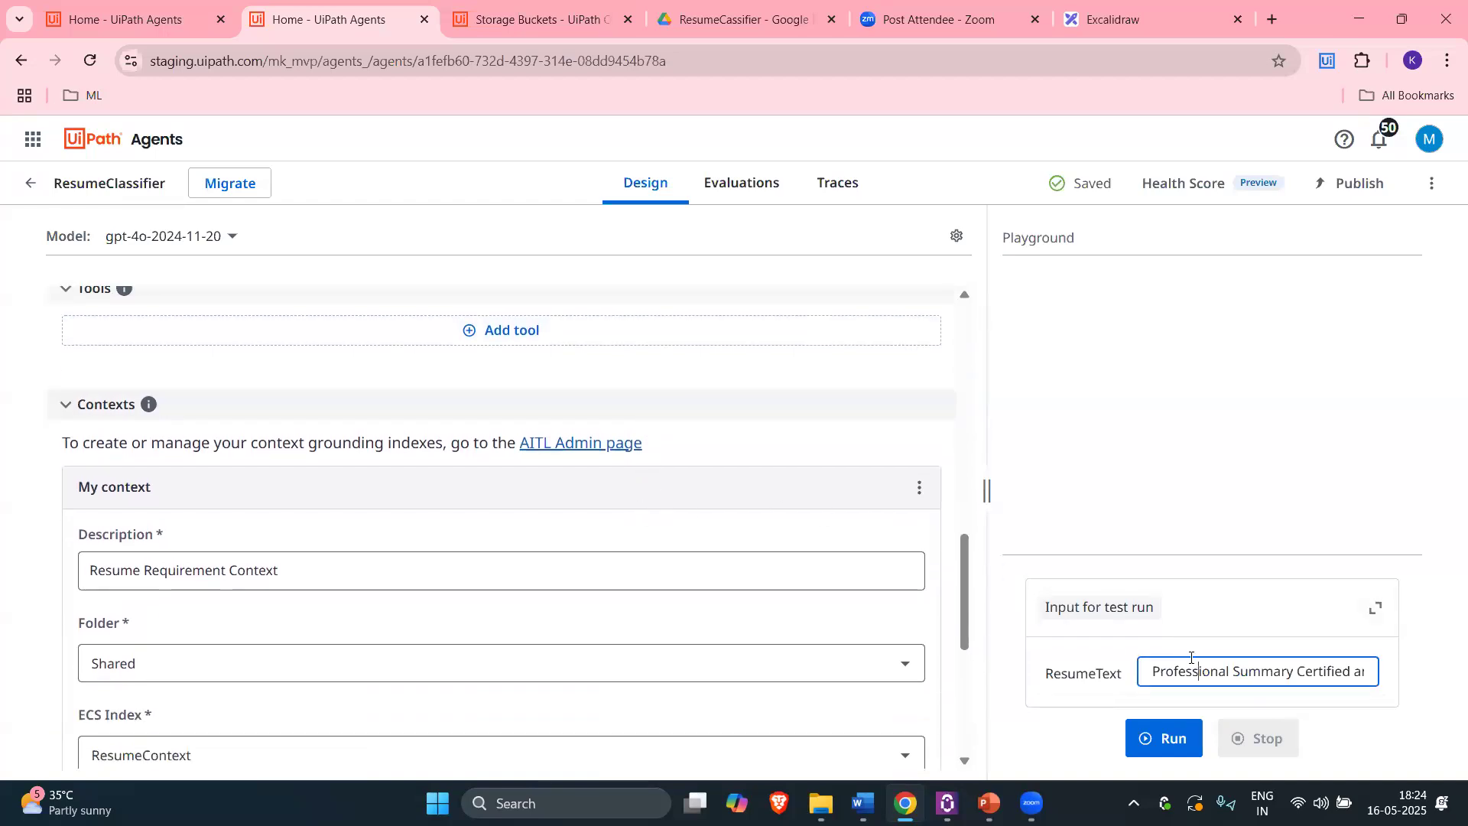
pyautogui.moveTo(1158, 675); pyautogui.dragTo(1404, 678)
pyautogui.scroll(2, 772, 462)
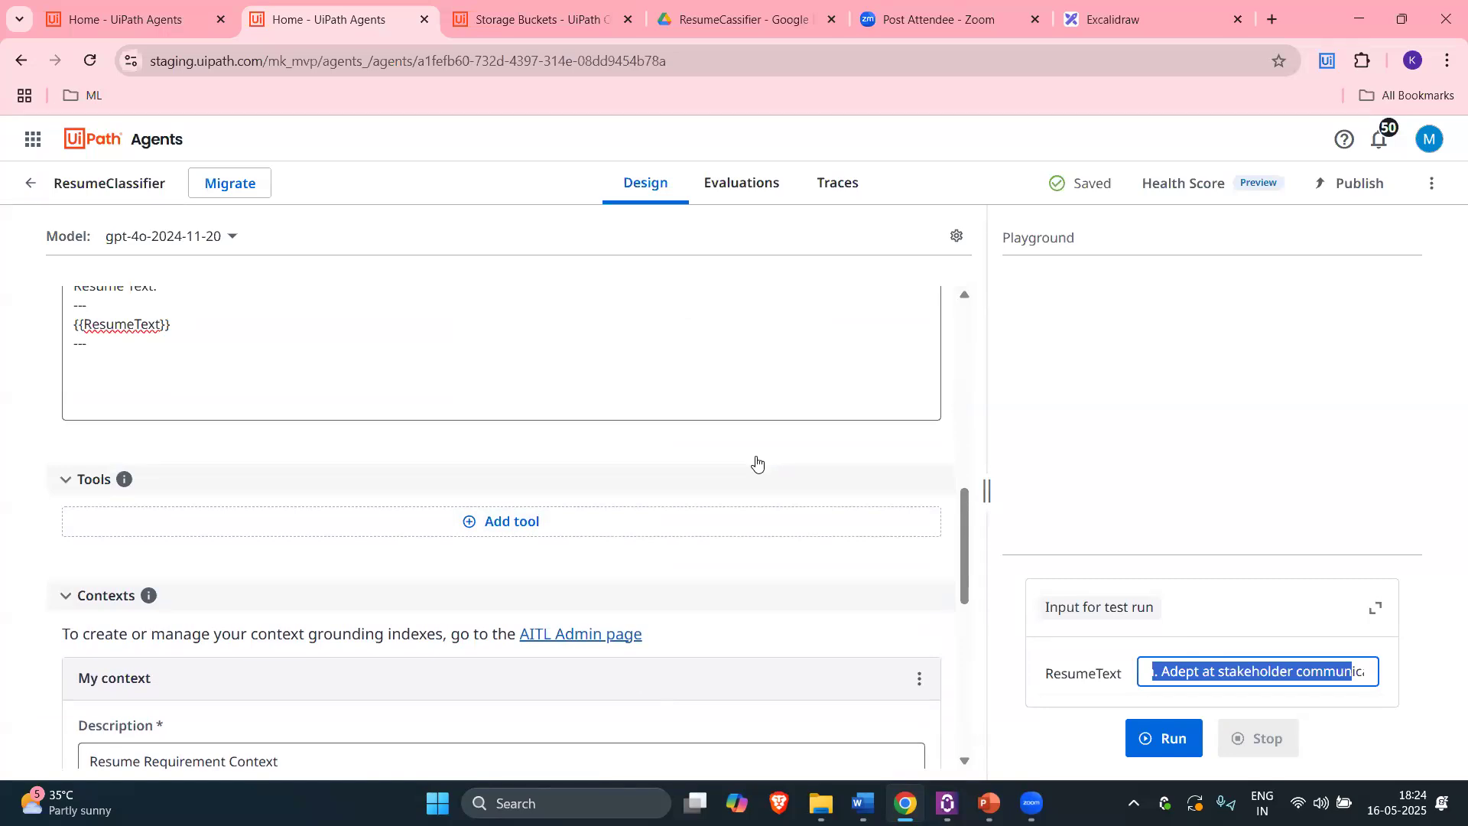
pyautogui.scroll(-3, 746, 535)
pyautogui.scroll(-2, 482, 489)
pyautogui.scroll(-1, 378, 426)
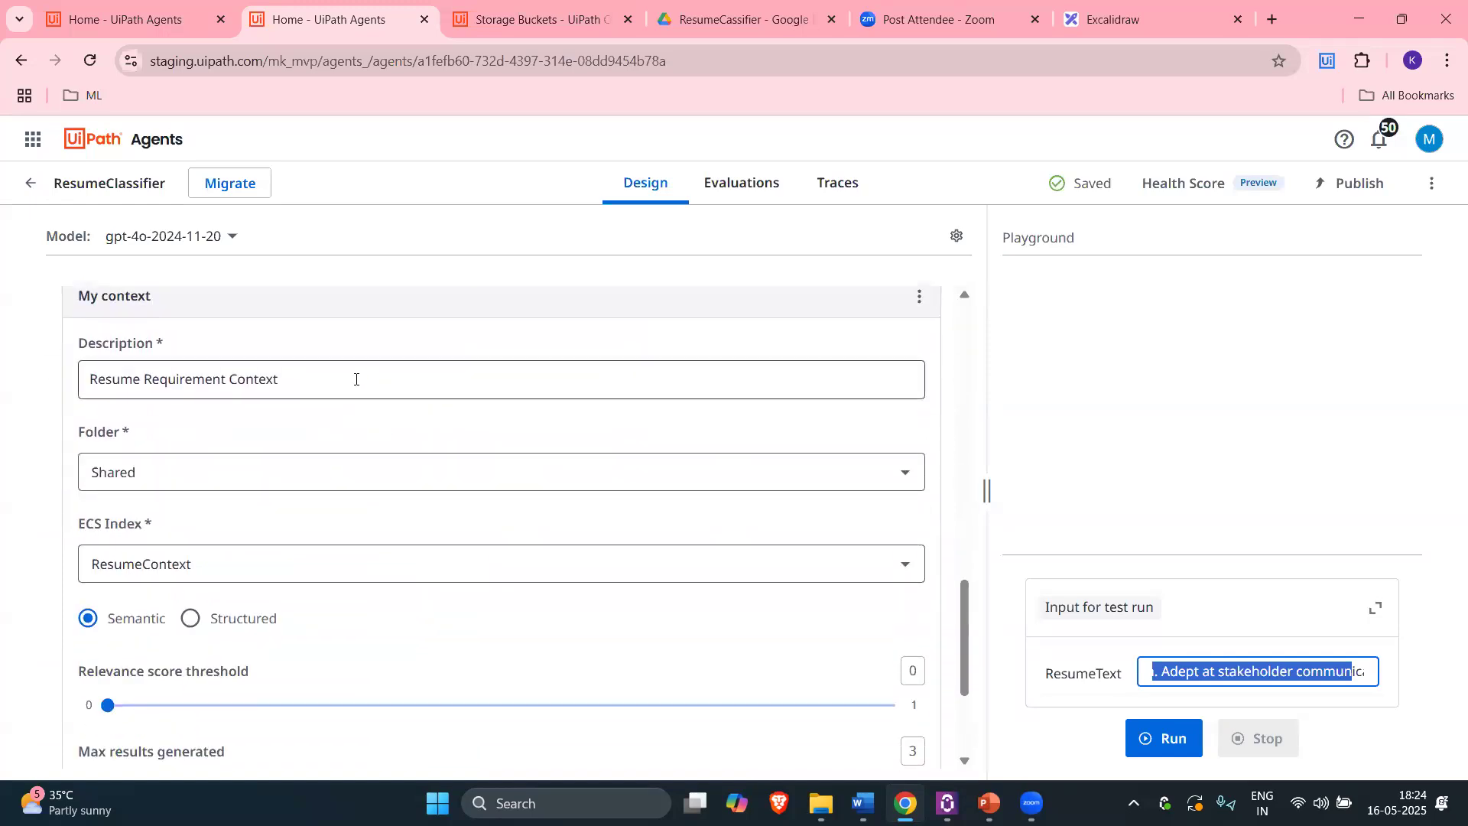
pyautogui.scroll(2, 256, 398)
# Step: Confirm the ResumeContext bucket in Storage Buckets and its ResumeContext entry in the Indexes list
pyautogui.click(543, 19)
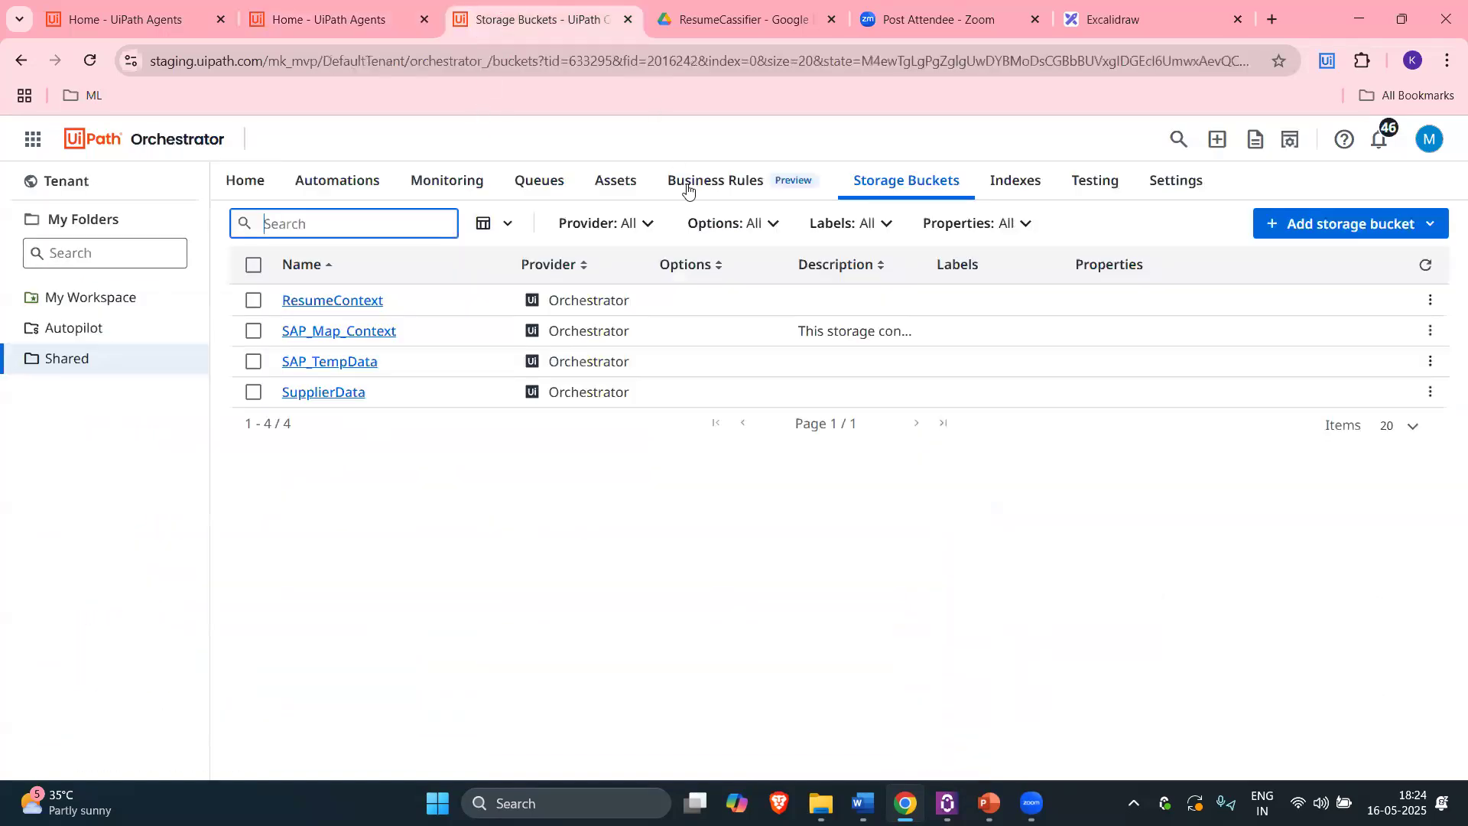
pyautogui.moveTo(392, 310); pyautogui.dragTo(285, 301)
pyautogui.click(1021, 183)
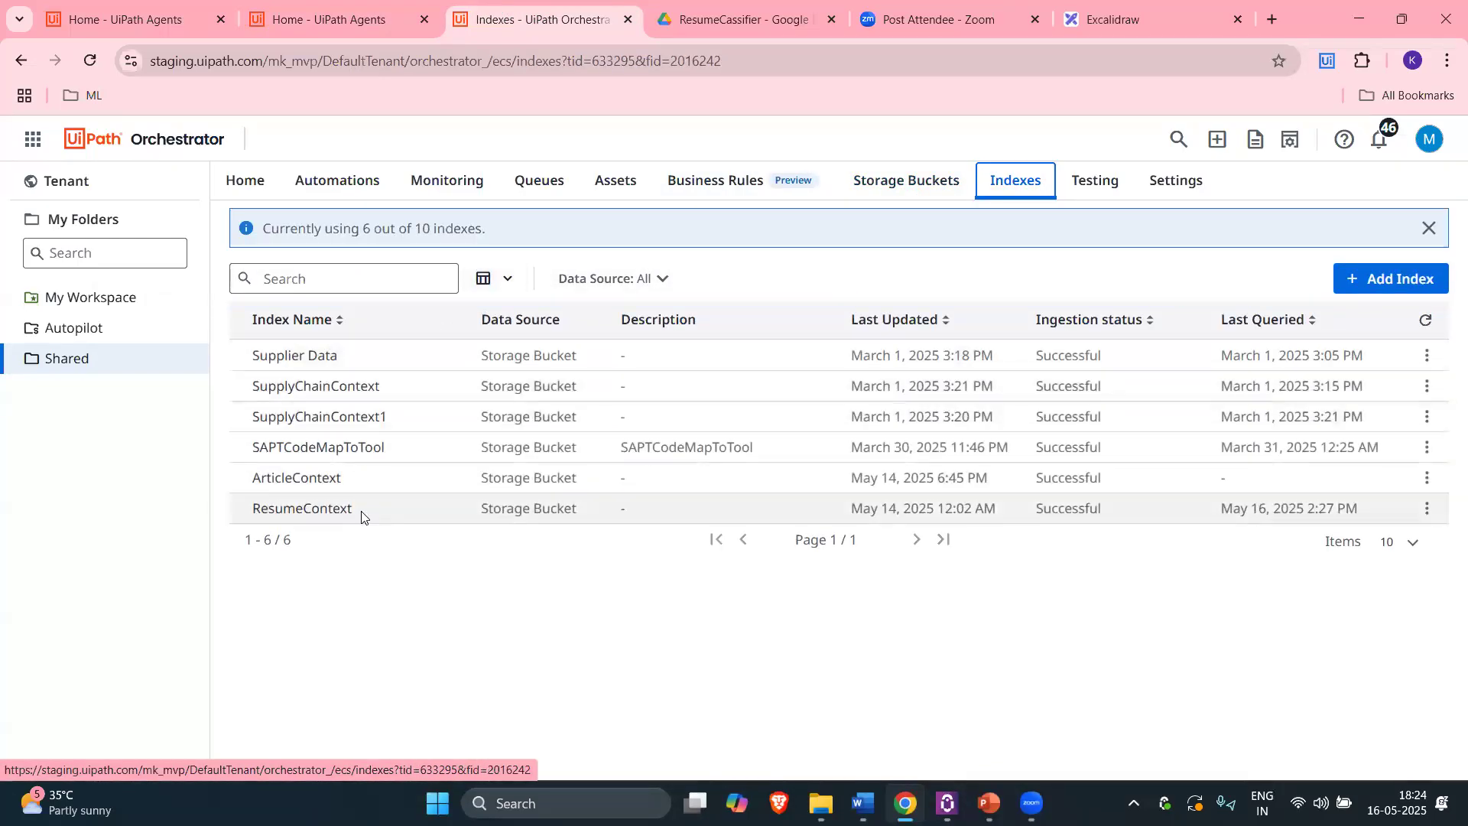
pyautogui.doubleClick(260, 513)
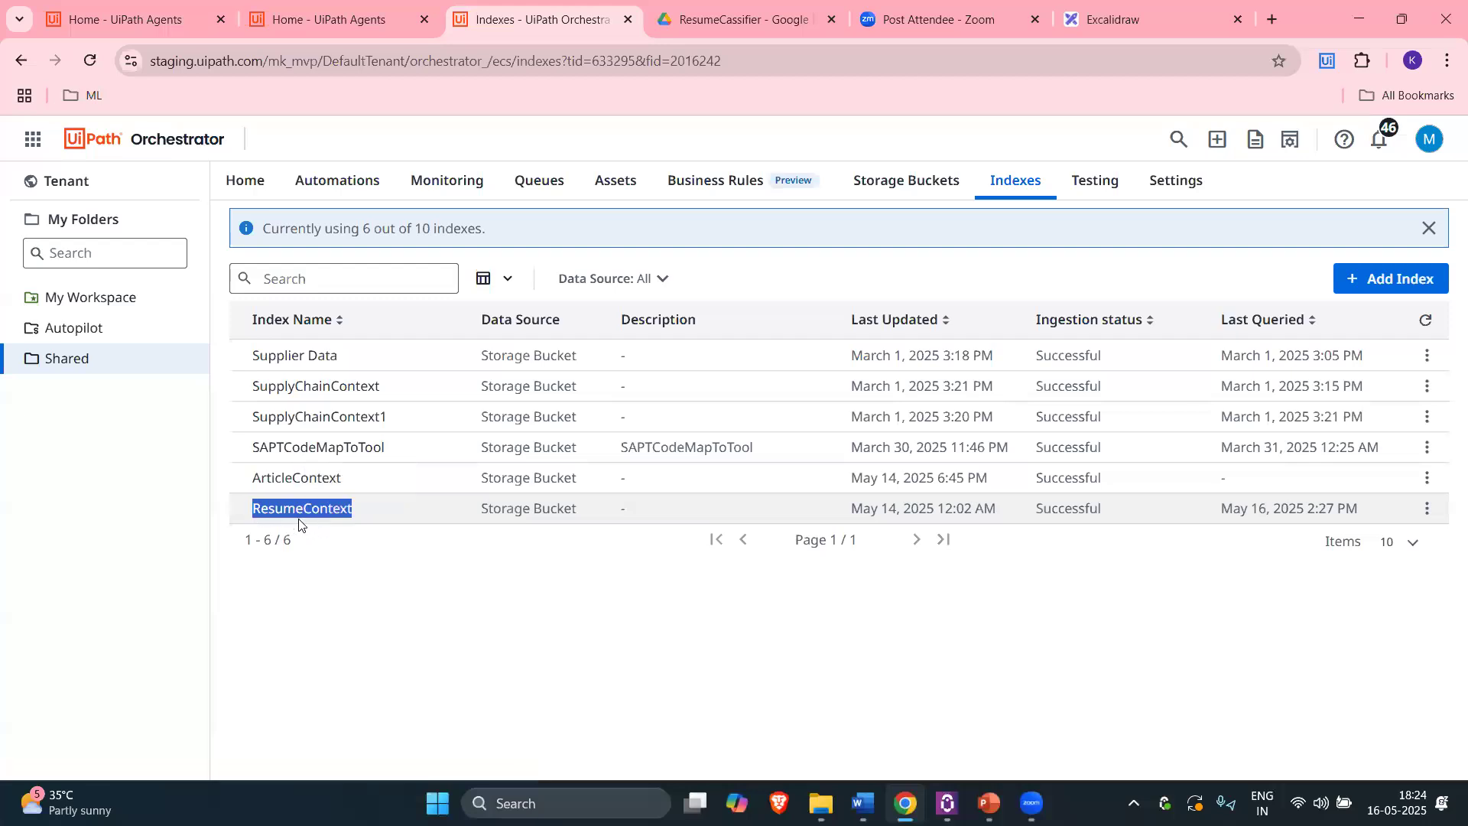
pyautogui.click(906, 181)
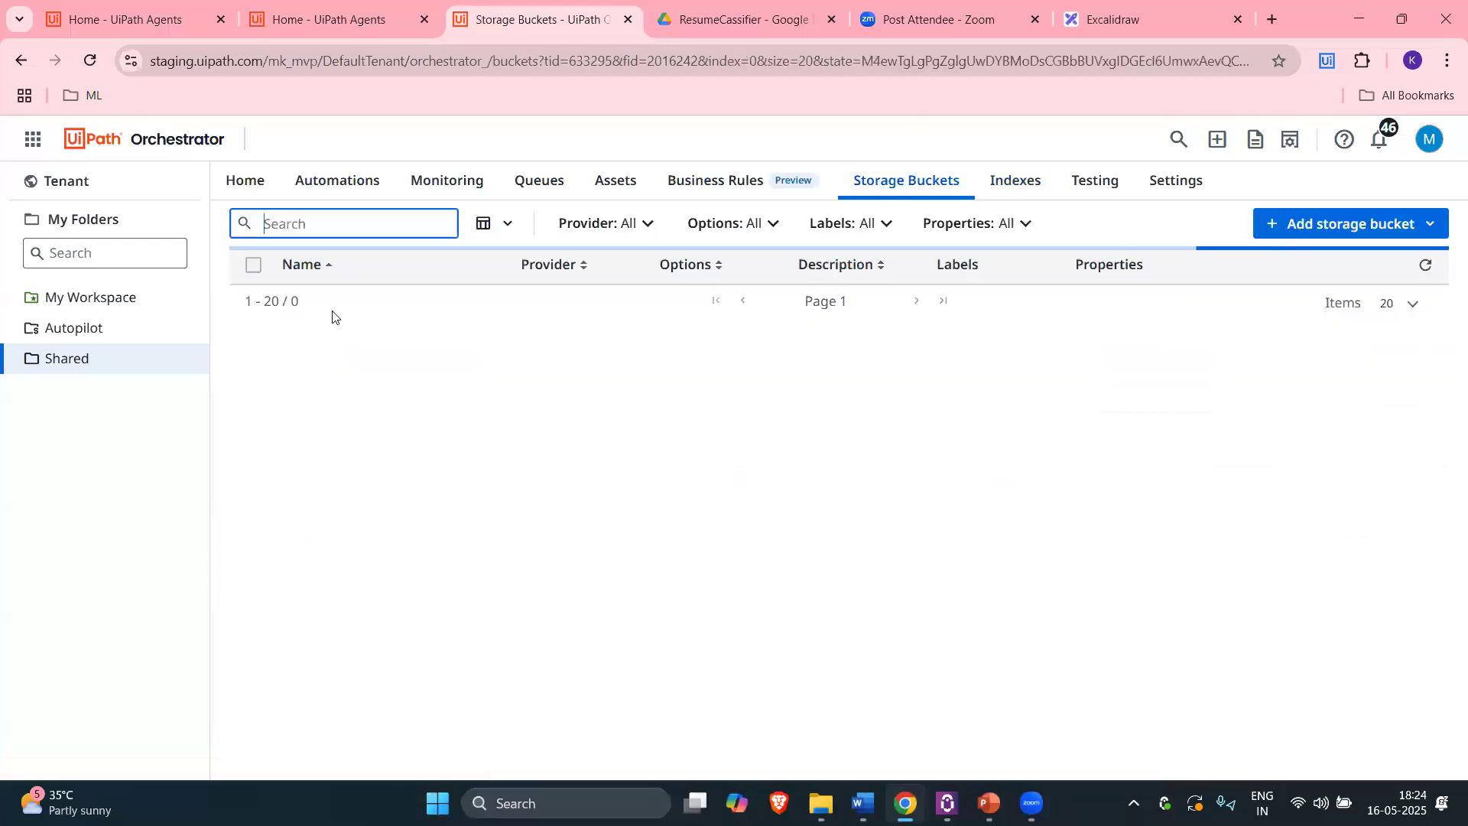
pyautogui.click(1015, 180)
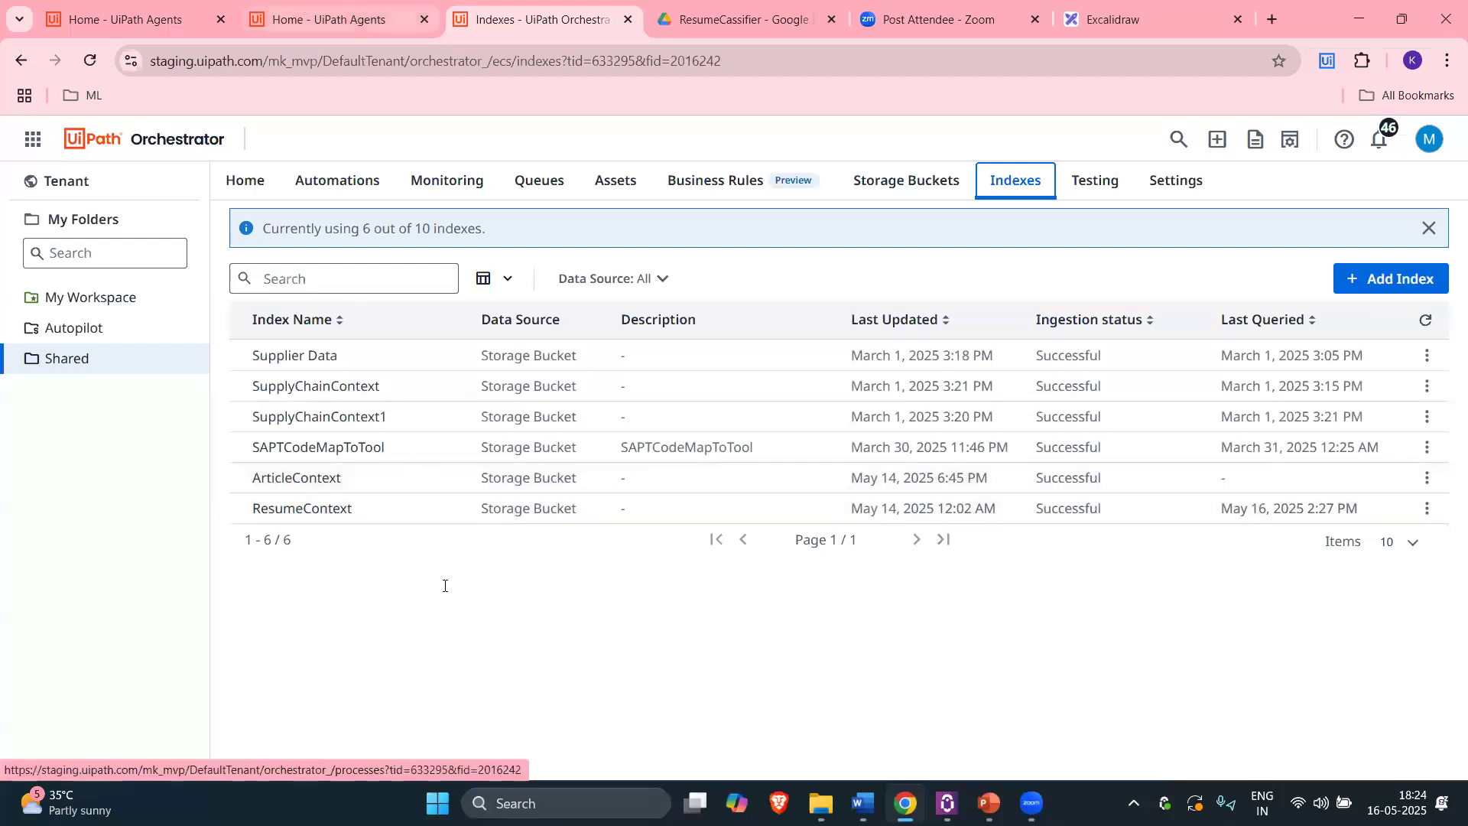
# Step: Return to the ResumeClassifier design page and review its ResumeContext context settings
pyautogui.hotkey('ctrl', 'pageup')
pyautogui.scroll(-1, 413, 528)
pyautogui.scroll(2, 387, 393)
pyautogui.scroll(-1, 539, 510)
pyautogui.scroll(-5, 539, 511)
pyautogui.click(495, 623)
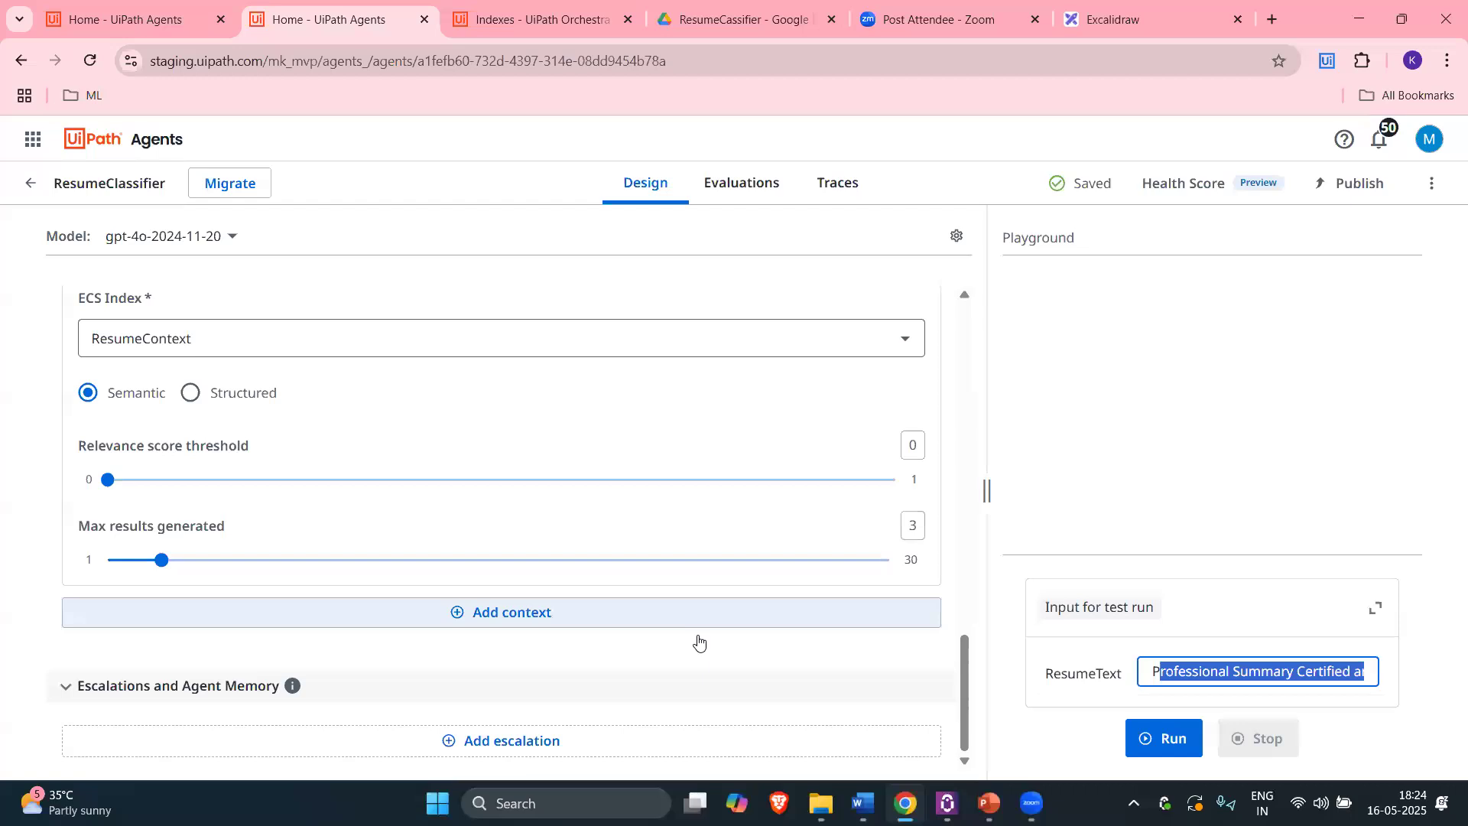
pyautogui.scroll(-2, 382, 596)
pyautogui.click(322, 621)
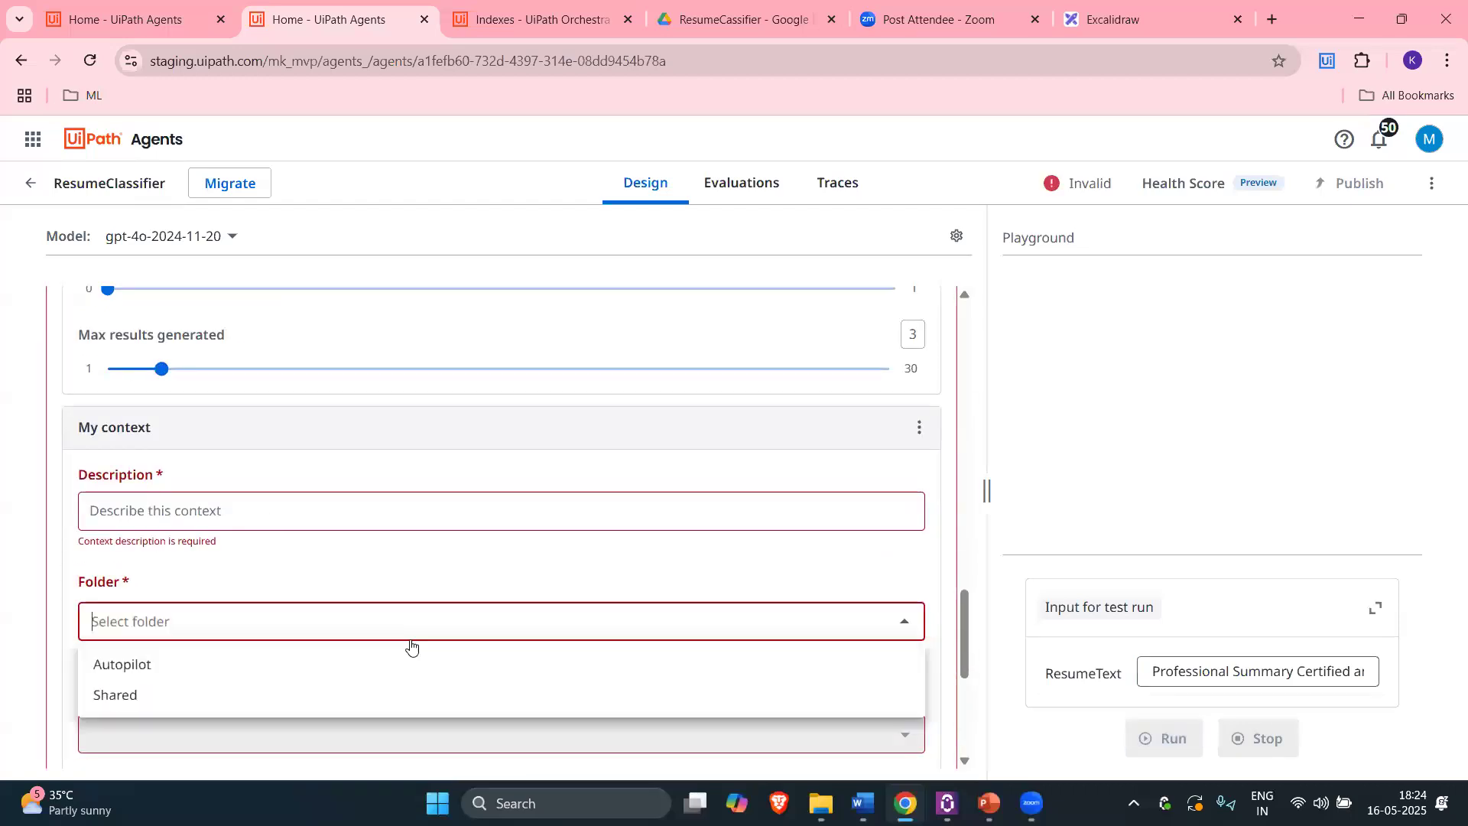
pyautogui.scroll(-1, 200, 624)
pyautogui.click(294, 597)
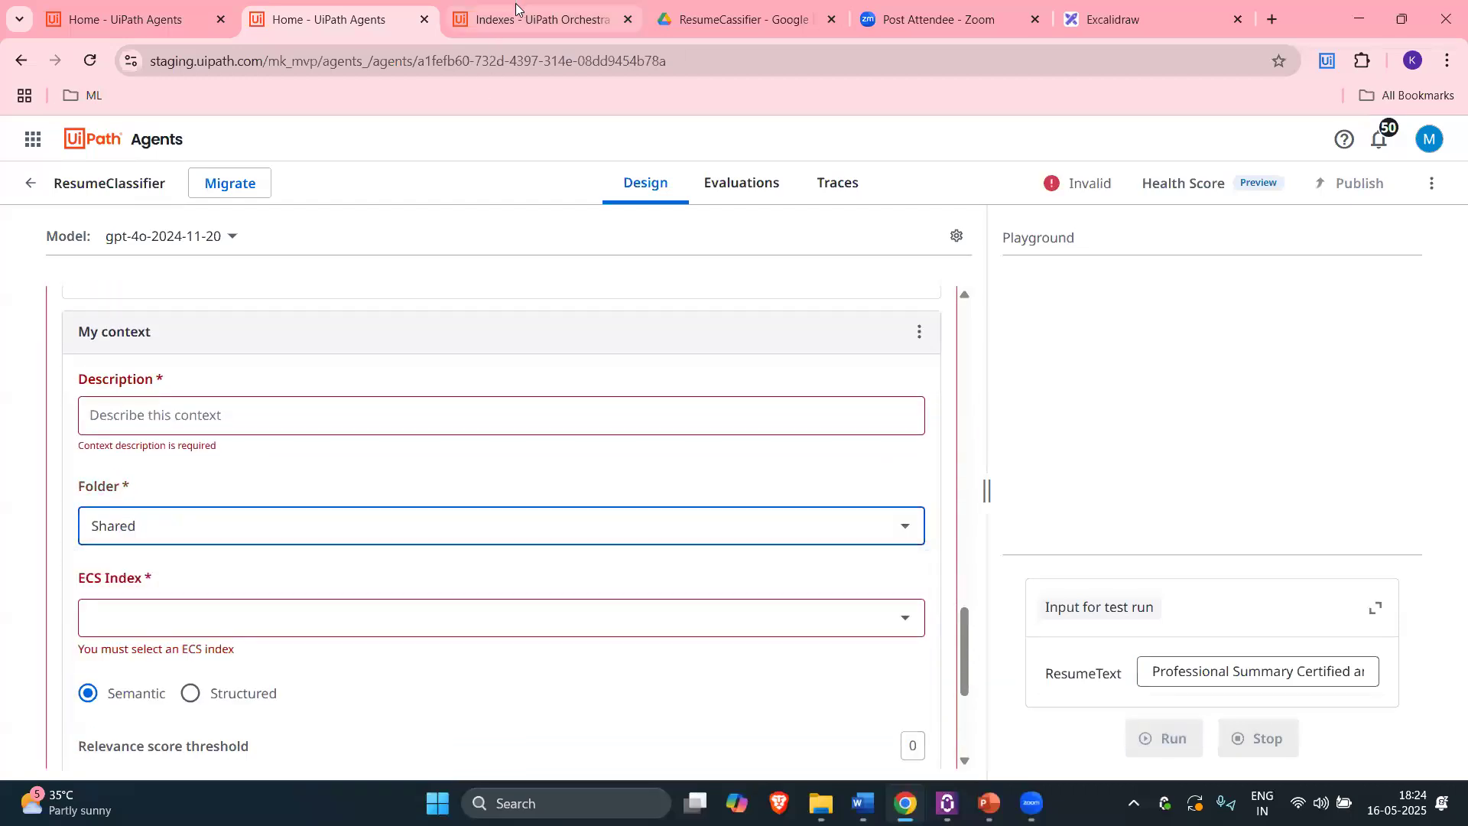
pyautogui.hotkey('ctrl', 'Tab')
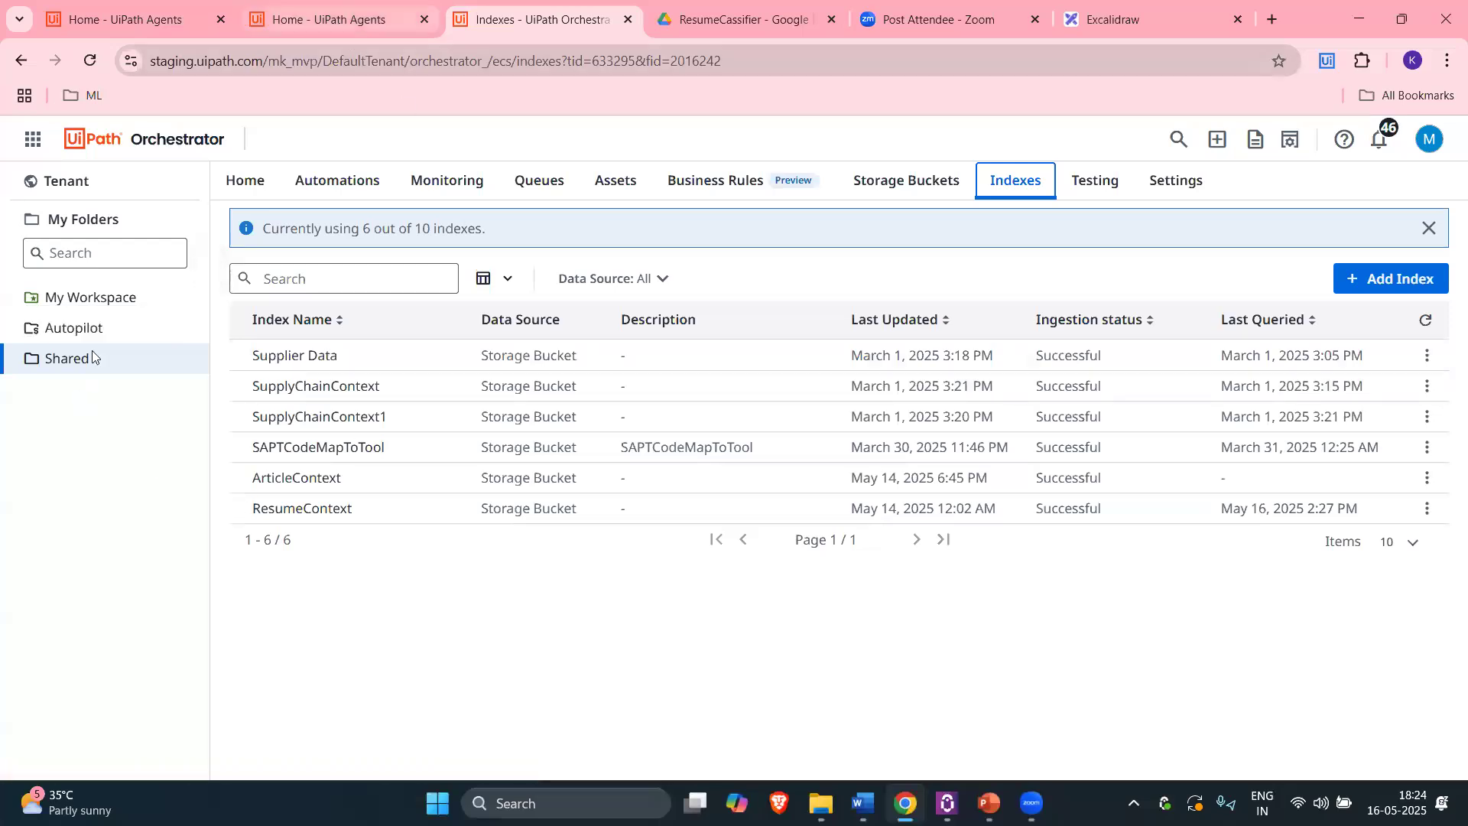
pyautogui.click(347, 19)
pyautogui.scroll(-2, 898, 436)
pyautogui.click(902, 434)
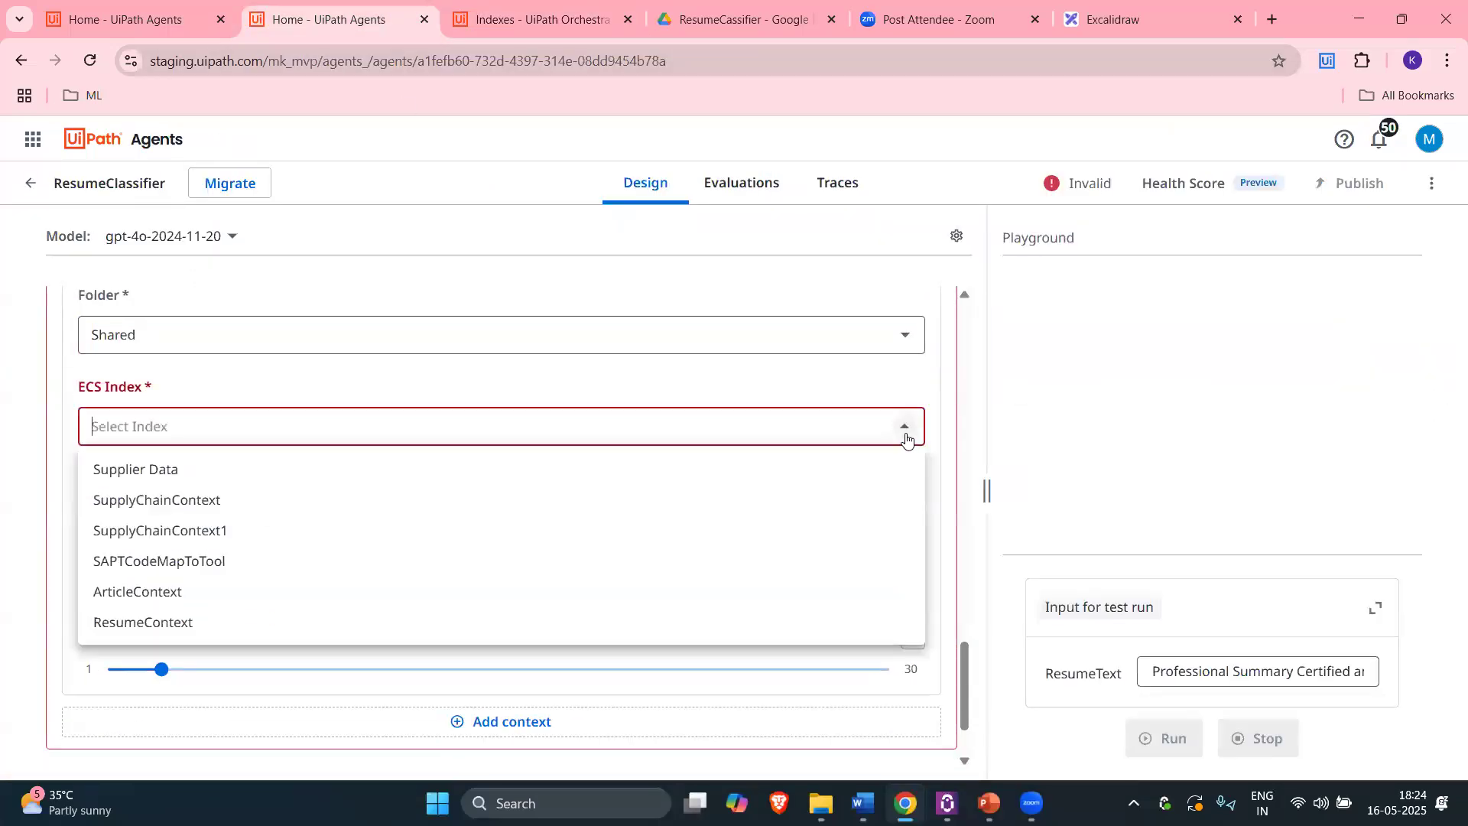
pyautogui.click(375, 613)
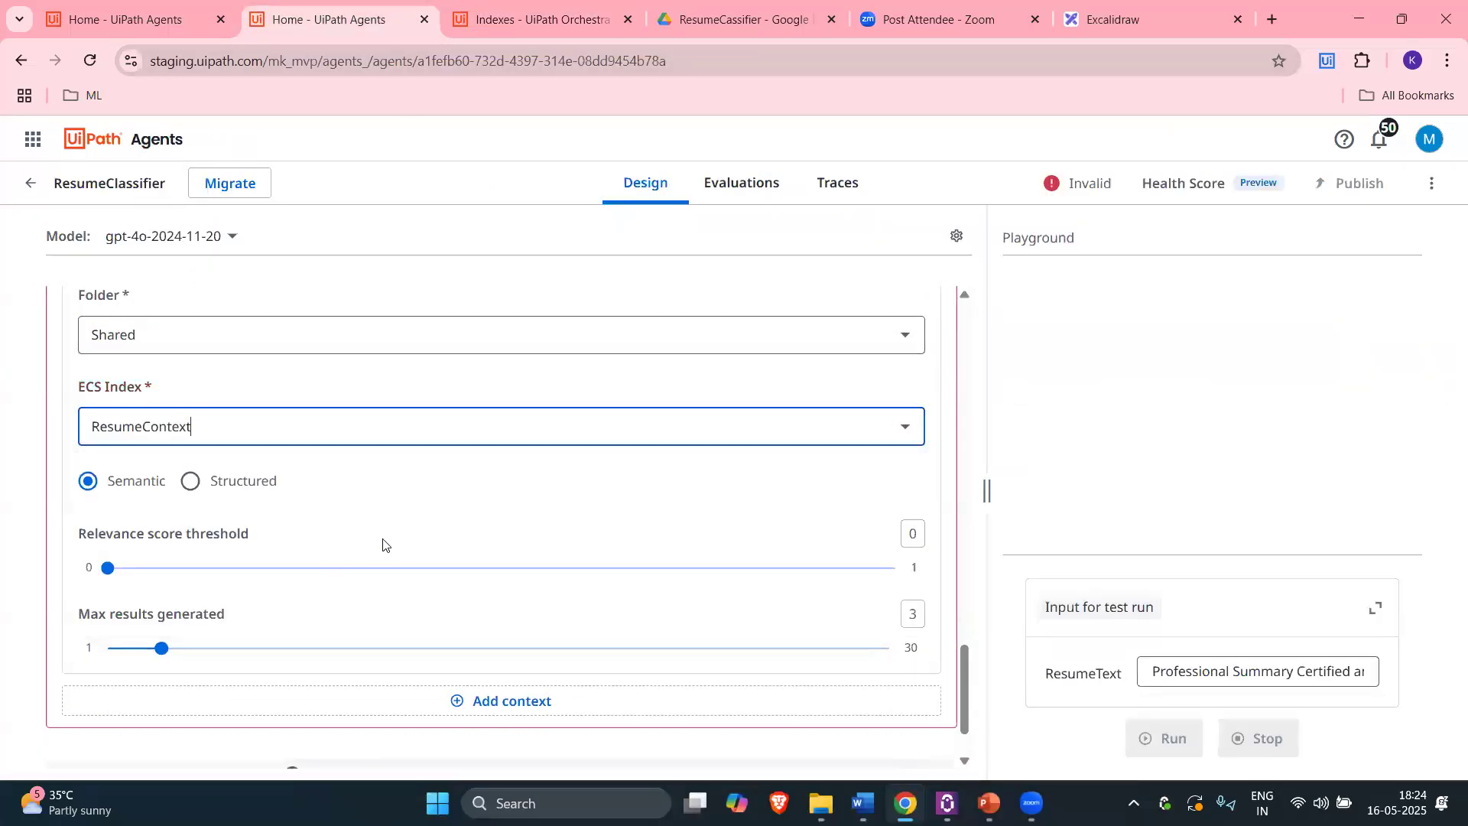
pyautogui.scroll(4, 505, 535)
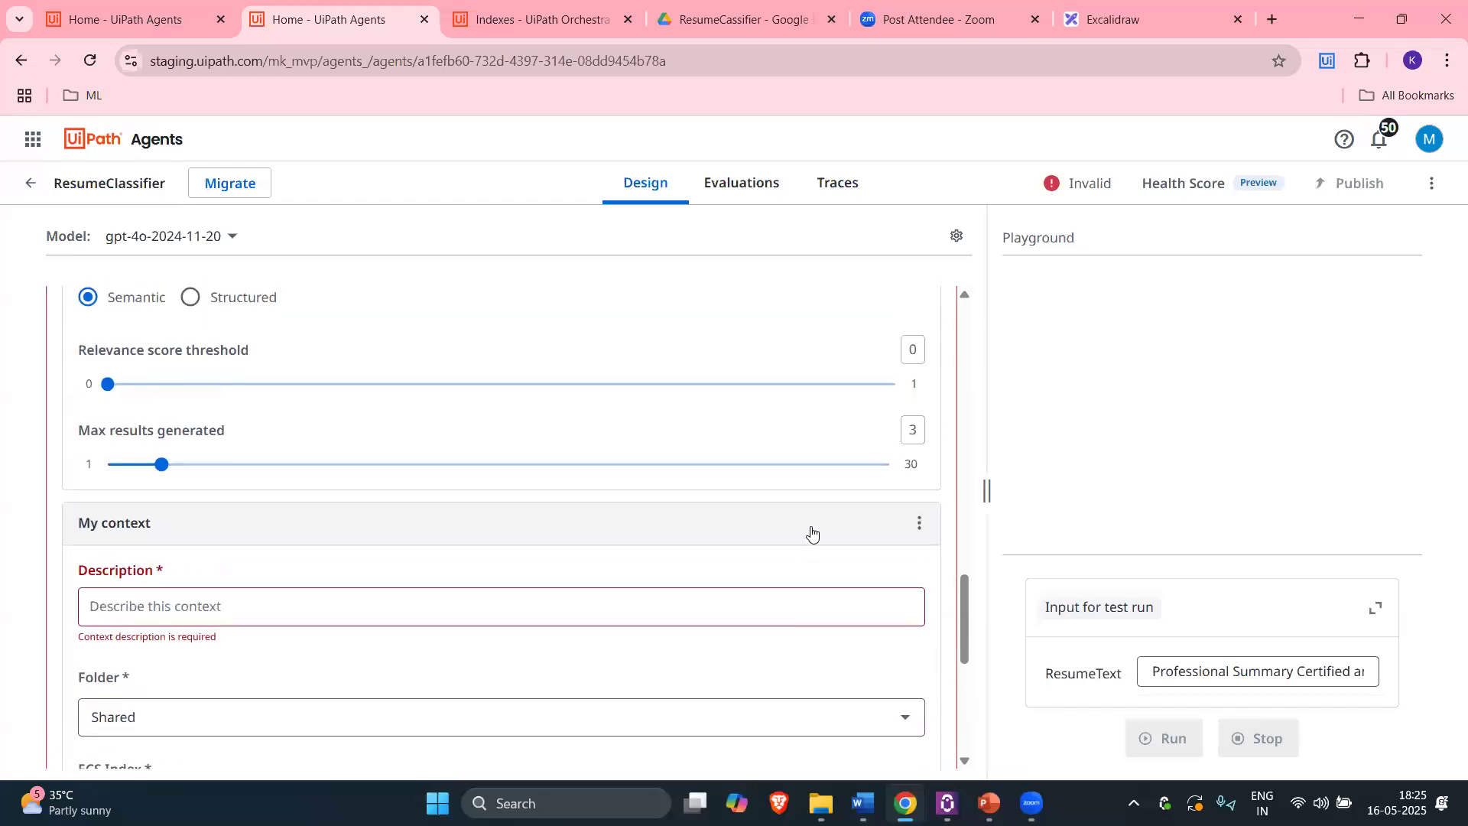
pyautogui.scroll(2, 757, 593)
pyautogui.scroll(-2, 880, 551)
pyautogui.click(920, 523)
pyautogui.click(944, 604)
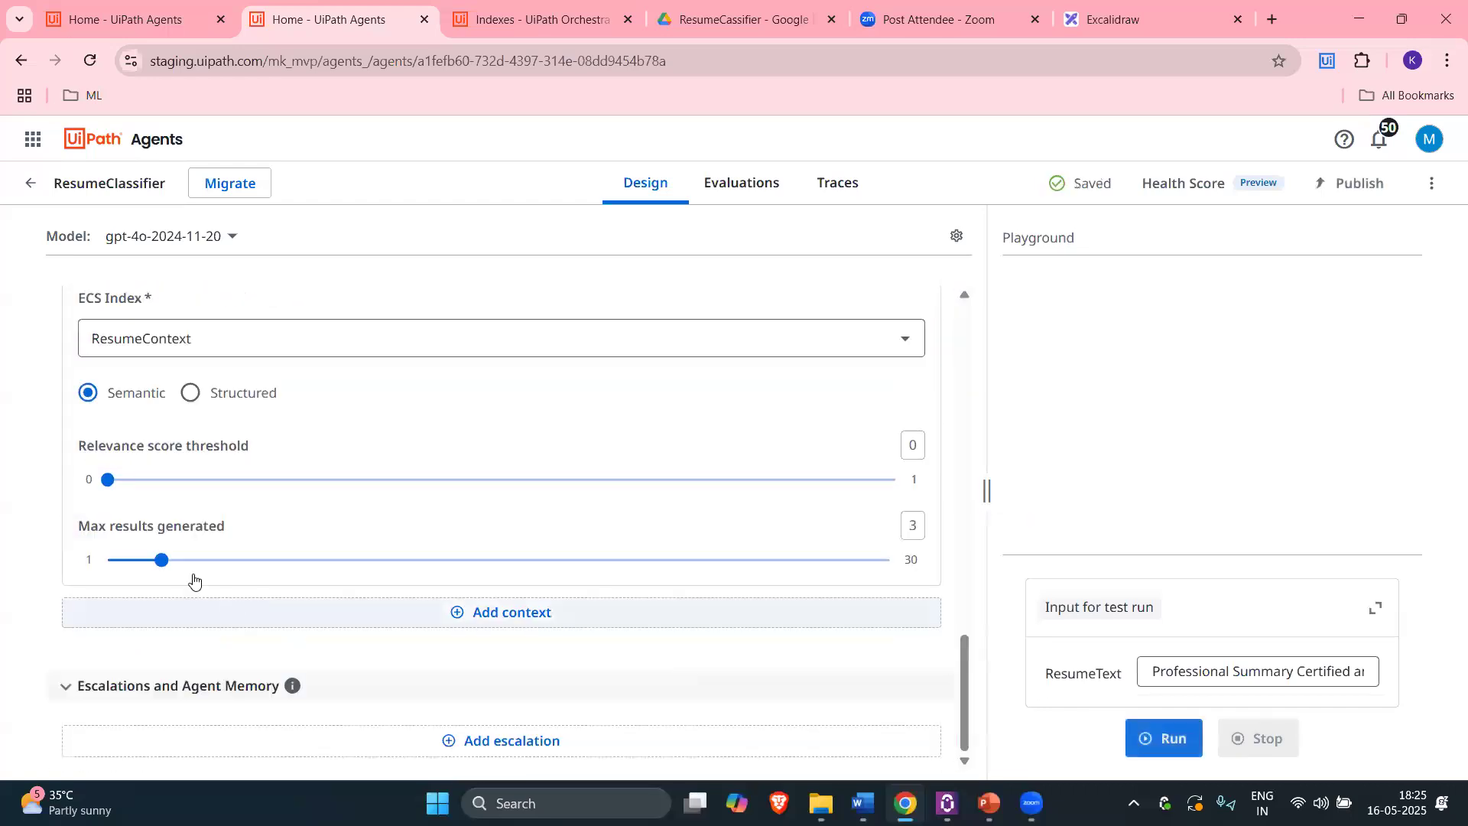
pyautogui.scroll(4, 509, 501)
pyautogui.scroll(-2, 413, 471)
pyautogui.scroll(-3, 367, 448)
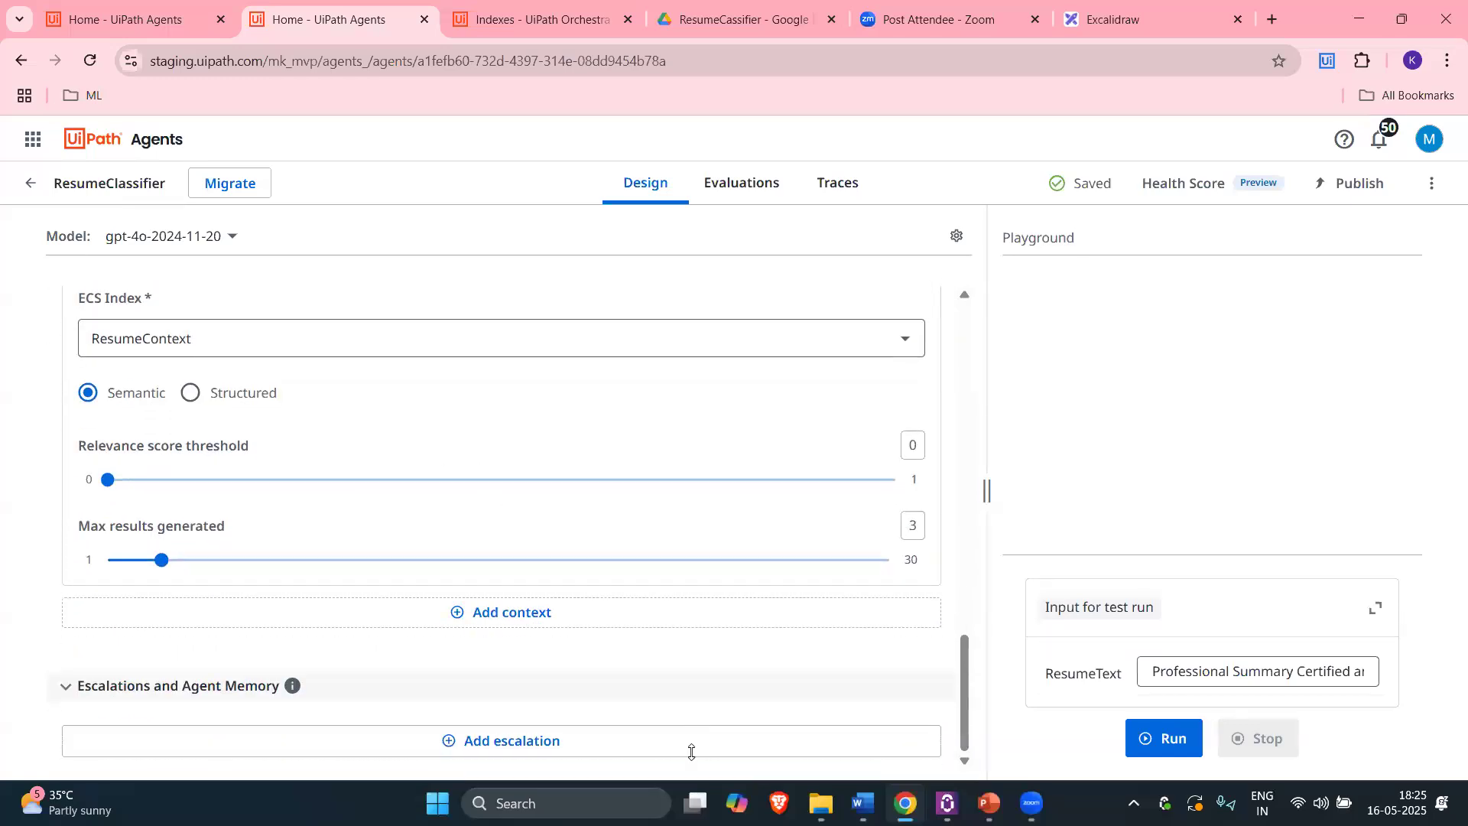
pyautogui.scroll(15, 458, 466)
# Step: Review the existing sample resume in ResumeText and the system prompt
pyautogui.scroll(-2, 420, 482)
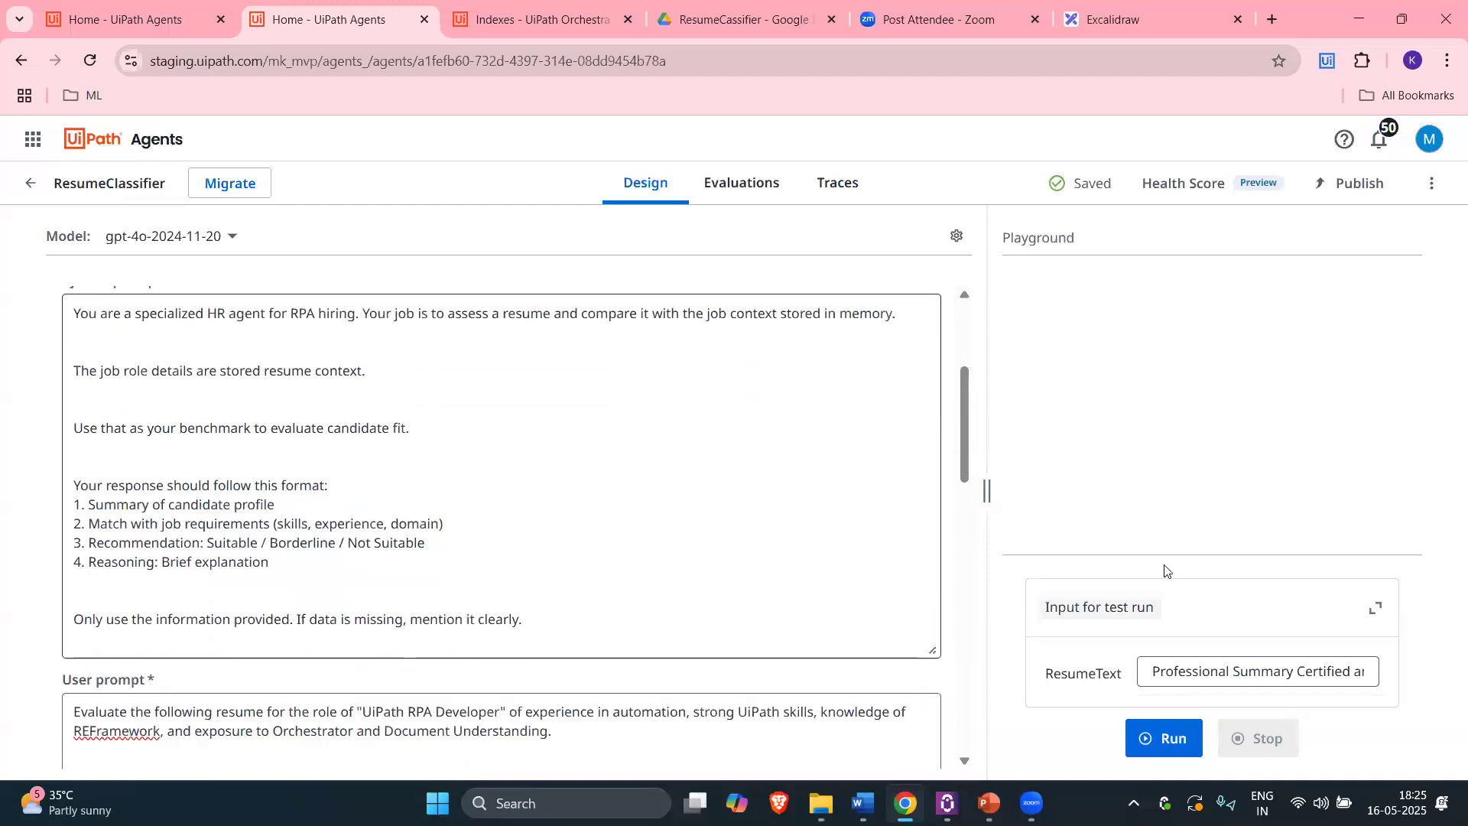
pyautogui.moveTo(1153, 670); pyautogui.dragTo(1207, 628)
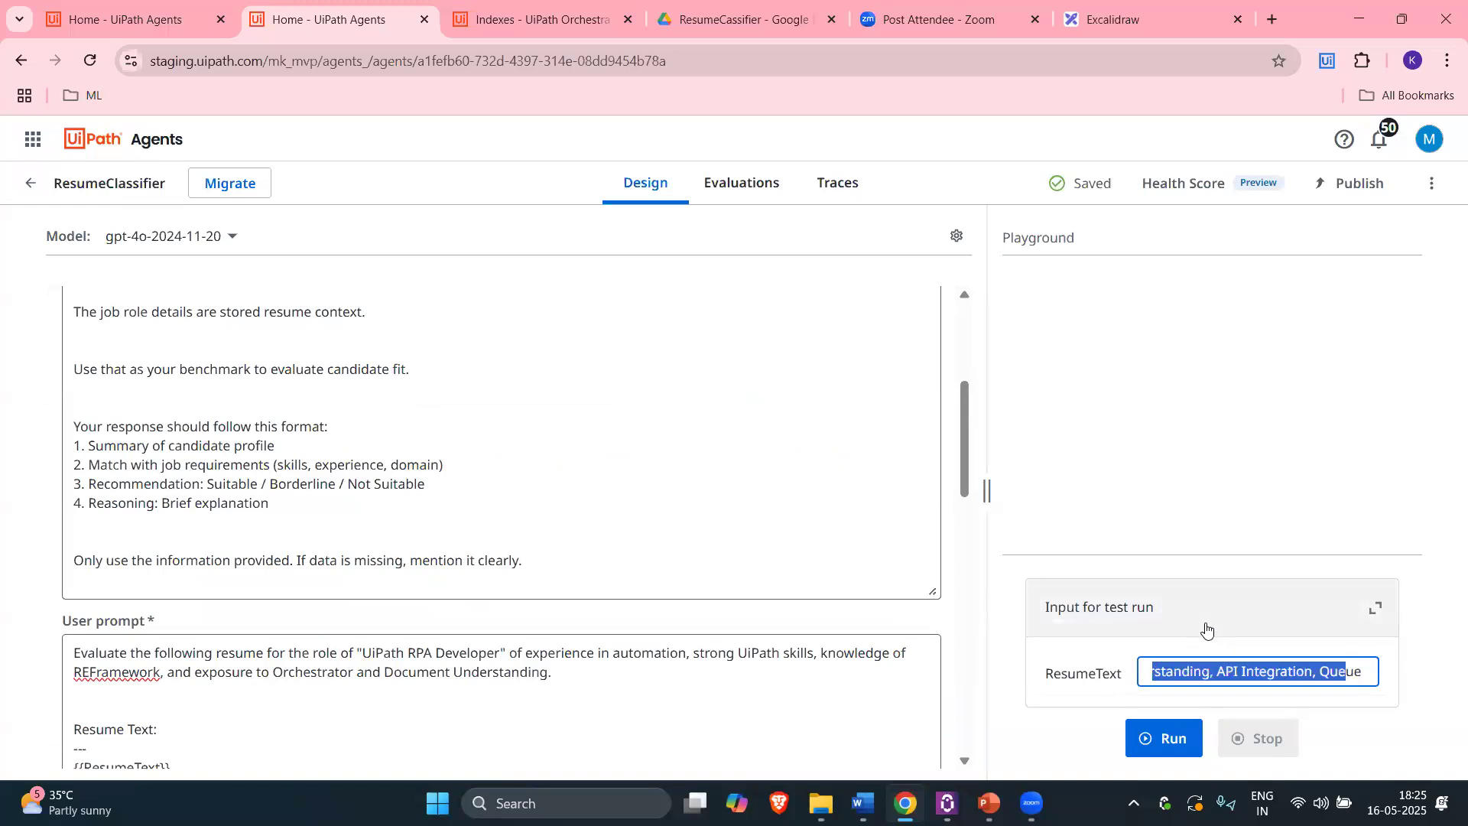
pyautogui.click(432, 519)
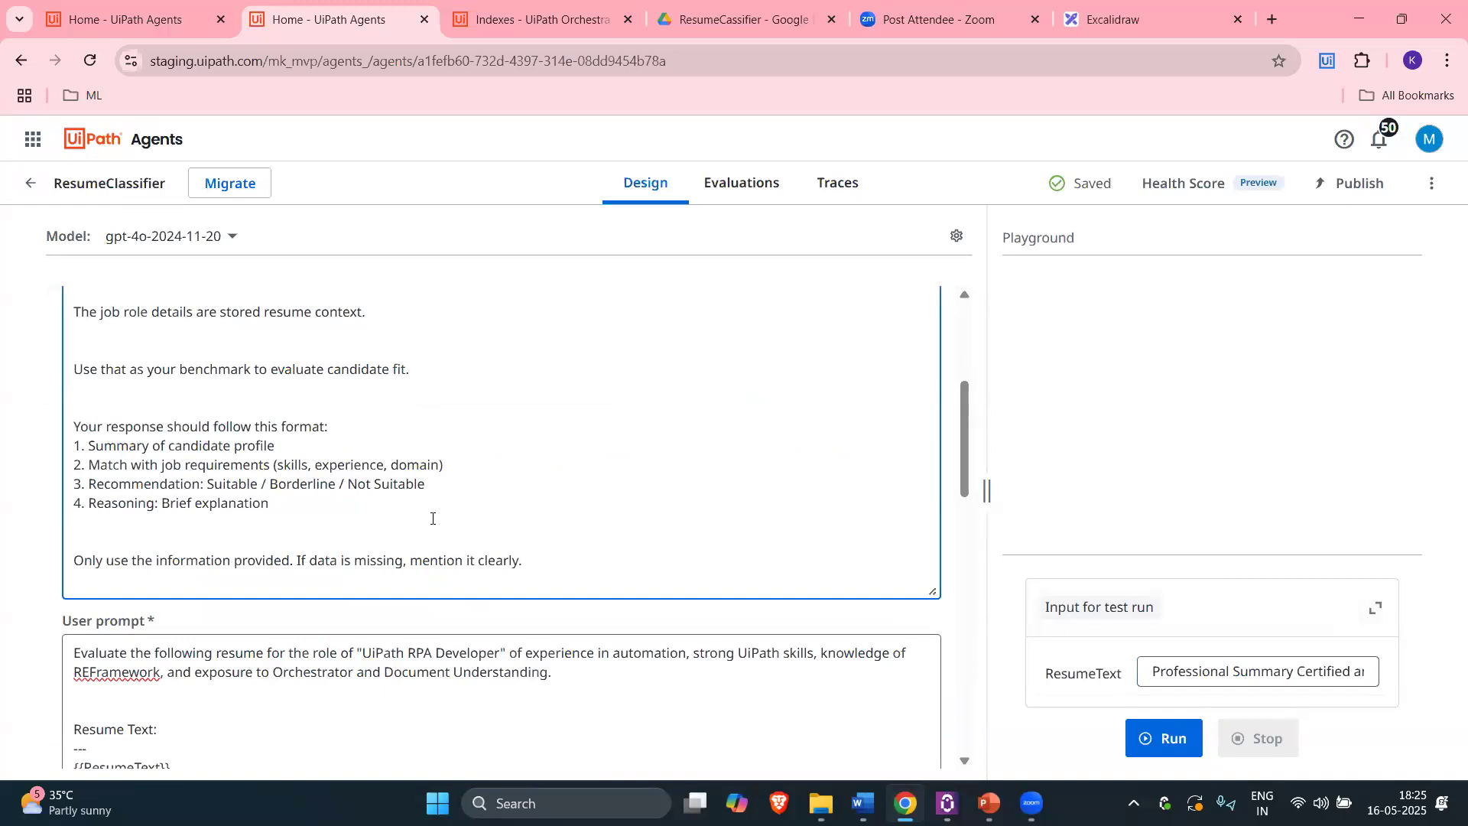
pyautogui.scroll(-10, 434, 517)
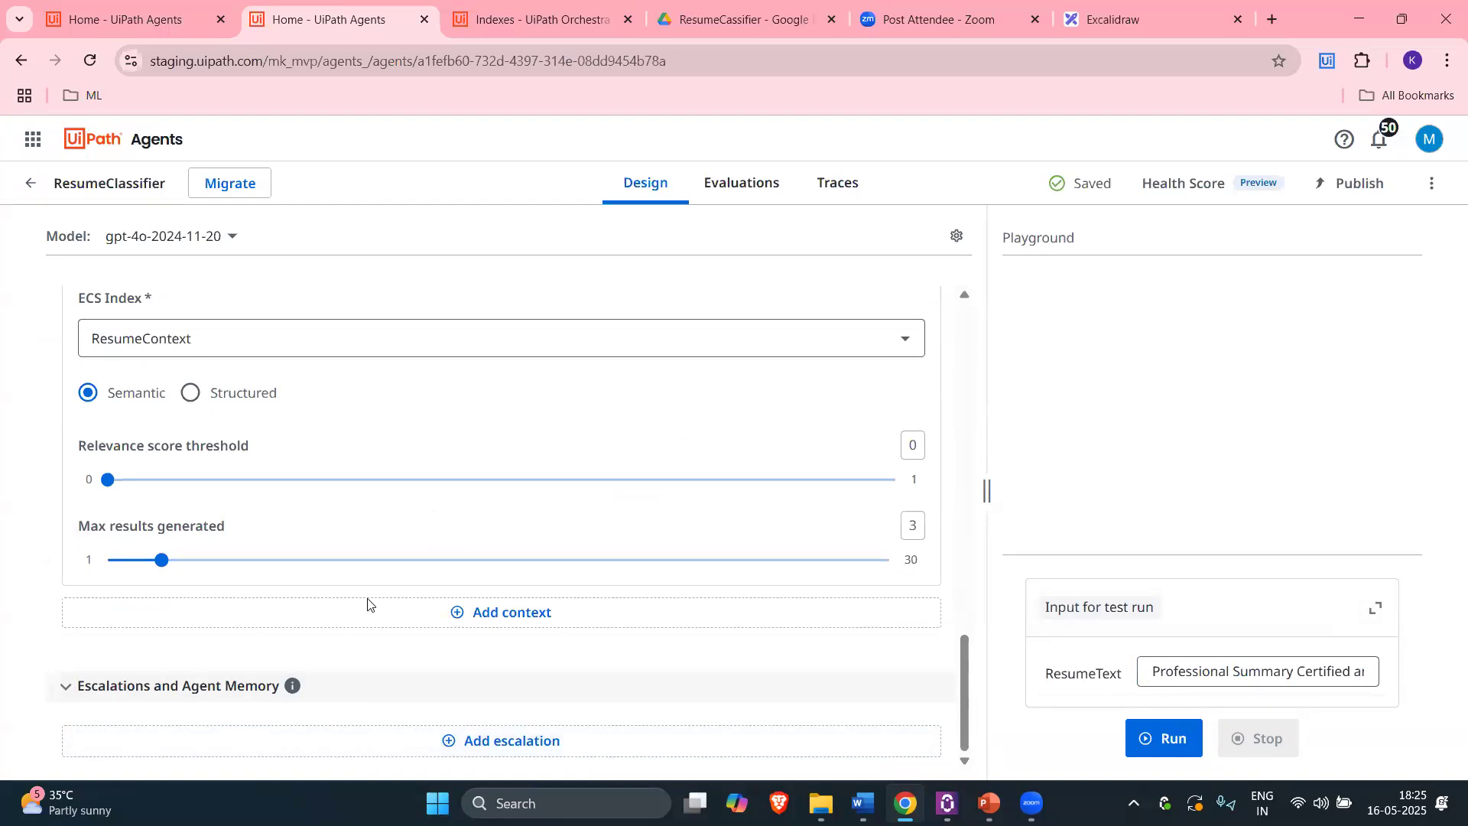
pyautogui.scroll(3, 370, 604)
# Step: Empty the ResumeText test input and open RPA_Resume.pdf from the resume folder
pyautogui.click(1190, 670)
pyautogui.hotkey('ctrl', 'a')
pyautogui.hotkey('ctrl', 'c')
pyautogui.press('BackSpace')
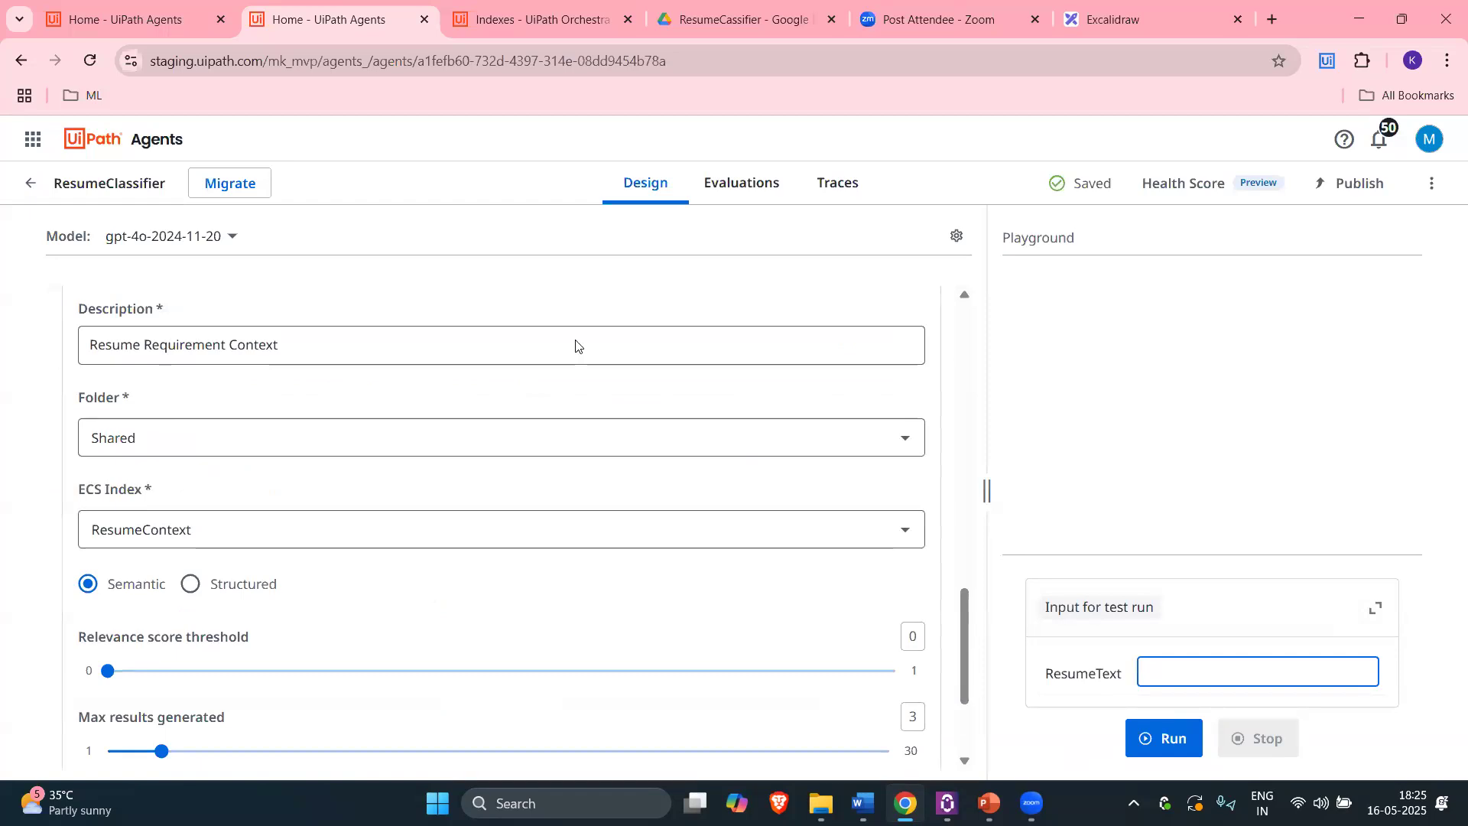
pyautogui.click(820, 803)
pyautogui.doubleClick(546, 338)
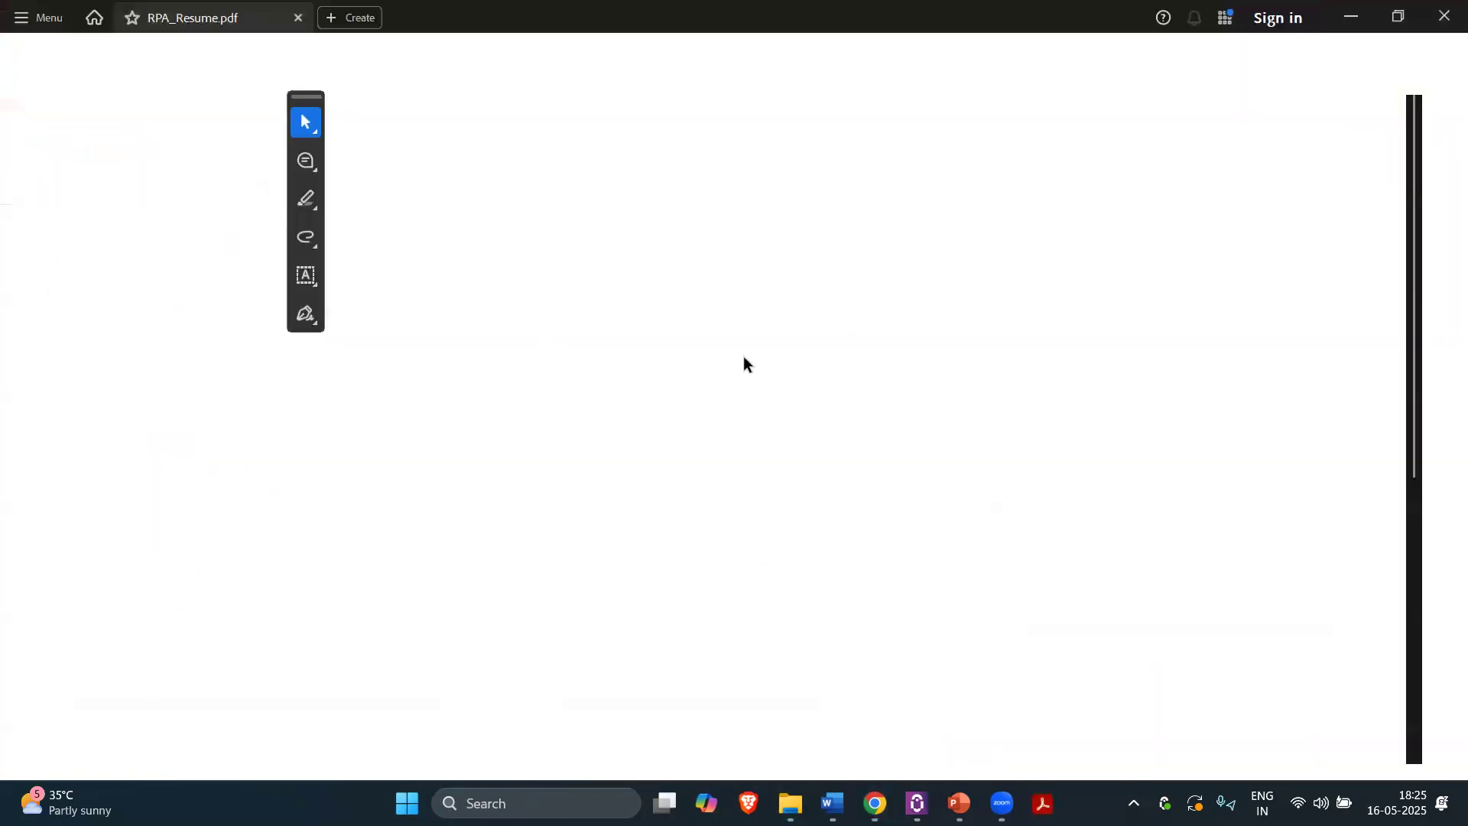
# Step: Look over the RPA_Resume PDF, switching between it and the agent page
pyautogui.scroll(-5, 757, 449)
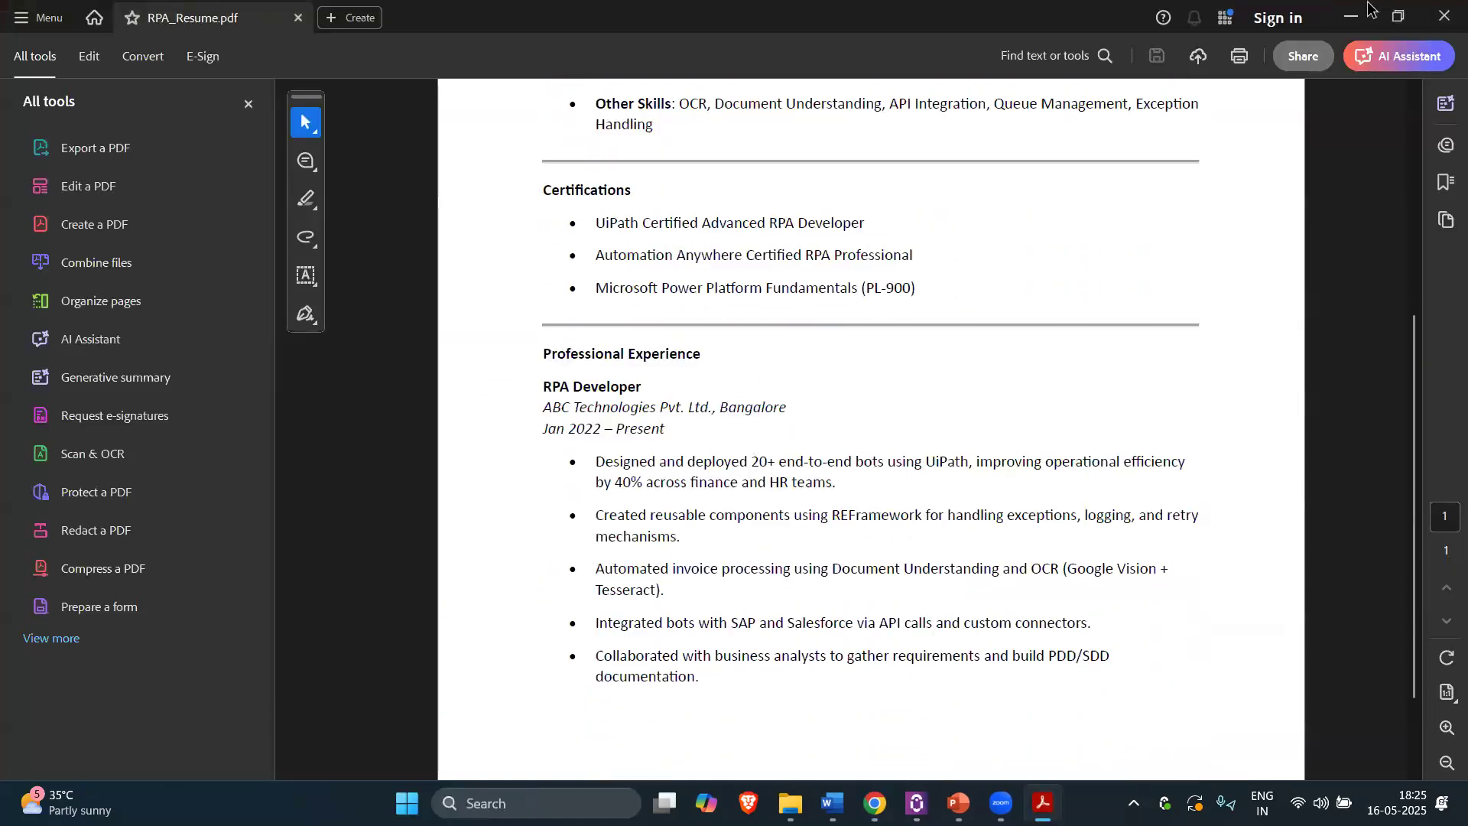
pyautogui.scroll(5, 1361, 14)
pyautogui.scroll(-5, 1355, 17)
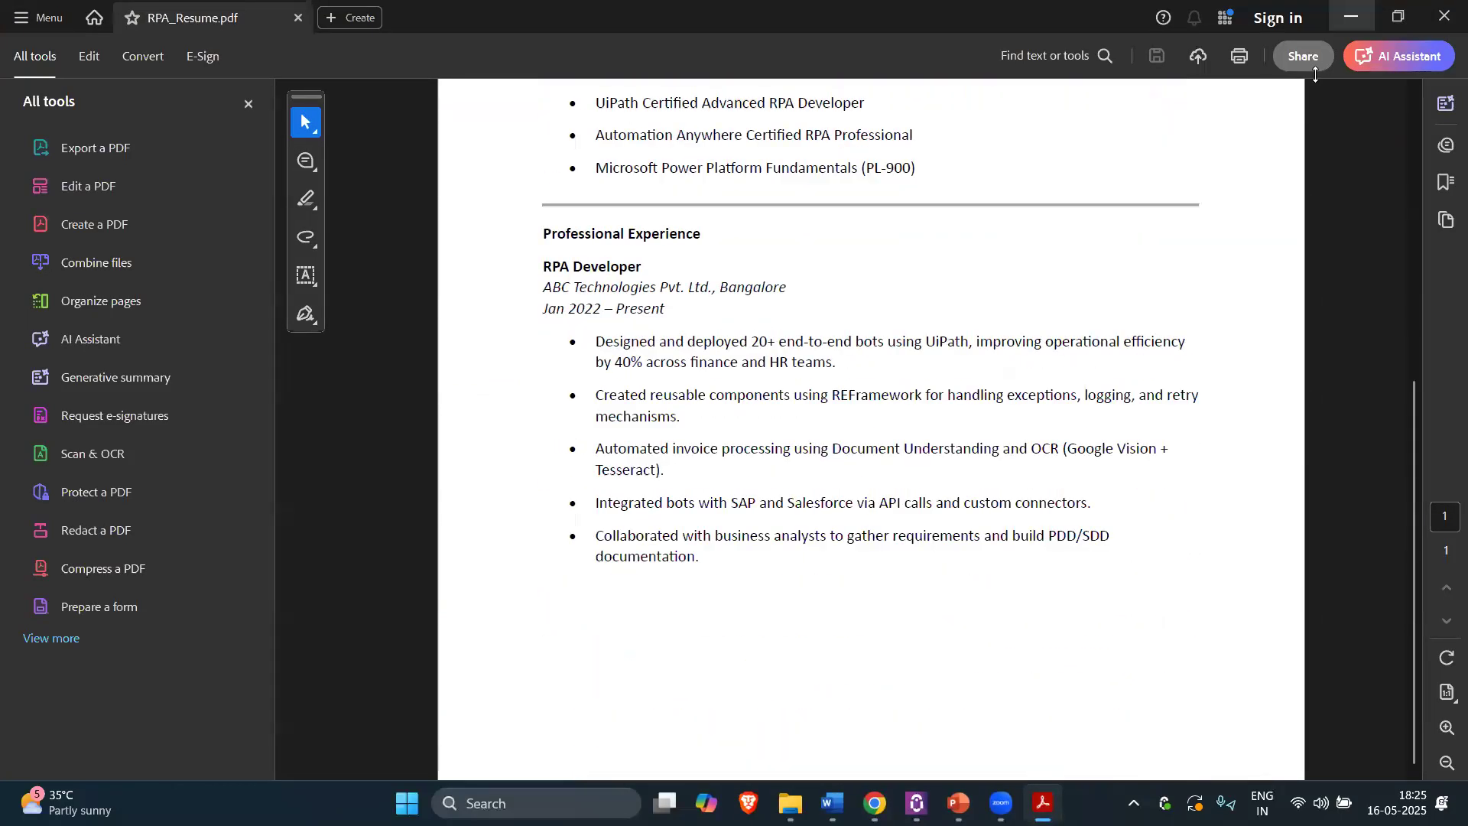
pyautogui.click(1353, 16)
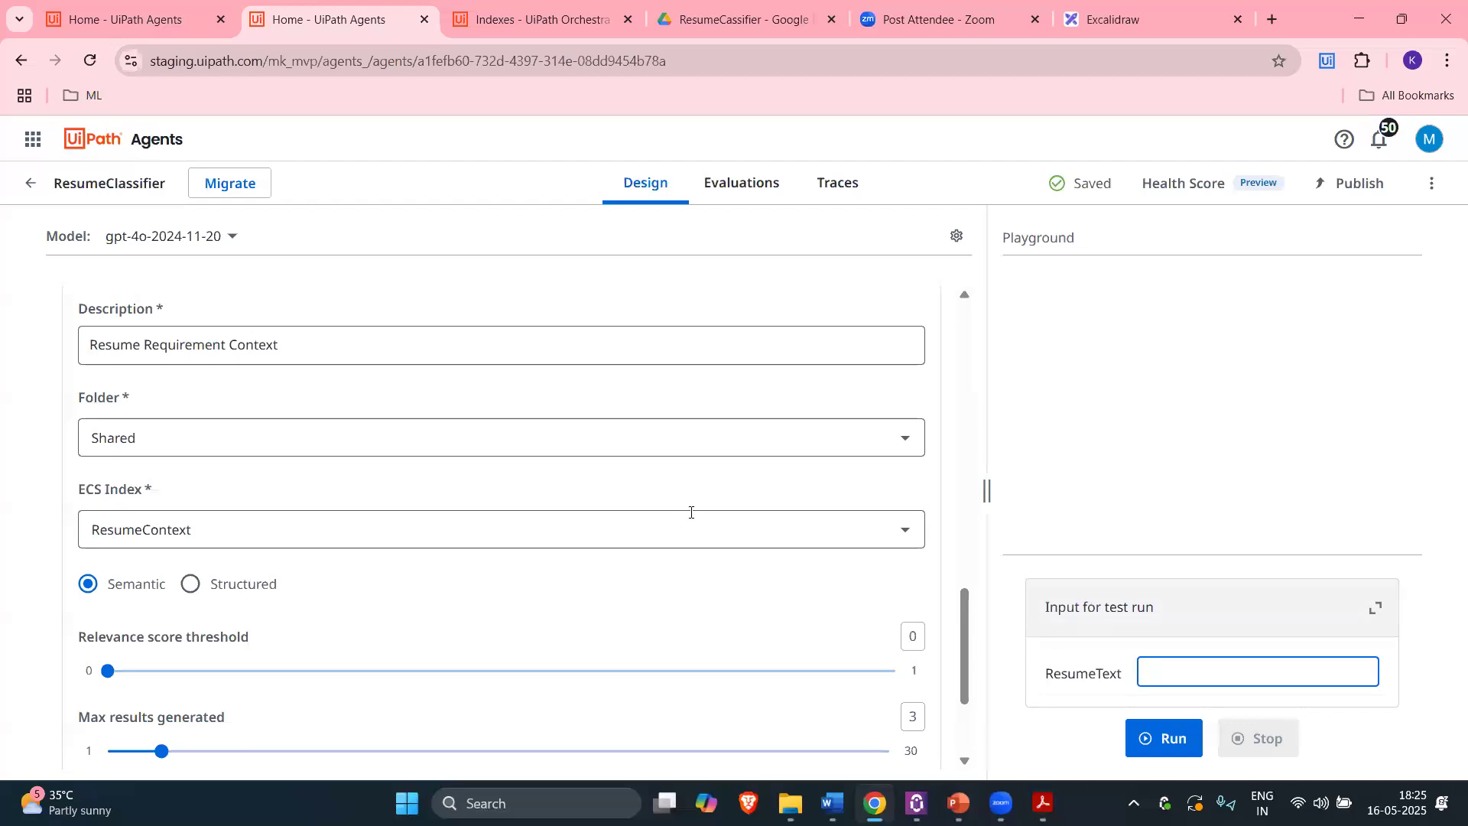
pyautogui.click(1053, 795)
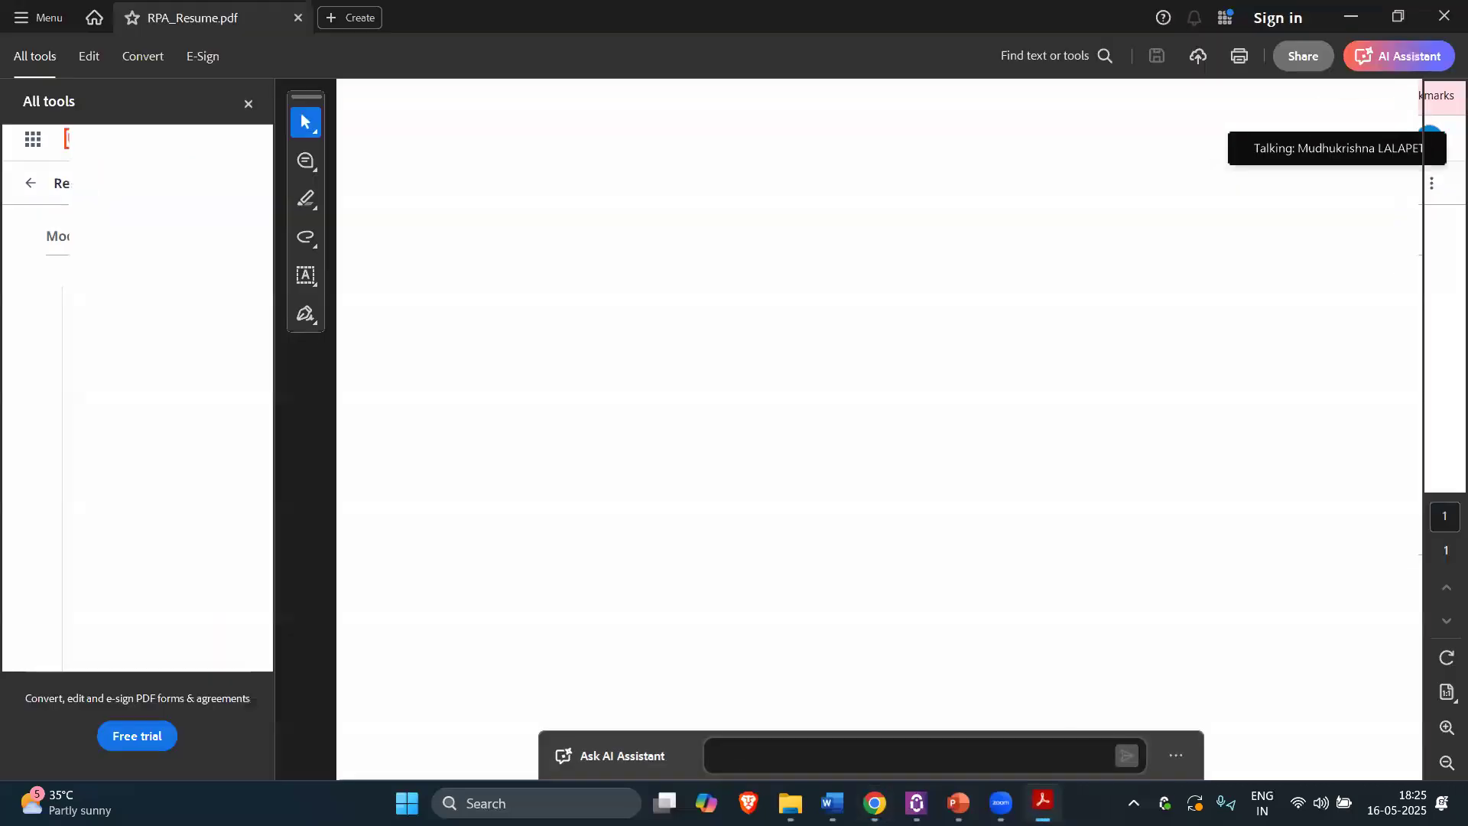
pyautogui.click(1043, 800)
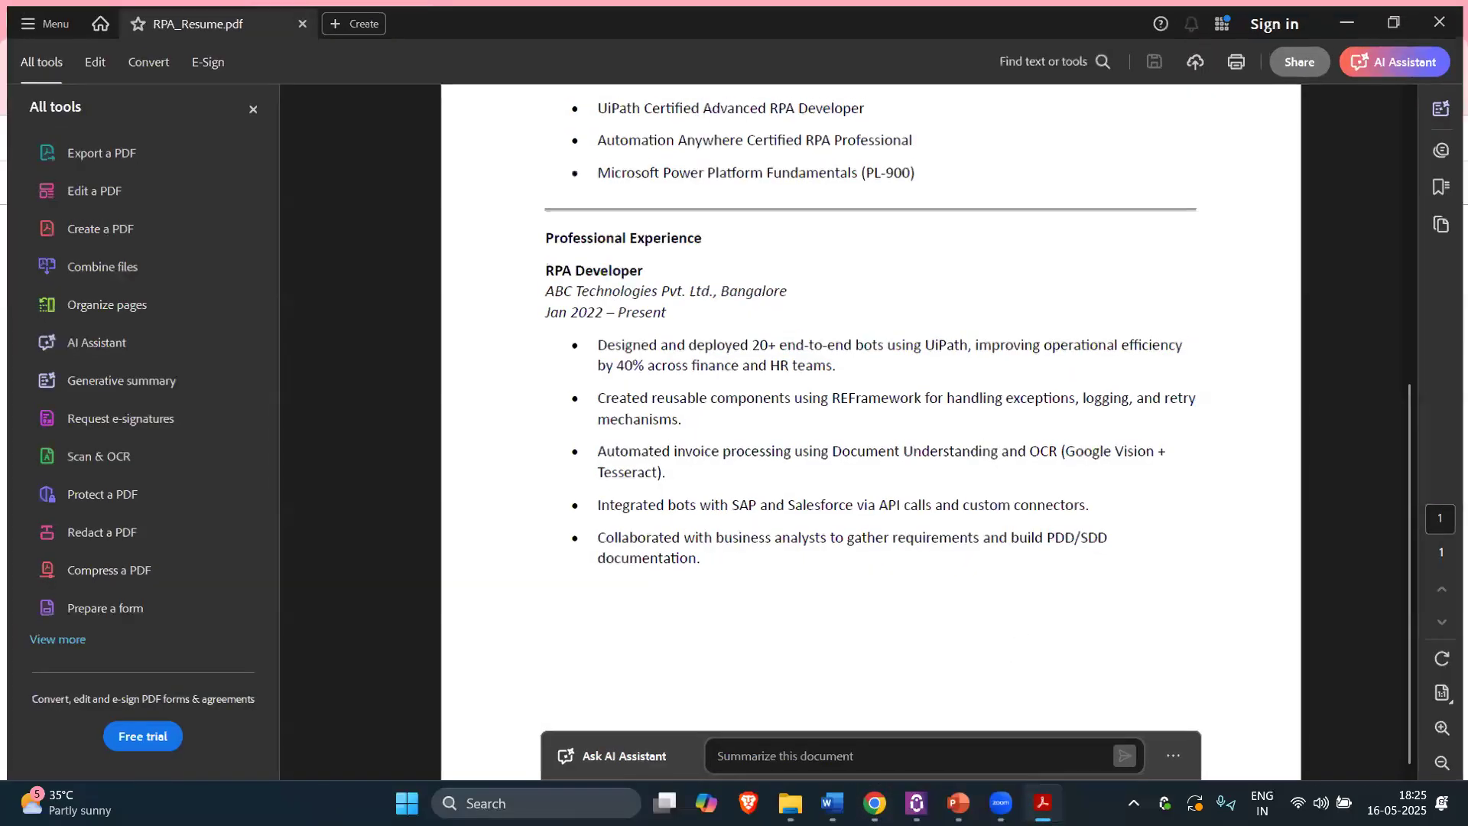
pyautogui.hotkey('alt', 'Tab')
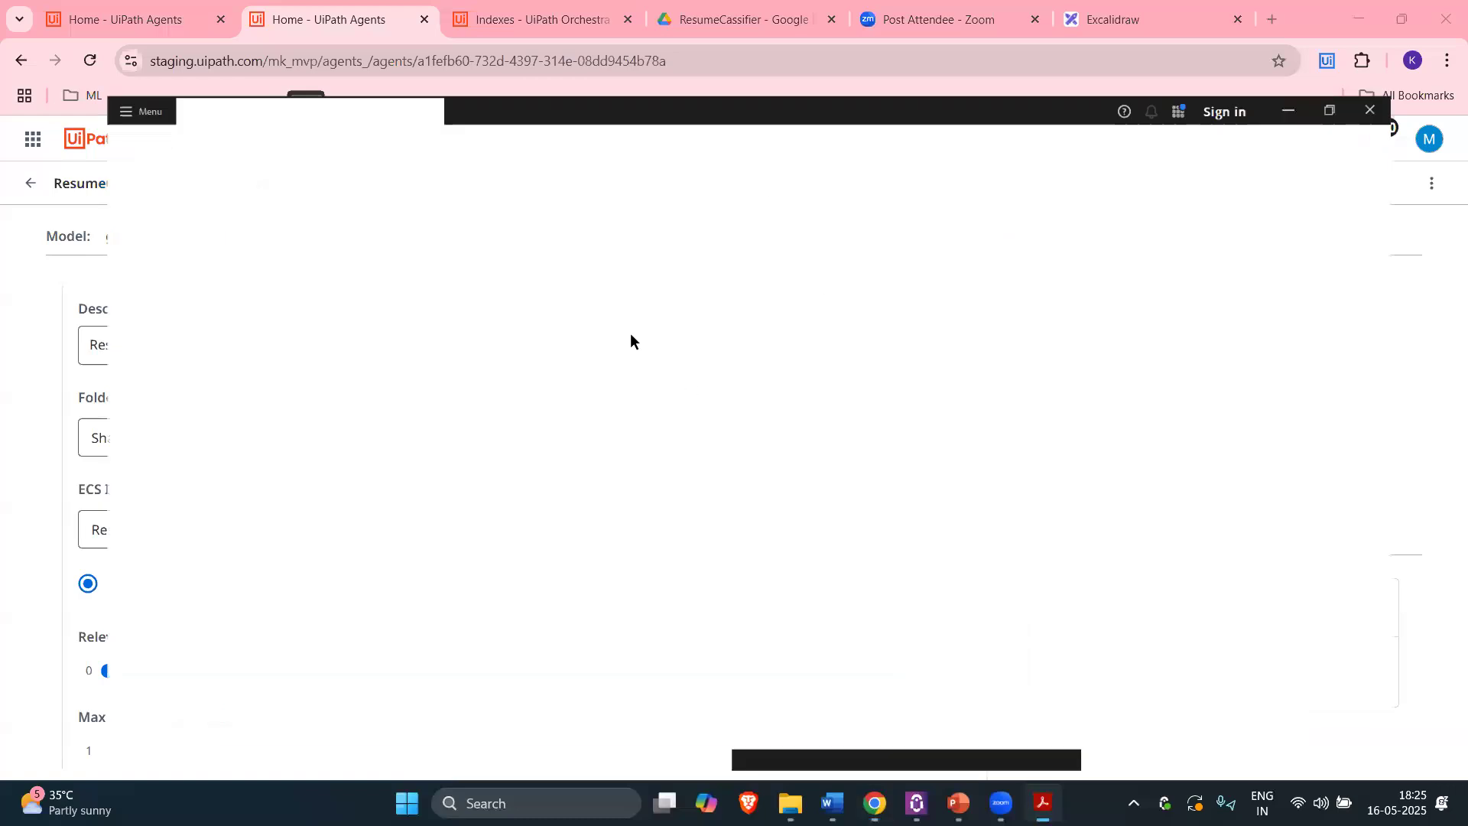
pyautogui.scroll(5, 1224, 159)
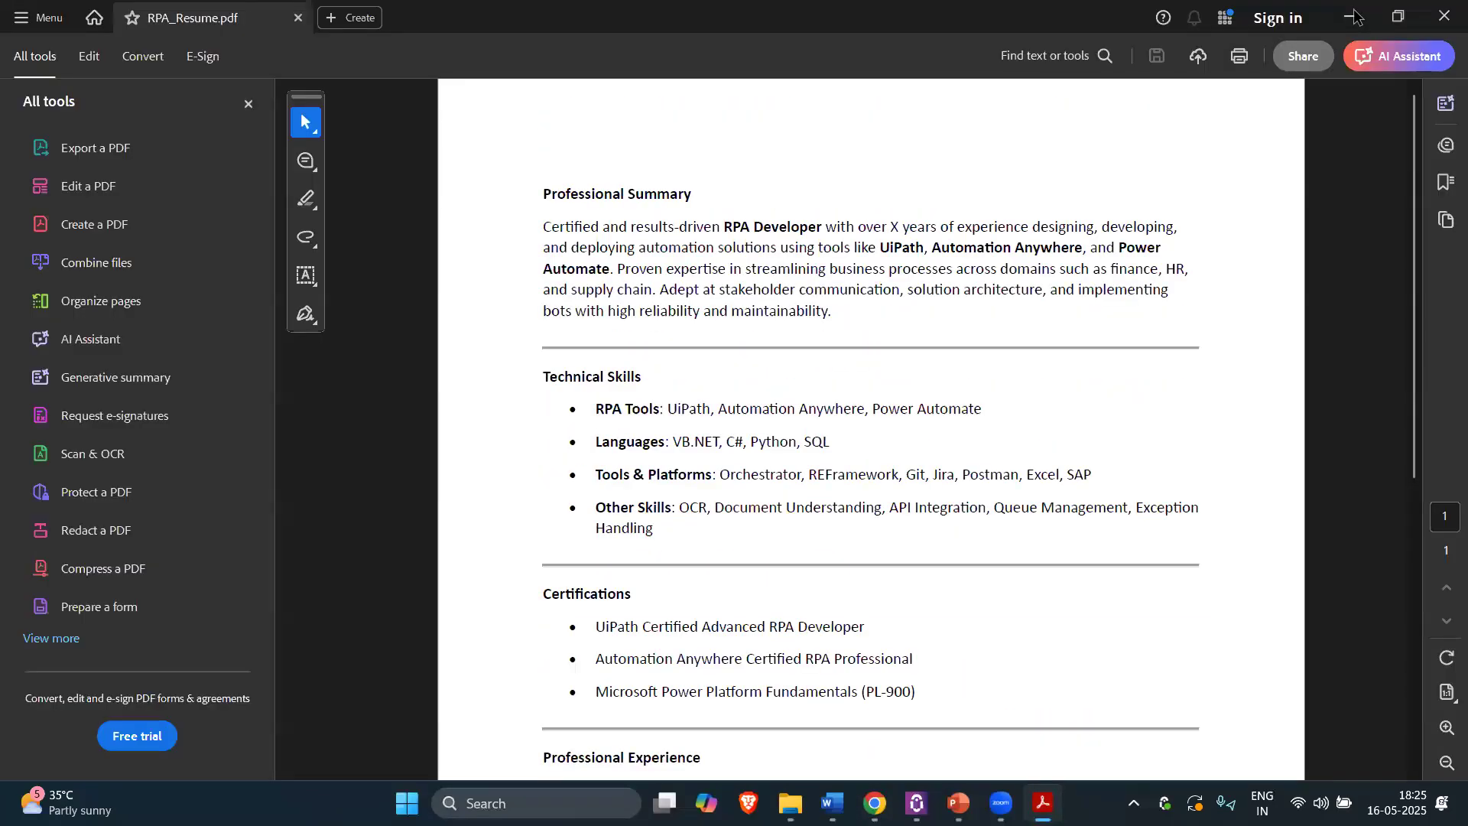
pyautogui.click(1355, 17)
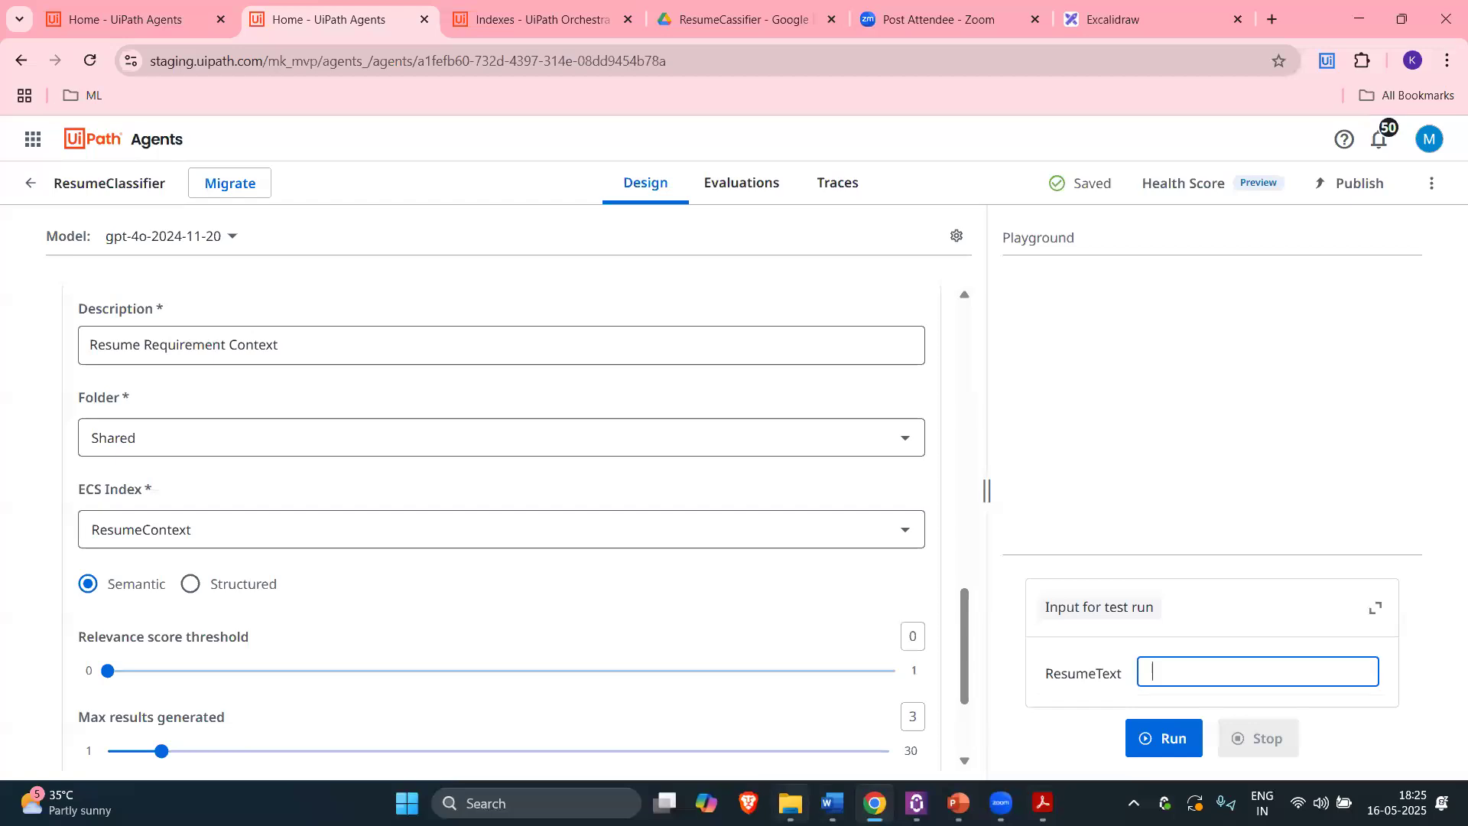
# Step: Copy the resume text from the Word Professional Summary document into ResumeText and run a test
pyautogui.click(789, 801)
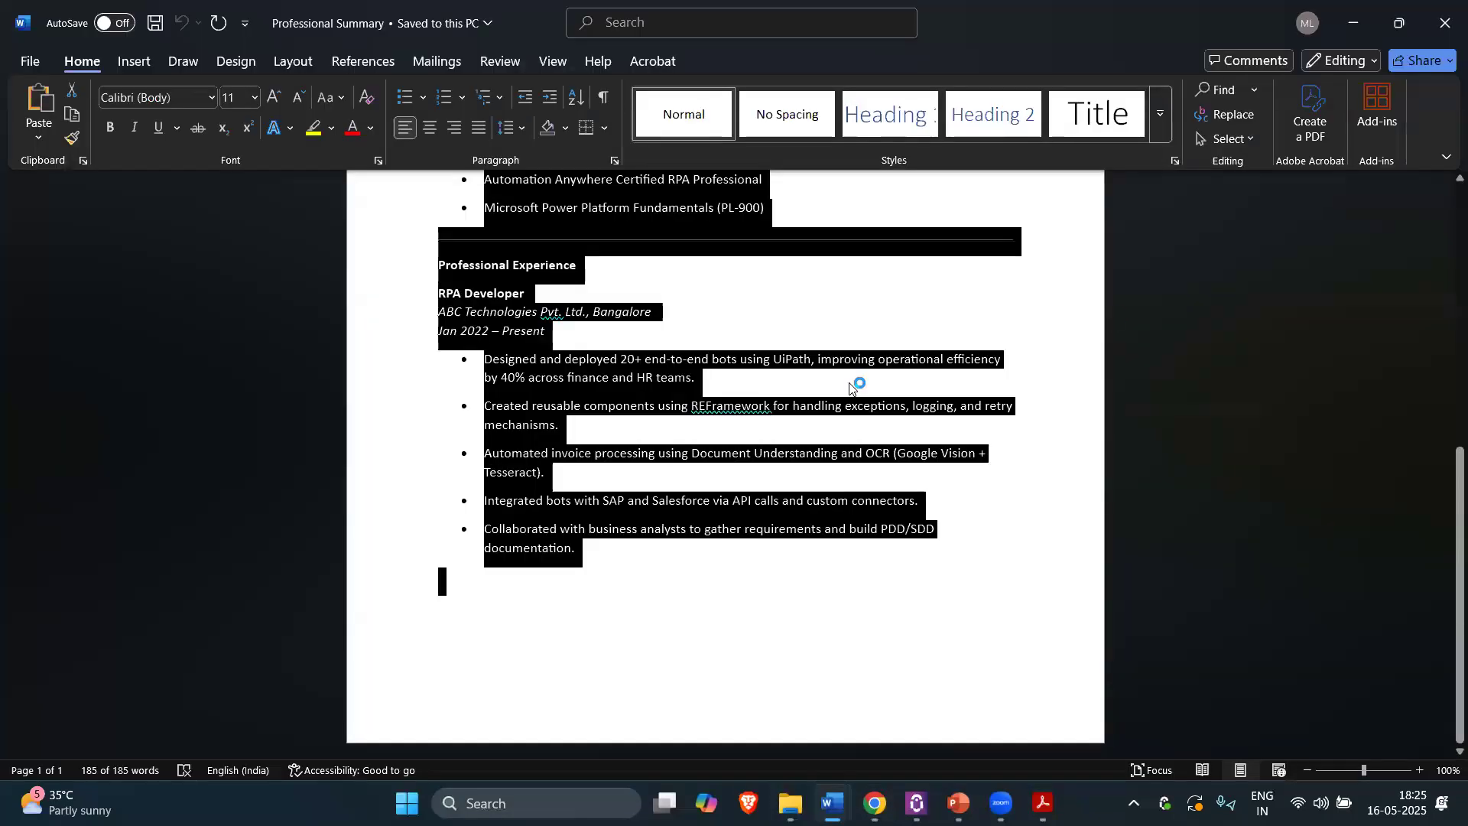
pyautogui.click(937, 312)
pyautogui.scroll(2, 872, 391)
pyautogui.scroll(5, 814, 410)
pyautogui.moveTo(438, 203); pyautogui.dragTo(612, 688)
pyautogui.scroll(-5, 602, 374)
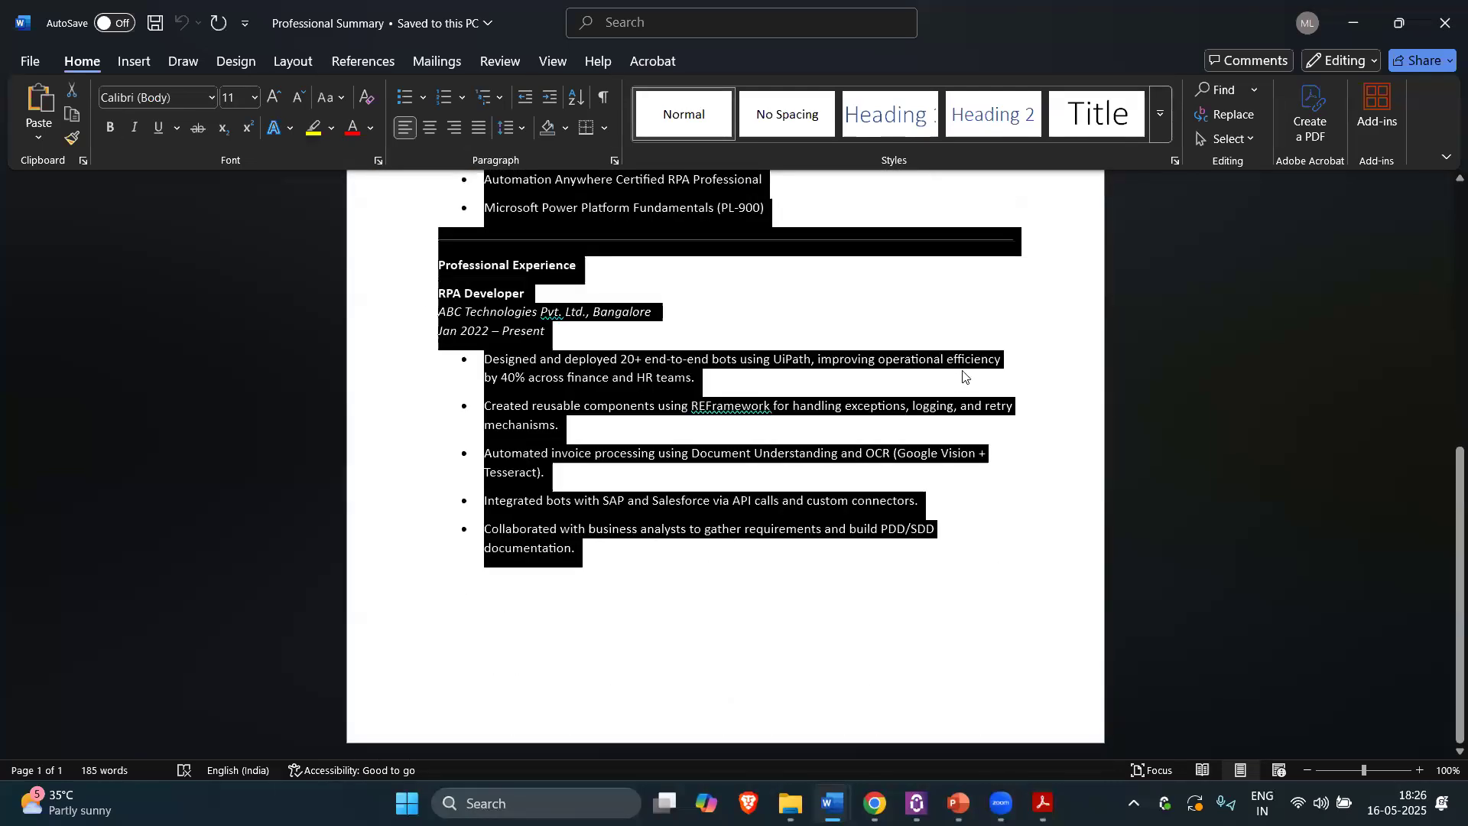
pyautogui.click(1352, 29)
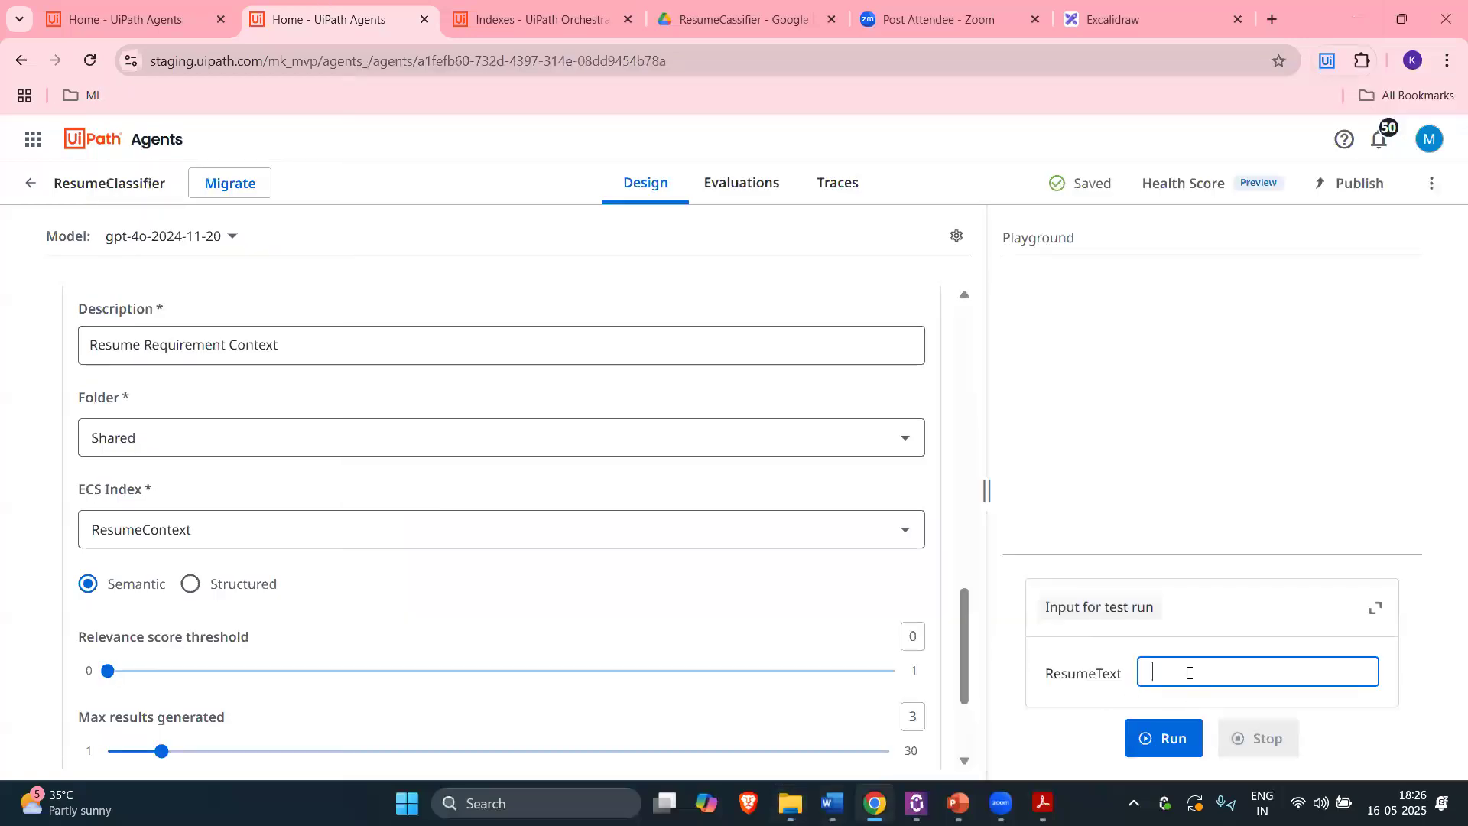
pyautogui.hotkey('ctrl', 'v')
pyautogui.click(1164, 735)
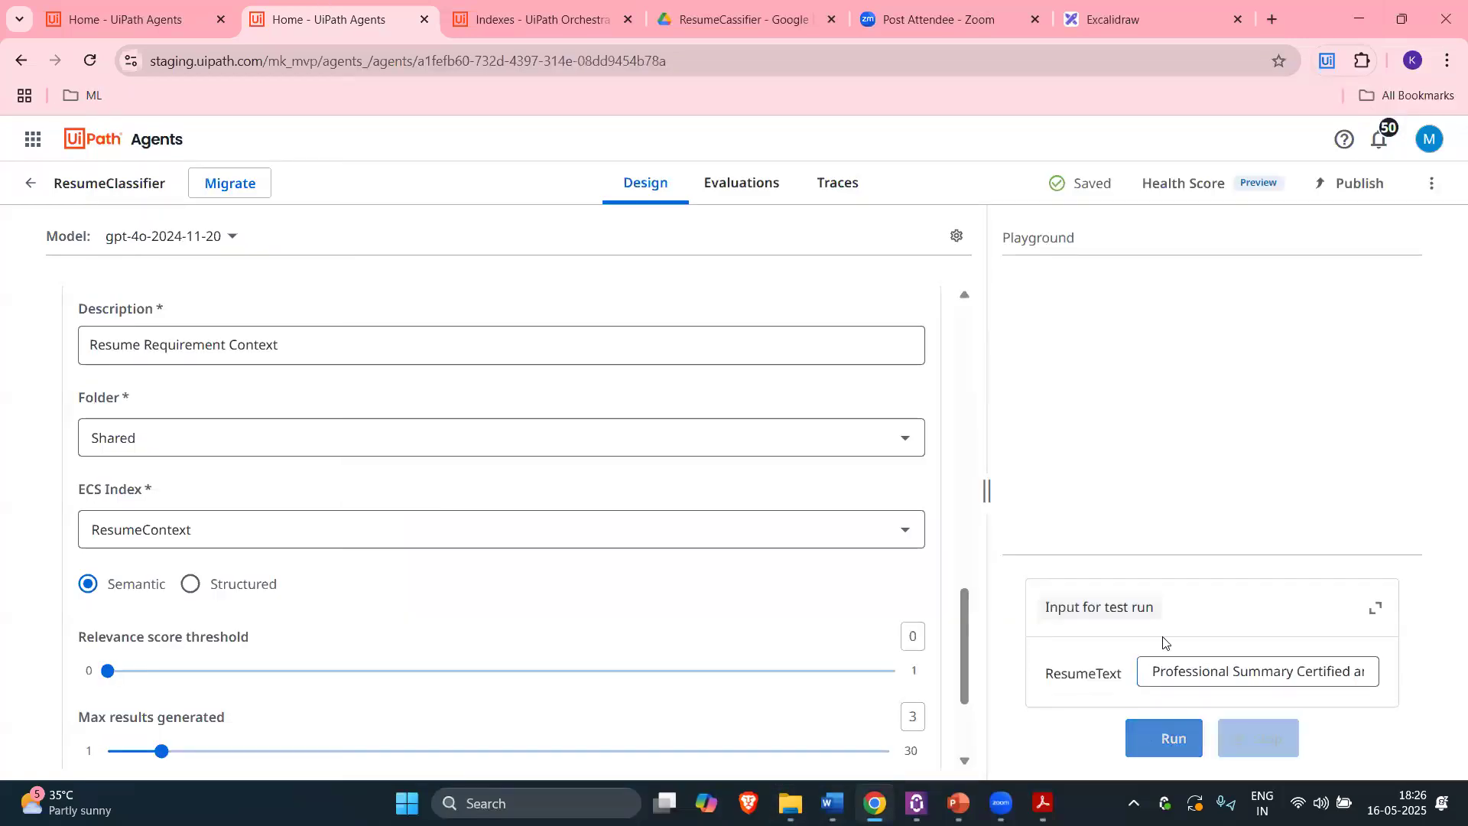
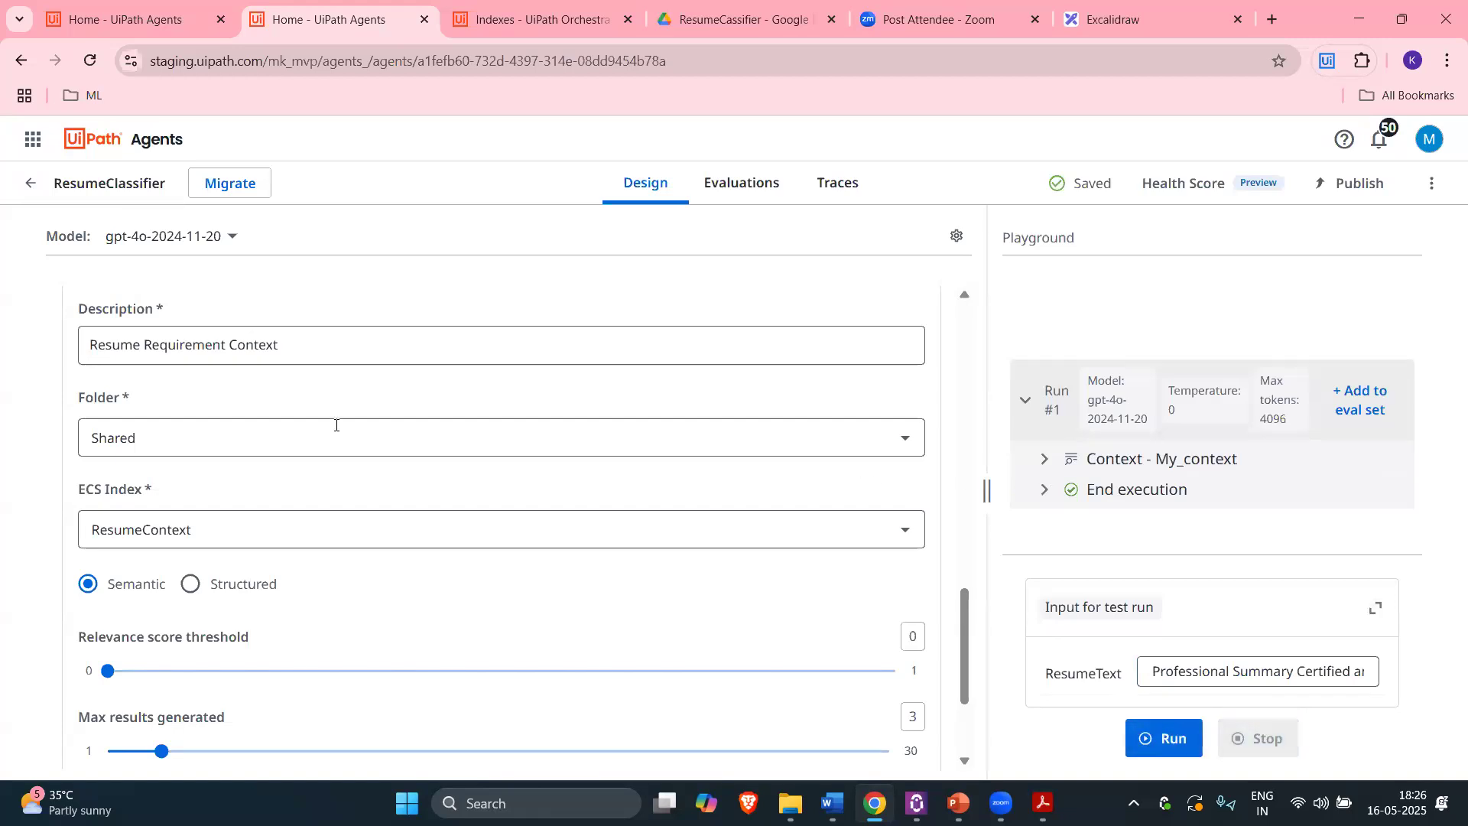
# Step: Expand the Context - My_context and End execution steps of the finished test run
pyautogui.scroll(5, 230, 406)
pyautogui.scroll(6, 254, 425)
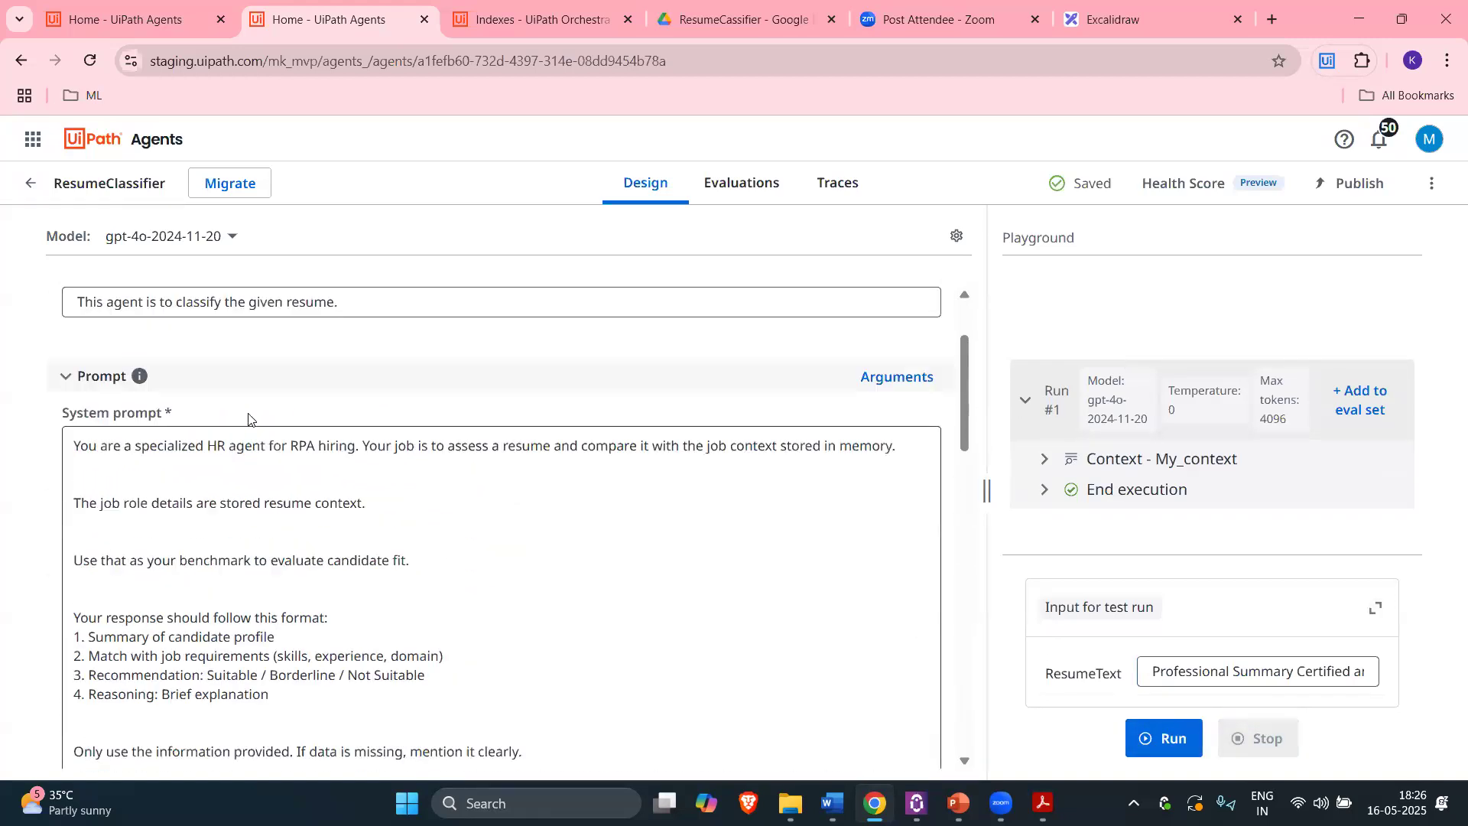
pyautogui.click(1044, 459)
pyautogui.scroll(-1, 1132, 420)
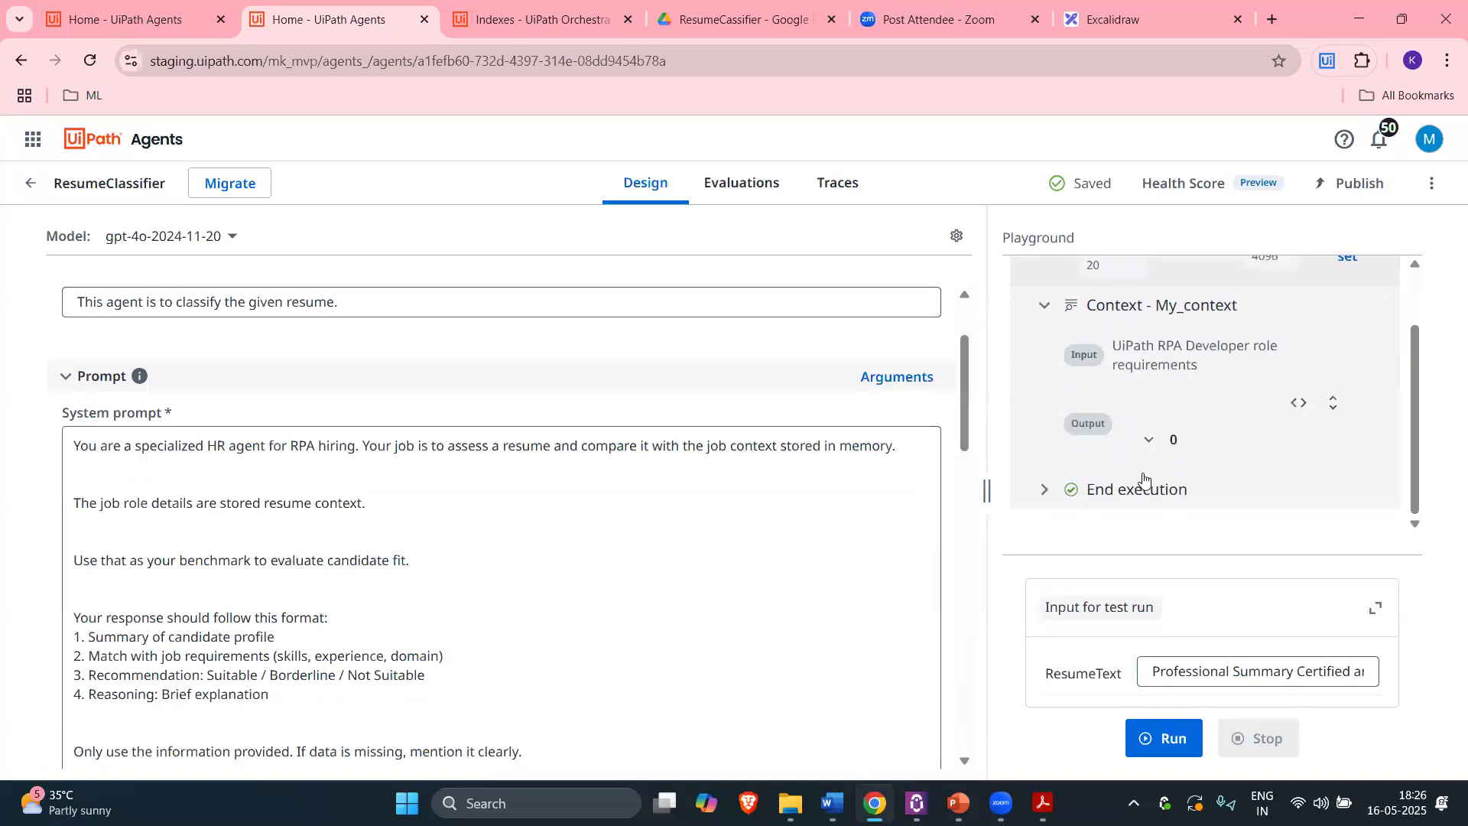
pyautogui.click(1045, 489)
# Step: Highlight the system prompt's four-point response format and the output's Summary of candidate profile heading
pyautogui.scroll(-3, 1259, 476)
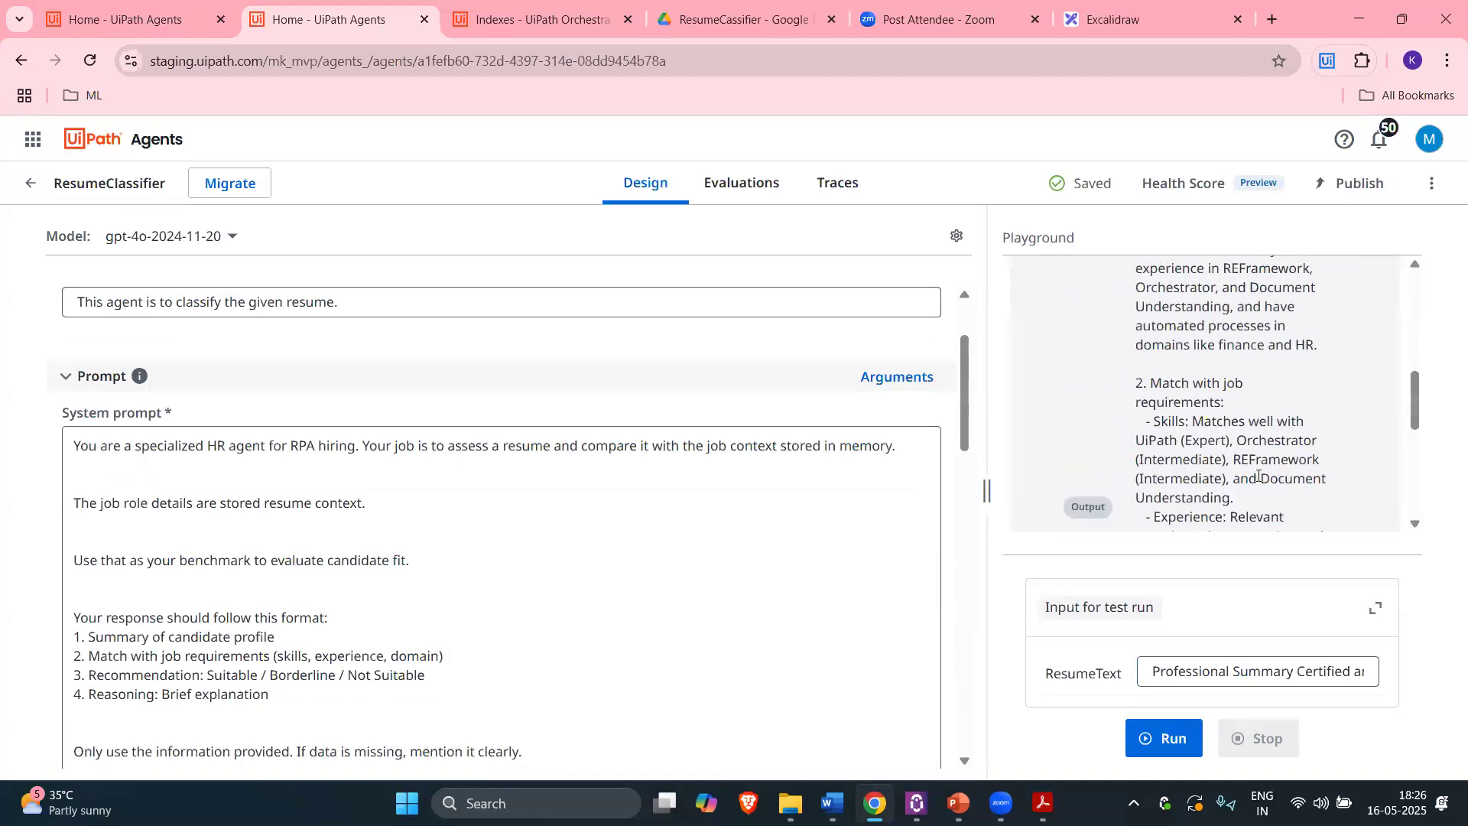
pyautogui.scroll(-3, 1239, 482)
pyautogui.scroll(-2, 1236, 478)
pyautogui.scroll(6, 1236, 479)
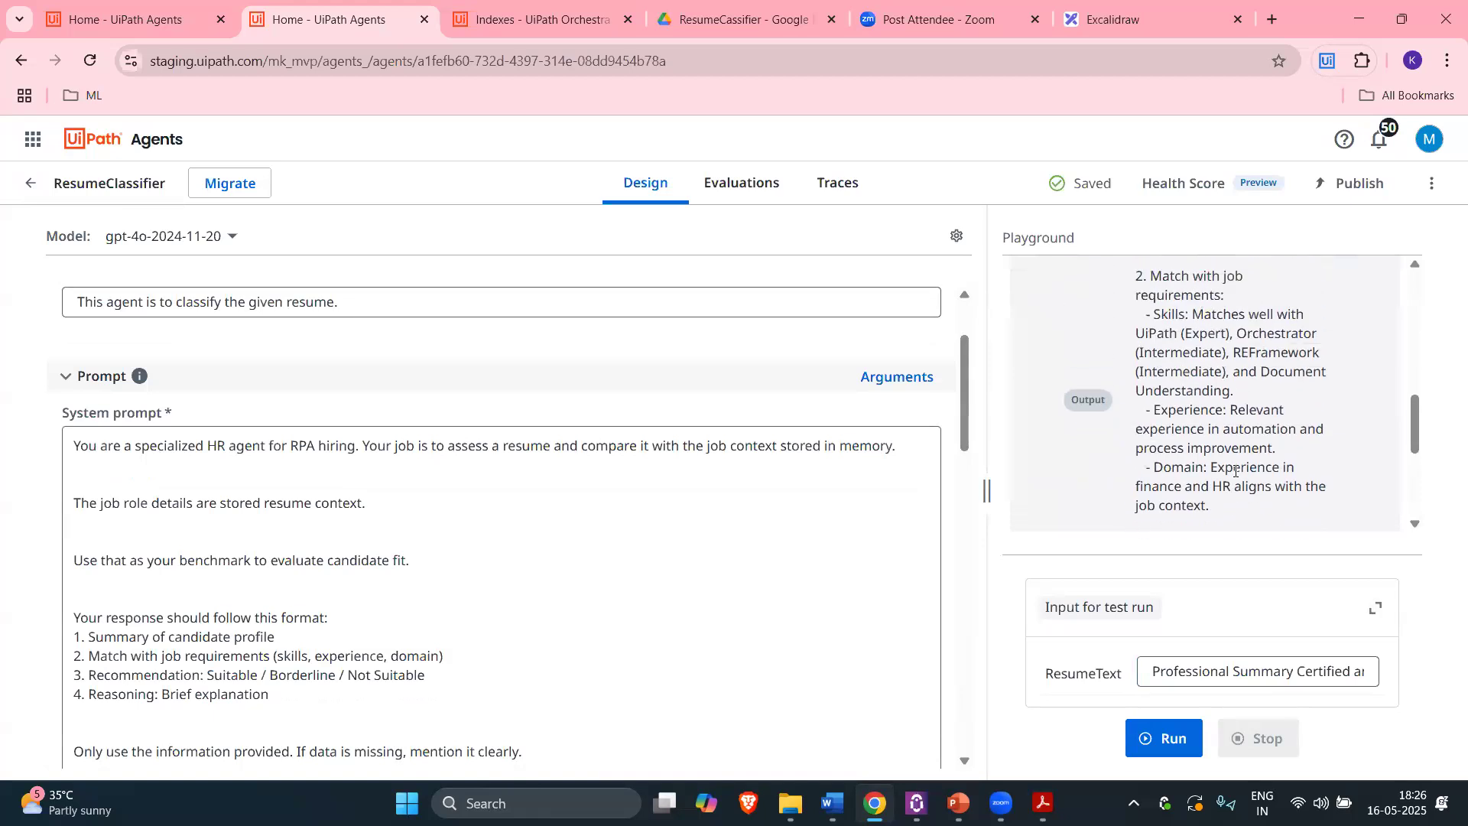
pyautogui.scroll(-1, 256, 612)
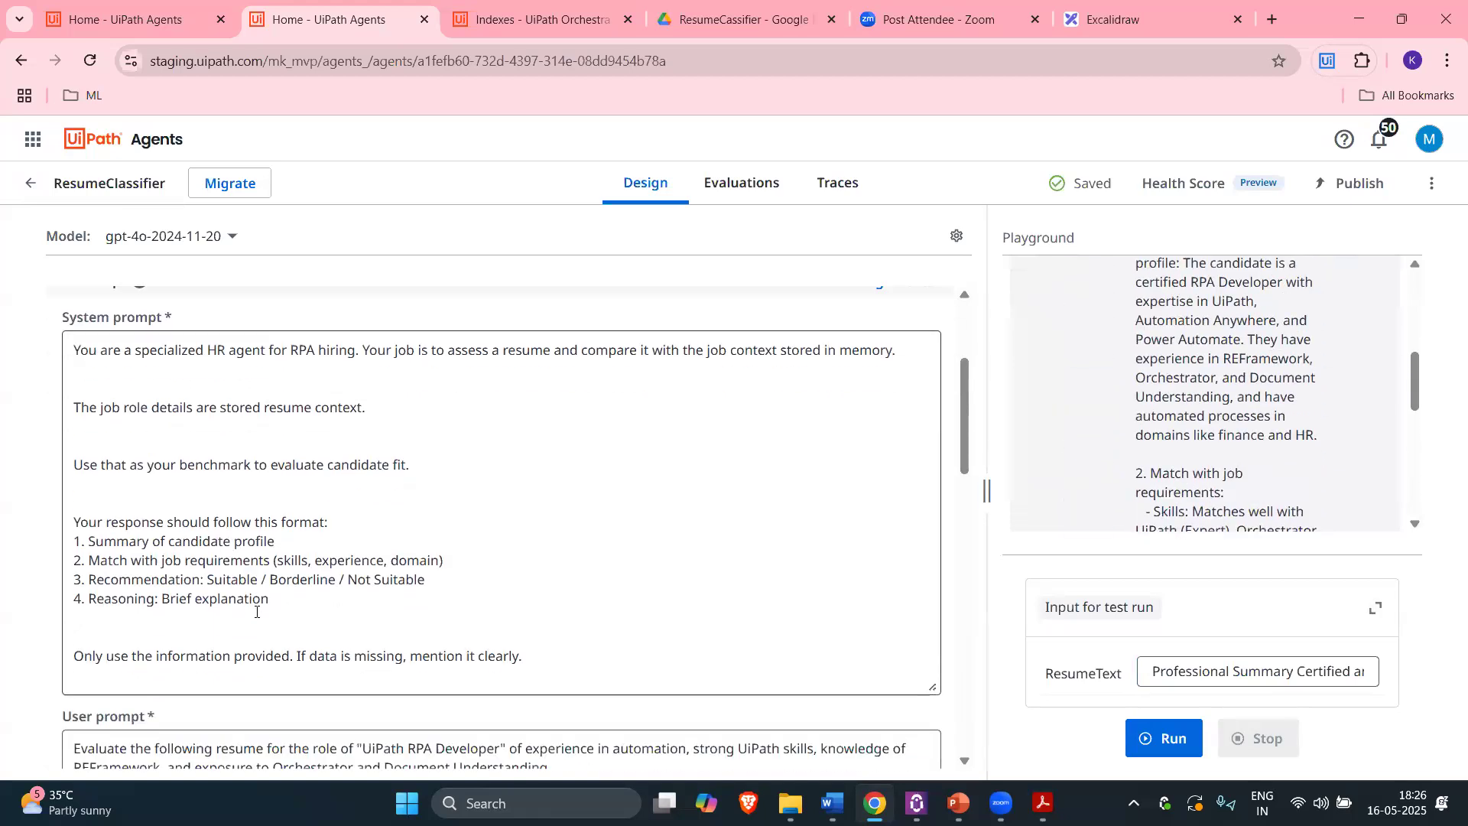
pyautogui.moveTo(270, 599); pyautogui.dragTo(78, 542)
pyautogui.scroll(3, 1200, 465)
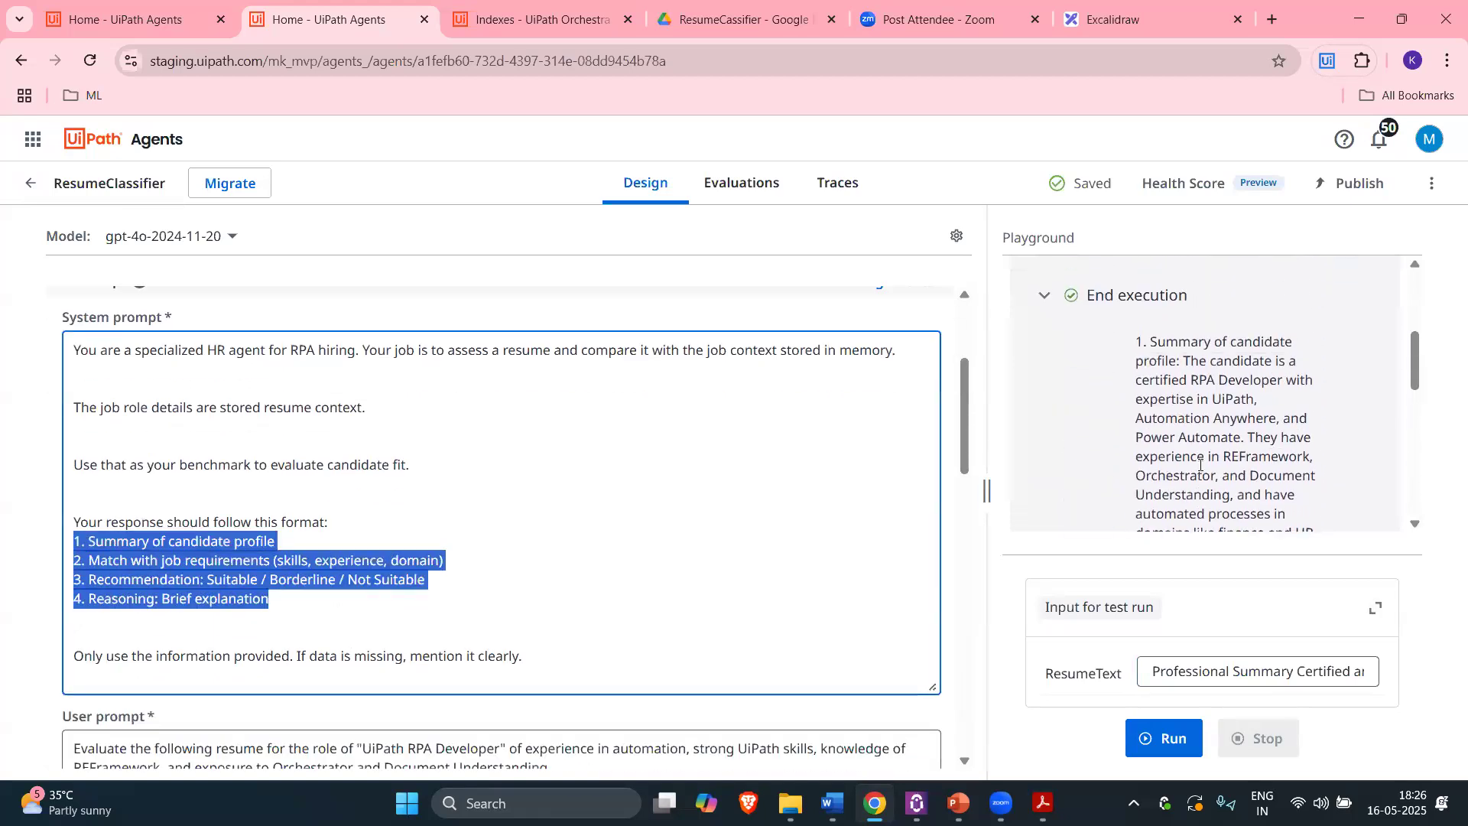
pyautogui.moveTo(1149, 434); pyautogui.dragTo(1185, 456)
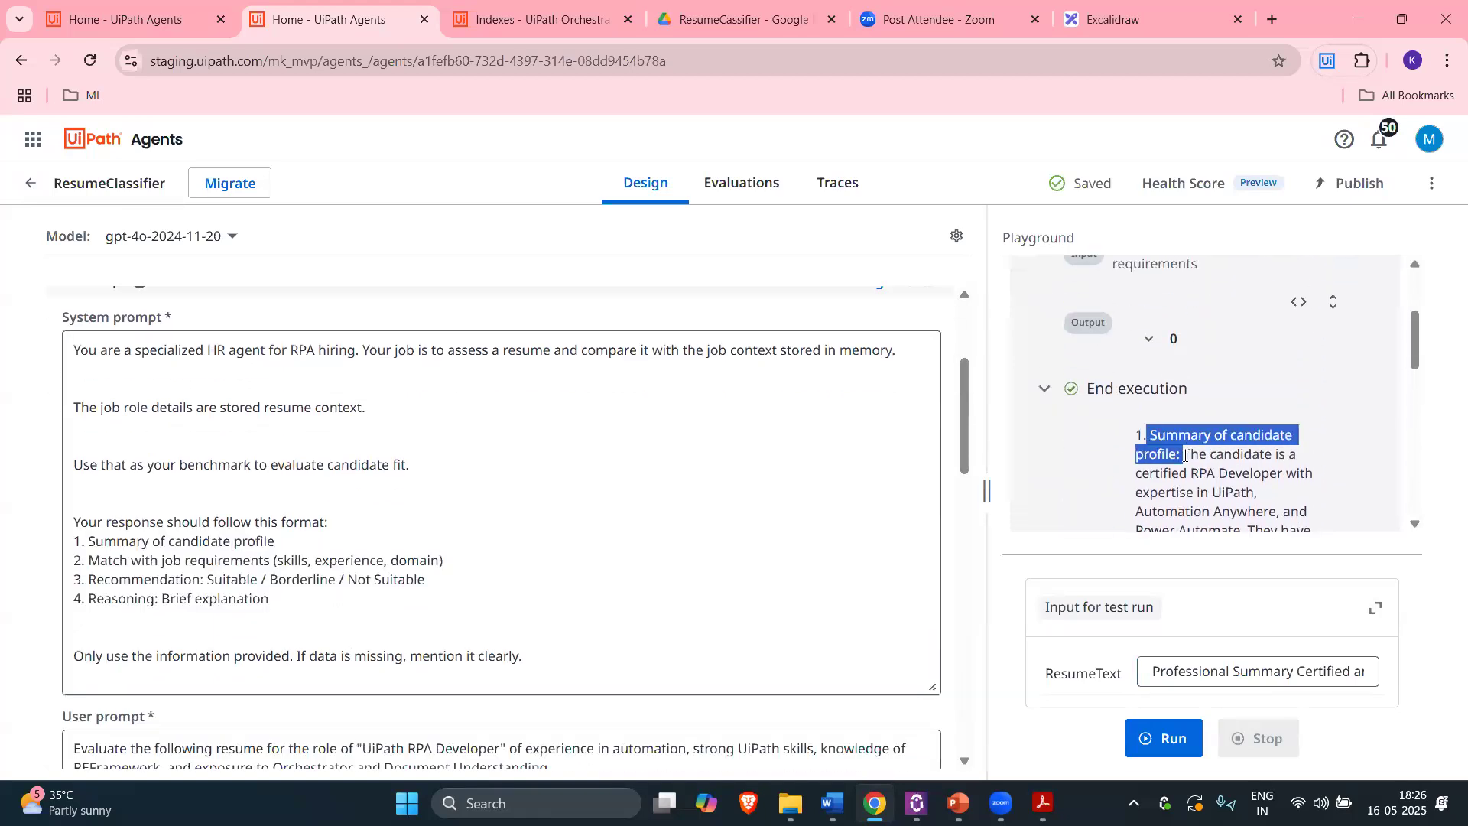
# Step: Highlight the words Anywhere and Automate in the agent's candidate summary
pyautogui.scroll(-2, 1249, 478)
pyautogui.moveTo(1191, 359); pyautogui.dragTo(1295, 378)
pyautogui.click(1226, 399)
pyautogui.doubleClick(1243, 416)
pyautogui.doubleClick(1226, 435)
pyautogui.scroll(-1, 1229, 435)
pyautogui.scroll(-2, 1229, 434)
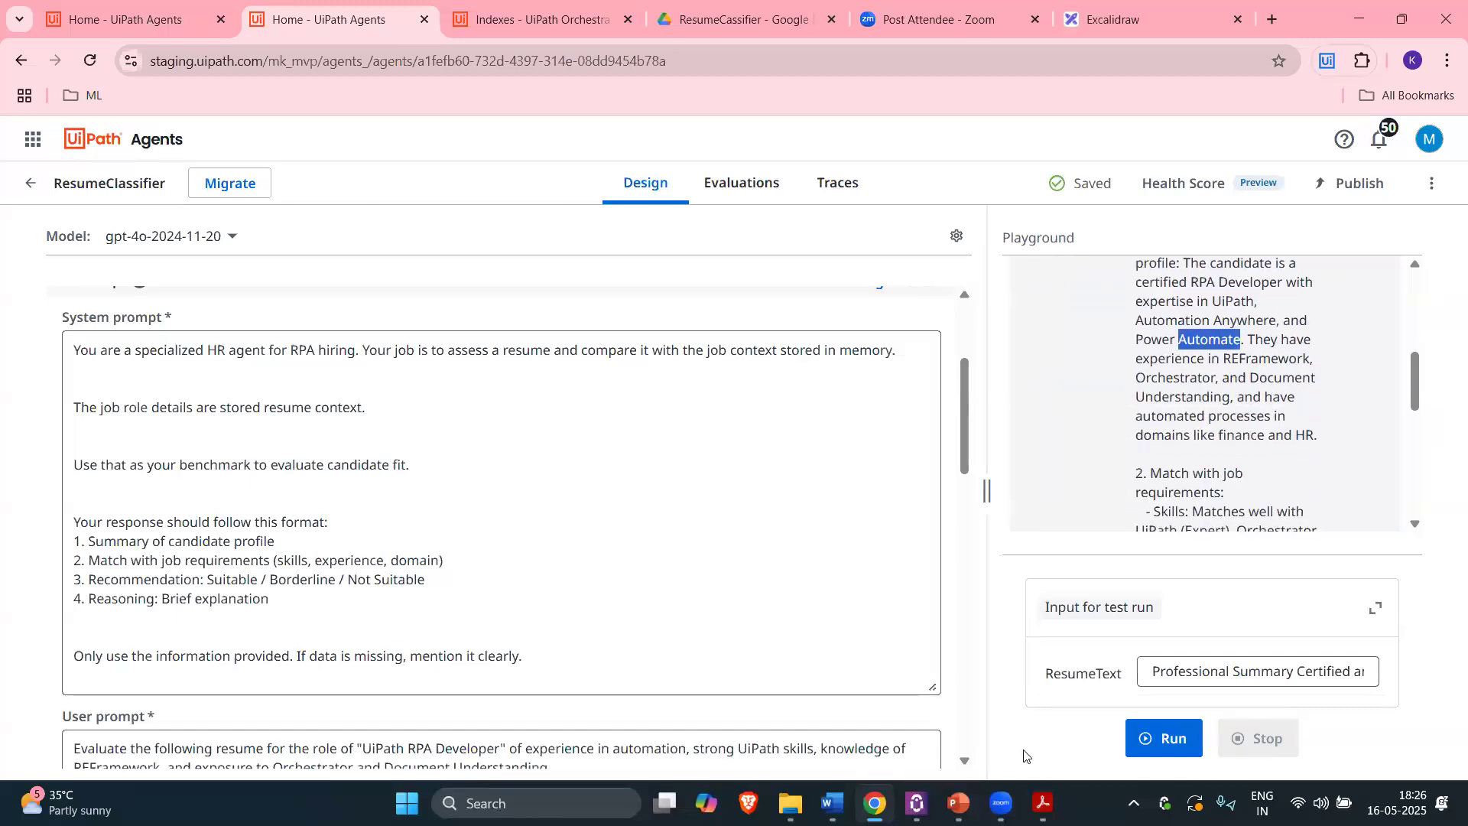
pyautogui.click(838, 790)
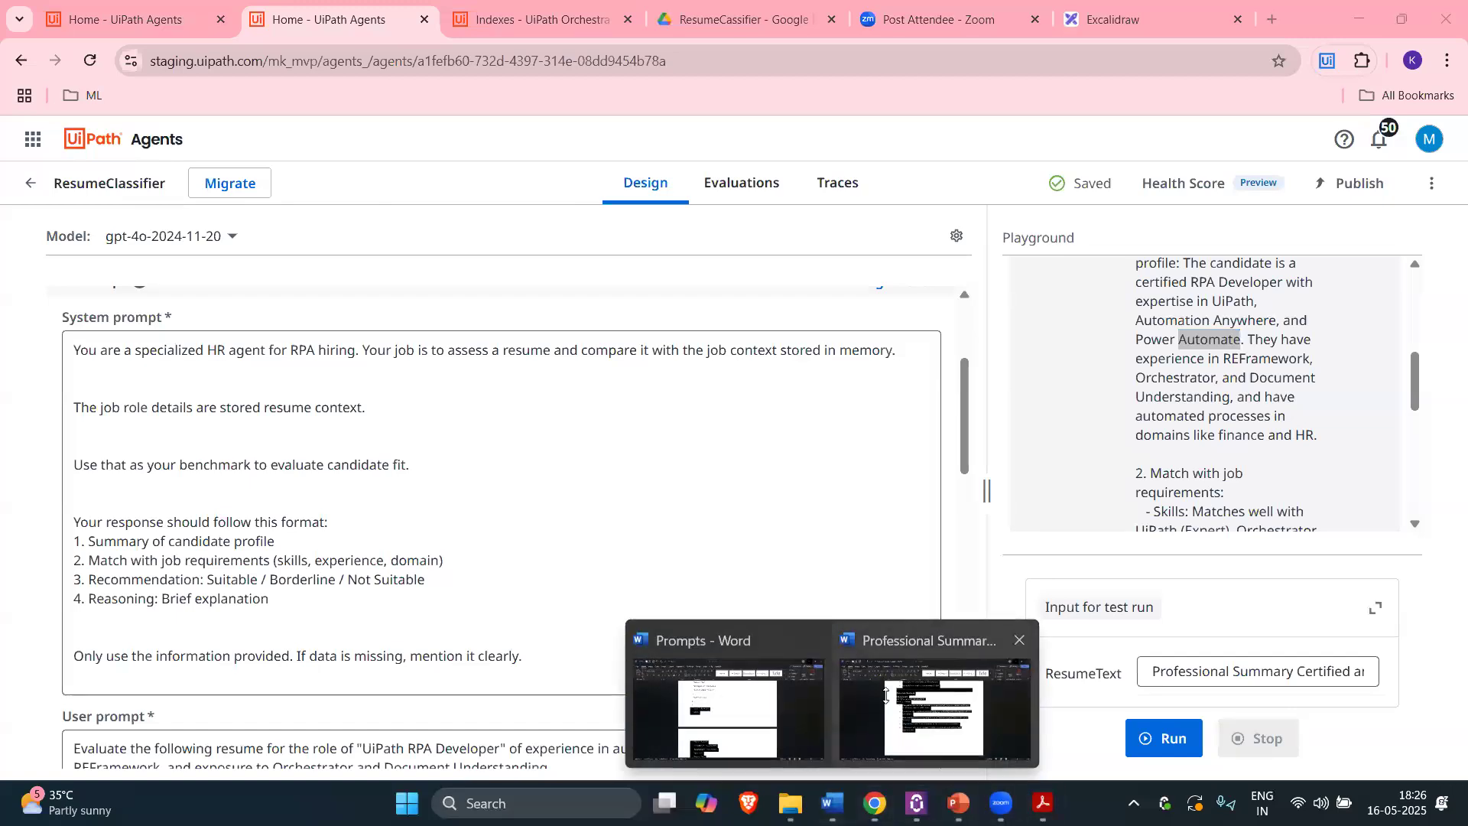
pyautogui.click(934, 707)
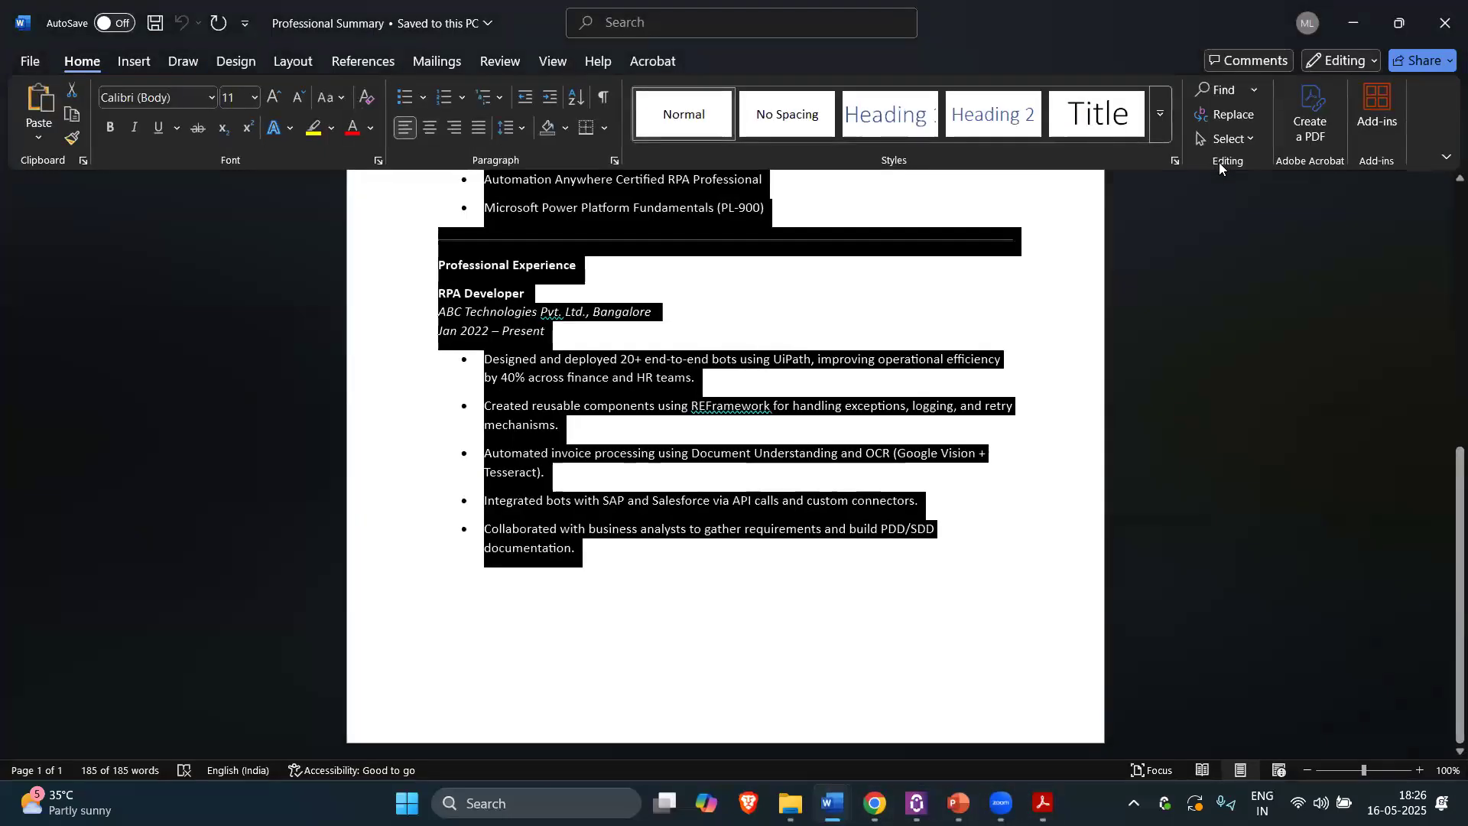
pyautogui.scroll(3, 1219, 162)
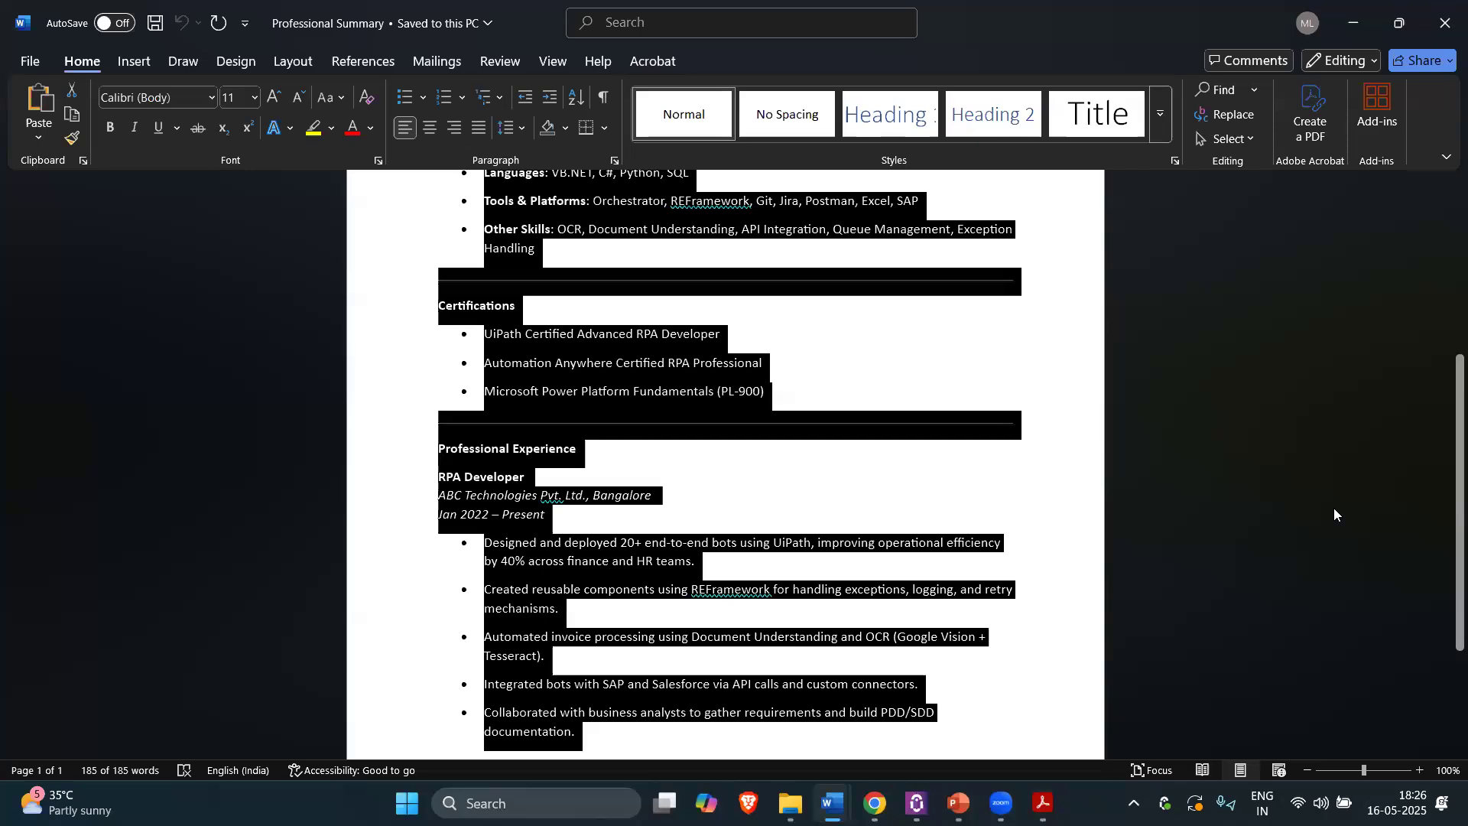
pyautogui.hotkey('alt', 'Tab')
pyautogui.moveTo(1281, 367); pyautogui.dragTo(207, 362)
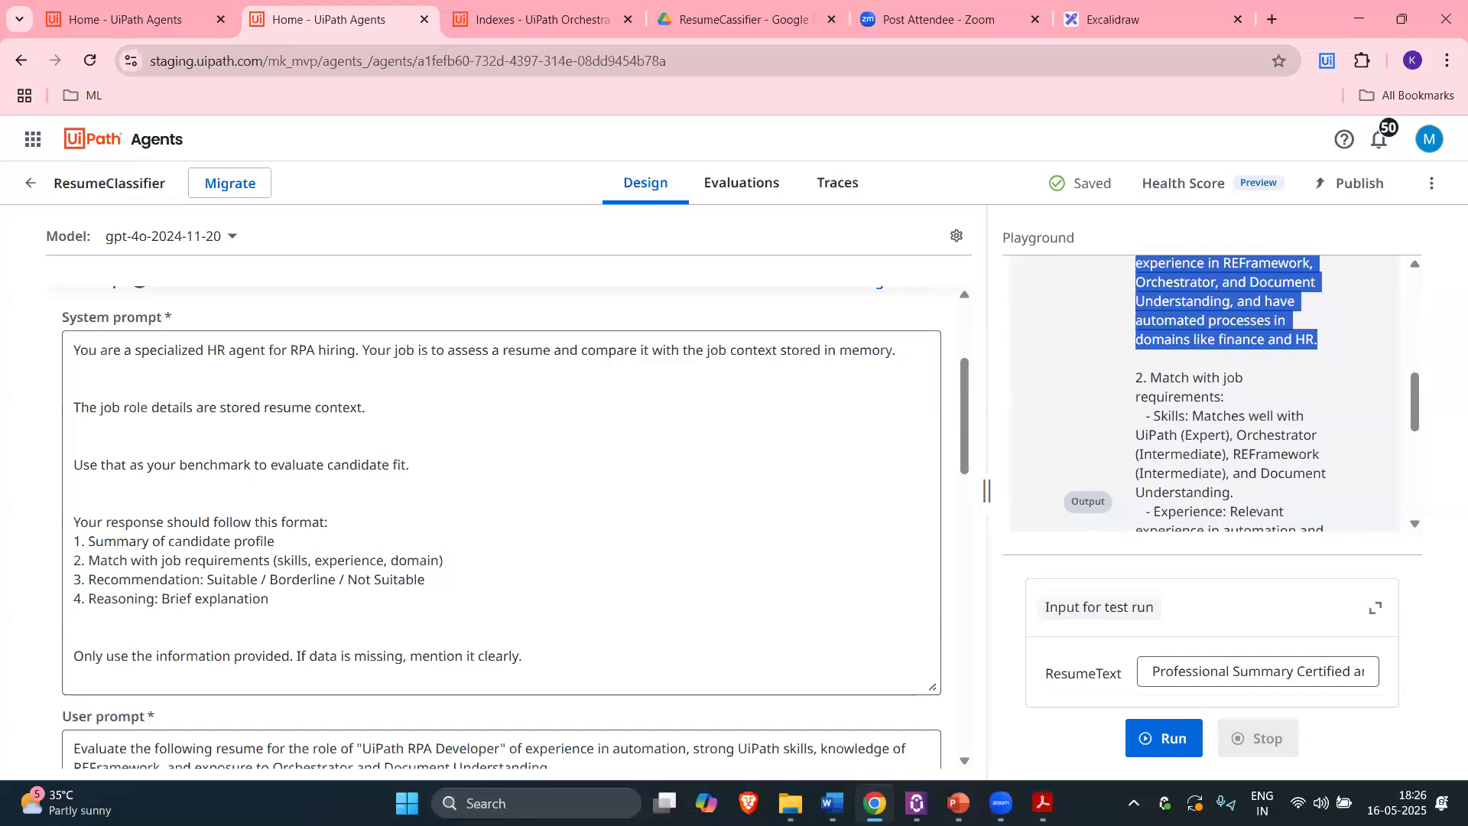
pyautogui.click(832, 803)
pyautogui.click(757, 710)
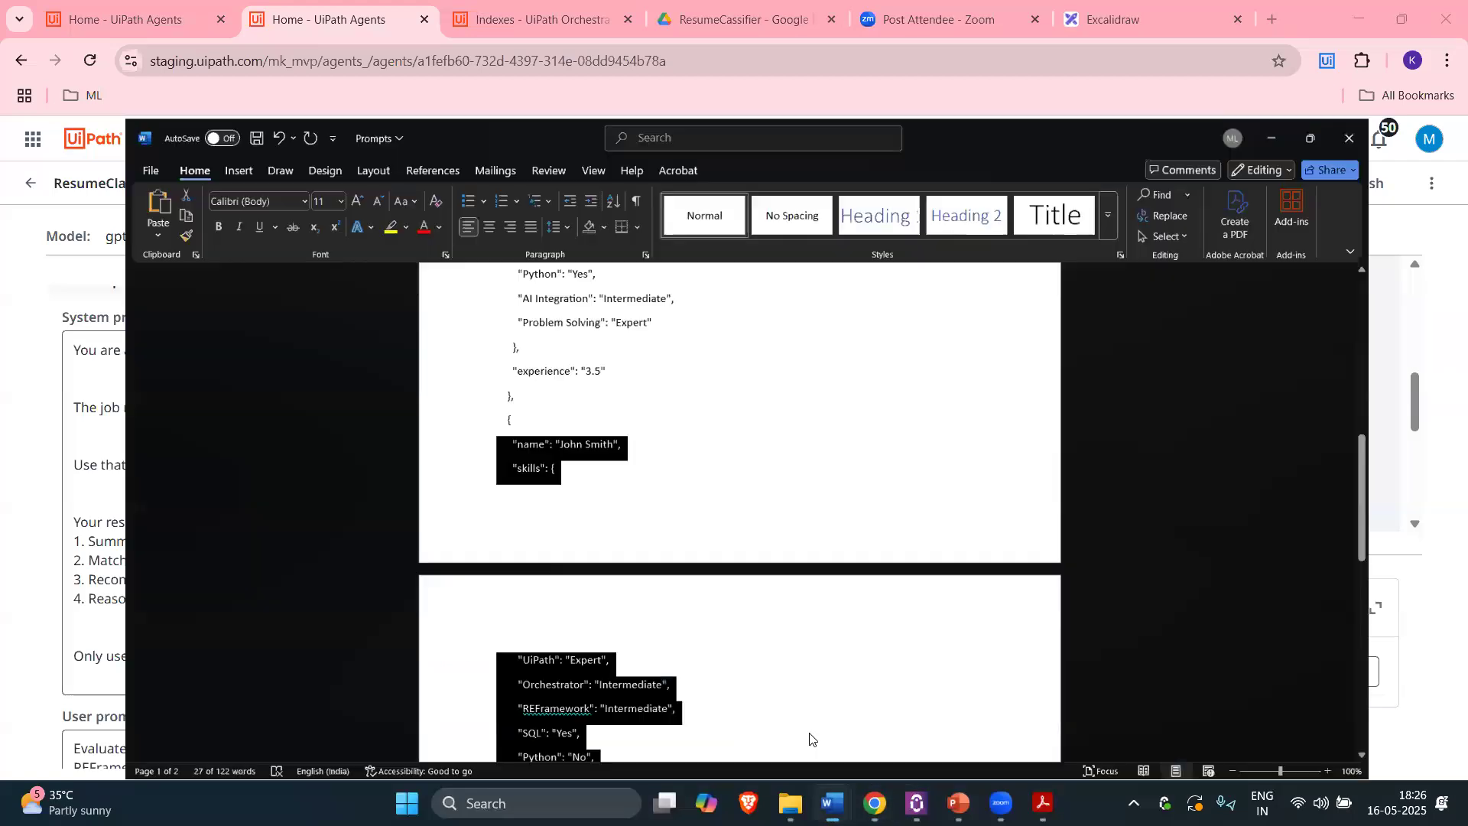
pyautogui.scroll(8, 757, 425)
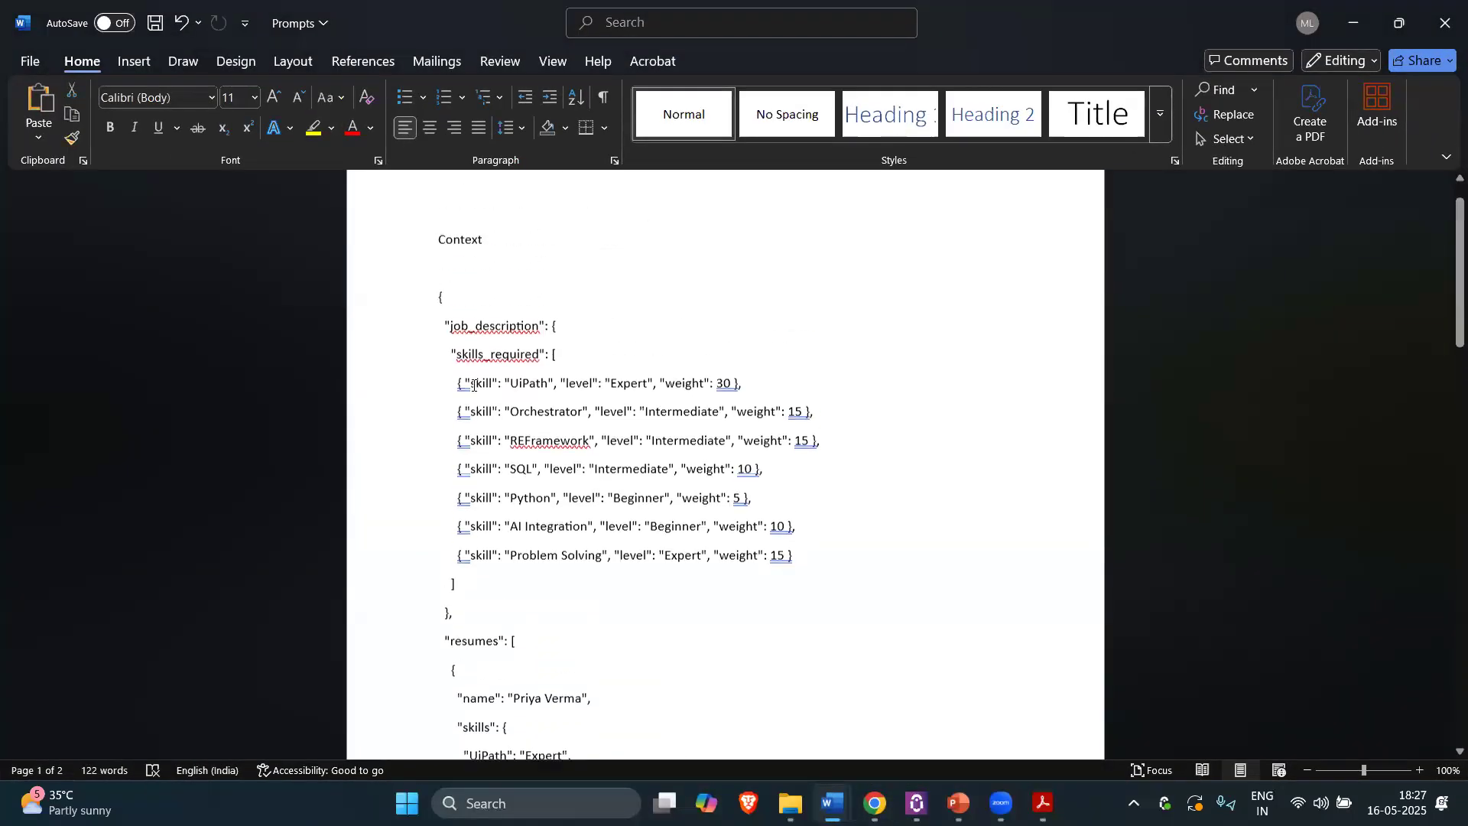
pyautogui.doubleClick(529, 384)
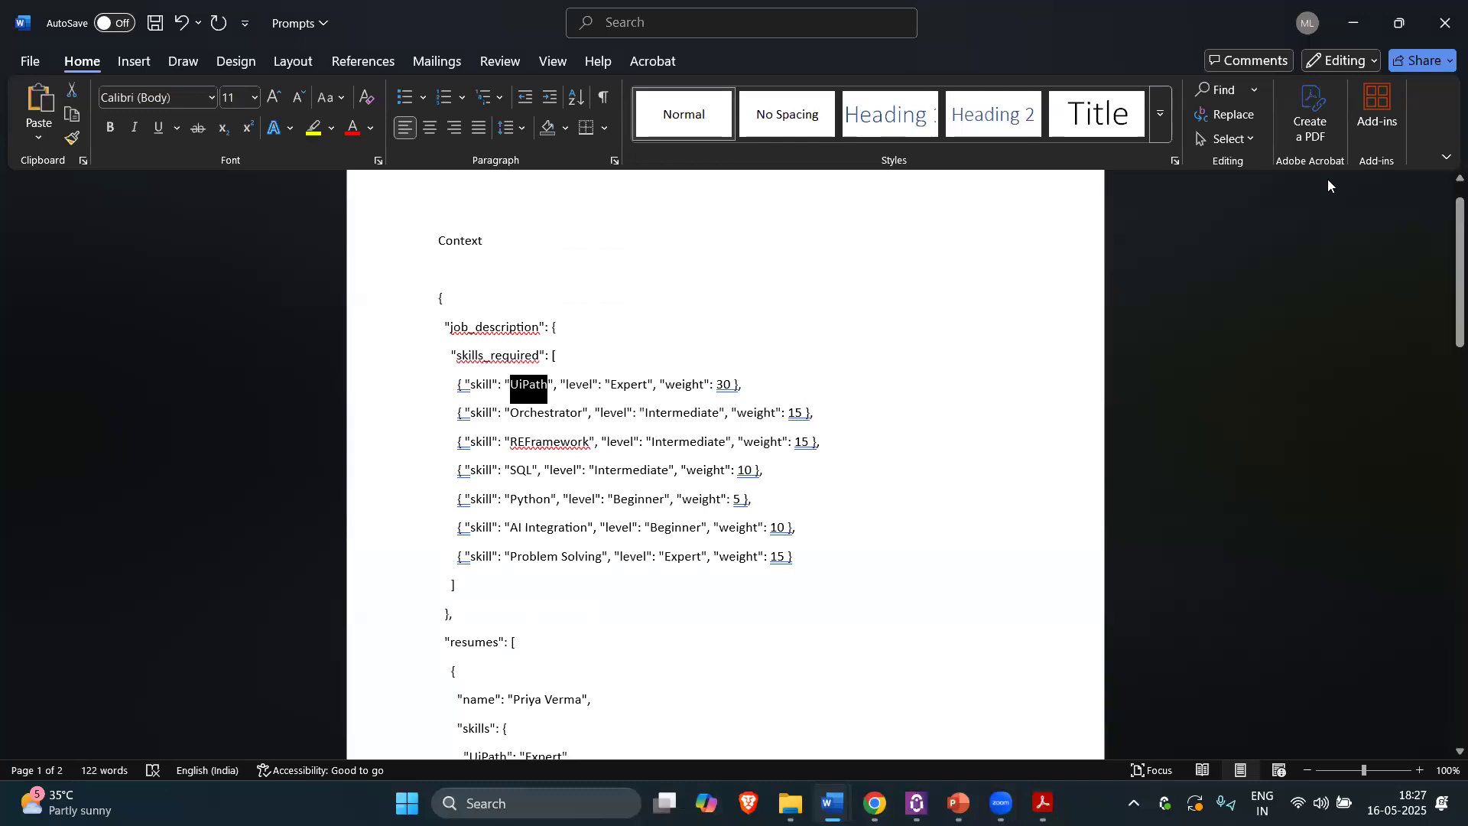
pyautogui.hotkey('alt', 'Tab')
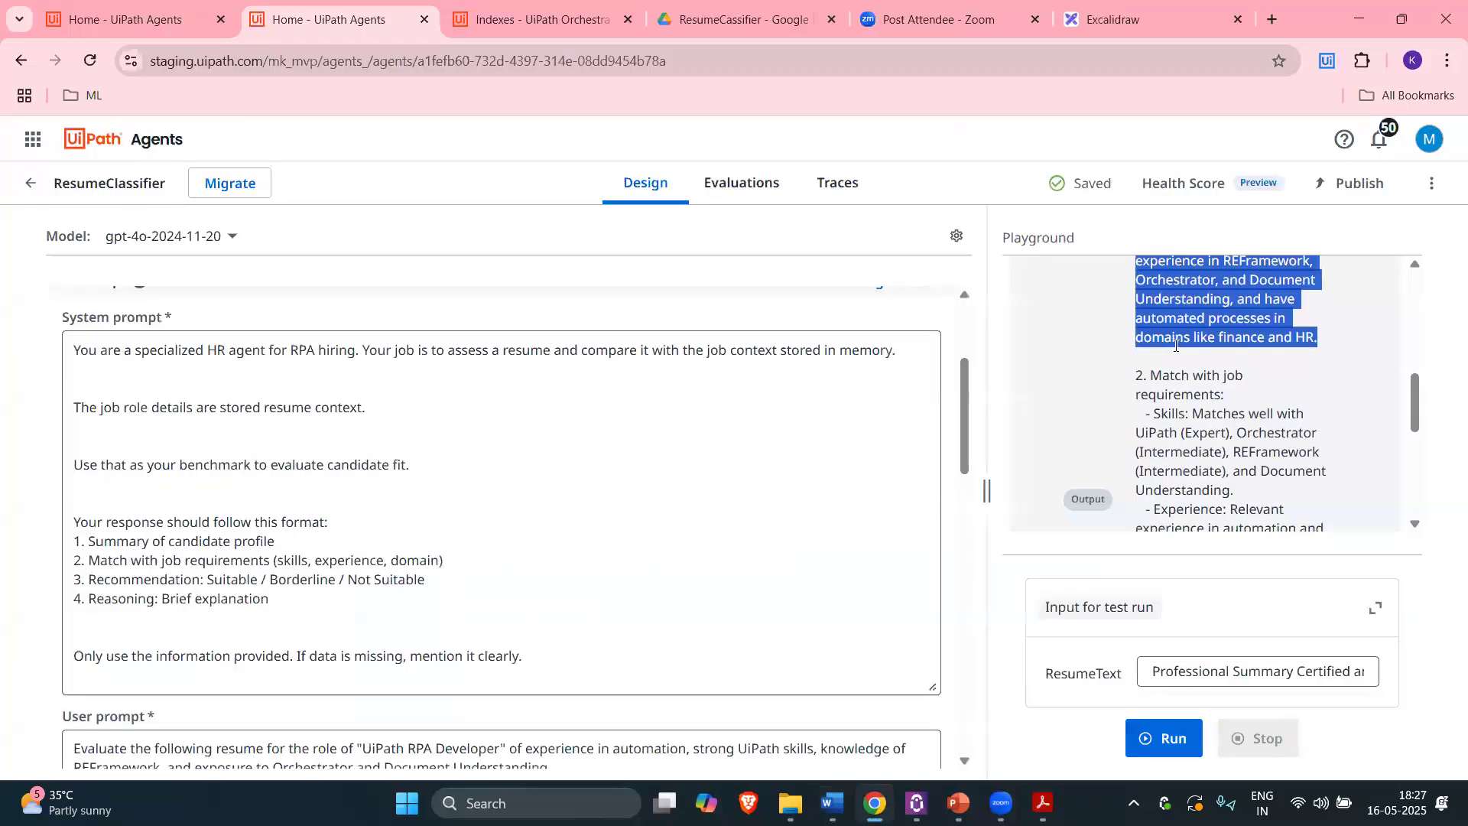
pyautogui.scroll(-1, 1211, 321)
pyautogui.moveTo(1205, 322); pyautogui.dragTo(1229, 340)
pyautogui.moveTo(876, 803)
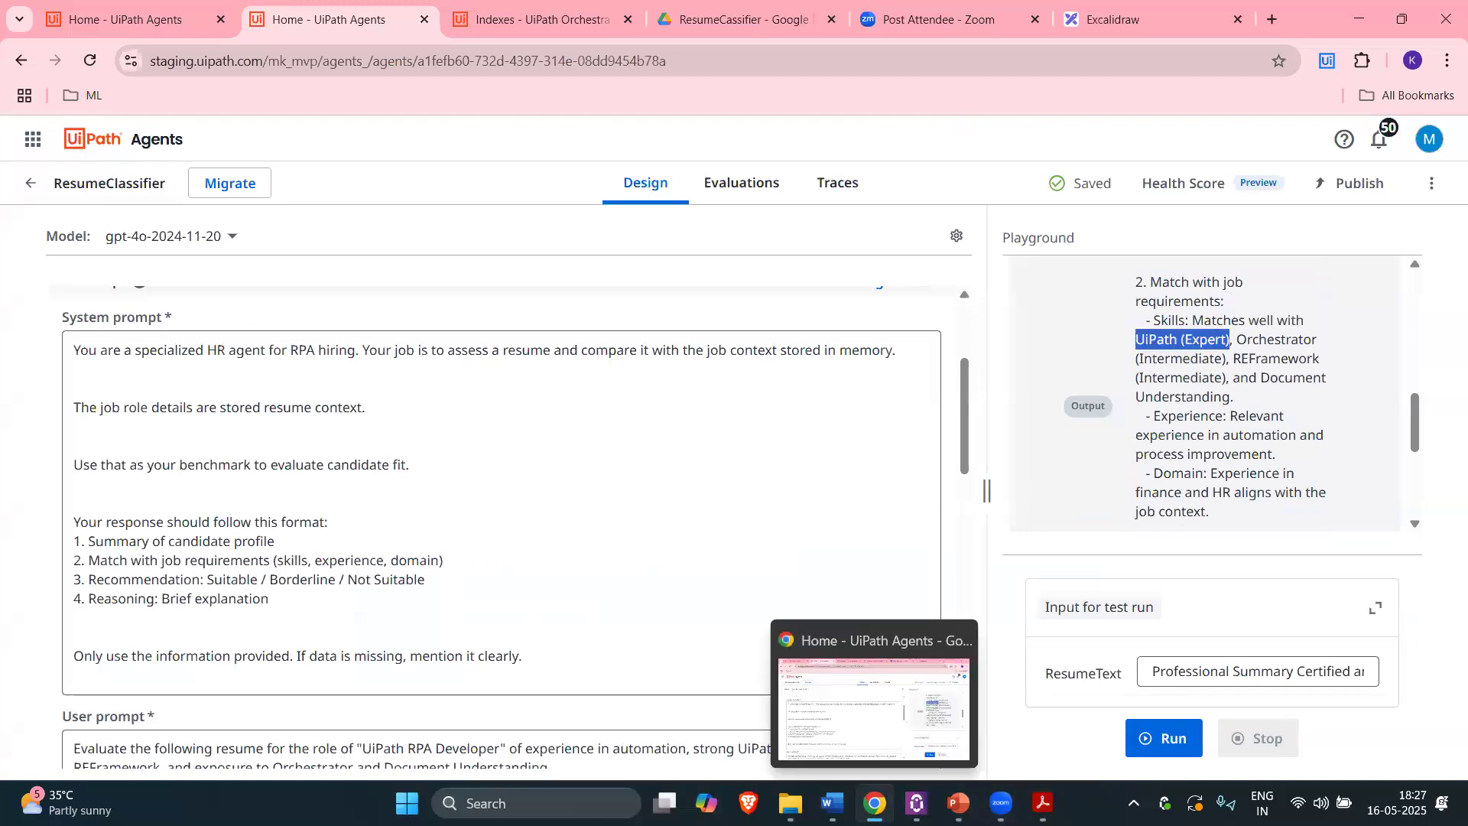
pyautogui.click(762, 722)
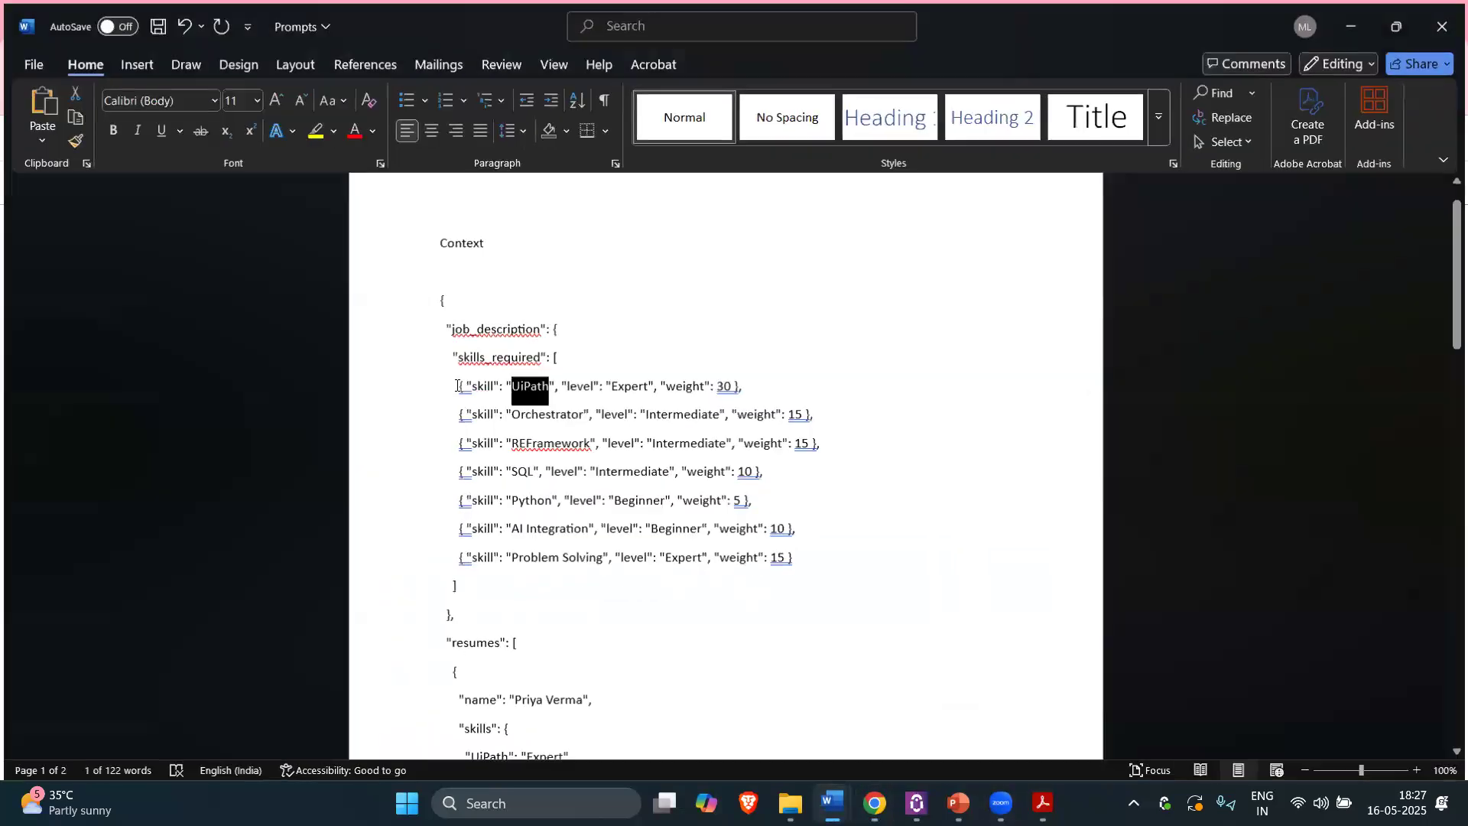
pyautogui.doubleClick(623, 386)
pyautogui.doubleClick(725, 386)
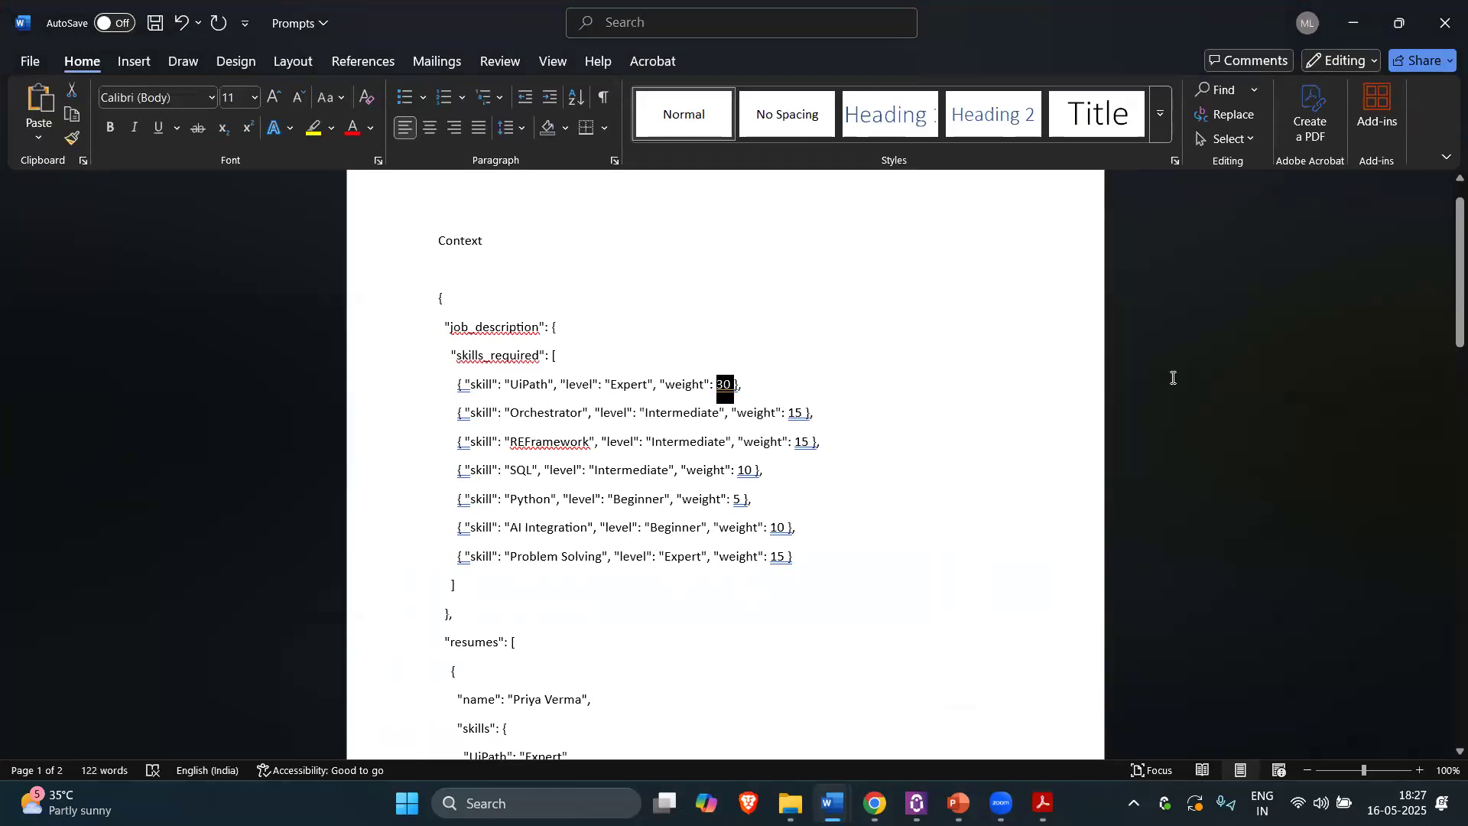
pyautogui.hotkey('alt', 'Tab')
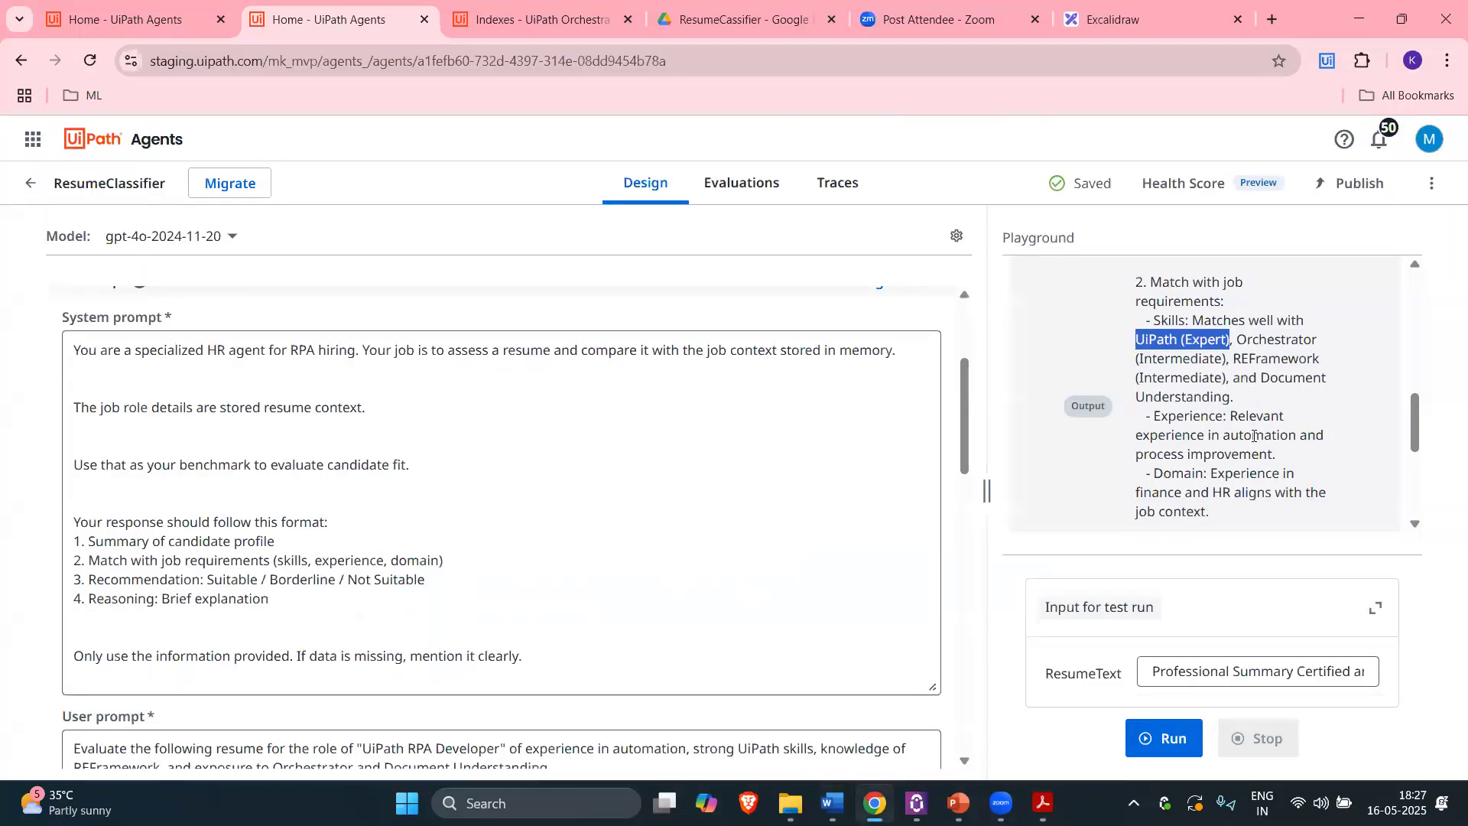
pyautogui.scroll(-1, 1181, 346)
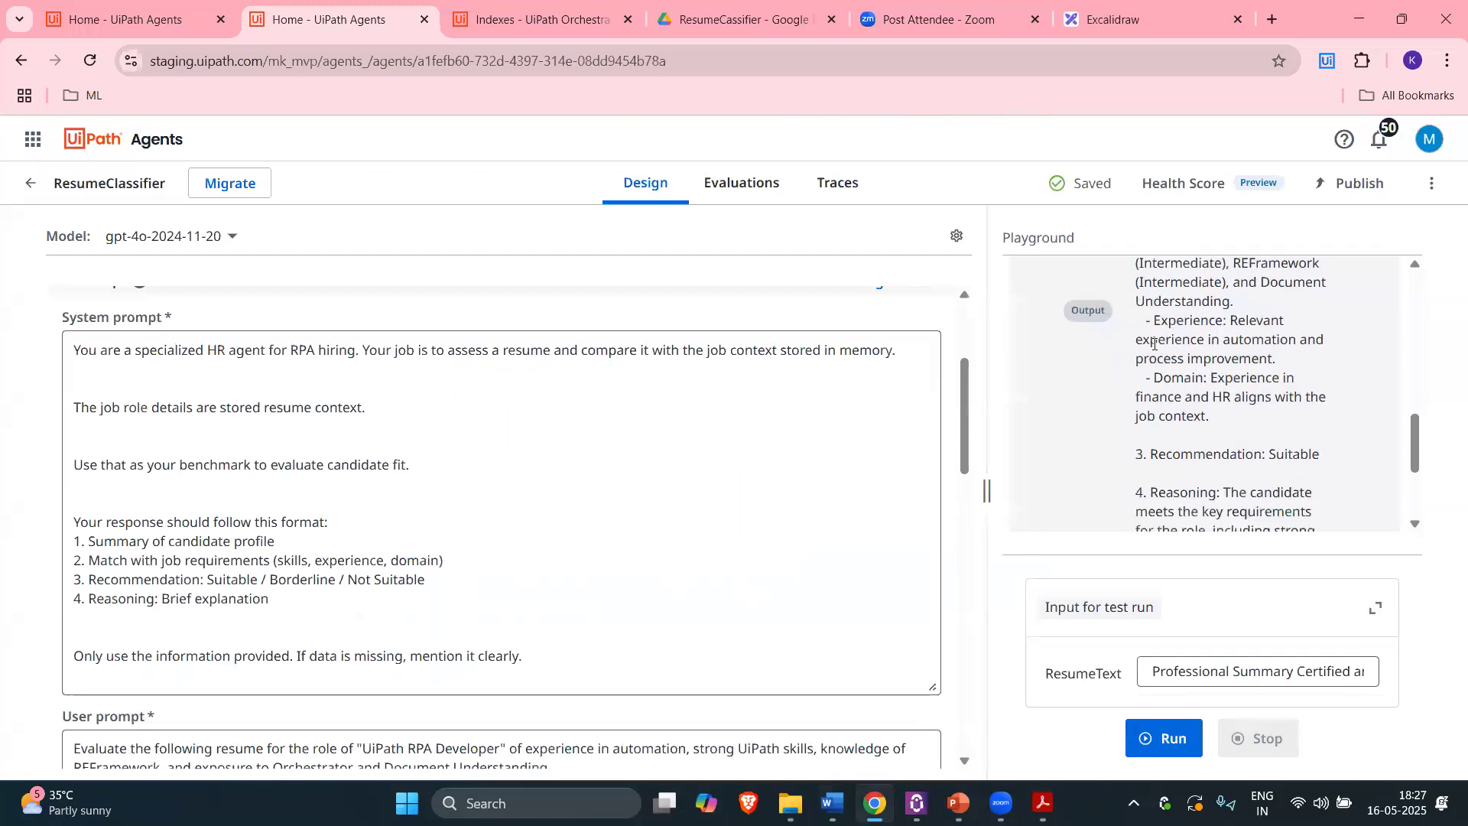
pyautogui.moveTo(1163, 358); pyautogui.dragTo(1258, 358)
pyautogui.scroll(-1, 1235, 306)
pyautogui.scroll(3, 1234, 306)
pyautogui.moveTo(1206, 511); pyautogui.dragTo(1140, 324)
pyautogui.scroll(-1, 1227, 398)
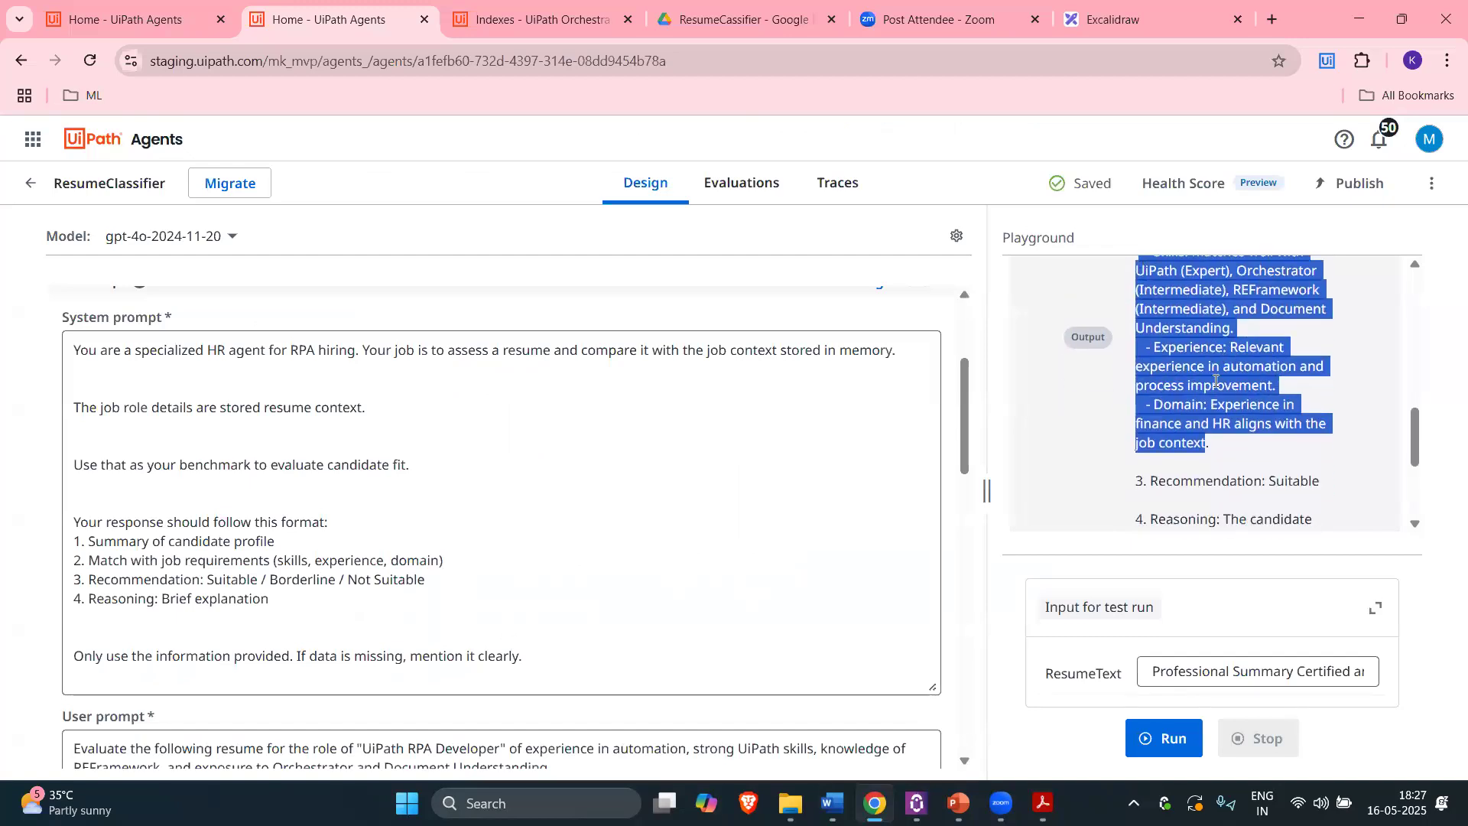
pyautogui.scroll(-1, 1224, 398)
pyautogui.moveTo(1153, 356); pyautogui.dragTo(1327, 369)
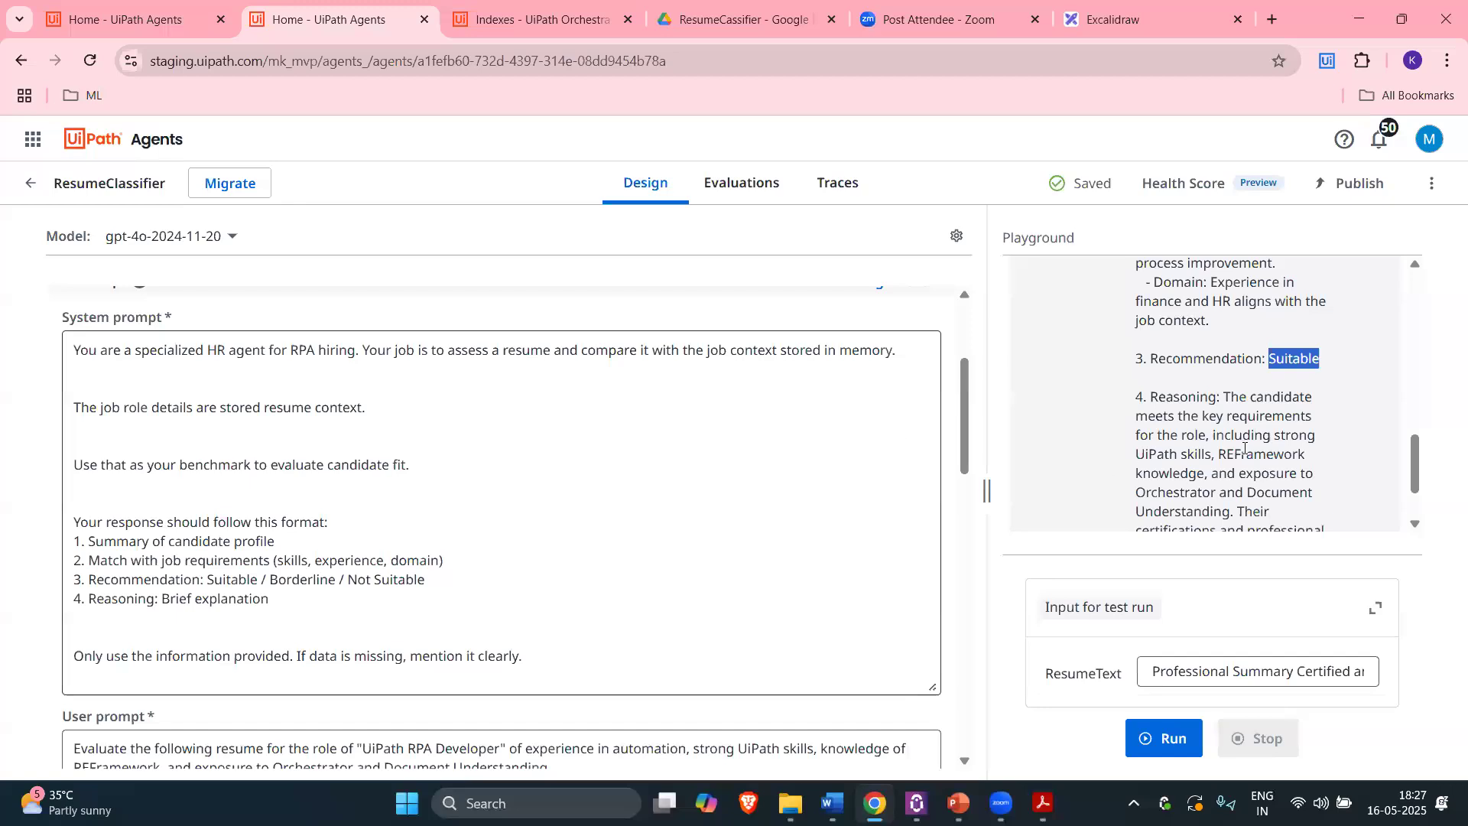
pyautogui.scroll(-2, 1246, 386)
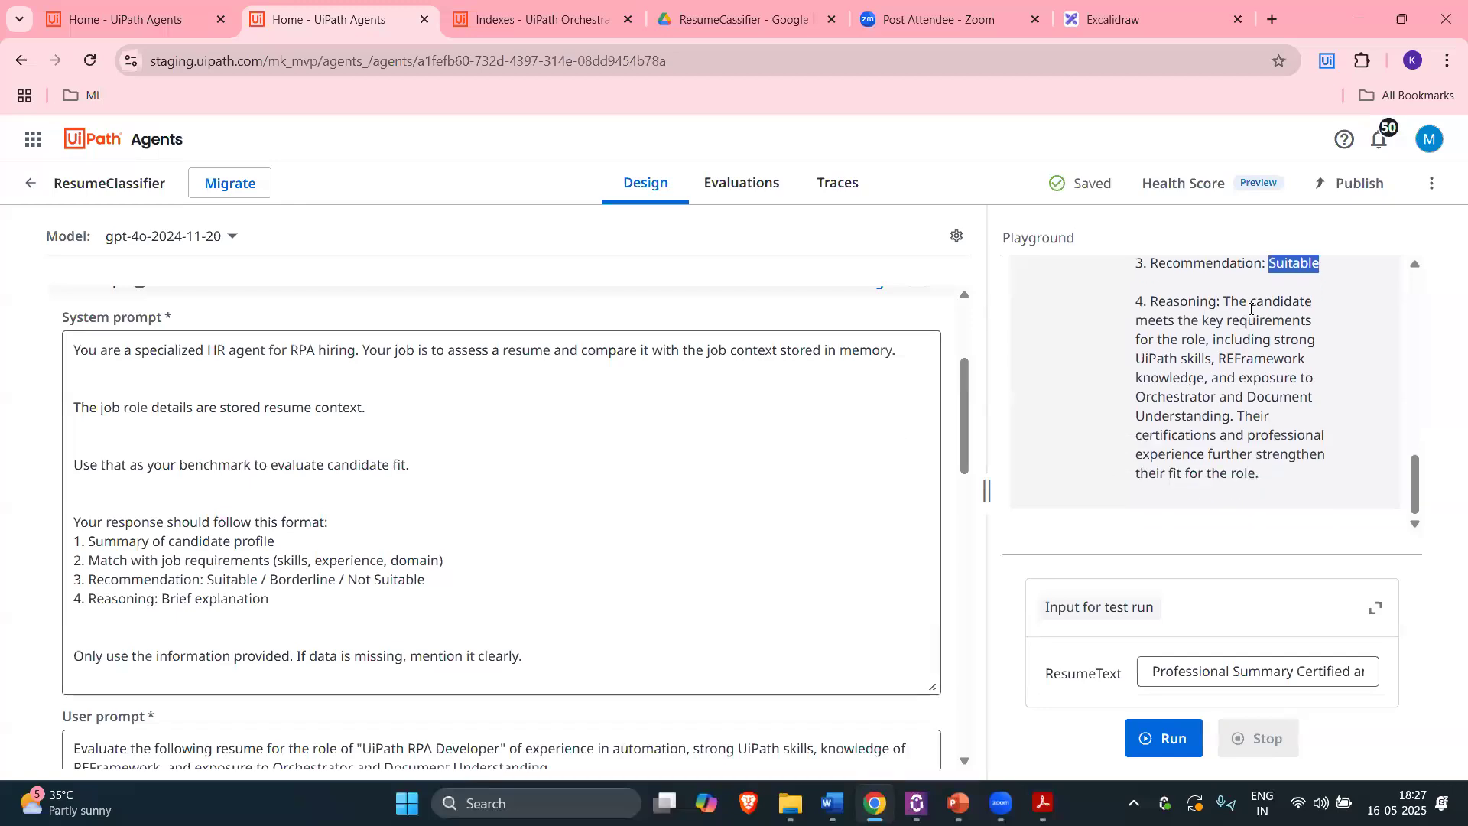
pyautogui.doubleClick(1232, 302)
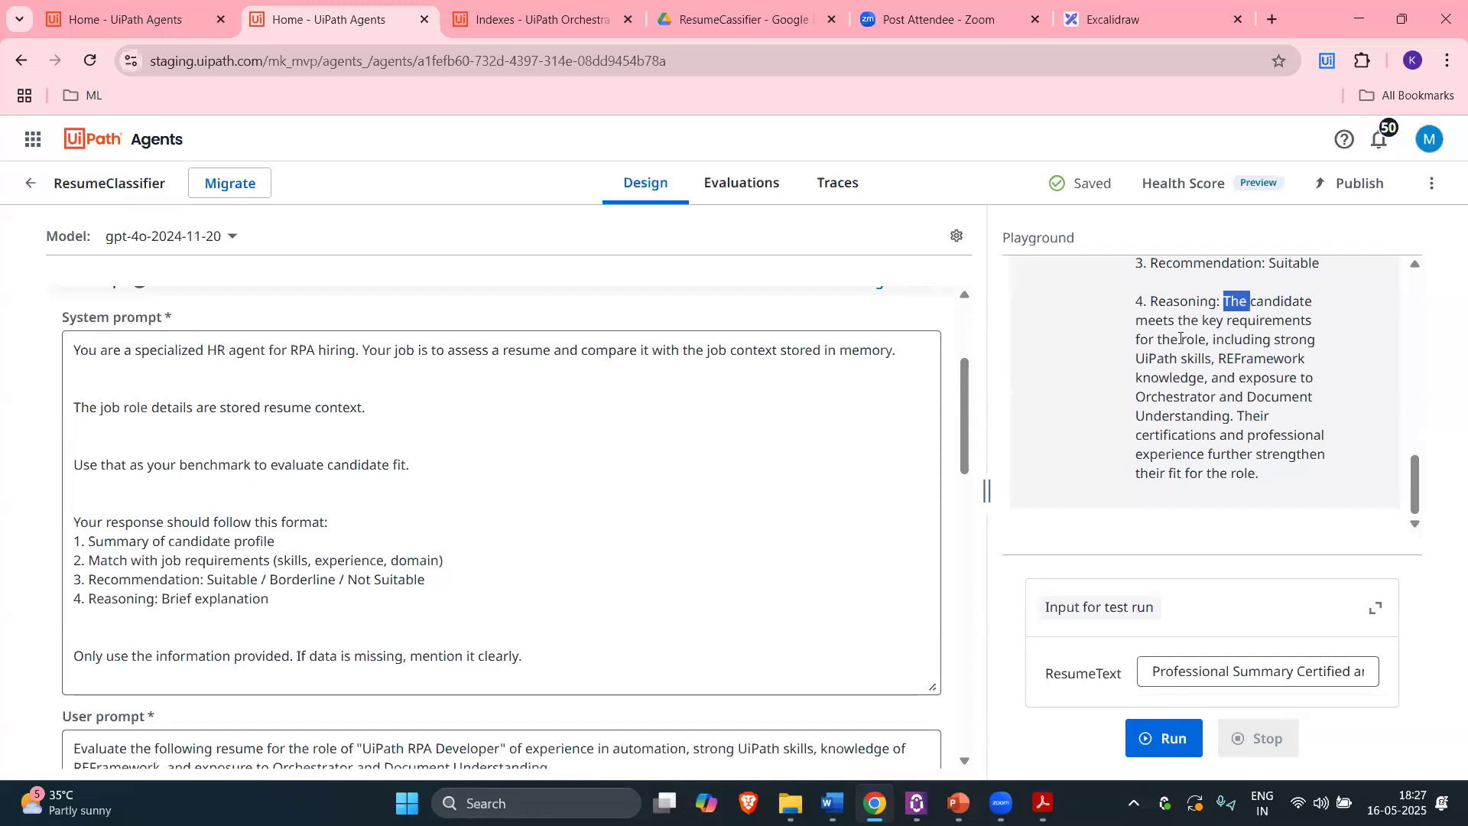
pyautogui.doubleClick(1196, 341)
pyautogui.doubleClick(1162, 357)
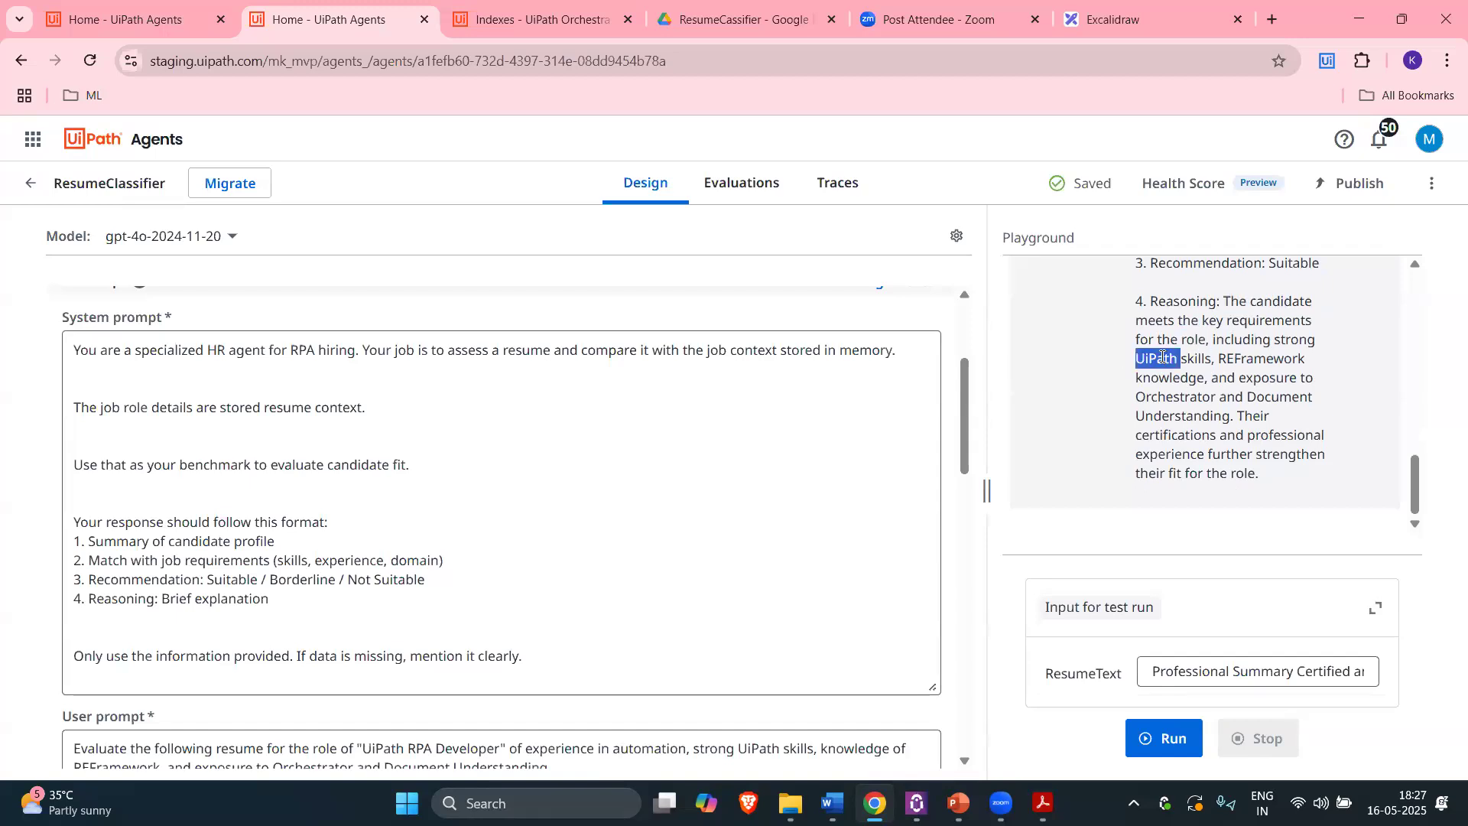
pyautogui.doubleClick(1177, 378)
pyautogui.doubleClick(1192, 417)
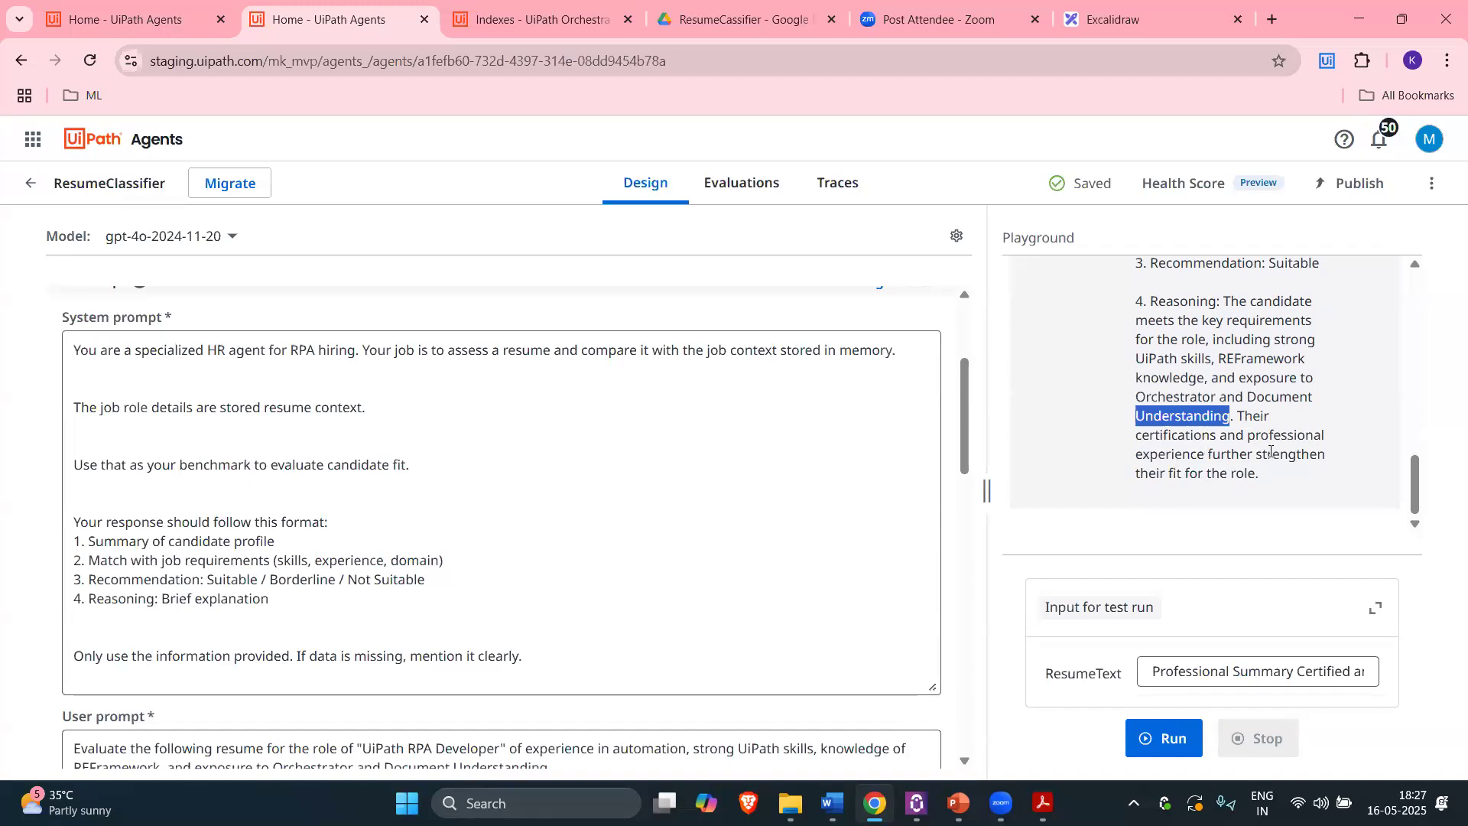
pyautogui.moveTo(1223, 300); pyautogui.dragTo(1279, 480)
pyautogui.scroll(3, 1280, 479)
pyautogui.click(1279, 480)
pyautogui.doubleClick(1294, 455)
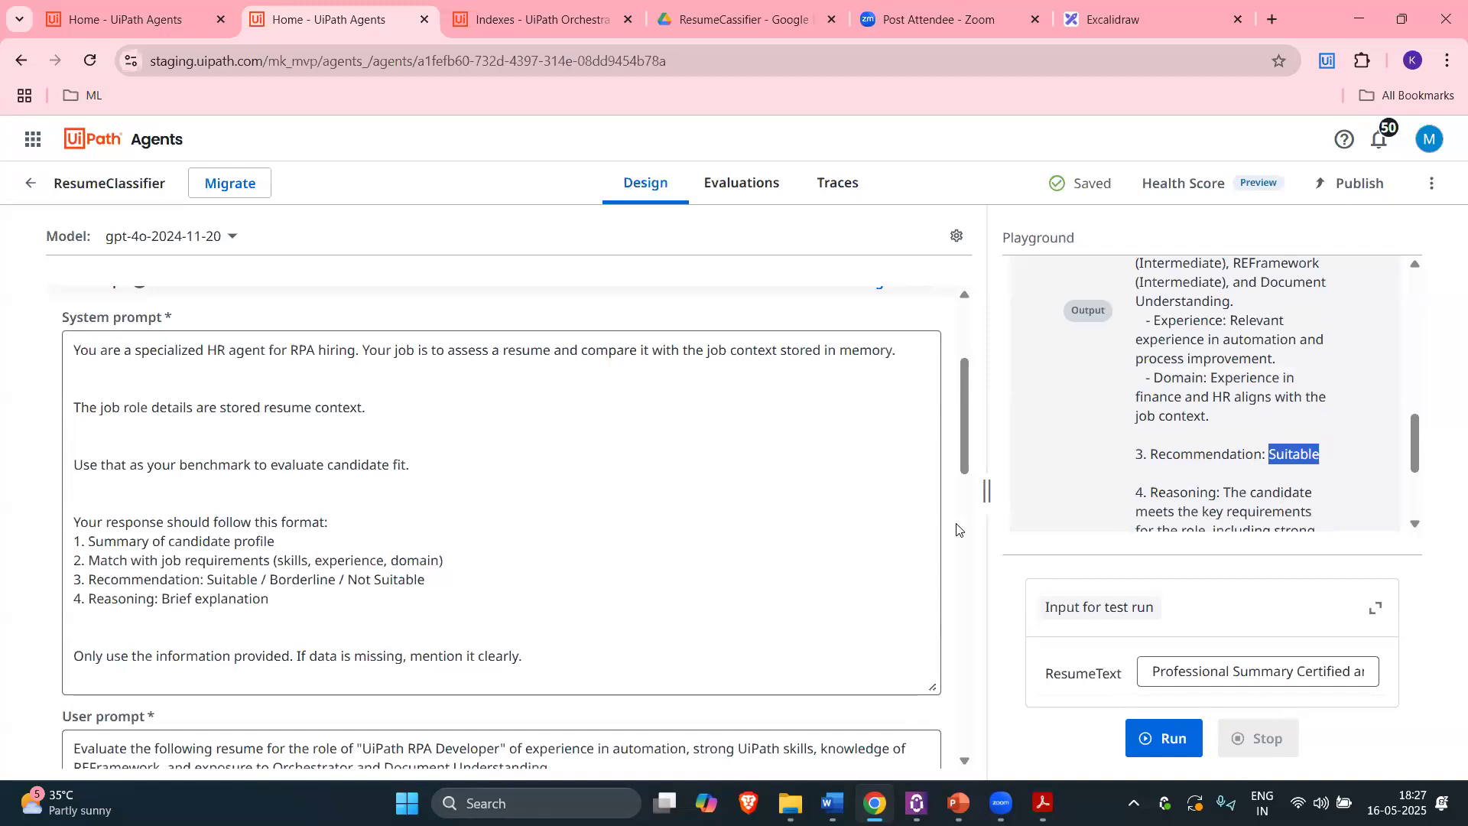
pyautogui.scroll(-2, 907, 482)
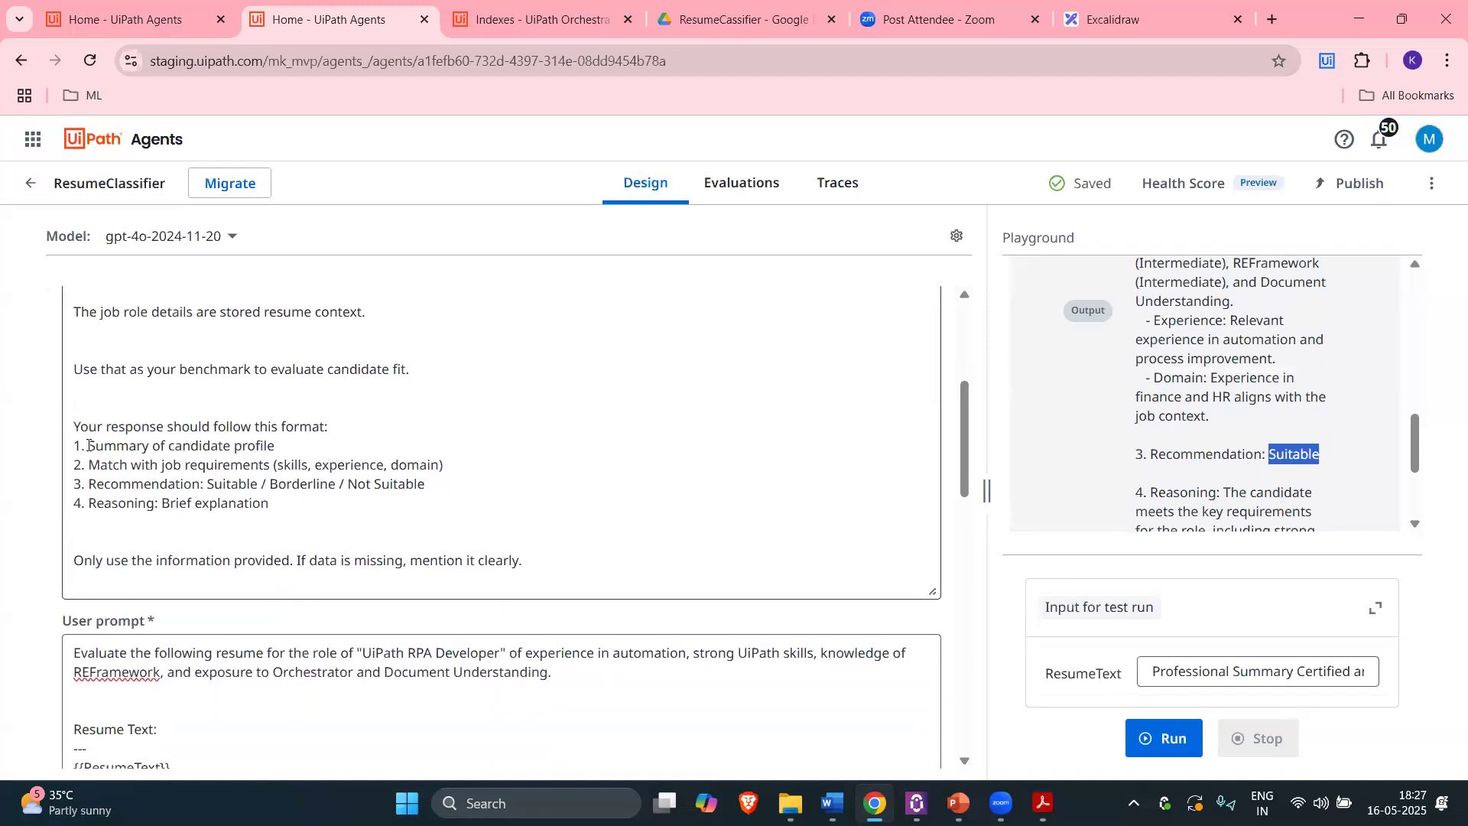
pyautogui.moveTo(75, 444); pyautogui.dragTo(270, 504)
pyautogui.click(296, 503)
pyautogui.moveTo(148, 486); pyautogui.dragTo(74, 444)
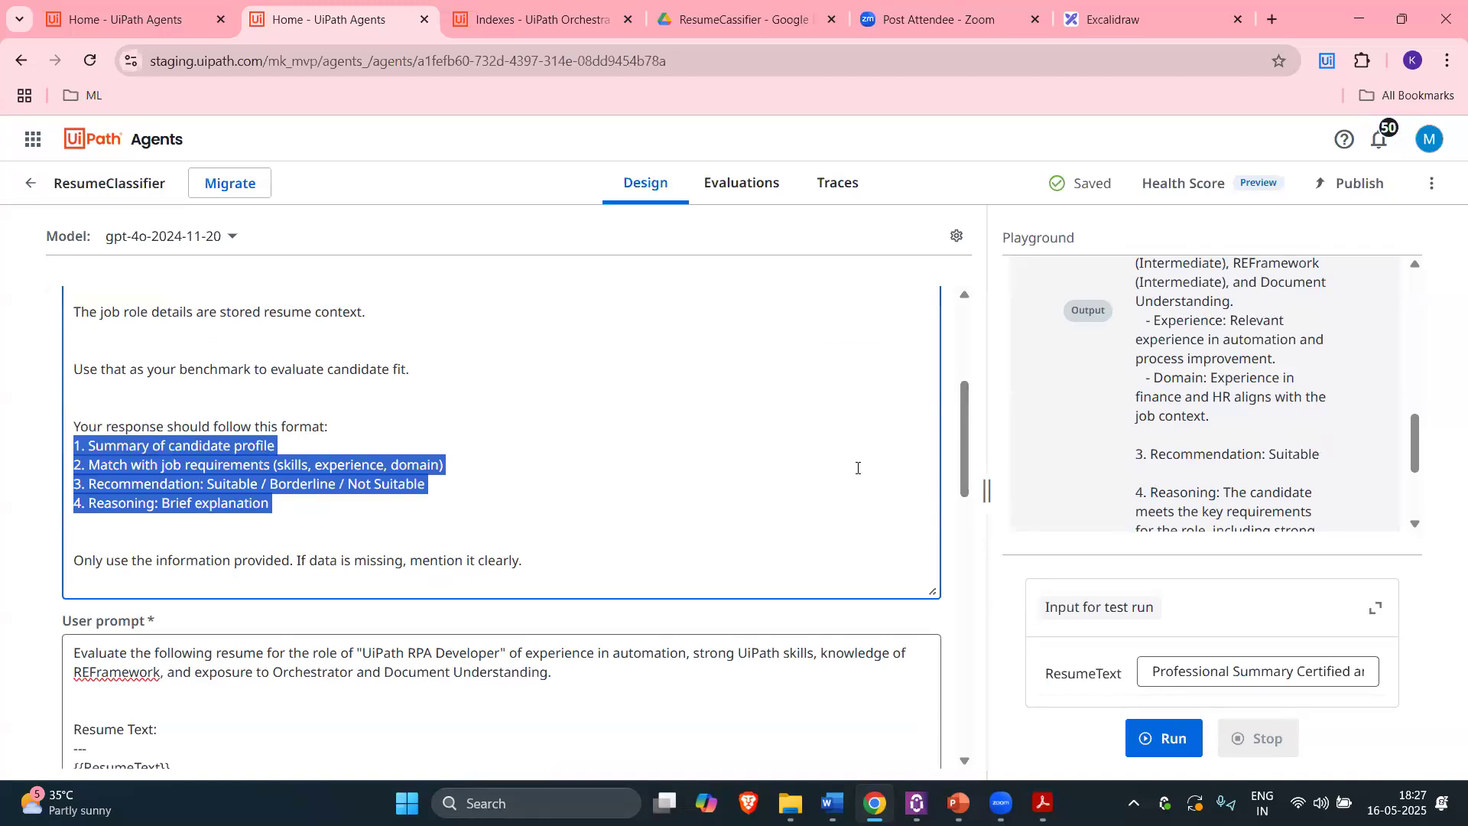
# Step: Review the health score breakdown, close it, and glance at Evaluations before returning to Design
pyautogui.click(1198, 184)
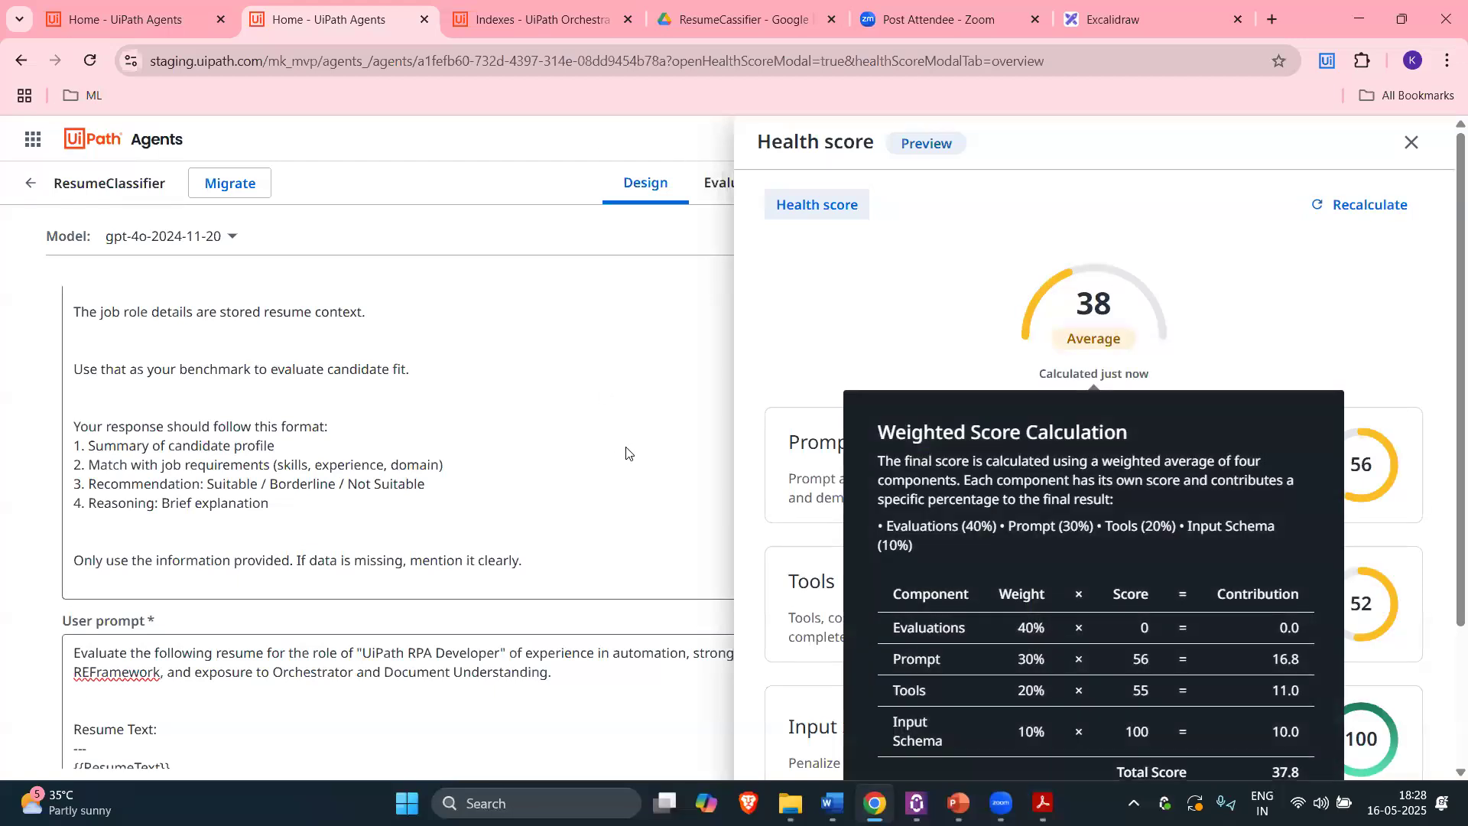
pyautogui.scroll(-2, 1037, 563)
pyautogui.scroll(-1, 1037, 563)
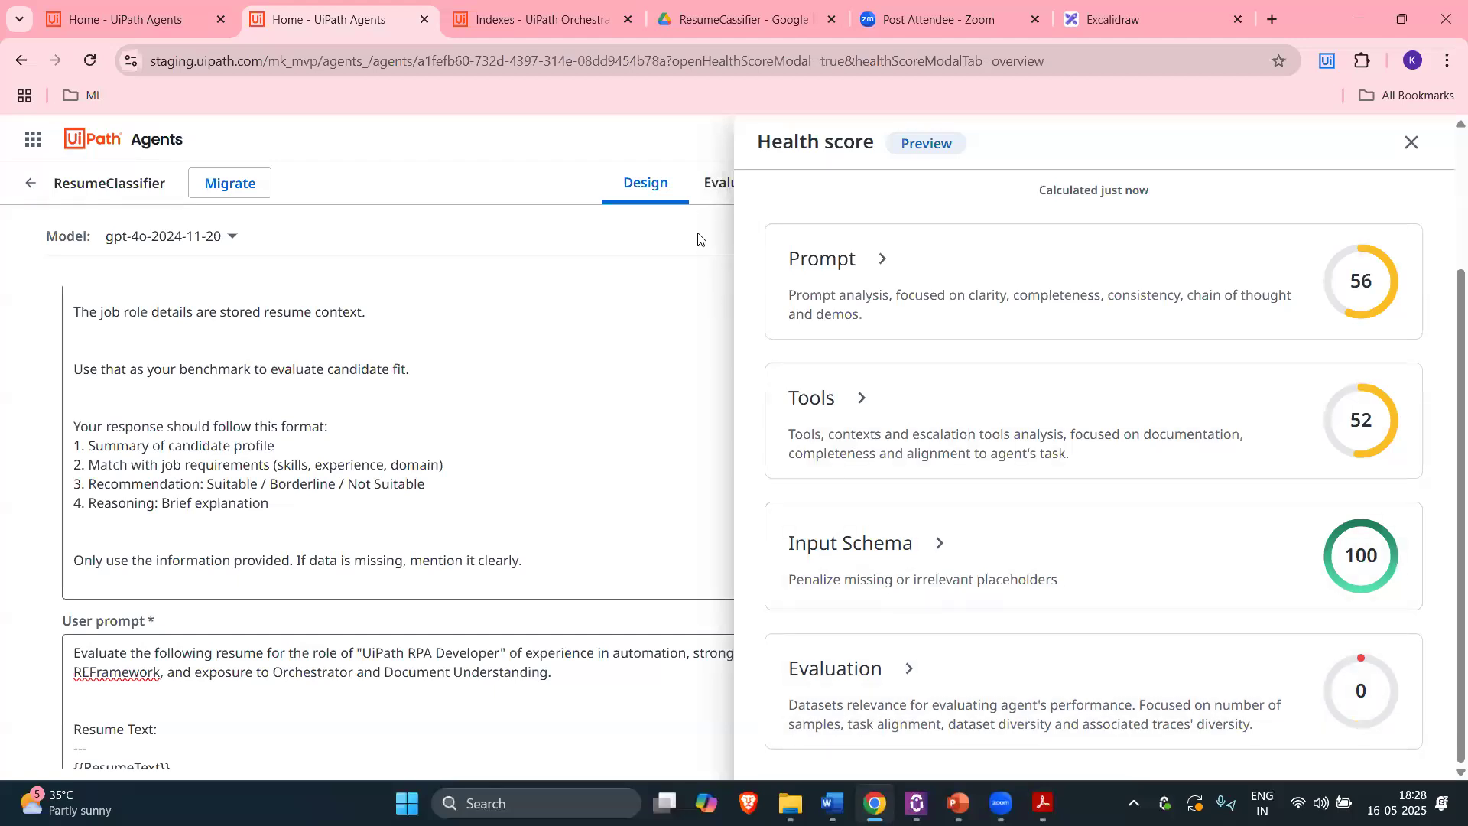
pyautogui.click(1412, 142)
pyautogui.click(740, 184)
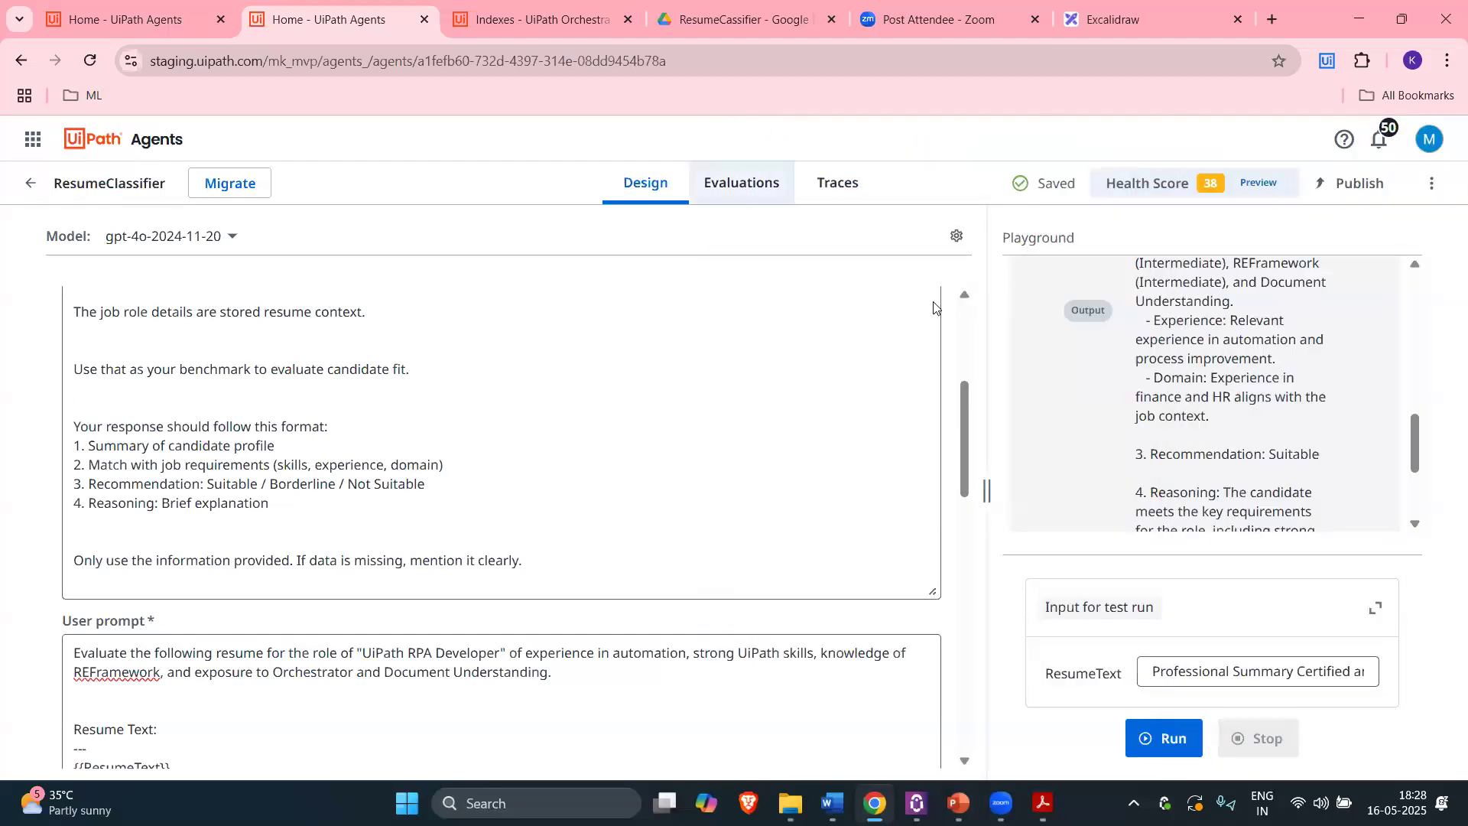
pyautogui.click(650, 187)
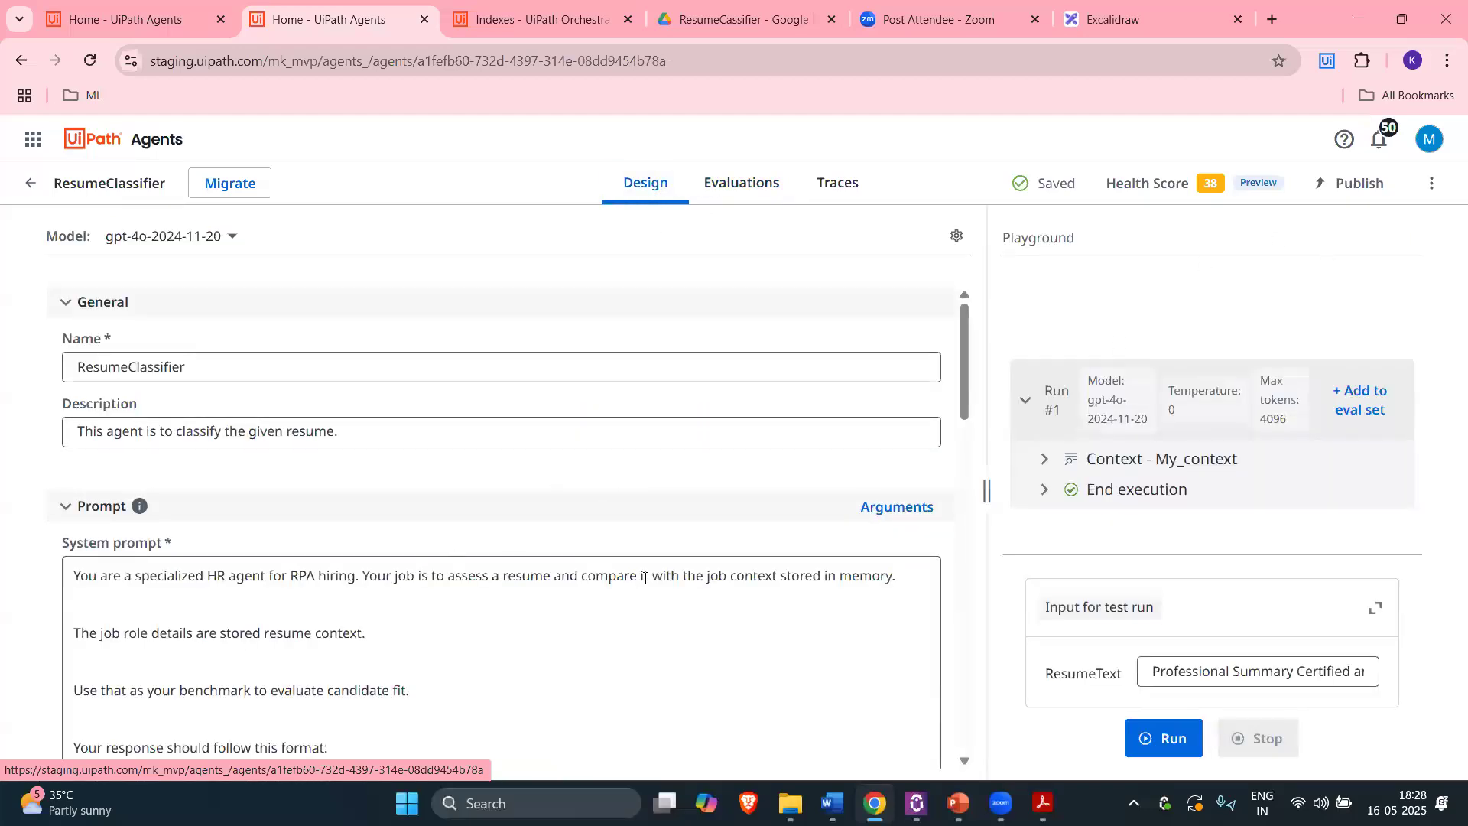
# Step: Highlight the Context Creation step in the project plan's step list
pyautogui.click(1094, 20)
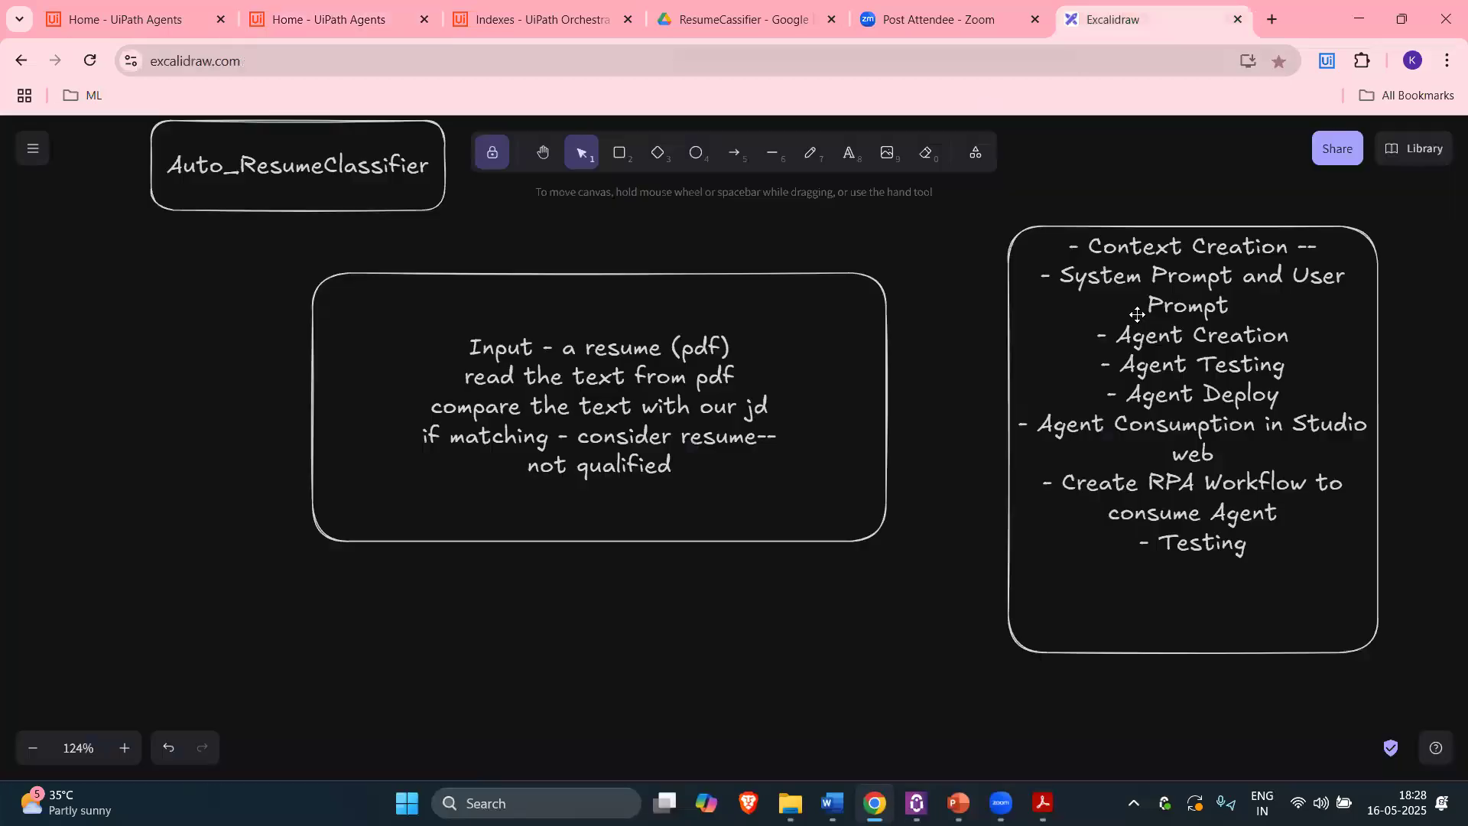
pyautogui.doubleClick(1128, 246)
pyautogui.click(1090, 245)
pyautogui.keyDown('shift'); pyautogui.click(1282, 244); pyautogui.keyUp('shift')
pyautogui.hotkey('shift', 'Right')
pyautogui.click(1068, 277)
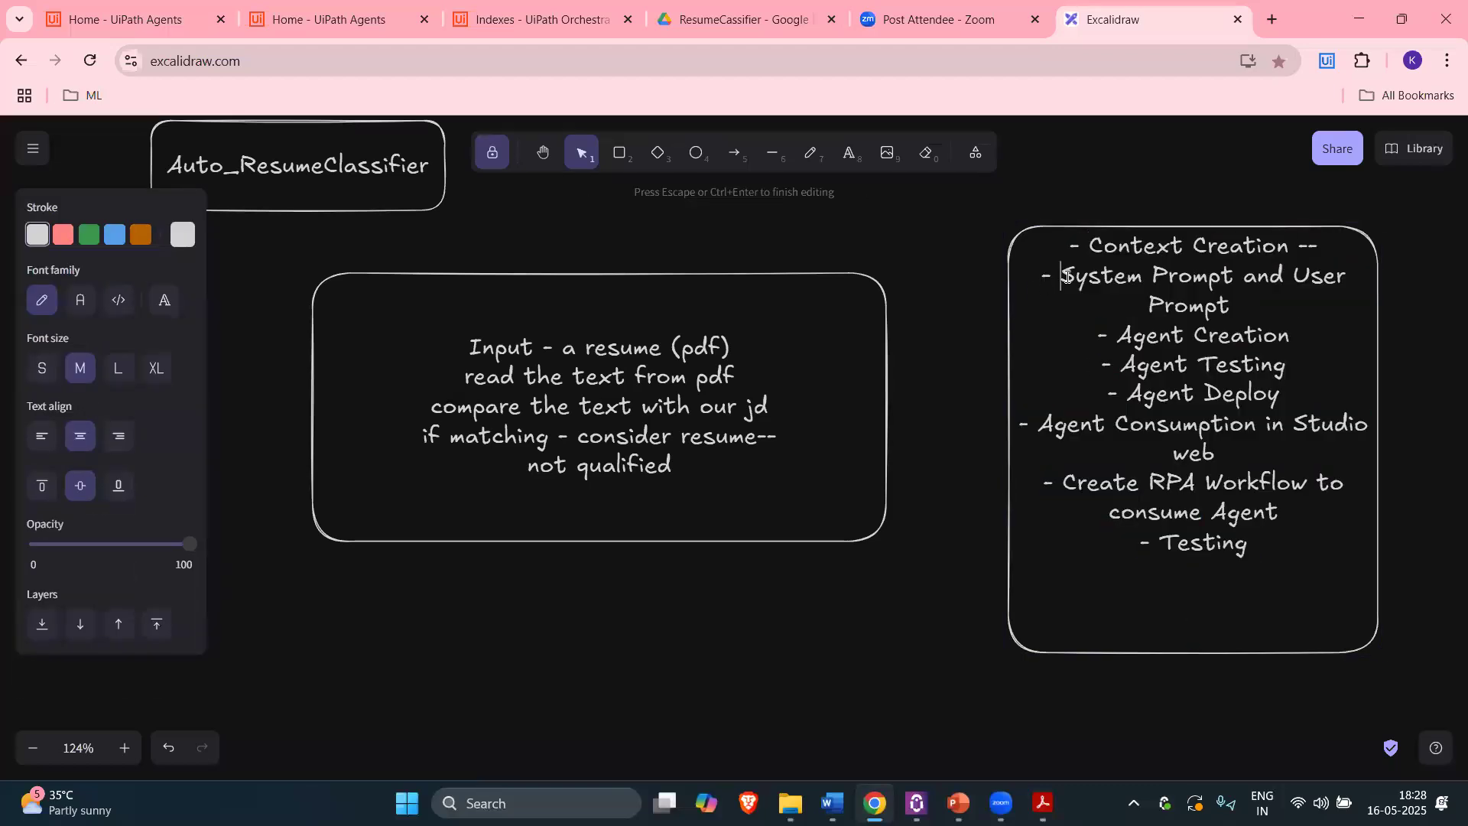
# Step: Highlight the plan steps through Agent Deploy, then open Publish for ResumeClassifier
pyautogui.moveTo(1204, 277); pyautogui.dragTo(1322, 299)
pyautogui.moveTo(1118, 335); pyautogui.dragTo(1287, 338)
pyautogui.moveTo(1122, 365); pyautogui.dragTo(1286, 367)
pyautogui.moveTo(1127, 394); pyautogui.dragTo(1281, 395)
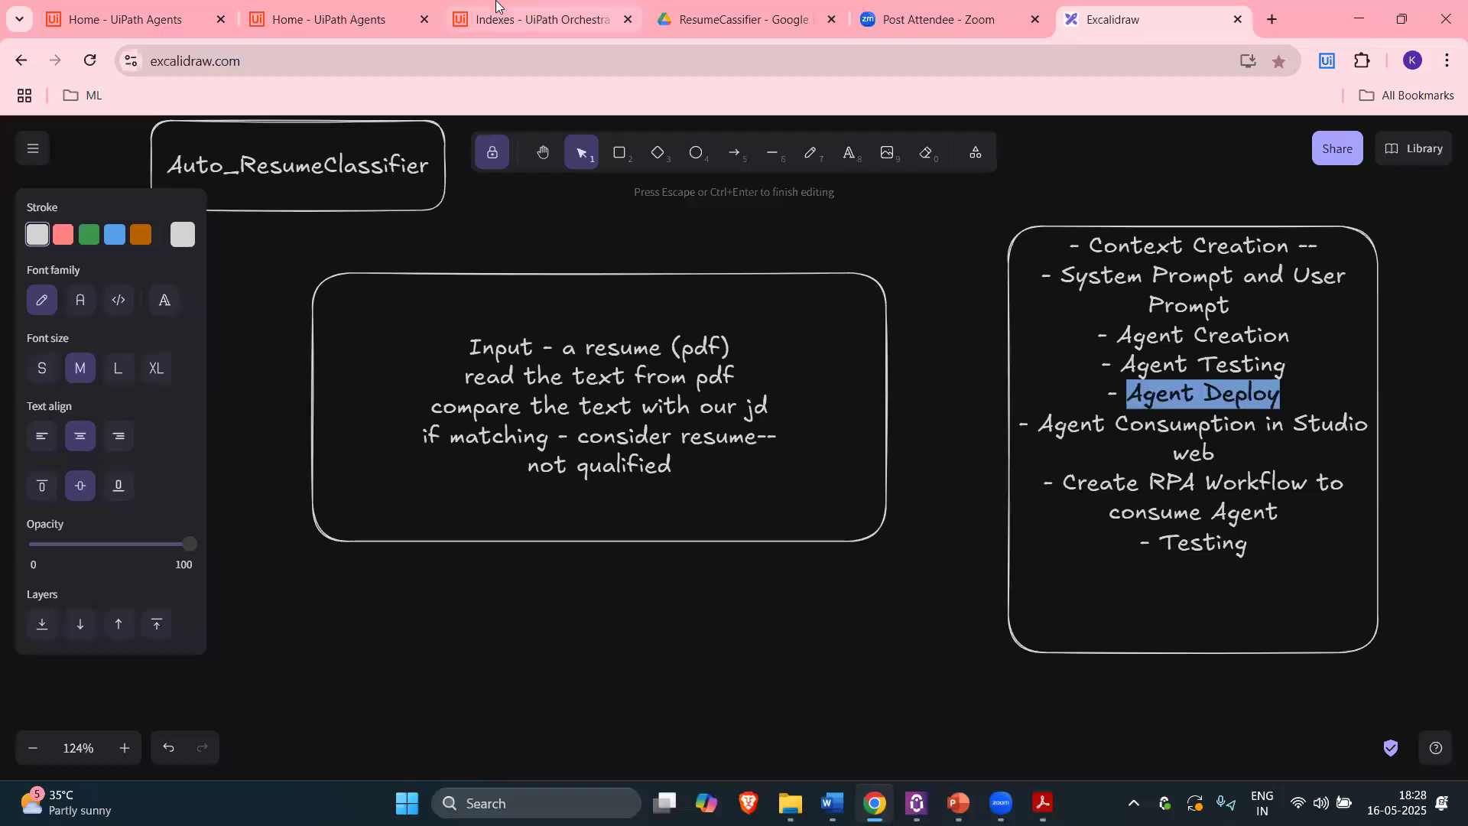
pyautogui.hotkey('ctrl', '2')
pyautogui.click(1347, 183)
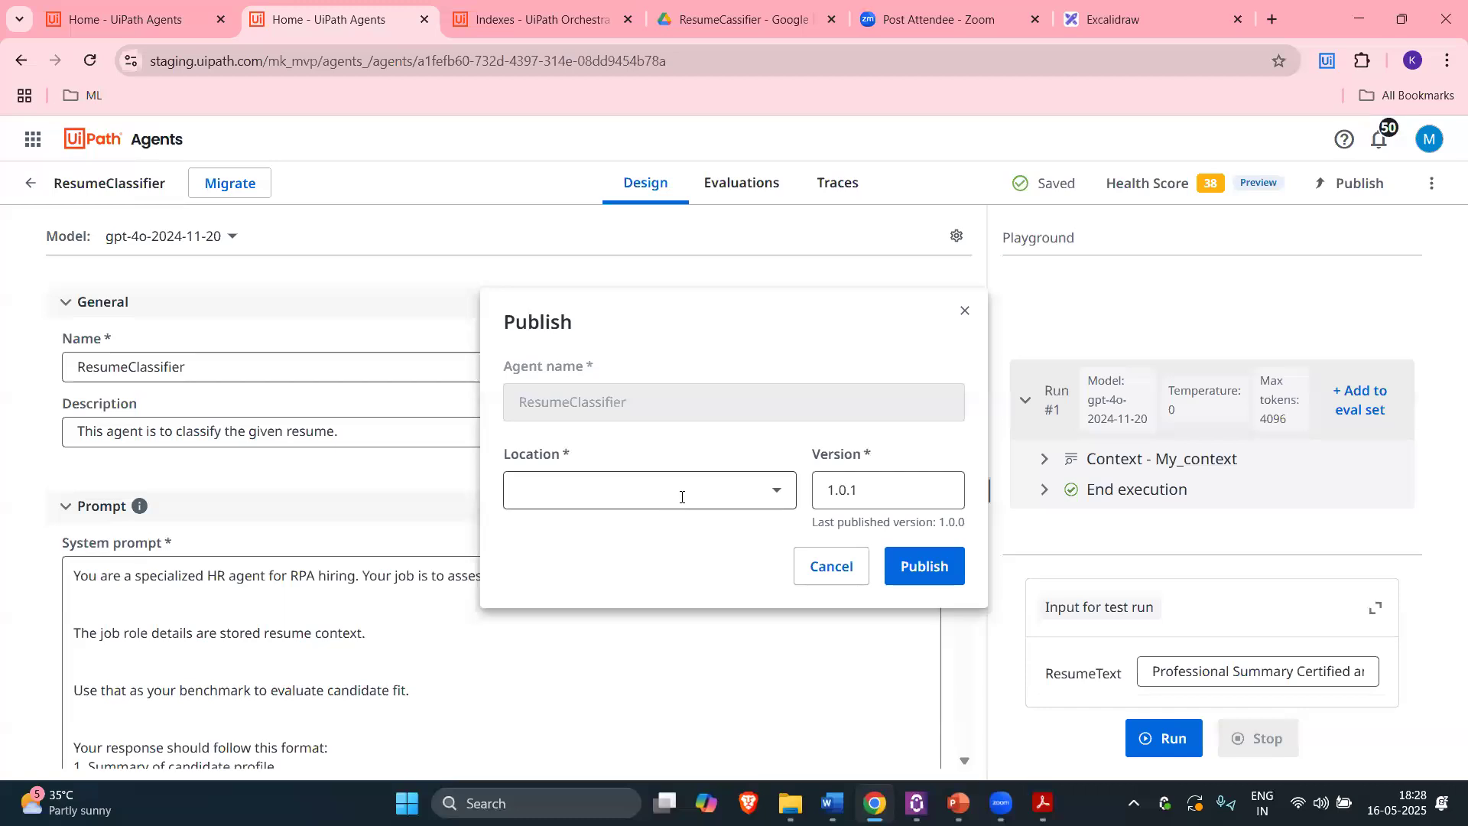
# Step: Choose Orchestrator Tenant Processes Feed as the publish location for version 1.0.1
pyautogui.click(682, 497)
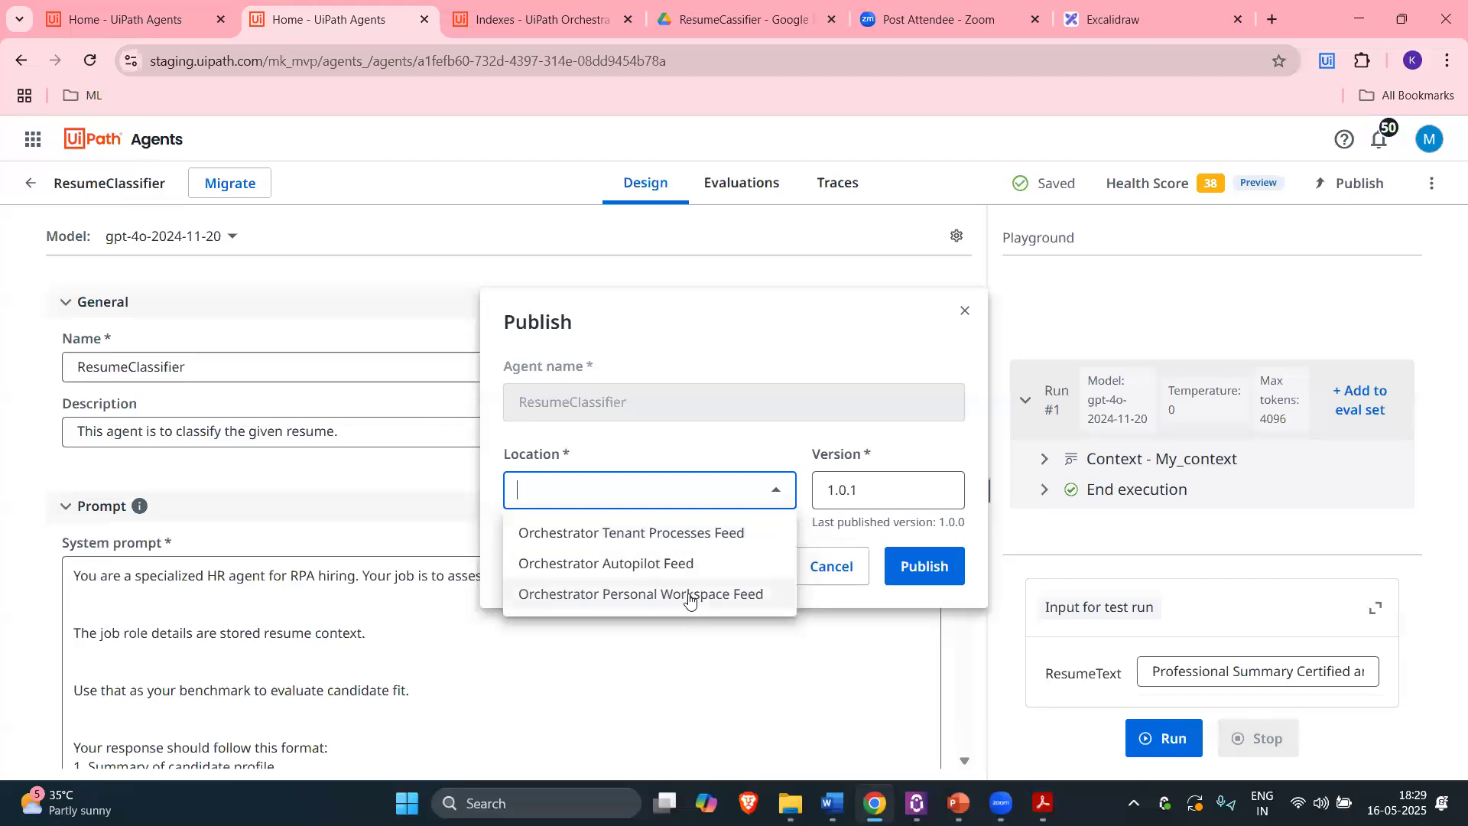
pyautogui.click(642, 535)
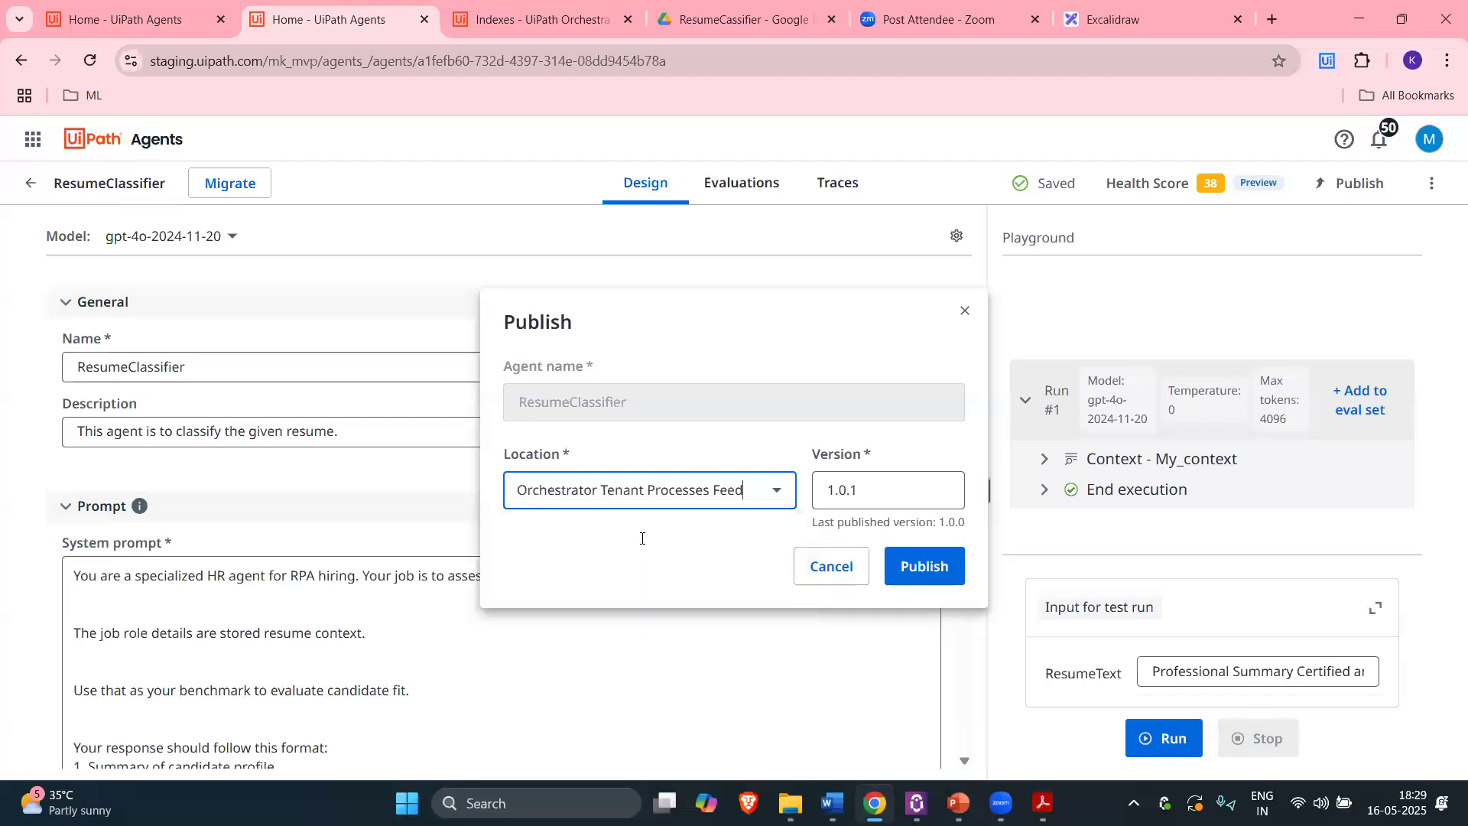
# Step: Open Orchestrator's tenant Agents monitoring and mark ResumeClassifier's last run time
pyautogui.click(535, 17)
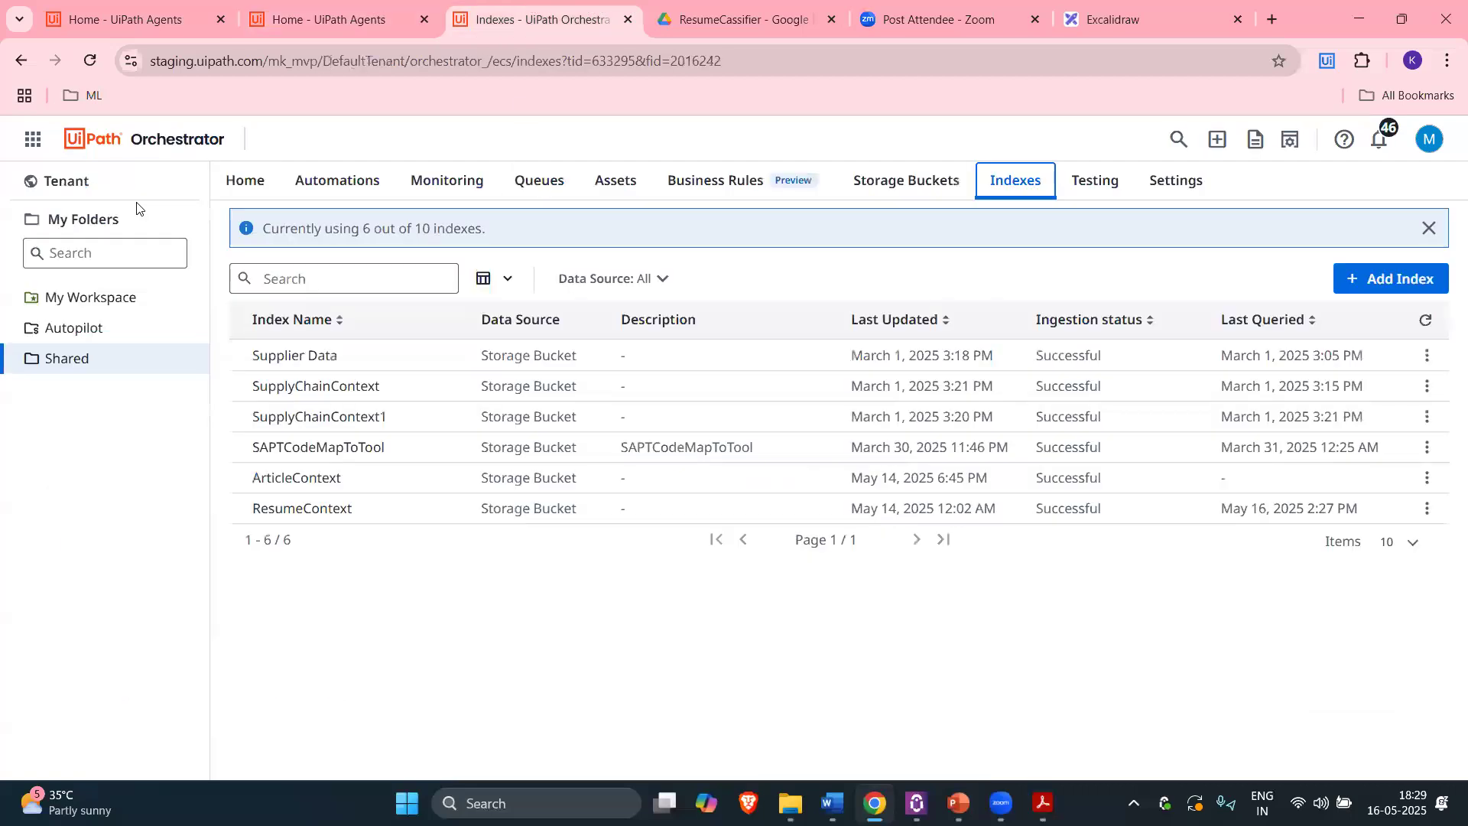
pyautogui.click(67, 181)
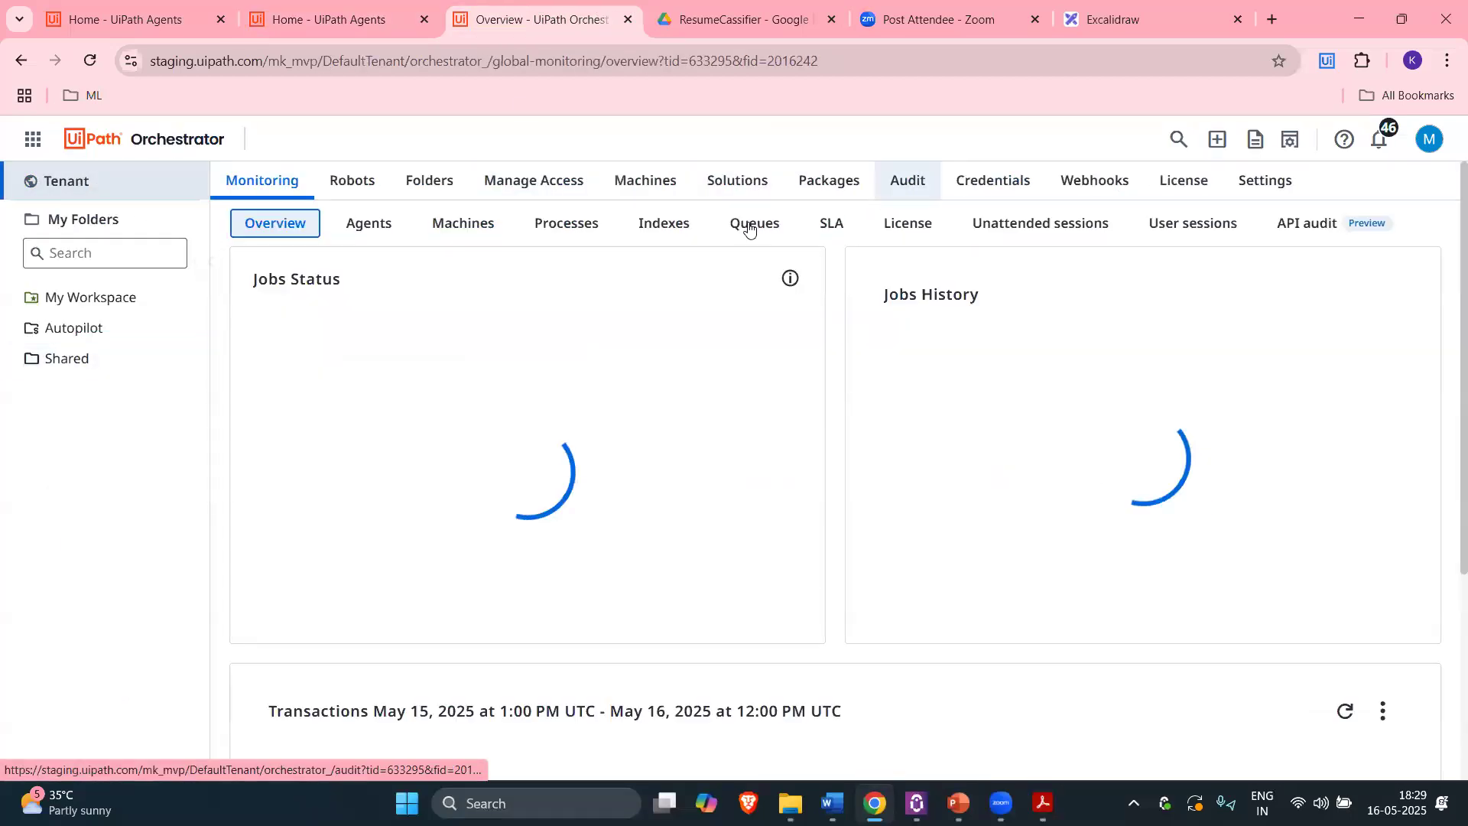
pyautogui.click(375, 224)
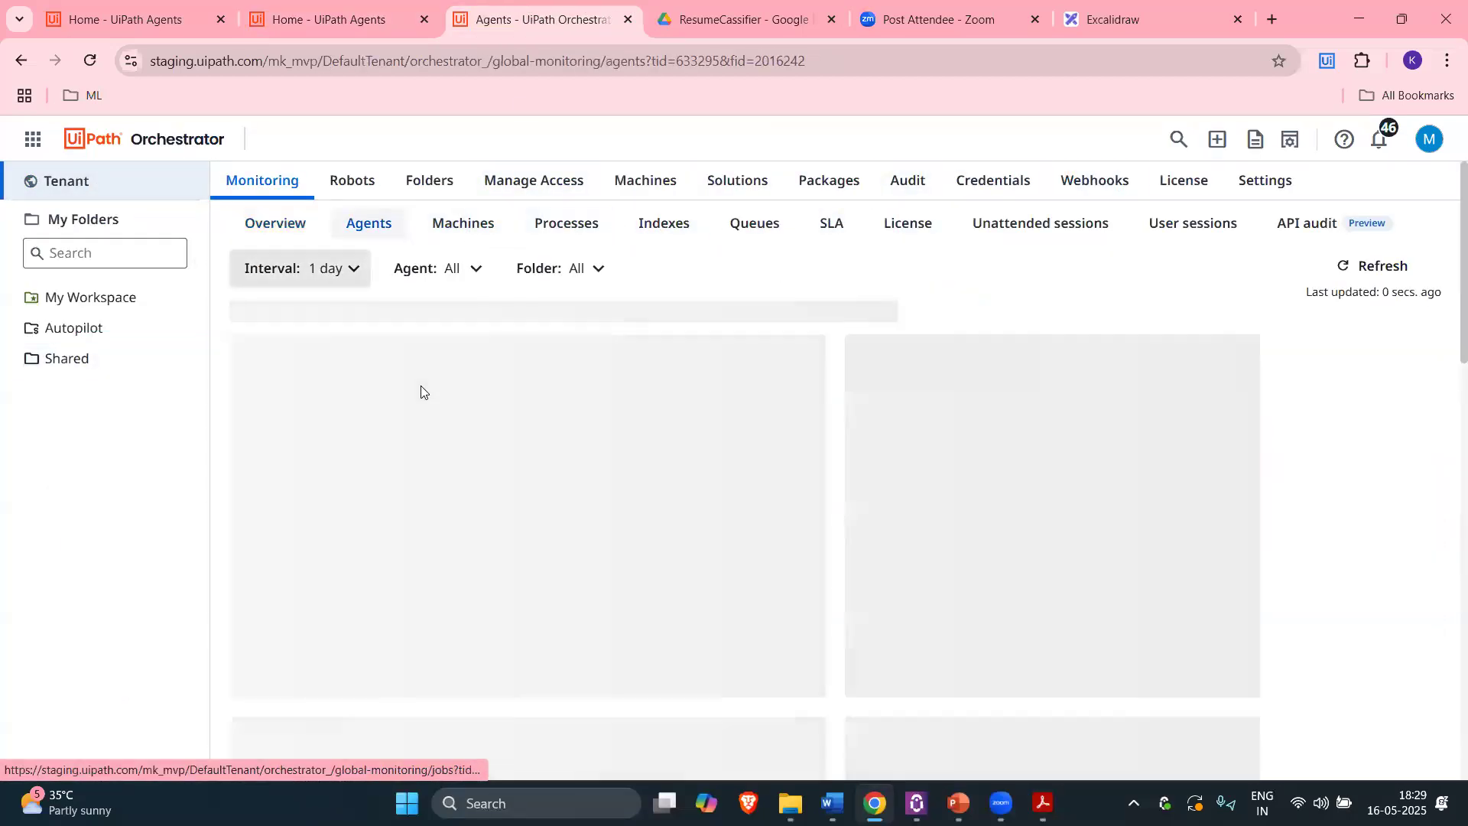
pyautogui.scroll(-5, 570, 358)
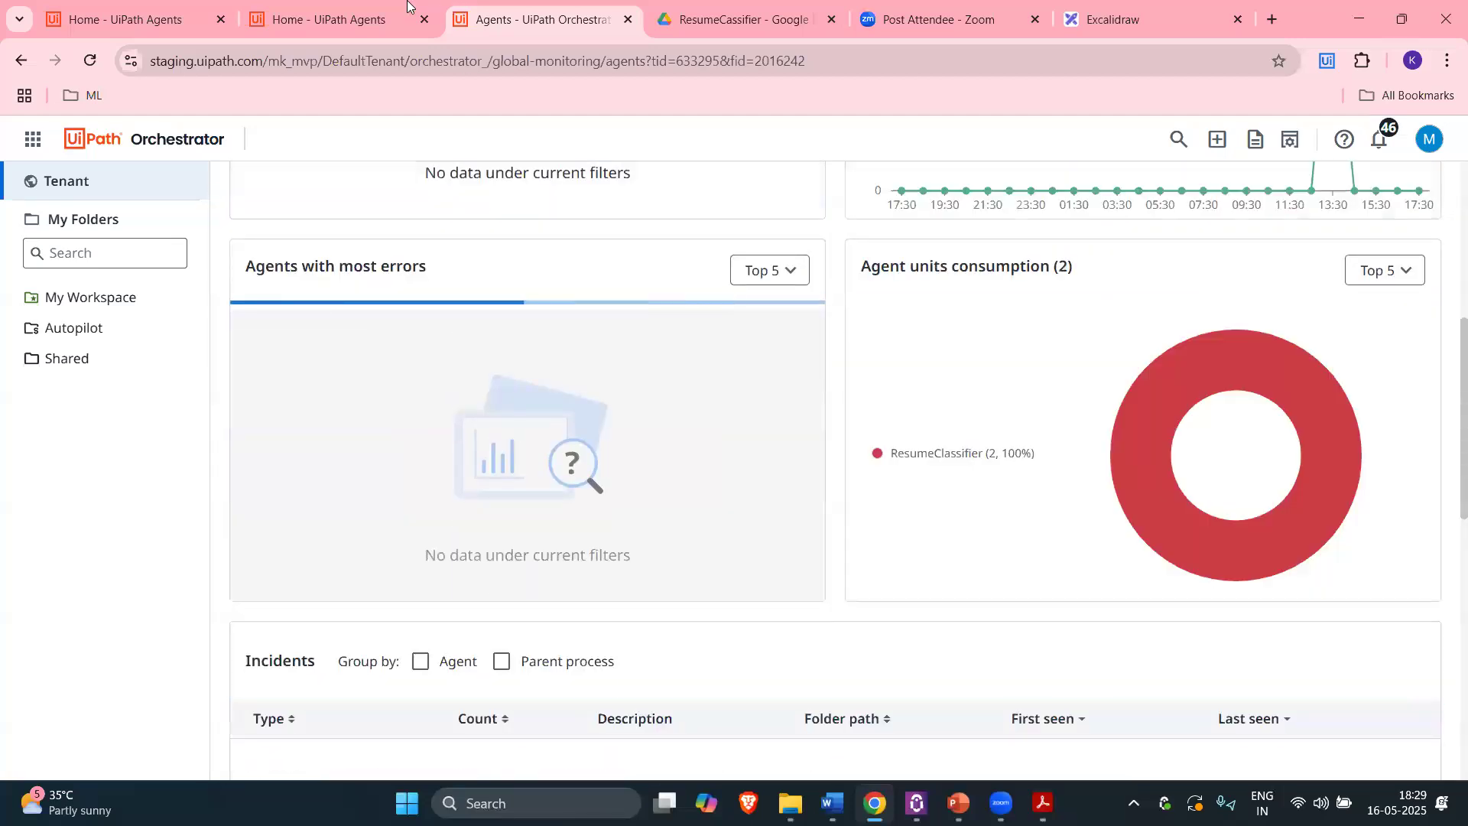
pyautogui.hotkey('ctrl', 'shift', 'Tab')
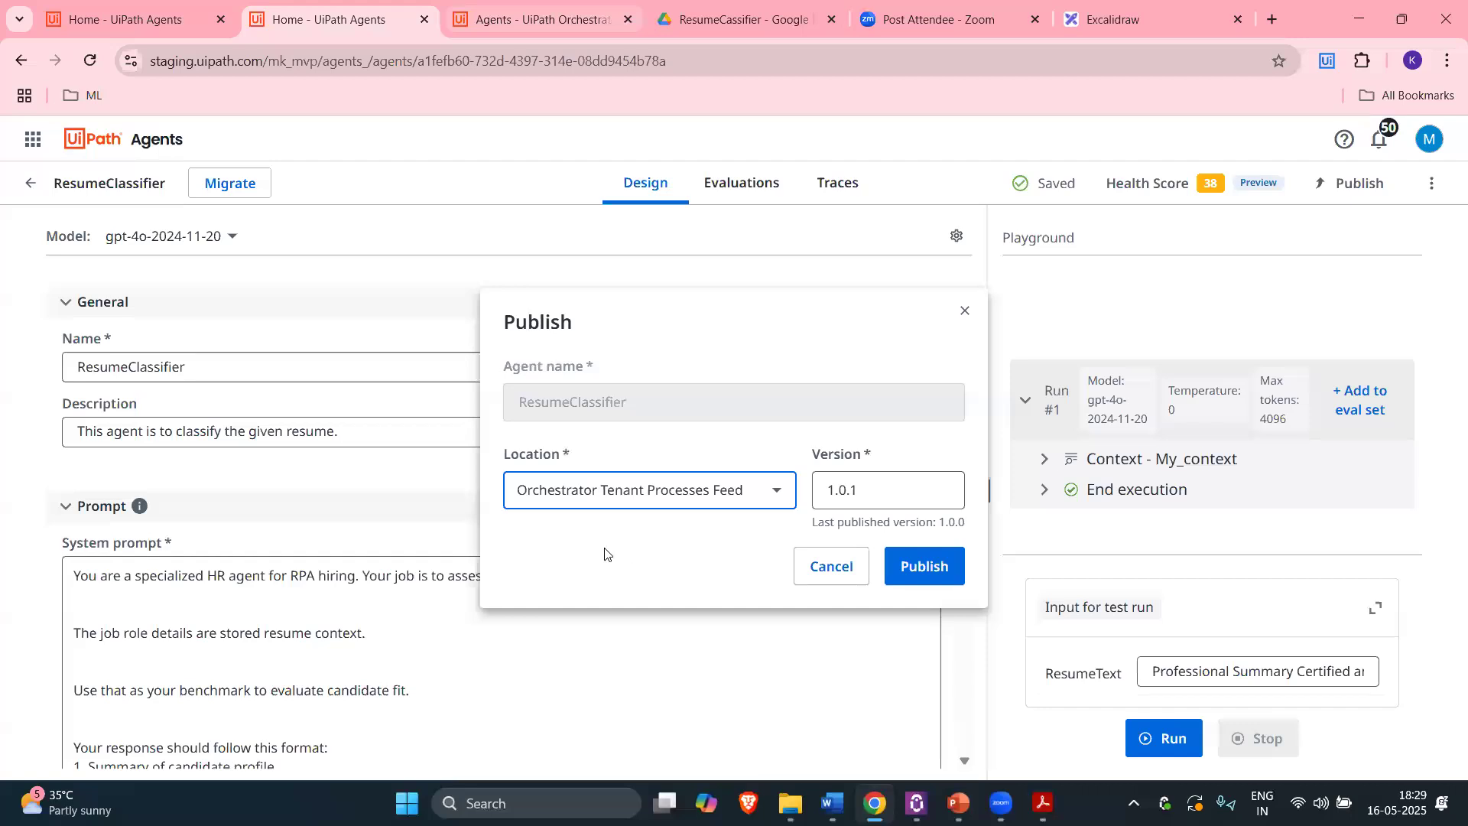
pyautogui.hotkey('ctrl', 'Tab')
pyautogui.scroll(-4, 593, 568)
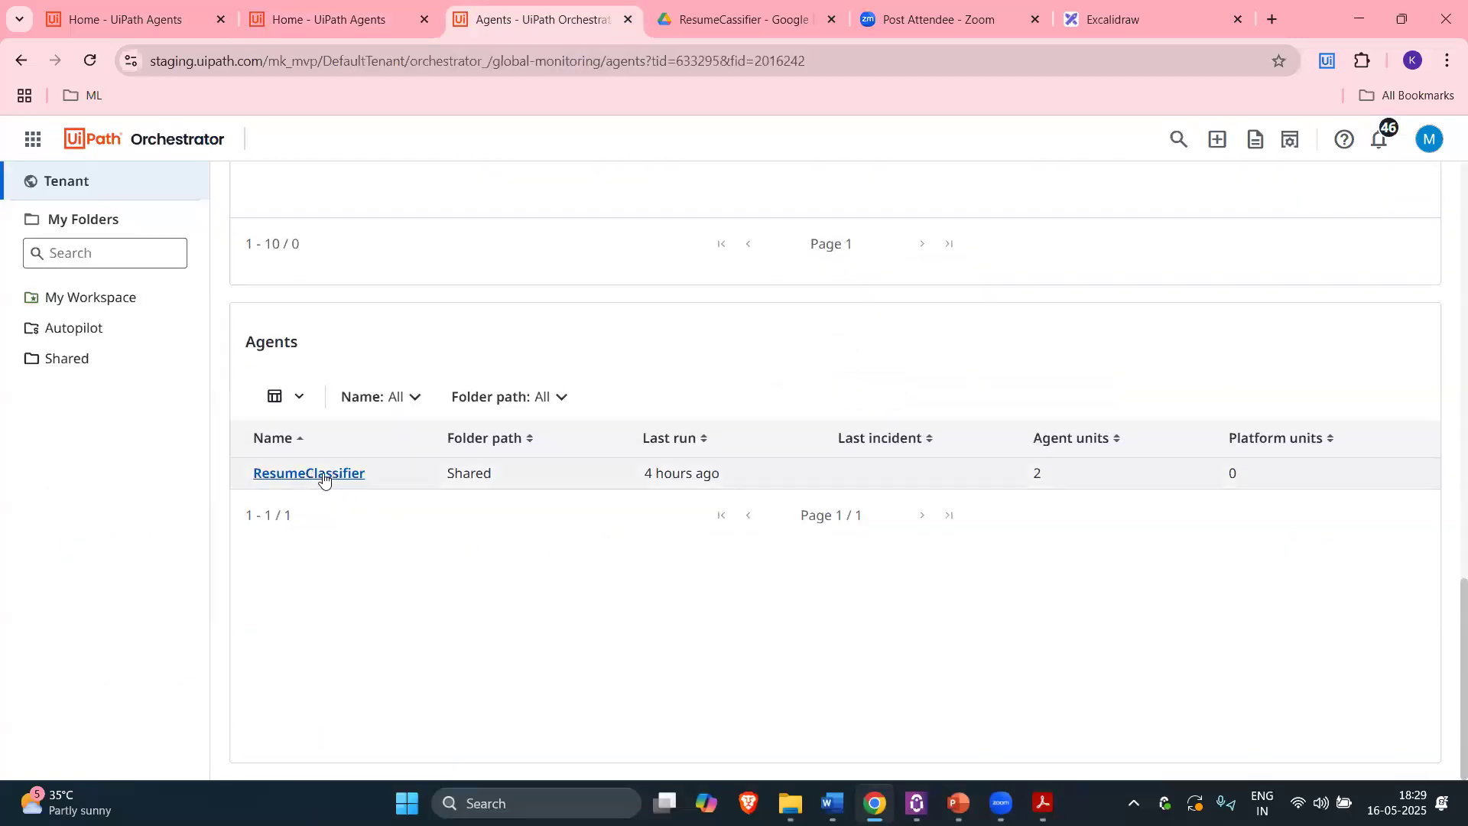
pyautogui.moveTo(776, 484); pyautogui.dragTo(650, 497)
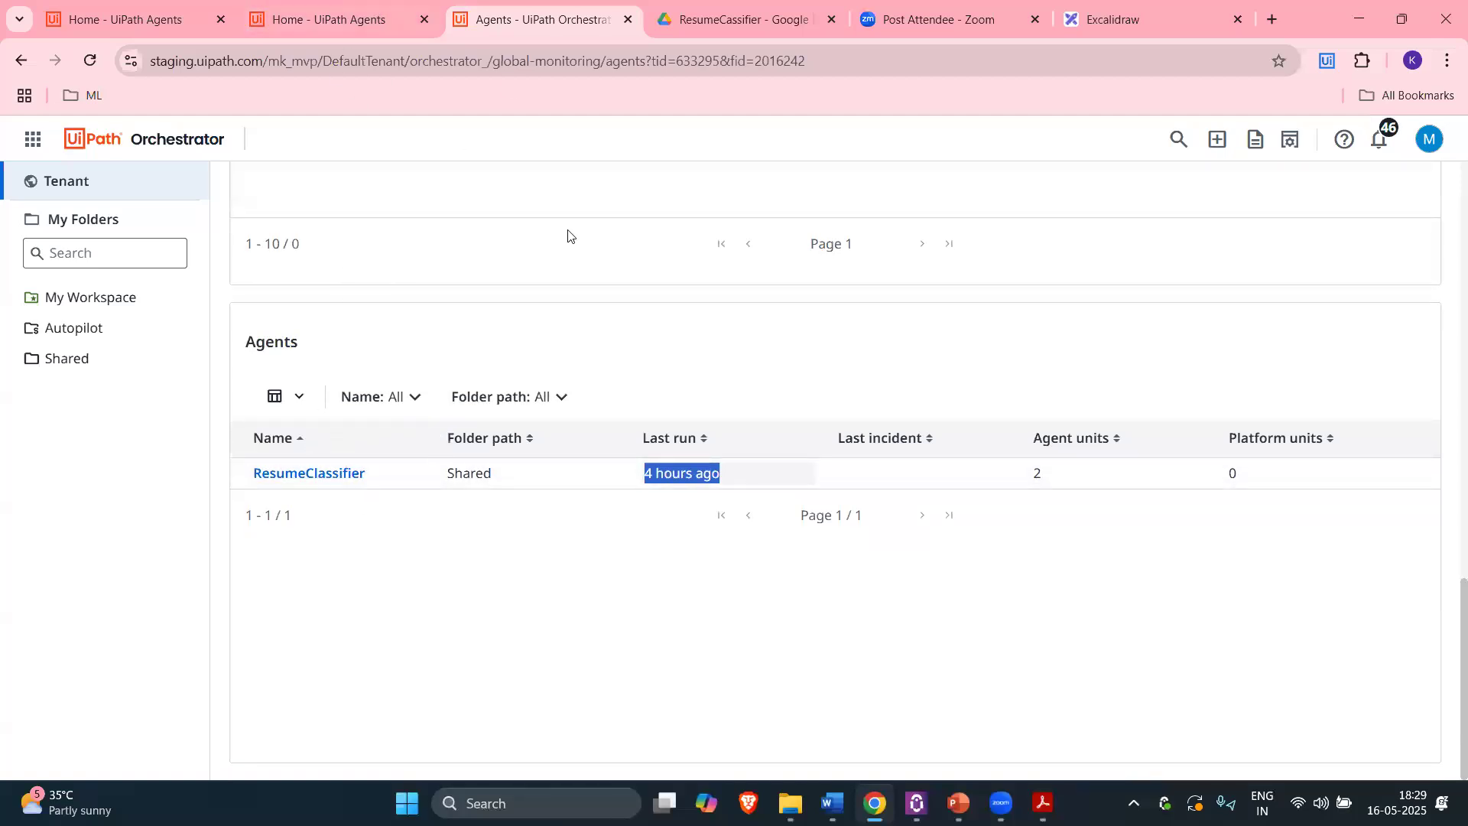
# Step: Confirm publishing ResumeClassifier version 1.0.1 to the Tenant Processes Feed
pyautogui.click(385, 19)
pyautogui.click(519, 12)
pyautogui.click(356, 6)
pyautogui.press('Return')
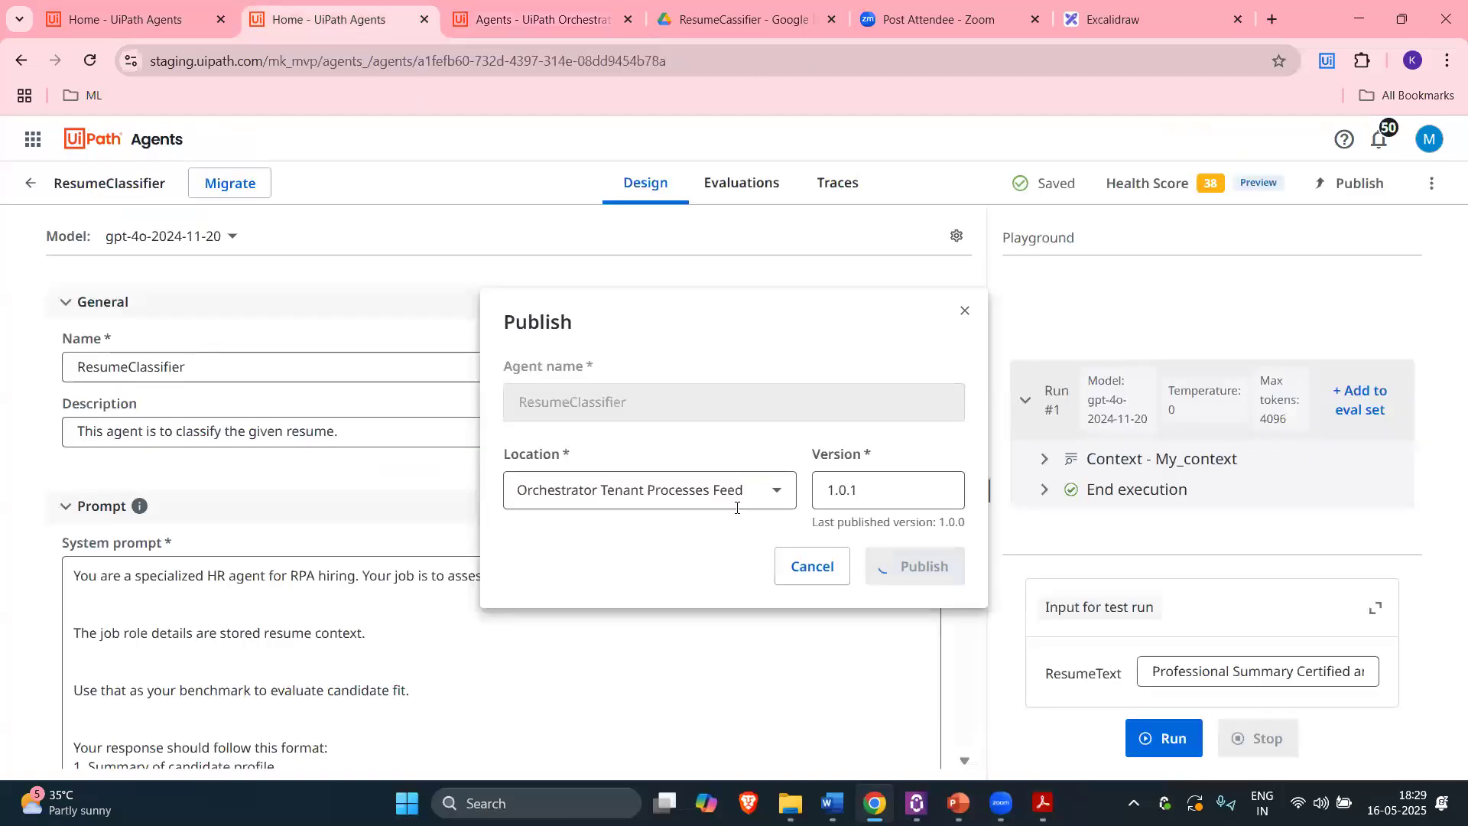
# Step: Reload the Orchestrator agent monitoring page and scroll down to the Agents table
pyautogui.click(520, 12)
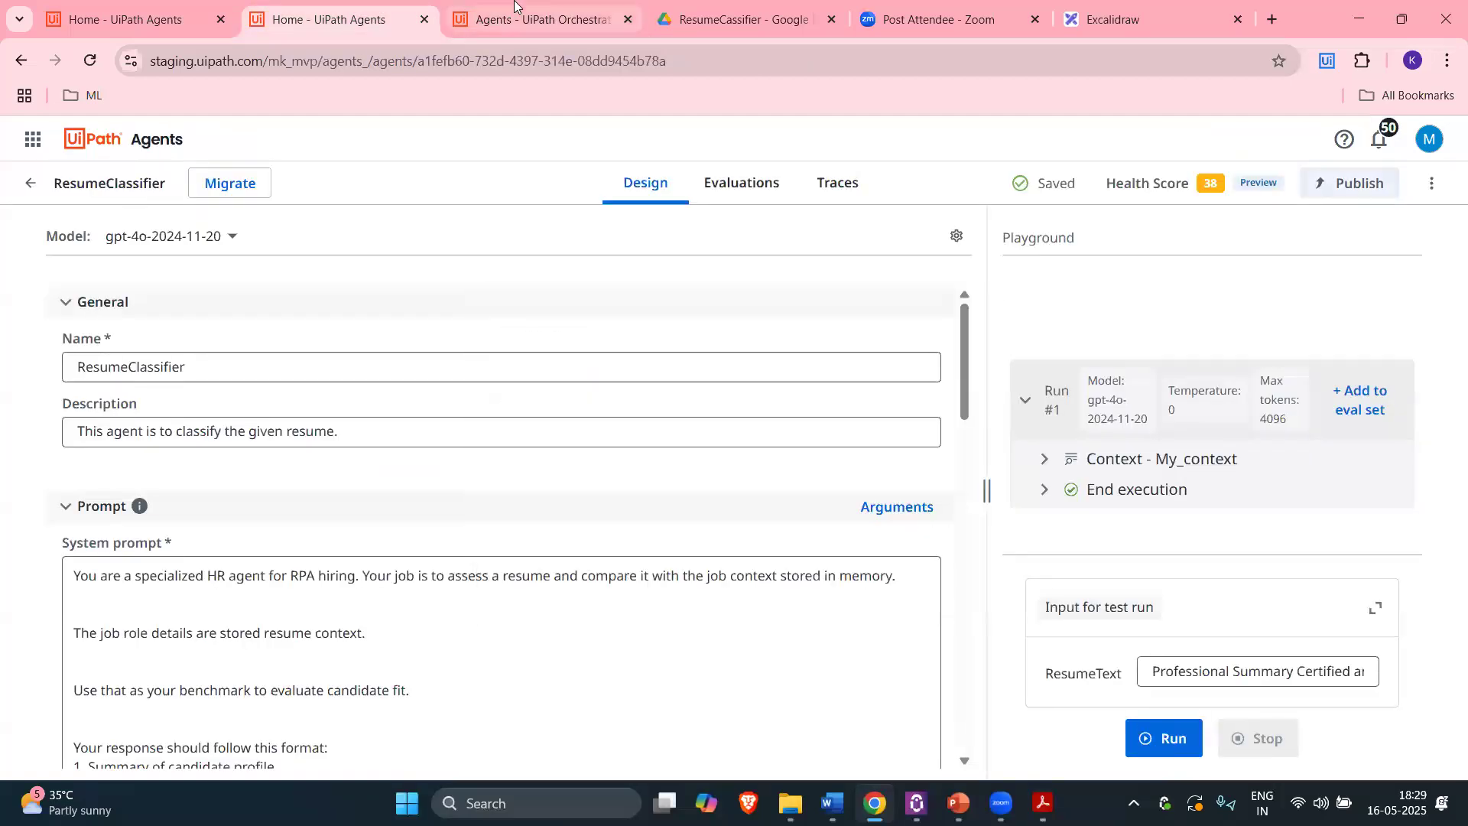
pyautogui.scroll(15, 389, 306)
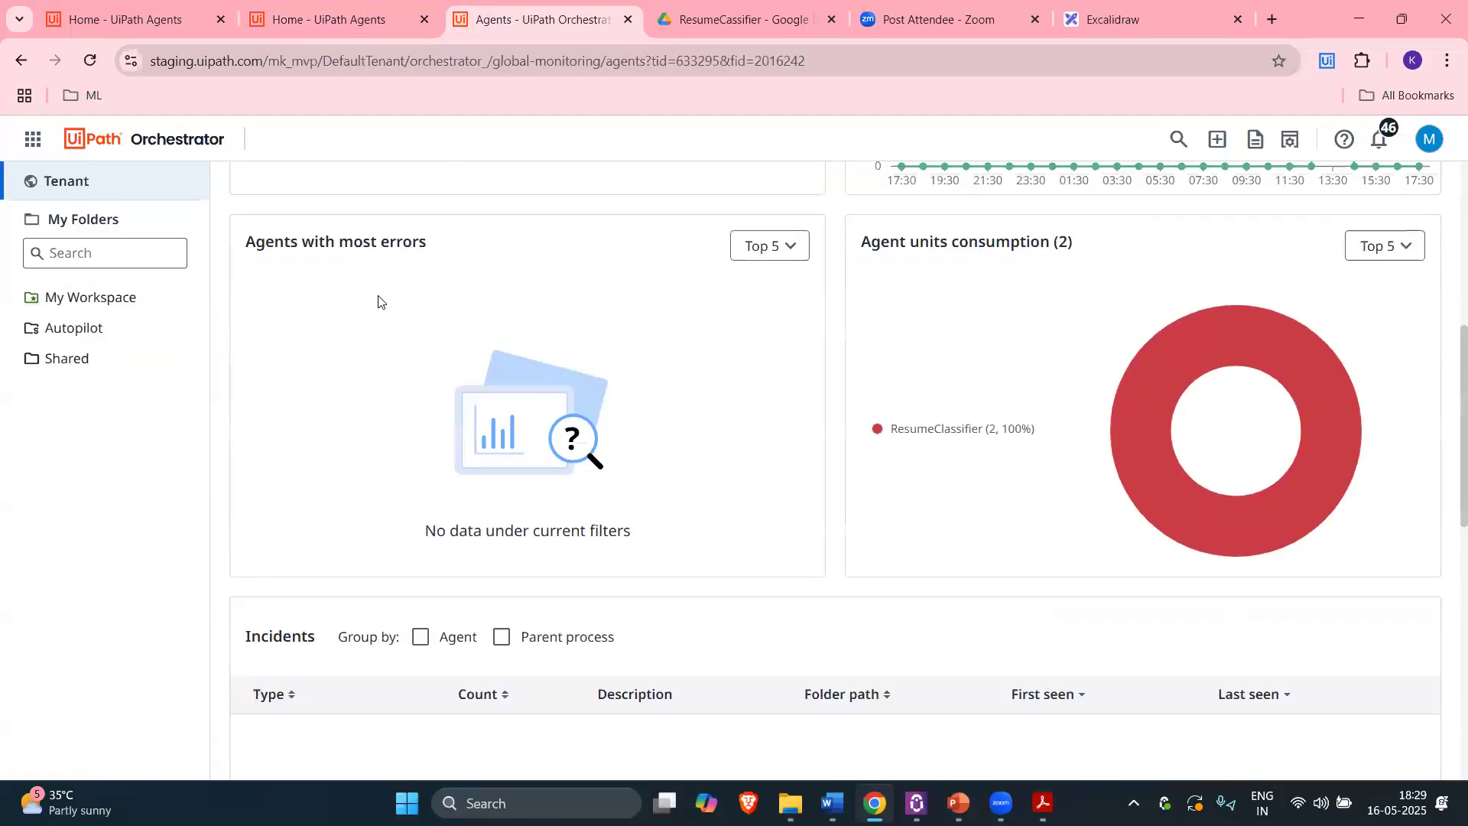
pyautogui.click(90, 59)
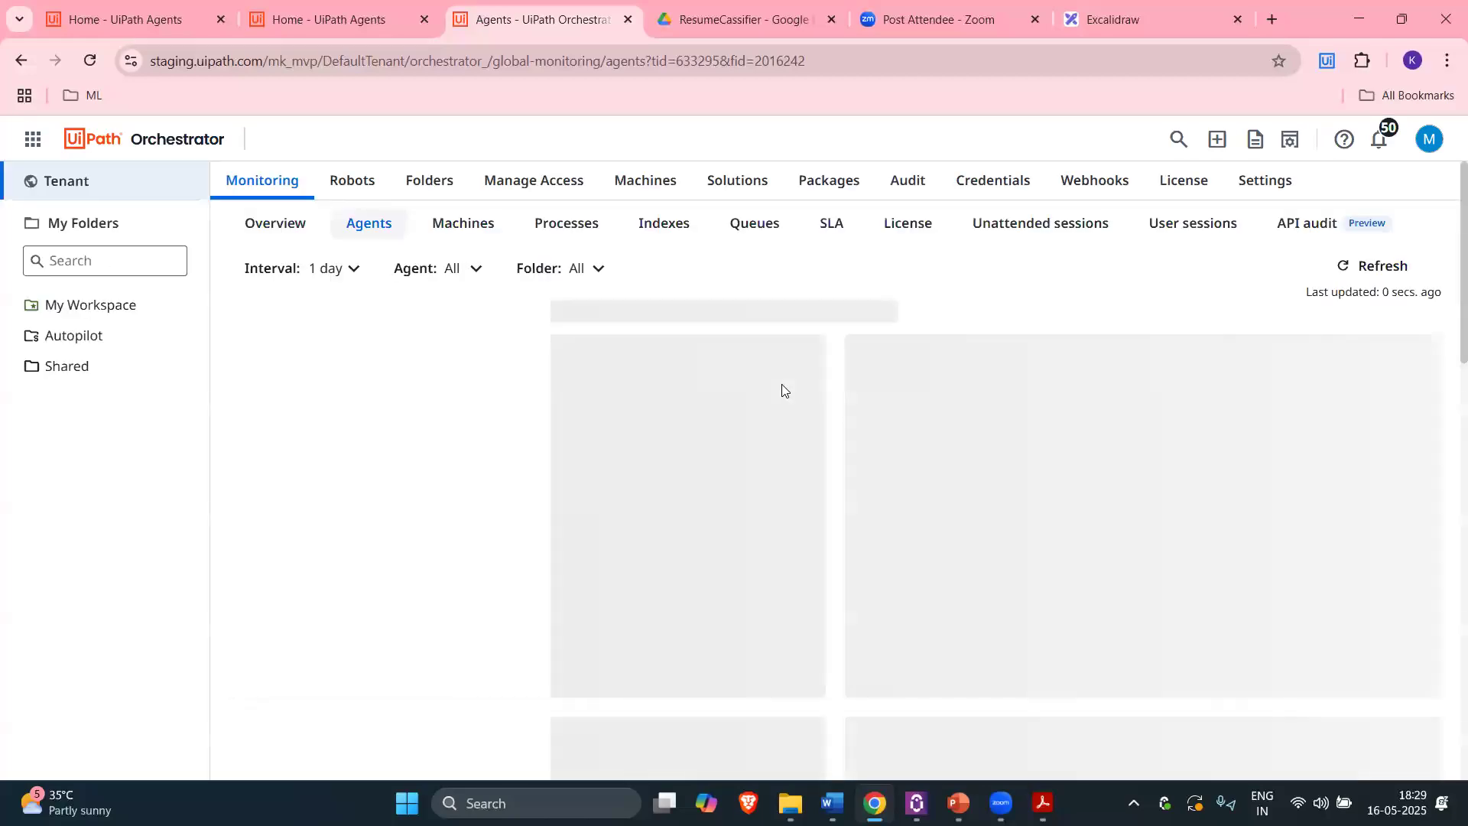
pyautogui.scroll(-15, 776, 396)
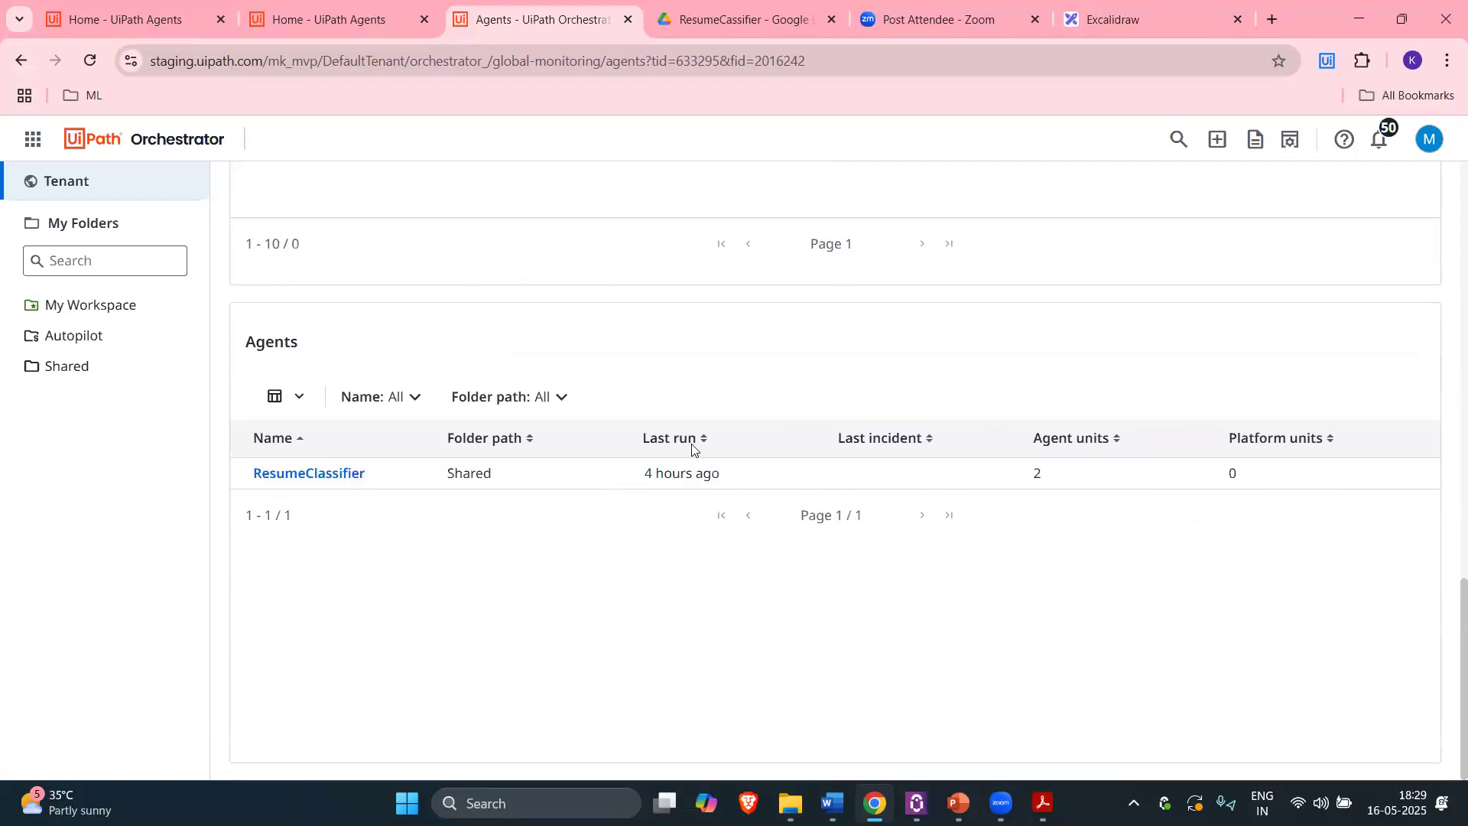
pyautogui.click(1124, 19)
pyautogui.click(1171, 410)
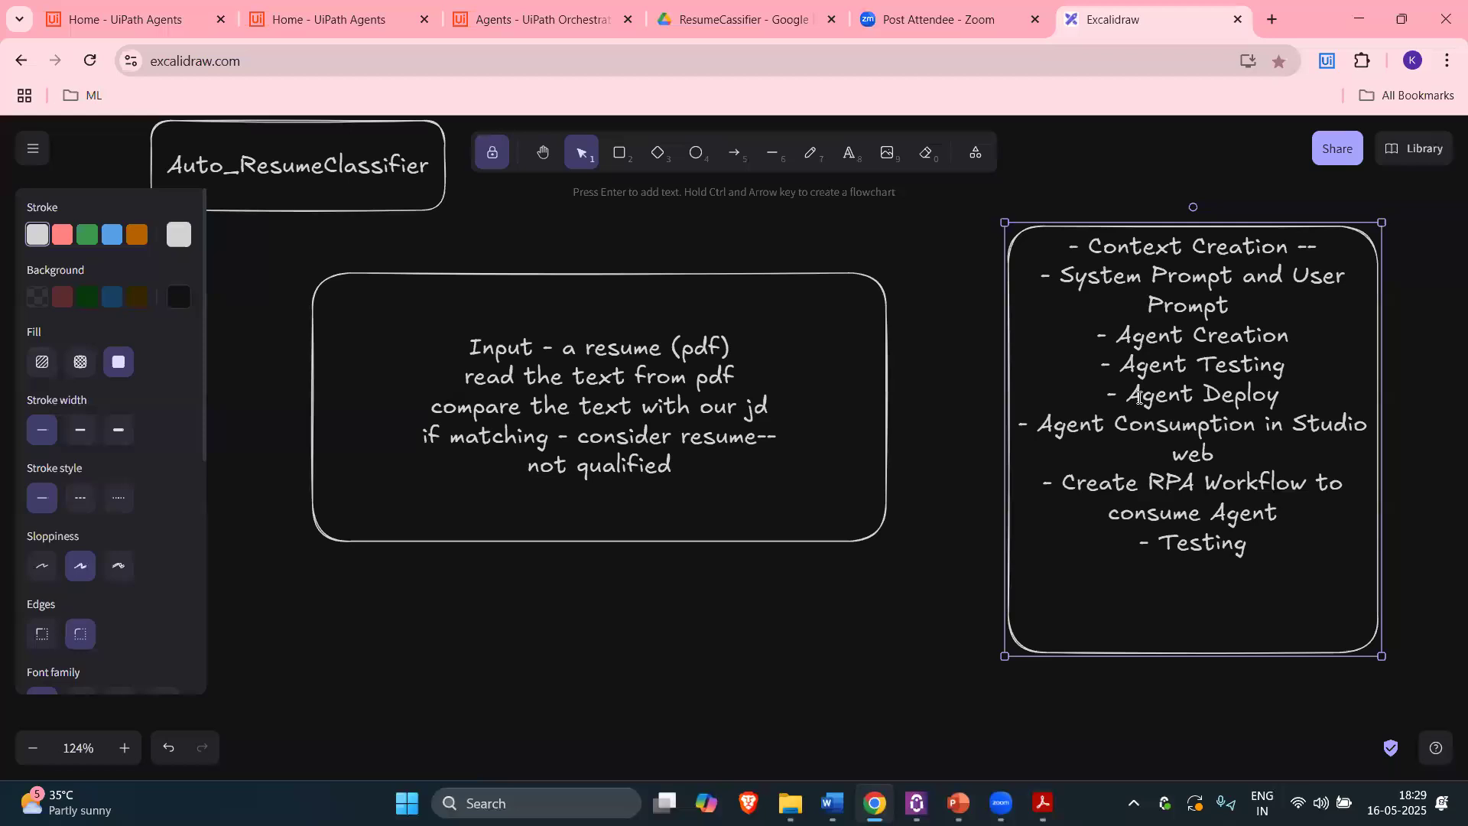
pyautogui.doubleClick(1139, 396)
pyautogui.click(1295, 394)
pyautogui.moveTo(1170, 369); pyautogui.dragTo(1072, 247)
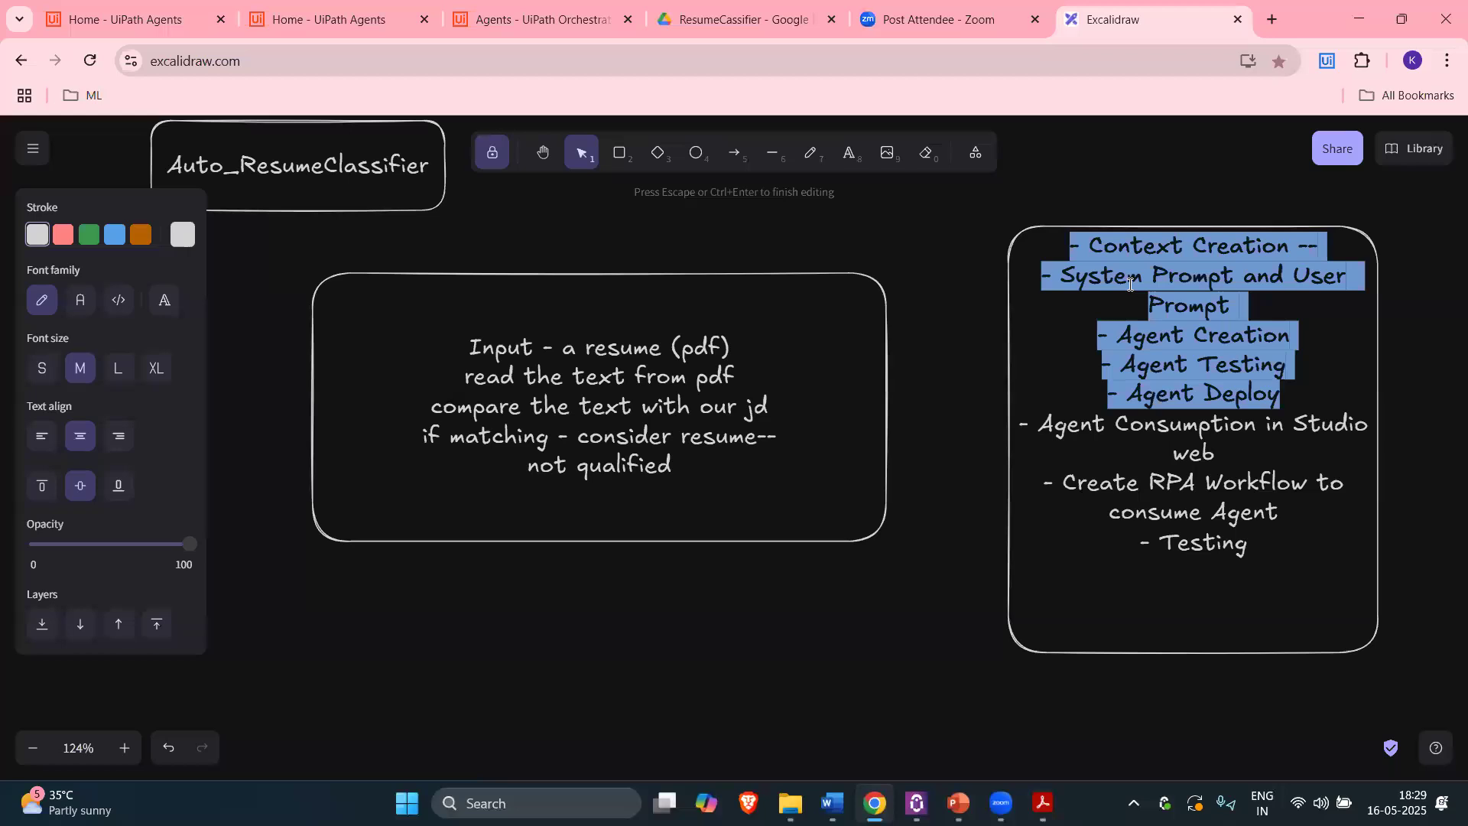
pyautogui.click(570, 16)
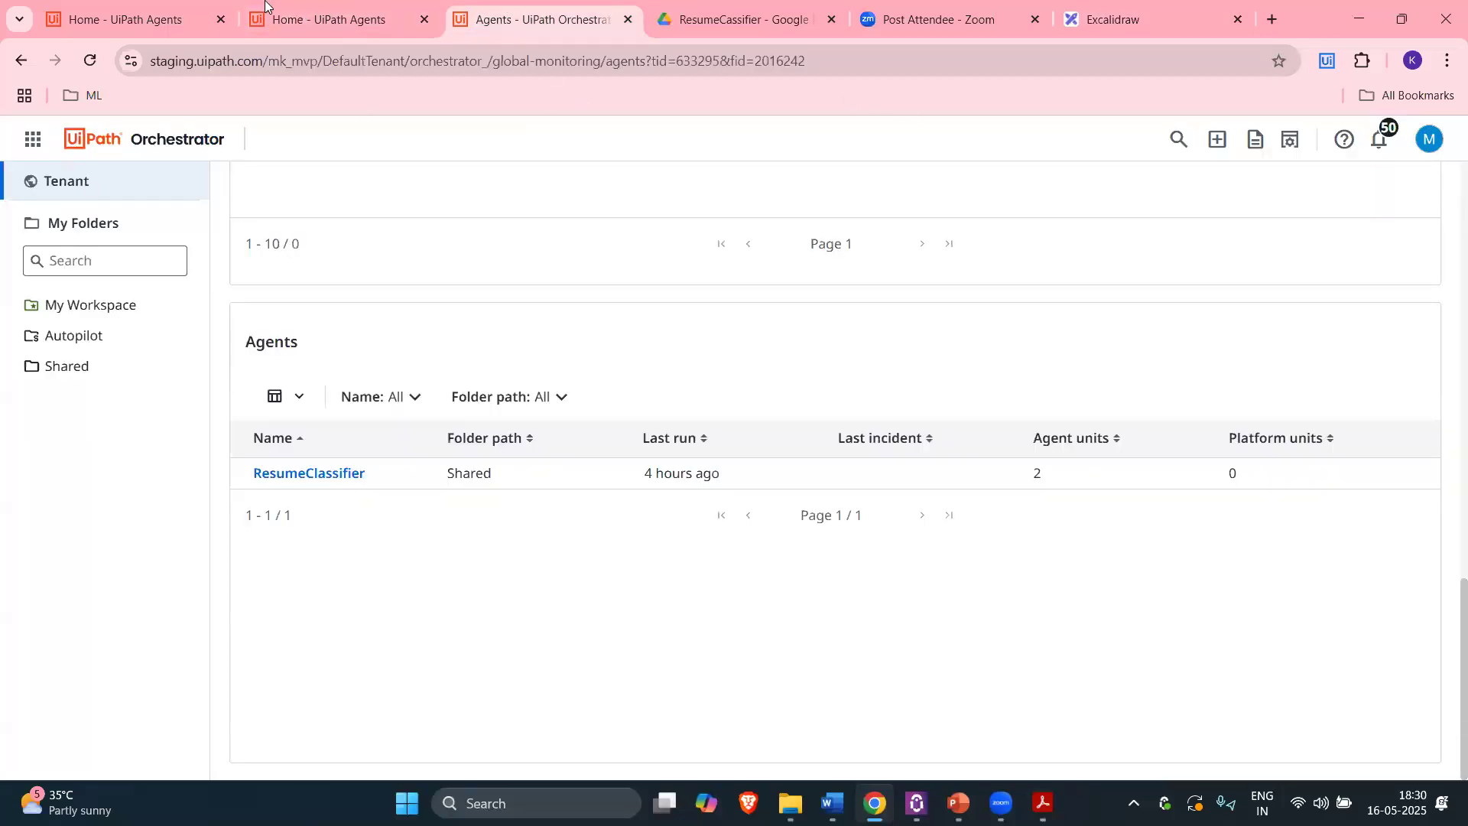
# Step: Open Studio from the Agents home app launcher and create a new RPA Workflow project
pyautogui.click(331, 12)
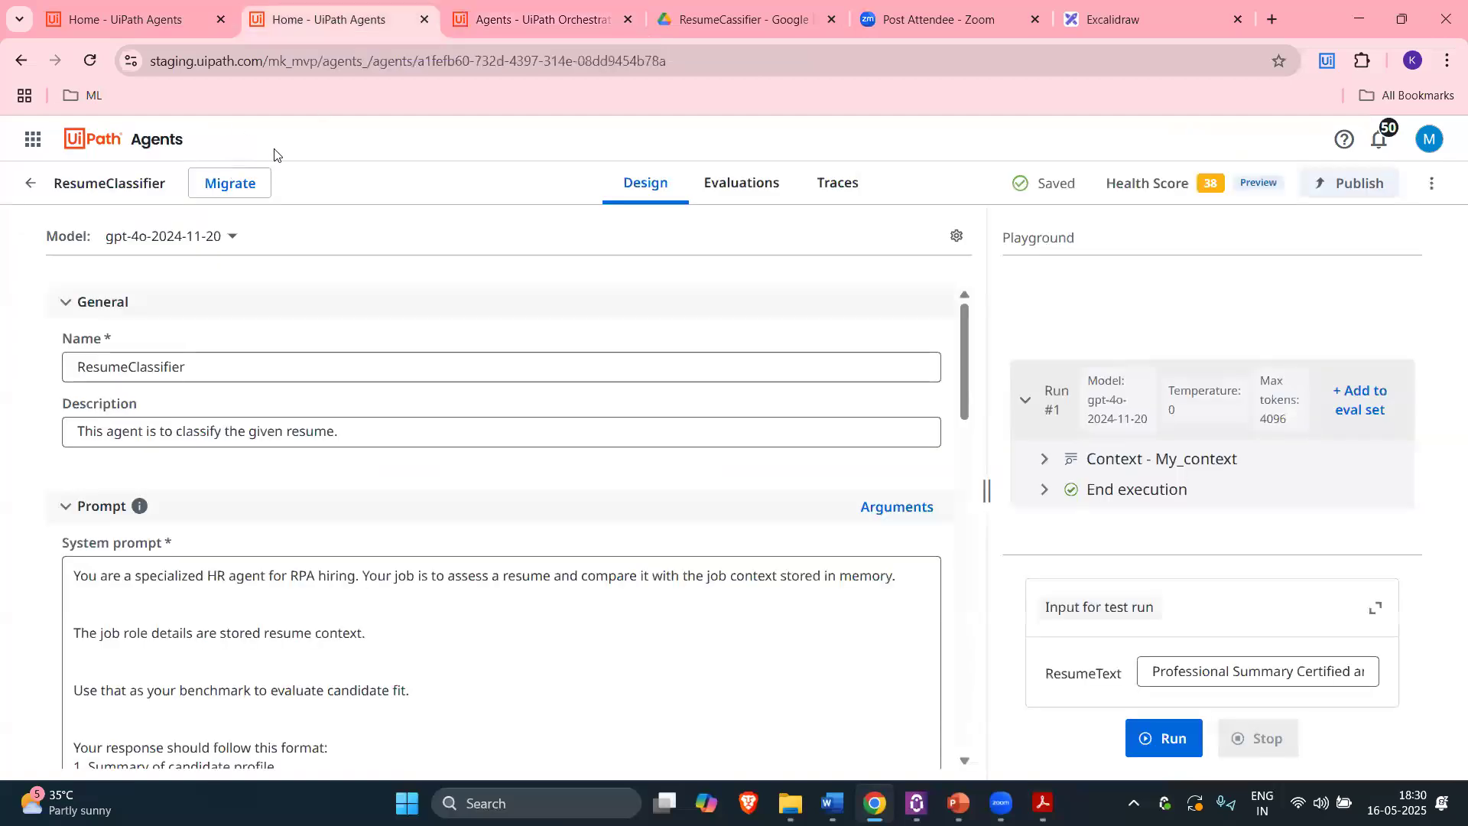
pyautogui.click(27, 189)
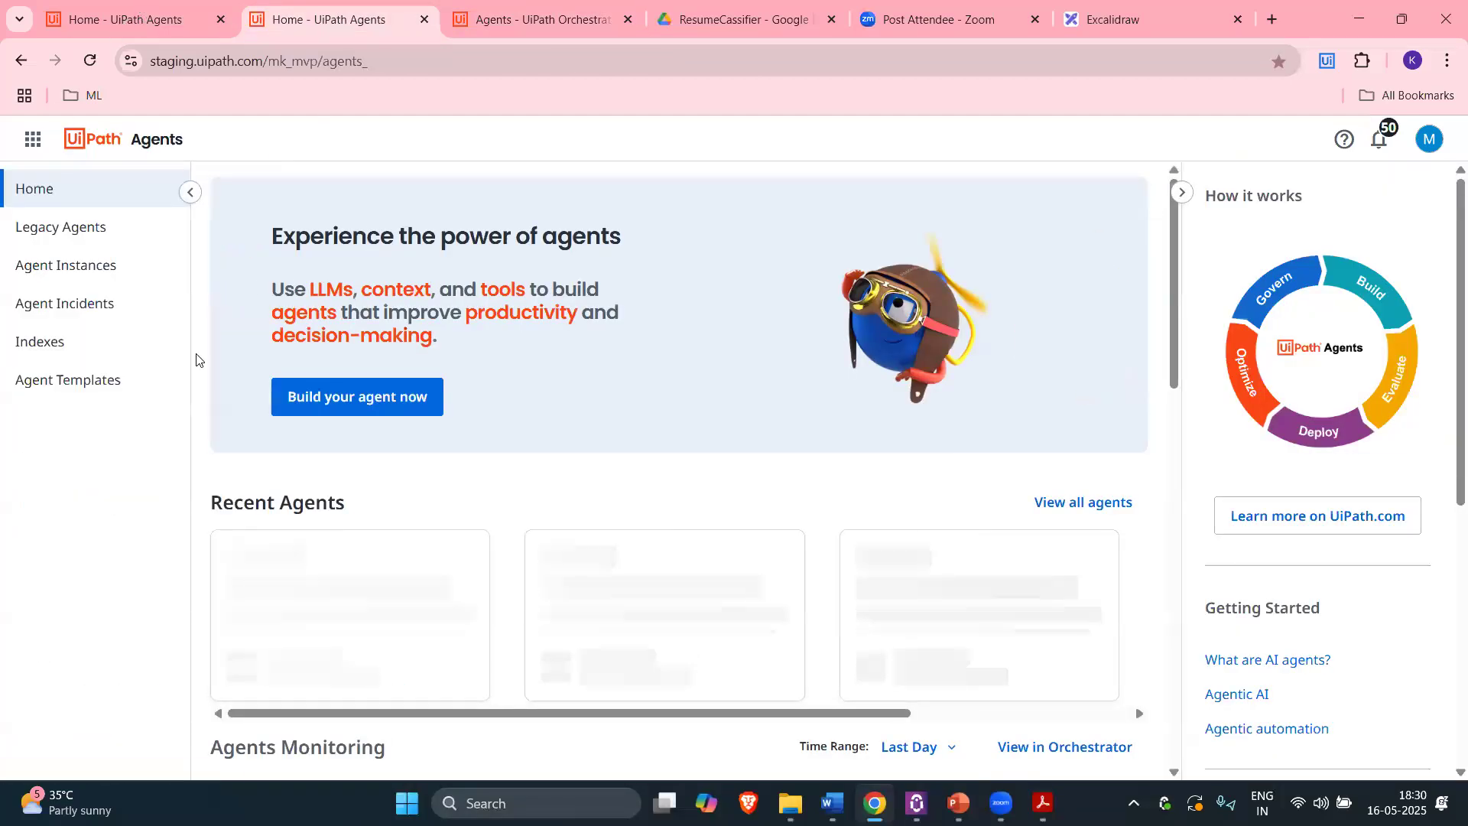
pyautogui.click(107, 20)
pyautogui.click(33, 144)
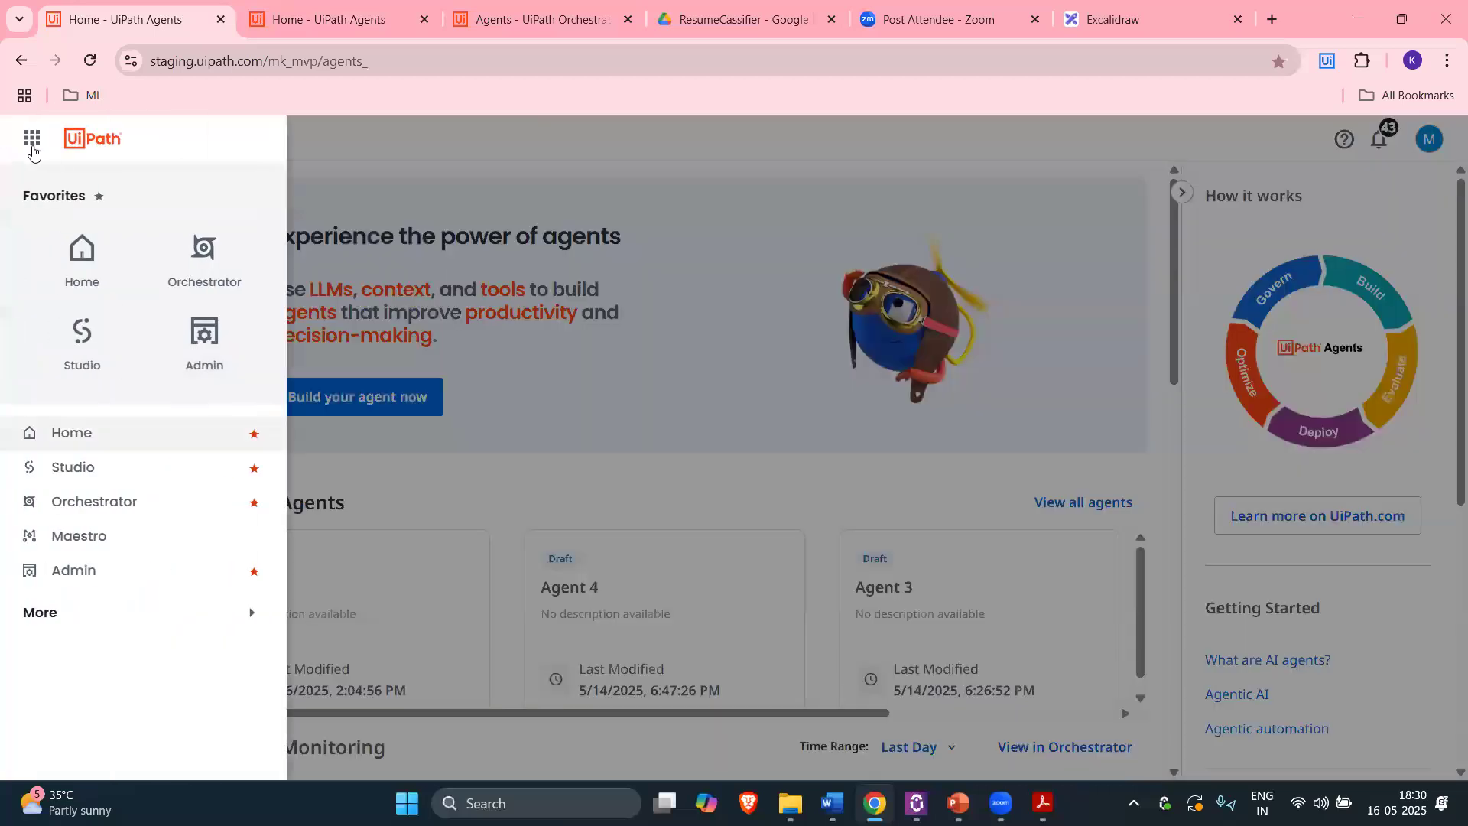
pyautogui.click(74, 339)
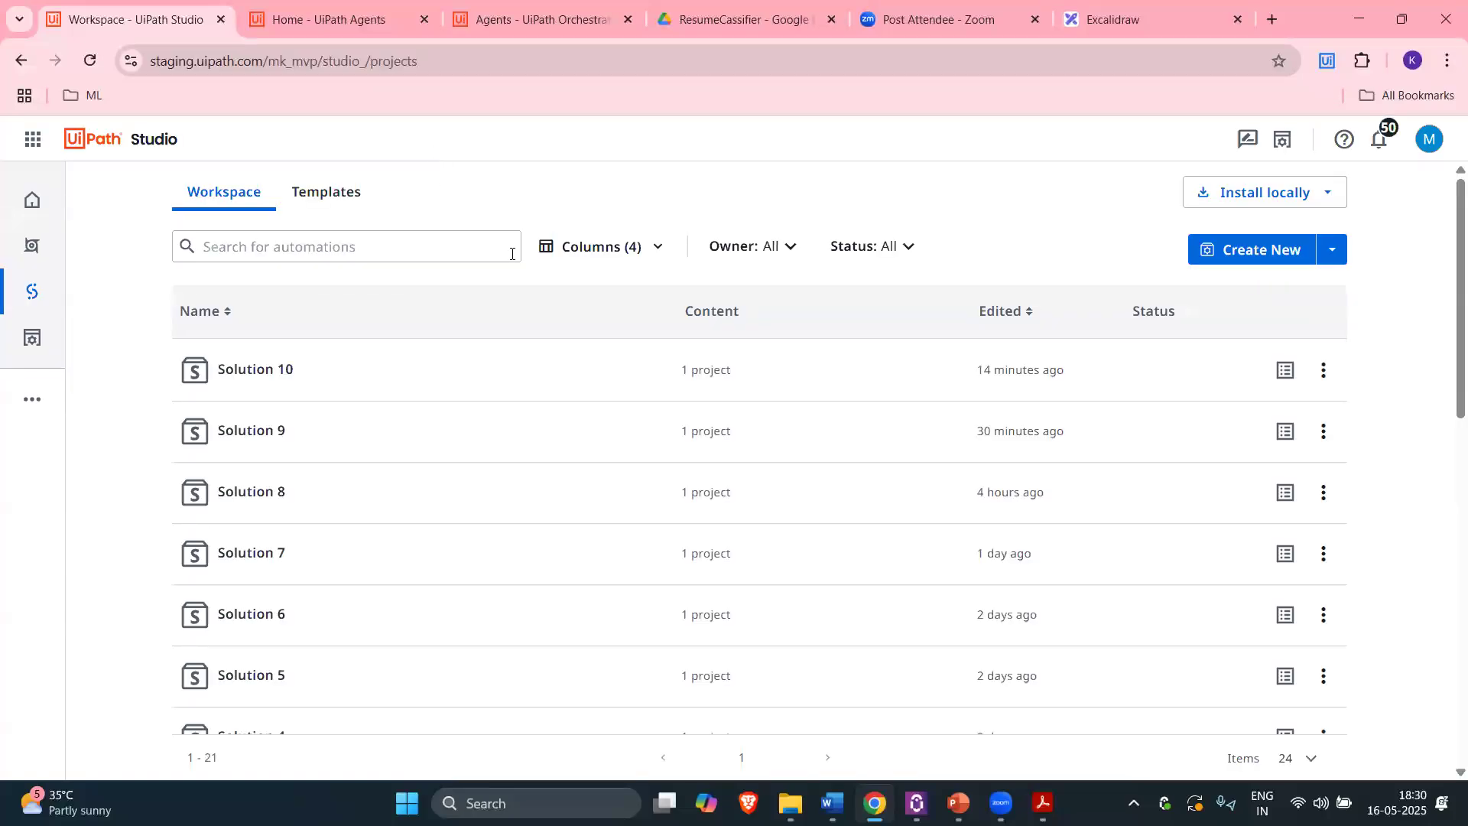
pyautogui.click(1331, 249)
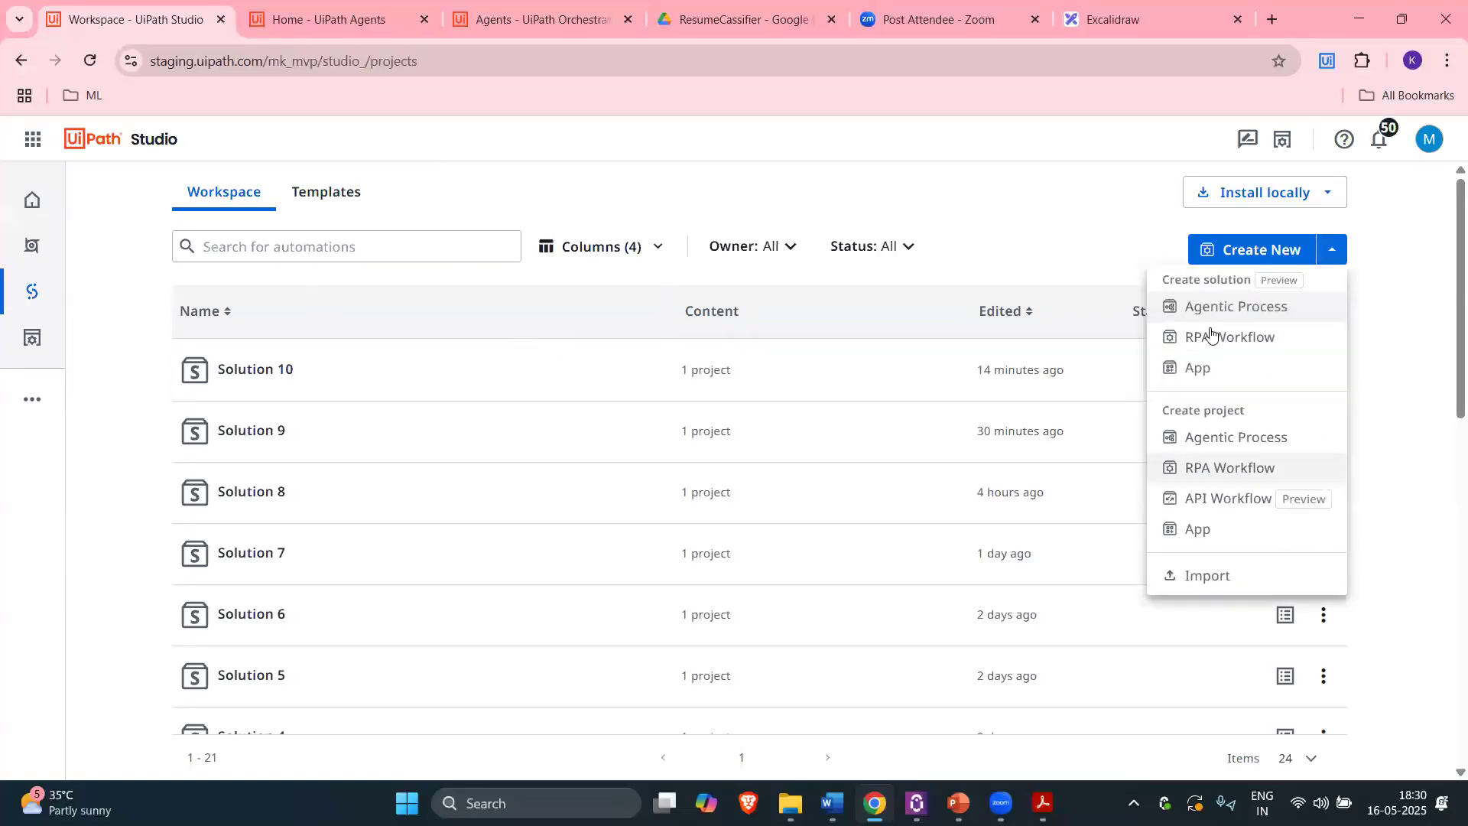
pyautogui.click(1198, 467)
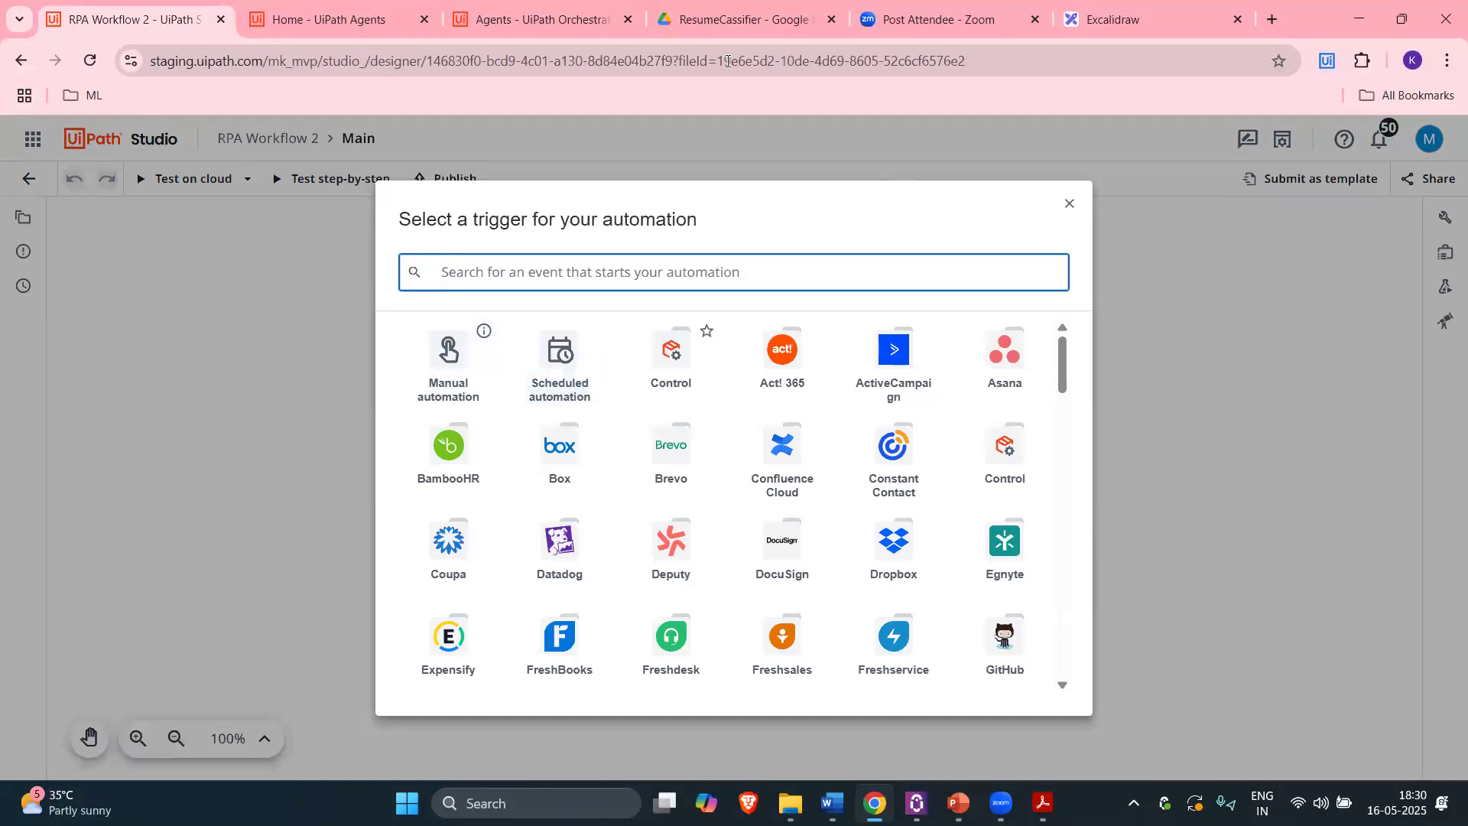
# Step: Clear the 'drive' trigger search and give RPA Workflow 2 a Manual Trigger
pyautogui.click(722, 13)
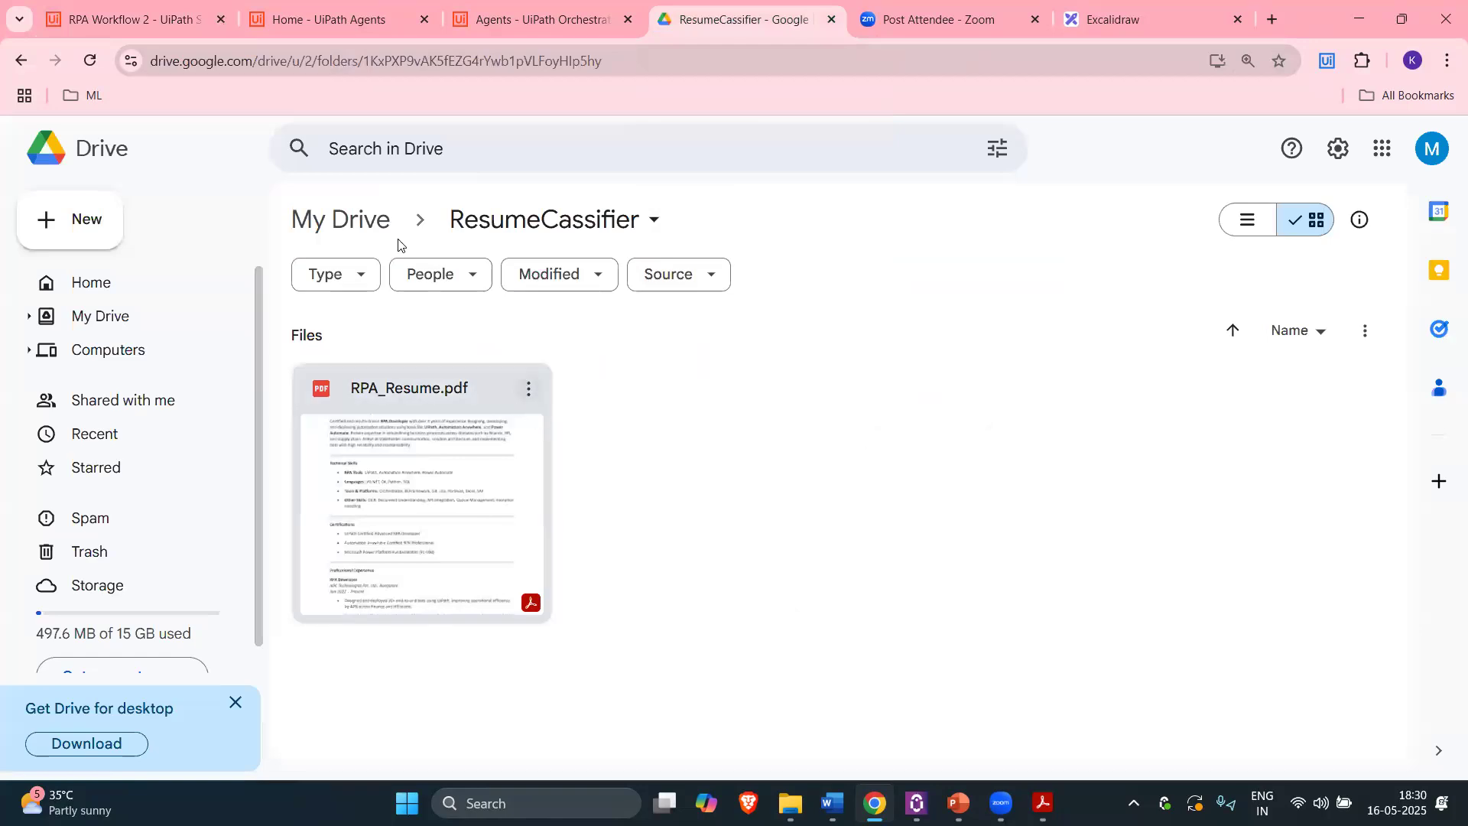
pyautogui.click(148, 24)
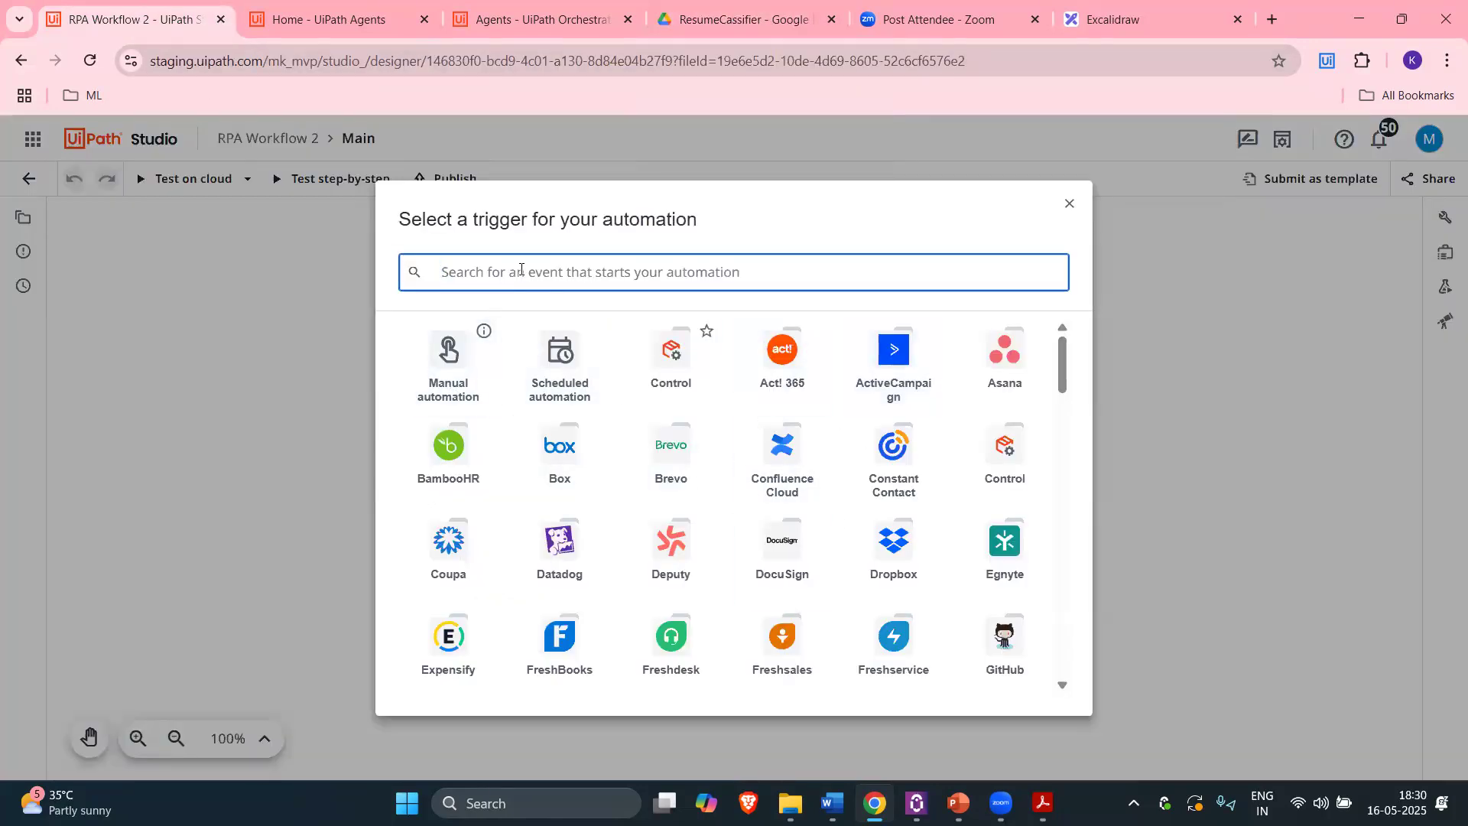
pyautogui.write('drive')
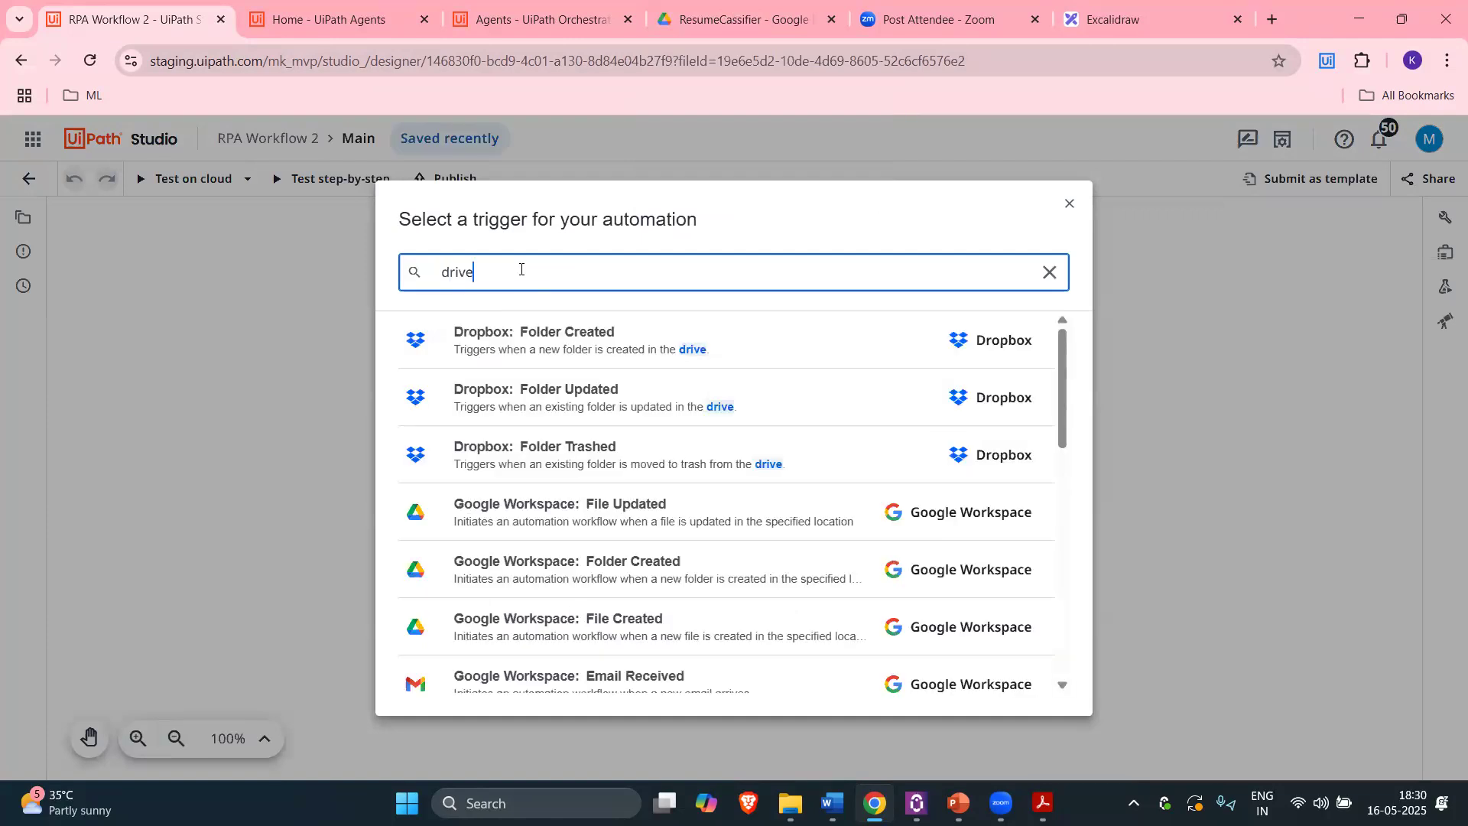
pyautogui.scroll(-1, 588, 435)
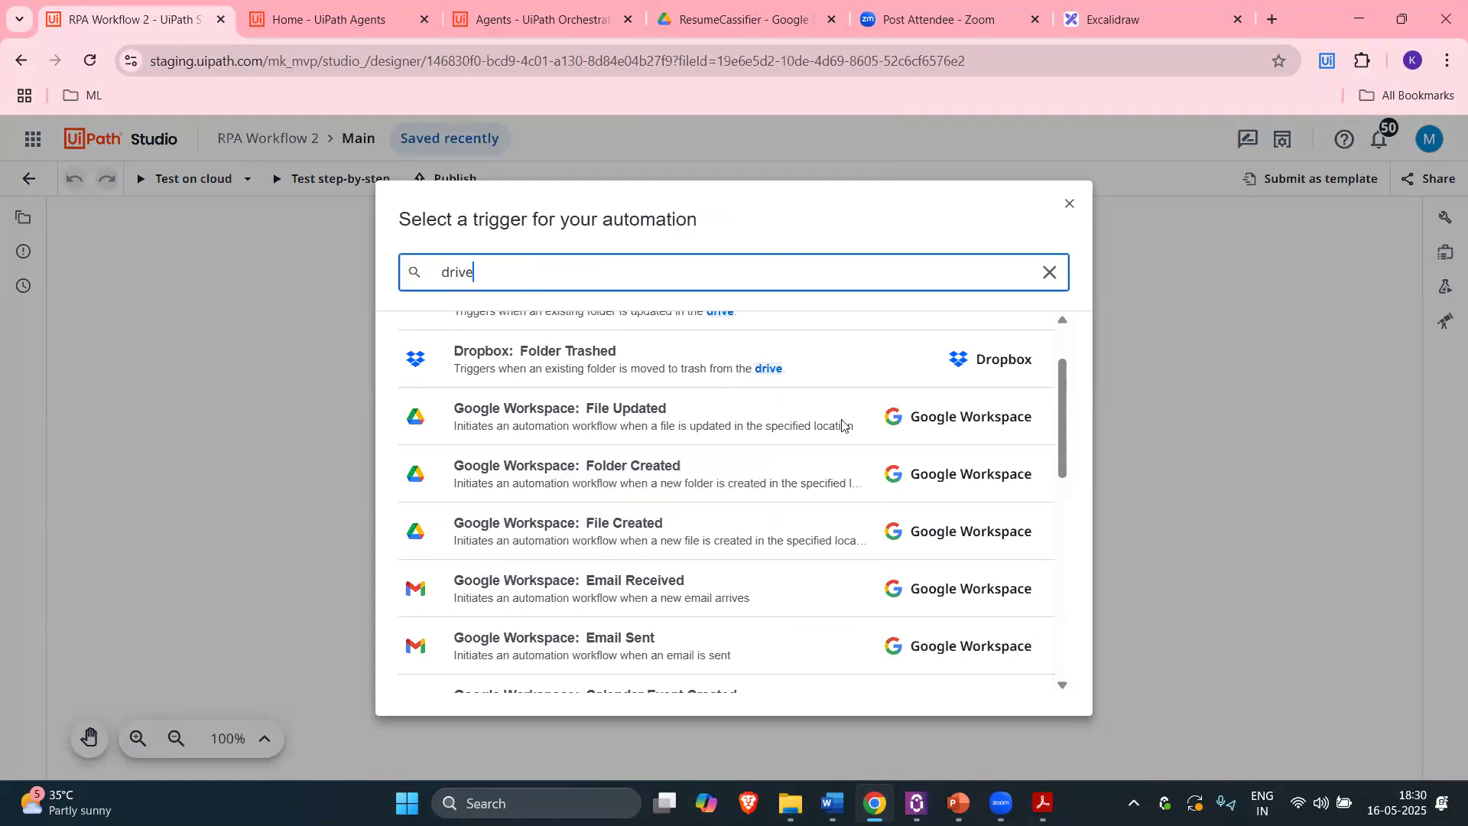
pyautogui.hotkey('ctrl', '4')
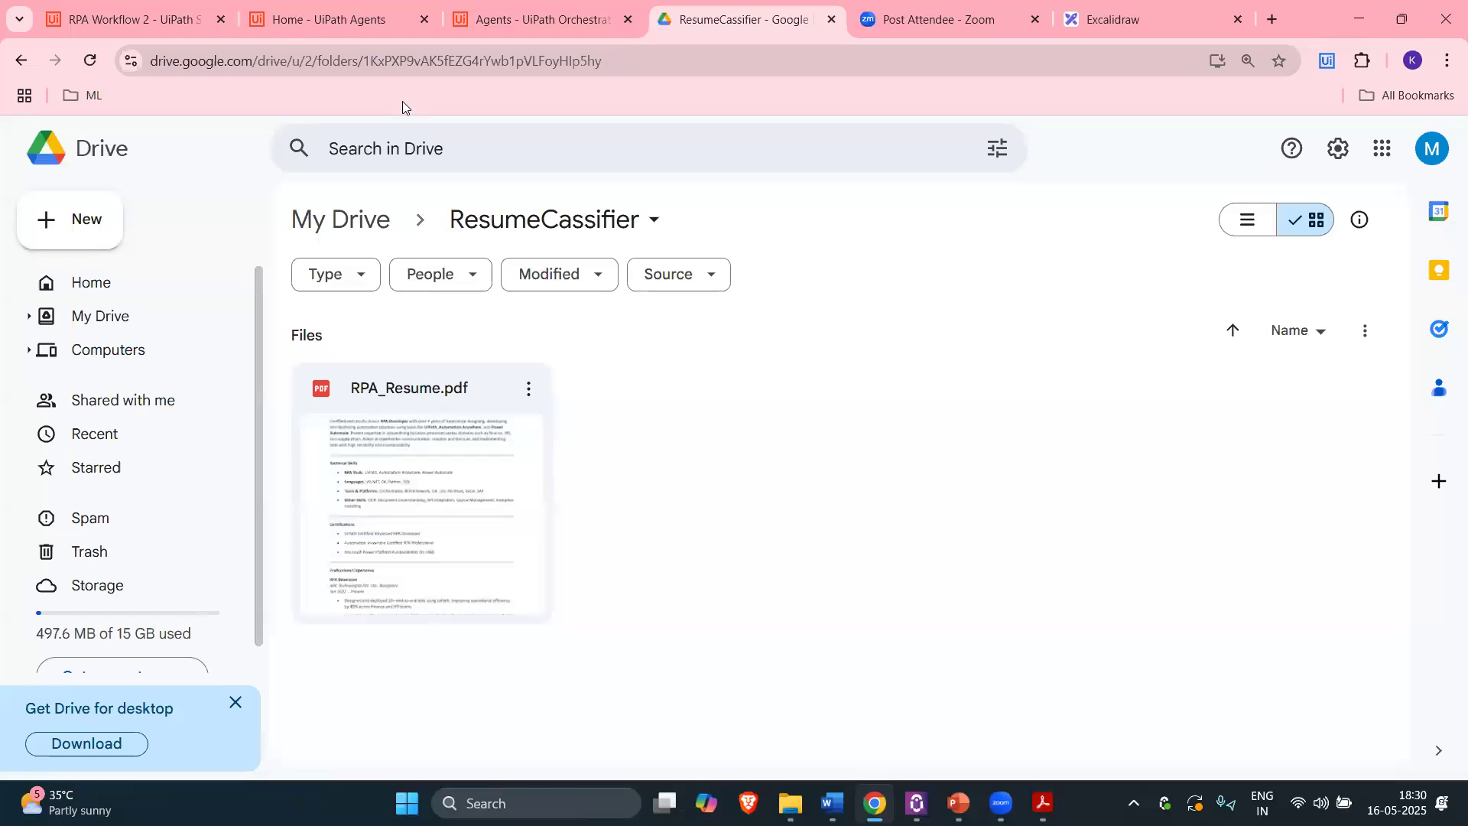
pyautogui.click(127, 19)
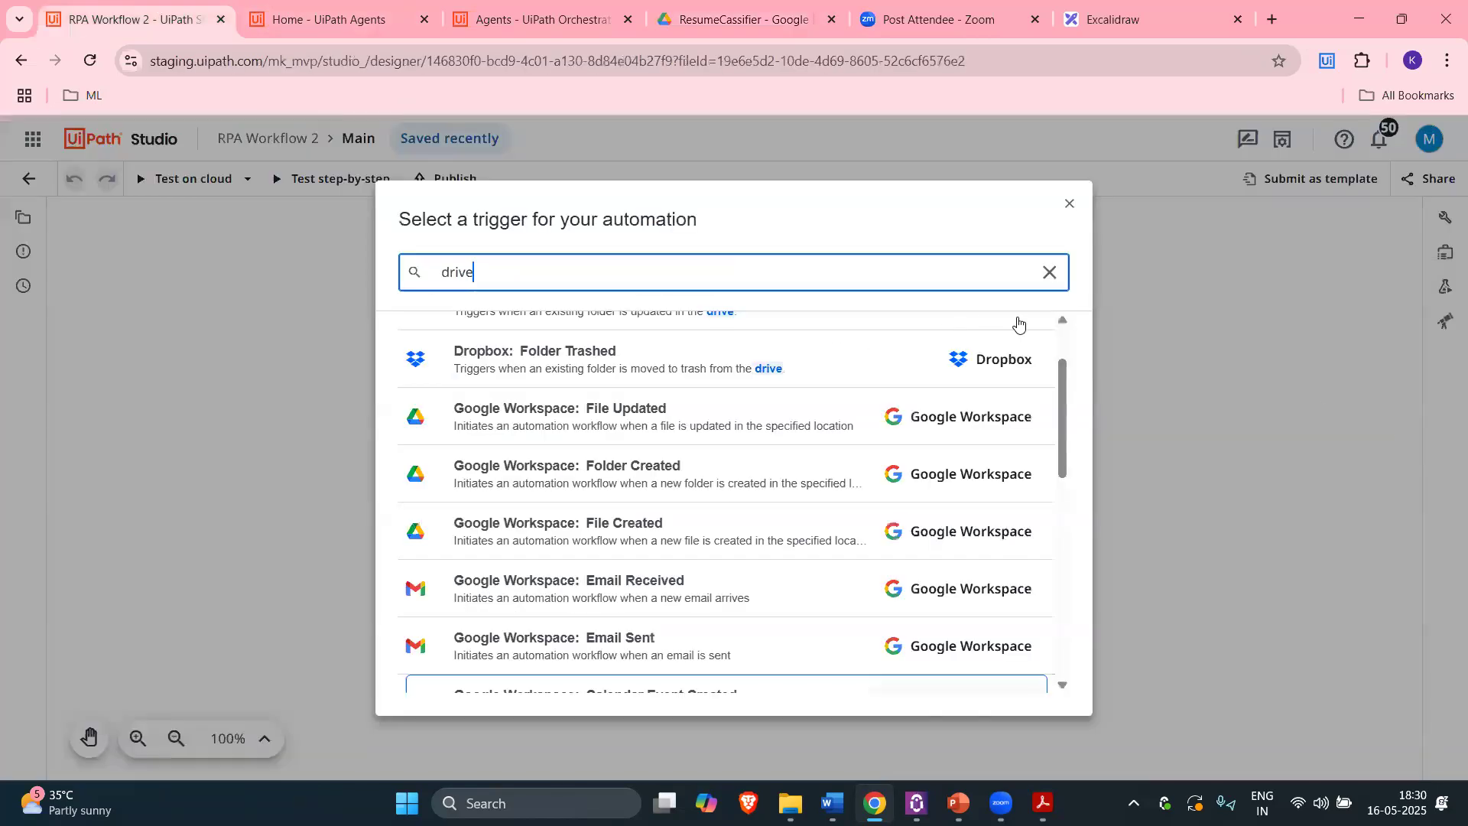
pyautogui.scroll(2, 1018, 325)
pyautogui.click(1049, 272)
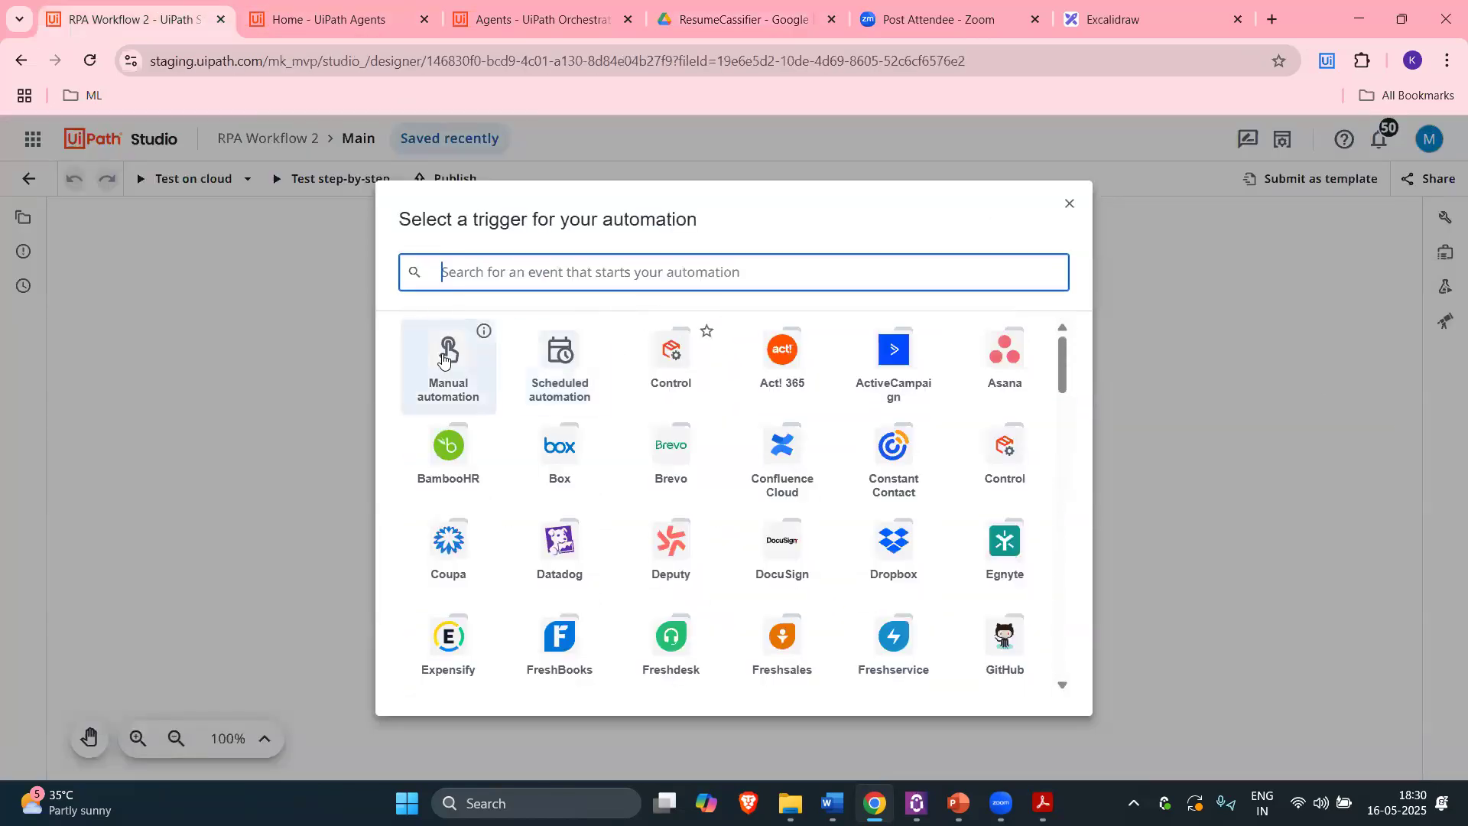
pyautogui.click(461, 383)
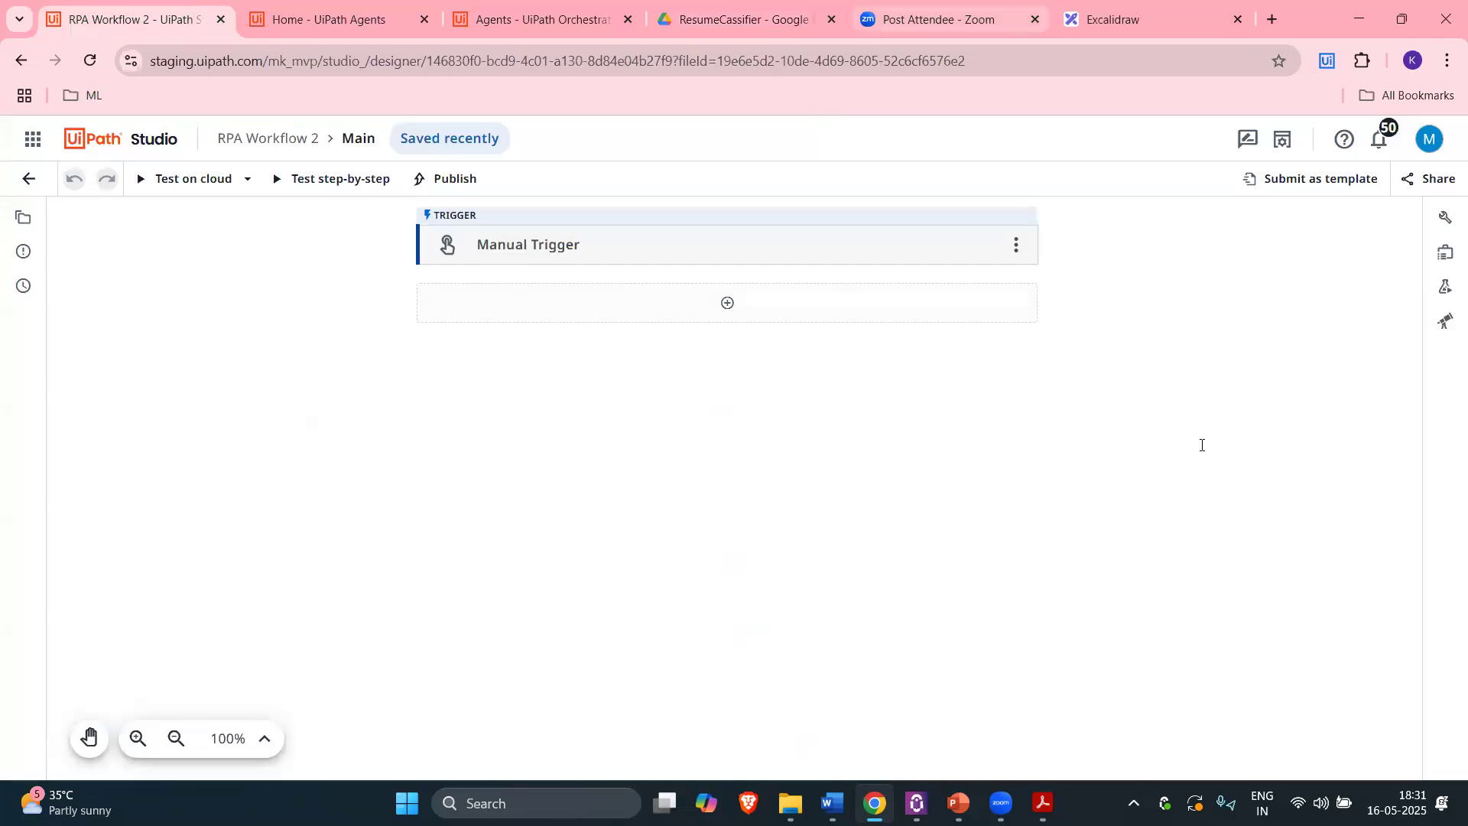
pyautogui.click(1124, 20)
pyautogui.click(1203, 445)
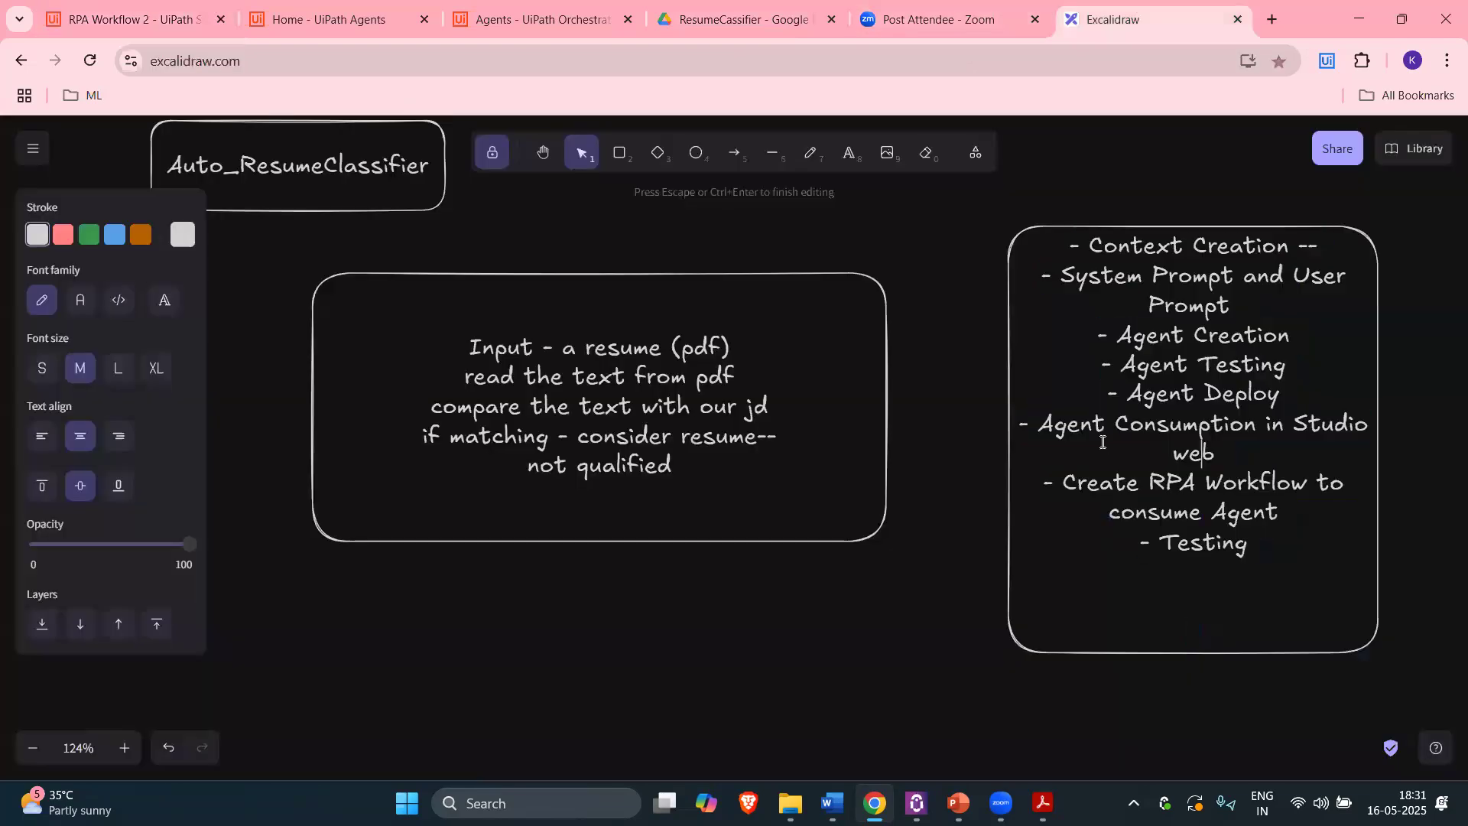
# Step: Pan to empty space and draw a large rectangle below the plan notes
pyautogui.click(541, 155)
pyautogui.moveTo(948, 504); pyautogui.dragTo(1000, 407)
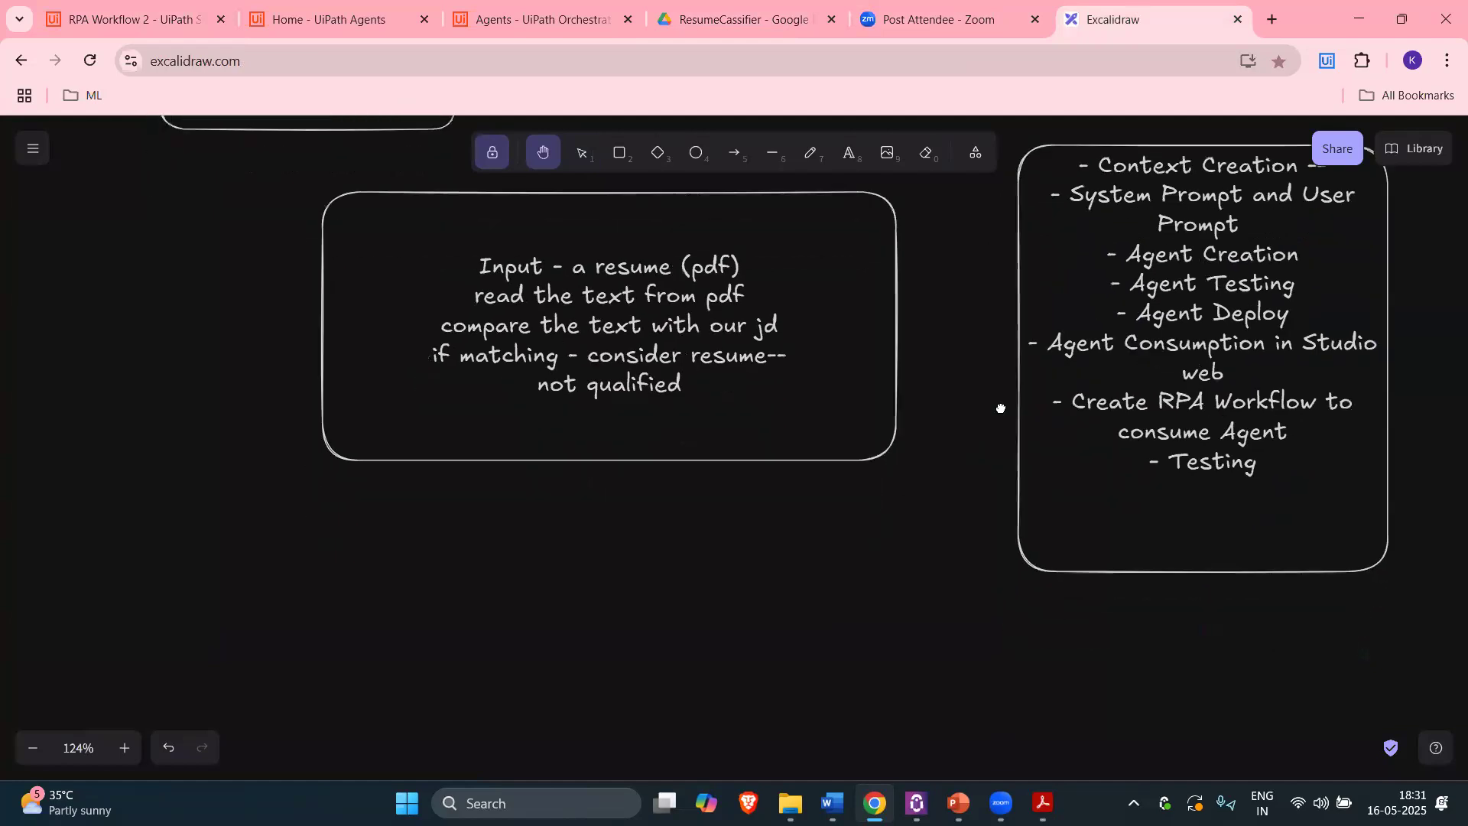
pyautogui.scroll(-5, 972, 318)
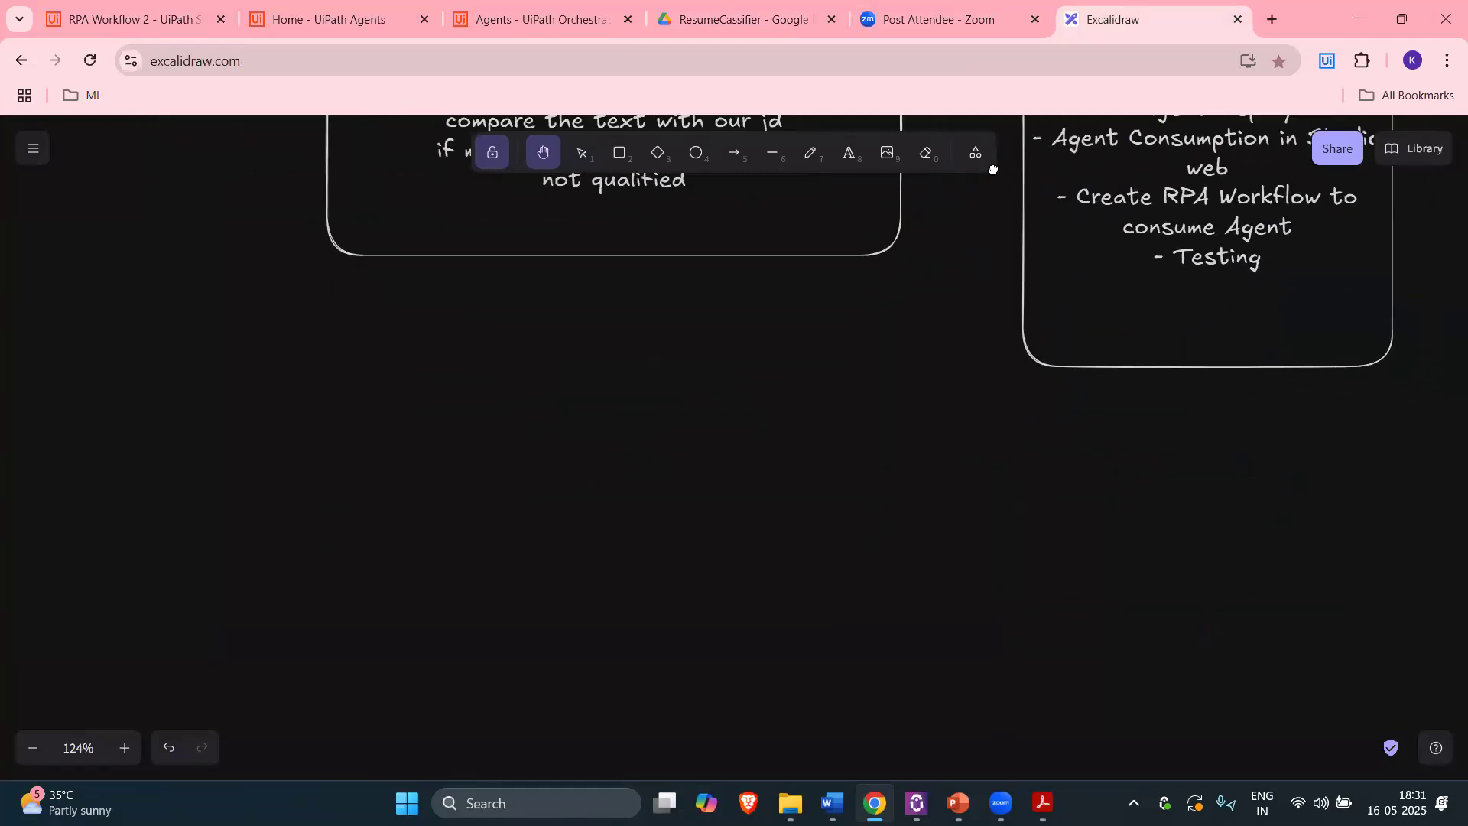
pyautogui.scroll(-1, 1056, 313)
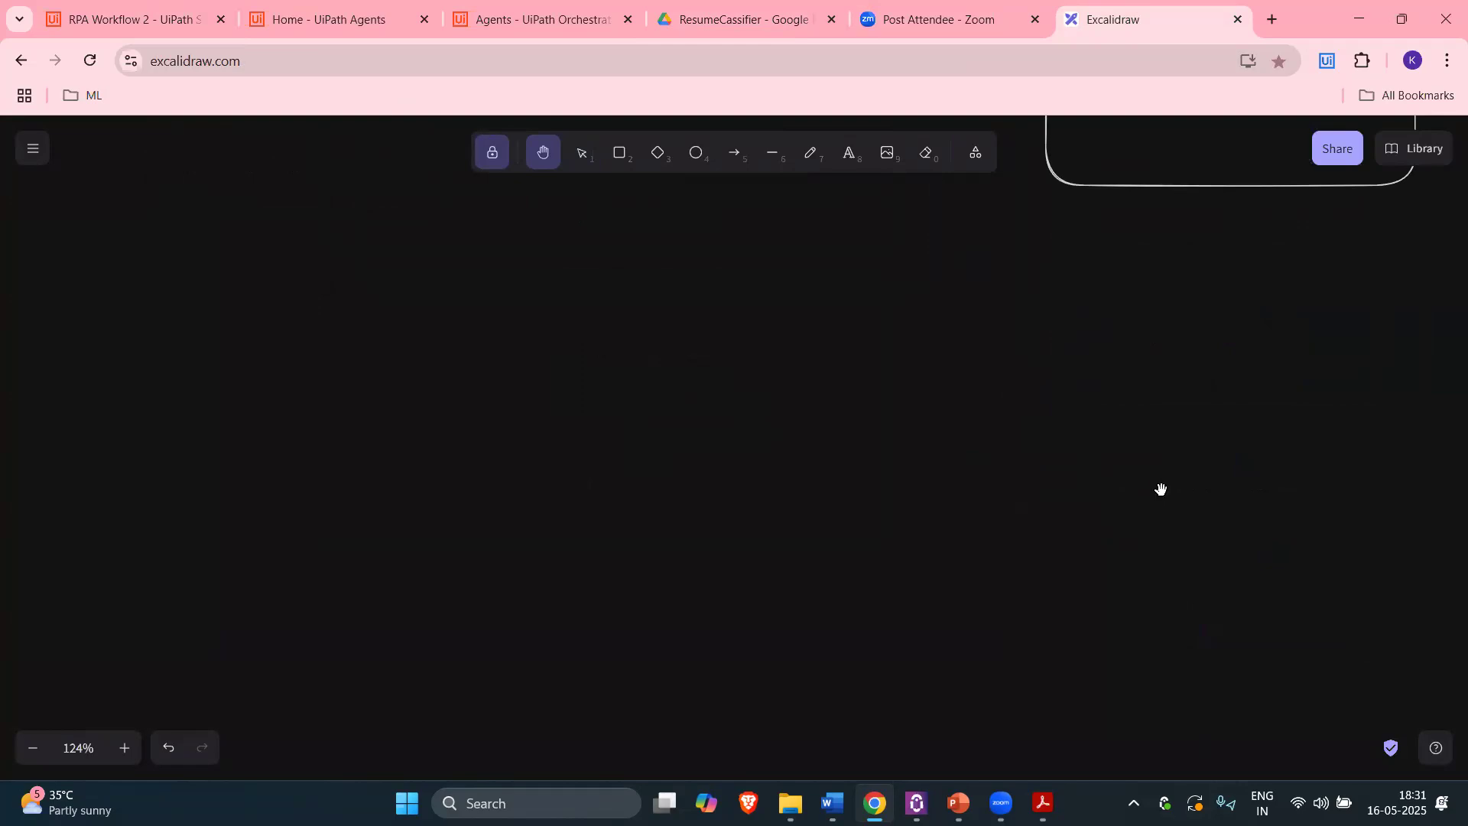
pyautogui.scroll(1, 1068, 413)
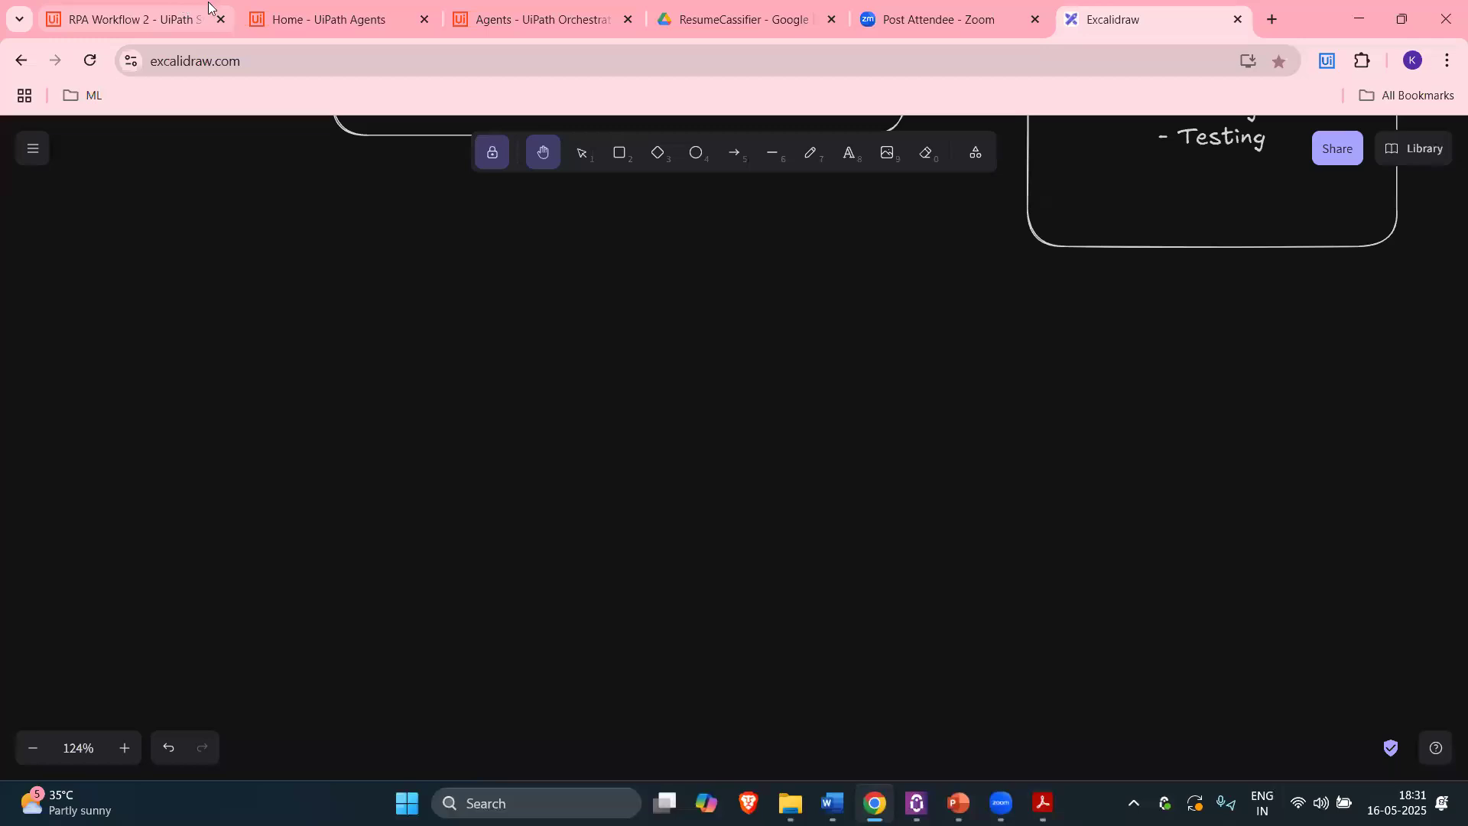
pyautogui.click(620, 155)
pyautogui.moveTo(544, 275); pyautogui.dragTo(1148, 536)
# Step: Label the new box 'Studio Web - RPA Workflow'
pyautogui.click(582, 153)
pyautogui.click(706, 284)
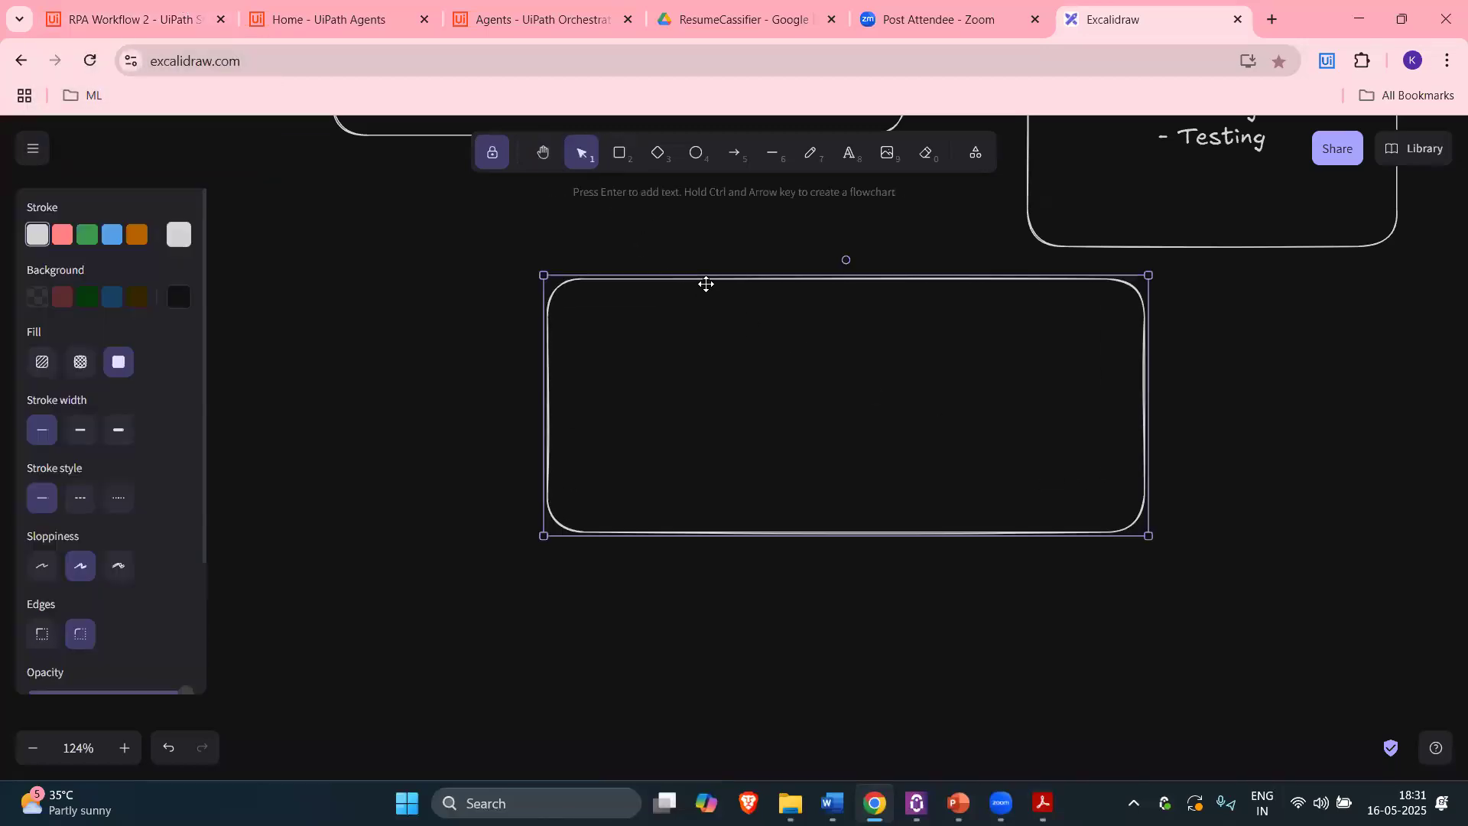
pyautogui.doubleClick(869, 295)
pyautogui.write('Dtu')
pyautogui.press('BackSpace')
pyautogui.press('BackSpace')
pyautogui.press('BackSpace')
pyautogui.write('Stdu')
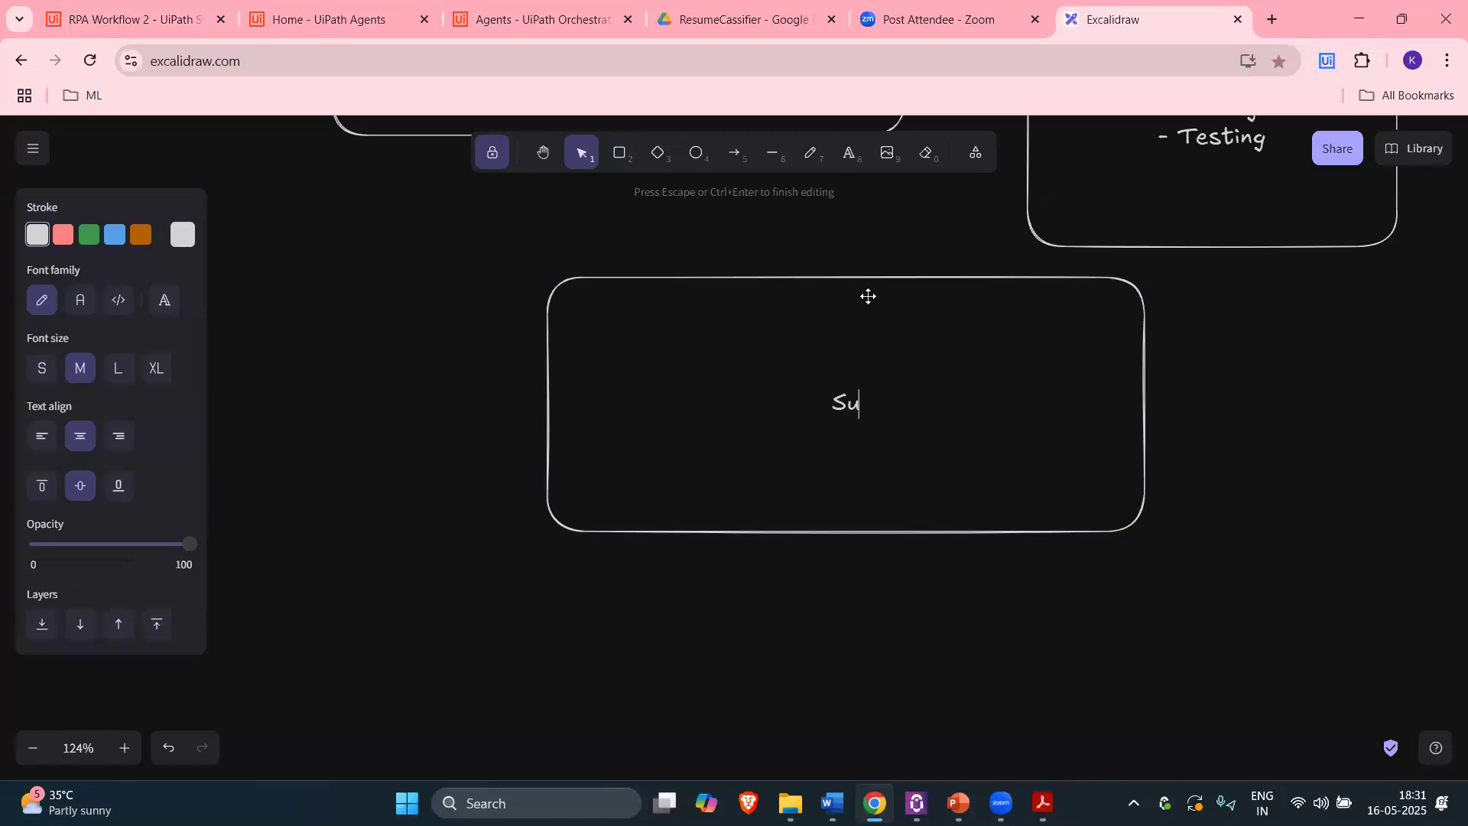
pyautogui.press('BackSpace')
pyautogui.press('BackSpace')
pyautogui.write('udio Web -')
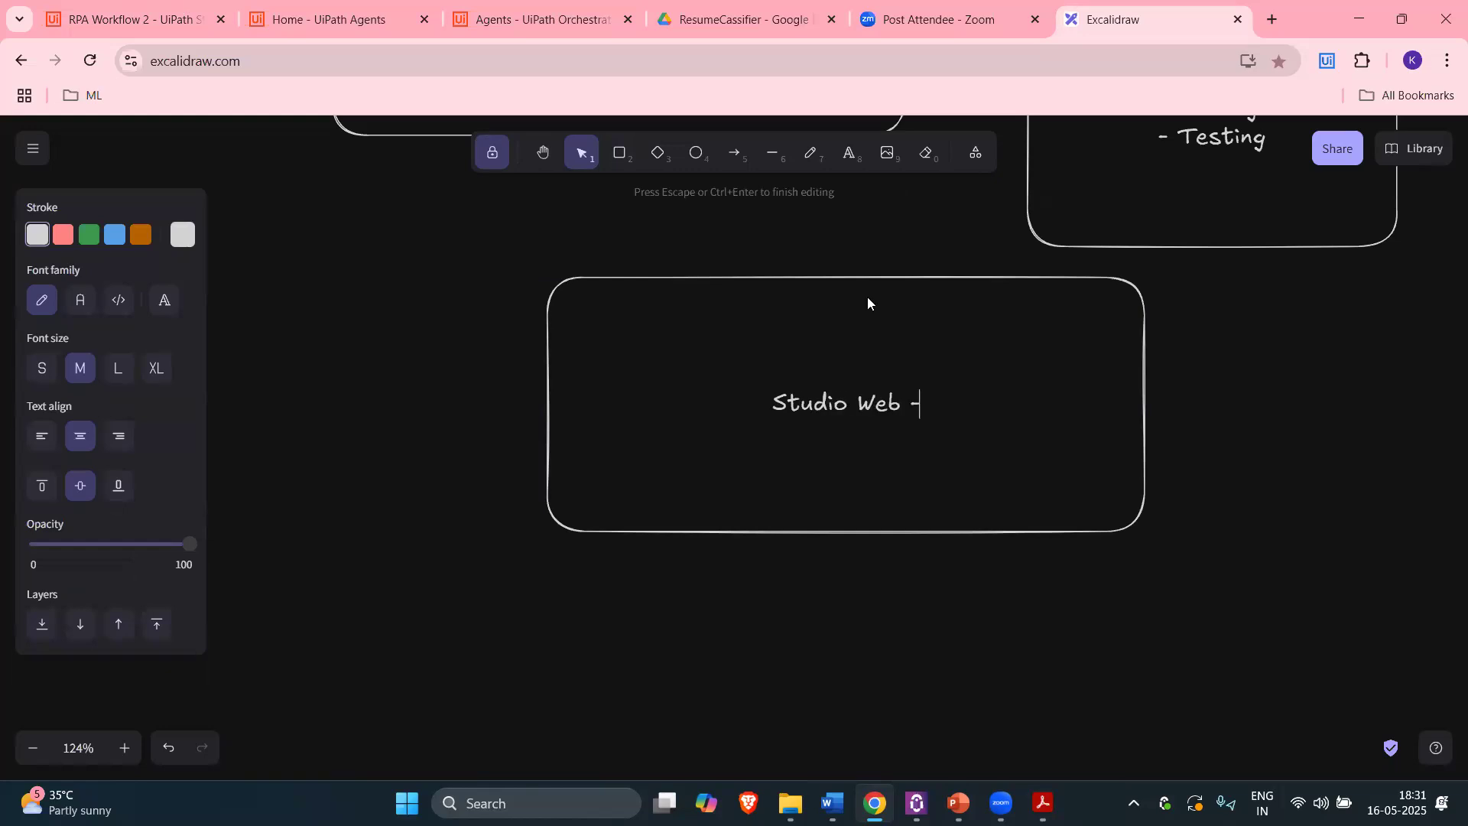
pyautogui.write(' RPA Workflo')
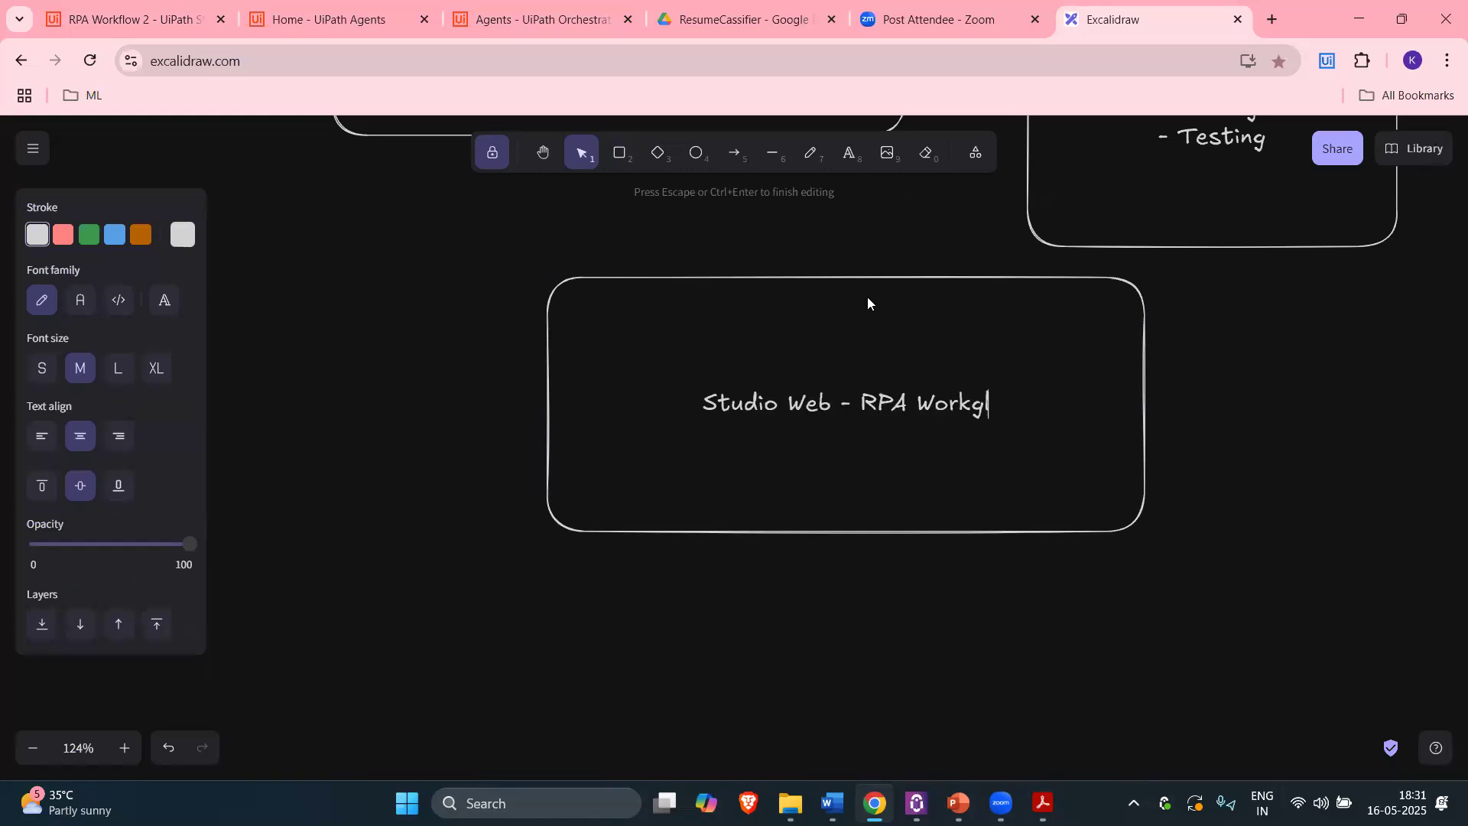
pyautogui.press('BackSpace')
pyautogui.write('low')
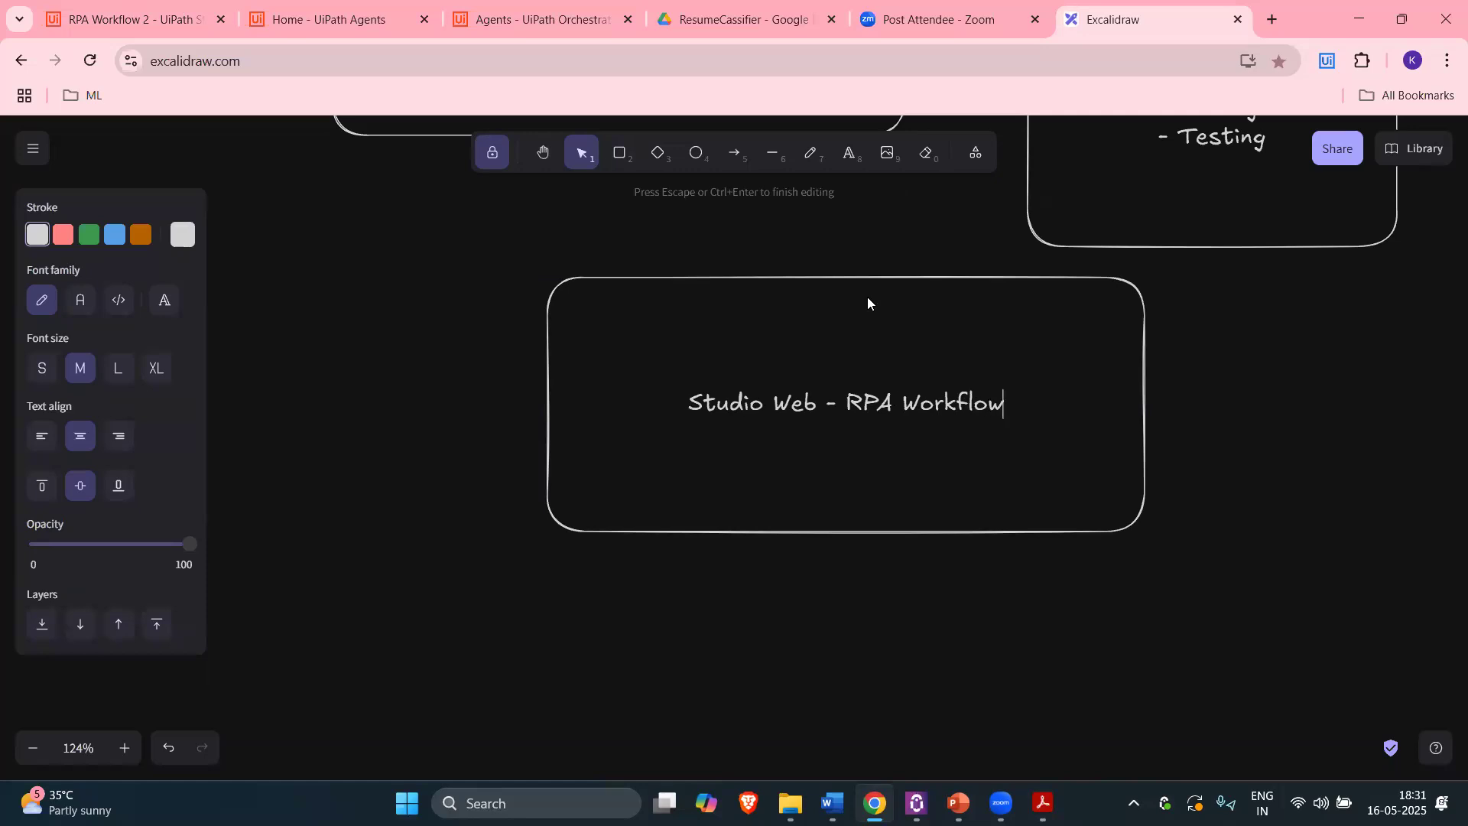
pyautogui.press('Return')
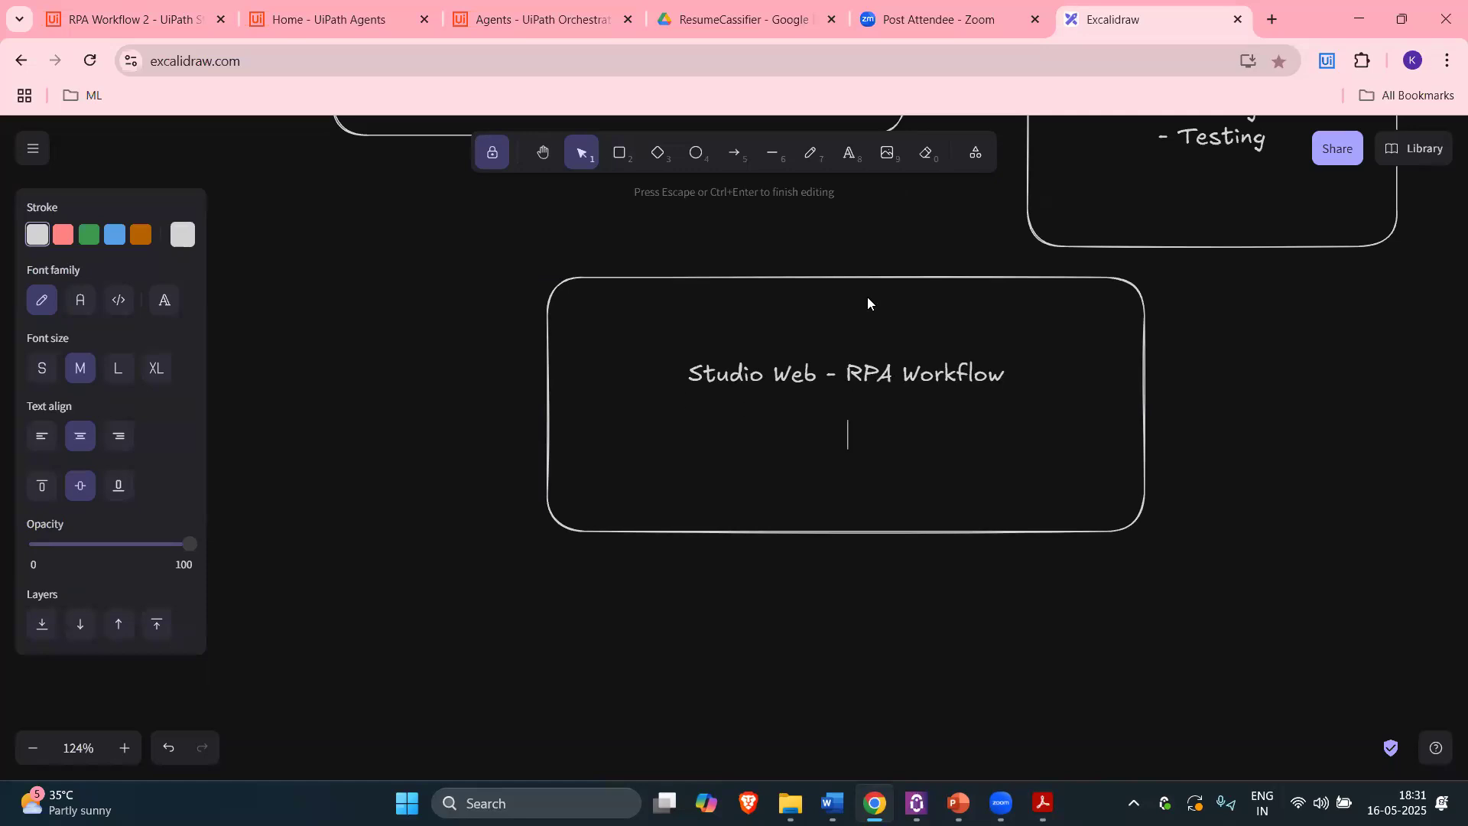
# Step: Add the line 'Place resume in google drive folder' under the box title
pyautogui.click(724, 34)
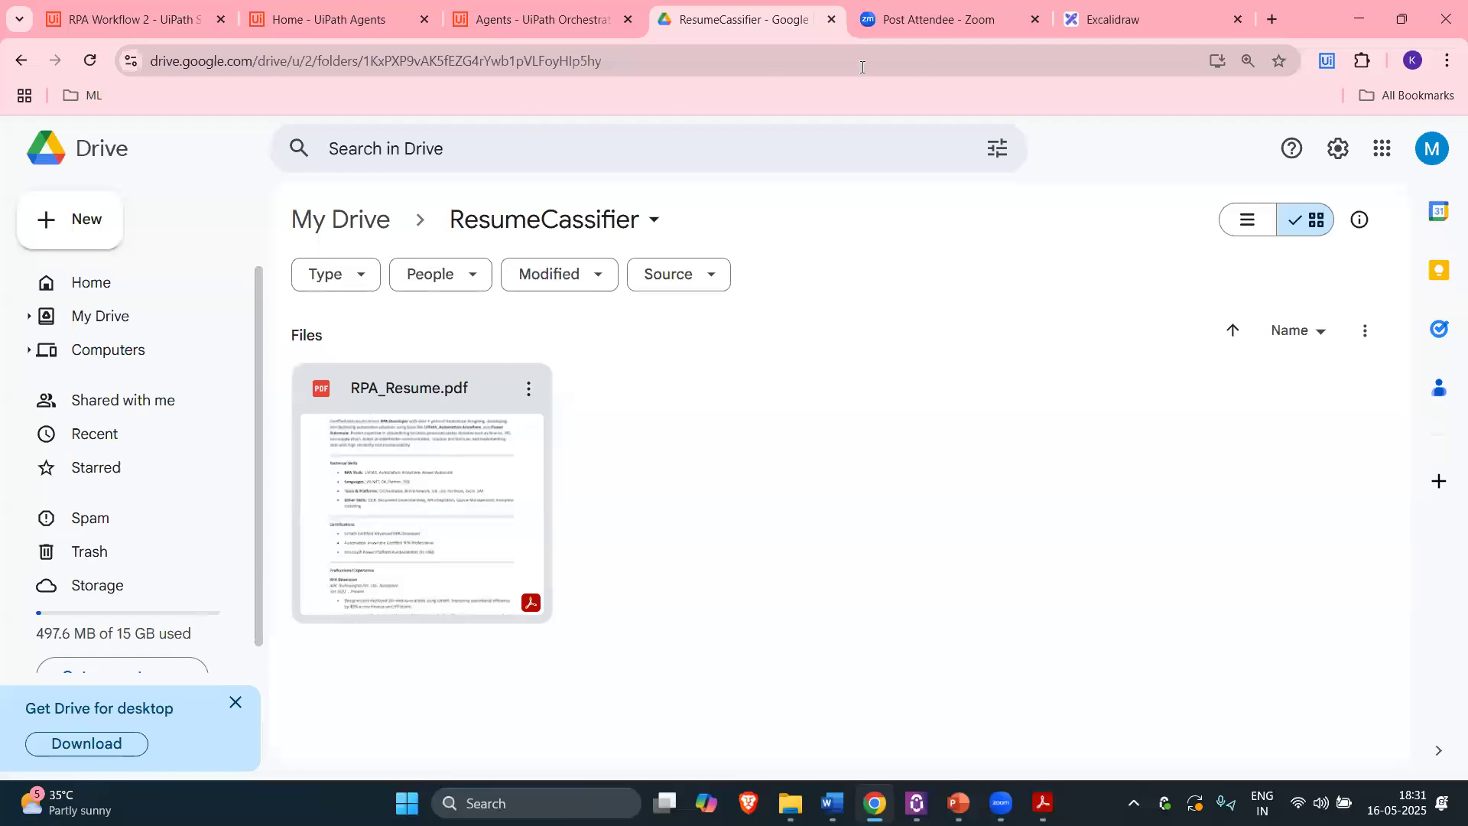
pyautogui.click(1102, 17)
pyautogui.click(976, 356)
pyautogui.doubleClick(977, 355)
pyautogui.press('Escape')
pyautogui.doubleClick(979, 362)
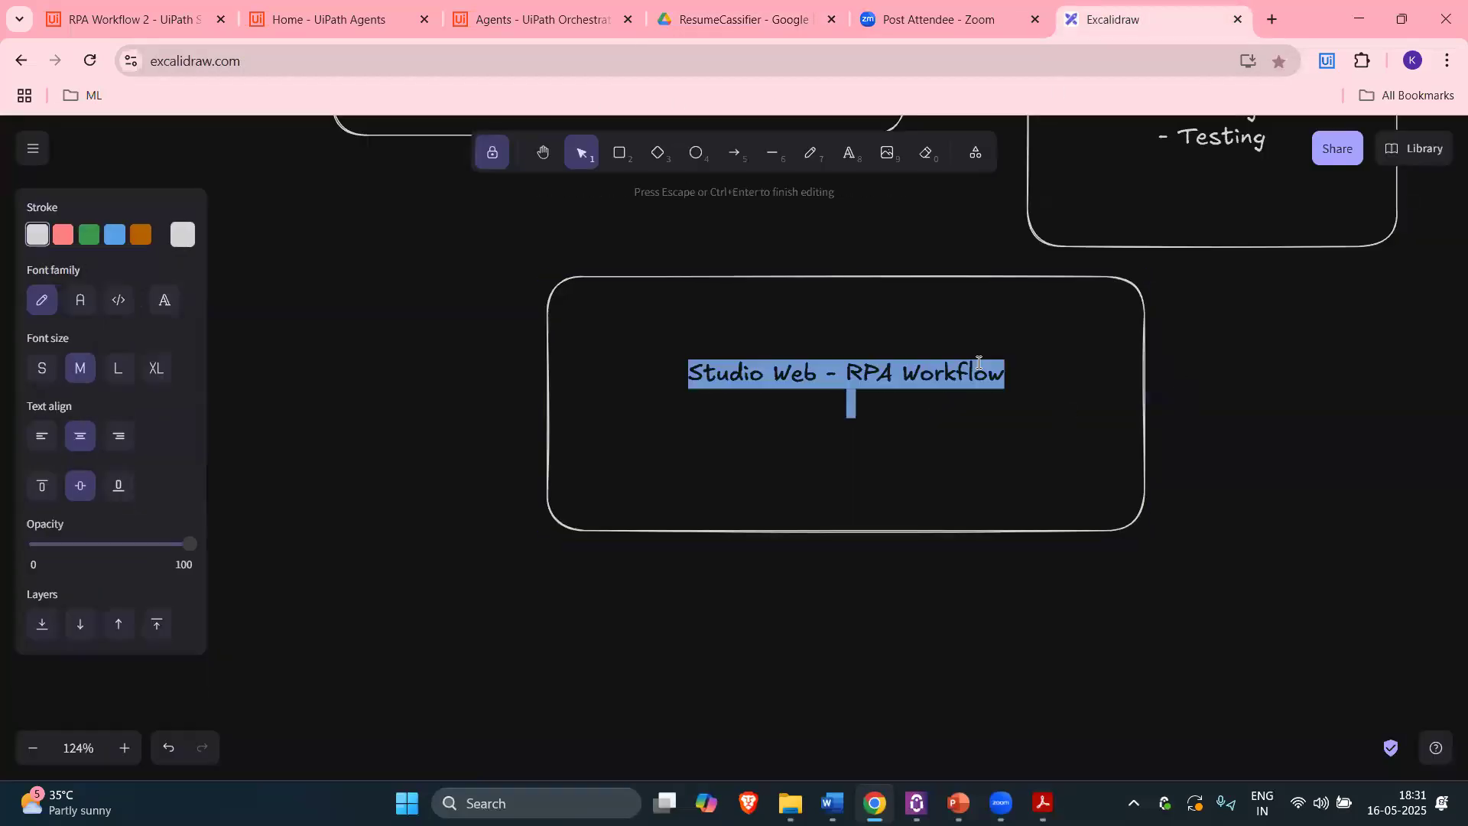
pyautogui.press('Right')
pyautogui.press('Return')
pyautogui.press('Return')
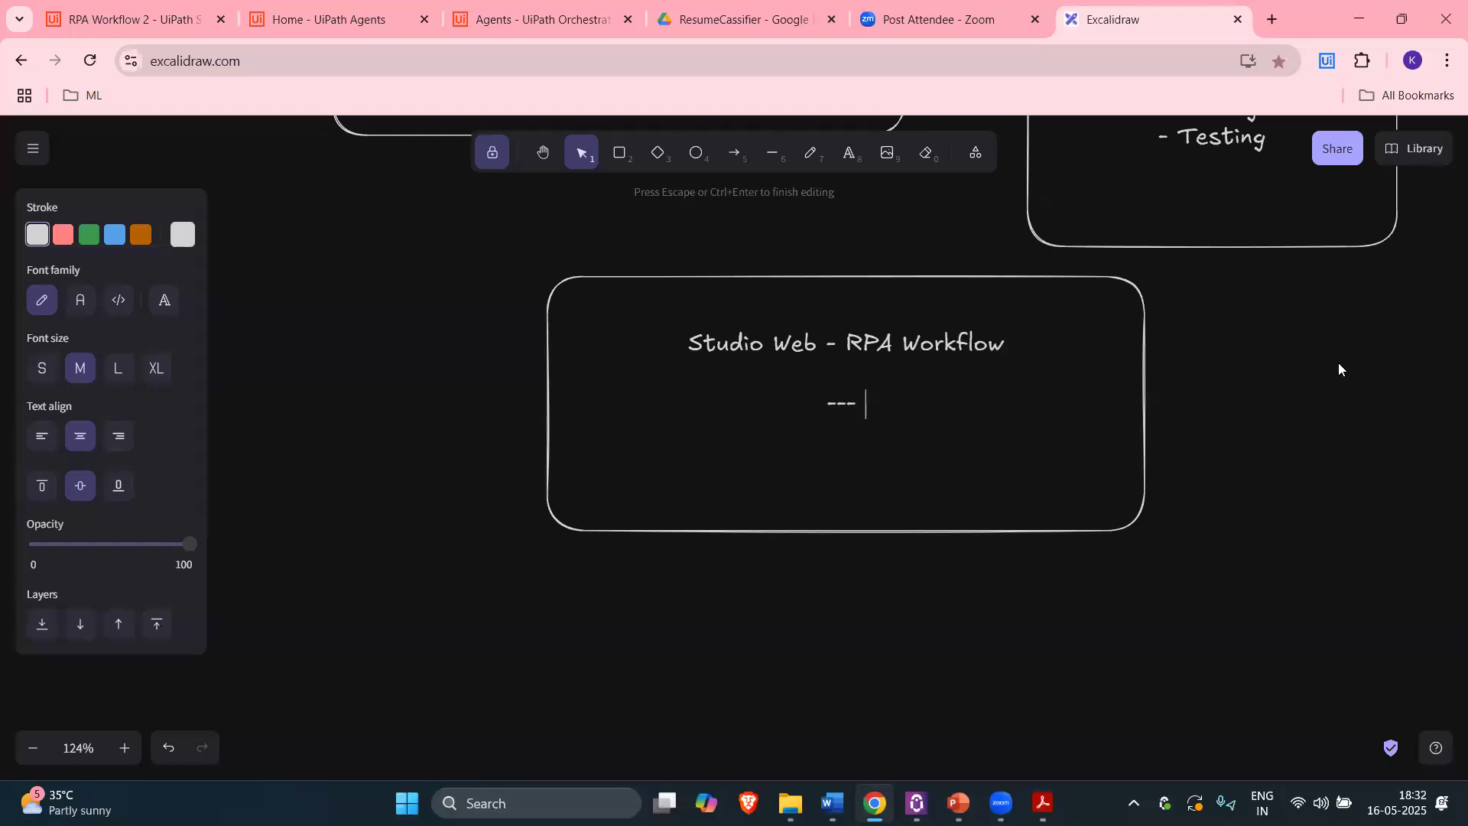
pyautogui.write('--- i will place my raj')
pyautogui.press('BackSpace')
pyautogui.press('BackSpace')
pyautogui.press('BackSpace')
pyautogui.press('BackSpace')
pyautogui.press('BackSpace')
pyautogui.press('BackSpace')
pyautogui.press('BackSpace')
pyautogui.press('BackSpace')
pyautogui.press('BackSpace')
pyautogui.press('BackSpace')
pyautogui.press('BackSpace')
pyautogui.press('BackSpace')
pyautogui.press('BackSpace')
pyautogui.press('BackSpace')
pyautogui.press('BackSpace')
pyautogui.press('BackSpace')
pyautogui.press('BackSpace')
pyautogui.write('Place resume in googl')
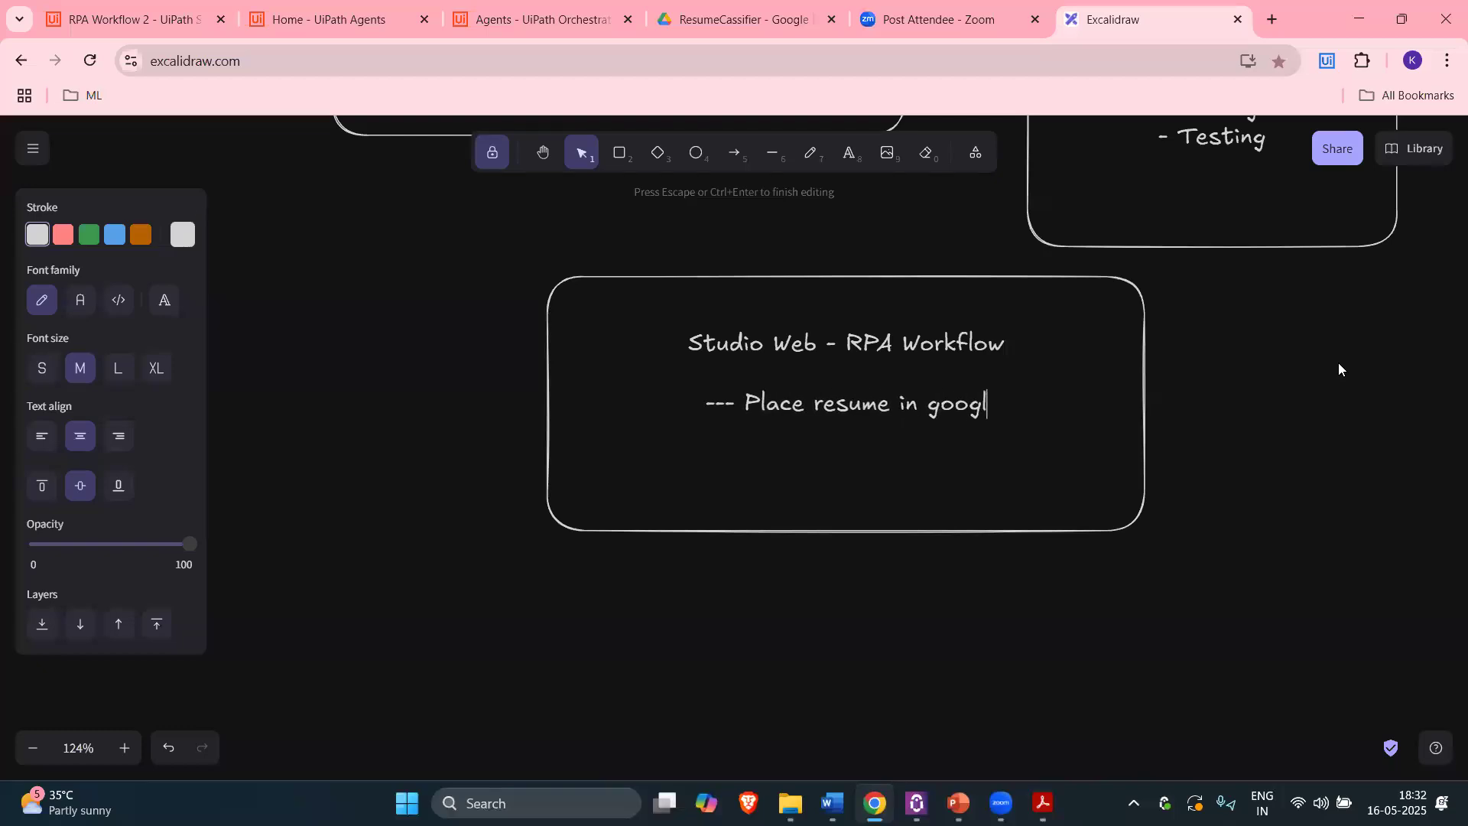
pyautogui.write('e drive folder')
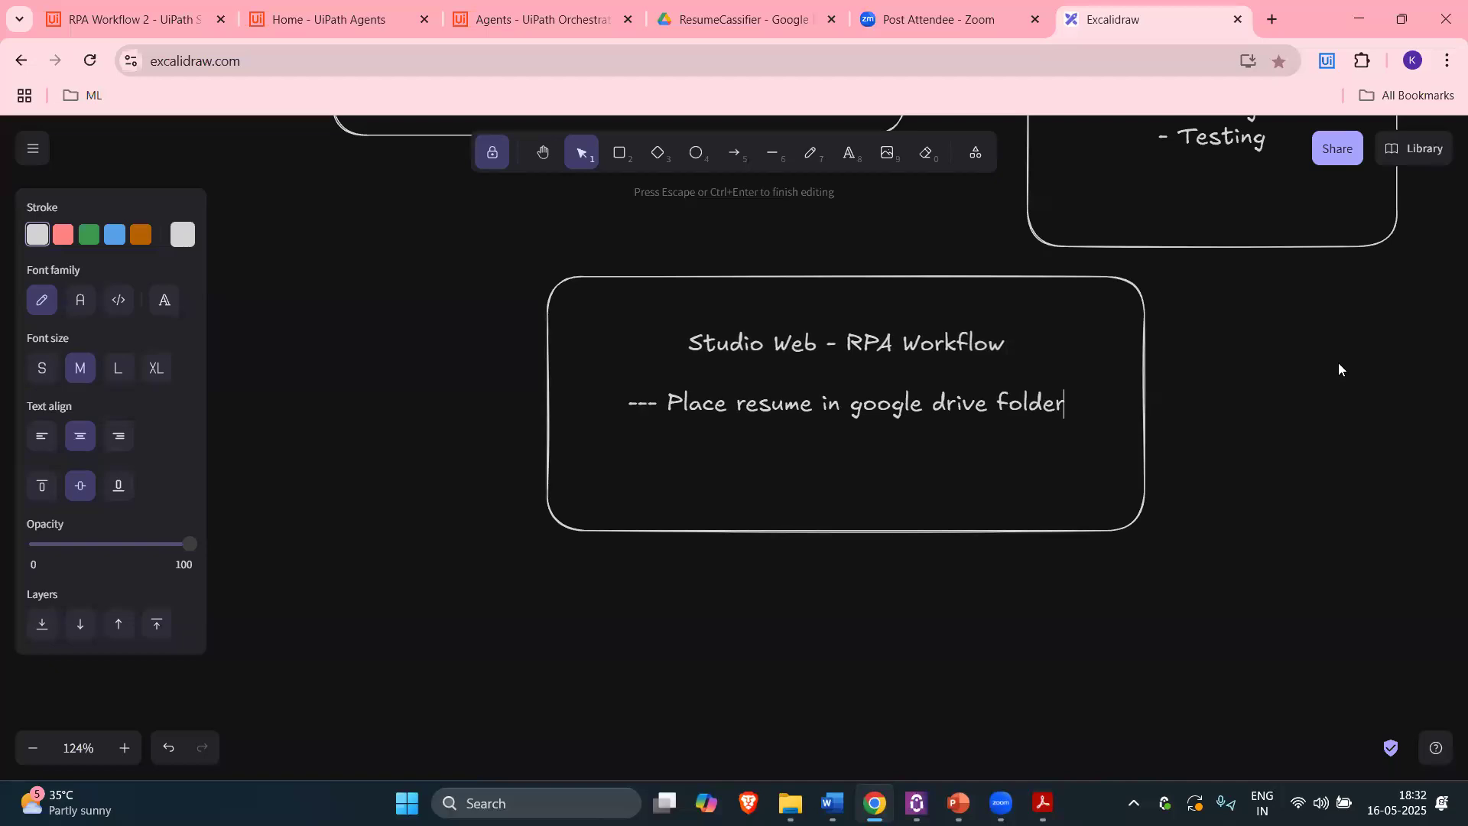
# Step: Add the lines 'here are any files in folder' and '-- if yes , pick and read text from pdf'
pyautogui.press('Return')
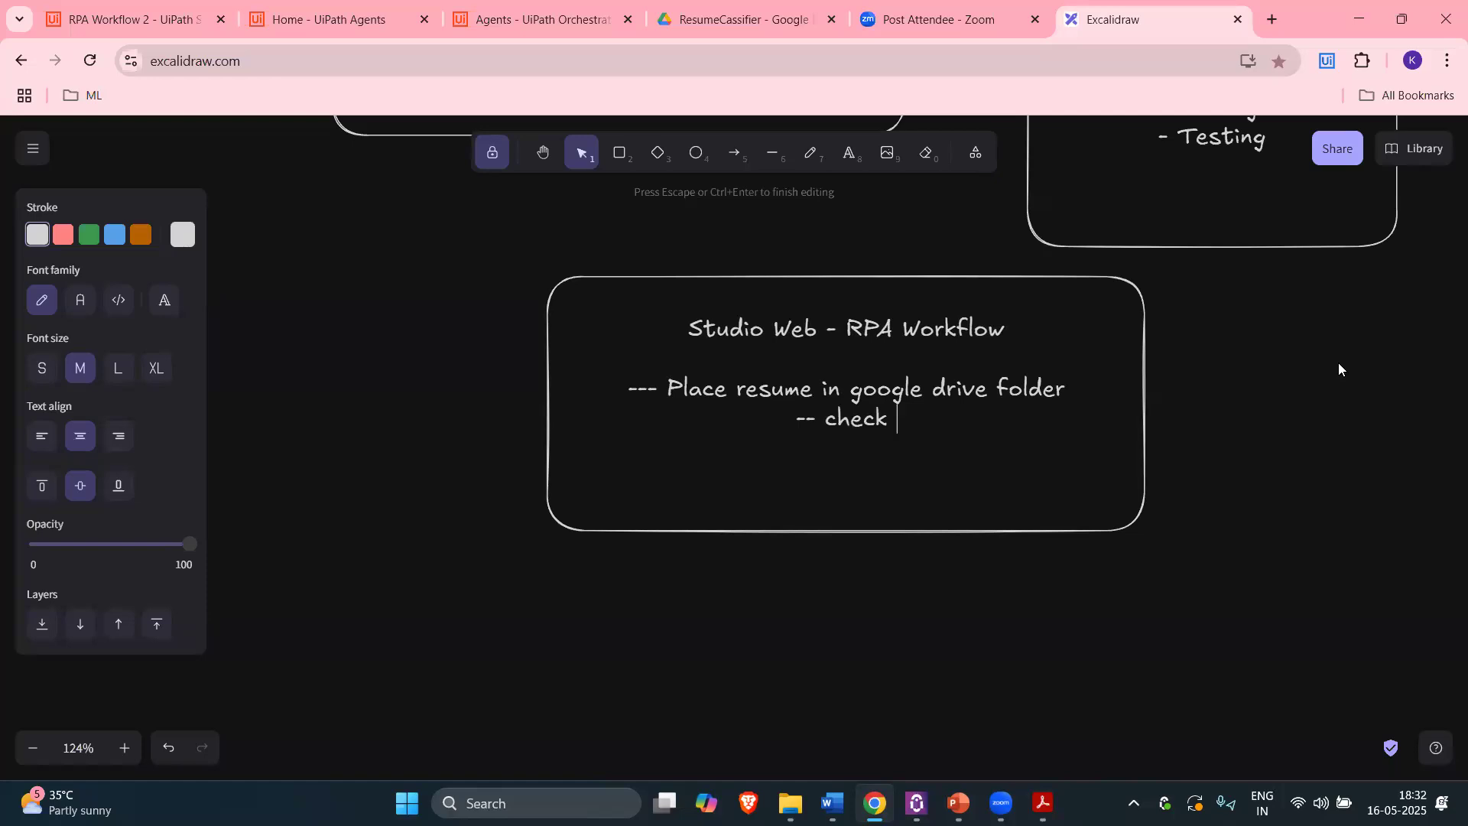
pyautogui.write('h')
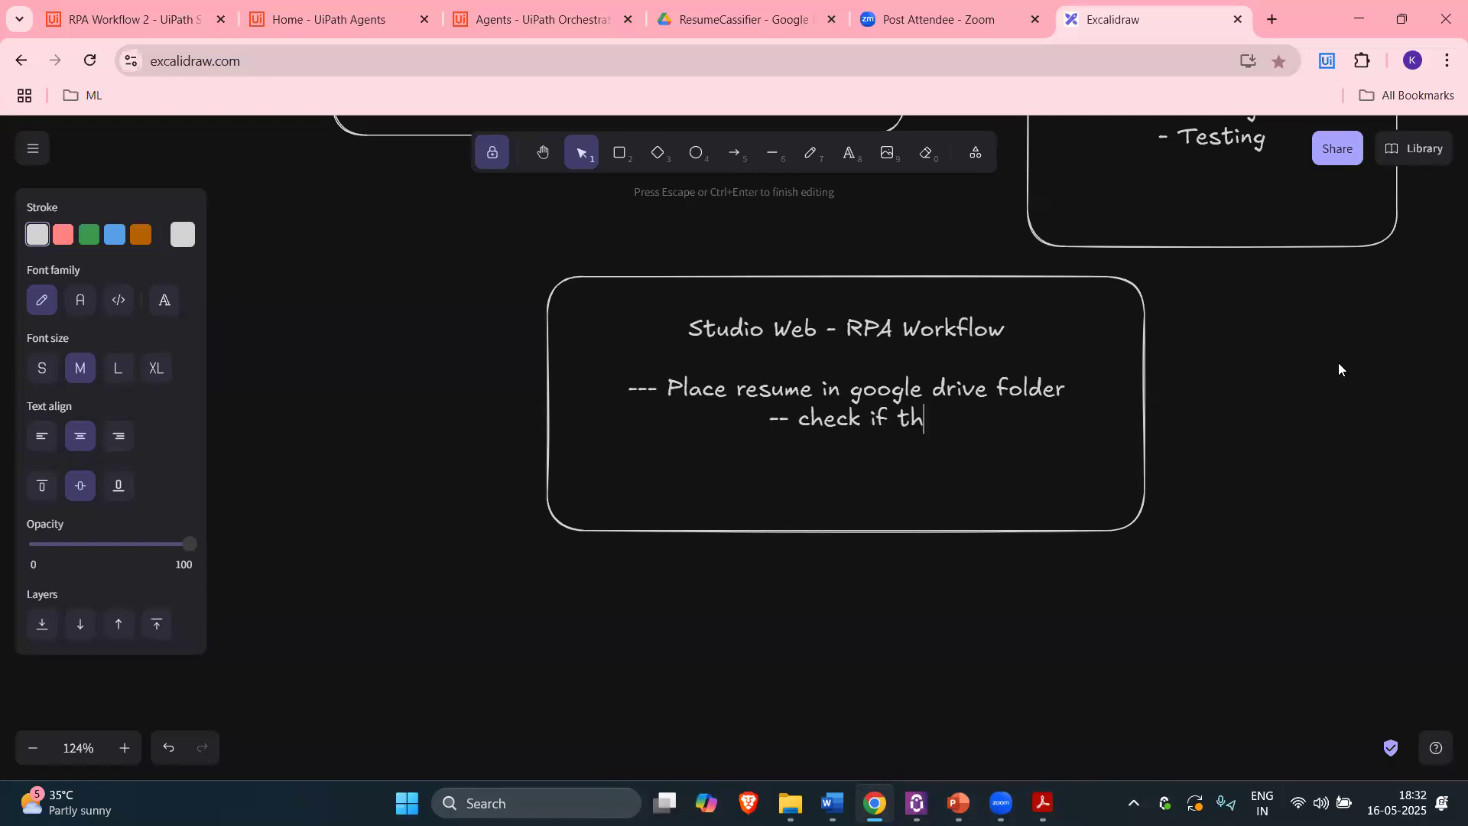
pyautogui.write('ere a')
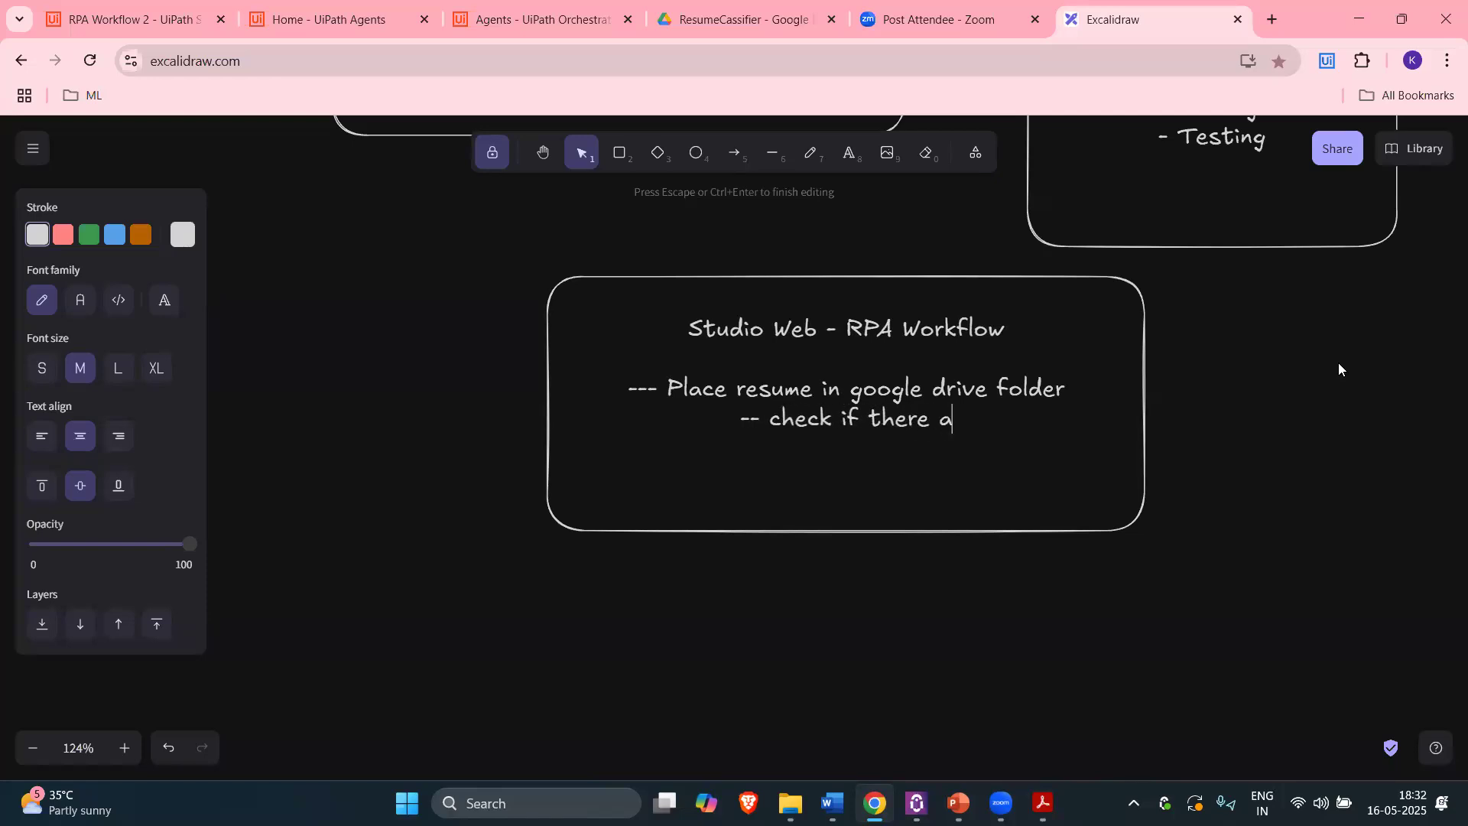
pyautogui.write('re any files in folder')
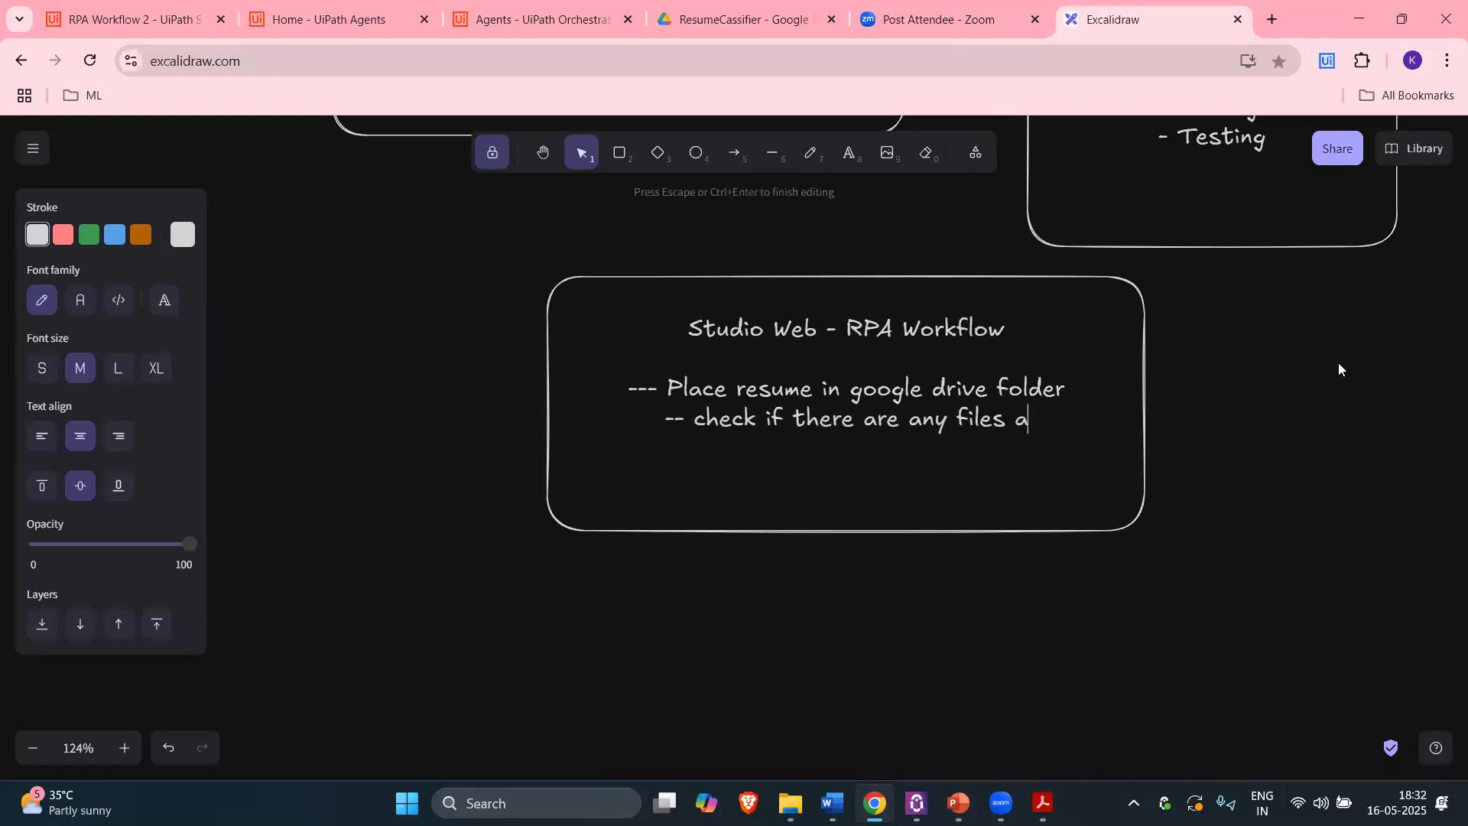
pyautogui.press('Return')
pyautogui.write('-')
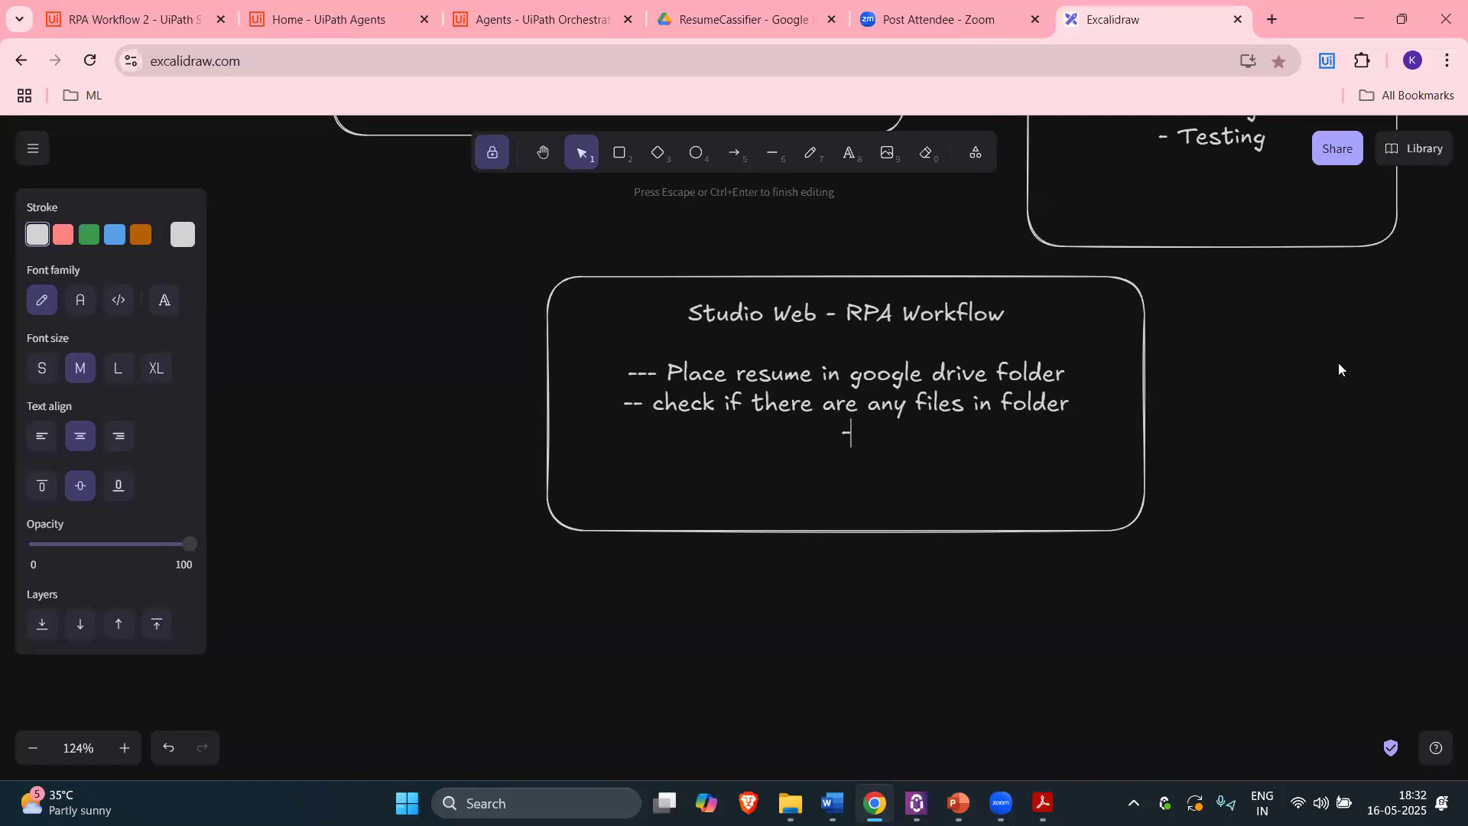
pyautogui.write('- if yes , pick and read text from pdf')
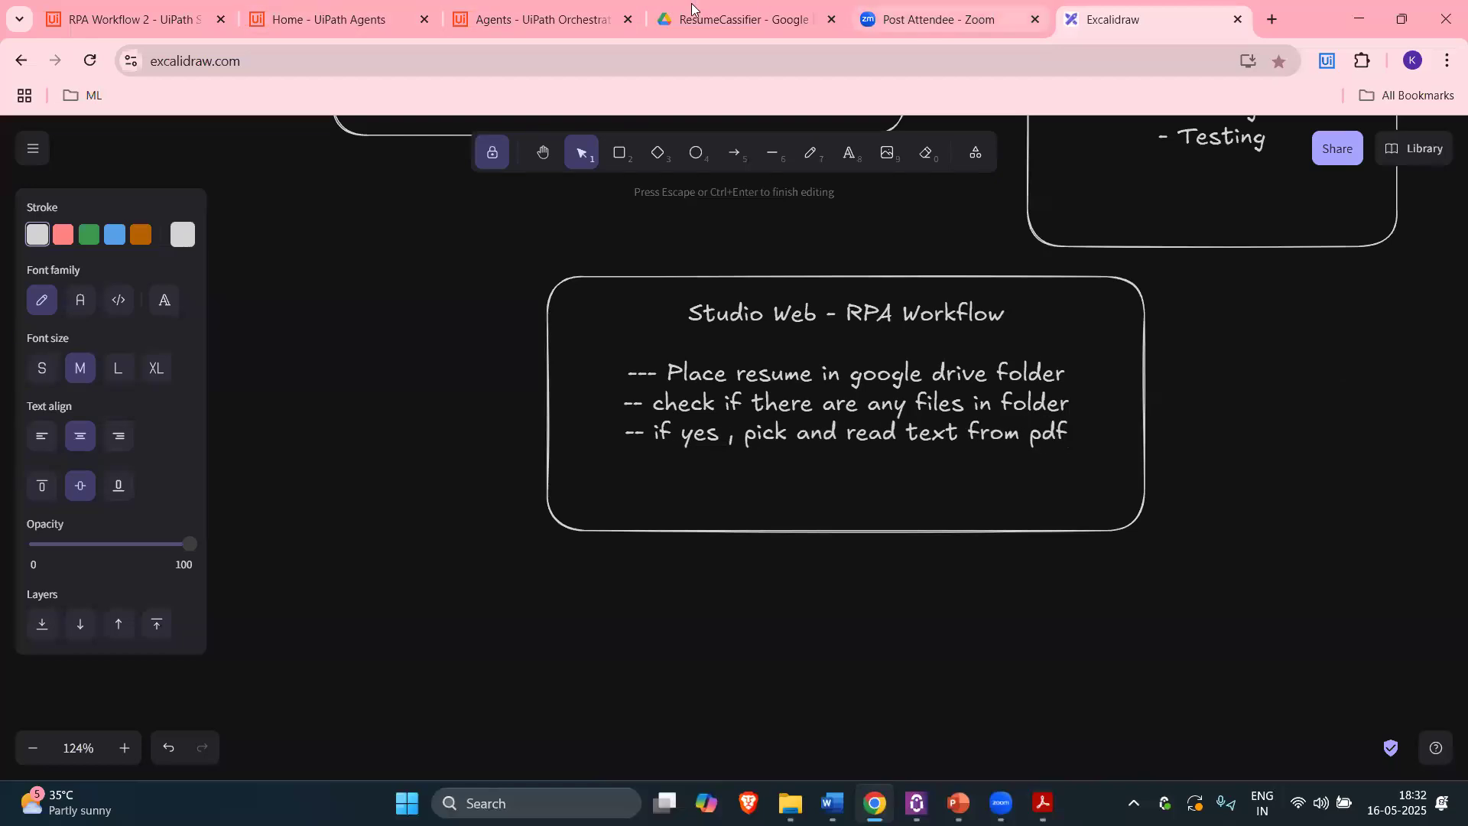
# Step: Open the ResumeCassifier Drive folder, select its address, then go back to RPA Workflow 2
pyautogui.click(736, 19)
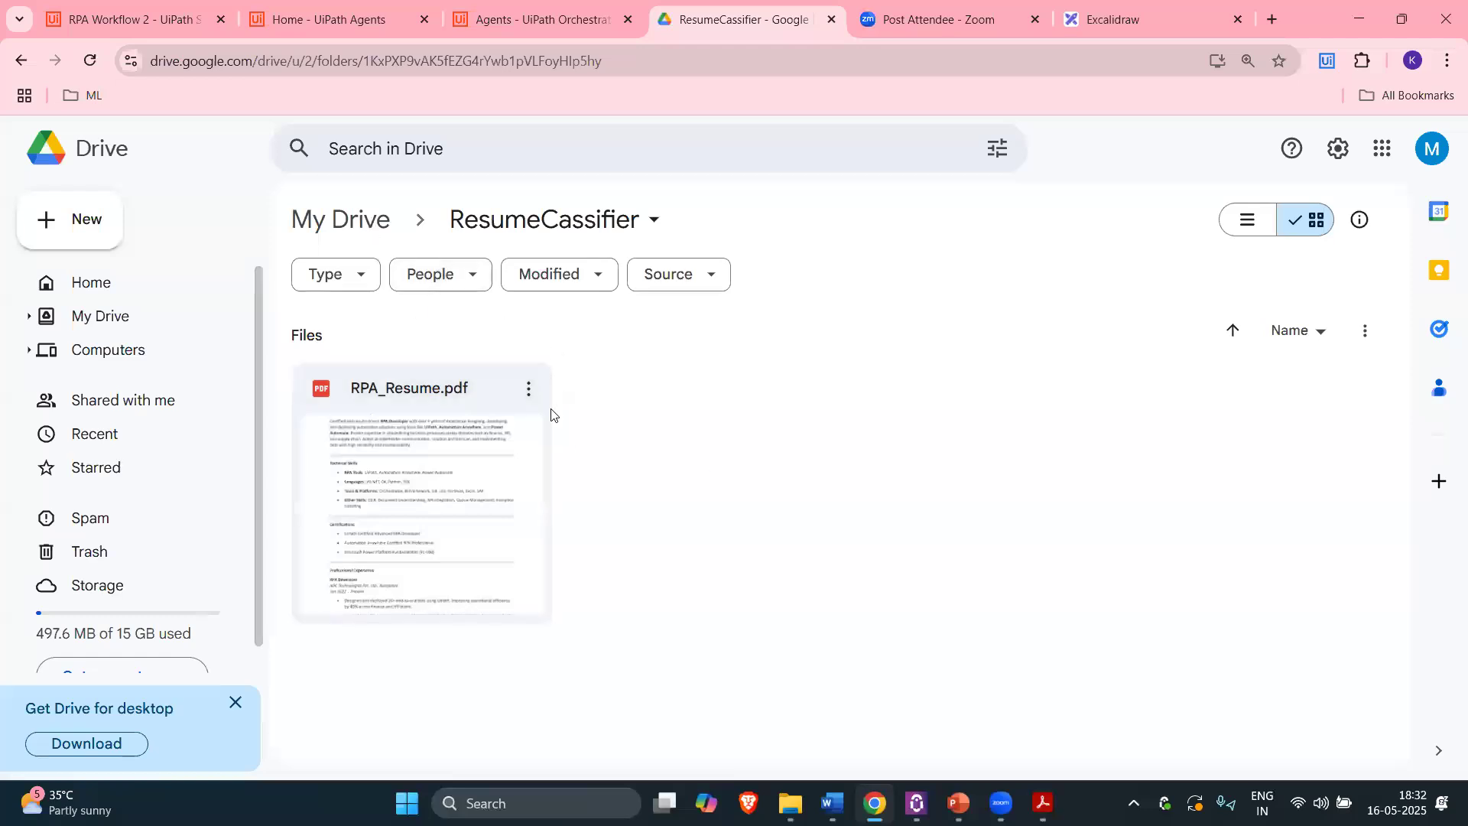
pyautogui.doubleClick(980, 395)
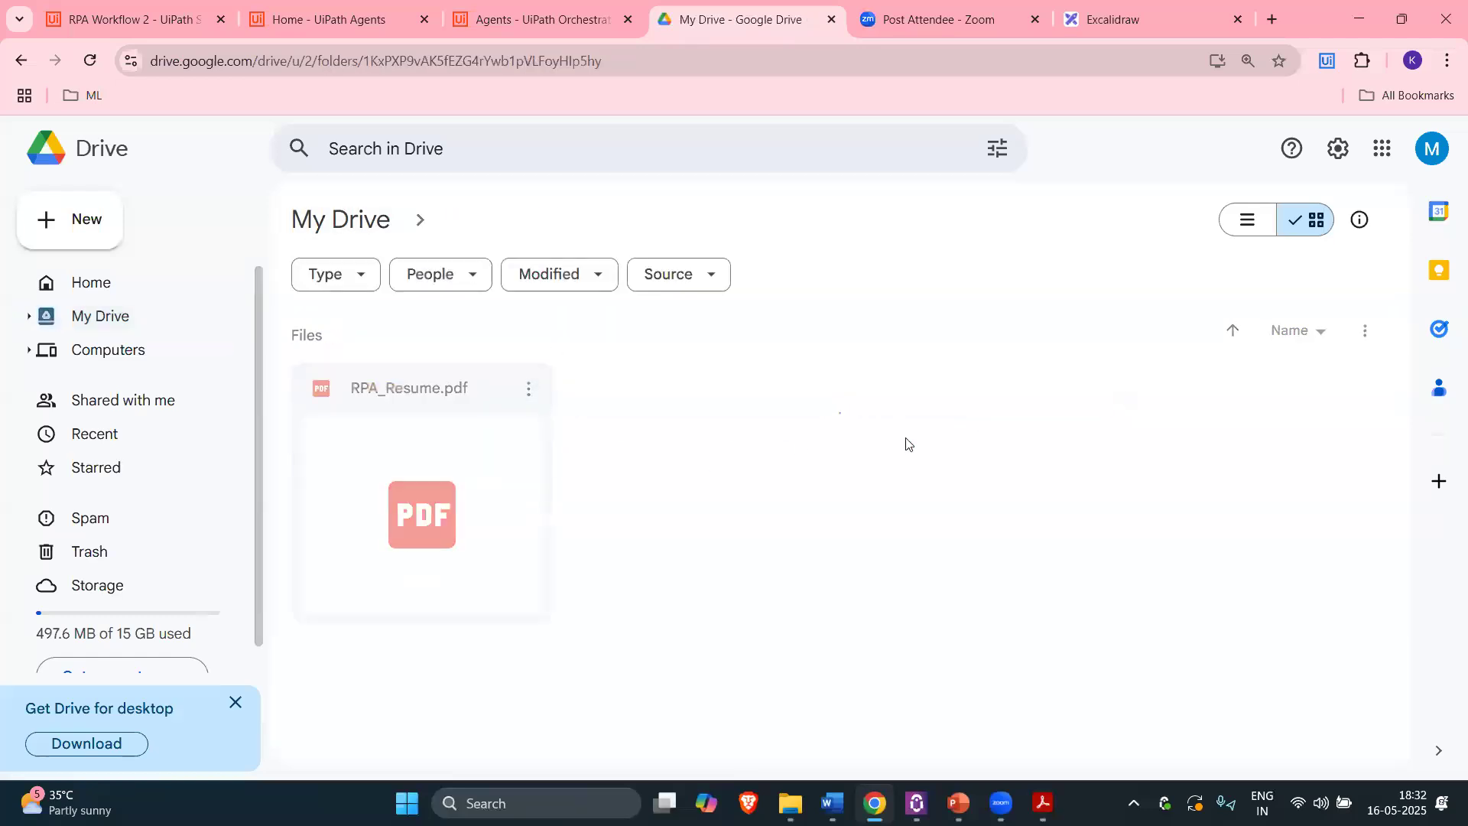
pyautogui.click(226, 74)
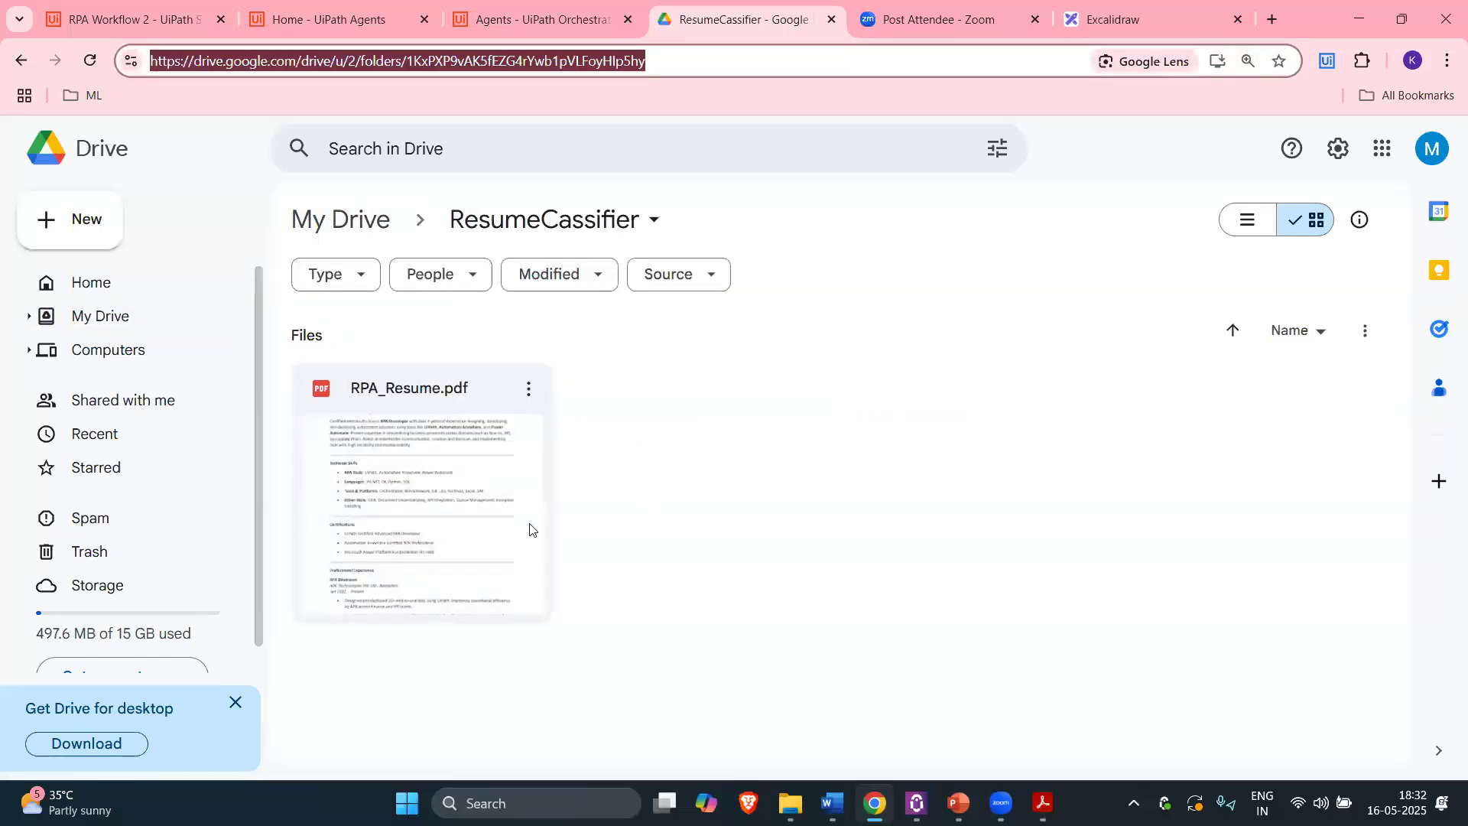
pyautogui.click(533, 530)
pyautogui.click(84, 6)
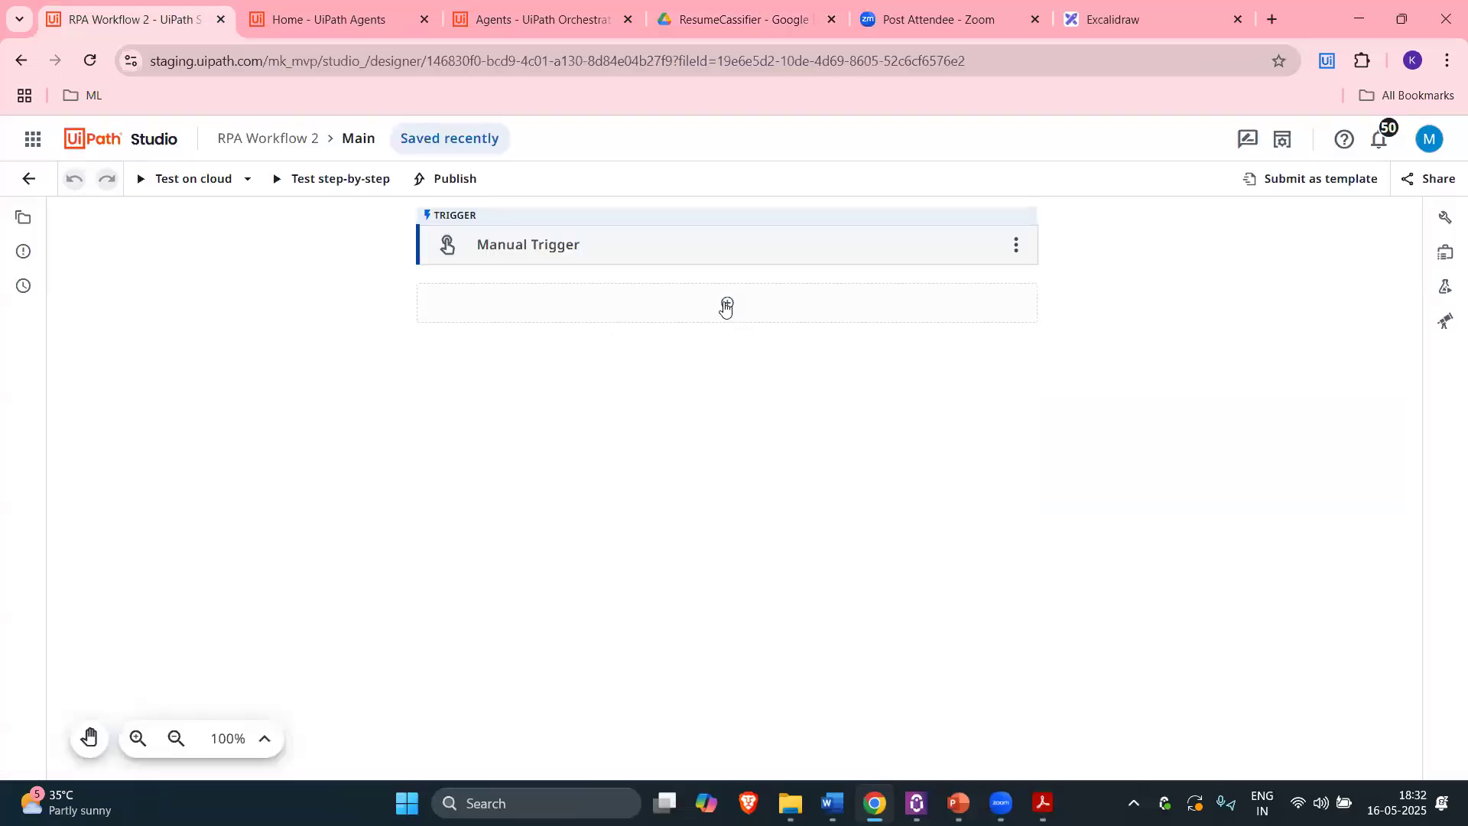
# Step: Search 'get file' and add the Google Drive Get File or Folder List activity
pyautogui.click(725, 303)
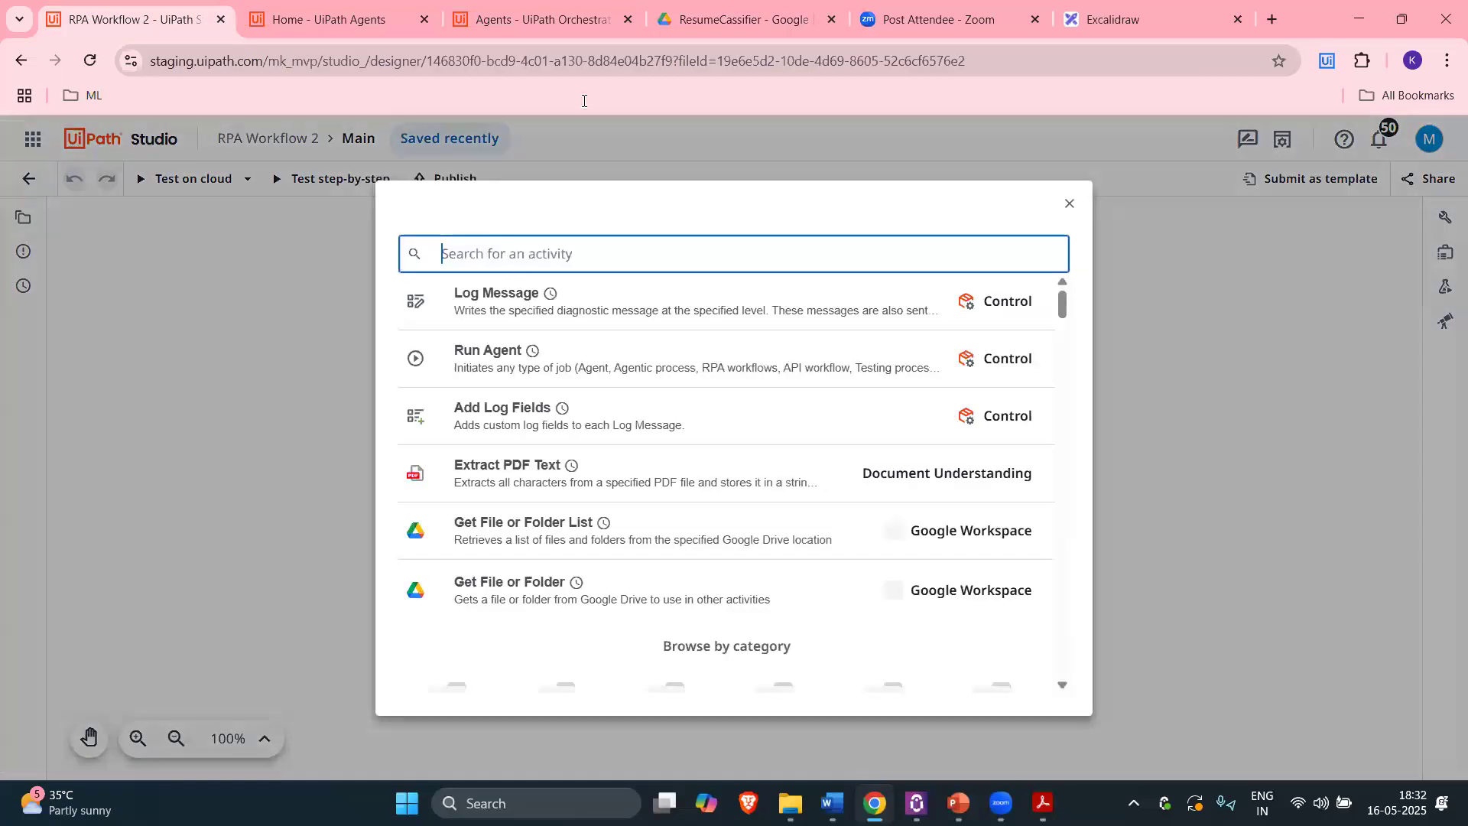
pyautogui.click(746, 19)
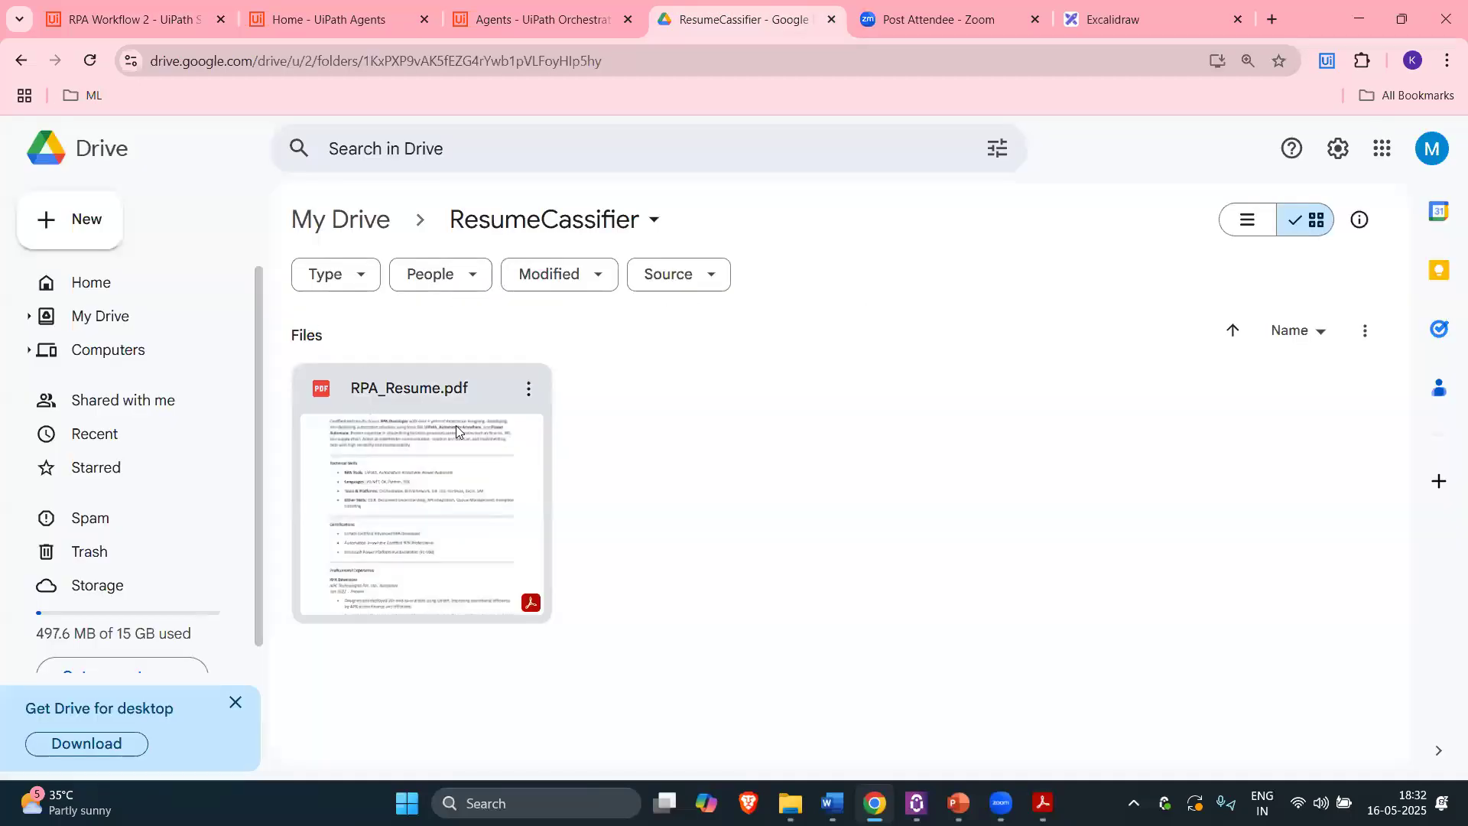
pyautogui.click(127, 19)
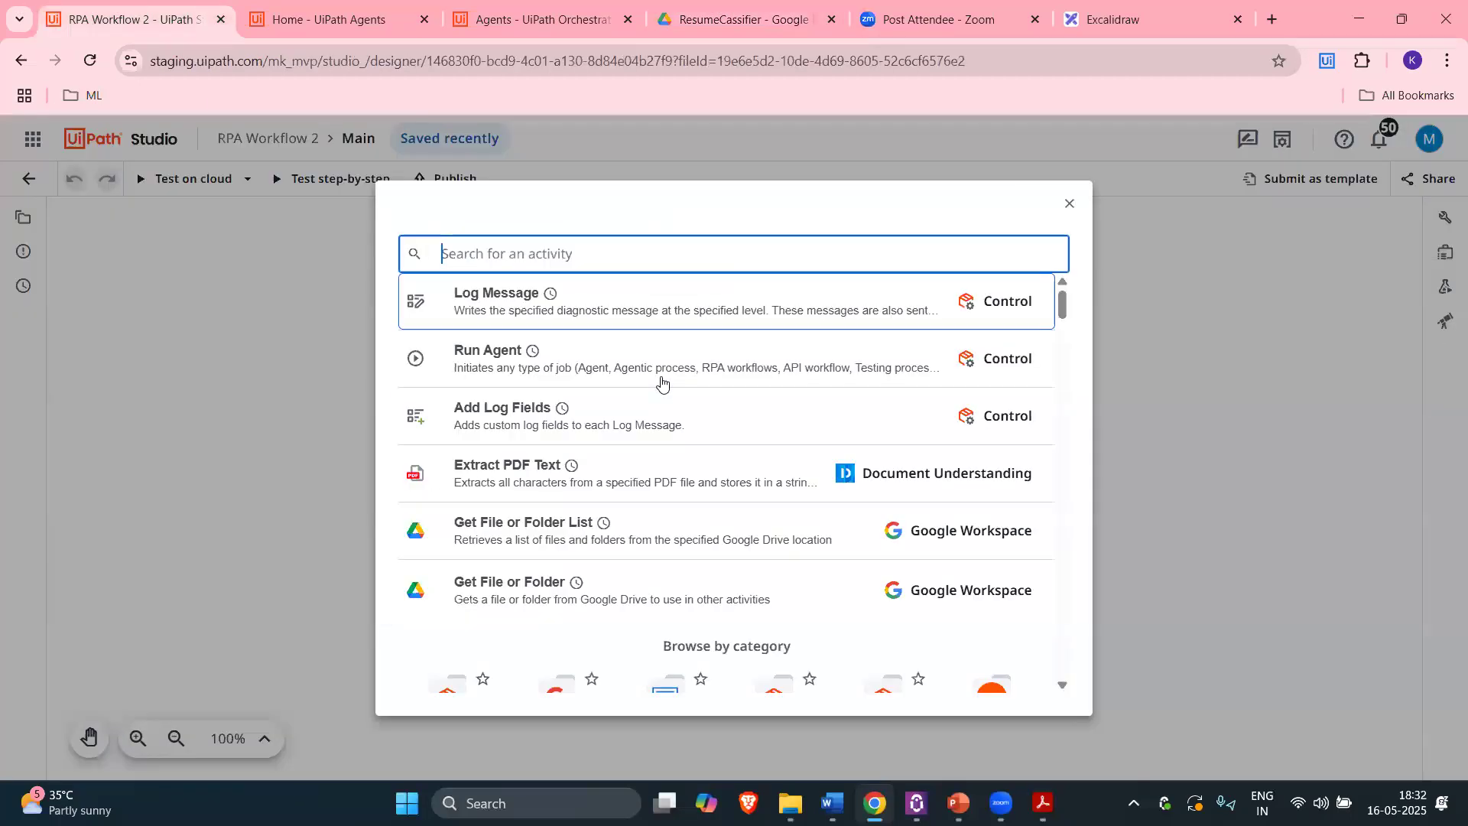
pyautogui.write('get')
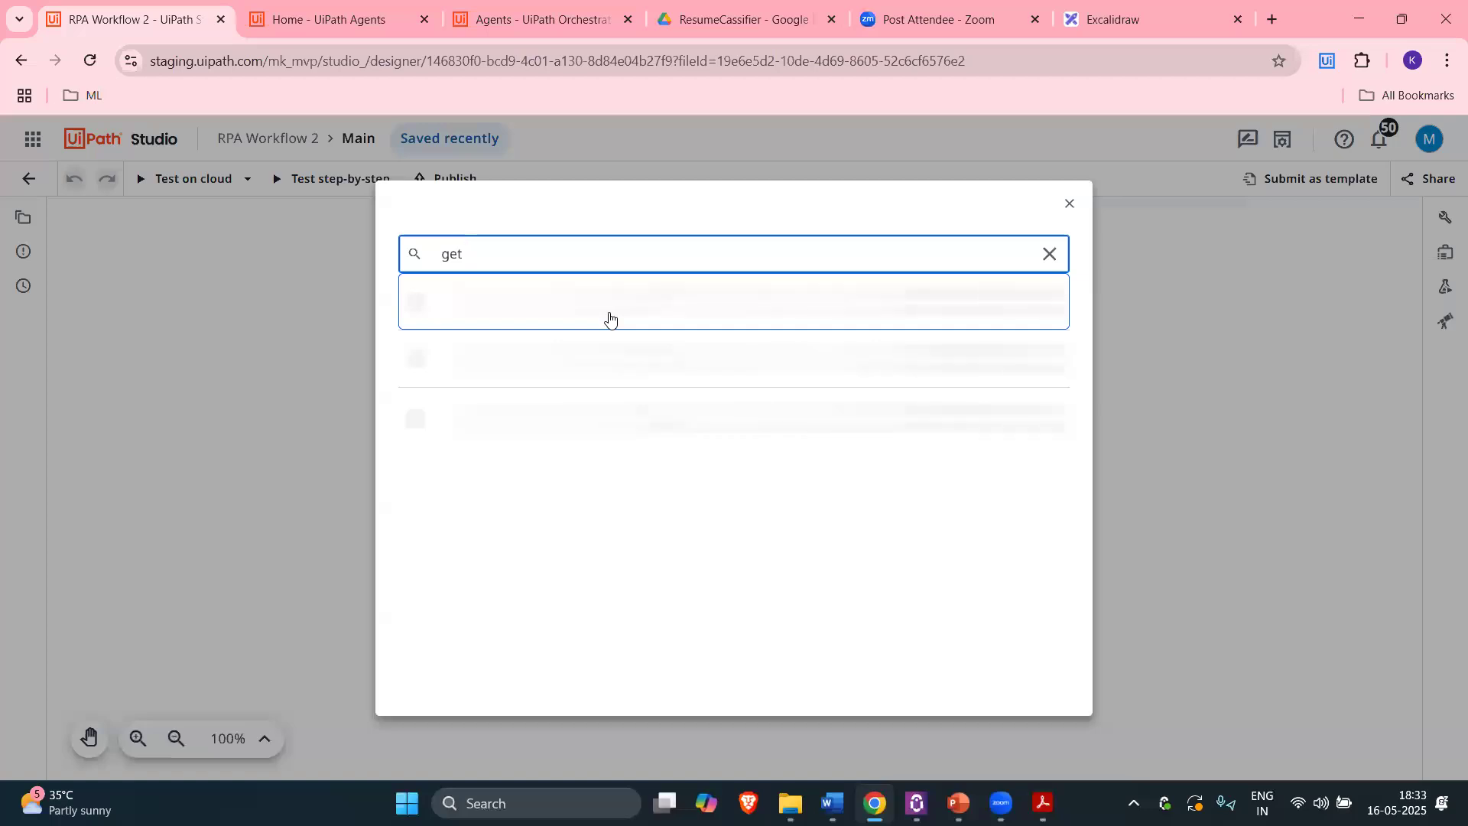
pyautogui.write(' fi')
pyautogui.write('l')
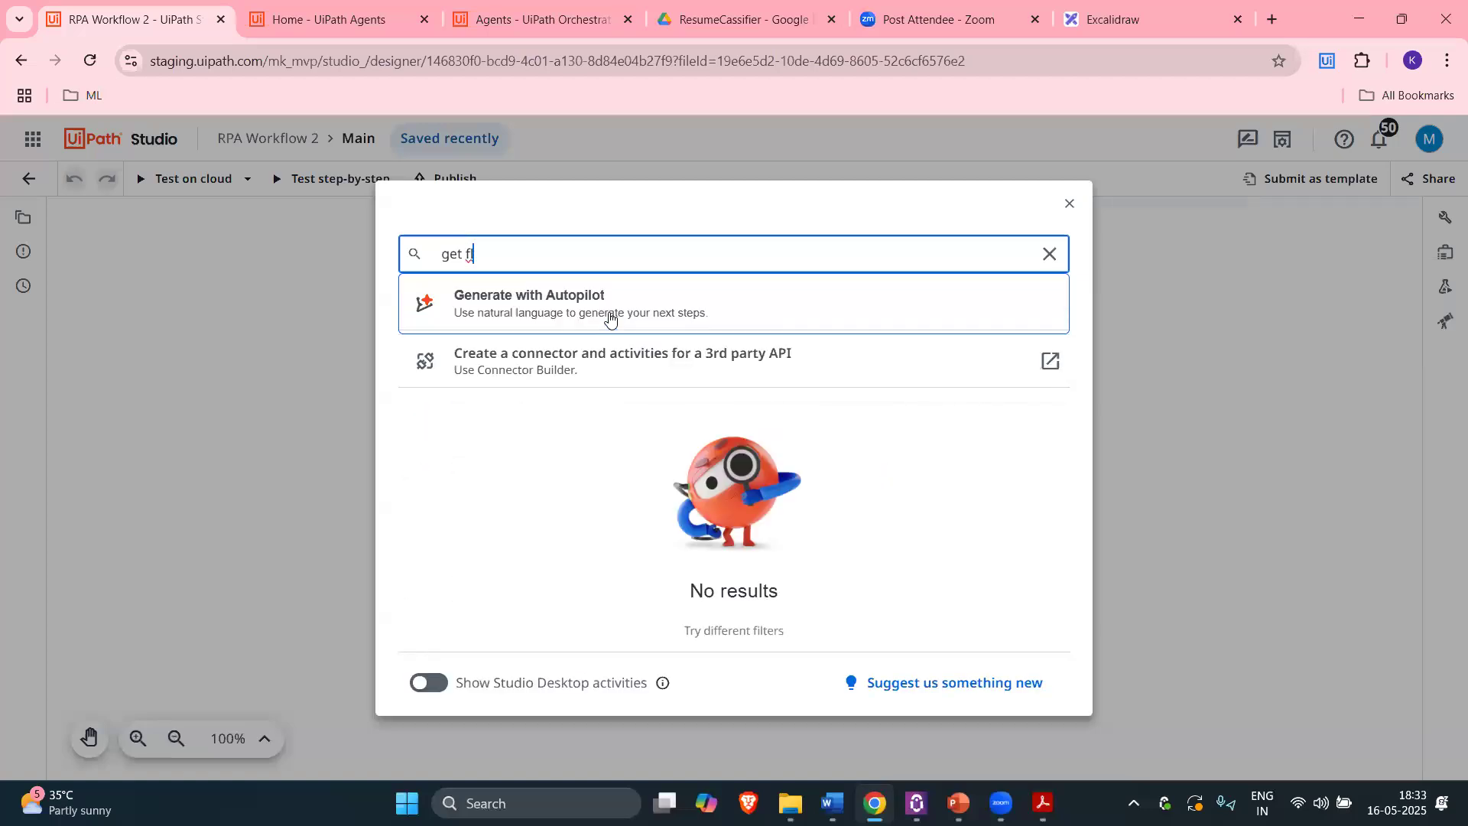
pyautogui.press('Num_Lock')
pyautogui.press('BackSpace')
pyautogui.write('ile')
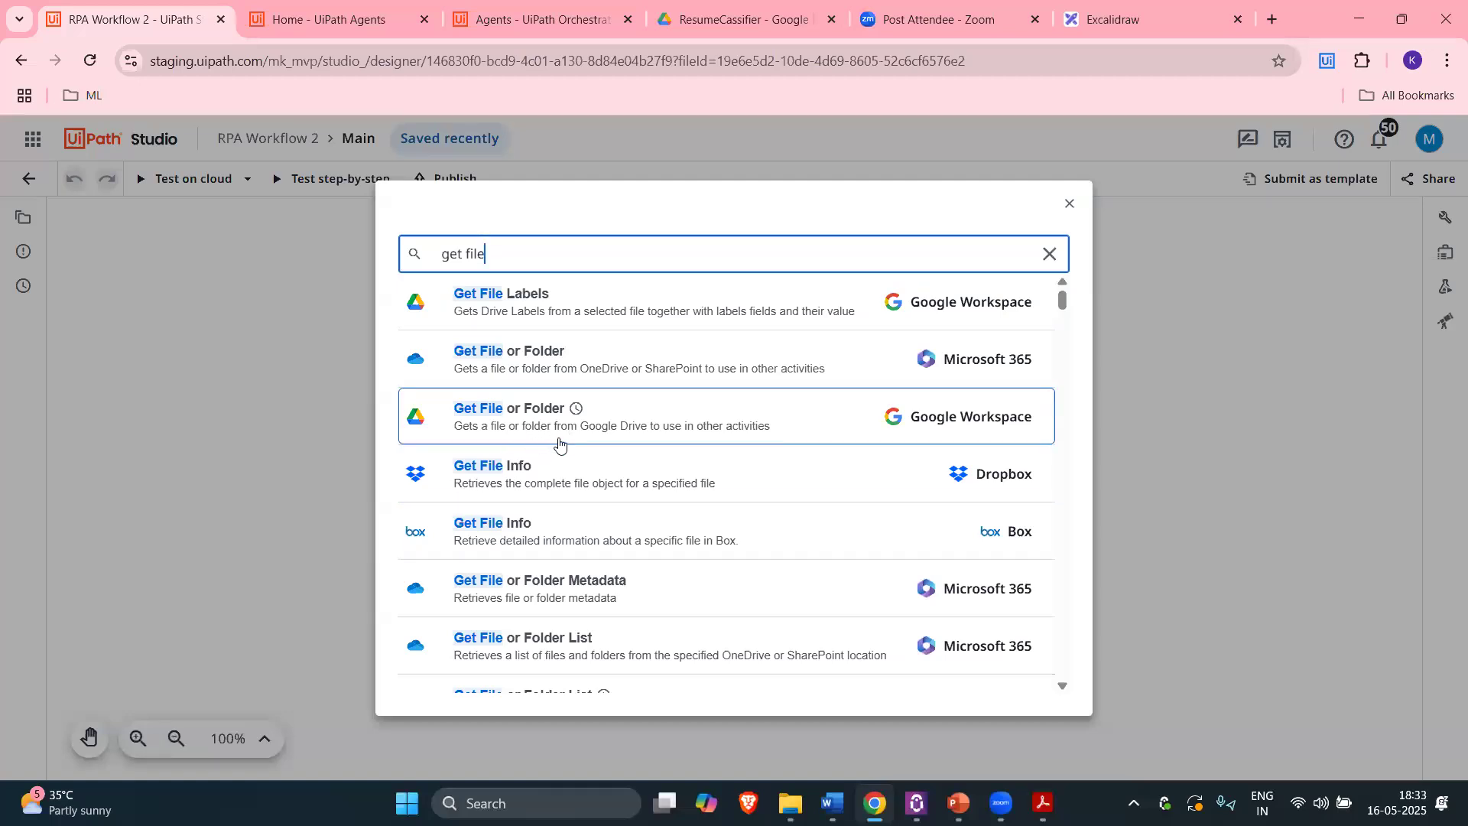
pyautogui.scroll(-3, 561, 459)
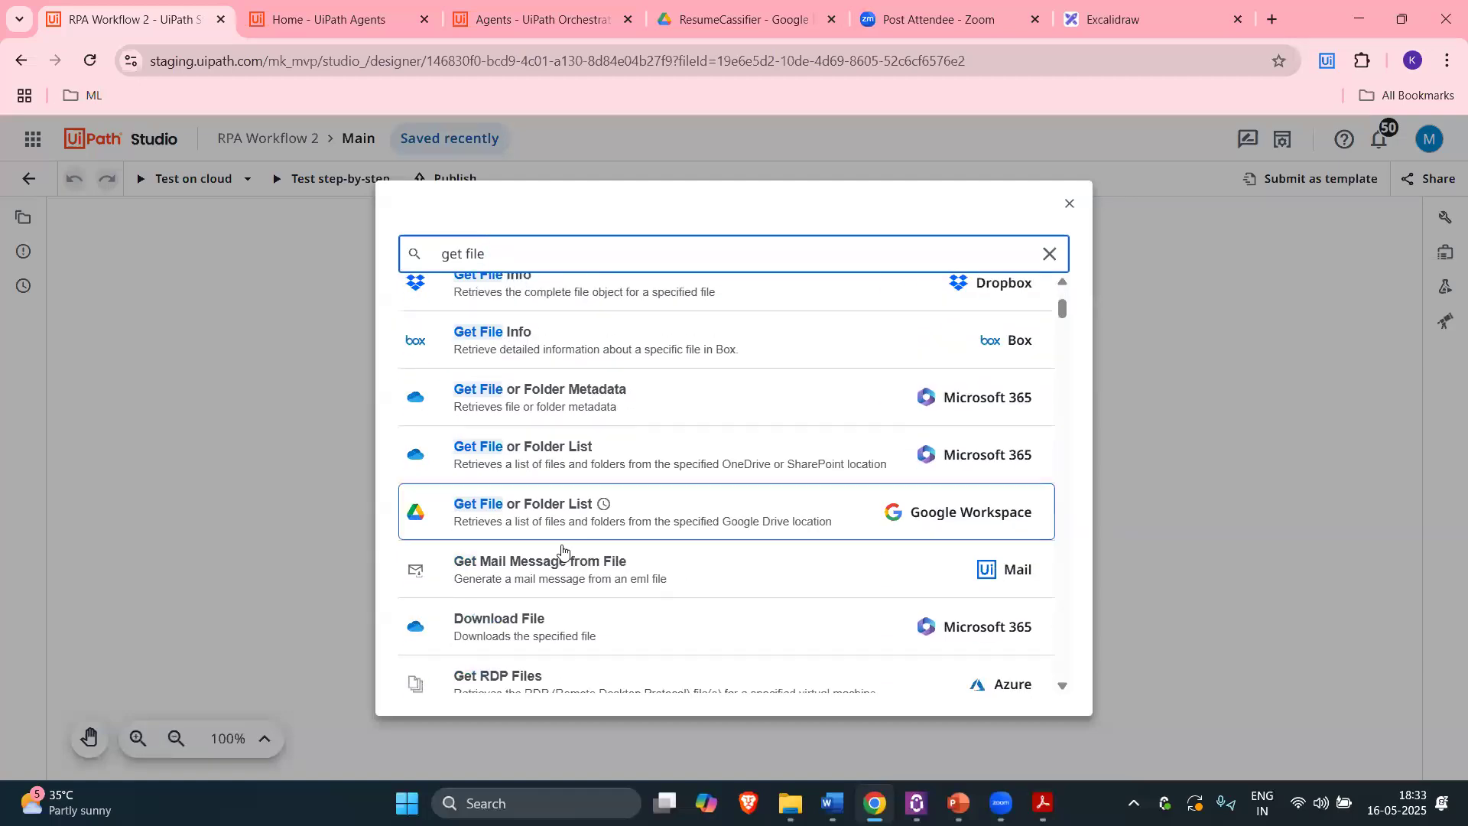
pyautogui.click(525, 520)
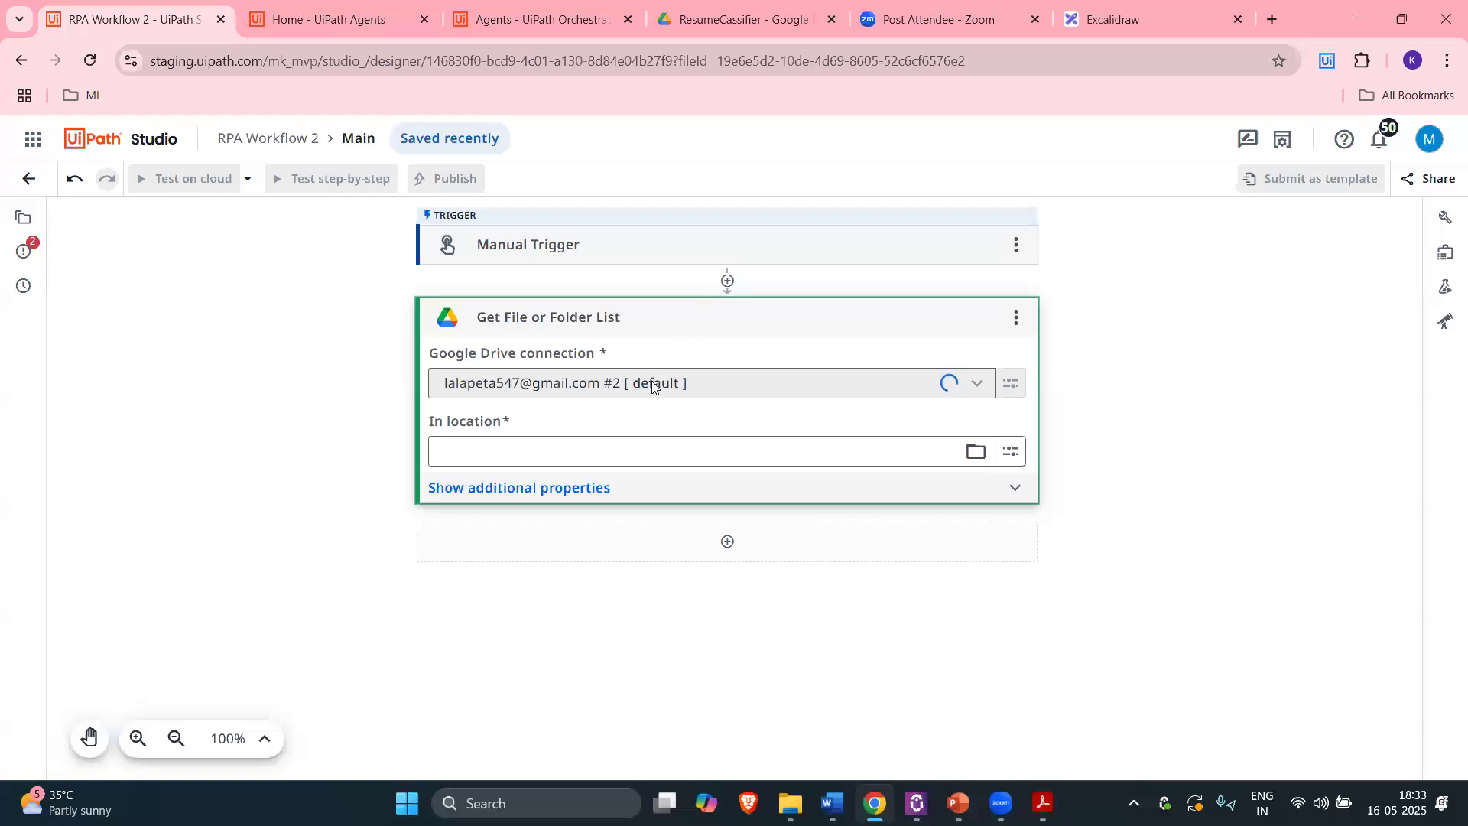
# Step: Keep the existing Google Drive connection, reading from My Drive
pyautogui.click(977, 384)
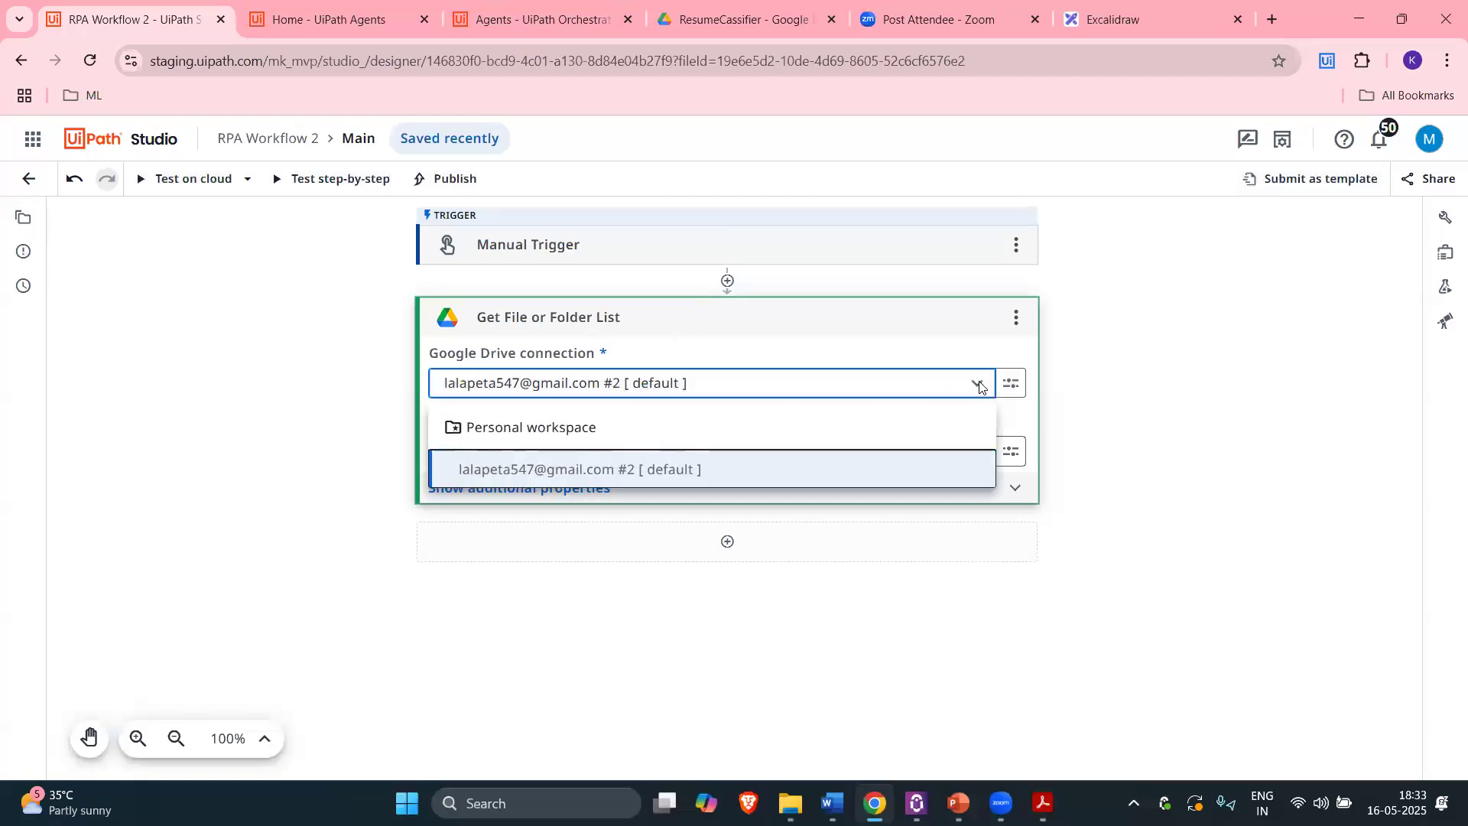
pyautogui.click(980, 388)
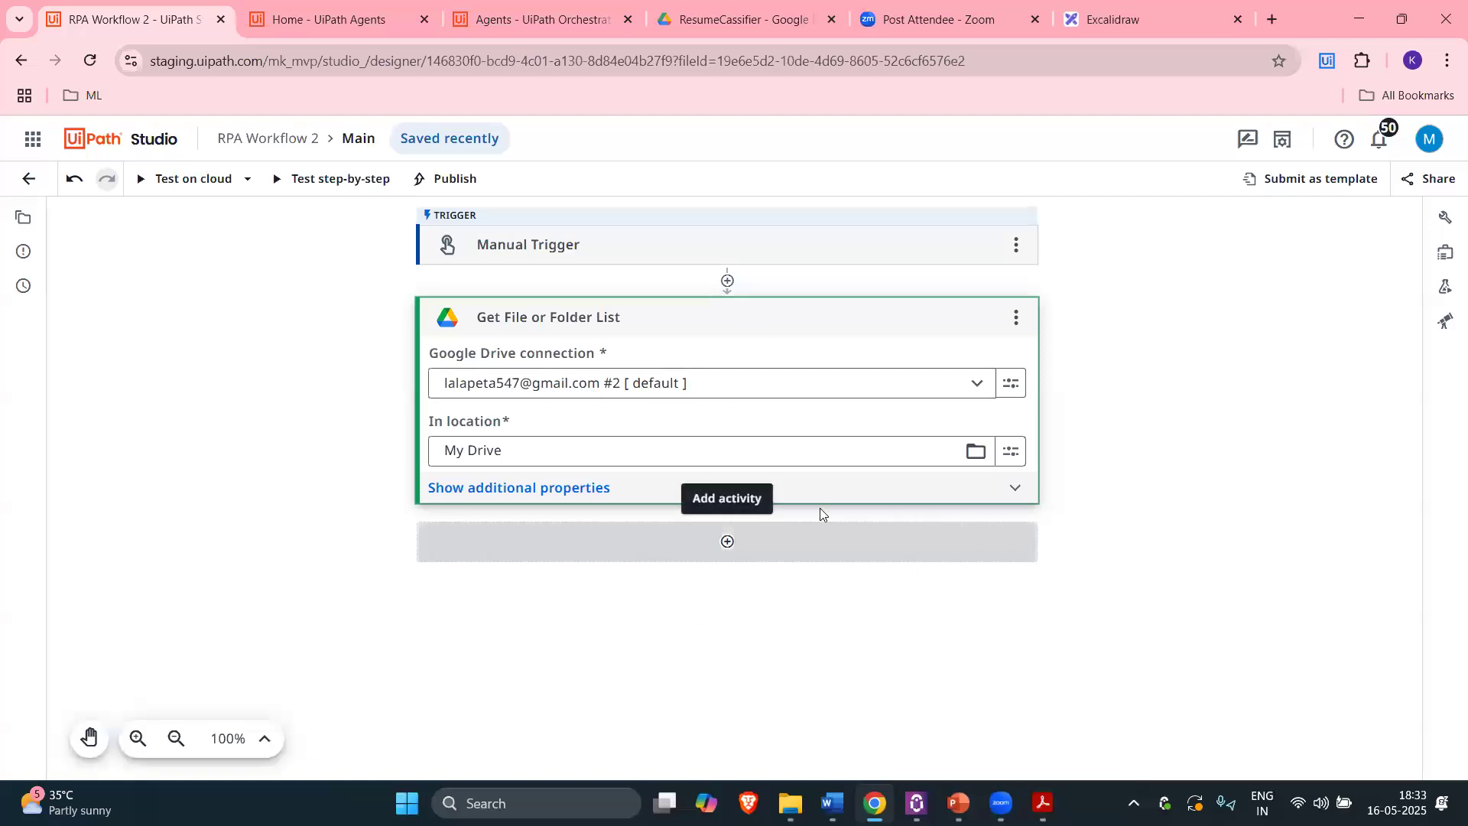
pyautogui.click(742, 539)
pyautogui.scroll(-3, 606, 492)
pyautogui.scroll(3, 557, 492)
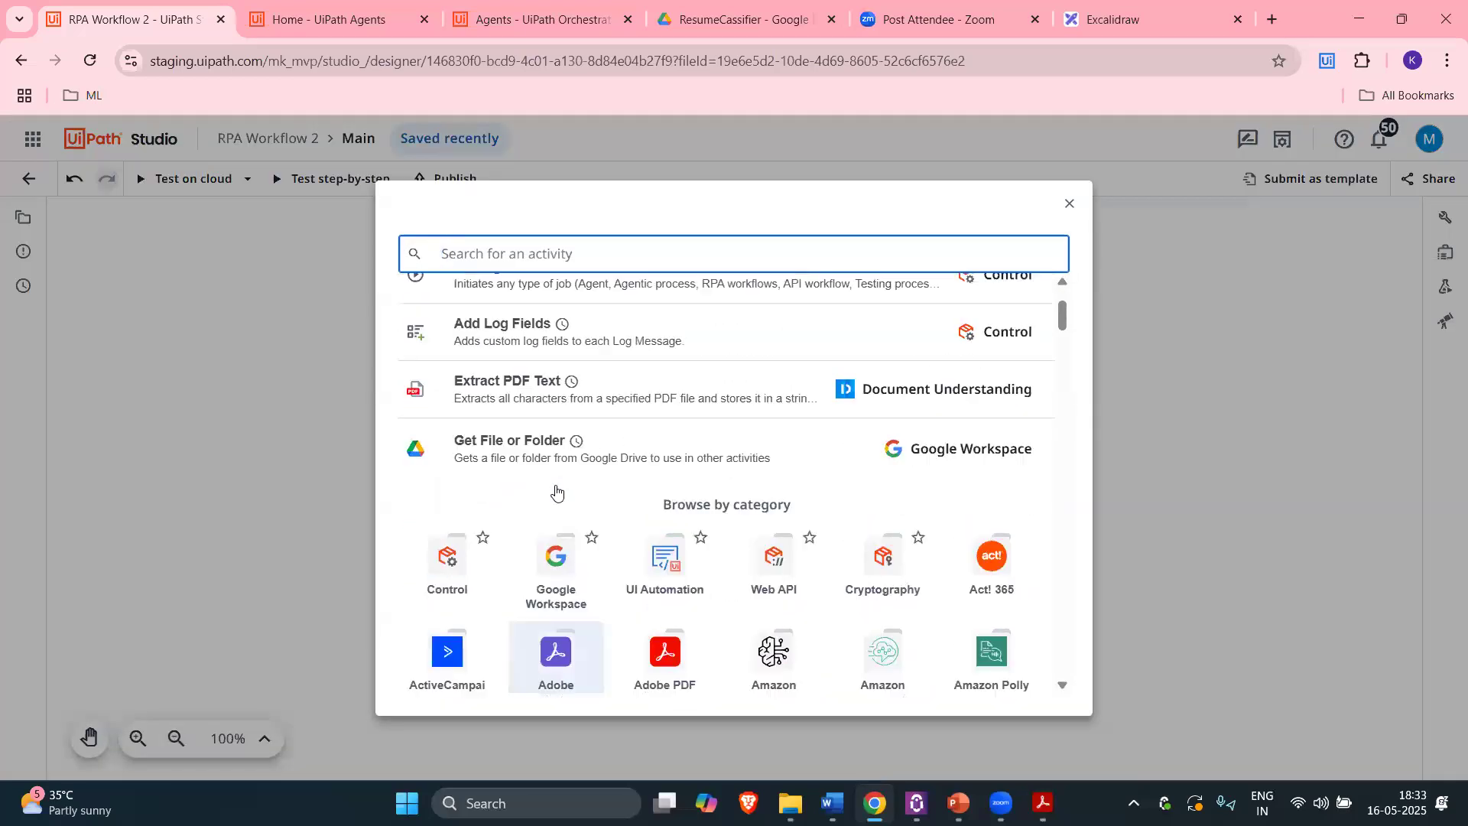
# Step: Delete the existing Google Drive connection from the Connections page
pyautogui.click(1165, 426)
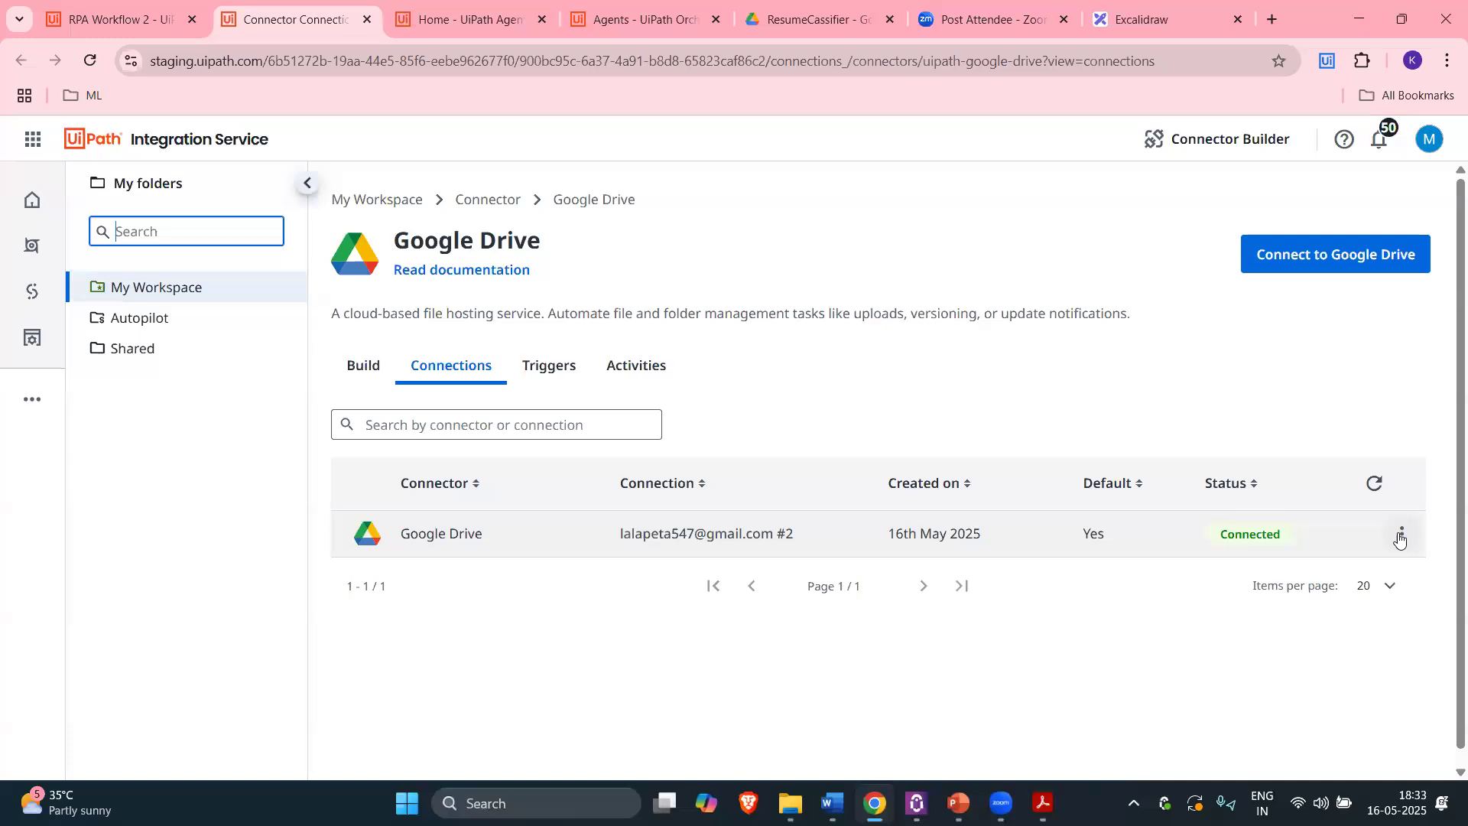
pyautogui.click(1402, 534)
pyautogui.click(1313, 723)
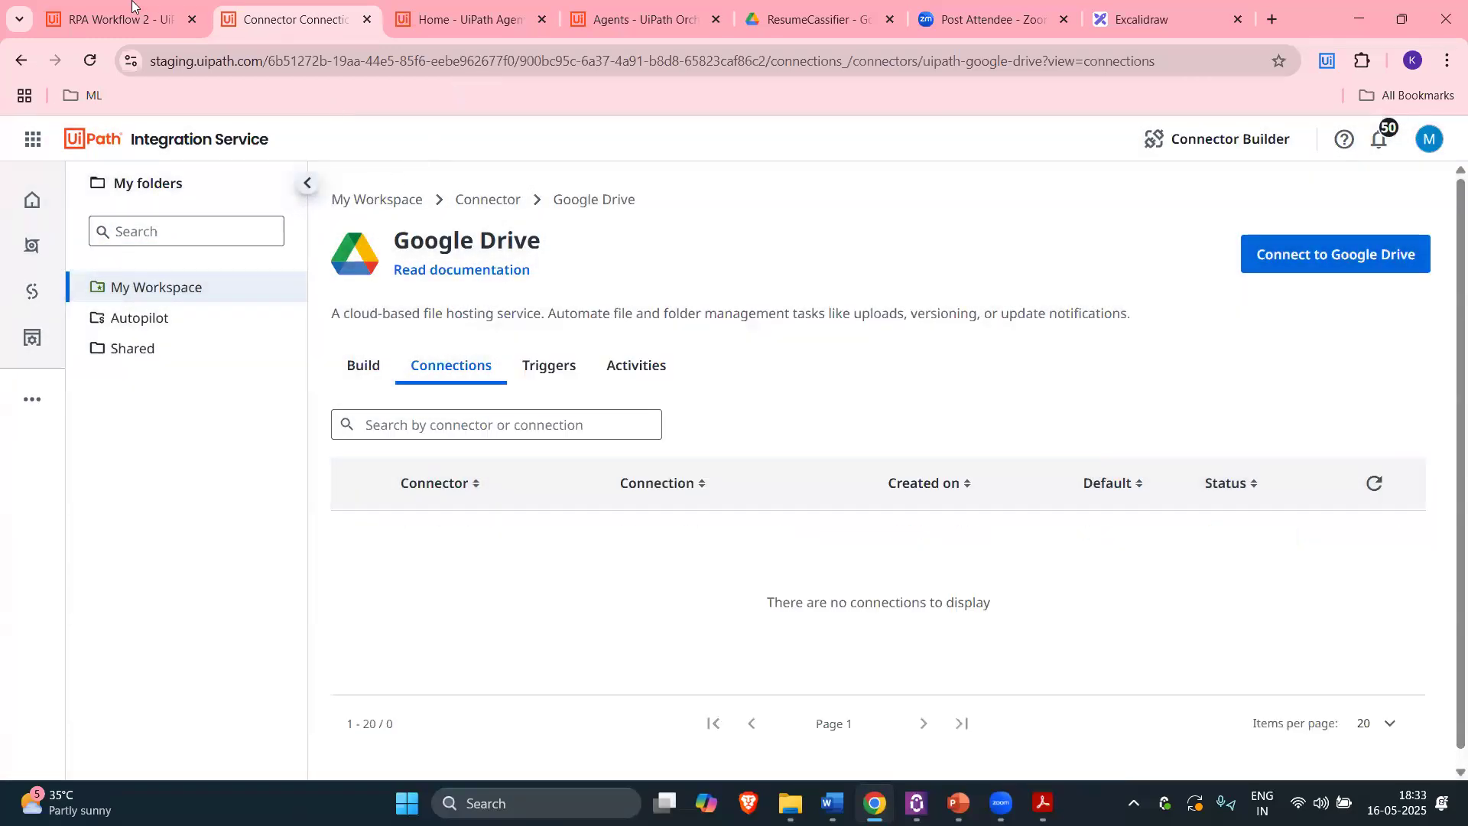
pyautogui.click(133, 14)
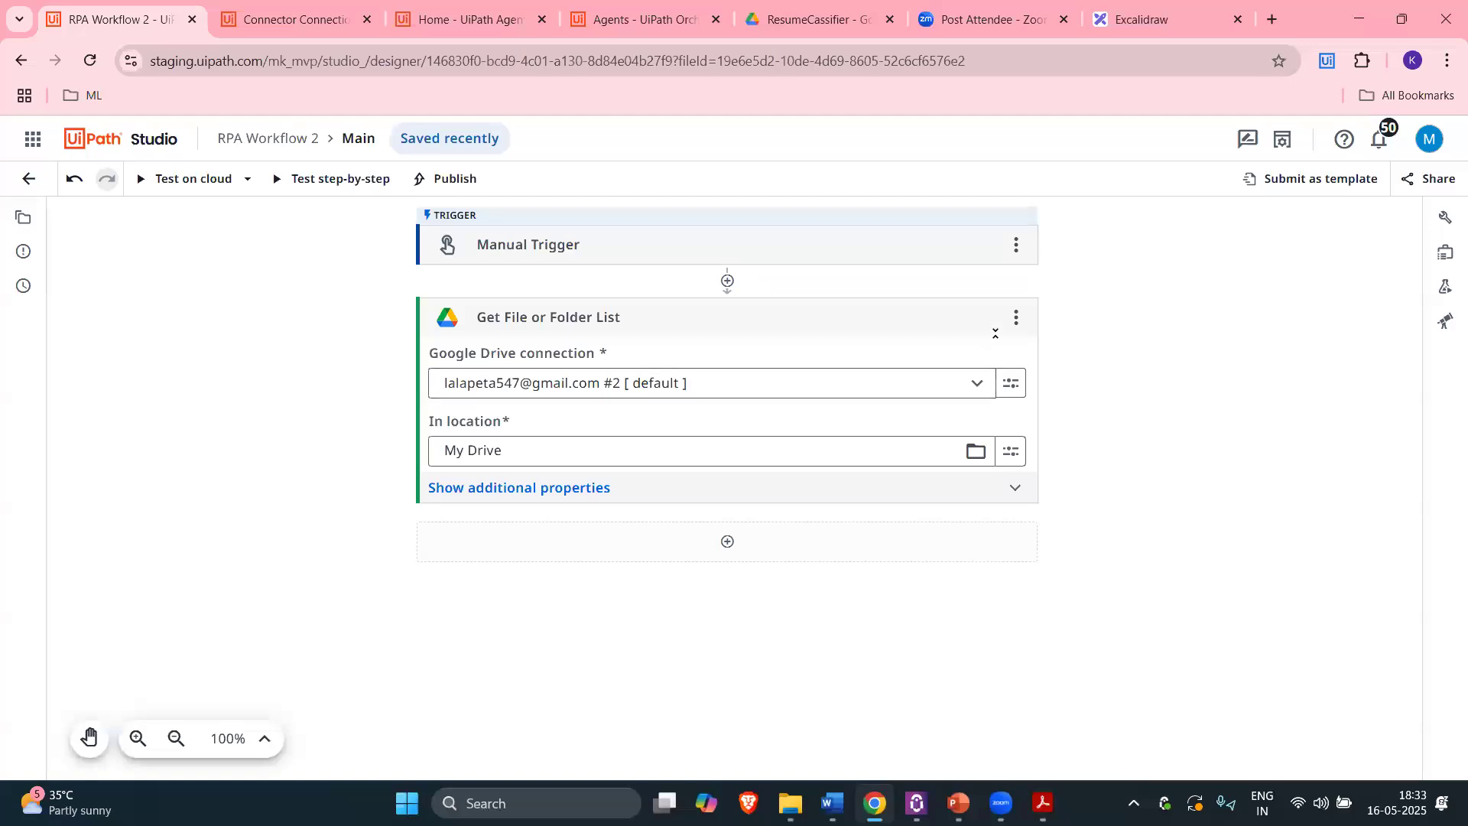
# Step: Remove the Get File or Folder List activity and add it back to the workflow
pyautogui.click(1016, 317)
pyautogui.click(1065, 609)
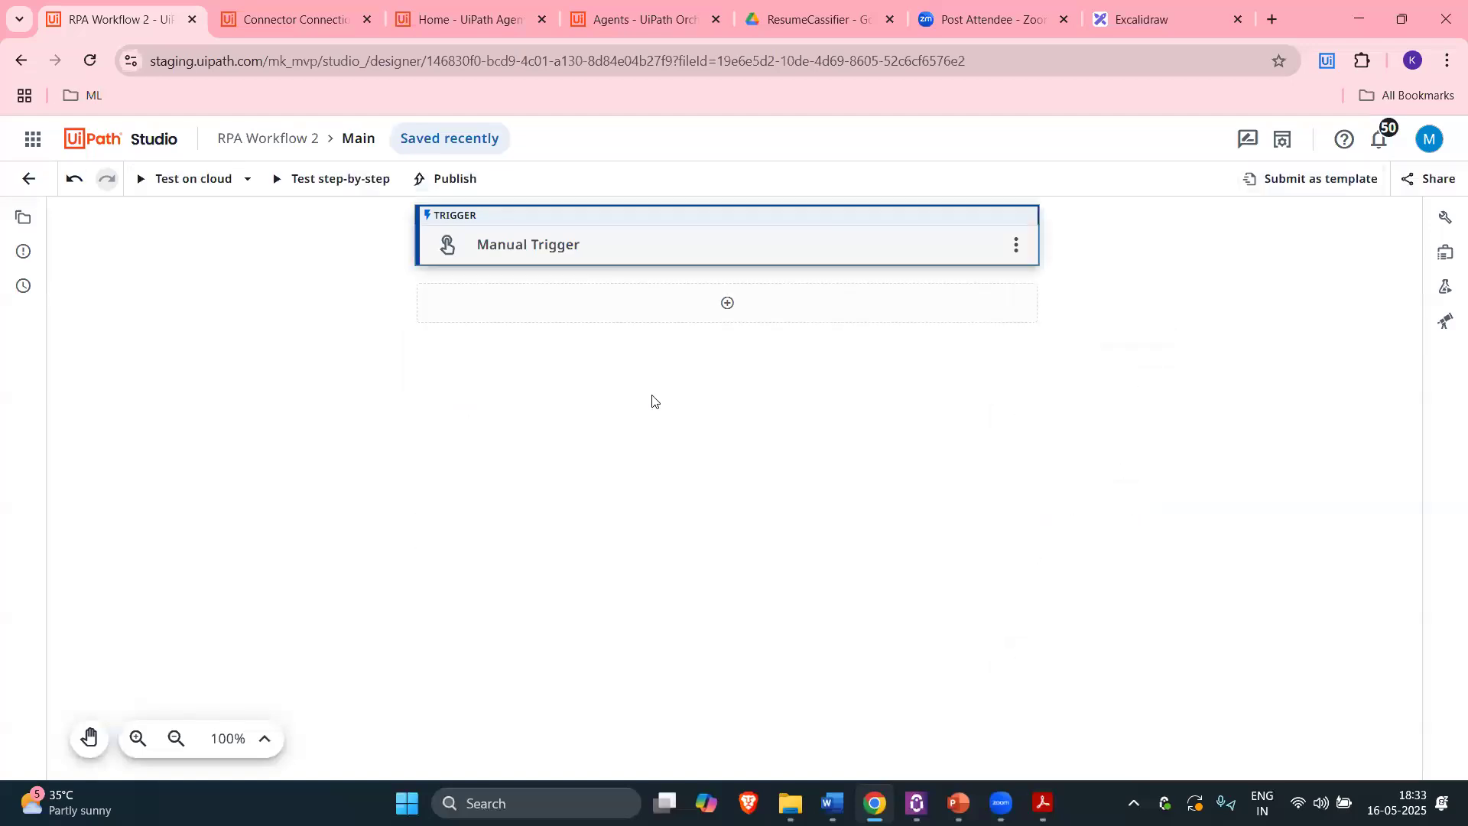
pyautogui.click(307, 345)
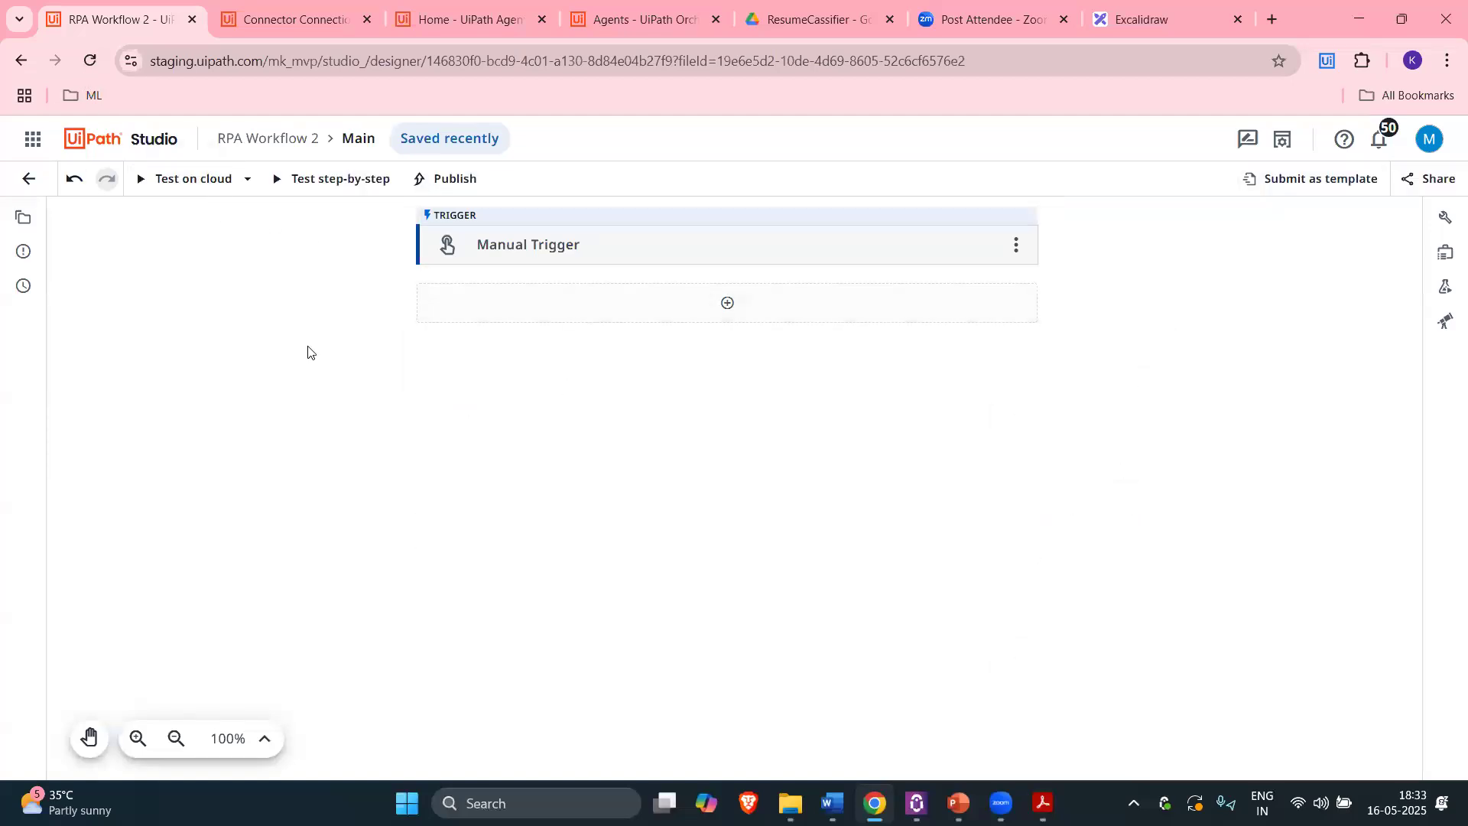
pyautogui.click(301, 6)
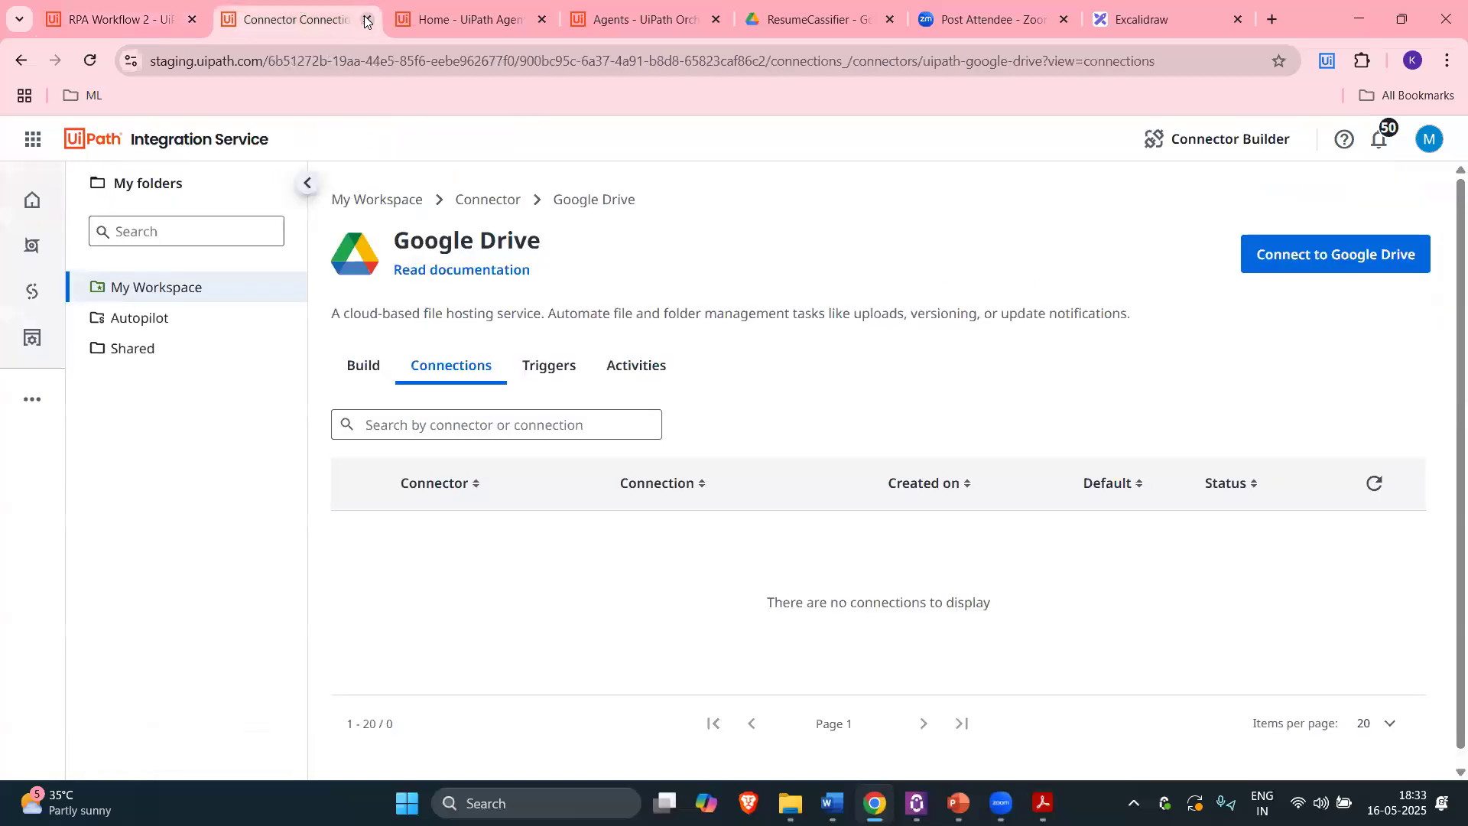
pyautogui.click(366, 19)
pyautogui.click(732, 304)
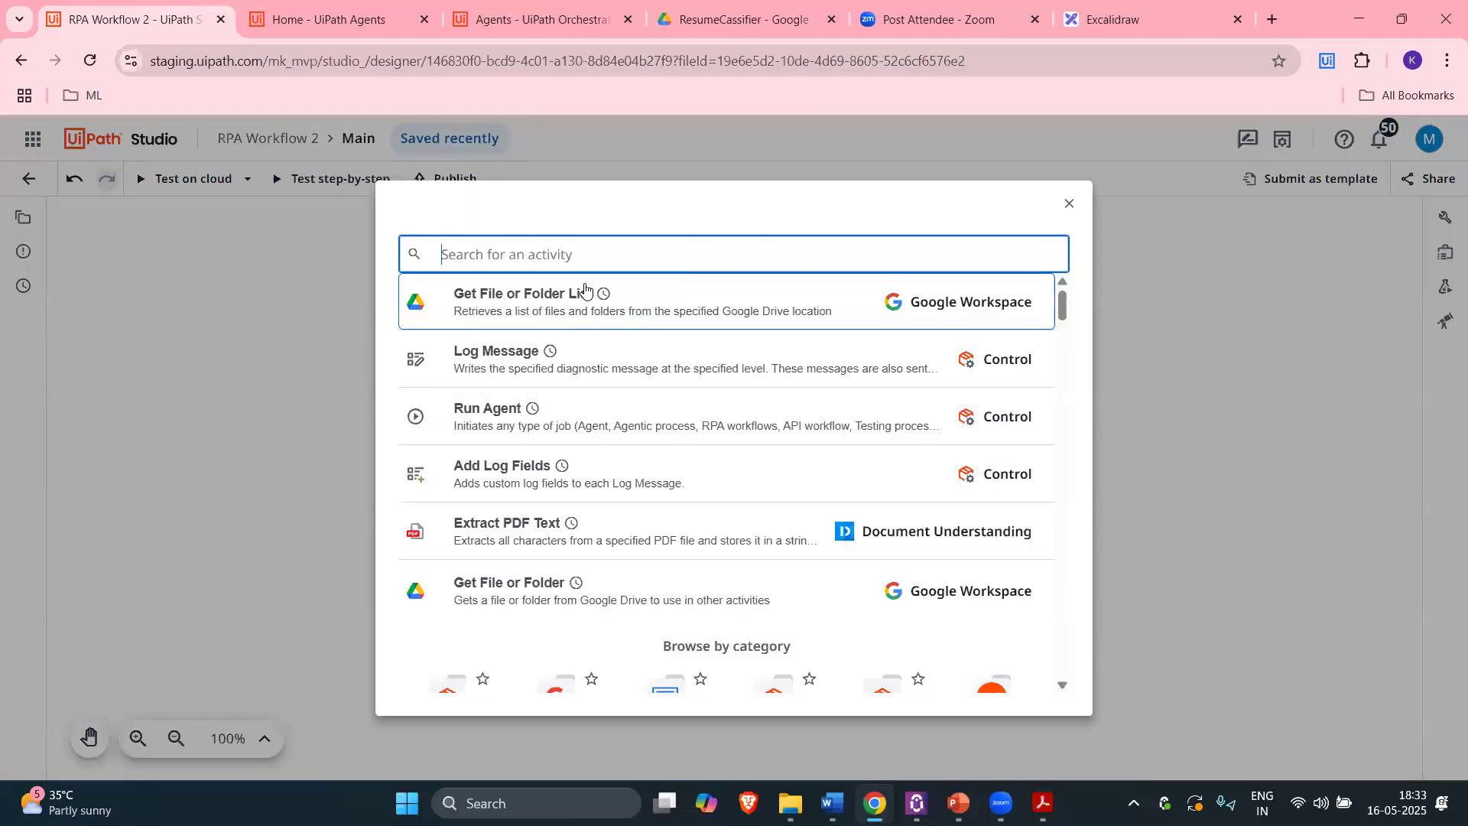
pyautogui.click(639, 321)
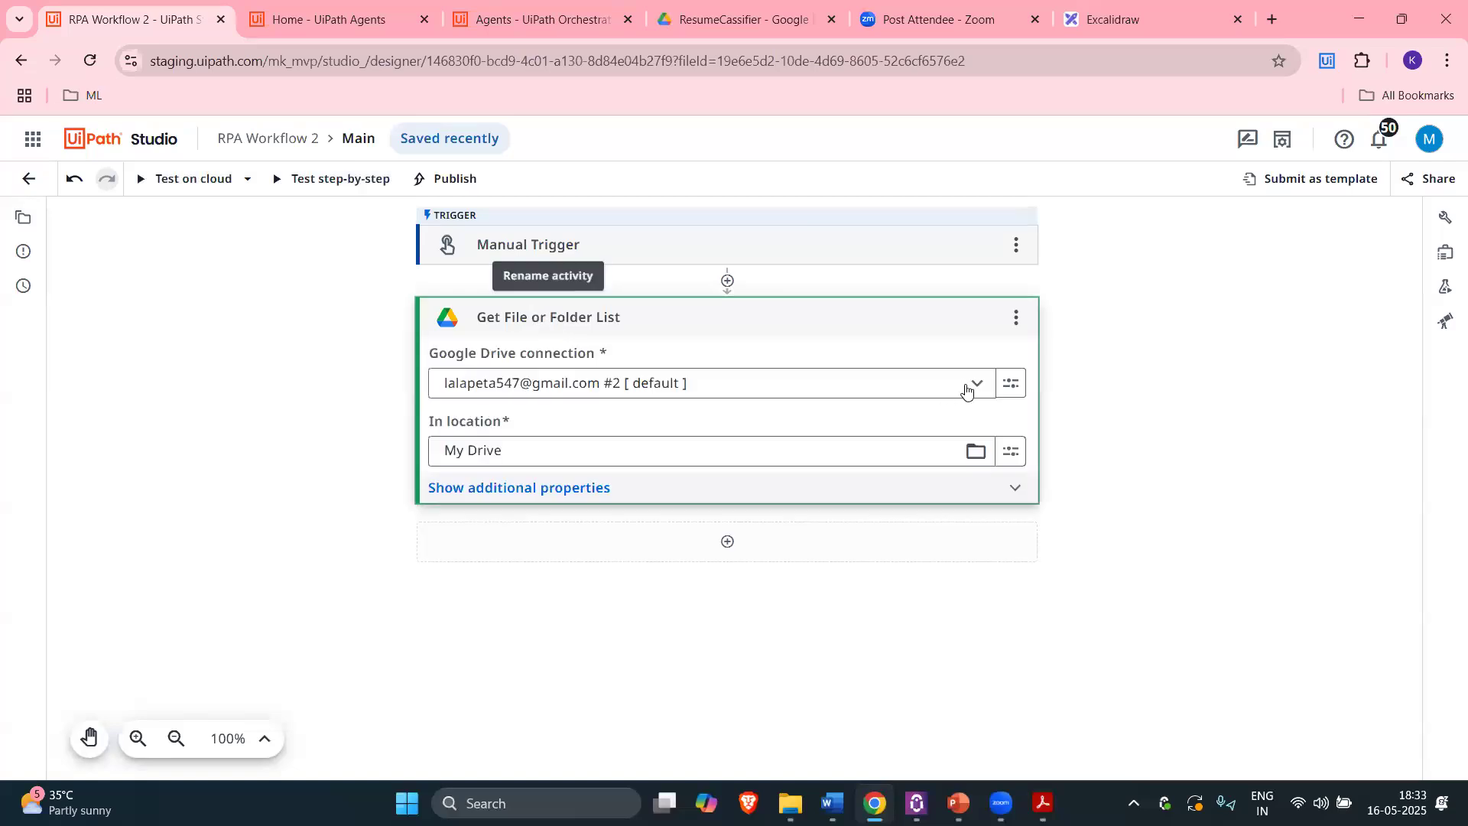
# Step: Check the Google Drive connection management page, then return to the Studio projects list
pyautogui.click(1010, 383)
pyautogui.click(1089, 451)
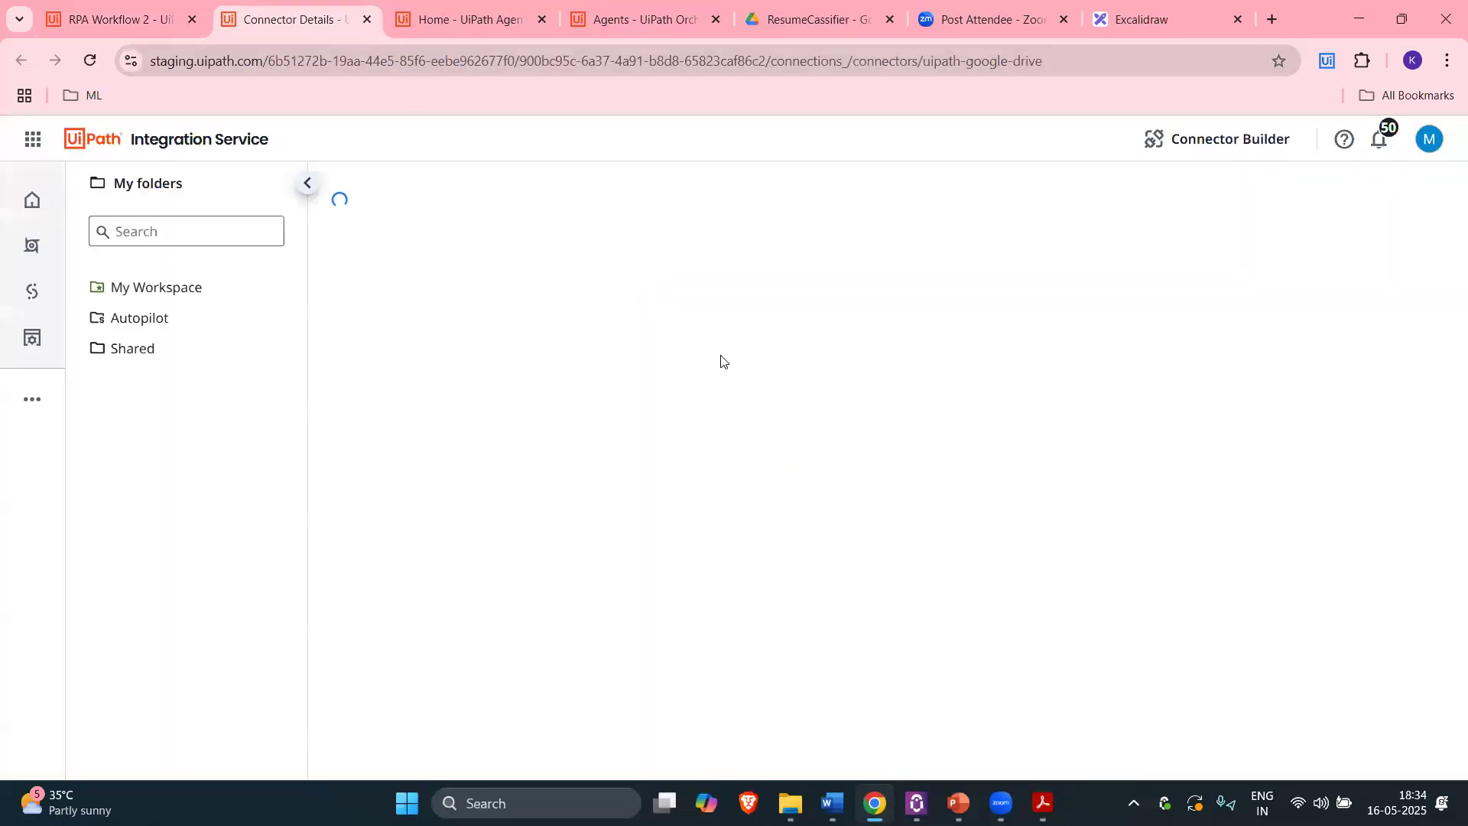
pyautogui.click(367, 21)
pyautogui.click(29, 189)
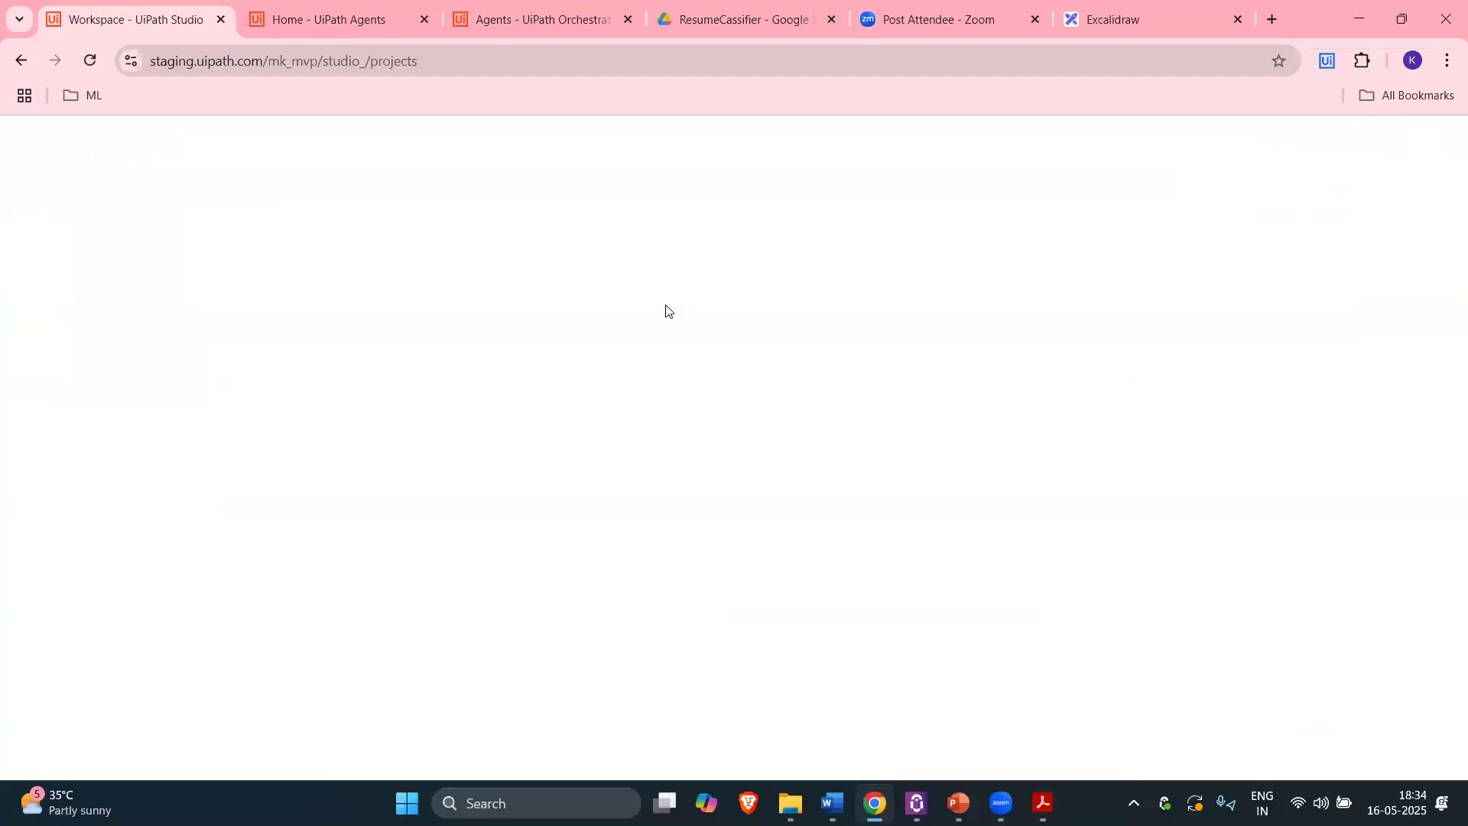
# Step: Reopen RPA Workflow 2 and remove its Get File or Folder List activity
pyautogui.click(436, 361)
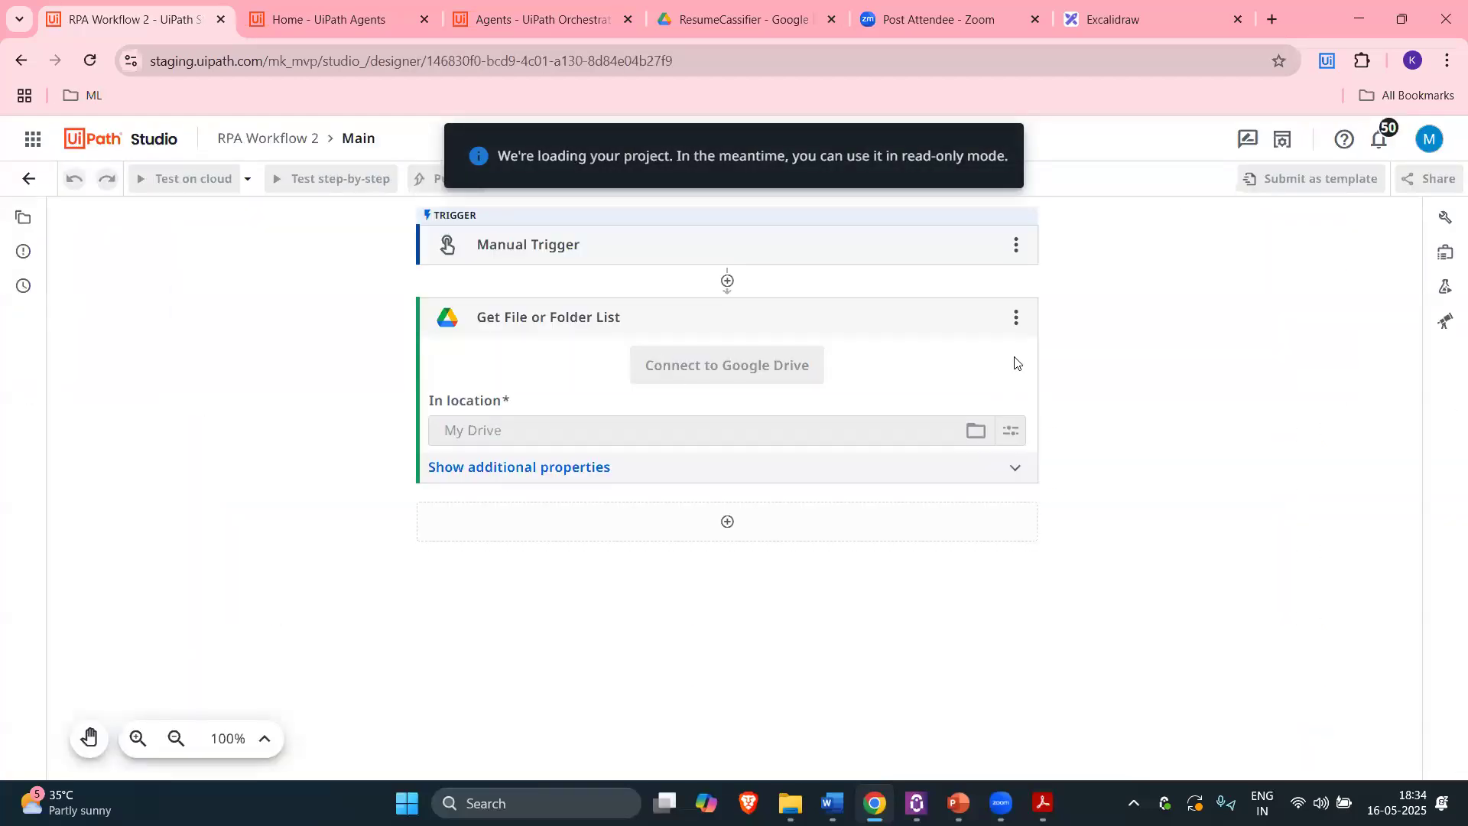
pyautogui.click(820, 568)
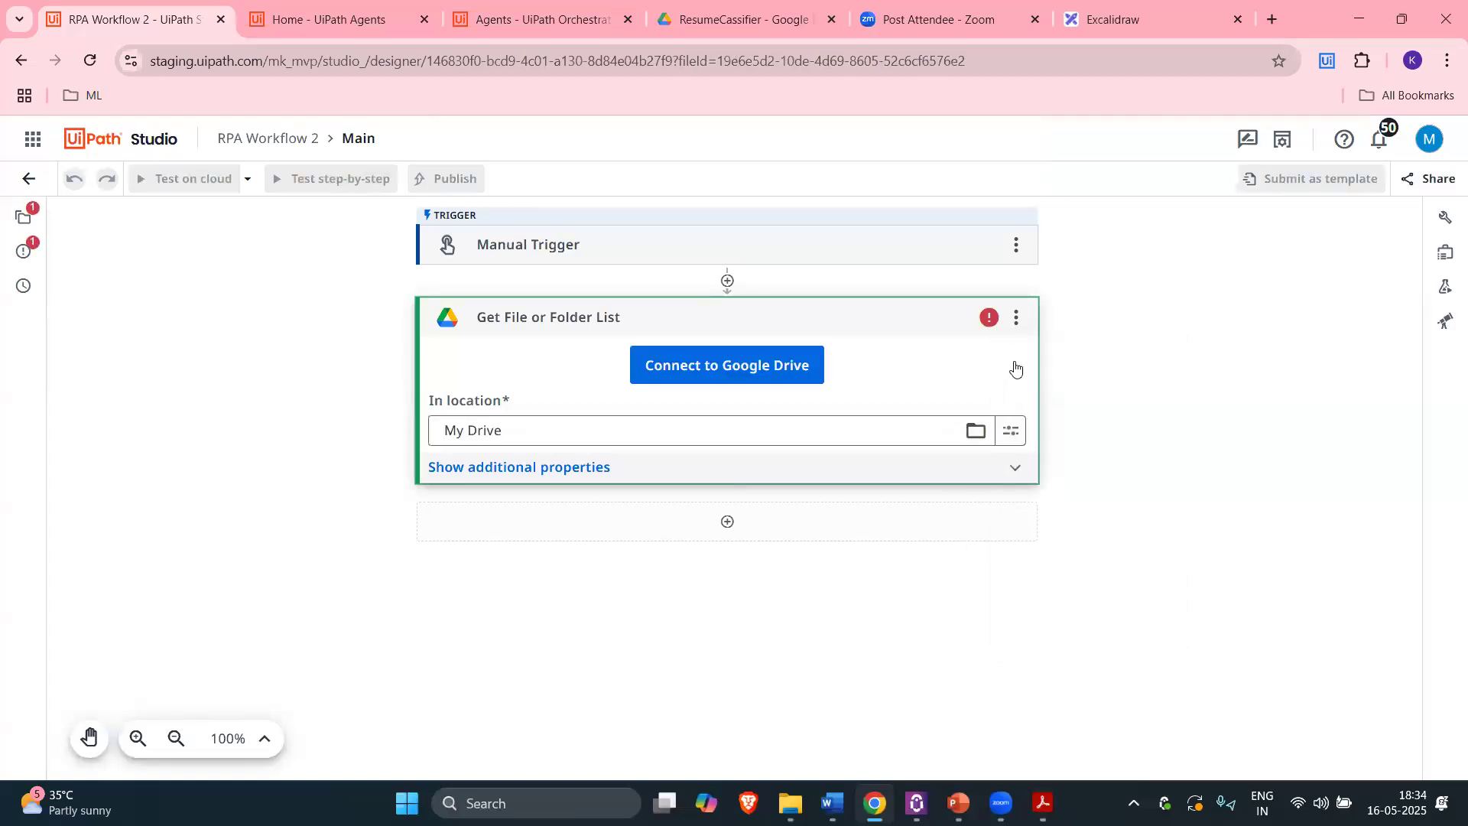
pyautogui.click(1016, 317)
pyautogui.click(1055, 610)
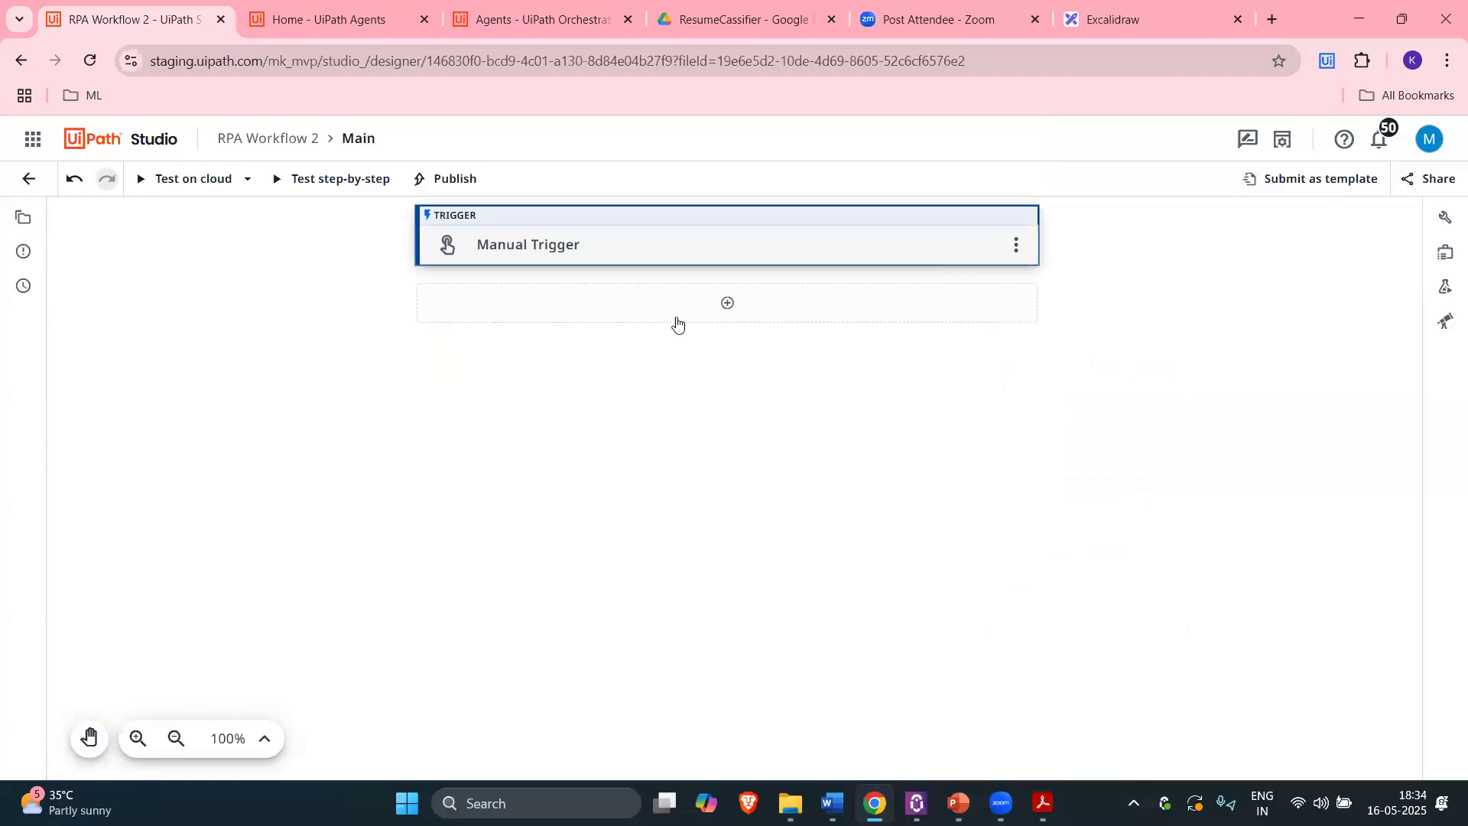
# Step: Re-add Get File or Folder List and start a new Google Drive connection
pyautogui.click(676, 319)
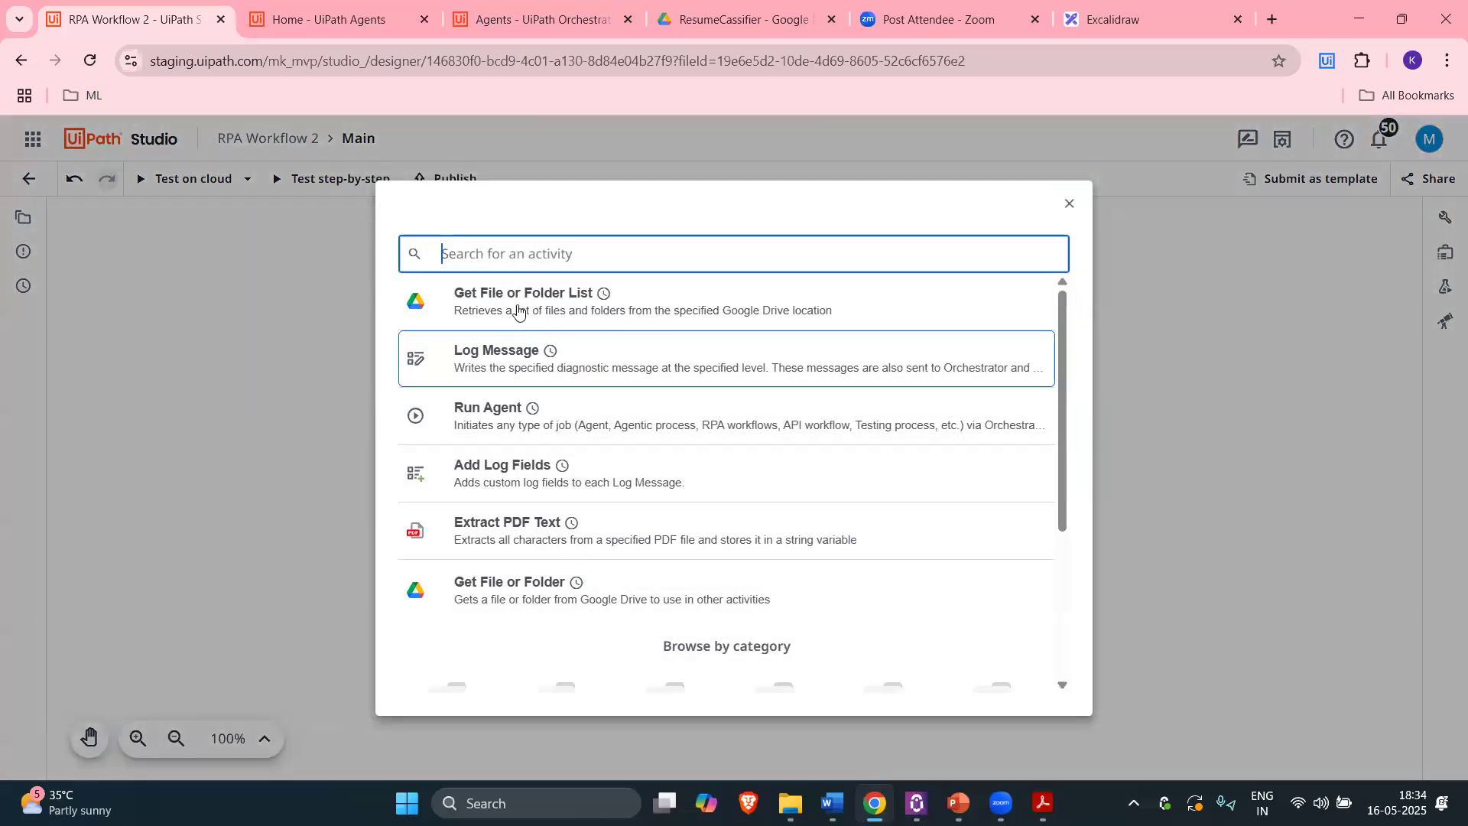
pyautogui.click(530, 305)
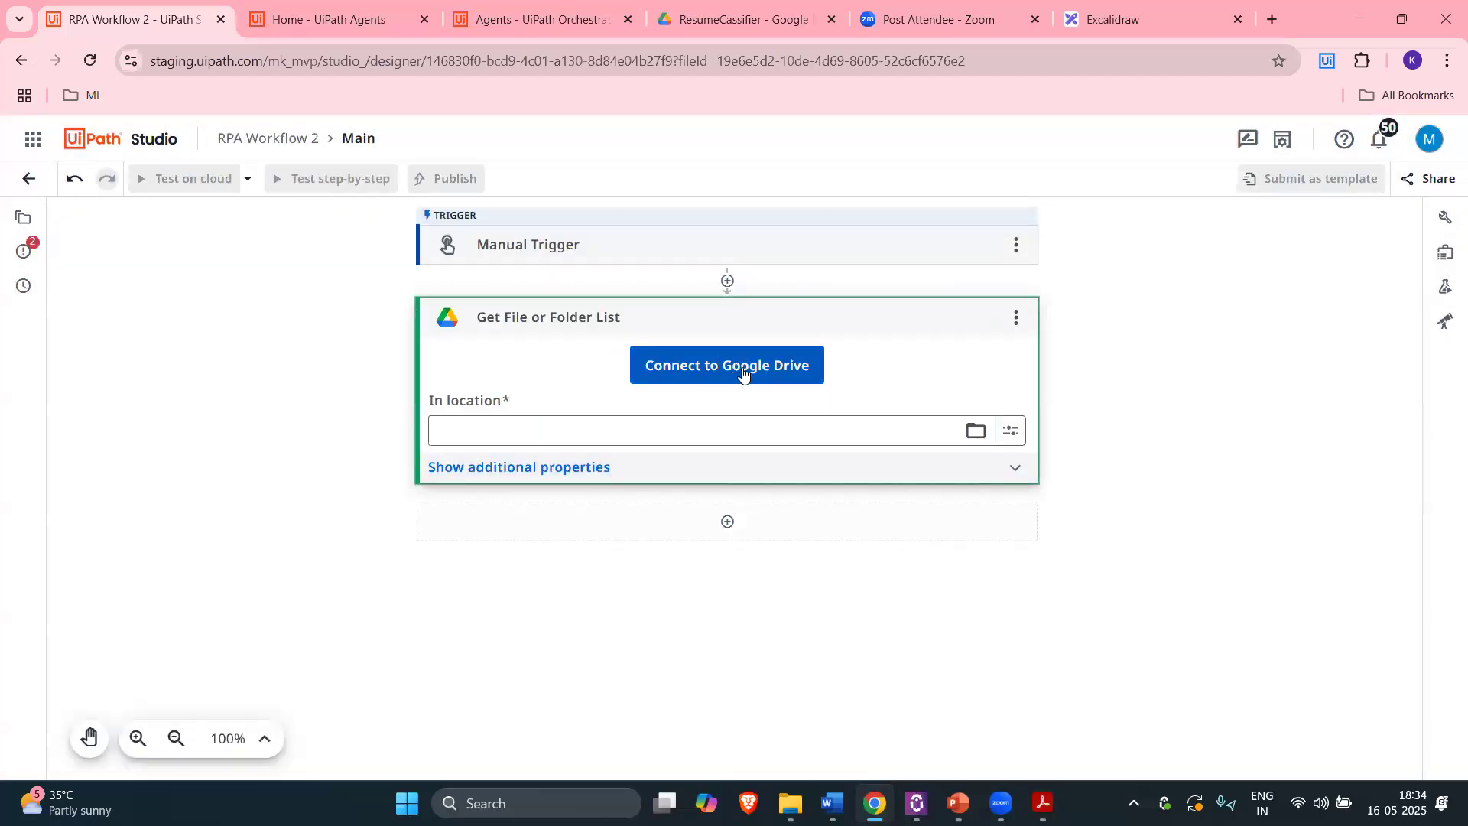
pyautogui.click(736, 366)
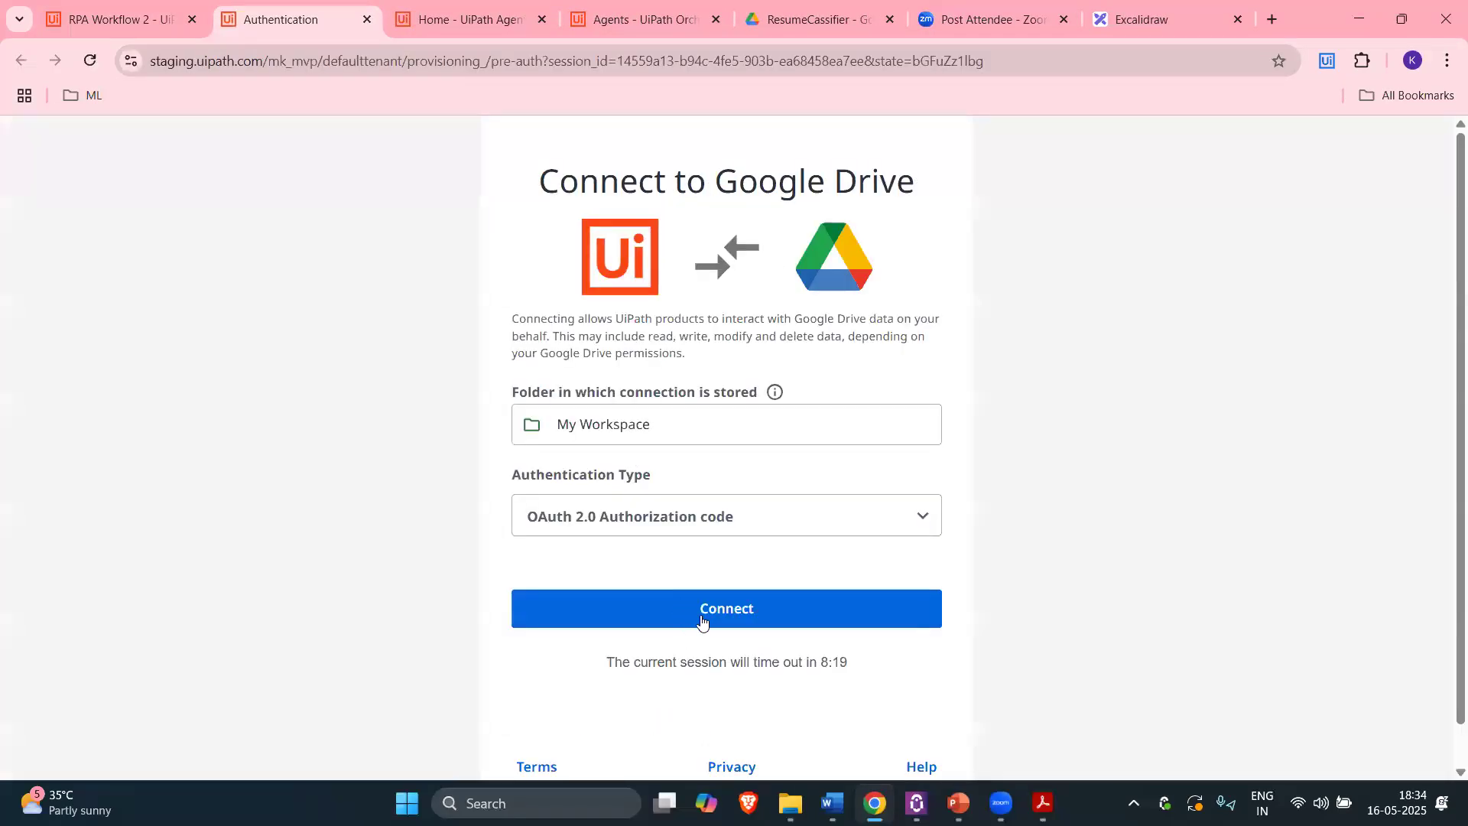
# Step: Choose the Google account and grant UiPath Drive access, creating Google Drive connection #2
pyautogui.click(727, 609)
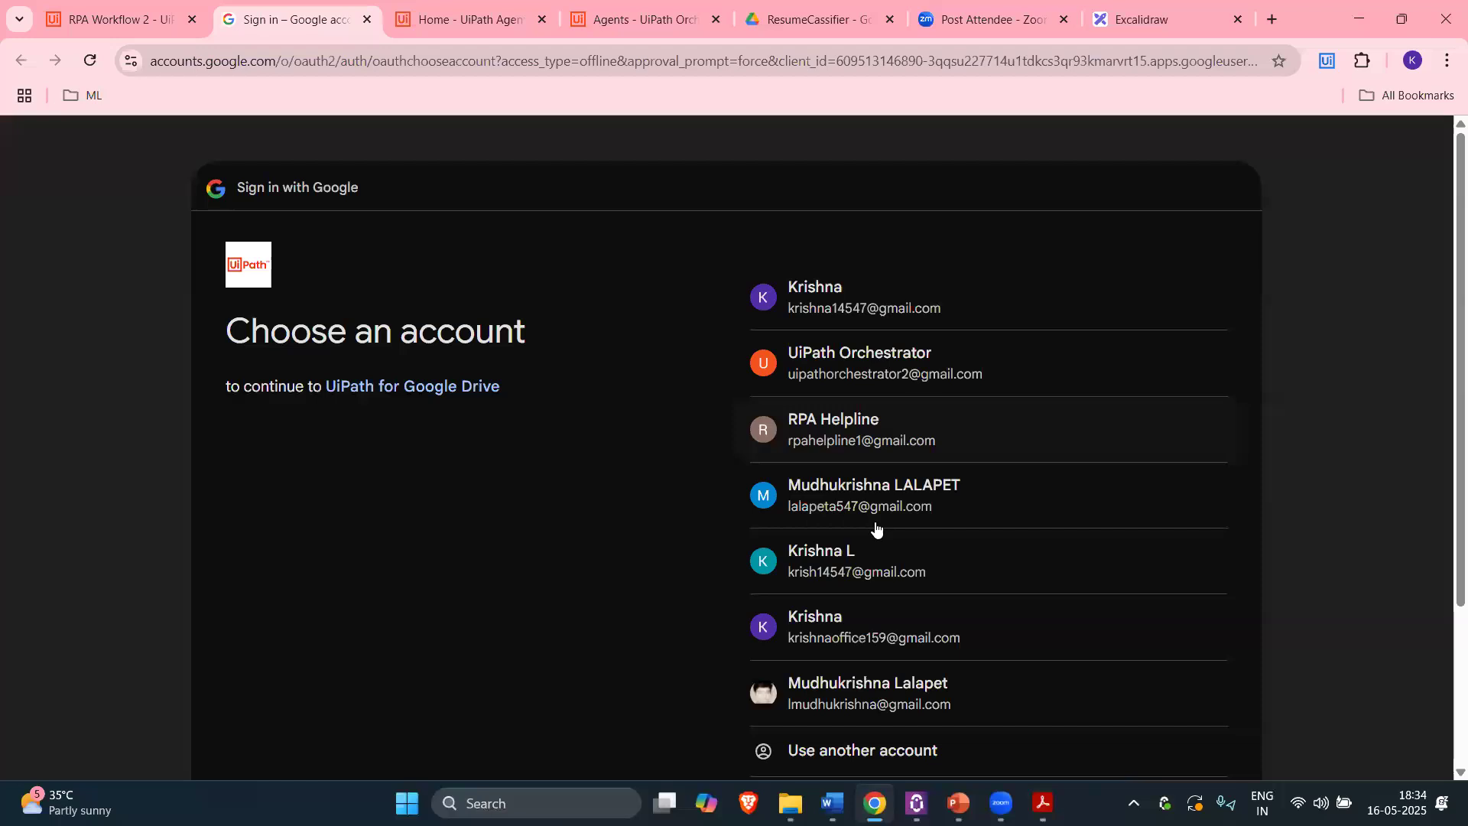
pyautogui.click(873, 508)
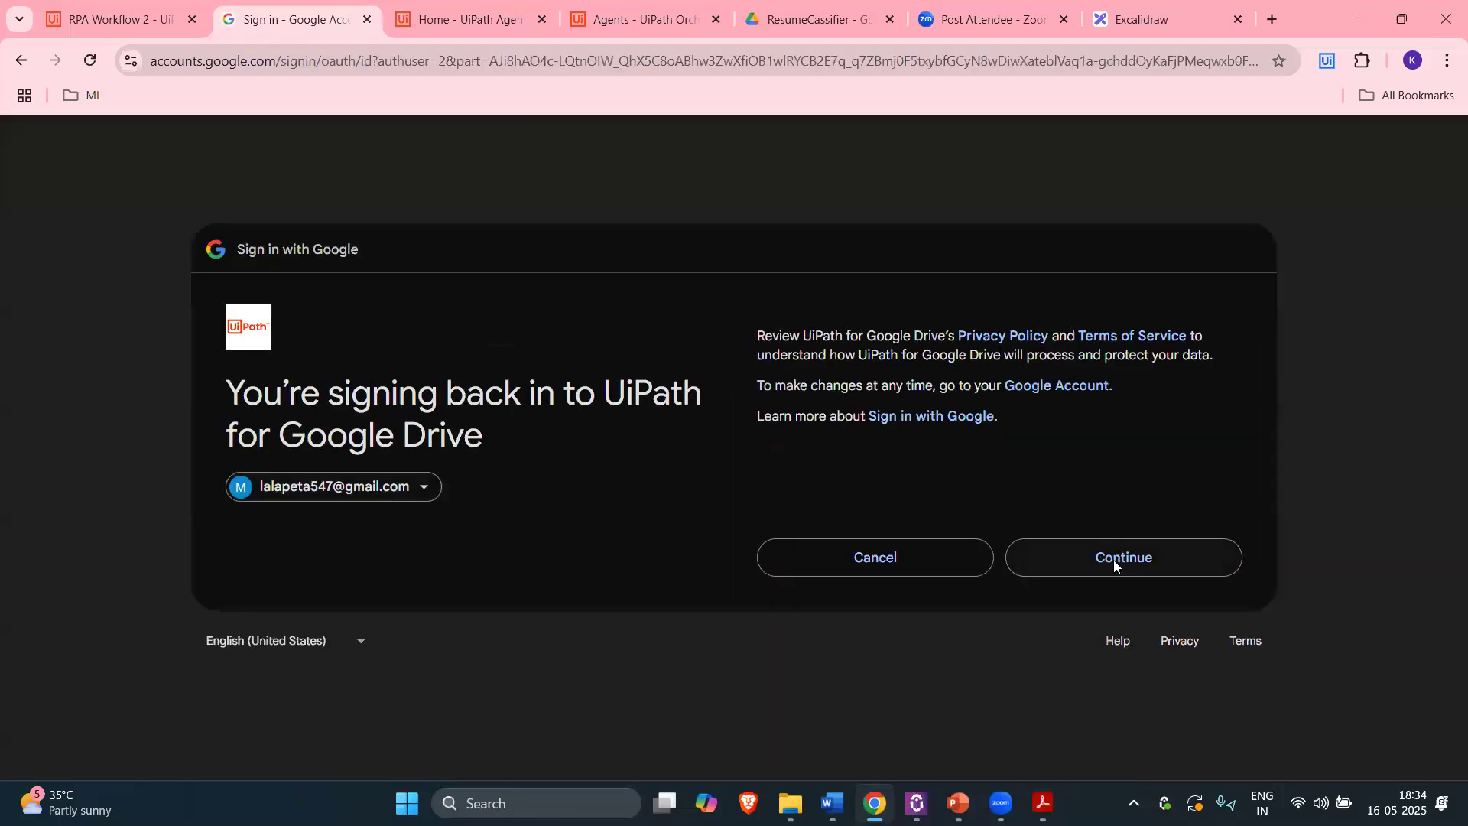
pyautogui.click(1118, 558)
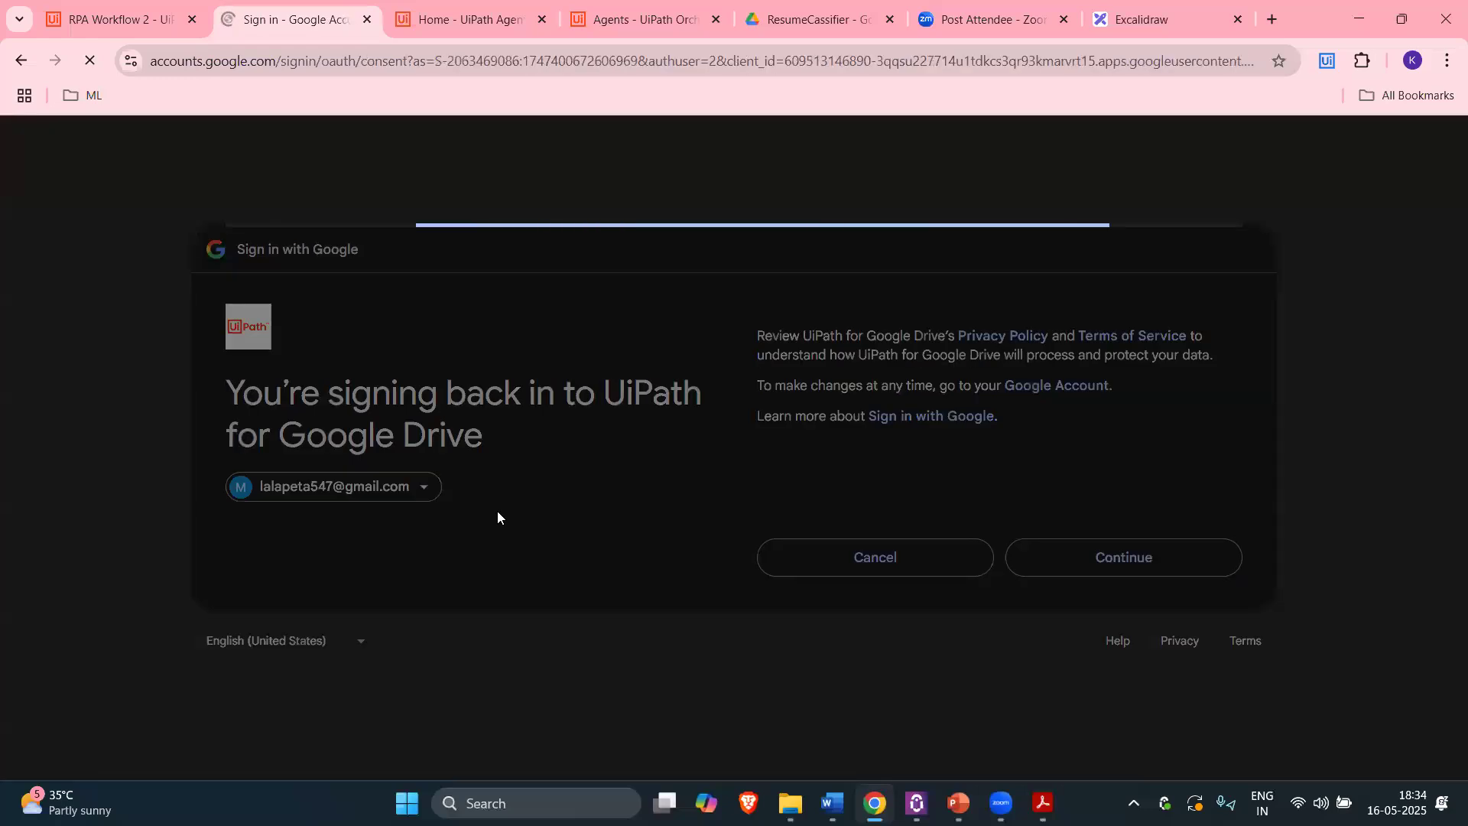
pyautogui.click(1124, 605)
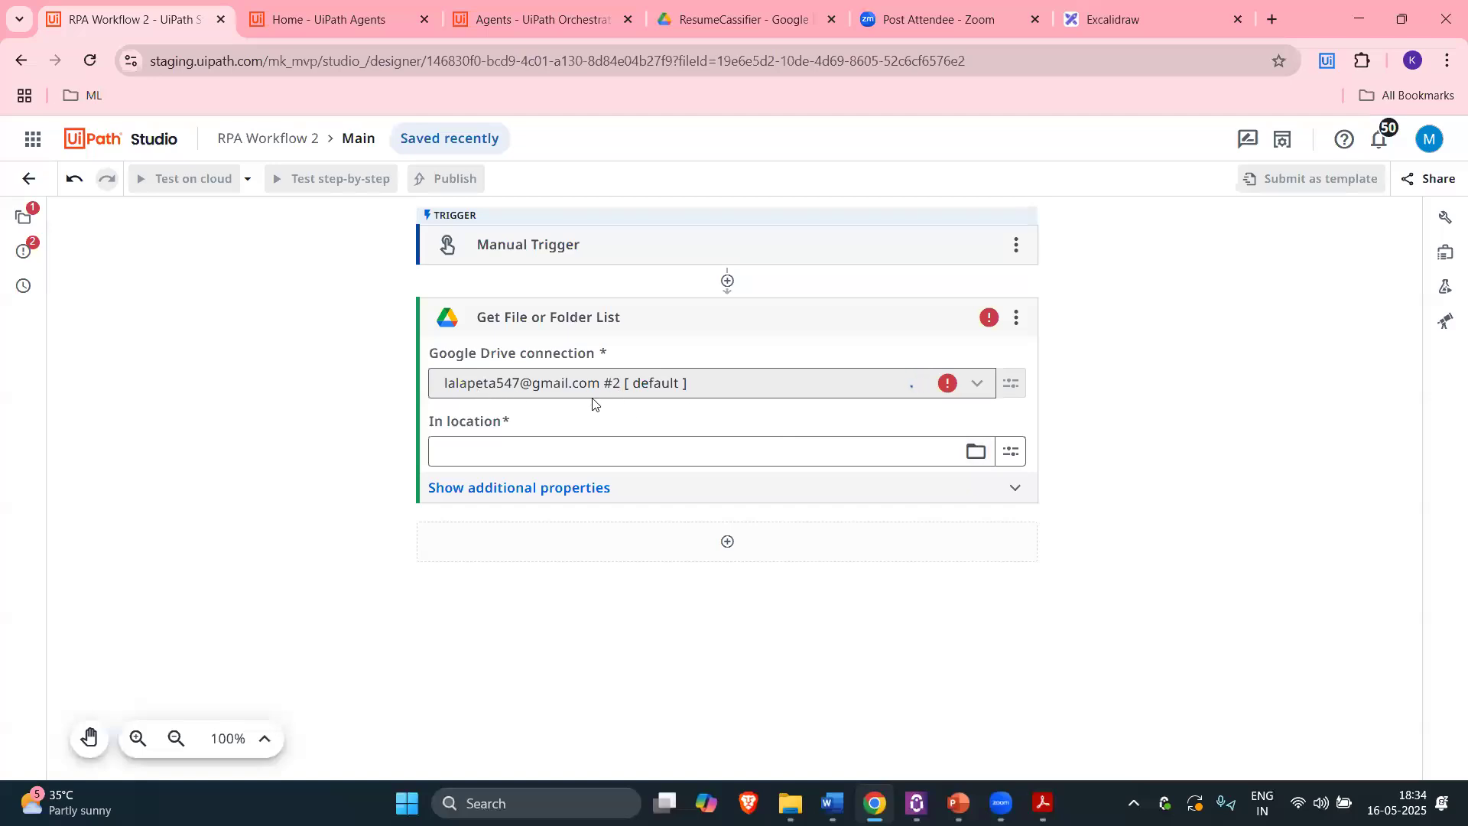
# Step: Look inside the ResumeCassifier folder in Google Drive, which holds RPA_Resume.pdf
pyautogui.click(735, 19)
pyautogui.click(168, 6)
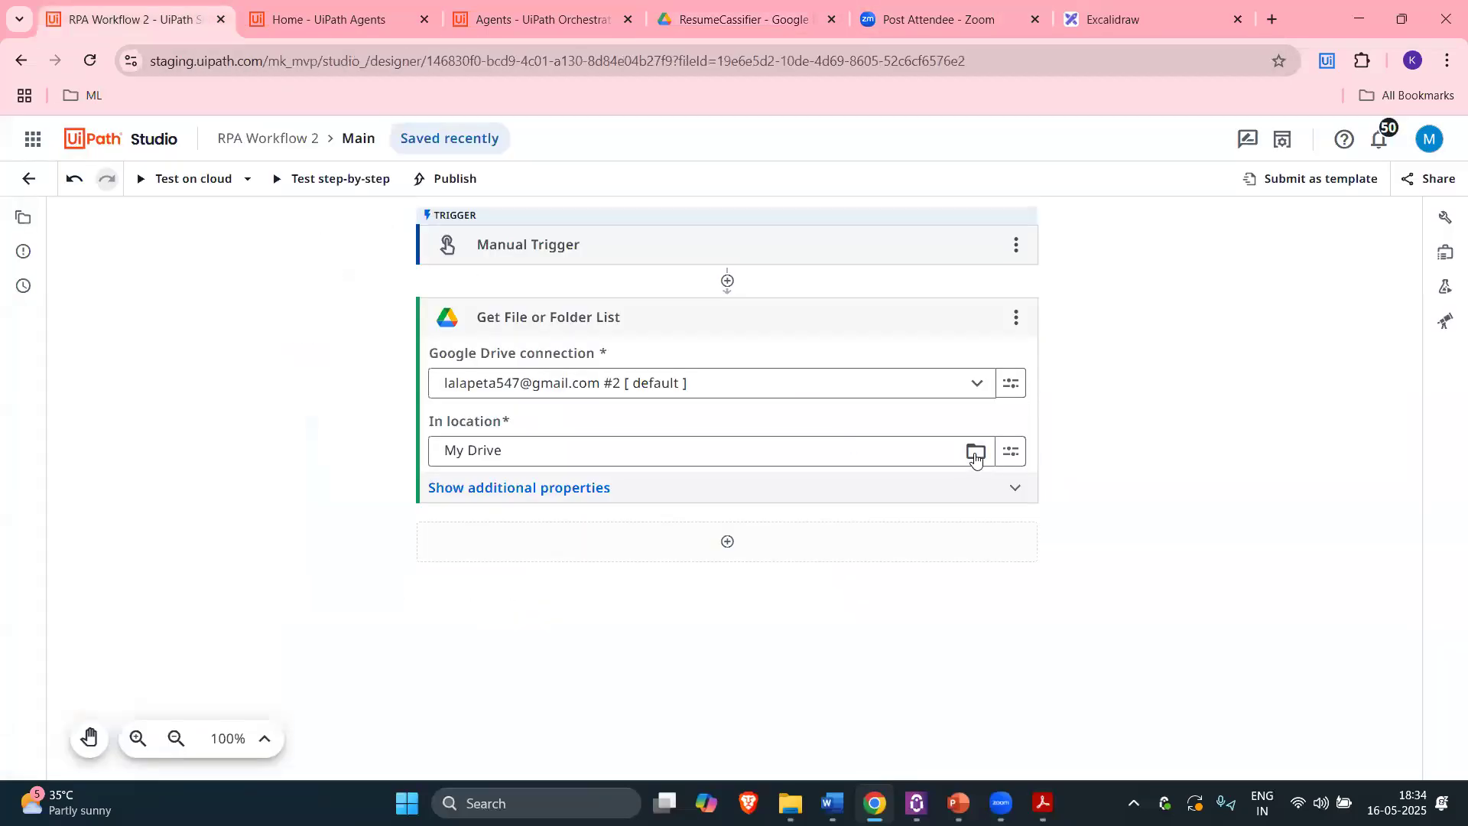
pyautogui.click(747, 23)
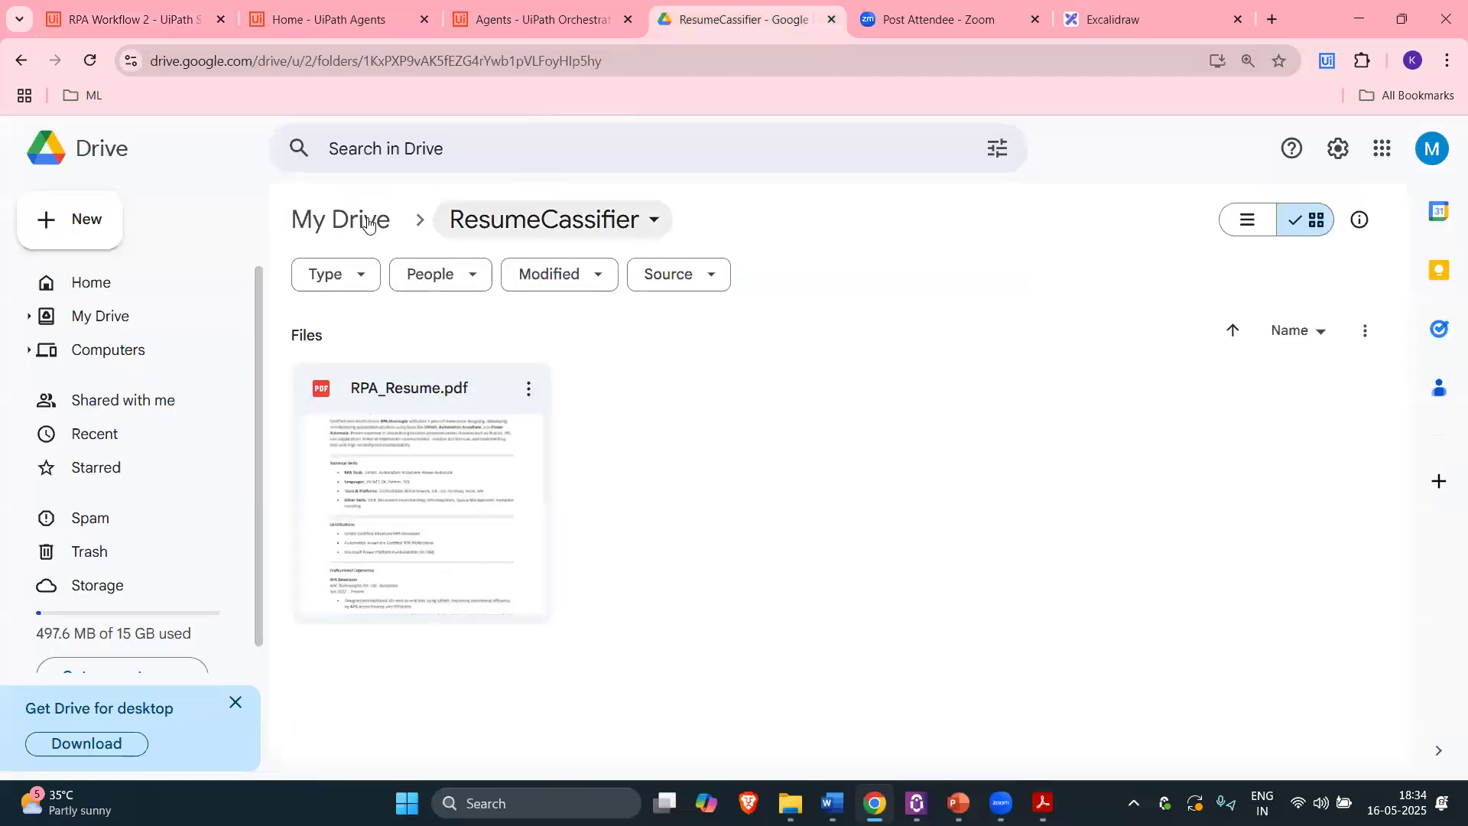
pyautogui.click(382, 237)
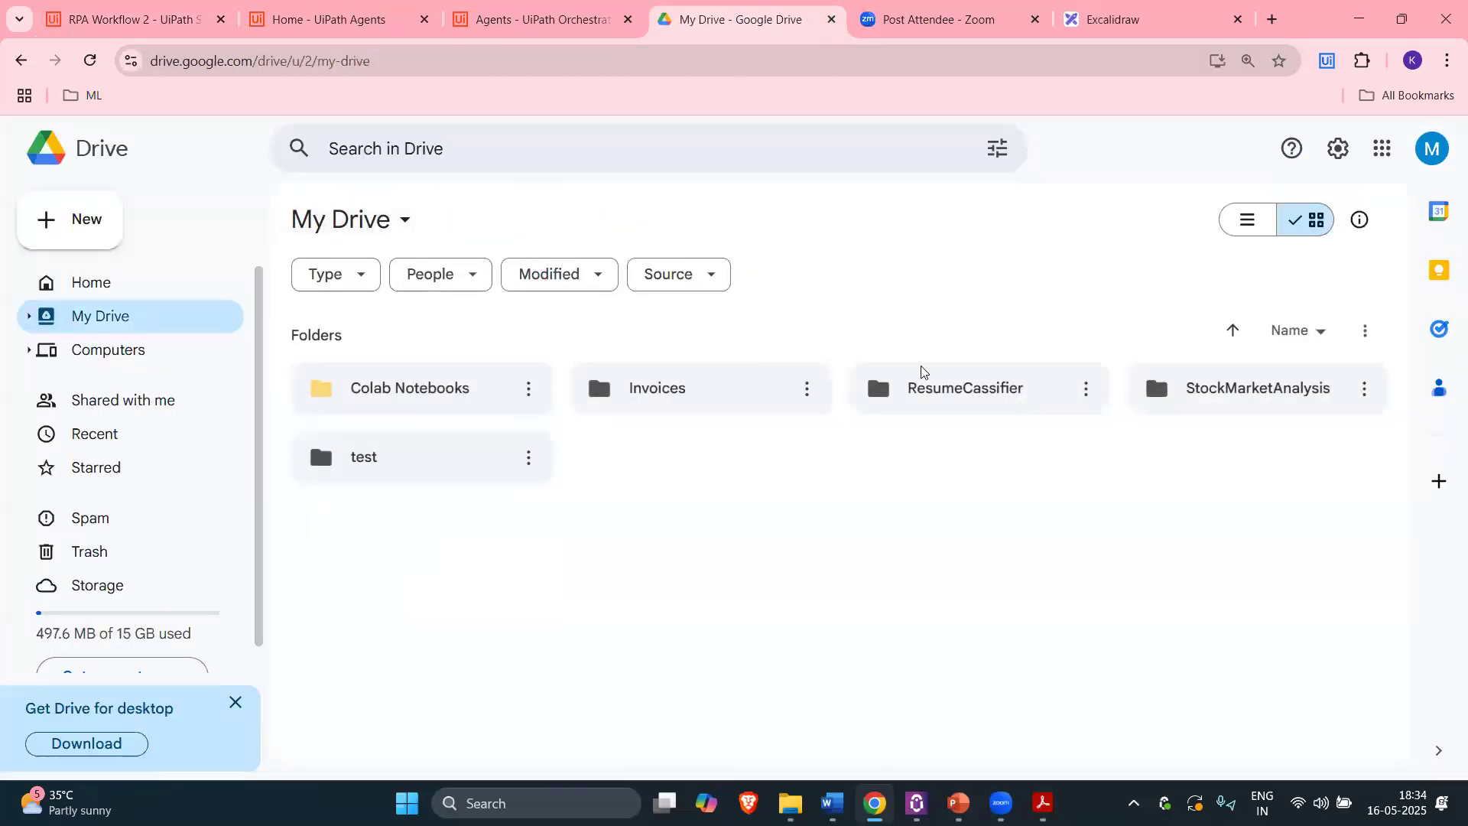
pyautogui.doubleClick(969, 390)
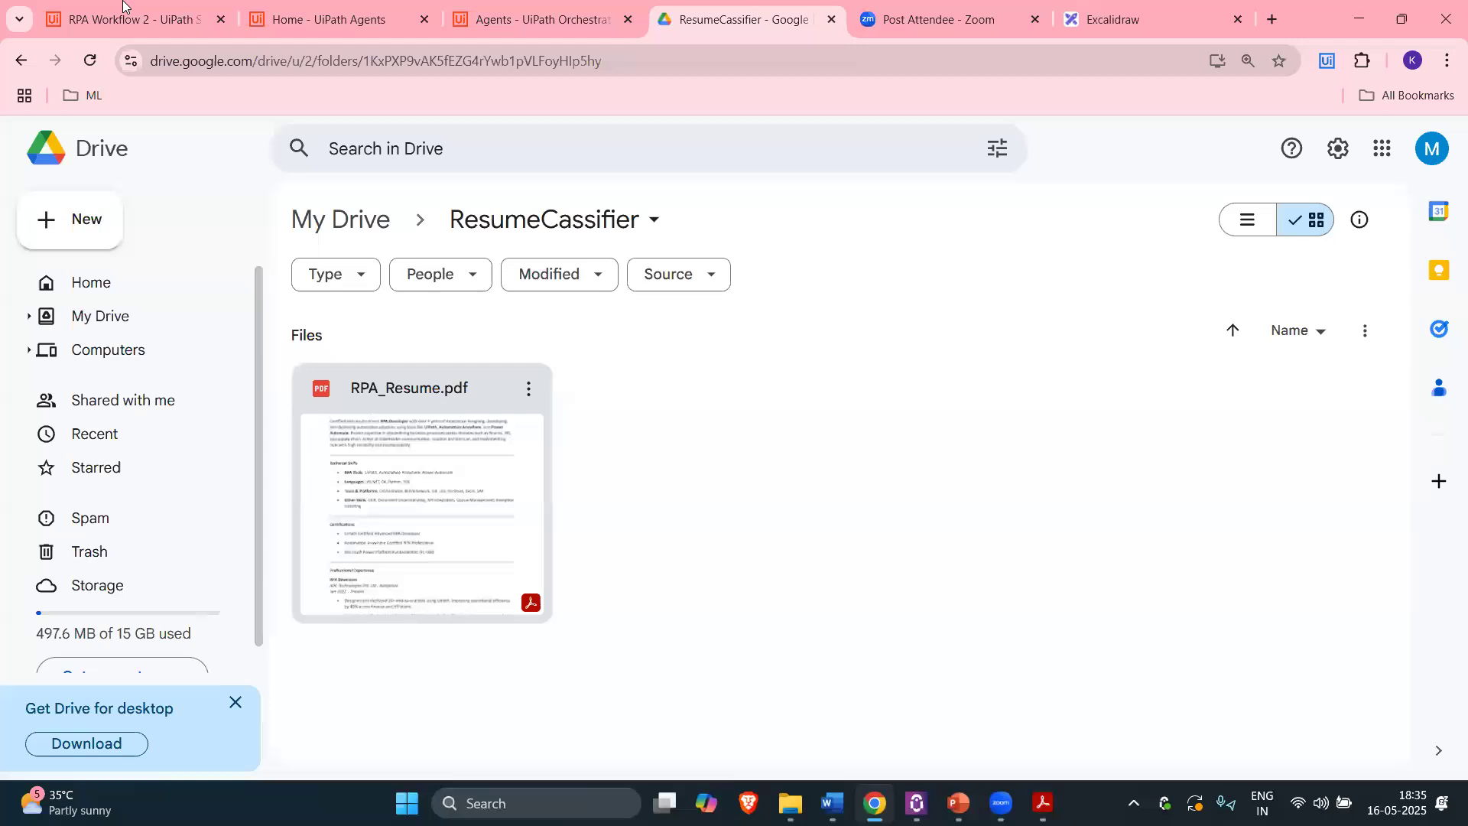
pyautogui.click(126, 19)
# Step: Set the step's In location to My Drive > ResumeCassifier and save it
pyautogui.click(975, 451)
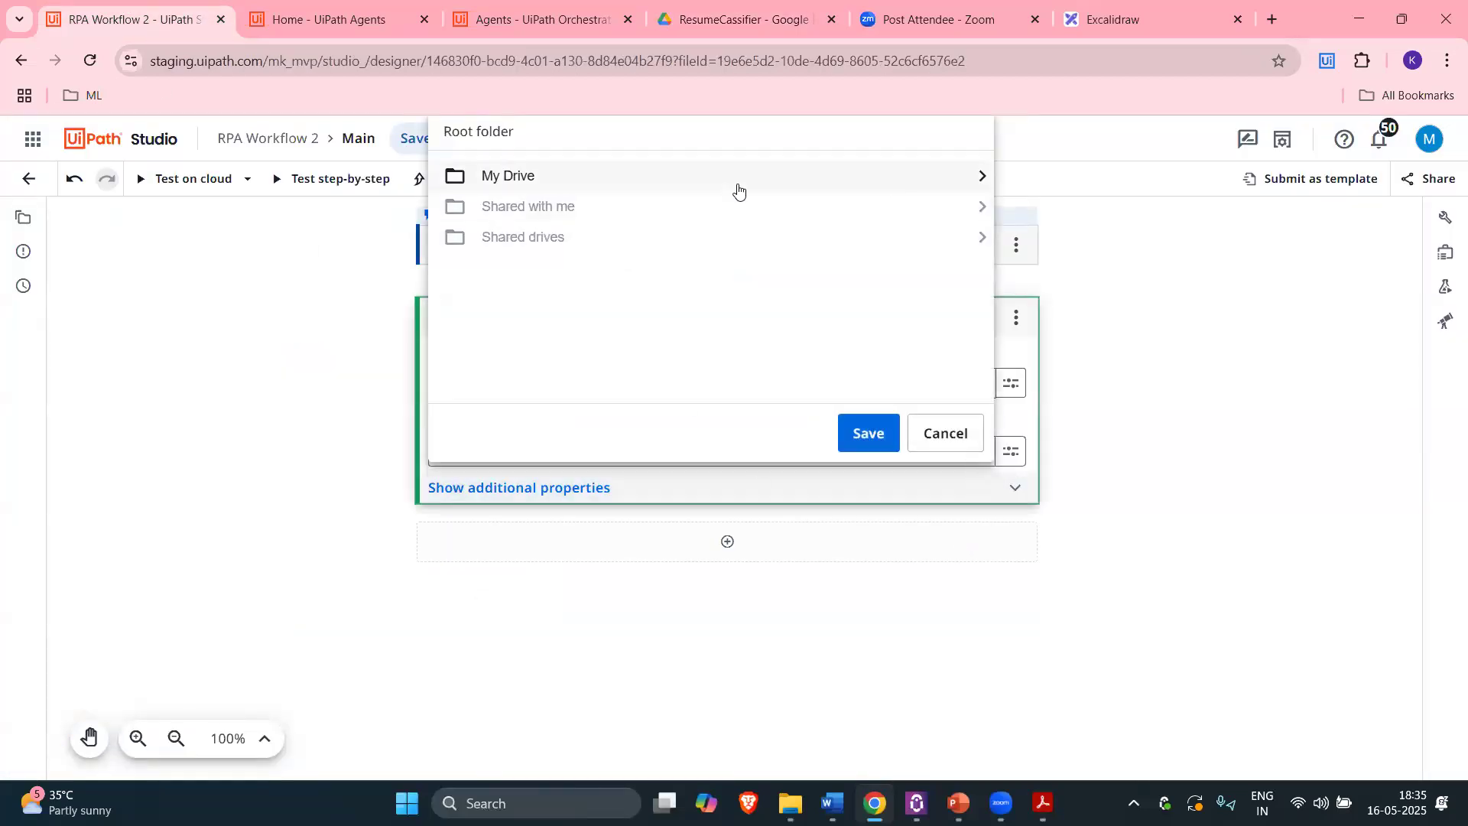
pyautogui.click(896, 186)
pyautogui.doubleClick(893, 184)
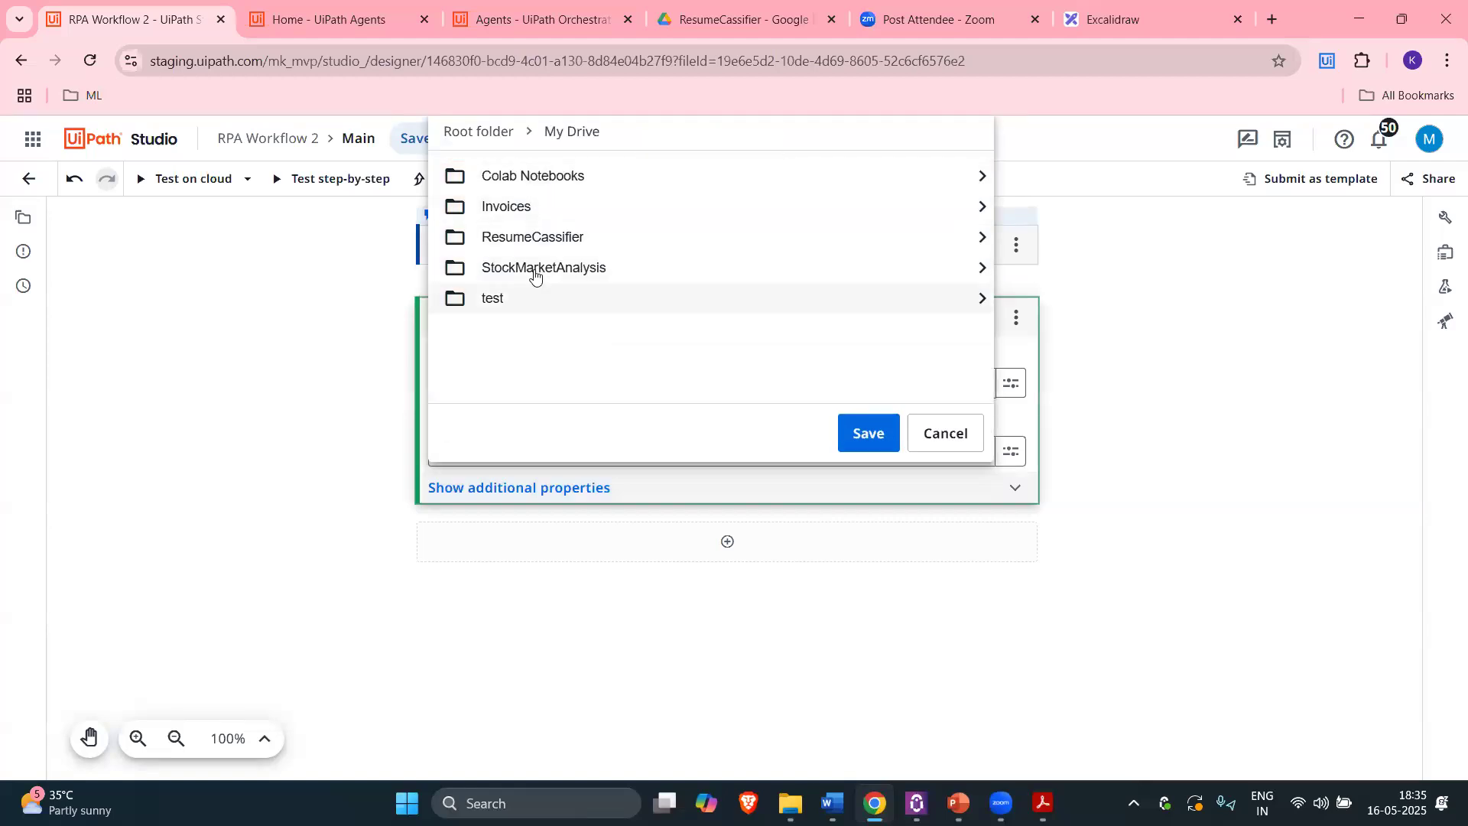
pyautogui.click(565, 238)
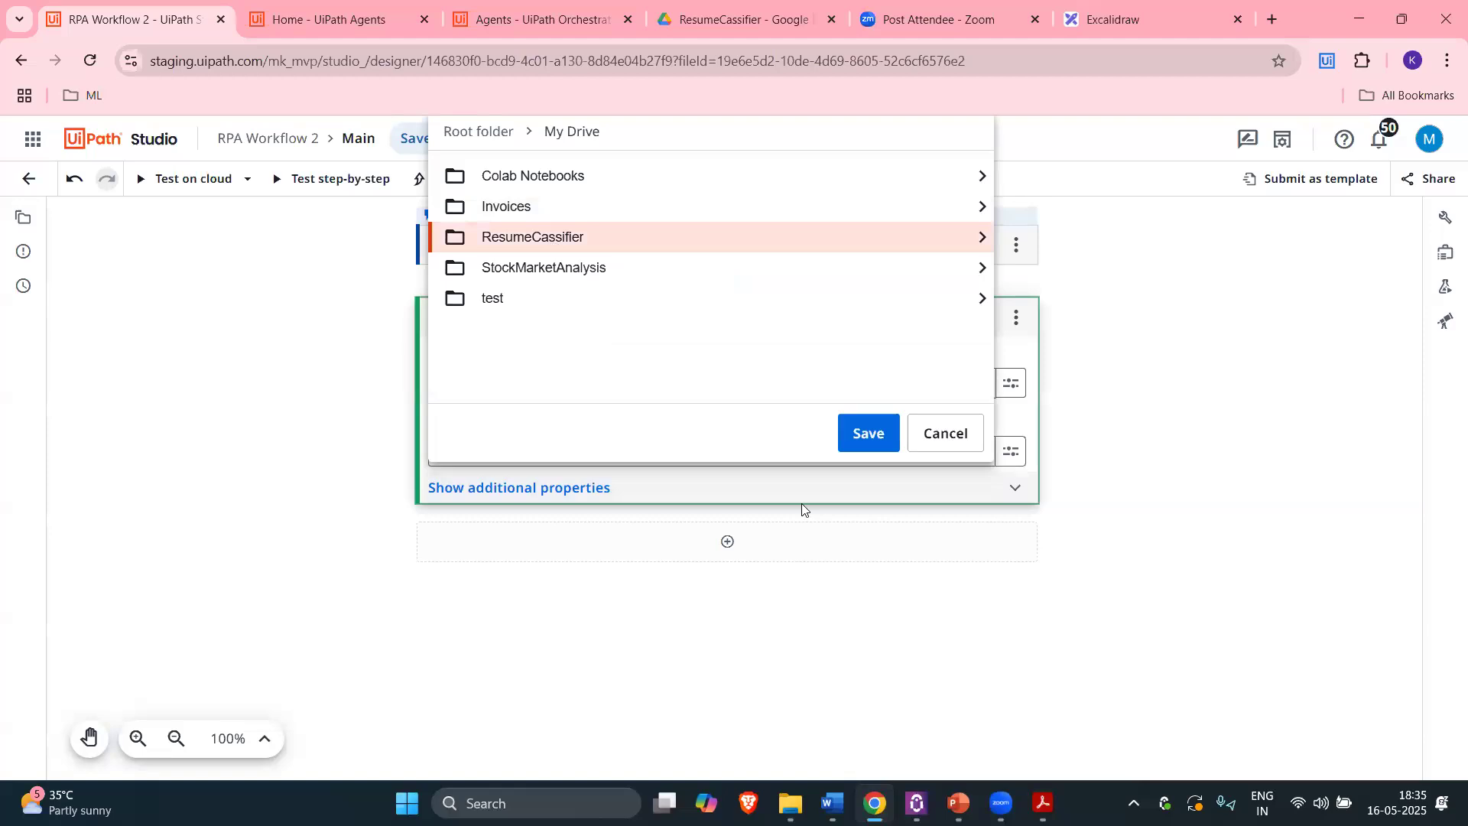
pyautogui.click(869, 434)
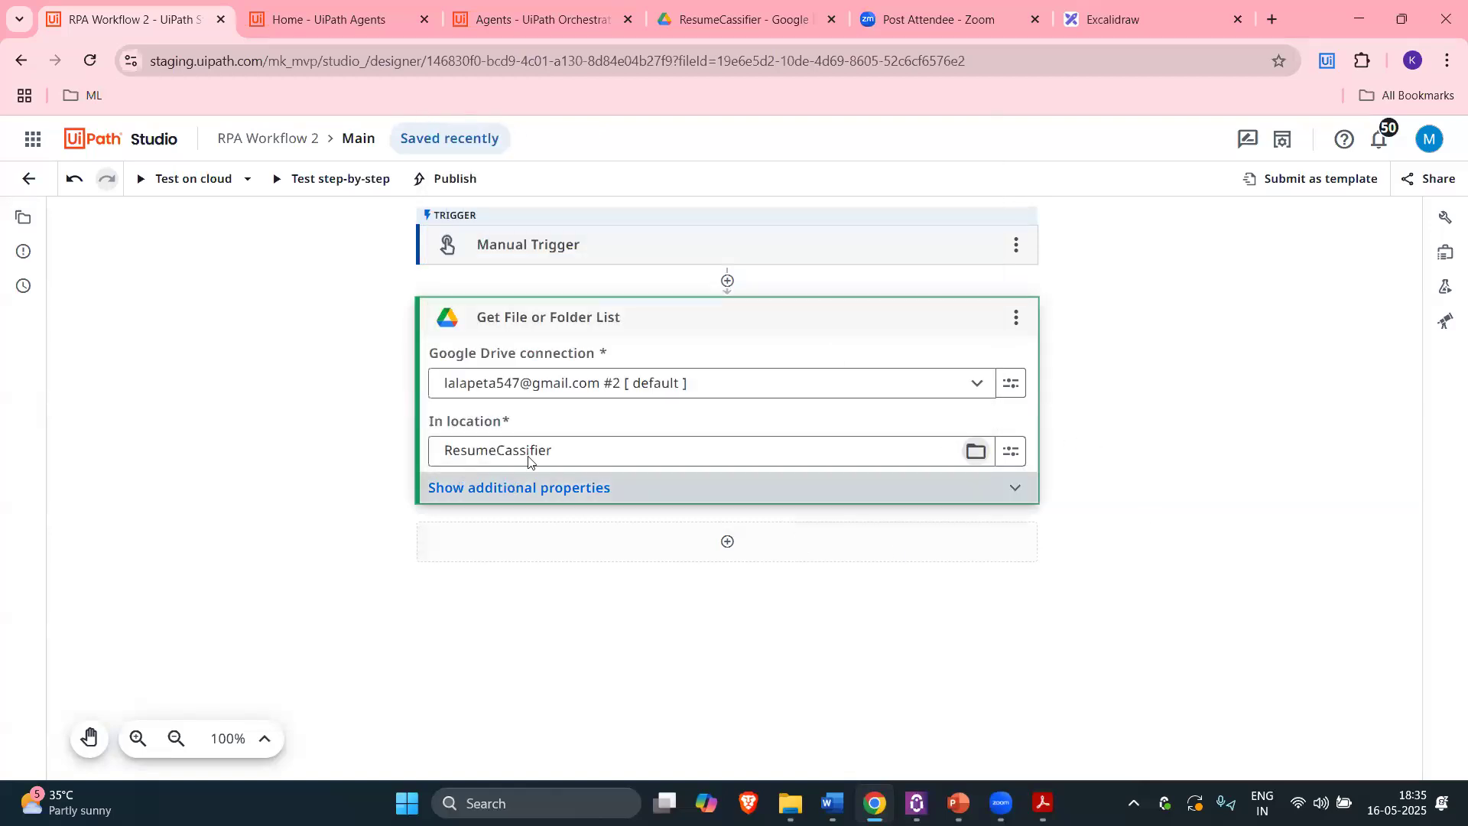
pyautogui.click(752, 21)
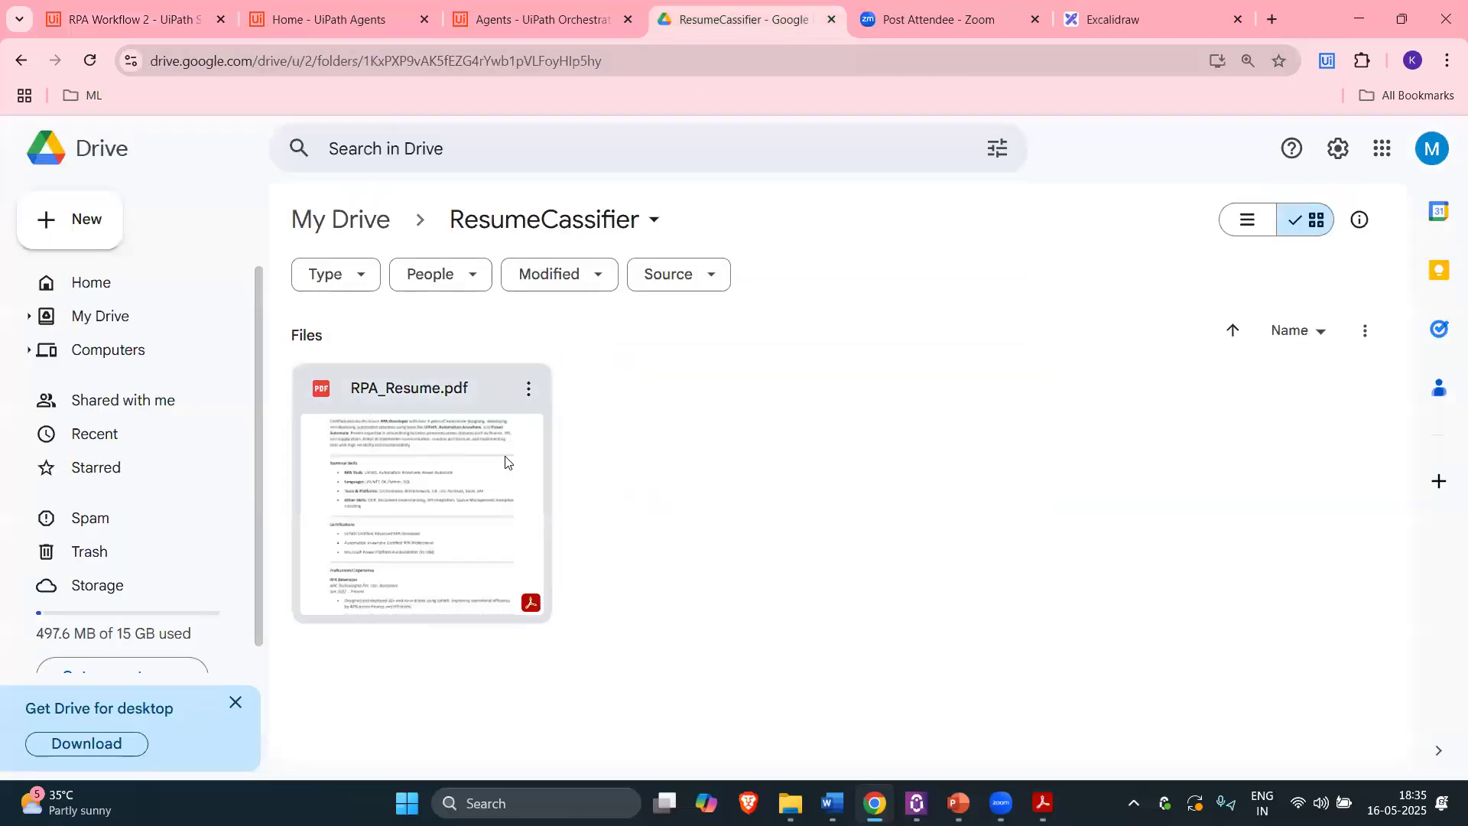
pyautogui.click(132, 9)
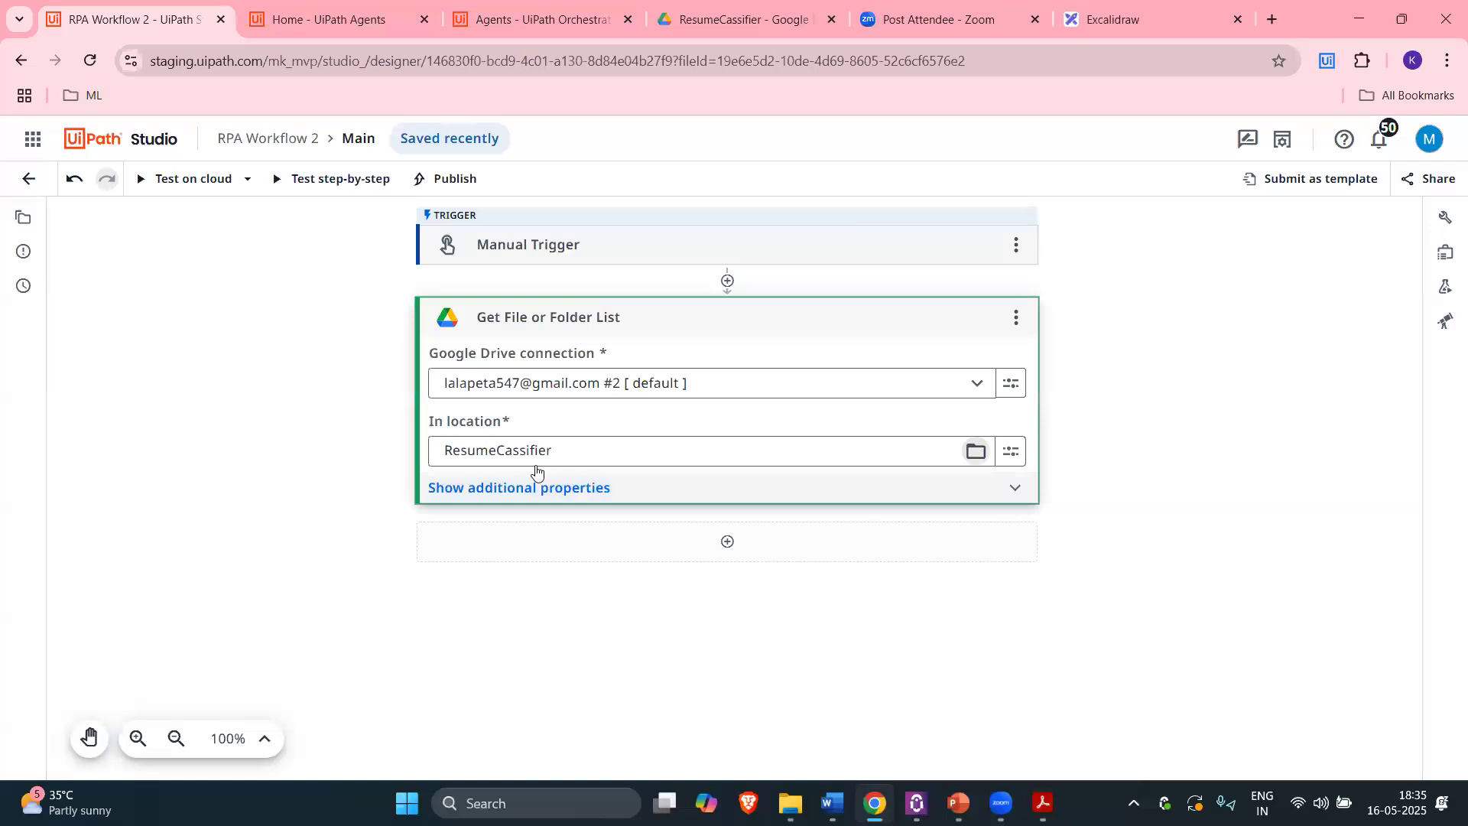
# Step: Under additional properties, set Limit to first to 1 with What to return kept as Files
pyautogui.click(577, 490)
pyautogui.scroll(-3, 641, 500)
pyautogui.click(502, 387)
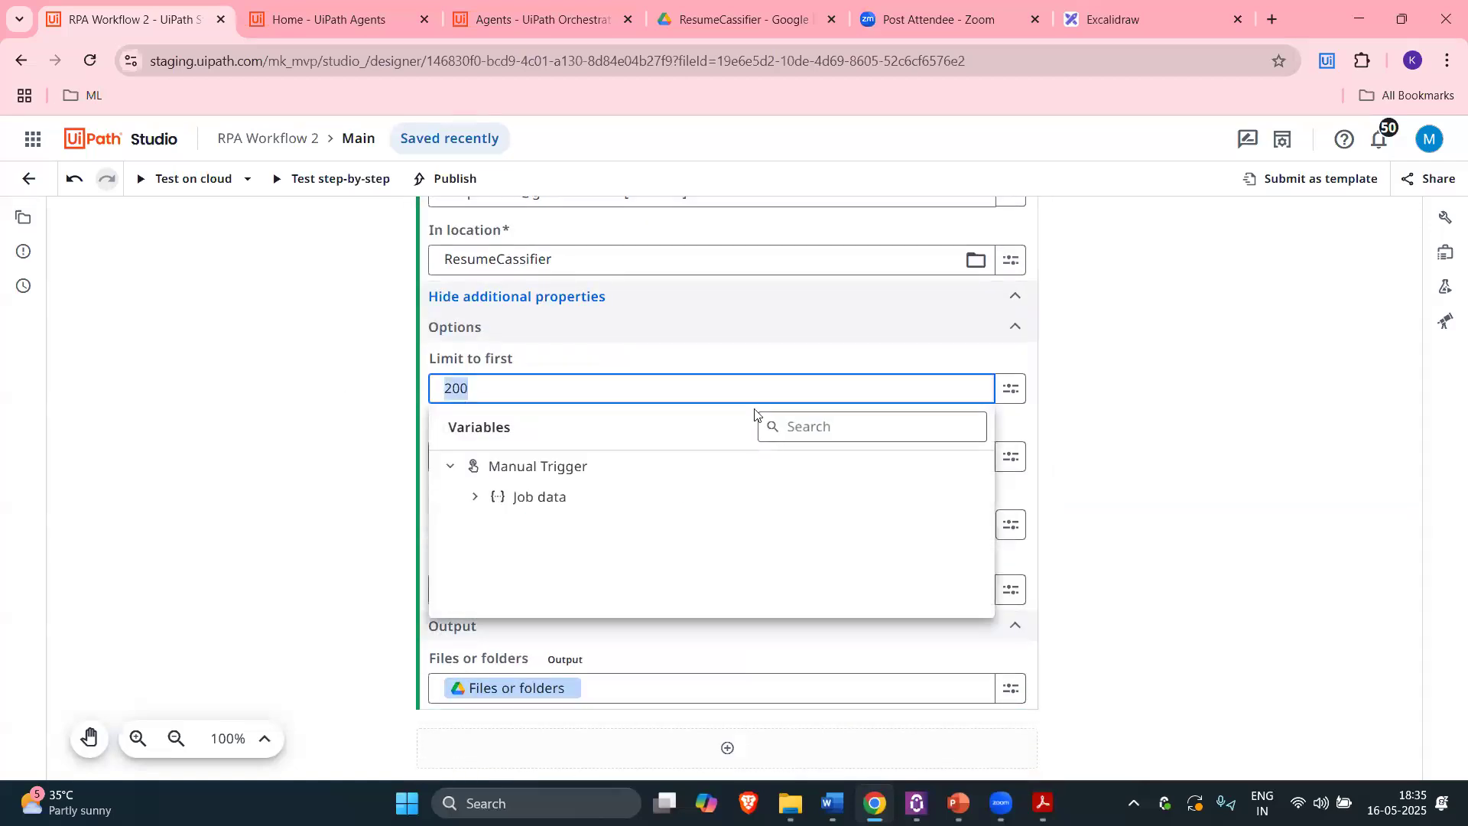
pyautogui.click(326, 431)
pyautogui.scroll(-1, 334, 501)
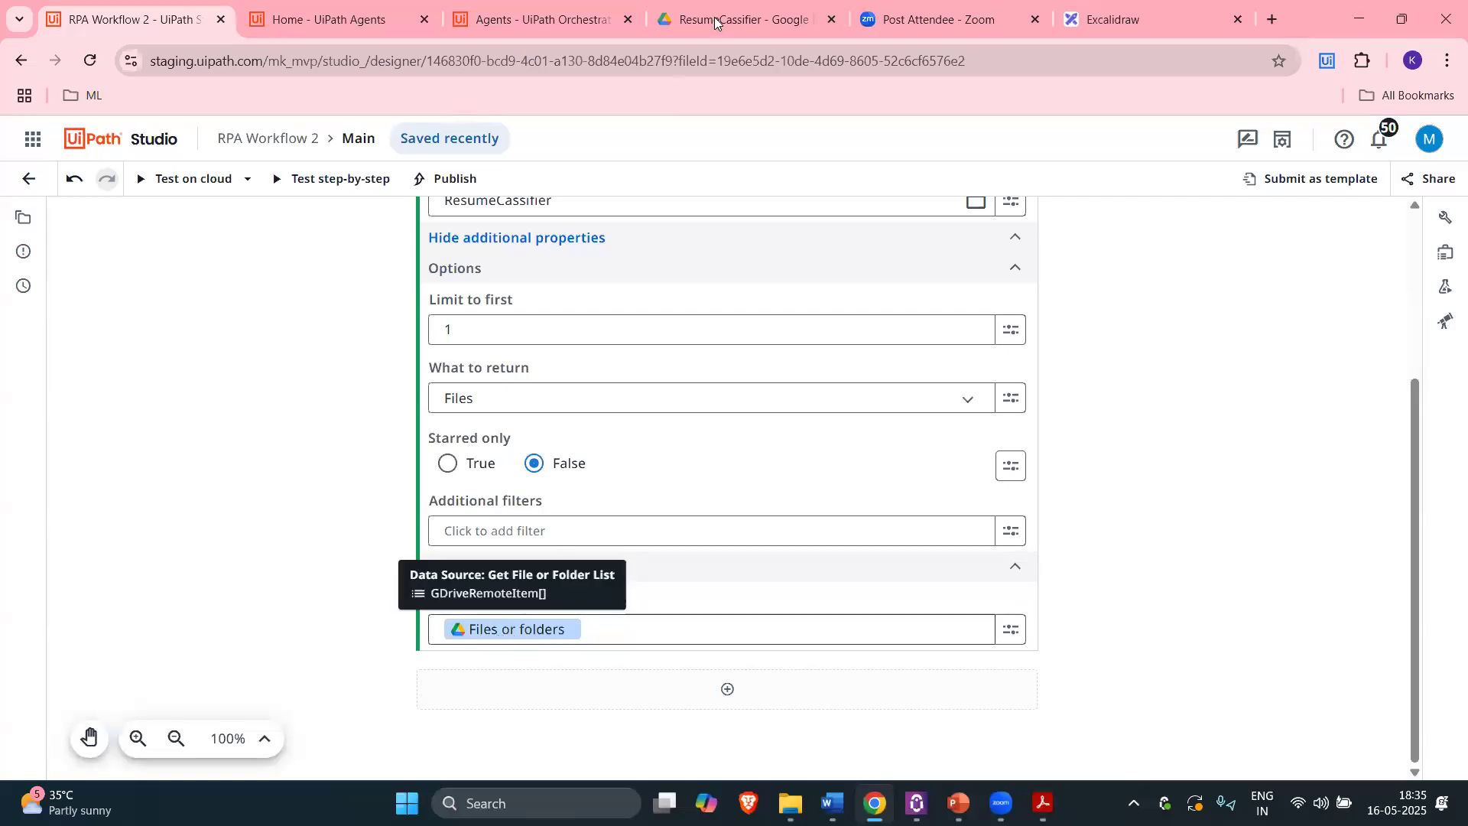
pyautogui.click(738, 19)
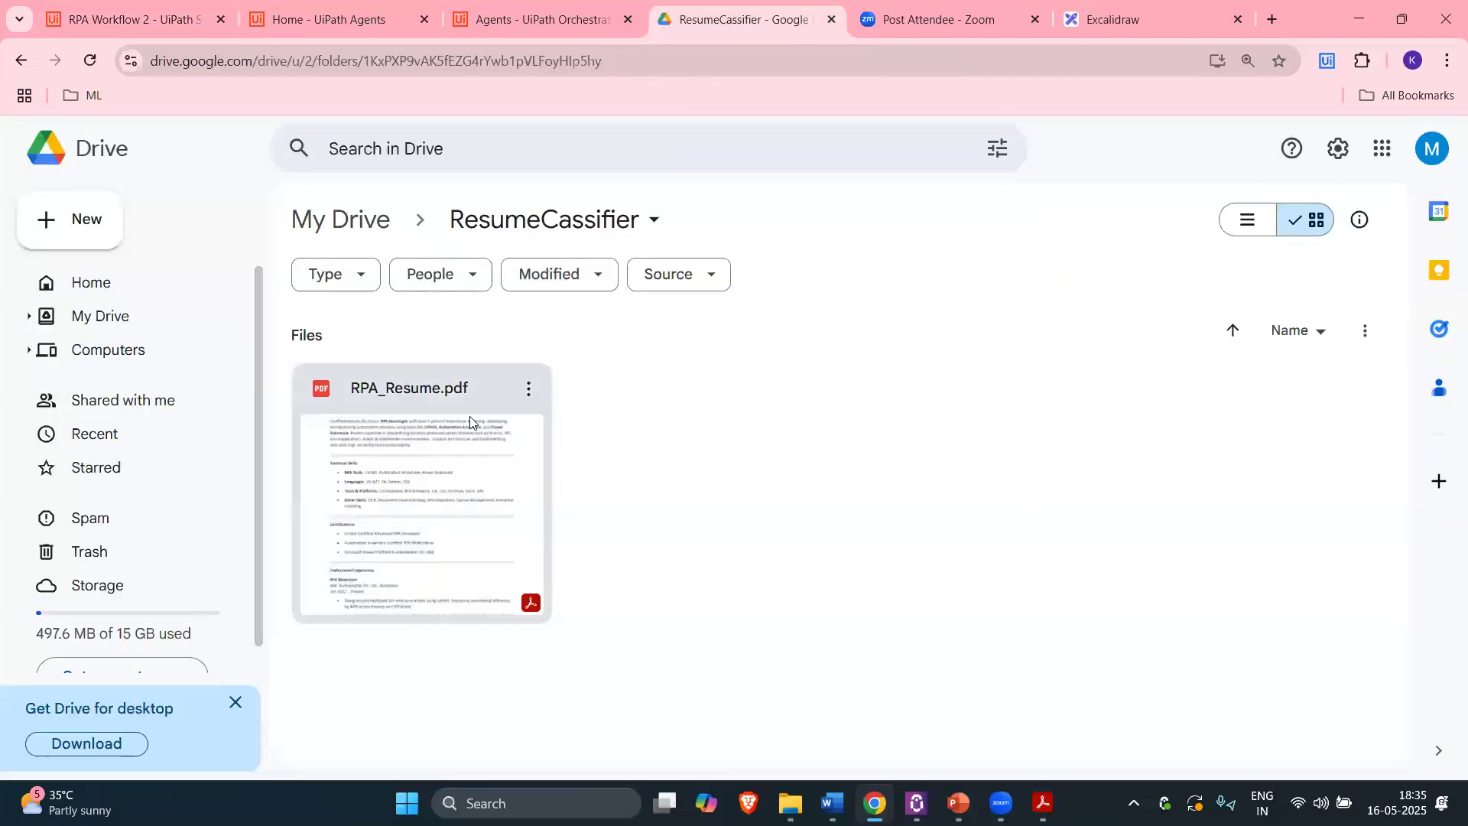
pyautogui.click(147, 9)
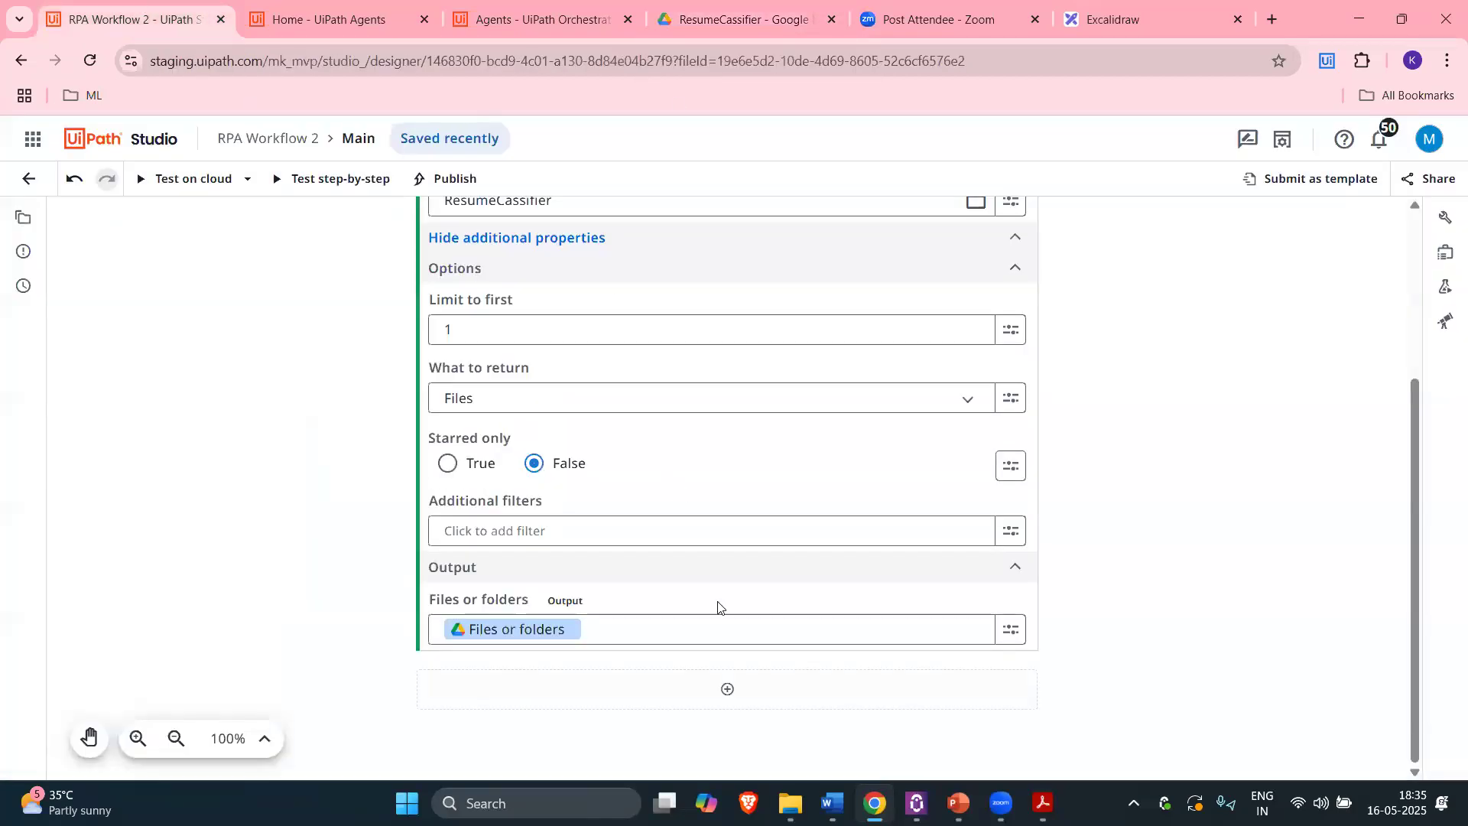
pyautogui.scroll(5, 718, 606)
pyautogui.scroll(-3, 695, 413)
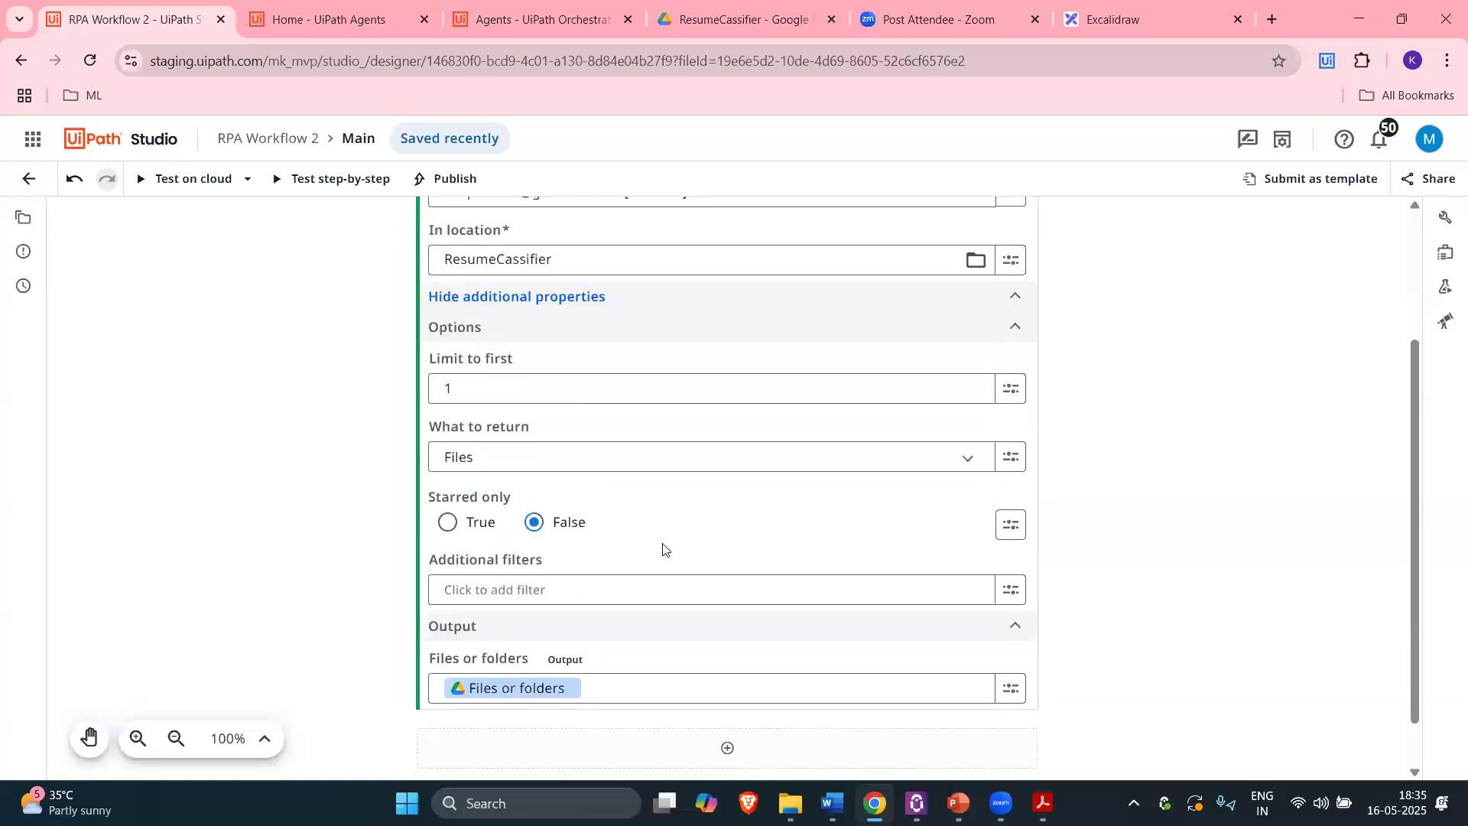
pyautogui.click(727, 689)
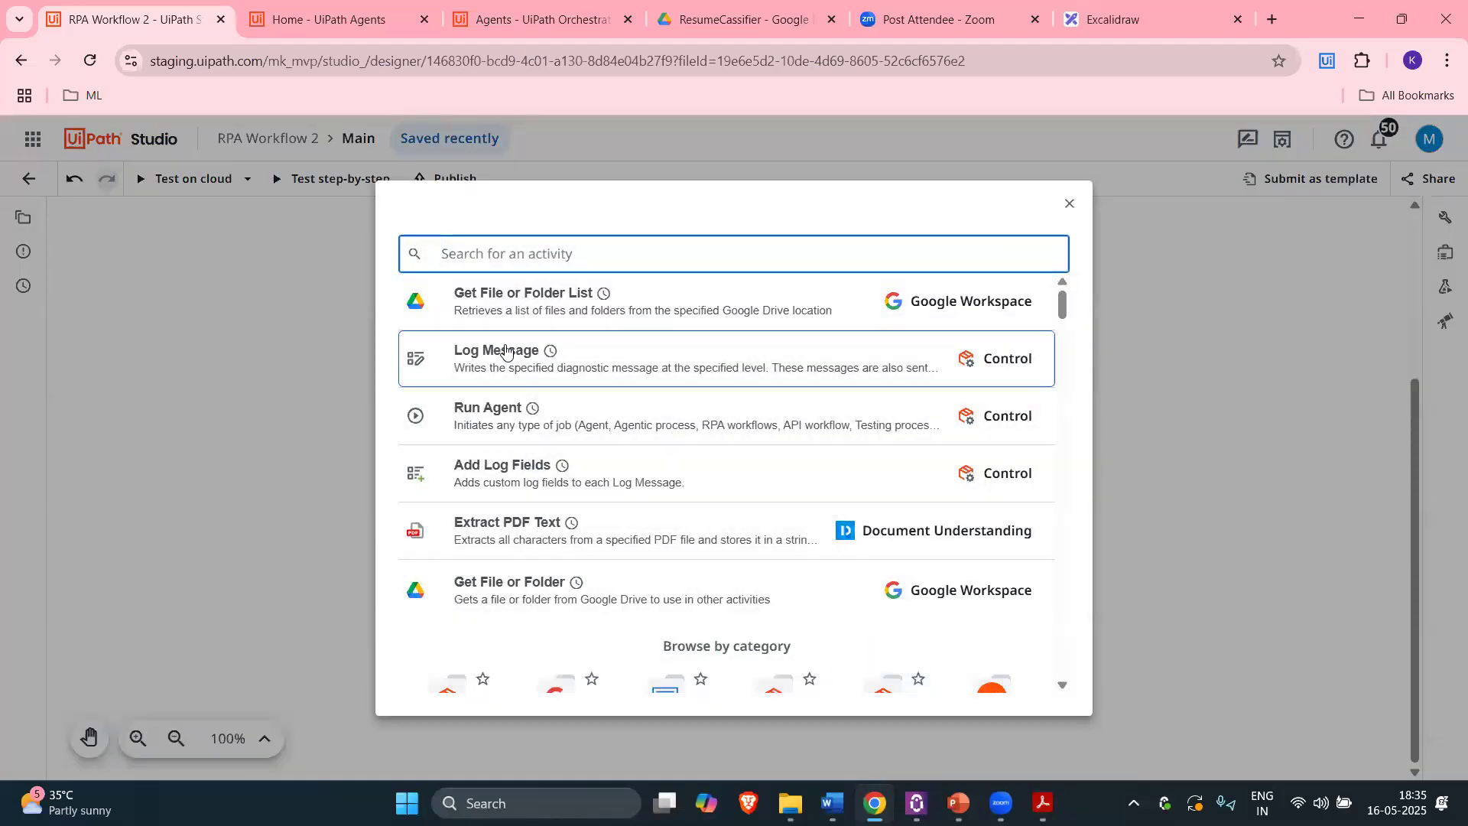
# Step: Add a Log Message logging Files or folders, wrapped in a For Each currentGDriveRemoteItem loop
pyautogui.write('for ea')
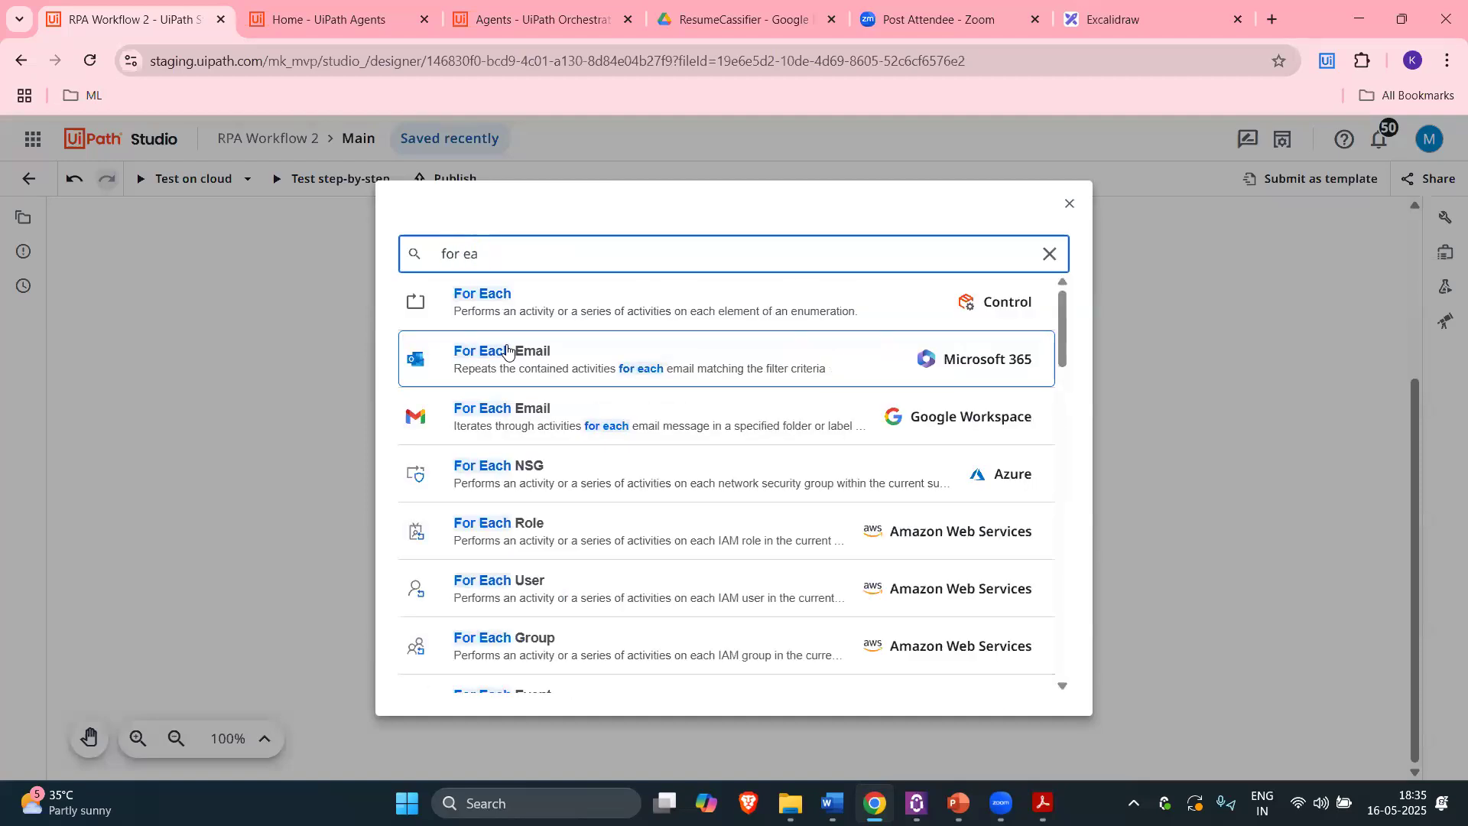
pyautogui.press('BackSpace')
pyautogui.press('BackSpace')
pyautogui.write('log')
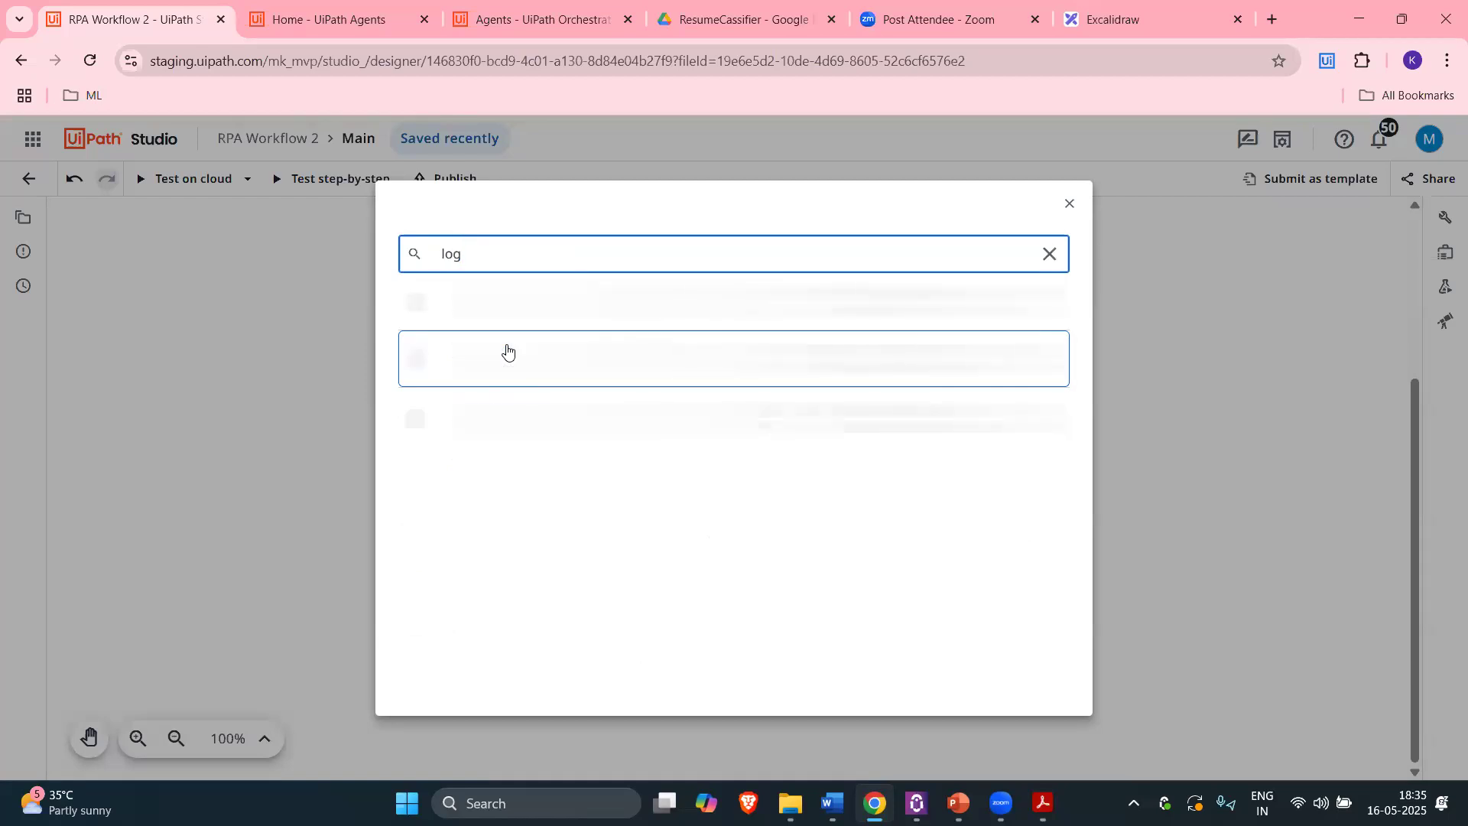
pyautogui.click(575, 428)
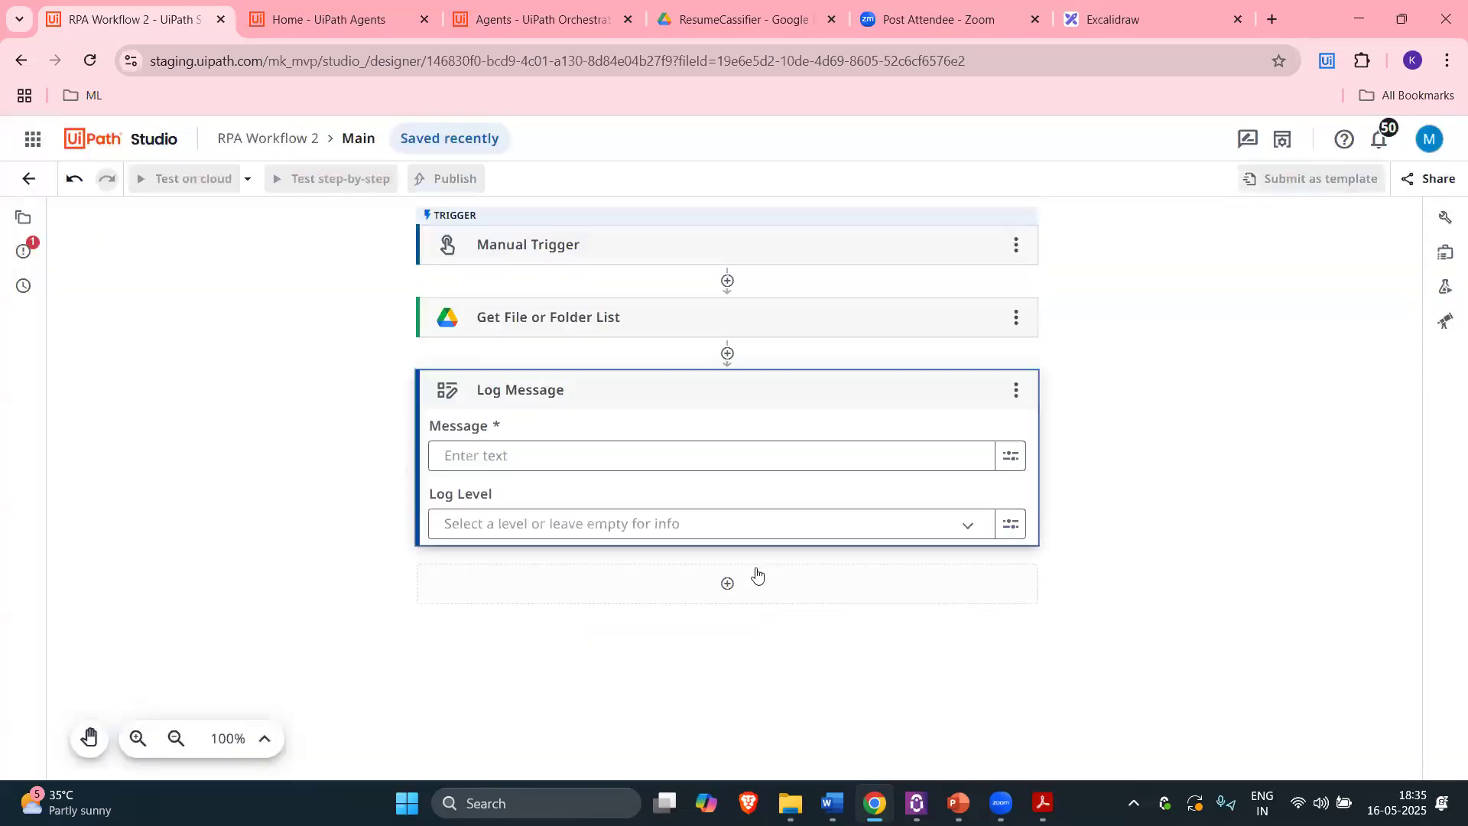
pyautogui.click(478, 445)
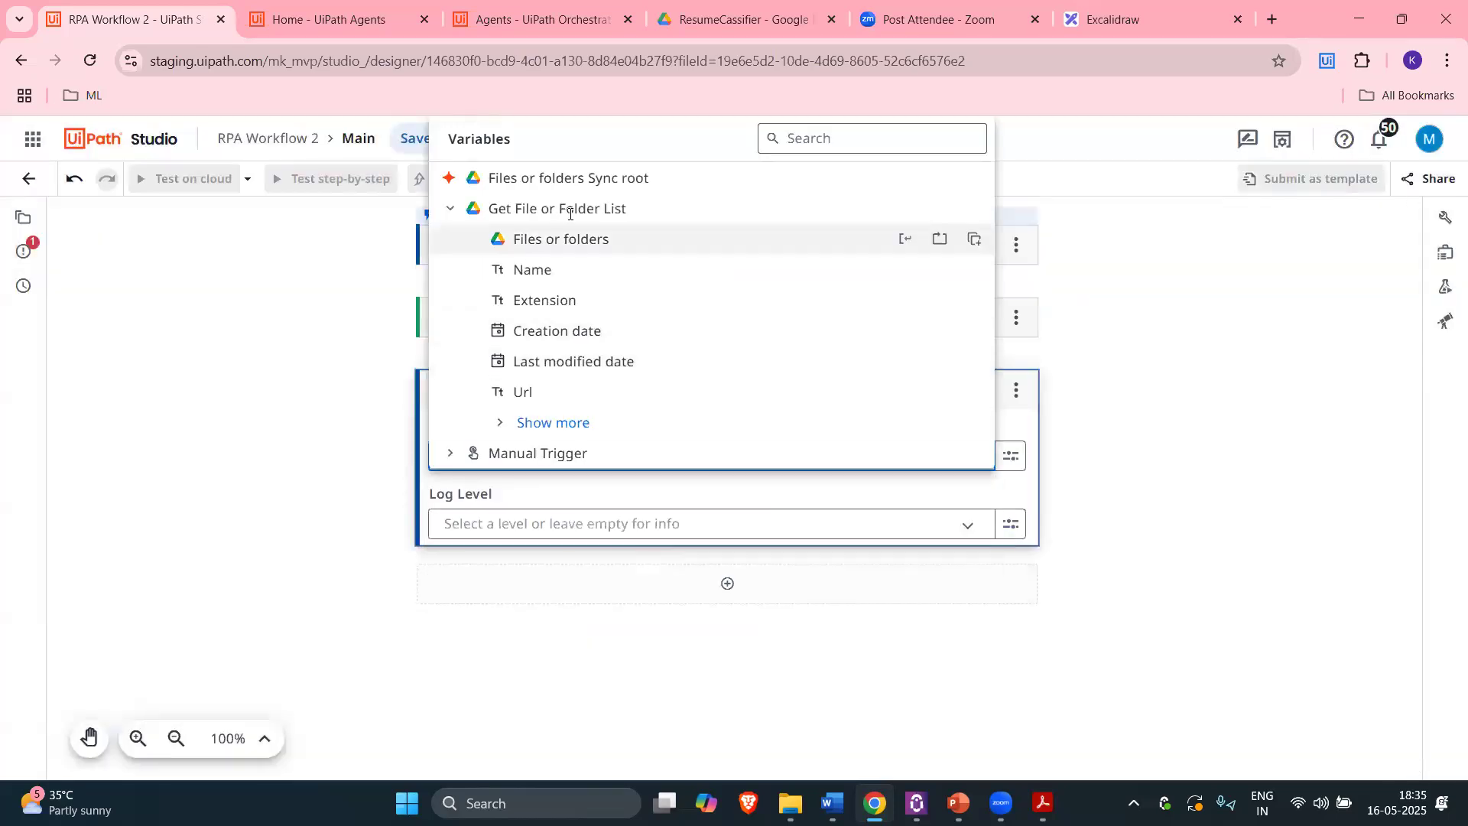
pyautogui.click(583, 239)
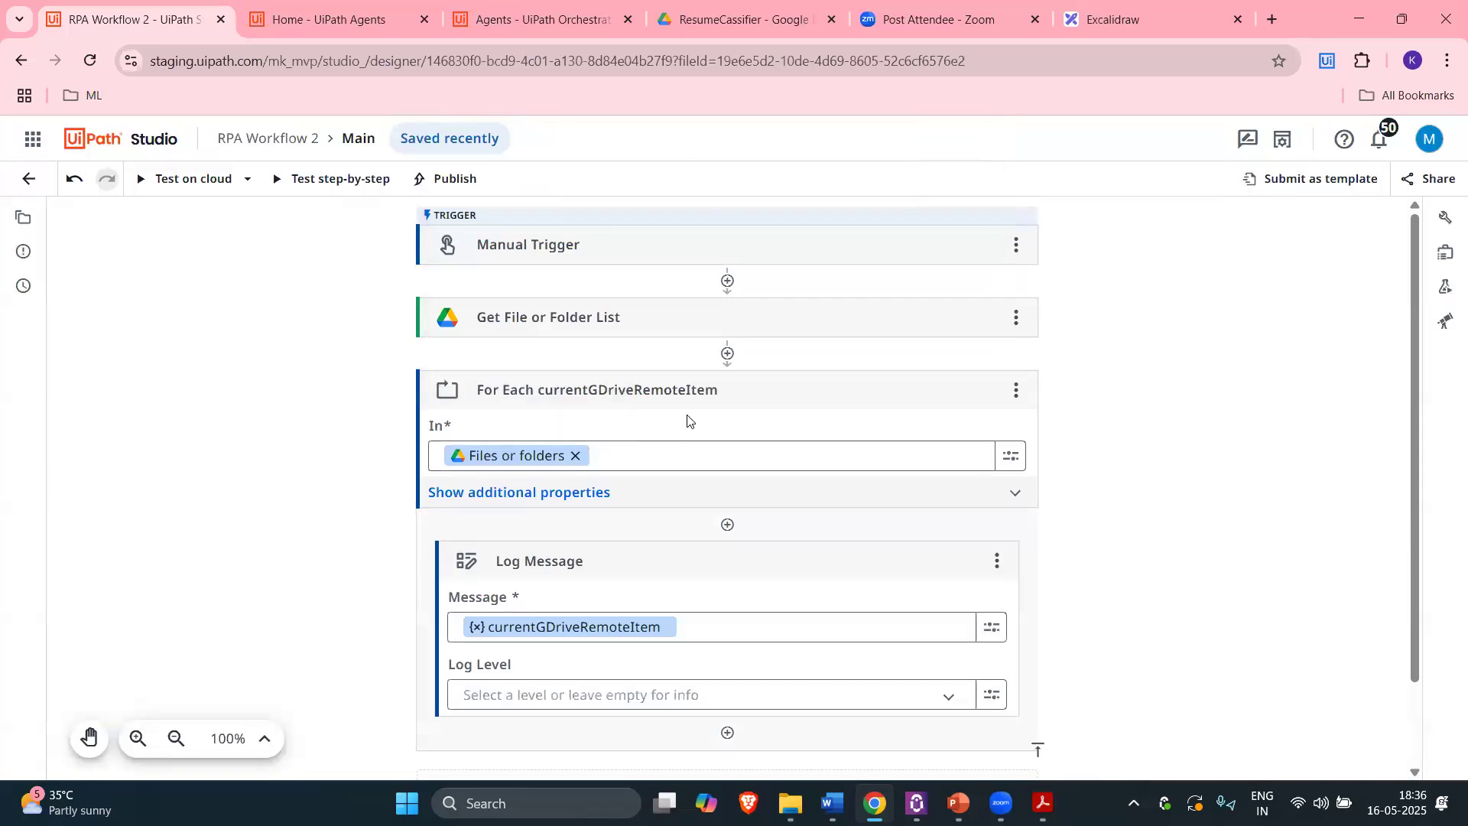
pyautogui.scroll(-1, 688, 420)
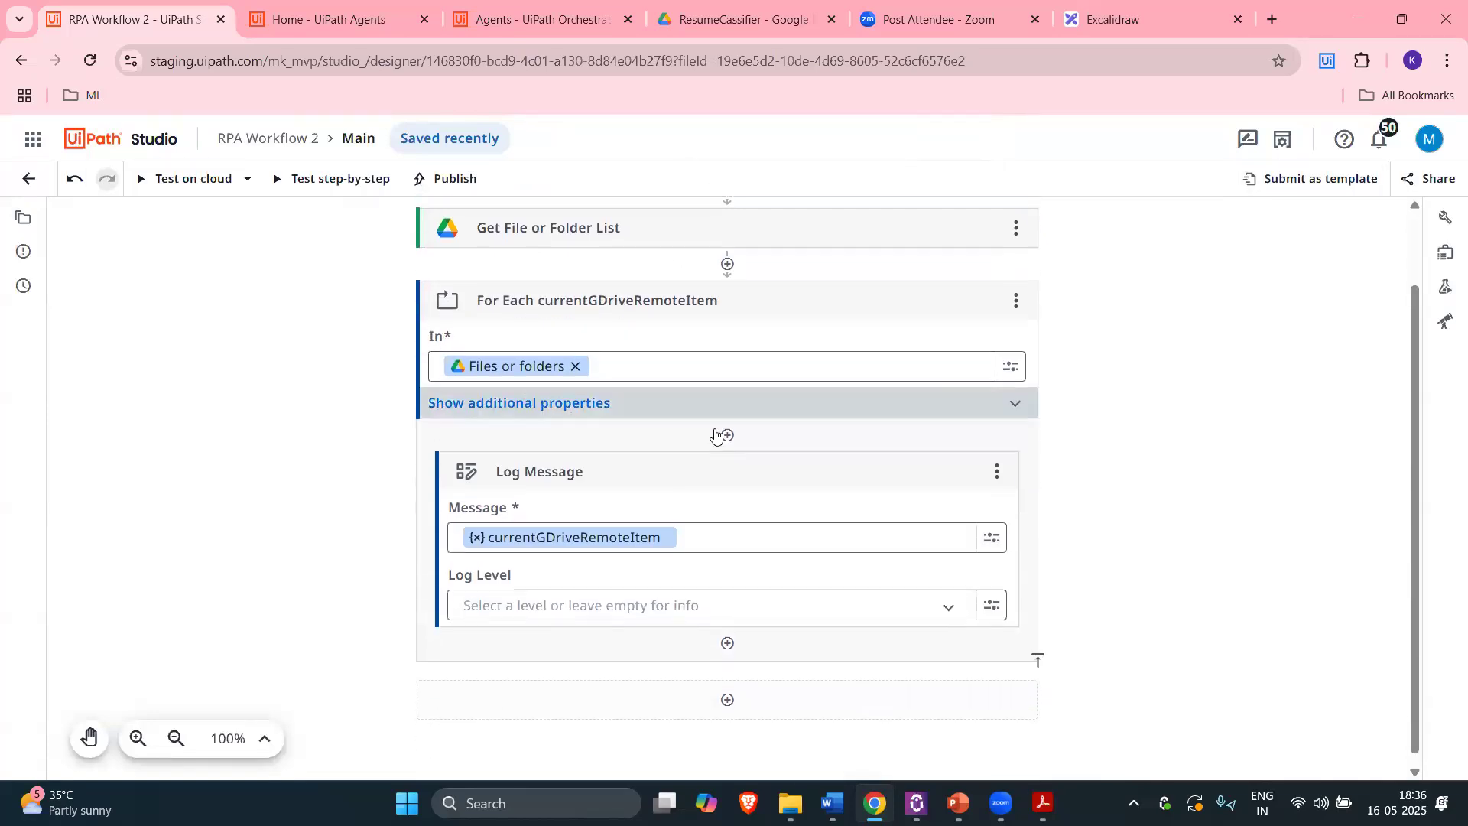
# Step: Review the available message variables and the filesOrFolders variable details
pyautogui.click(689, 526)
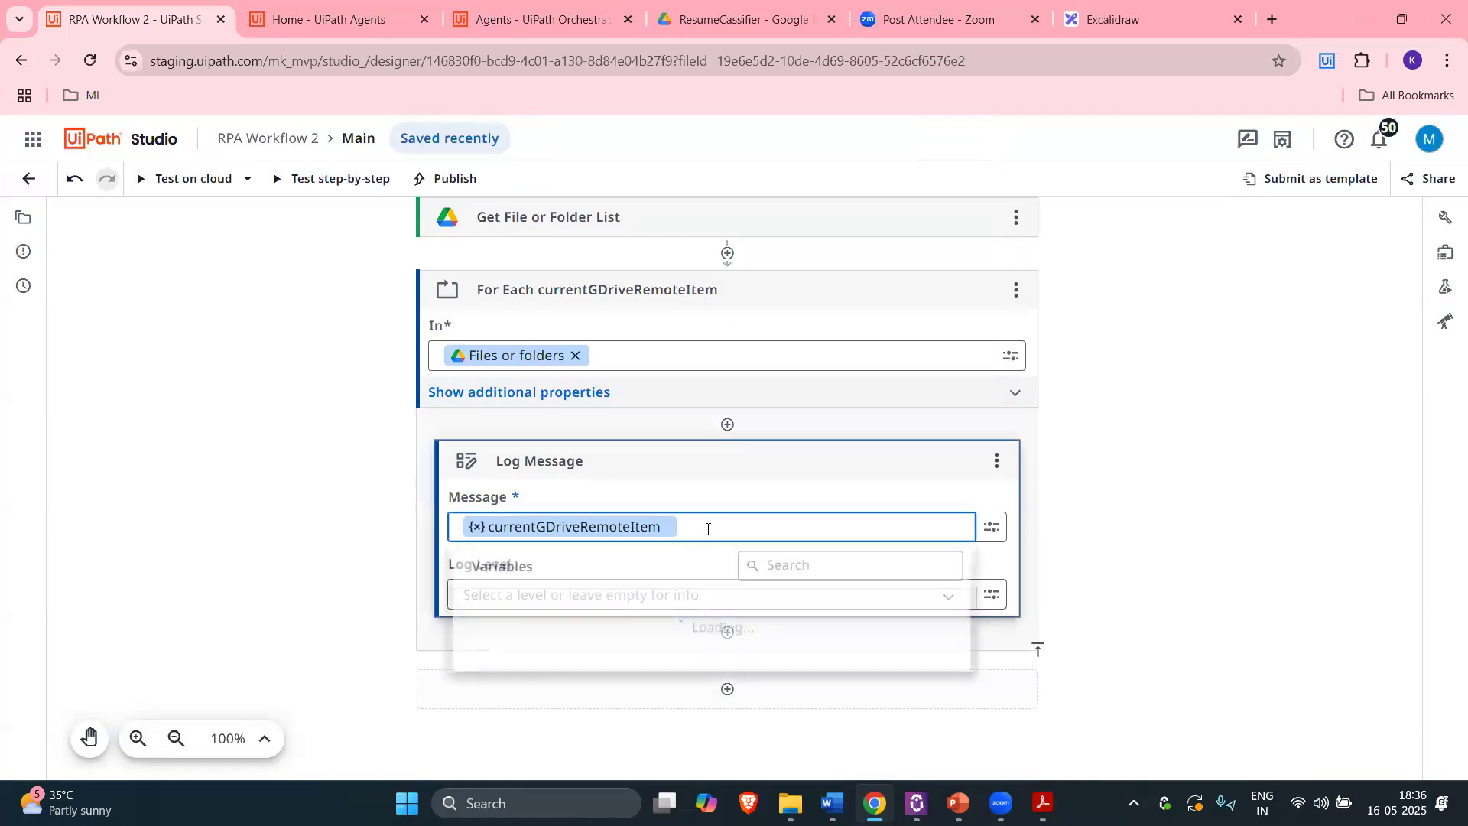
pyautogui.click(298, 477)
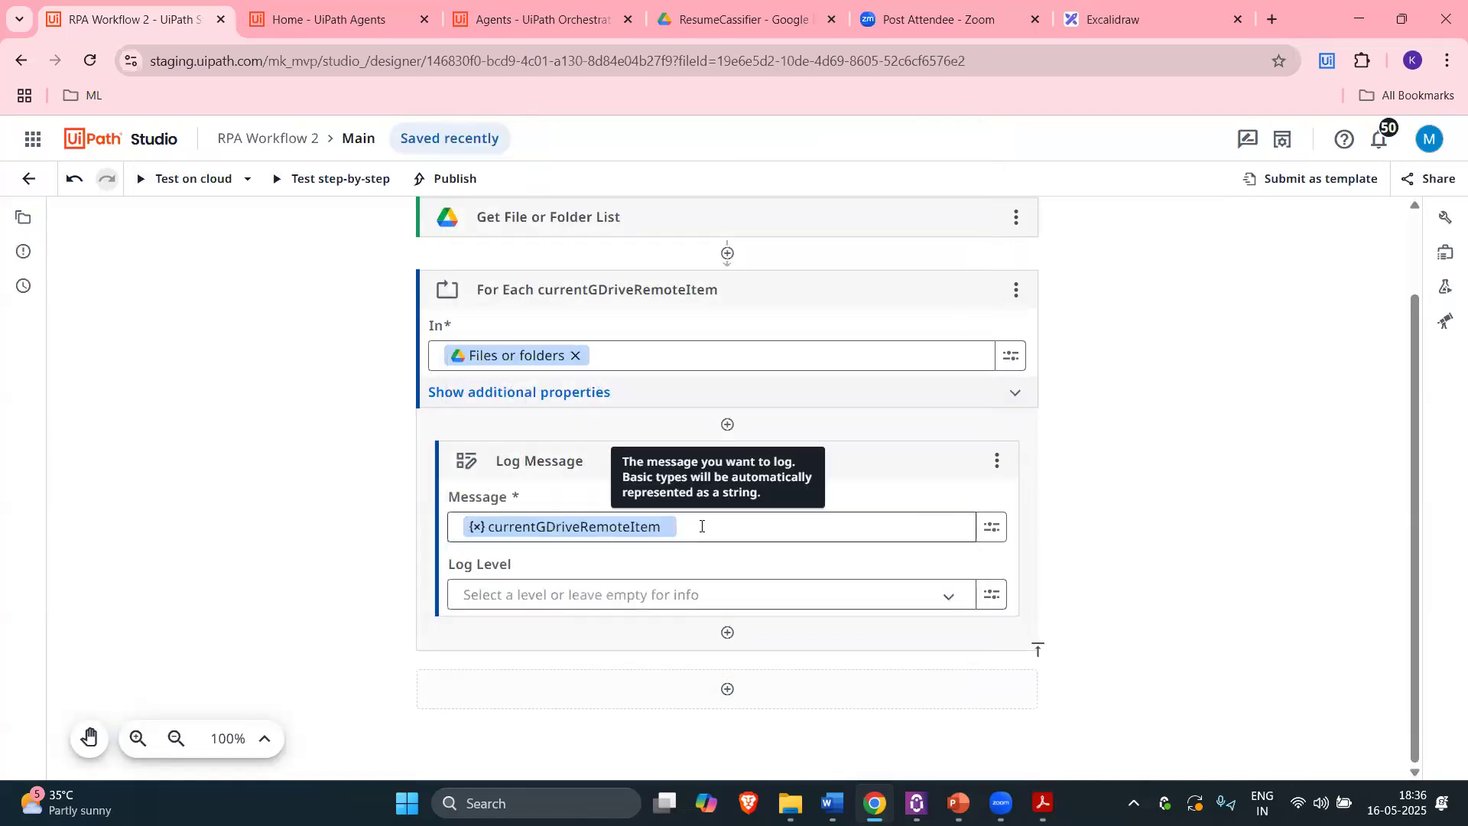
pyautogui.click(767, 17)
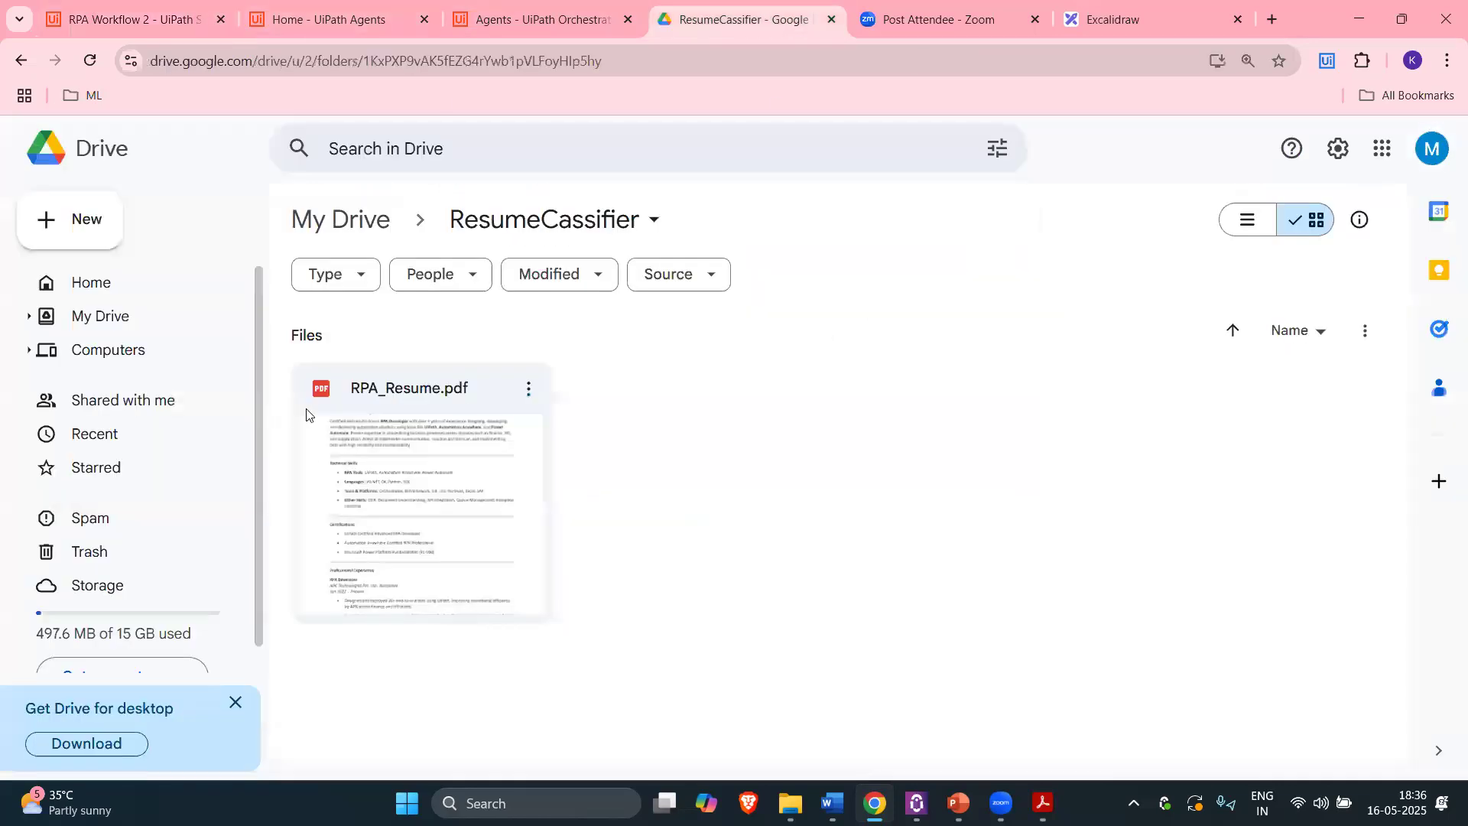
pyautogui.click(163, 5)
pyautogui.click(839, 5)
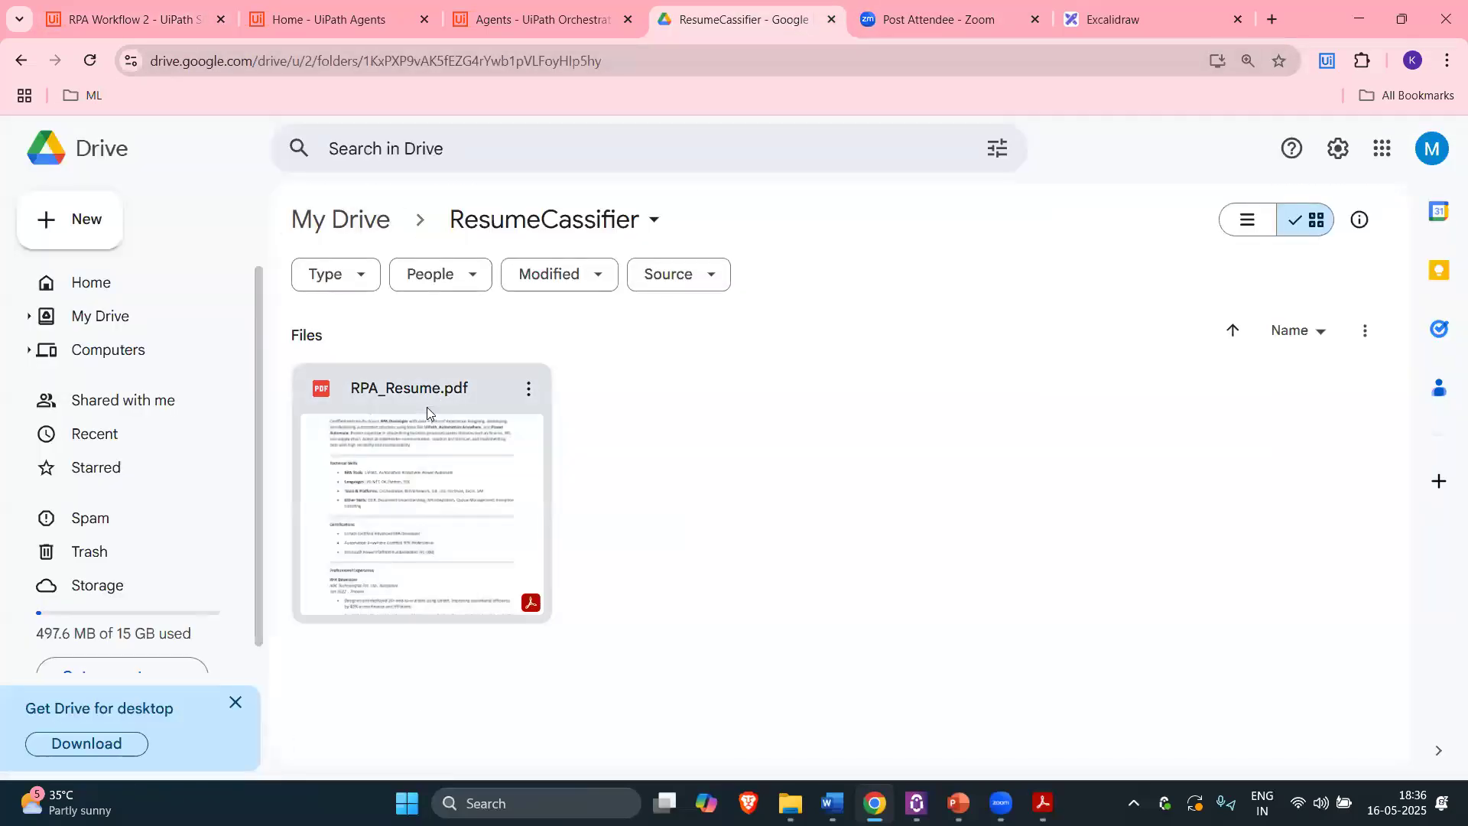
pyautogui.click(122, 14)
pyautogui.click(712, 540)
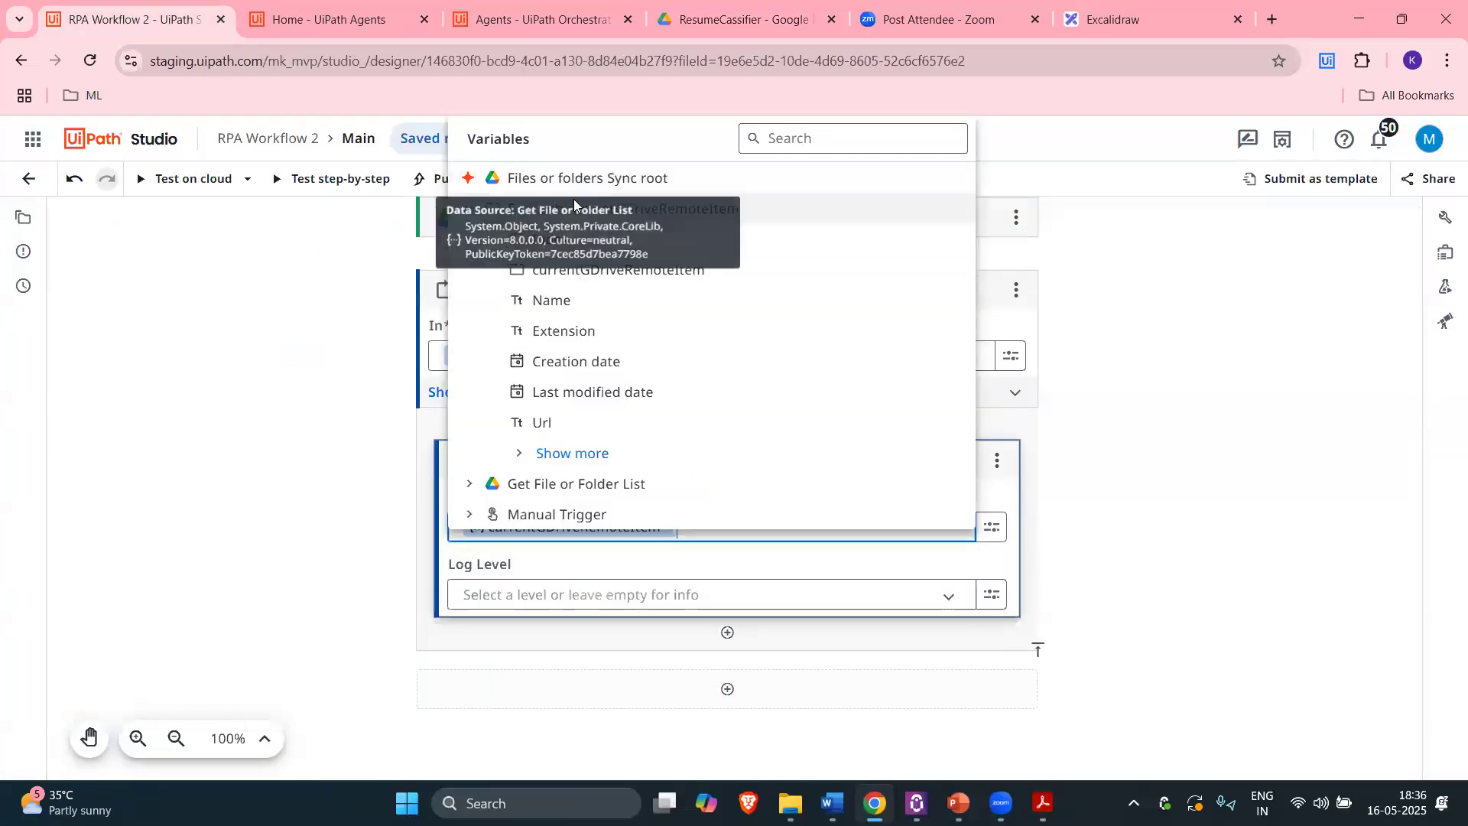
pyautogui.click(1447, 258)
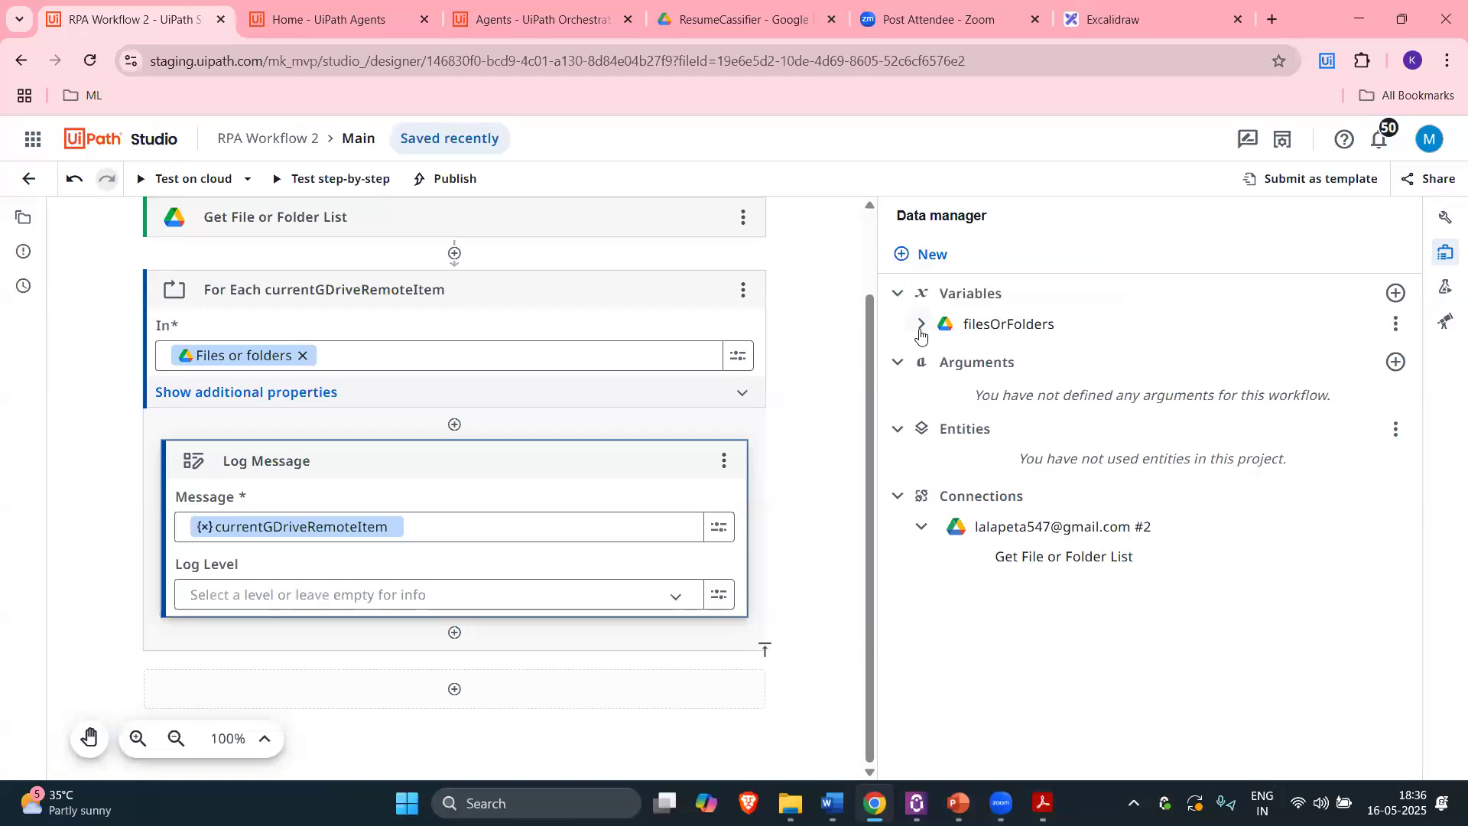
pyautogui.click(921, 323)
pyautogui.click(920, 328)
pyautogui.click(1446, 252)
# Step: Insert currentGDriveRemoteItem.Name into the Log Message after currentGDriveRemoteItem
pyautogui.click(687, 528)
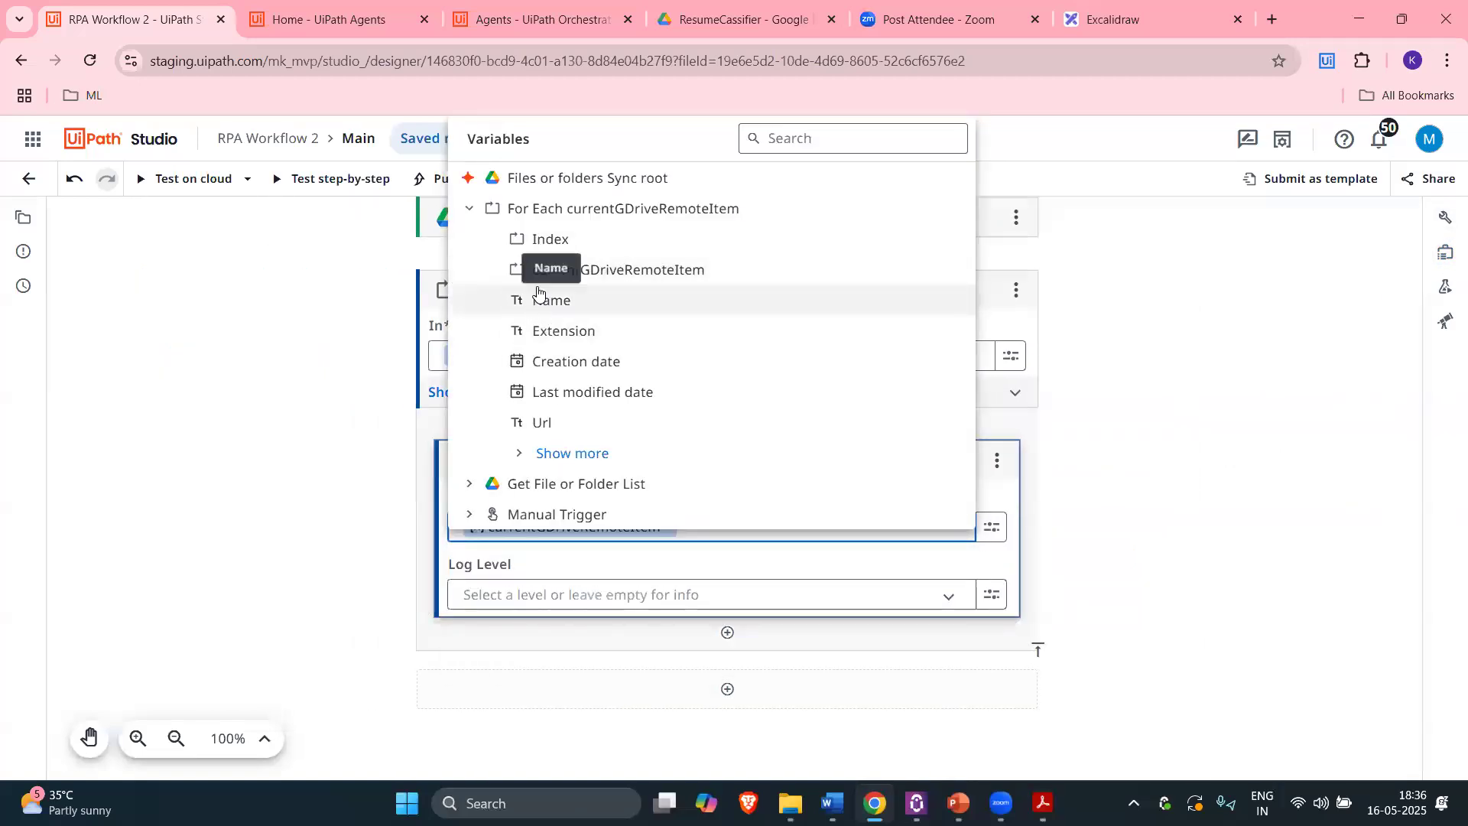
pyautogui.click(570, 306)
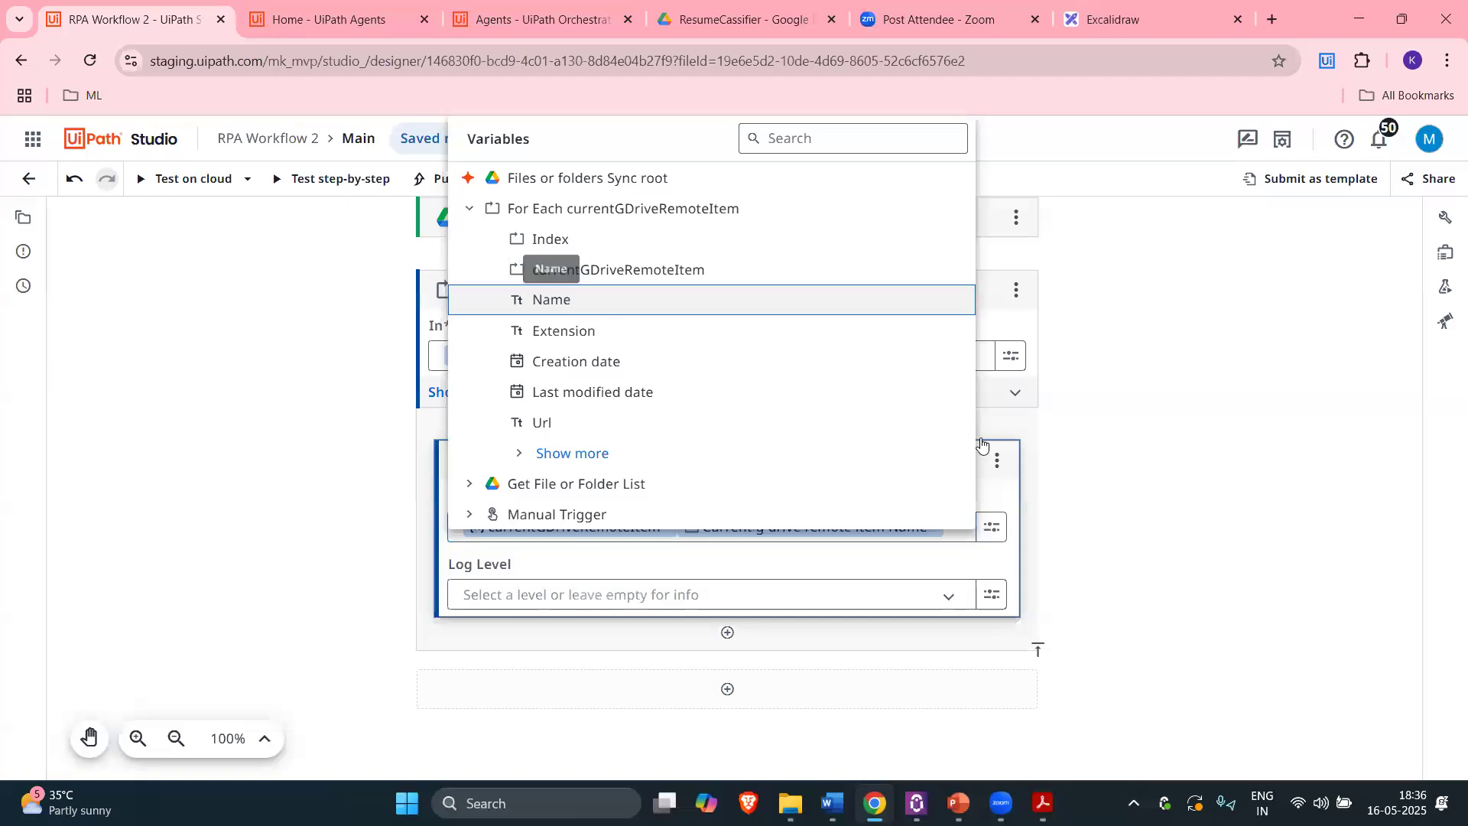
pyautogui.click(368, 502)
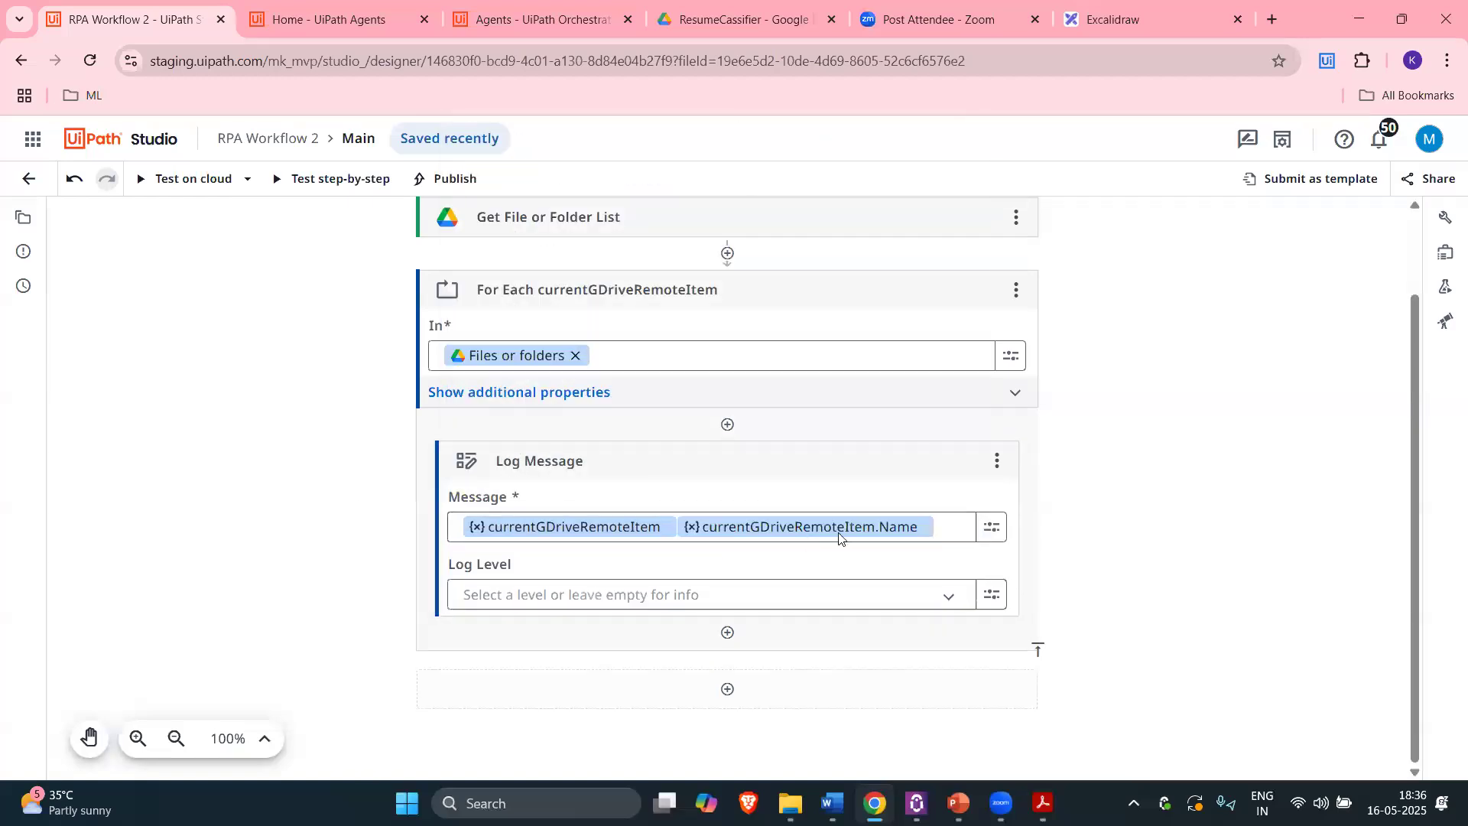
pyautogui.click(992, 526)
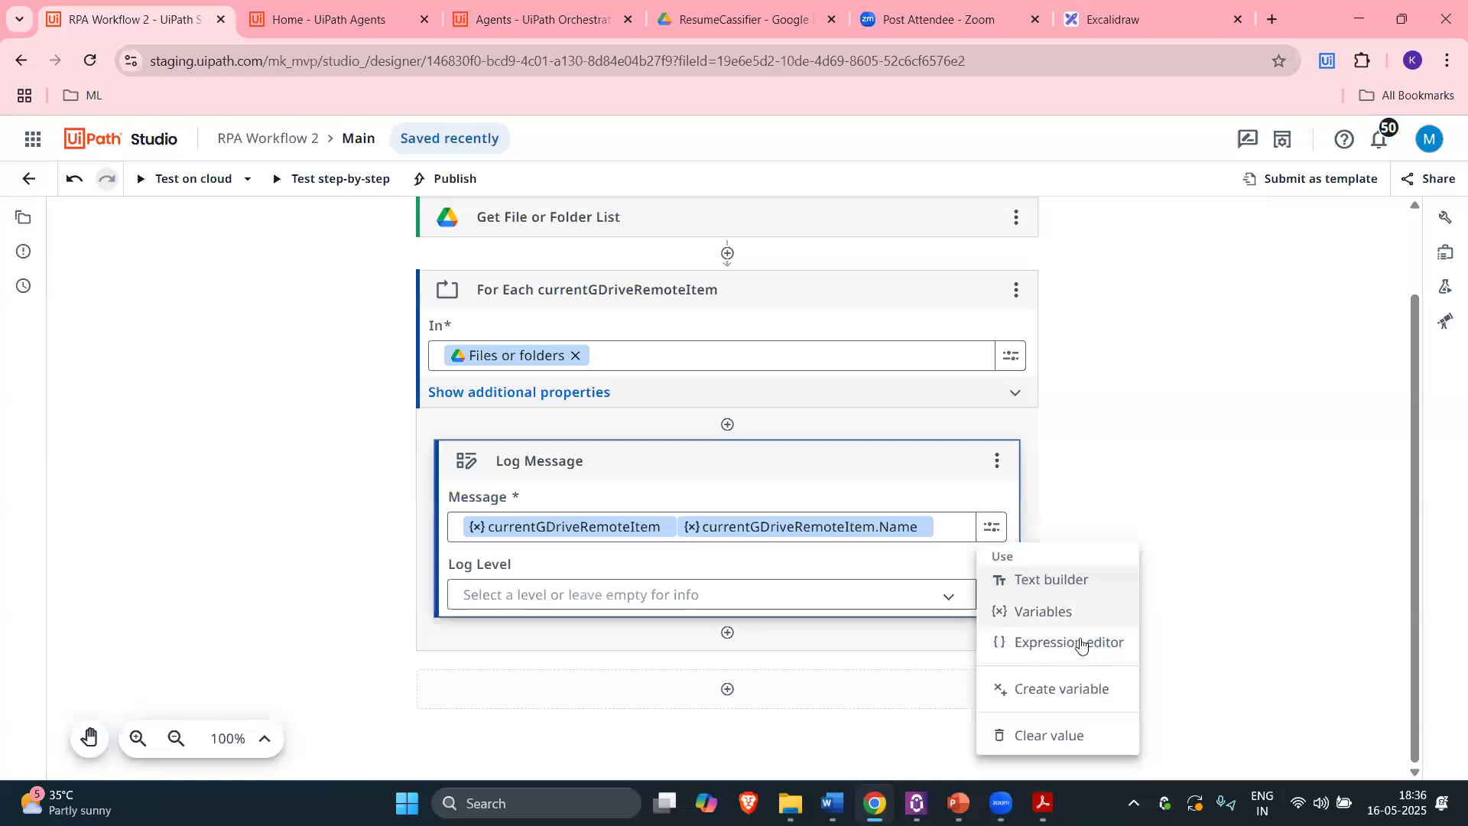
# Step: Review the VB expression string.Format("{0}{1}", currentGDriveRemoteItem, currentGDriveRemoteItem.Name) for the message
pyautogui.click(1086, 641)
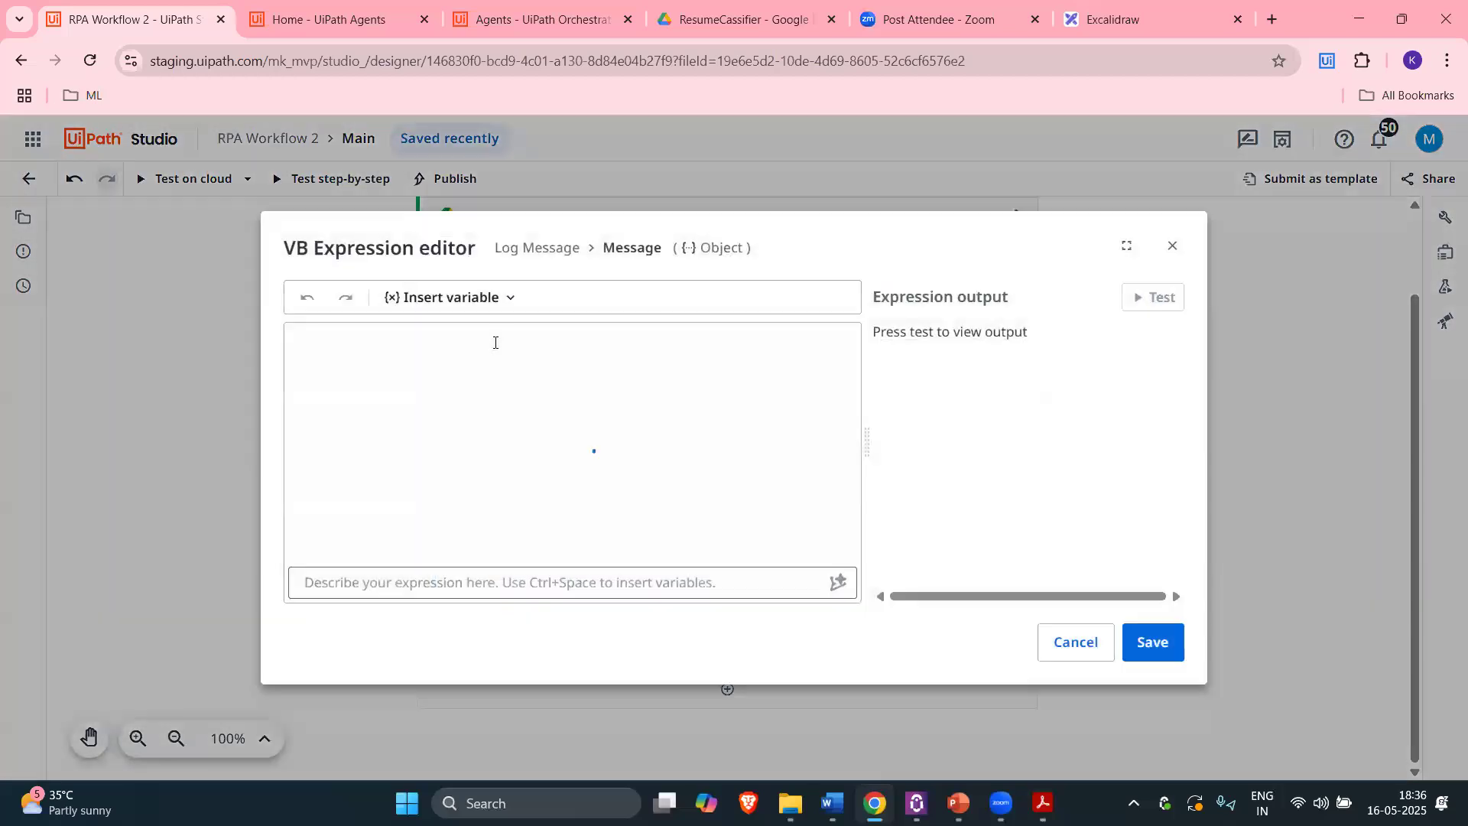
pyautogui.click(480, 348)
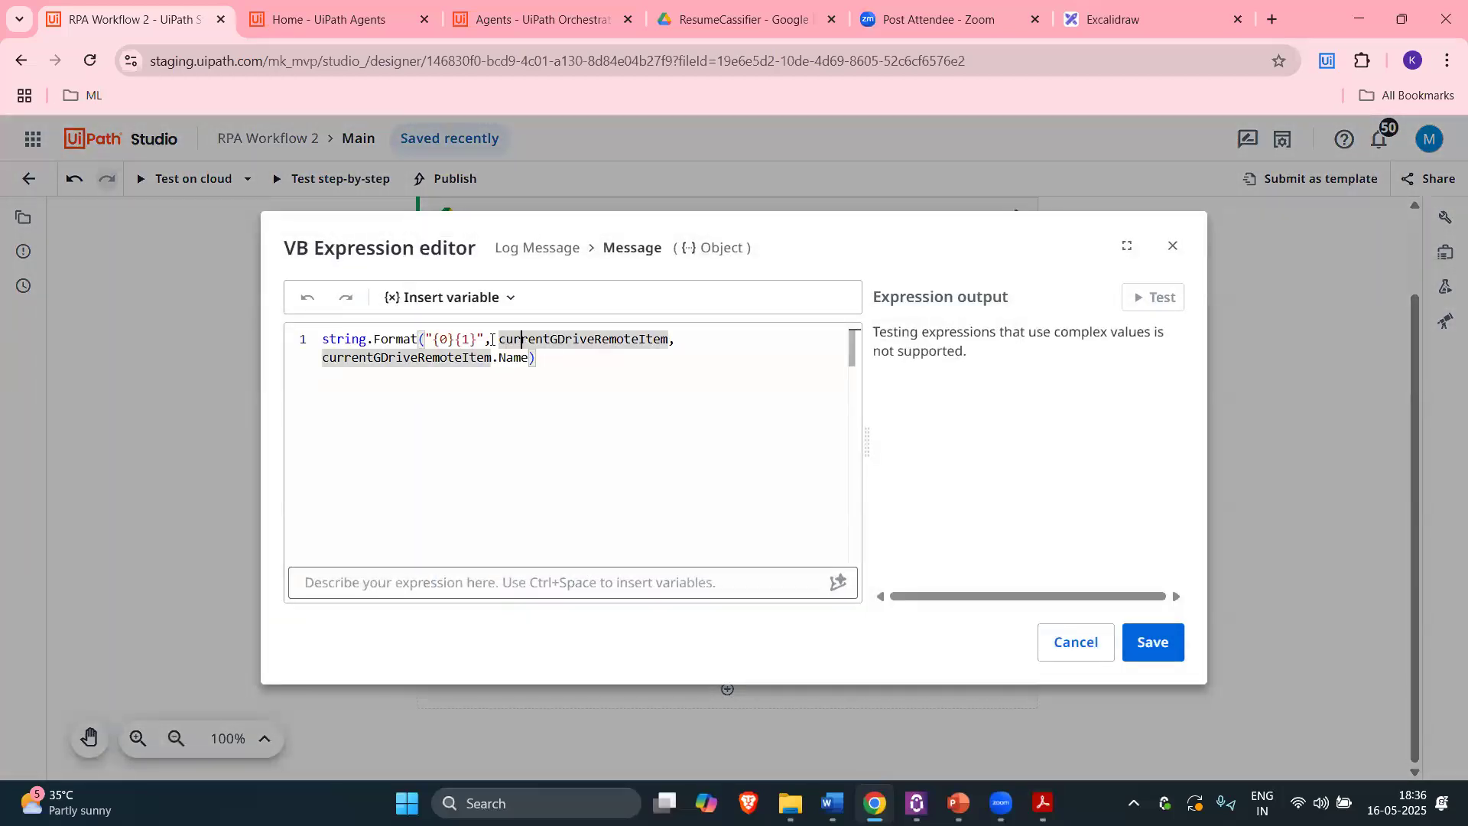
pyautogui.moveTo(499, 339); pyautogui.dragTo(664, 338)
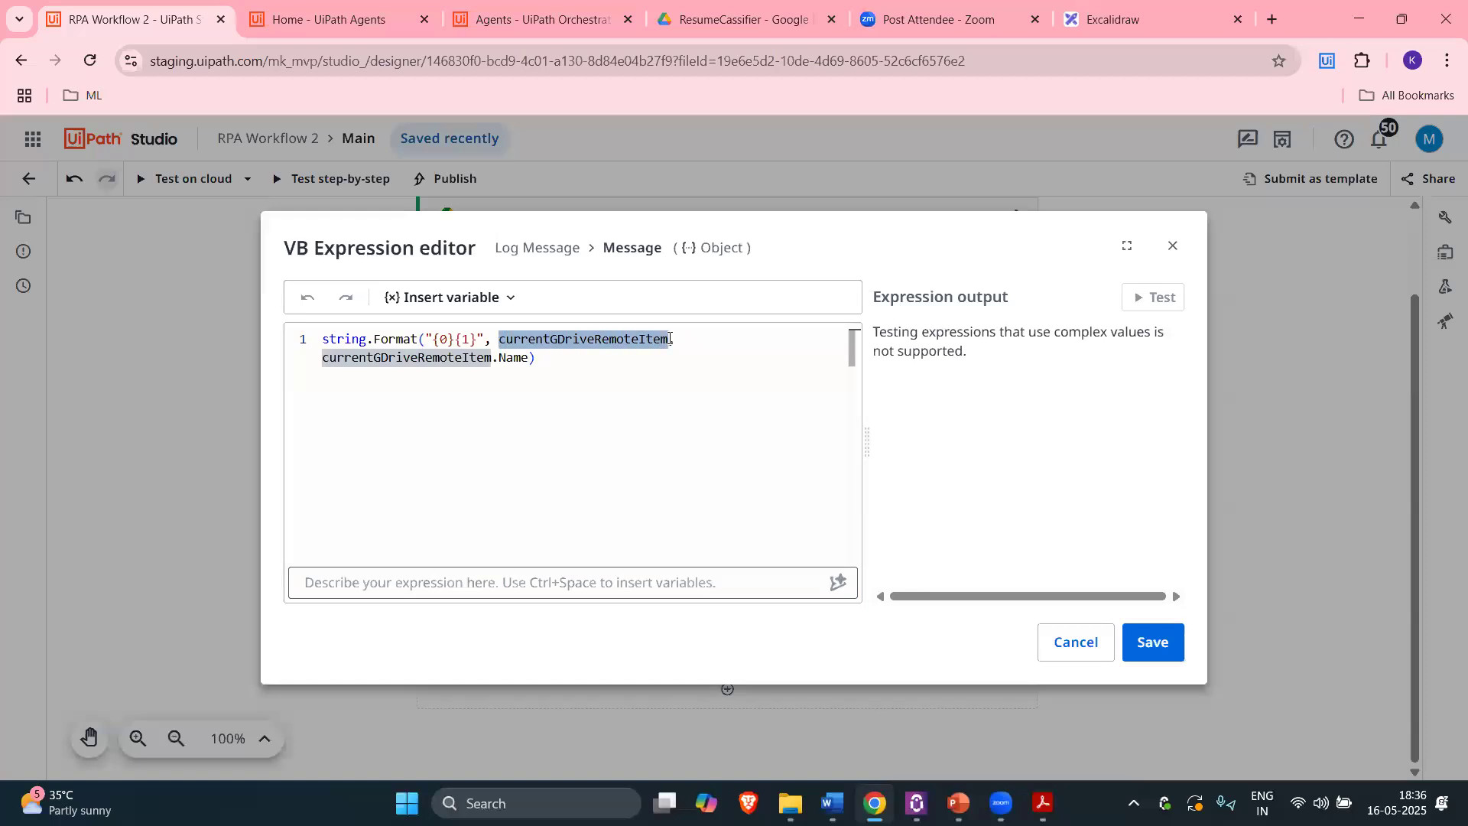
pyautogui.click(380, 369)
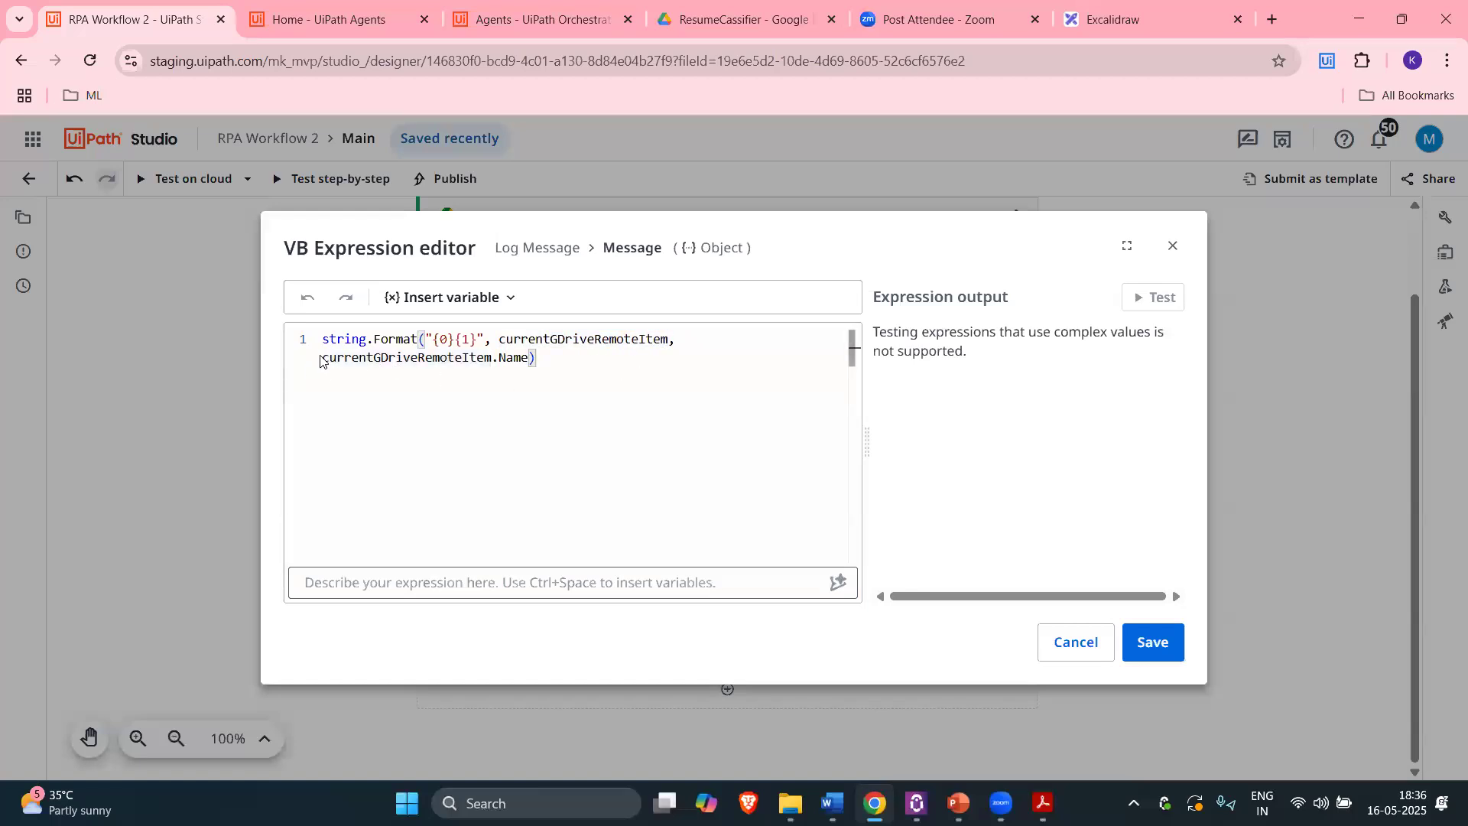
pyautogui.moveTo(411, 359); pyautogui.dragTo(327, 362)
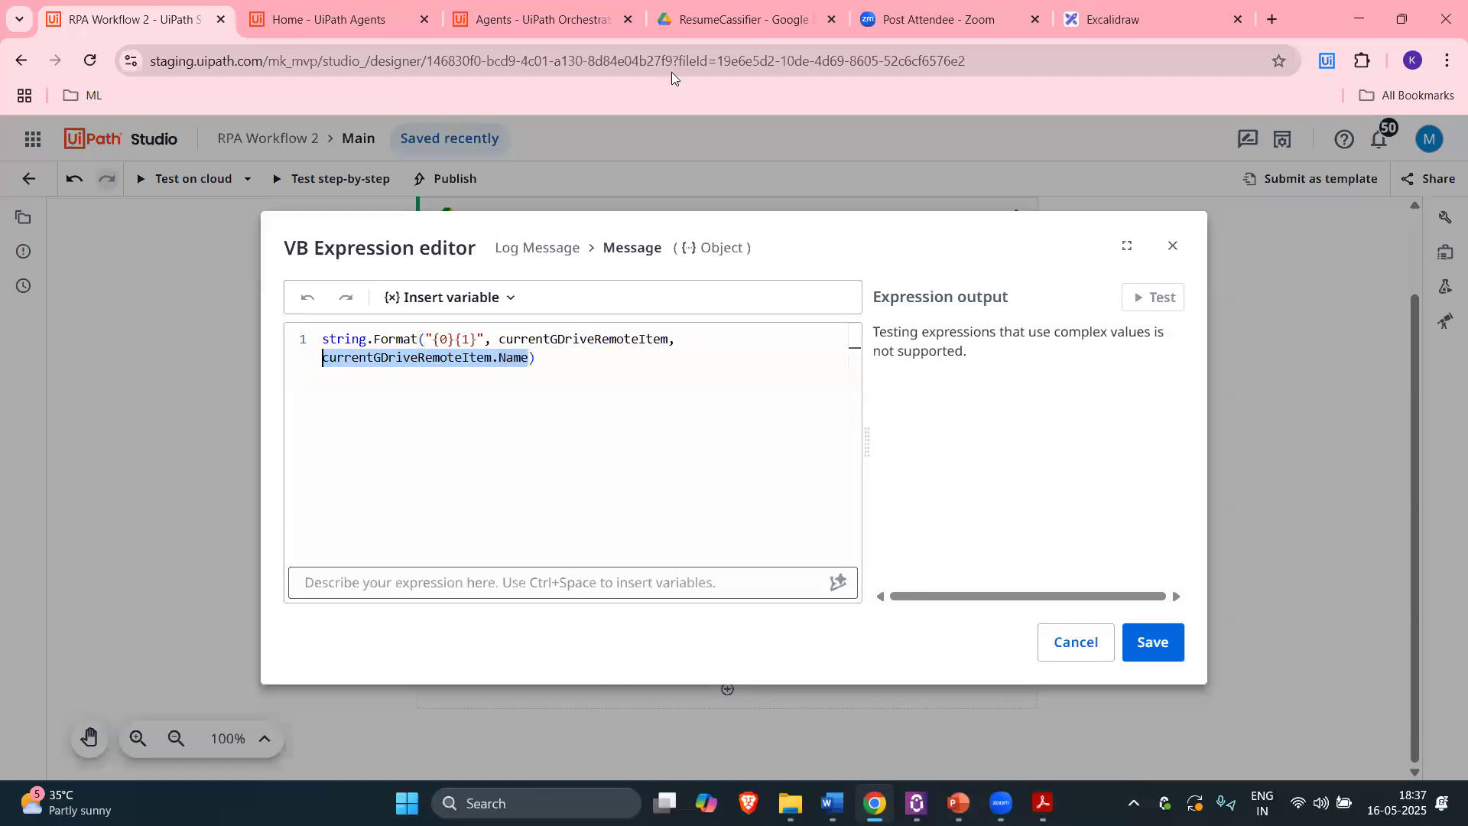
pyautogui.click(719, 21)
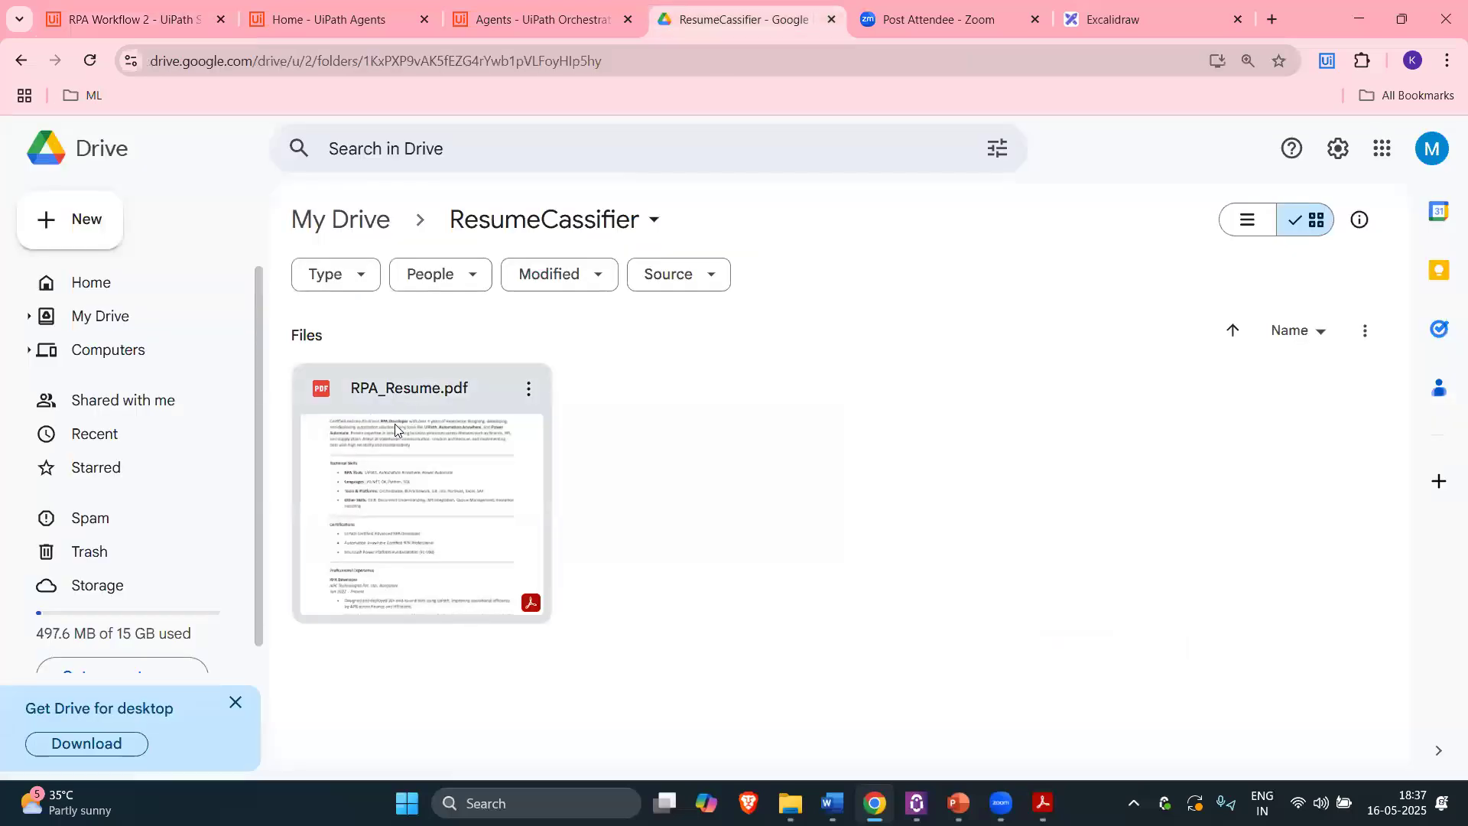
pyautogui.click(107, 7)
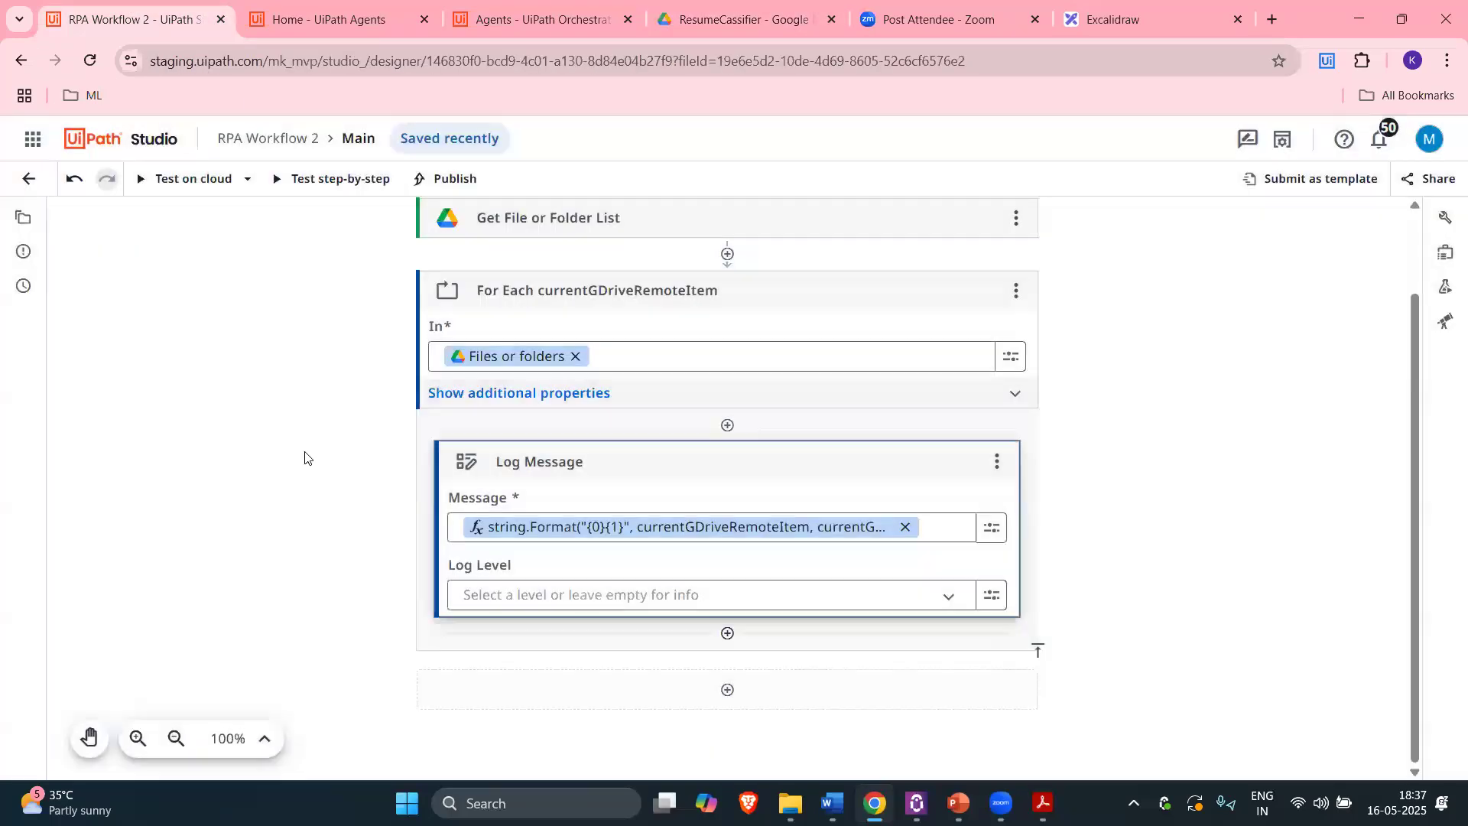
# Step: Check the cloud test's log line GDriveRemoteItemRPA_Resume and bring up the message's editing options
pyautogui.scroll(2, 425, 501)
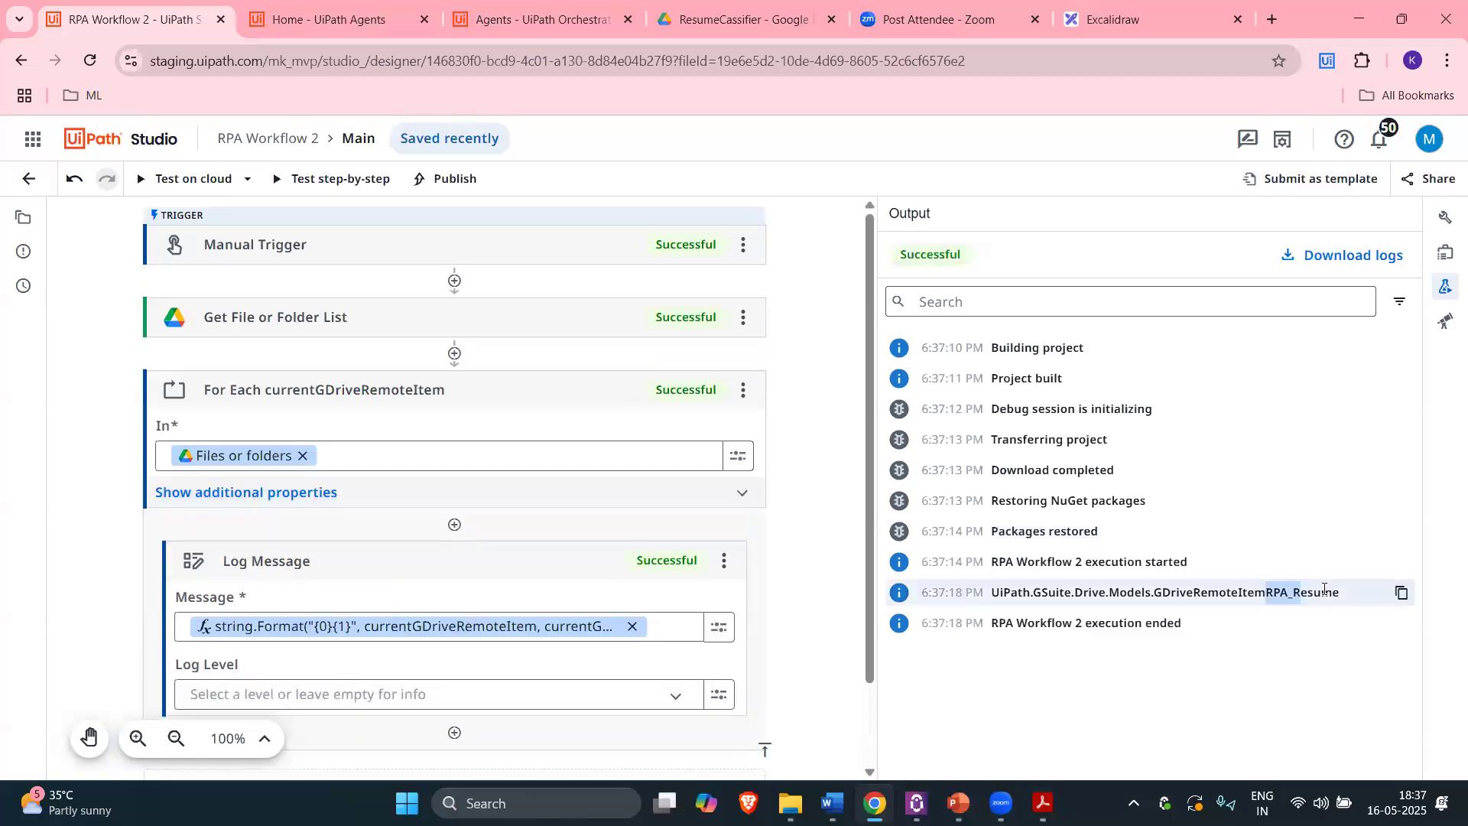
pyautogui.moveTo(1335, 597); pyautogui.dragTo(1340, 597)
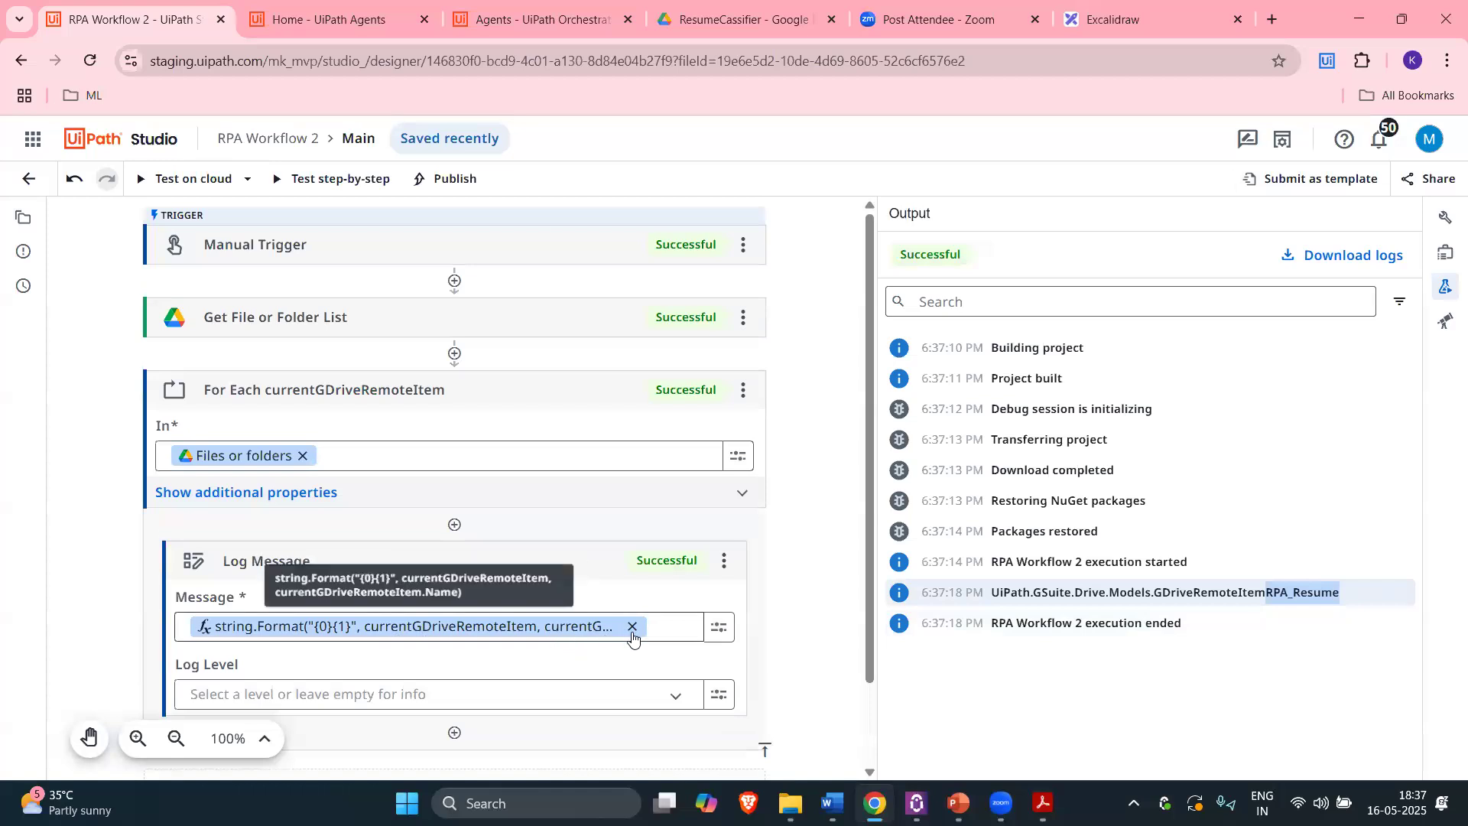
pyautogui.click(708, 634)
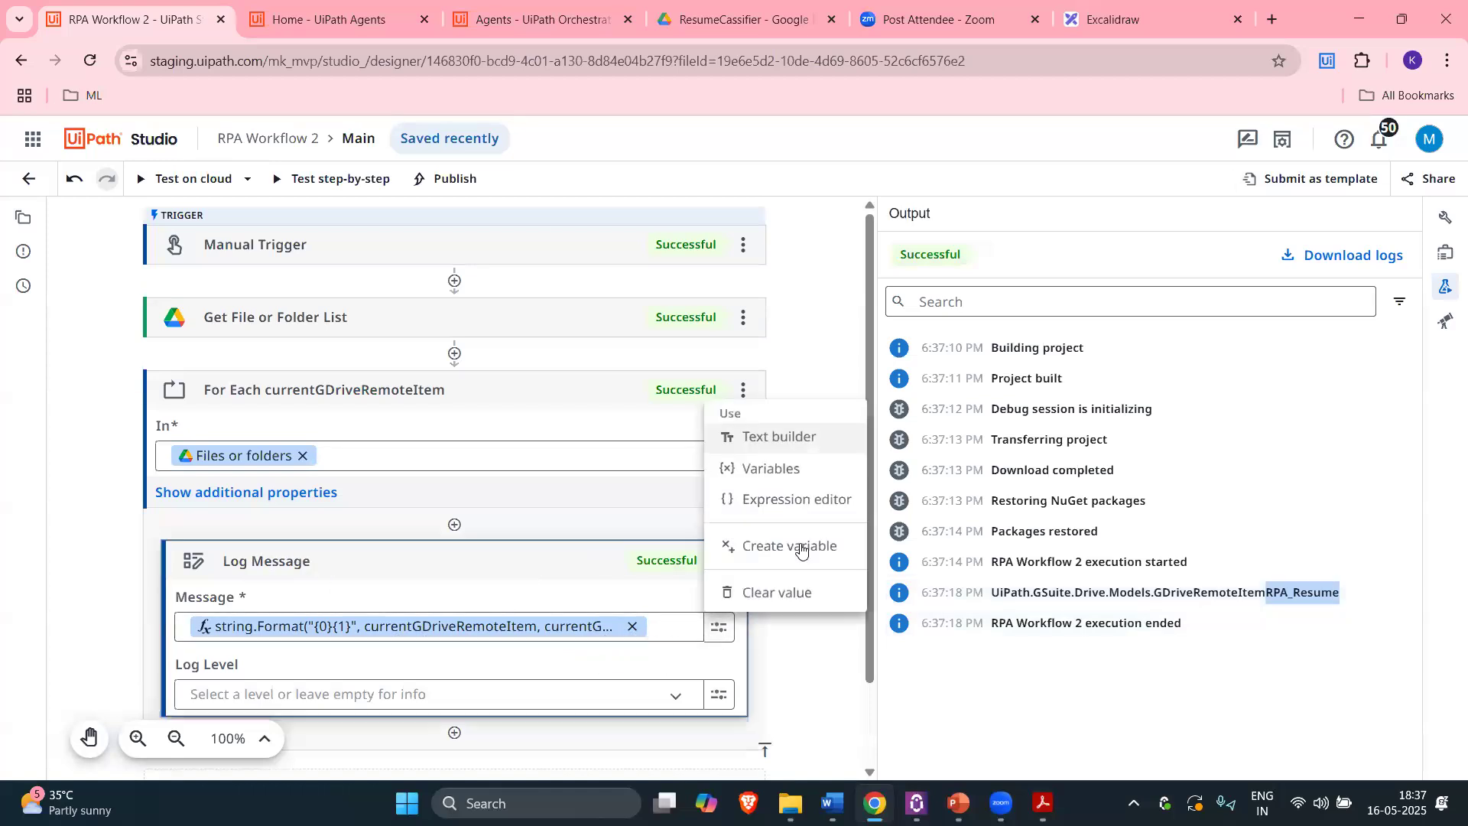
# Step: Rewrite the message as string.Format("Processing - {0}", currentGDriveRemoteItem.Name) and save it
pyautogui.click(797, 500)
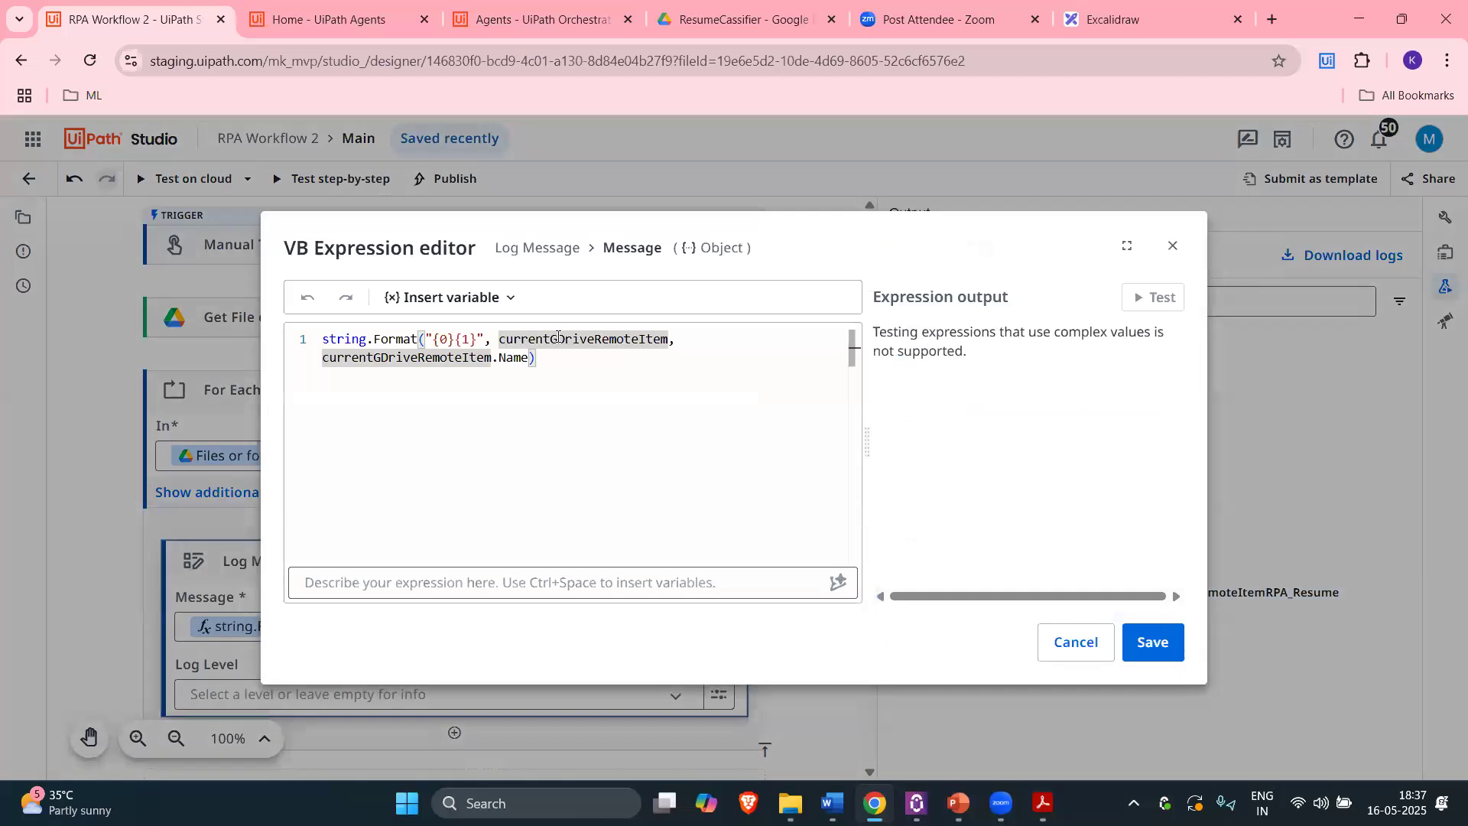
pyautogui.doubleClick(559, 338)
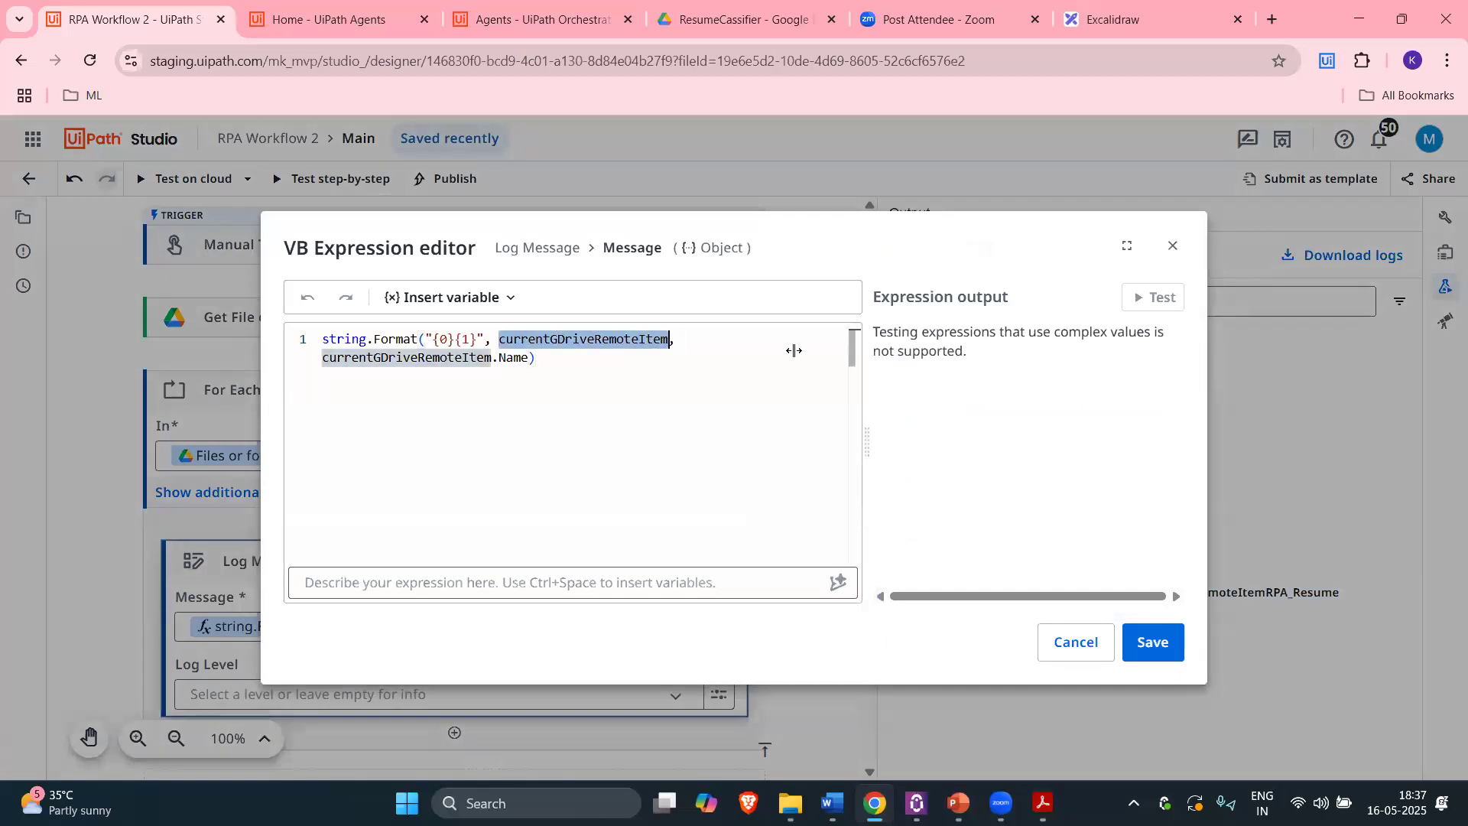
pyautogui.press('BackSpace')
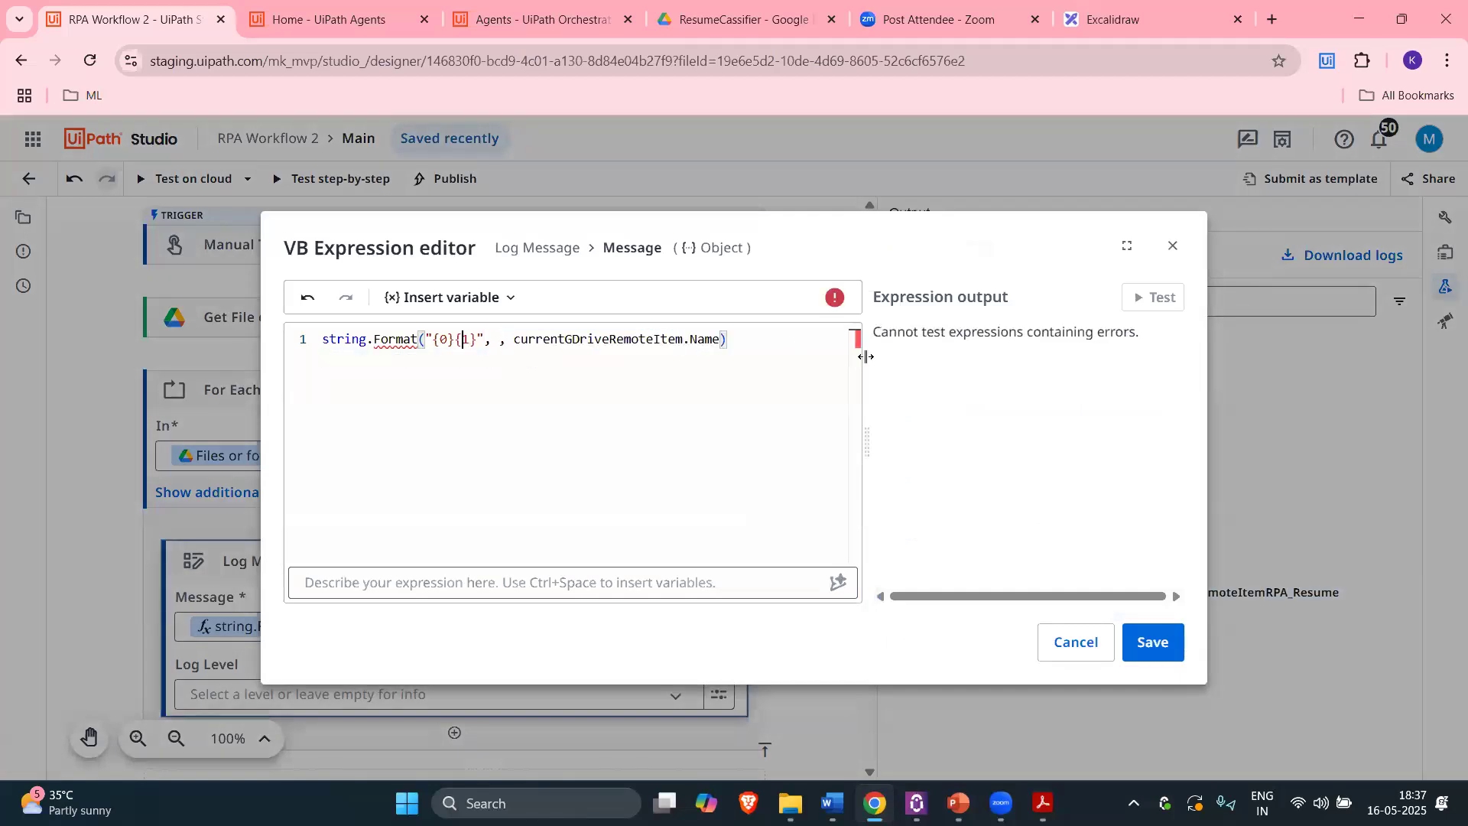
pyautogui.press('BackSpace')
pyautogui.press('BackSpace')
pyautogui.press('BackSpace')
pyautogui.press('Delete')
pyautogui.write('0')
pyautogui.write('Process')
pyautogui.write('ing')
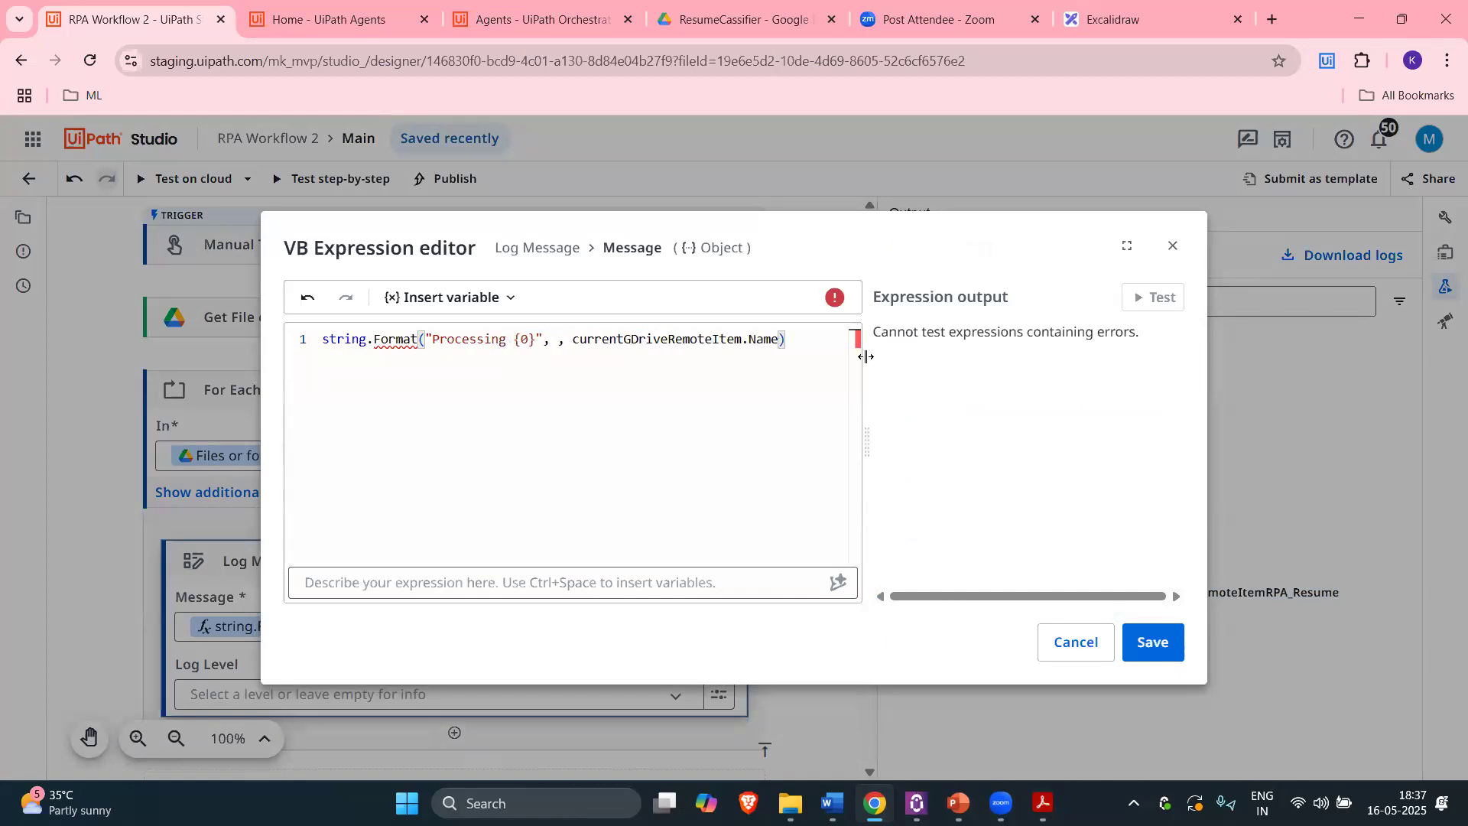
pyautogui.press('Num_Lock')
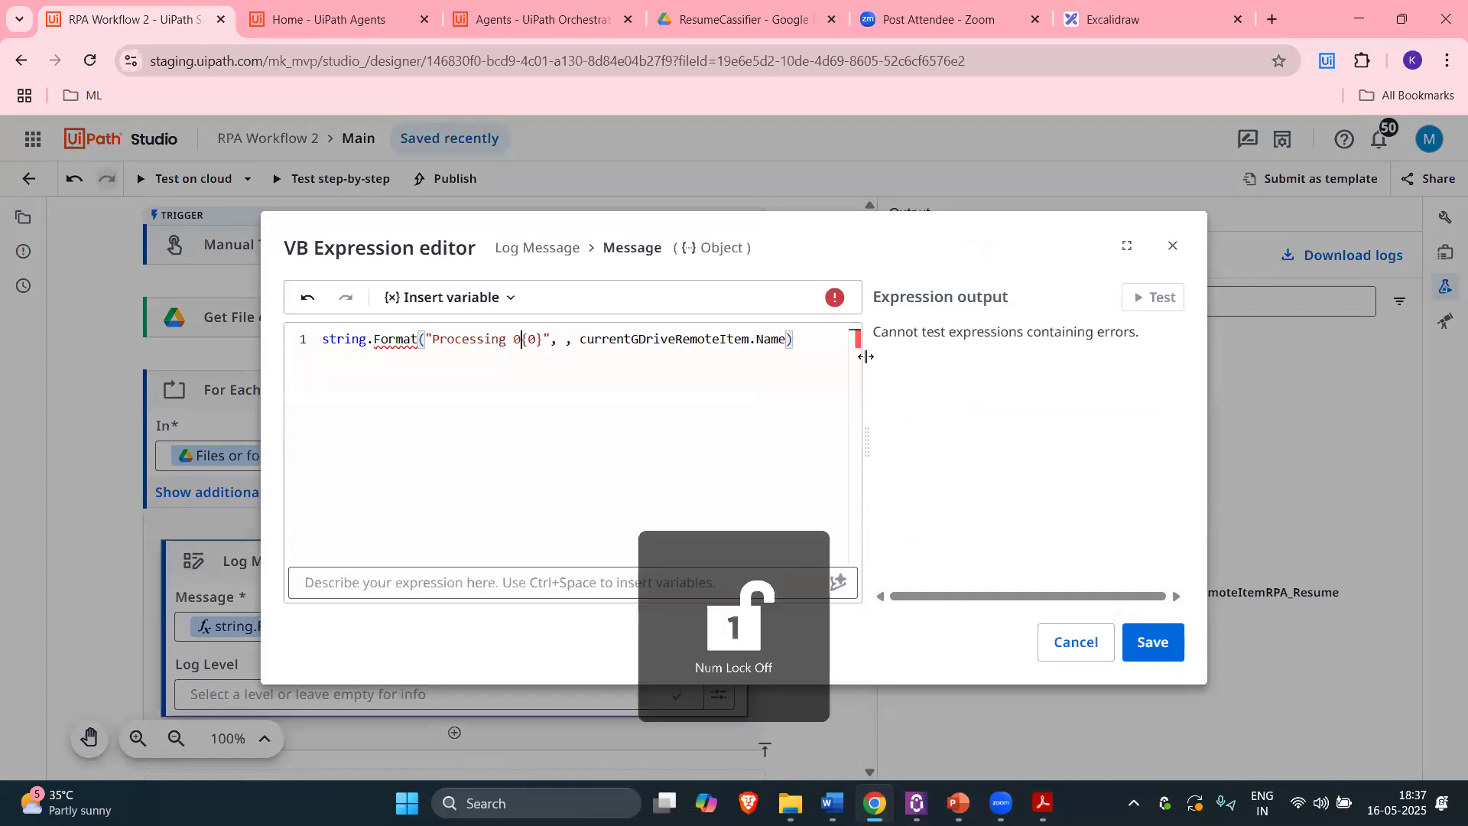
pyautogui.write('-')
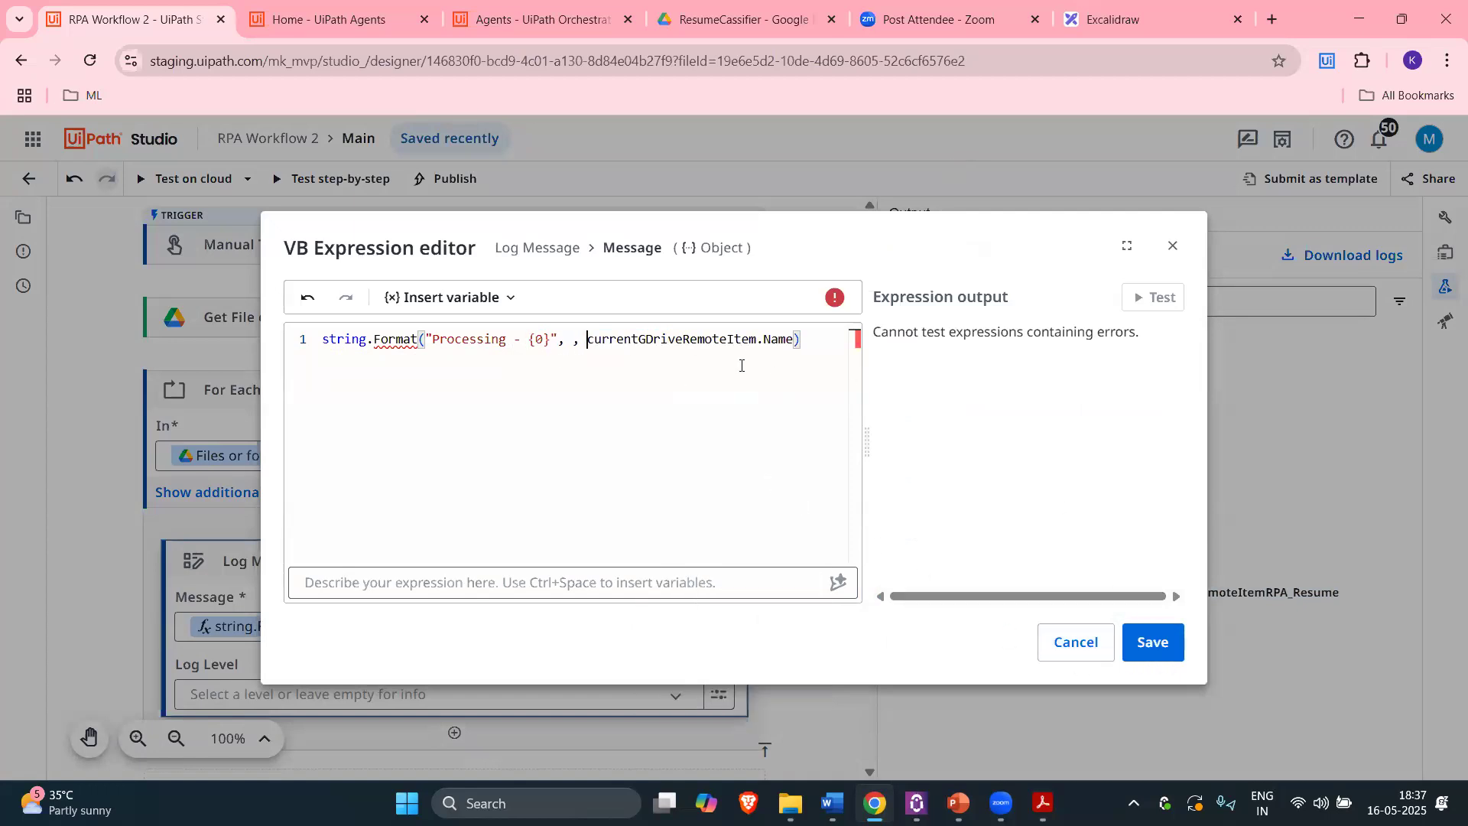
pyautogui.press('BackSpace')
pyautogui.press('BackSpace')
pyautogui.press('BackSpace')
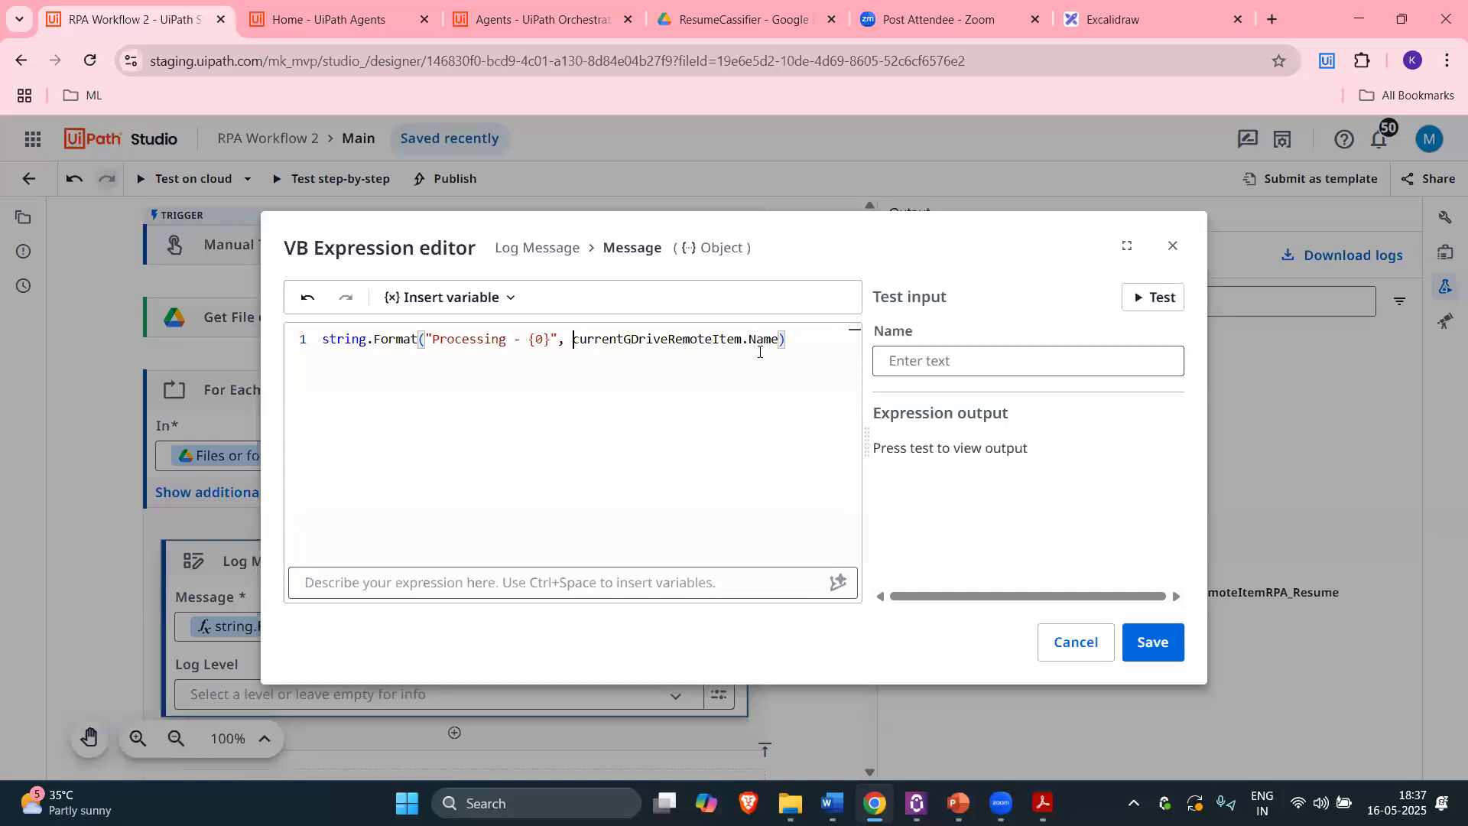
pyautogui.click(1153, 643)
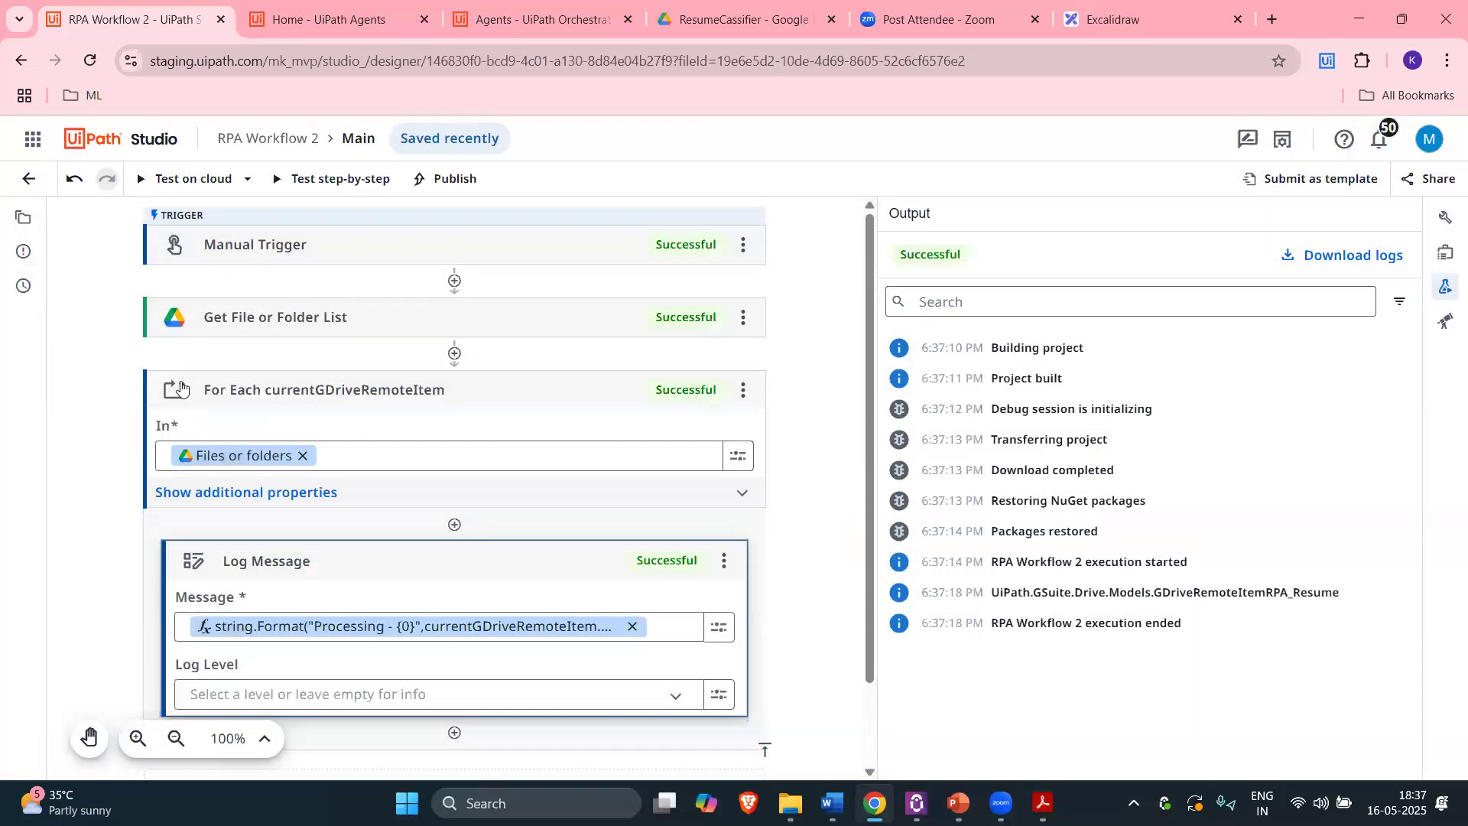
# Step: Rerun the workflow on cloud, confirm the 'Processing - RPA_Resume' log line, and go to the Drive folder
pyautogui.click(155, 181)
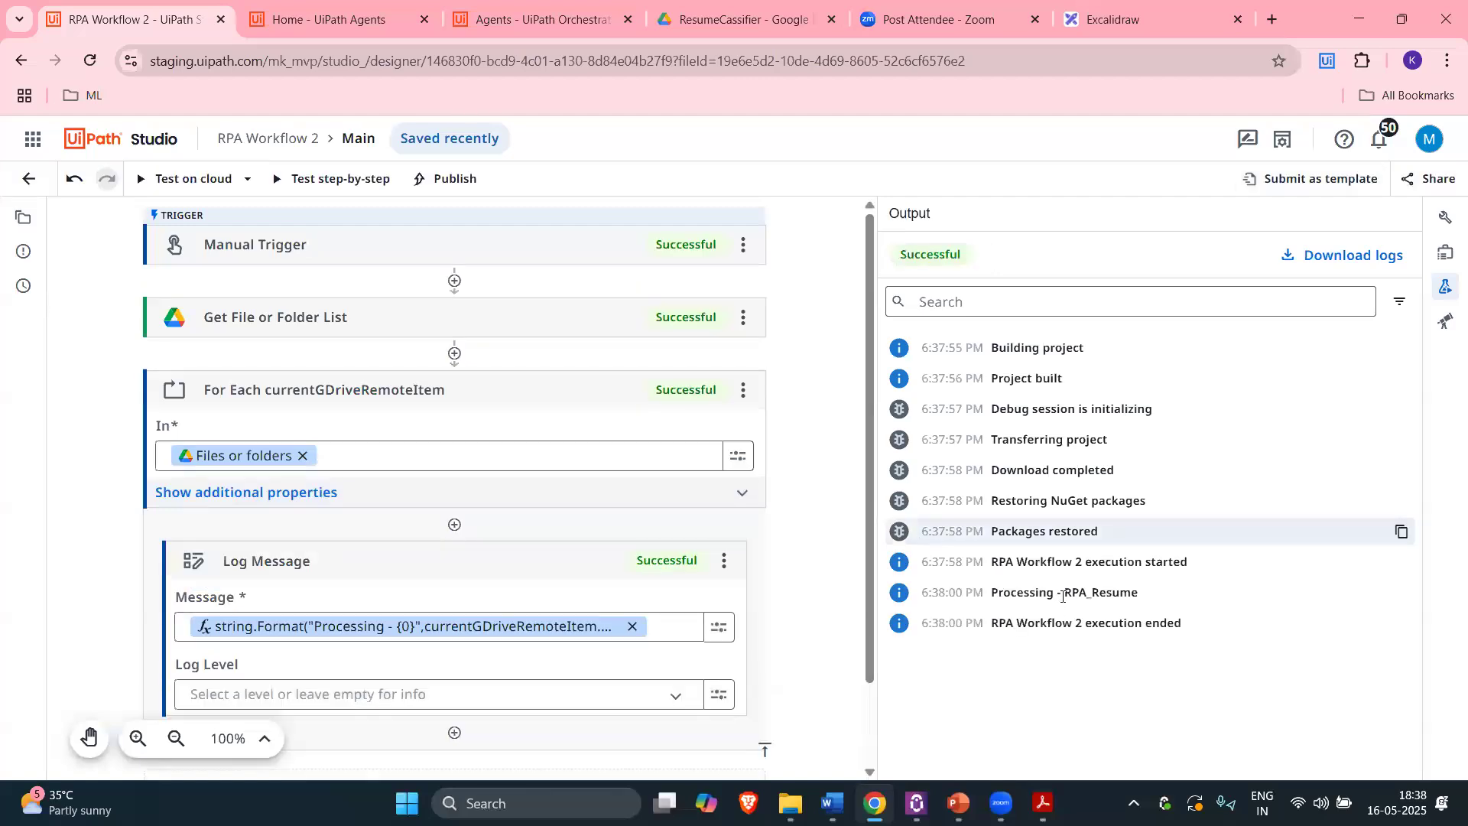
pyautogui.moveTo(999, 593); pyautogui.dragTo(1140, 601)
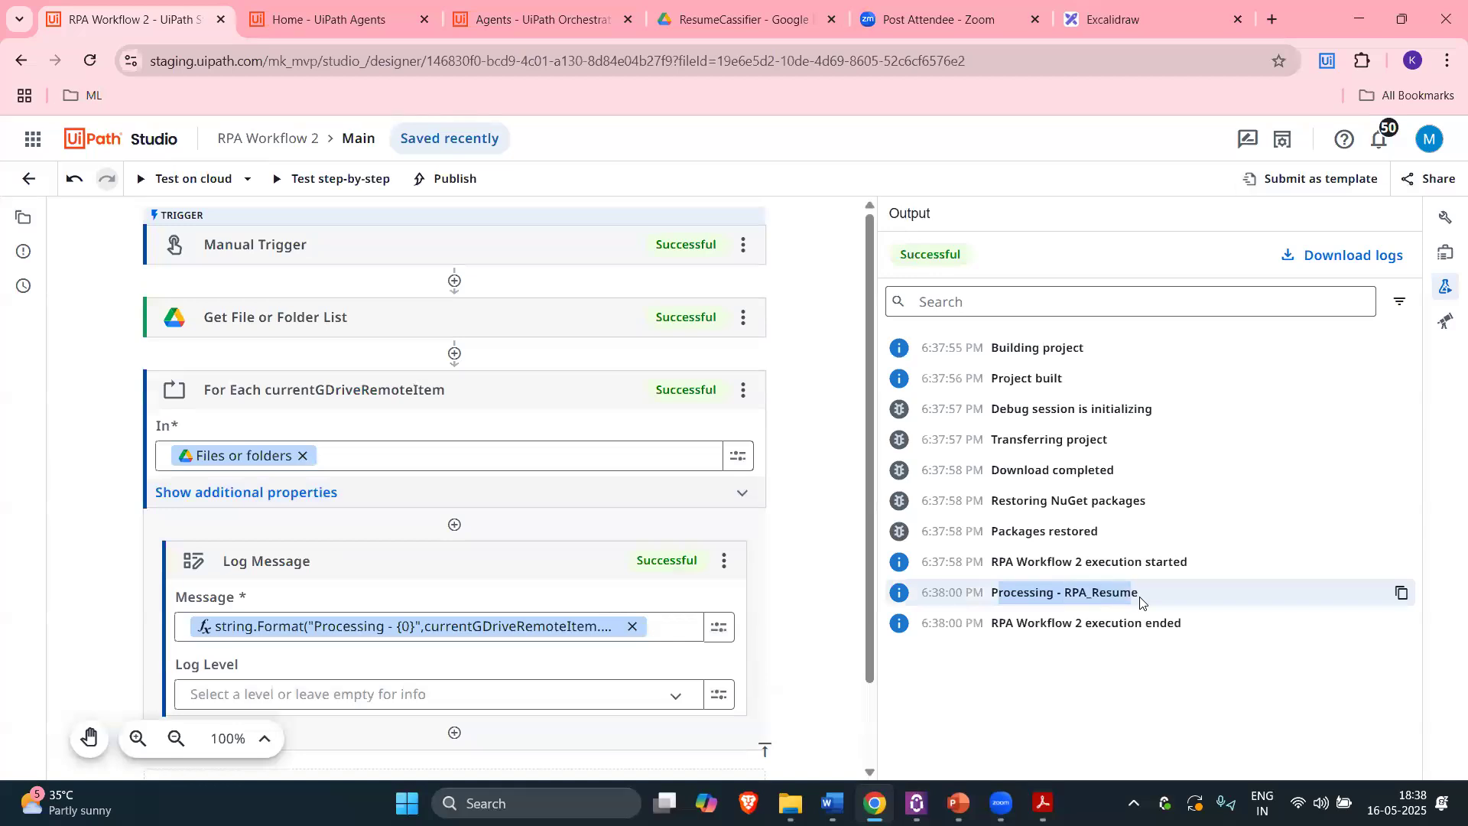
pyautogui.click(772, 23)
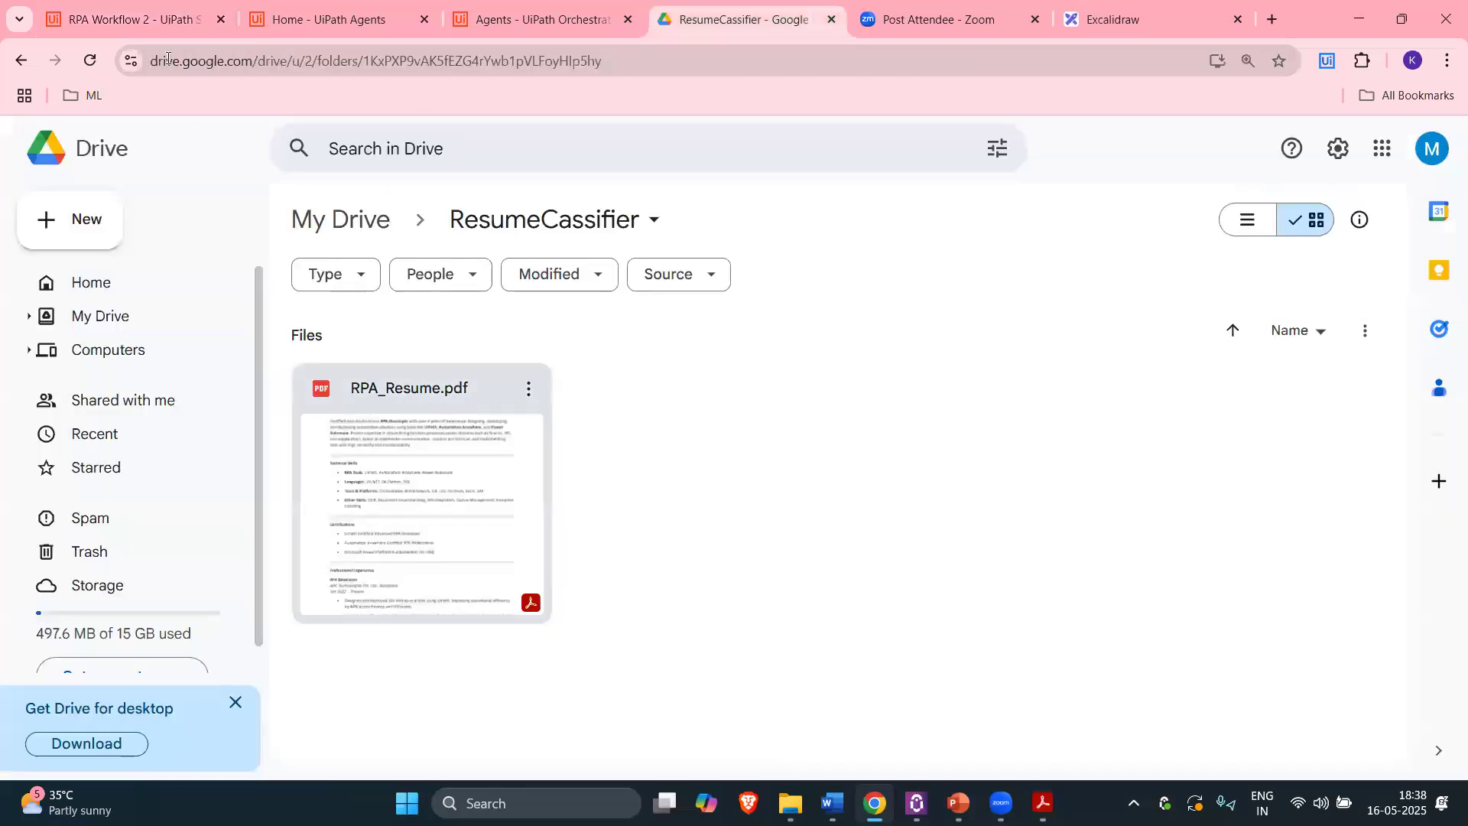
# Step: Preview RPA_Resume.pdf in Google Drive, scroll through it, and close the preview
pyautogui.doubleClick(423, 478)
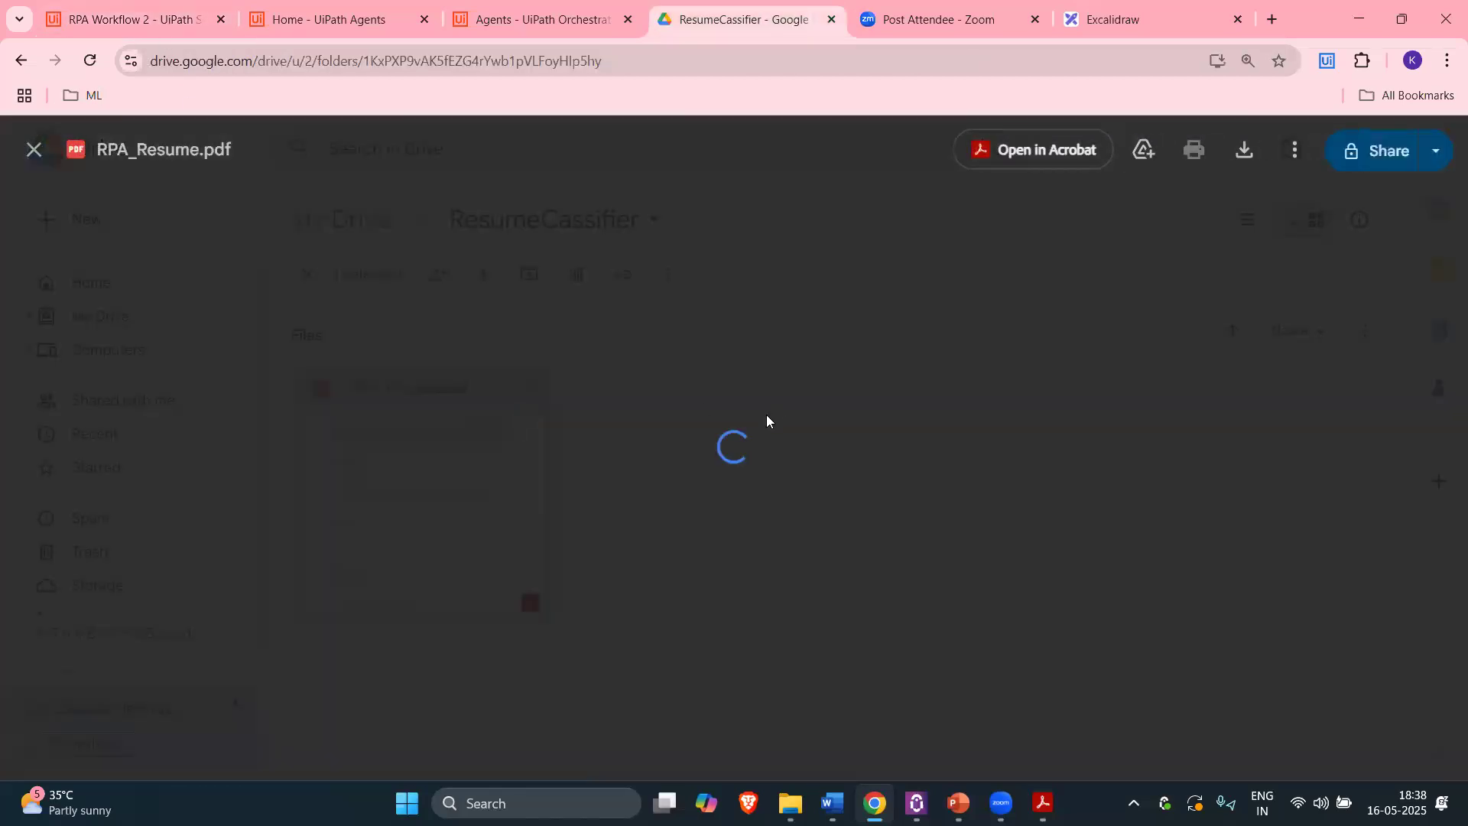
pyautogui.scroll(-6, 728, 406)
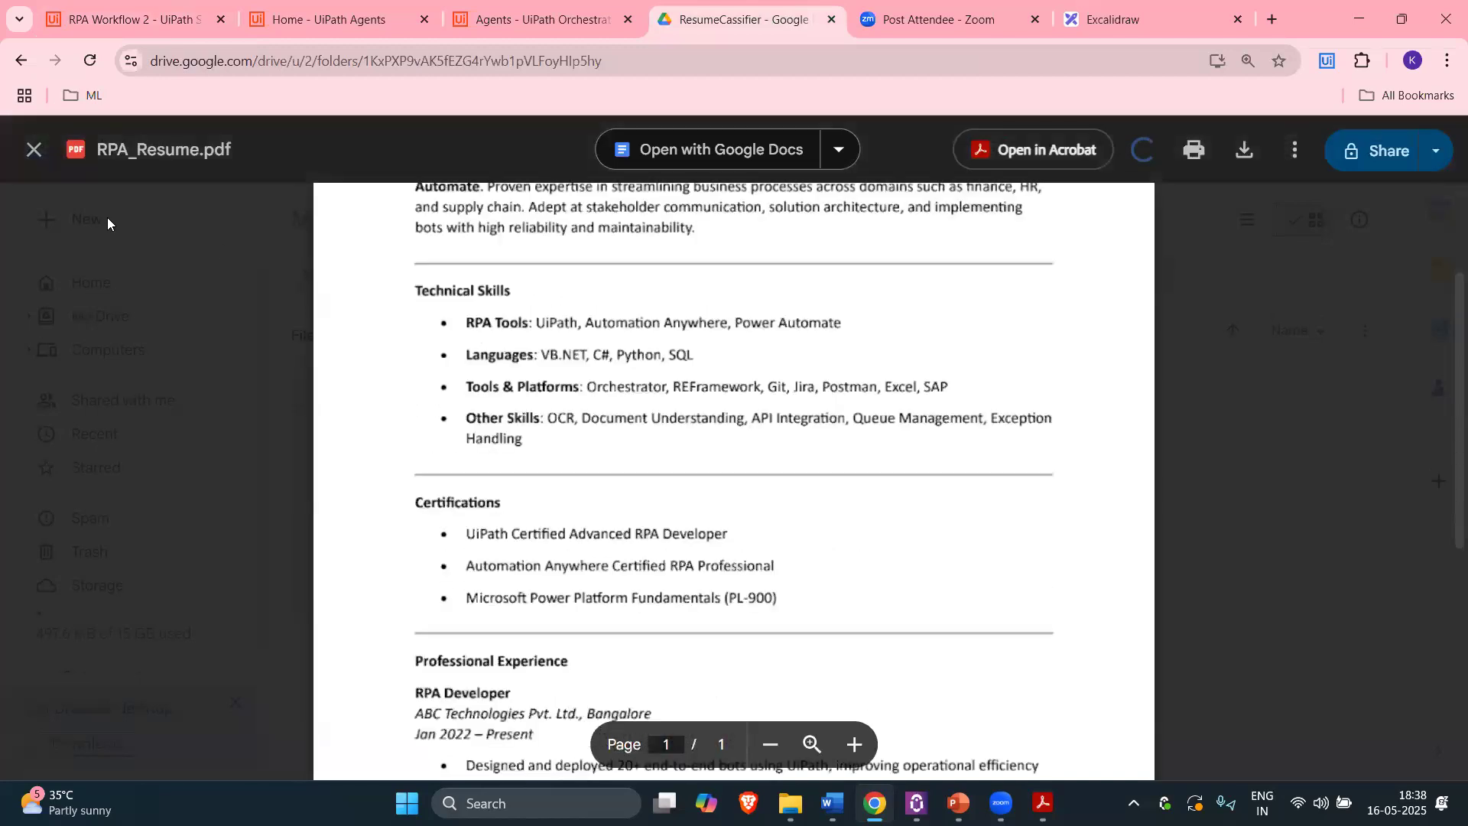
pyautogui.scroll(6, 303, 256)
pyautogui.press('Escape')
# Step: Go to the Excalidraw plan and select the Studio Web - RPA Workflow box
pyautogui.click(135, 20)
pyautogui.click(1102, 21)
pyautogui.click(1080, 429)
# Step: Append the lines 'read text from pdf' and 'pass that to agent' to the RPA Workflow box
pyautogui.press('Return')
pyautogui.press('End')
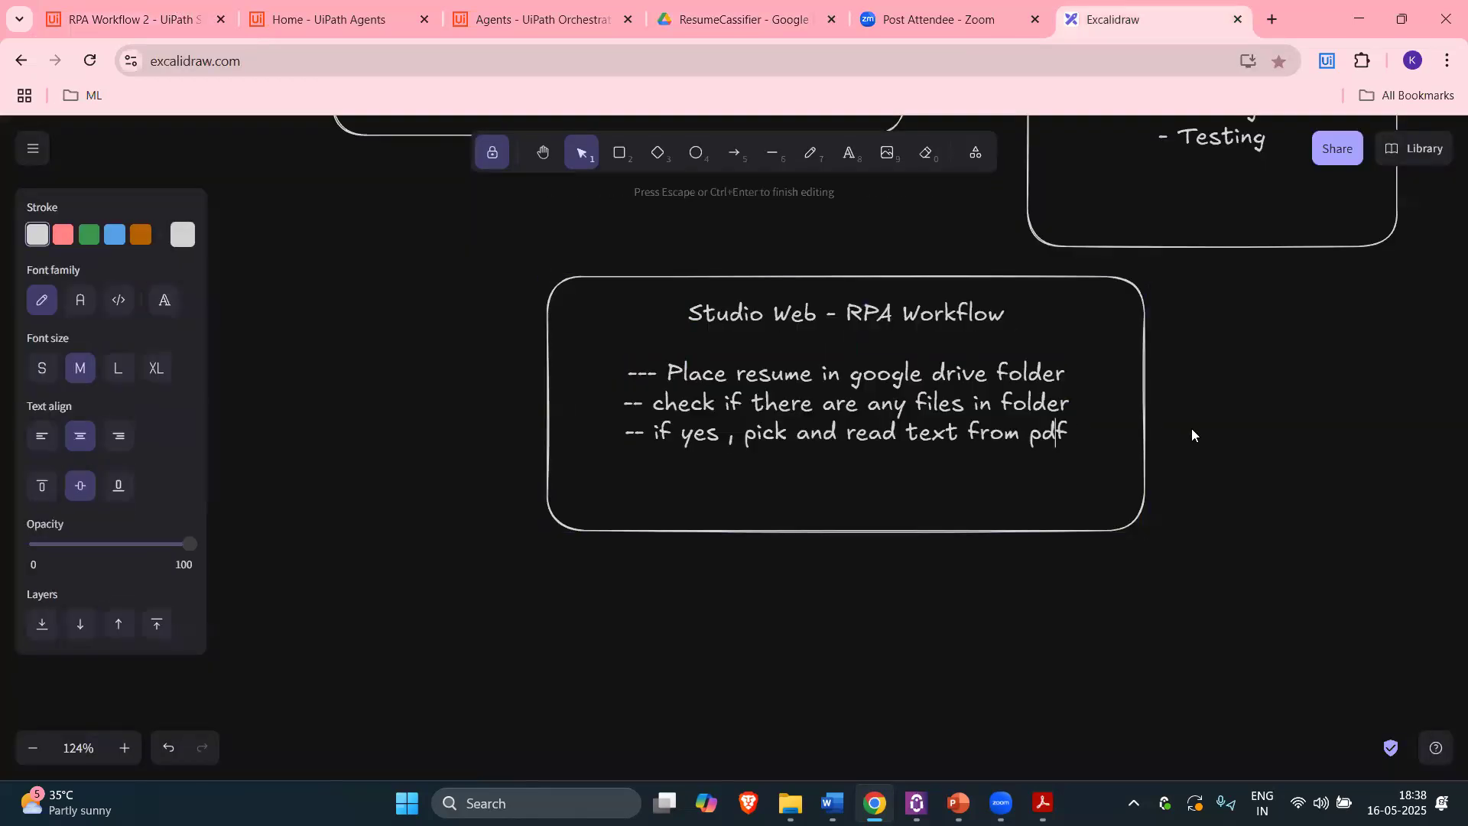
pyautogui.press('Return')
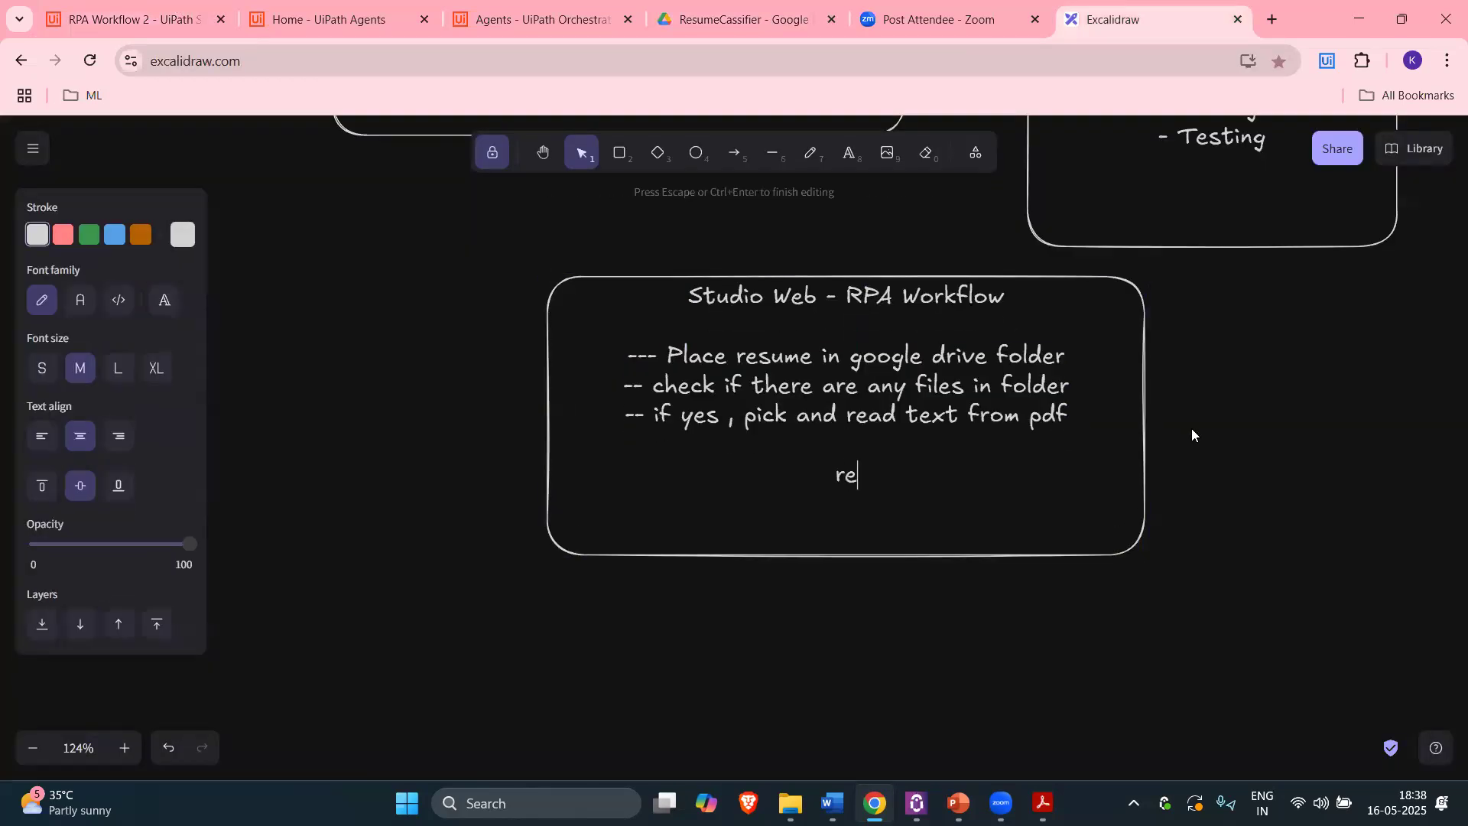
pyautogui.write('read text from pdf')
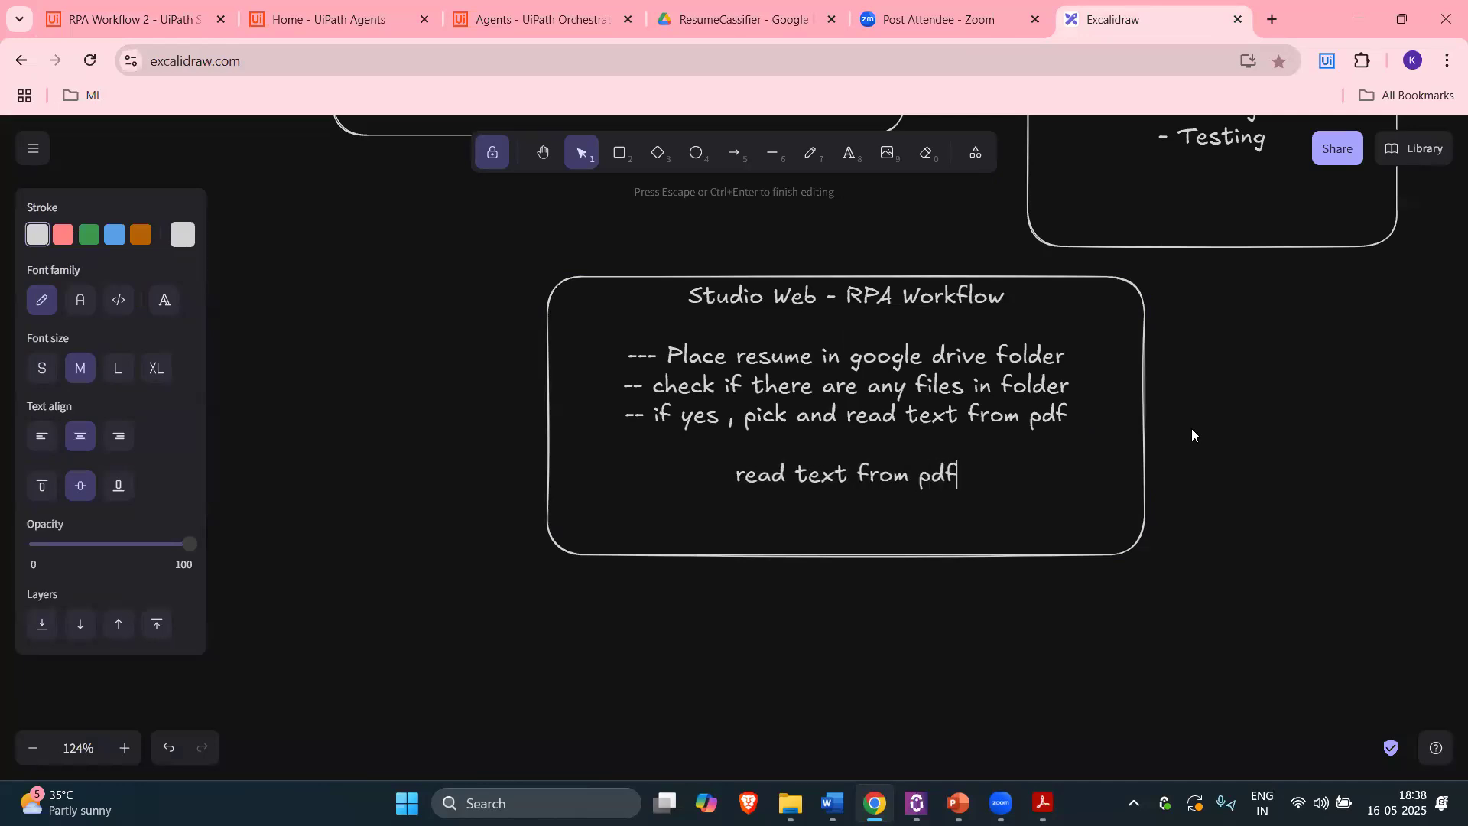
pyautogui.press('Return')
pyautogui.write('pass that to agent')
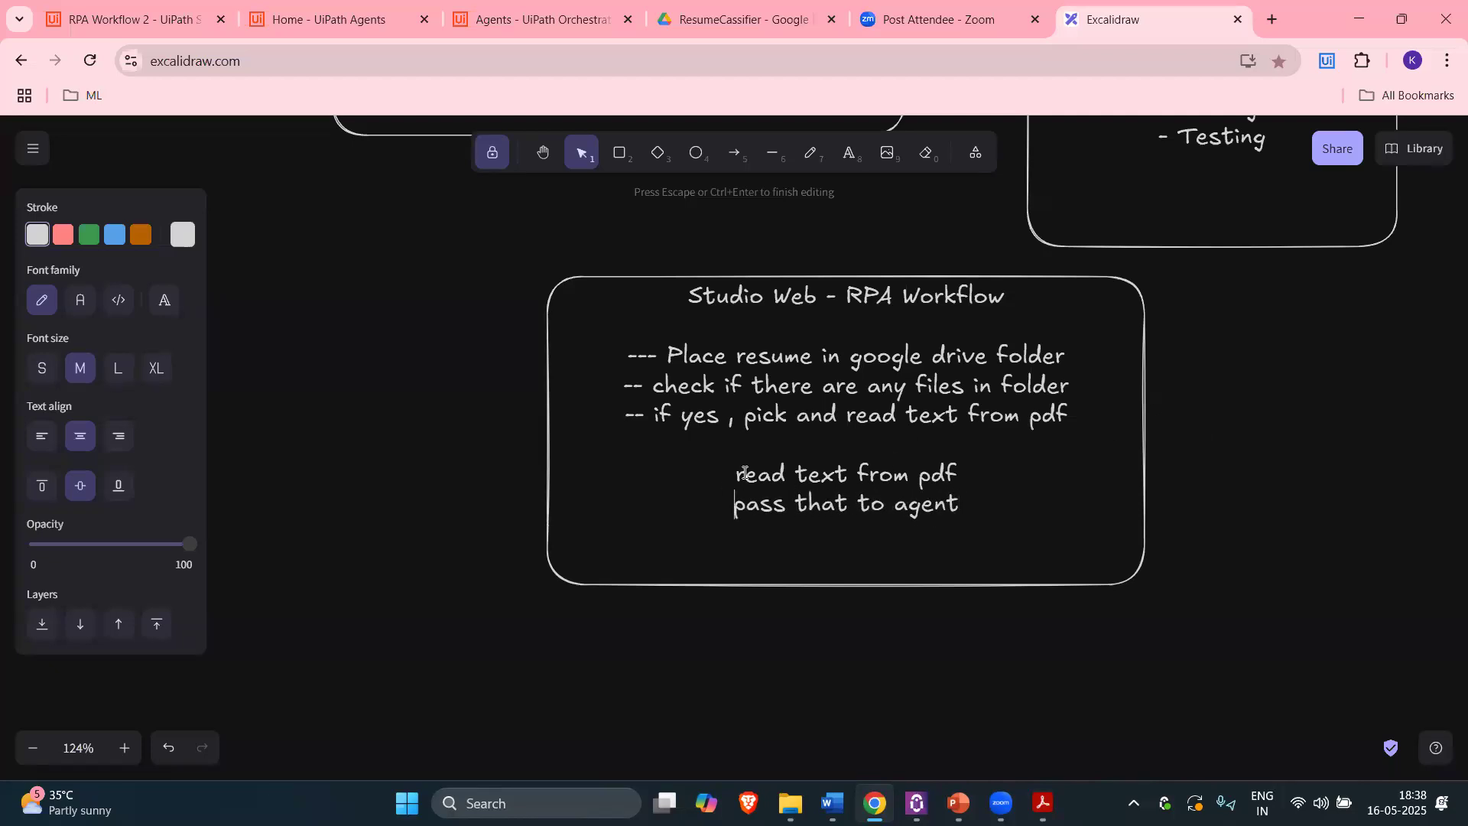
pyautogui.moveTo(744, 473); pyautogui.dragTo(960, 505)
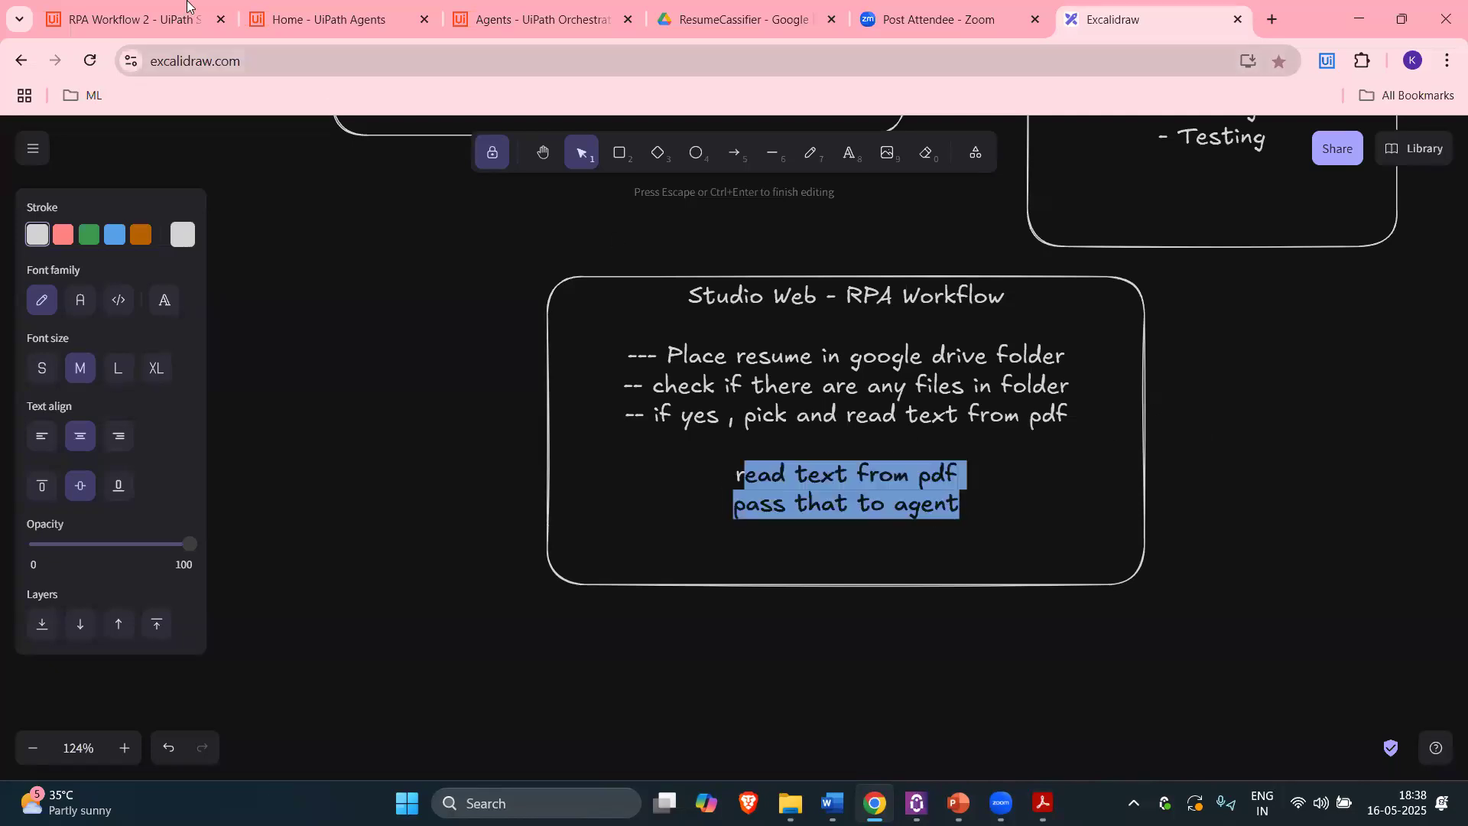
pyautogui.click(122, 19)
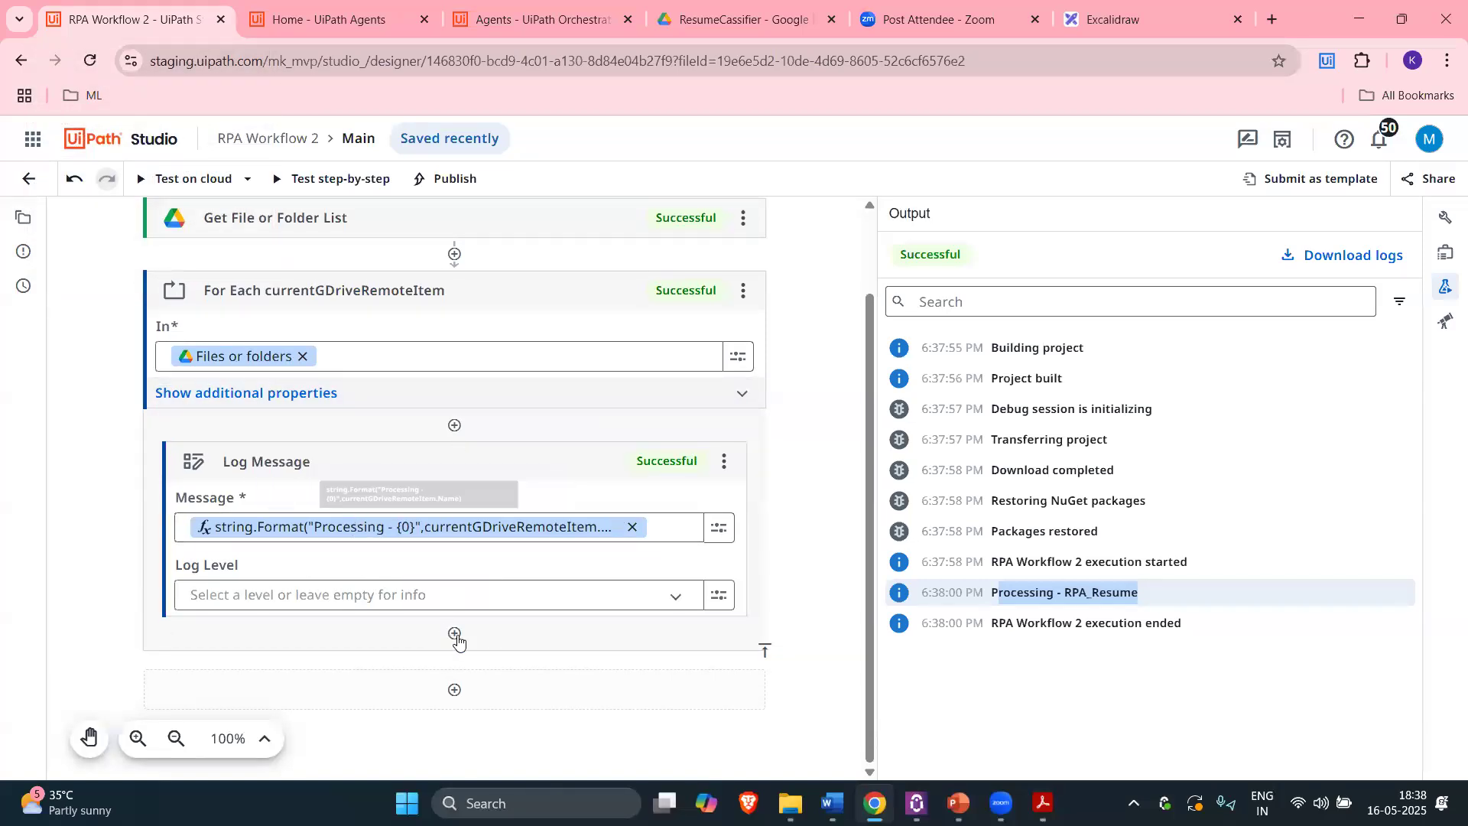
# Step: Add an Extract PDF Text step after Log Message that reads currentGDriveRemoteItem into Extracted text
pyautogui.click(482, 634)
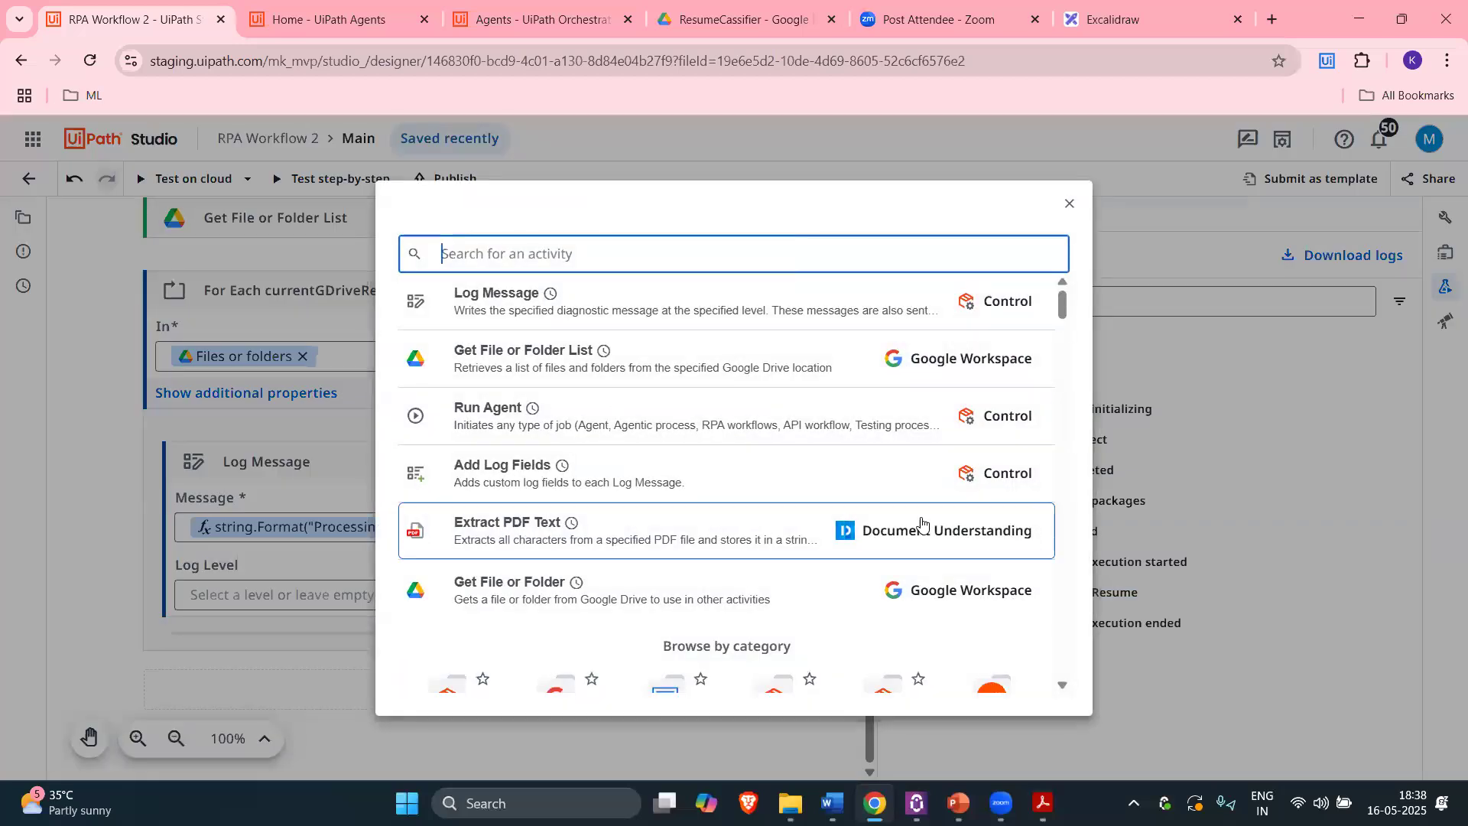
pyautogui.click(624, 520)
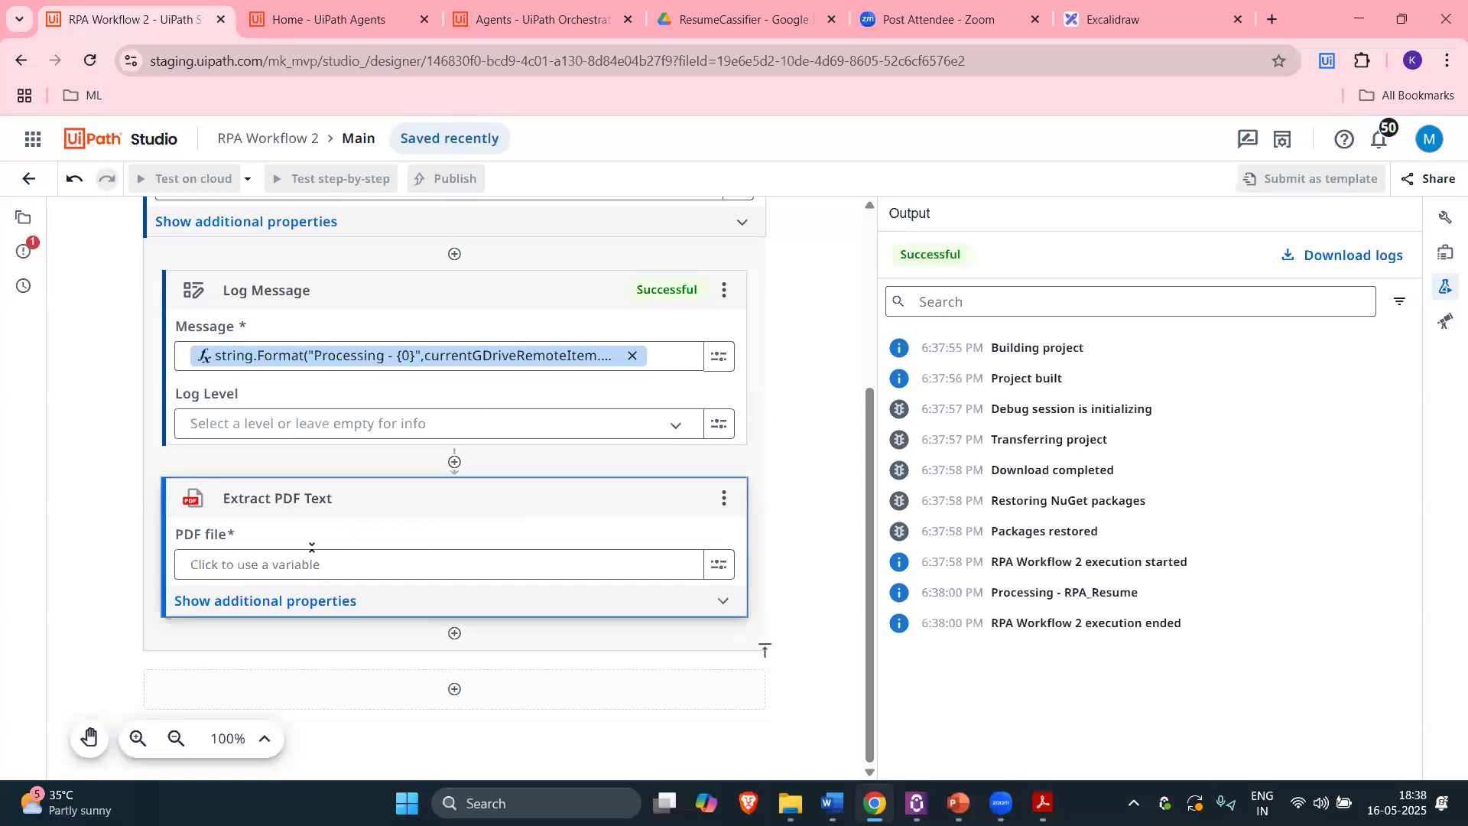
pyautogui.click(290, 566)
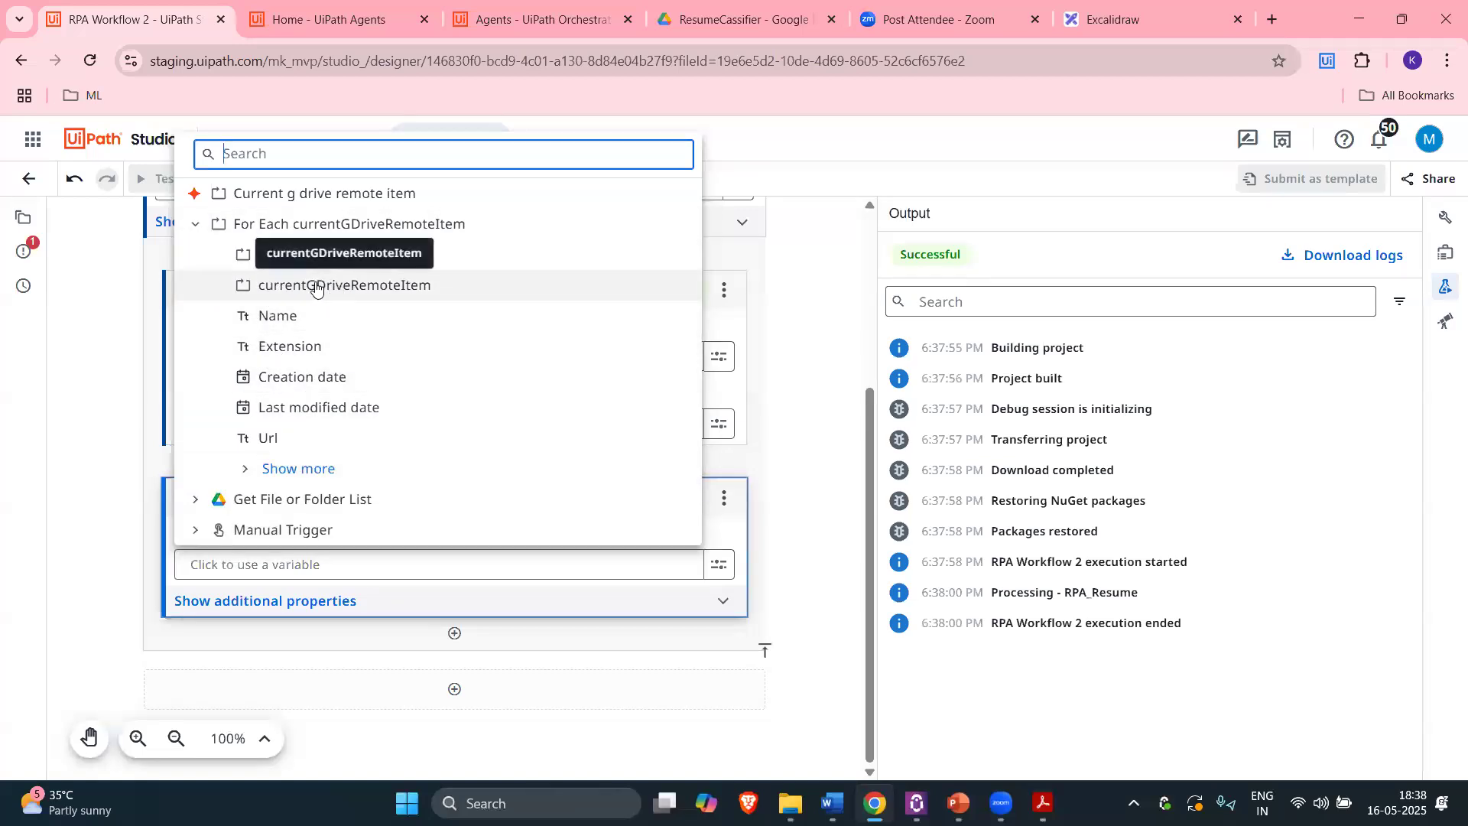
pyautogui.click(342, 288)
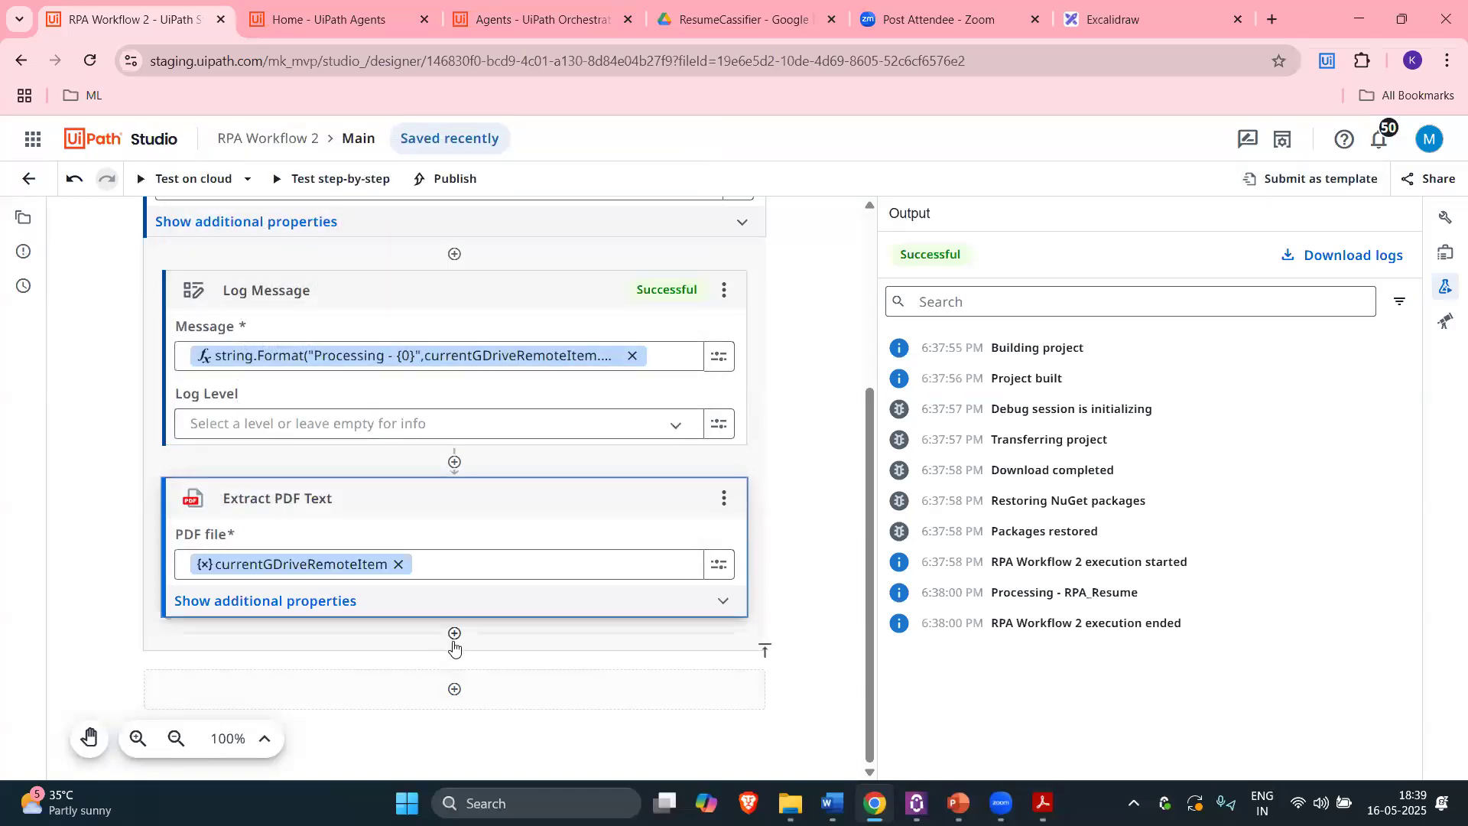
pyautogui.click(319, 604)
pyautogui.scroll(-5, 650, 612)
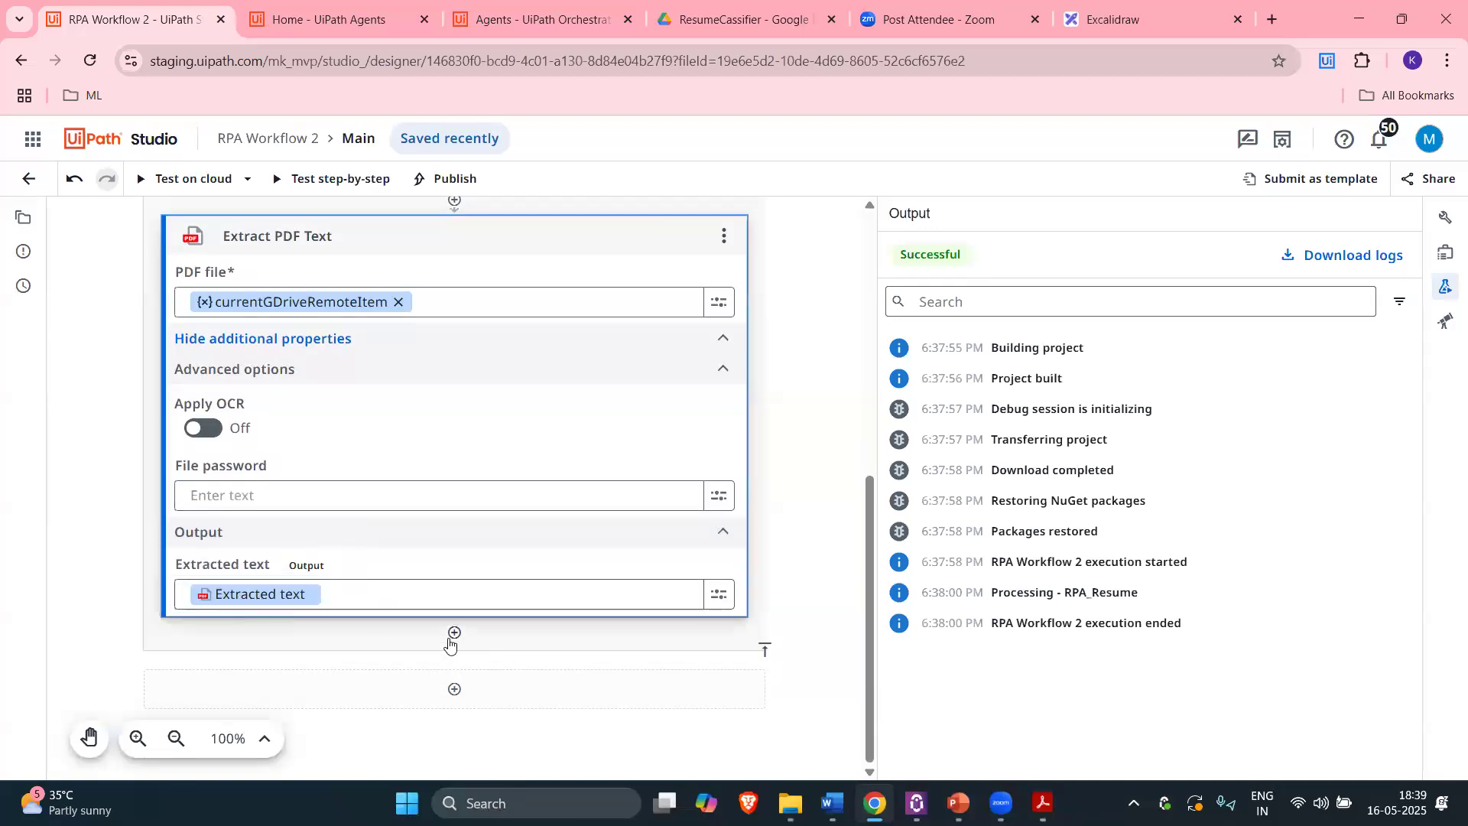
# Step: Add a Log Message after the PDF extraction that prints the Extracted text variable
pyautogui.click(543, 650)
pyautogui.write('log mes')
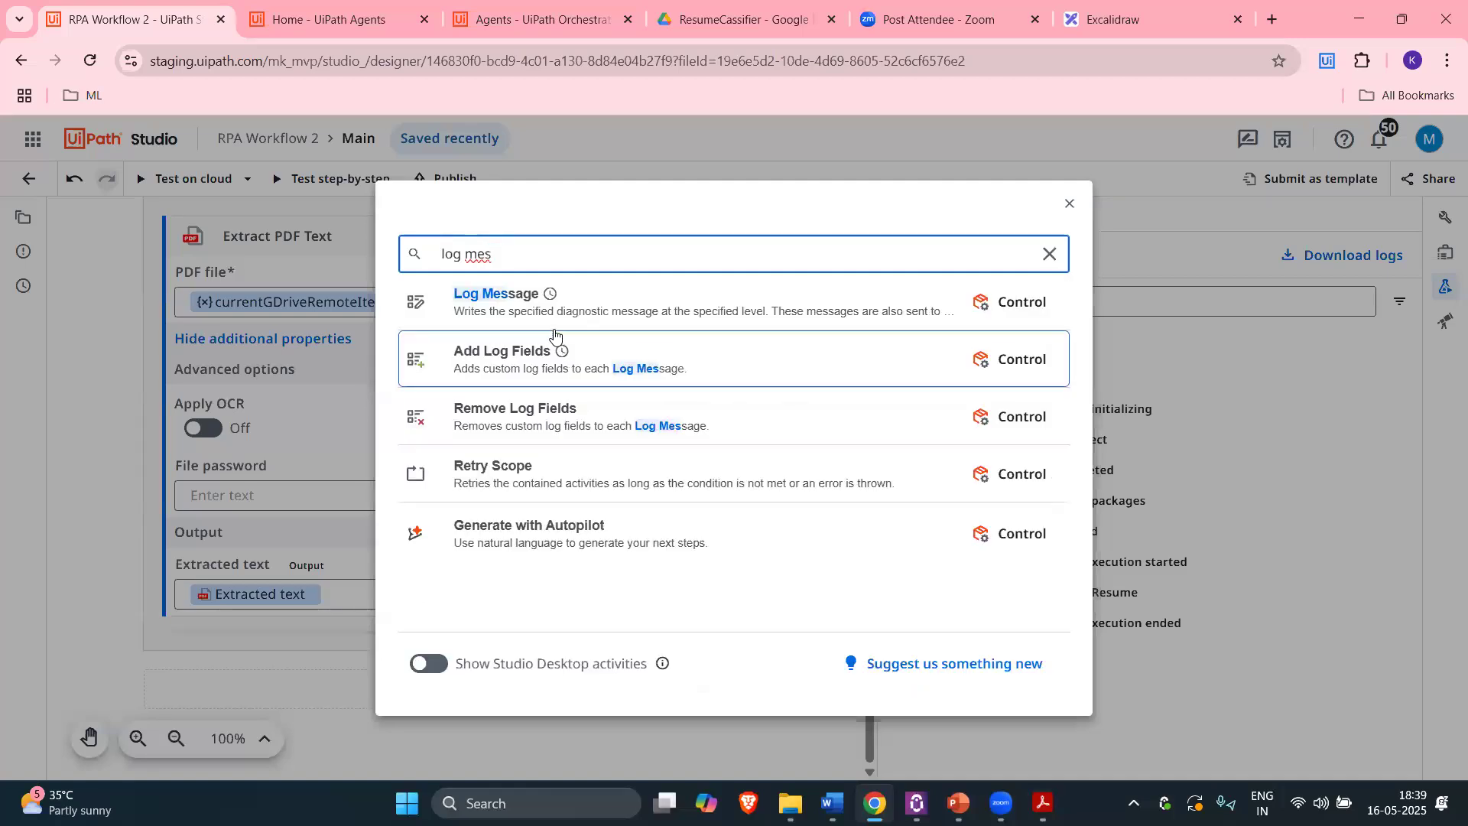
pyautogui.click(610, 312)
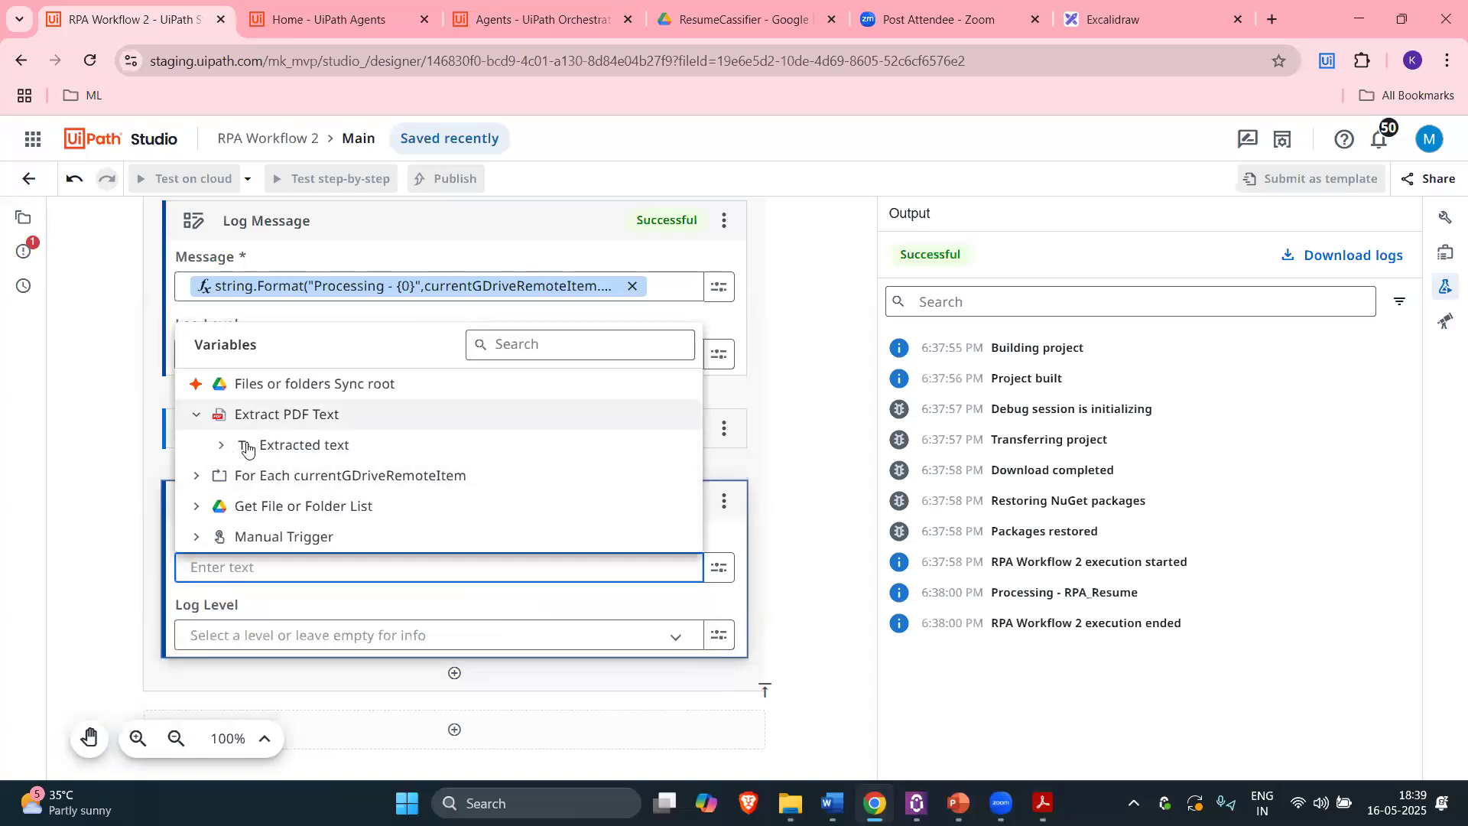
pyautogui.click(328, 452)
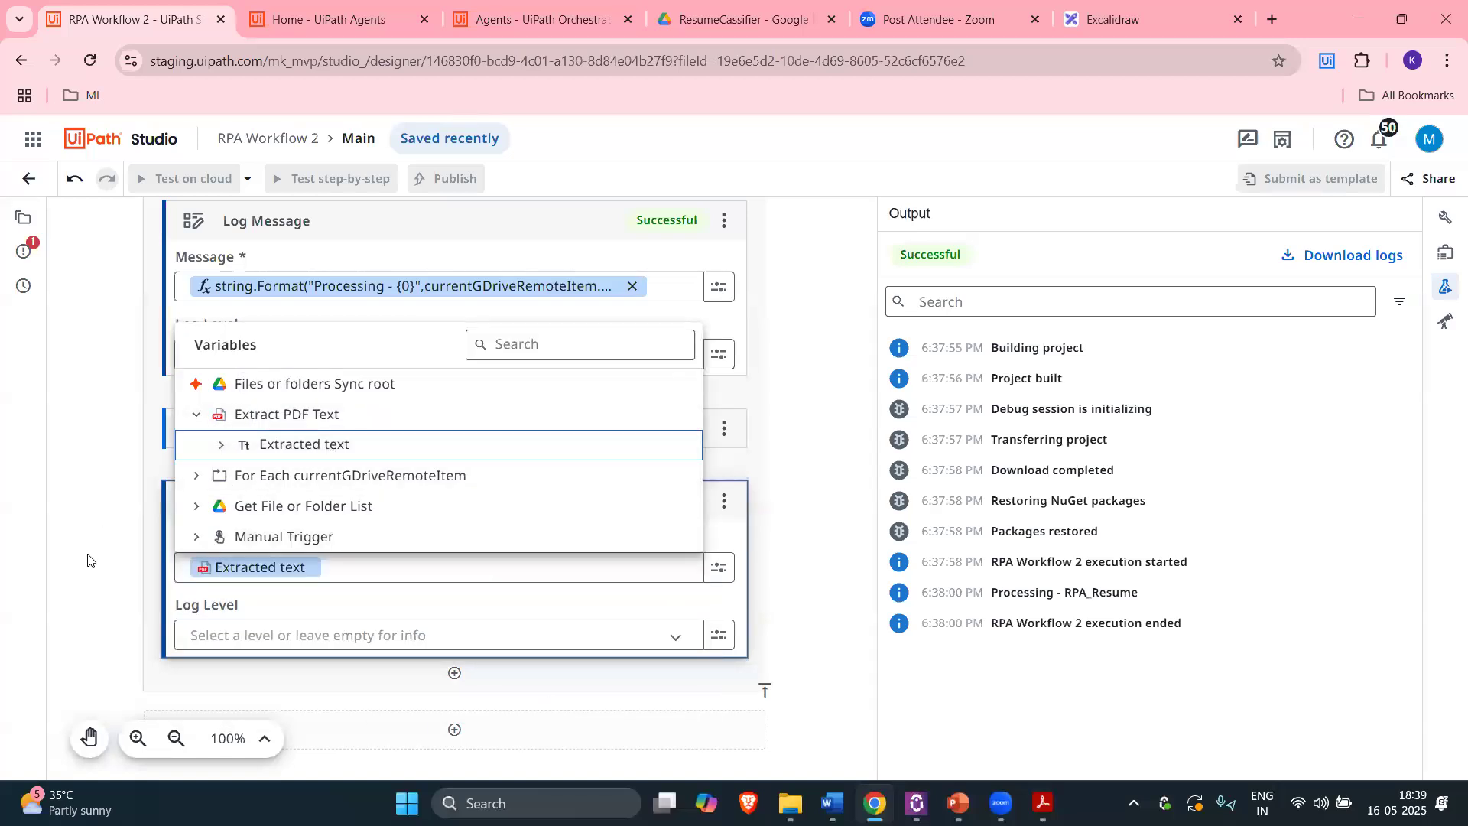
pyautogui.click(538, 566)
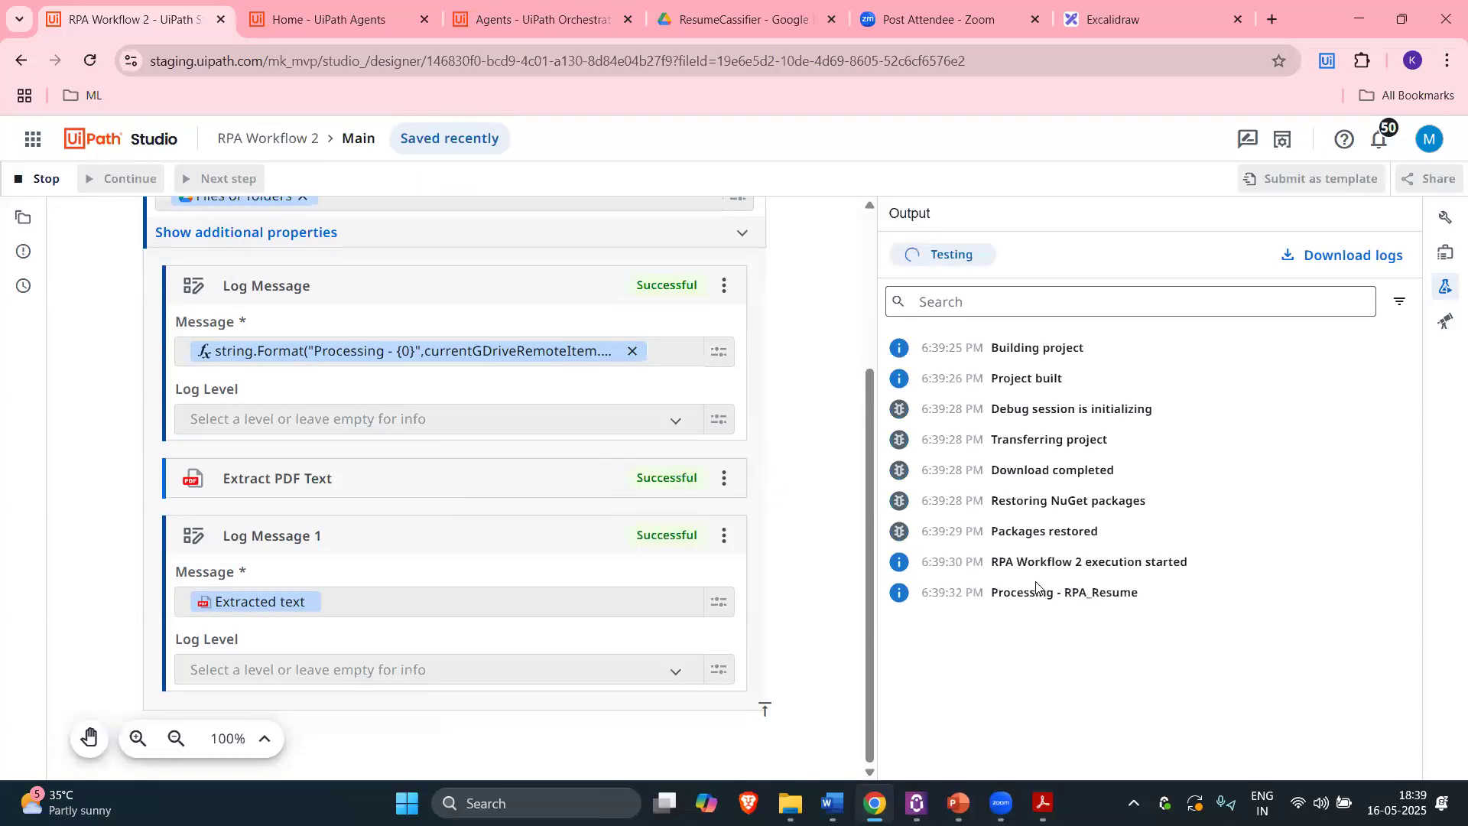
pyautogui.scroll(4, 1013, 489)
pyautogui.scroll(8, 1018, 505)
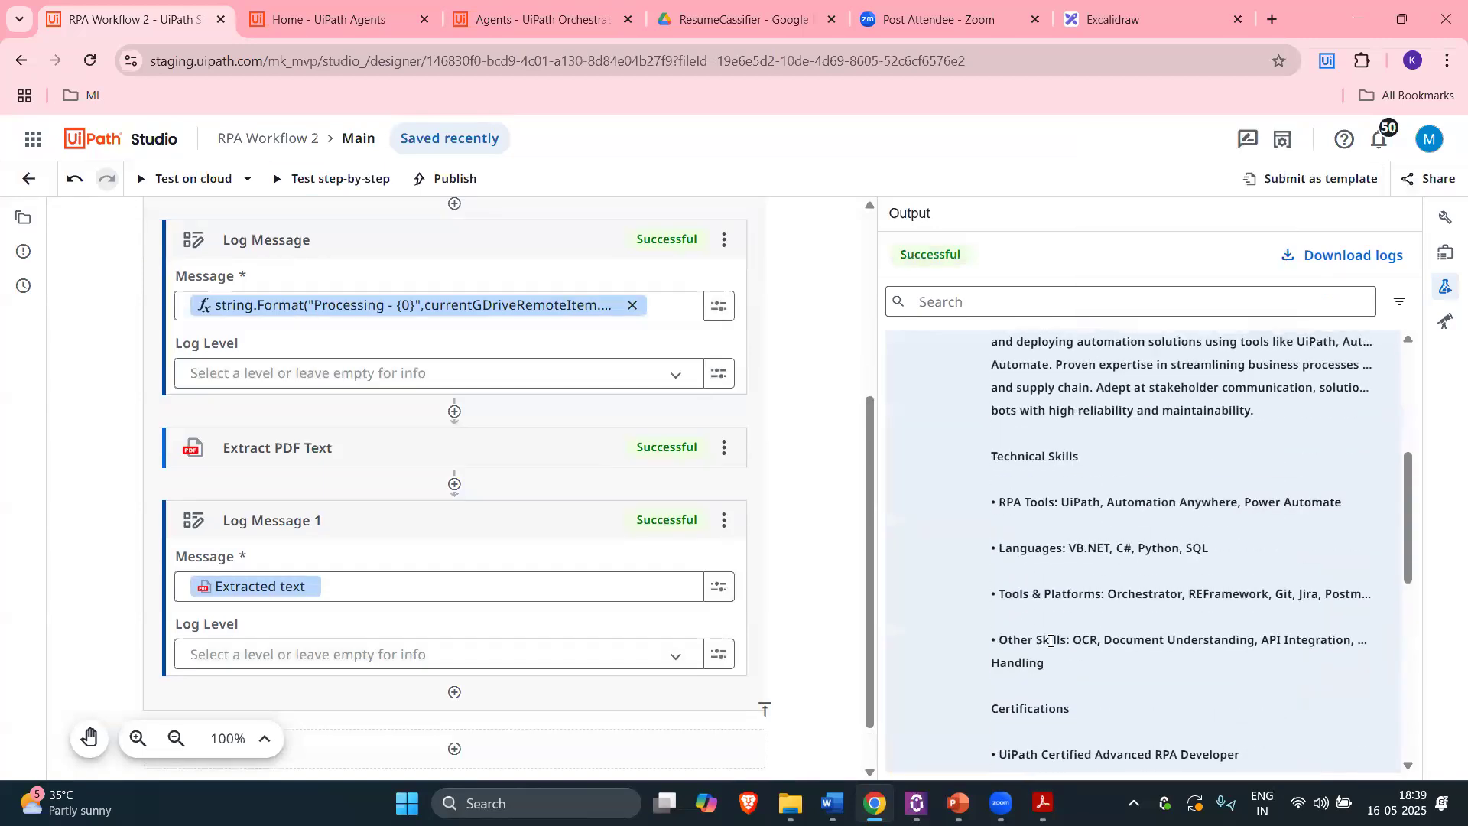
pyautogui.scroll(-4, 1056, 581)
pyautogui.scroll(2, 1062, 596)
pyautogui.scroll(-4, 1062, 595)
pyautogui.moveTo(1044, 803)
pyautogui.click(1018, 688)
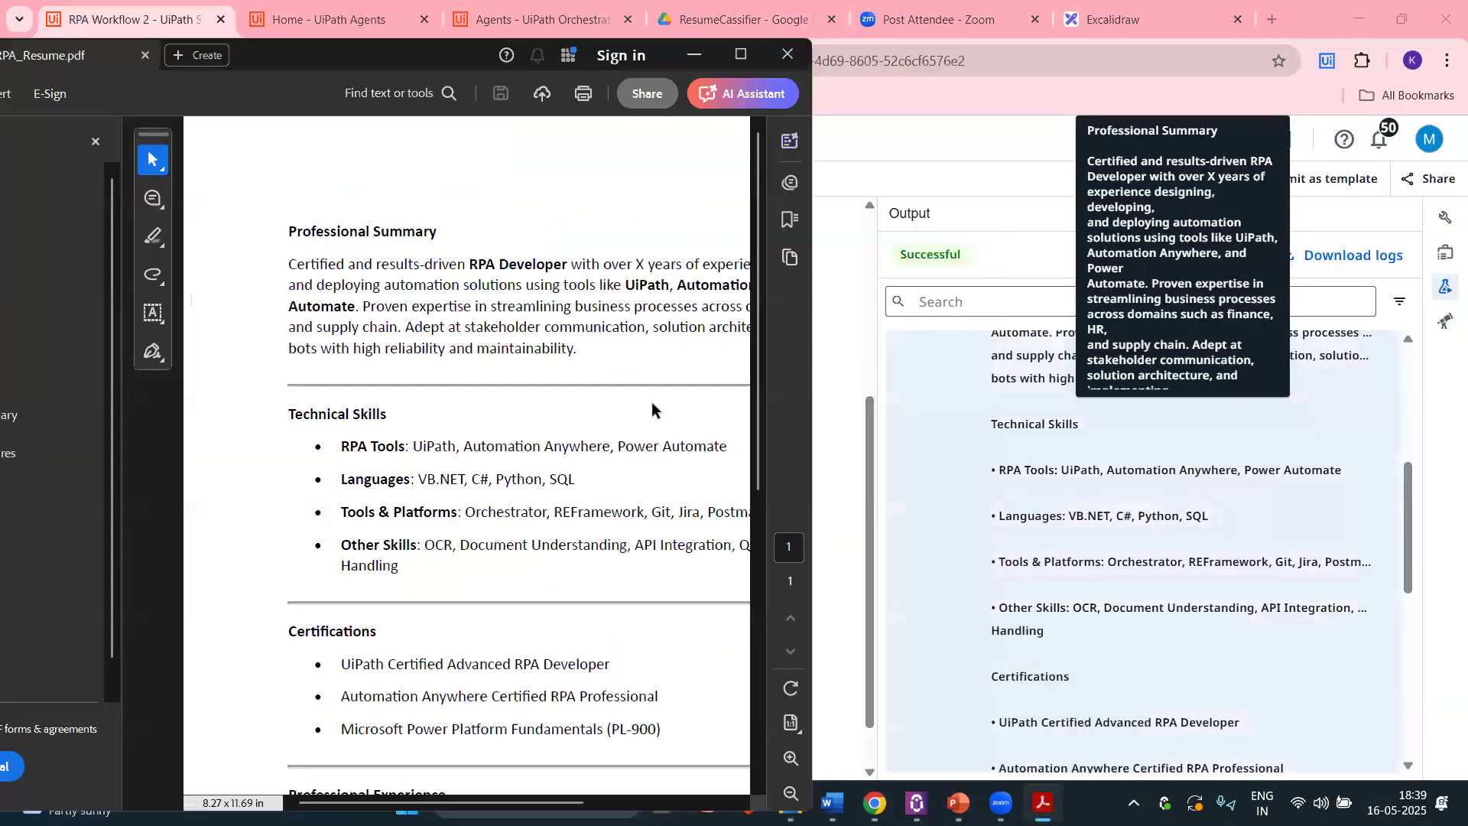
pyautogui.scroll(2, 1131, 596)
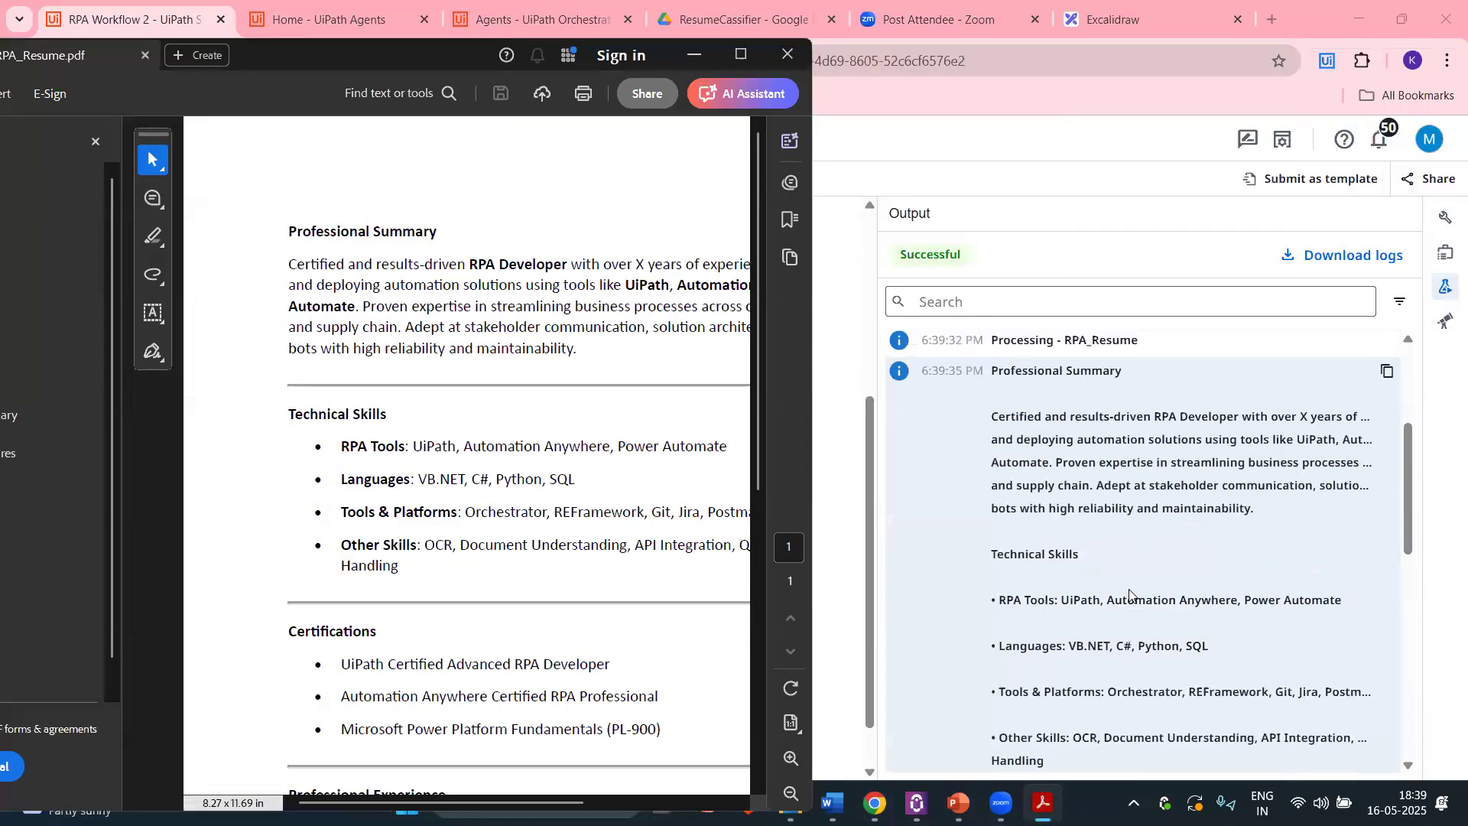
pyautogui.scroll(-3, 1131, 550)
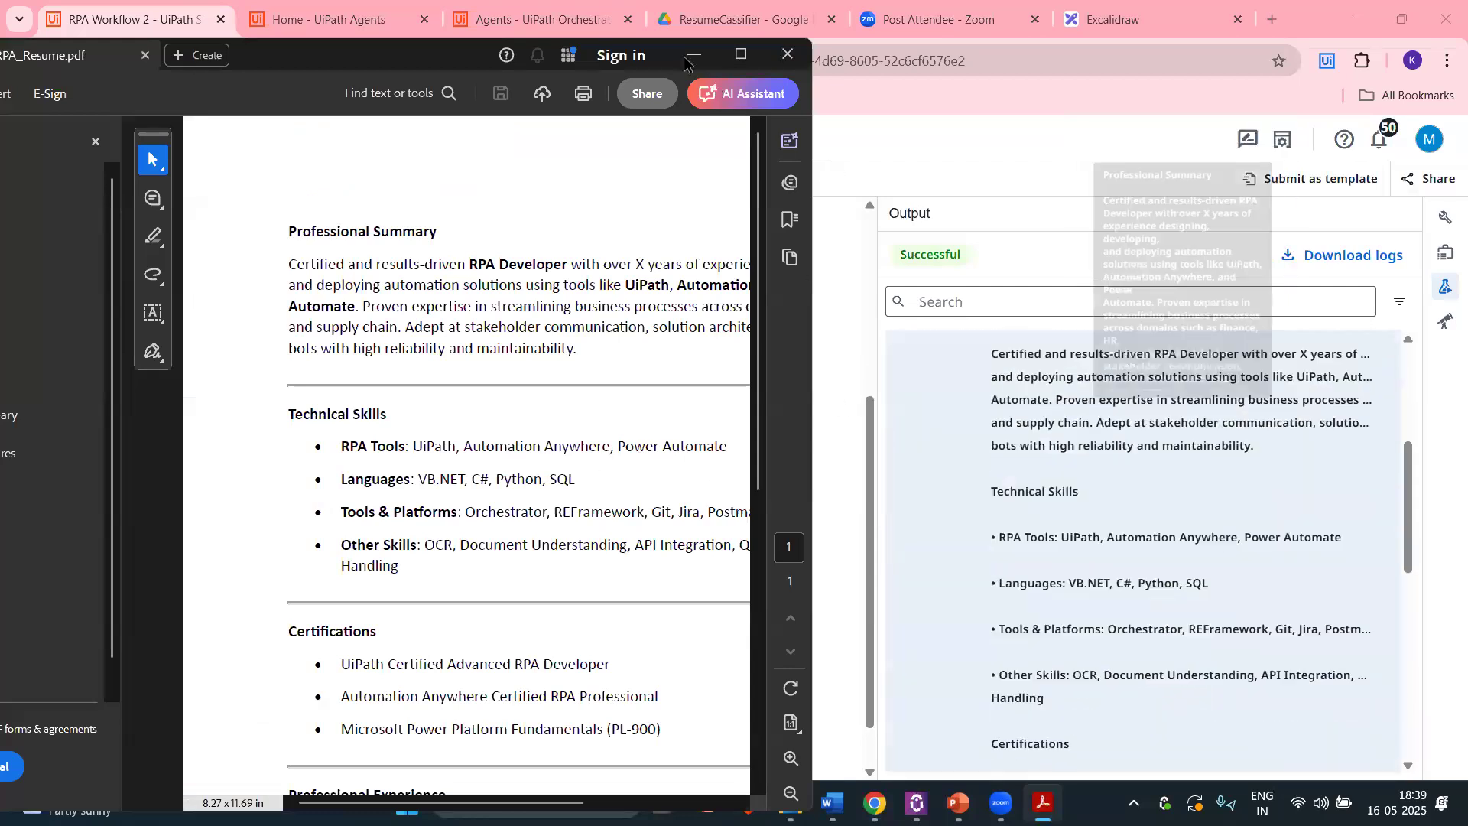
pyautogui.scroll(-2, 1099, 285)
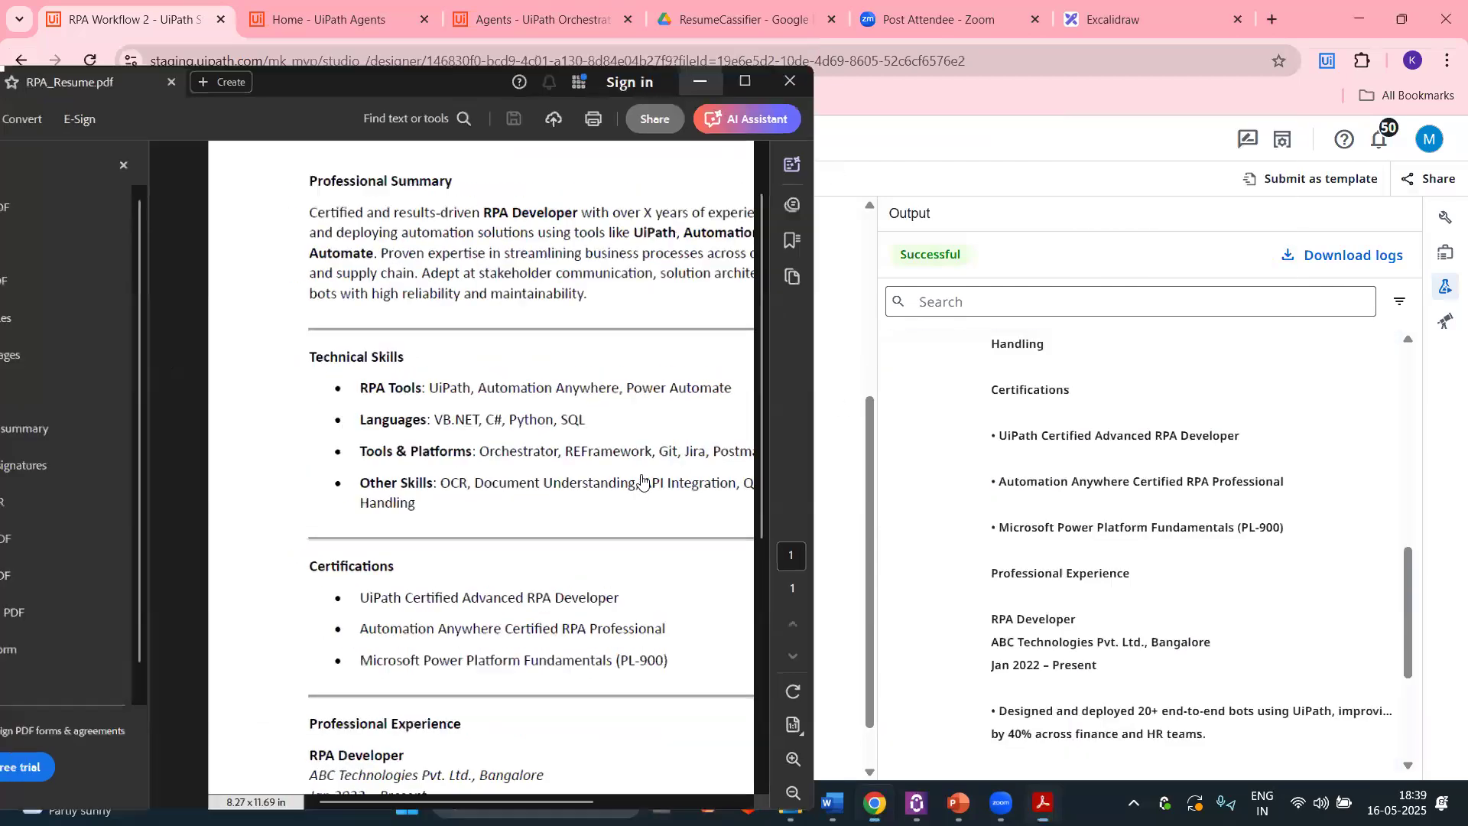
pyautogui.scroll(-1, 423, 492)
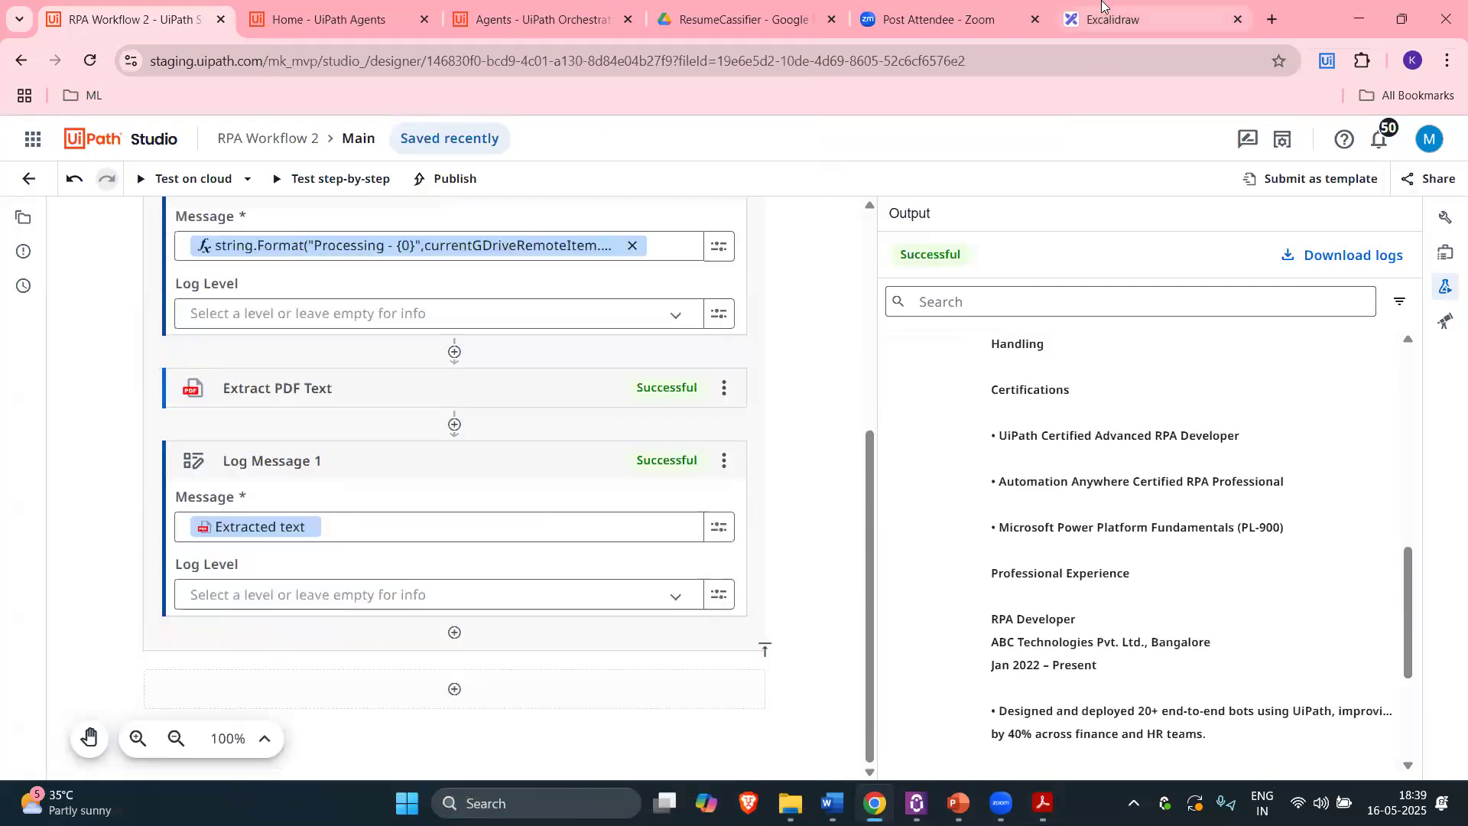
pyautogui.click(1105, 9)
pyautogui.doubleClick(897, 507)
pyautogui.click(854, 478)
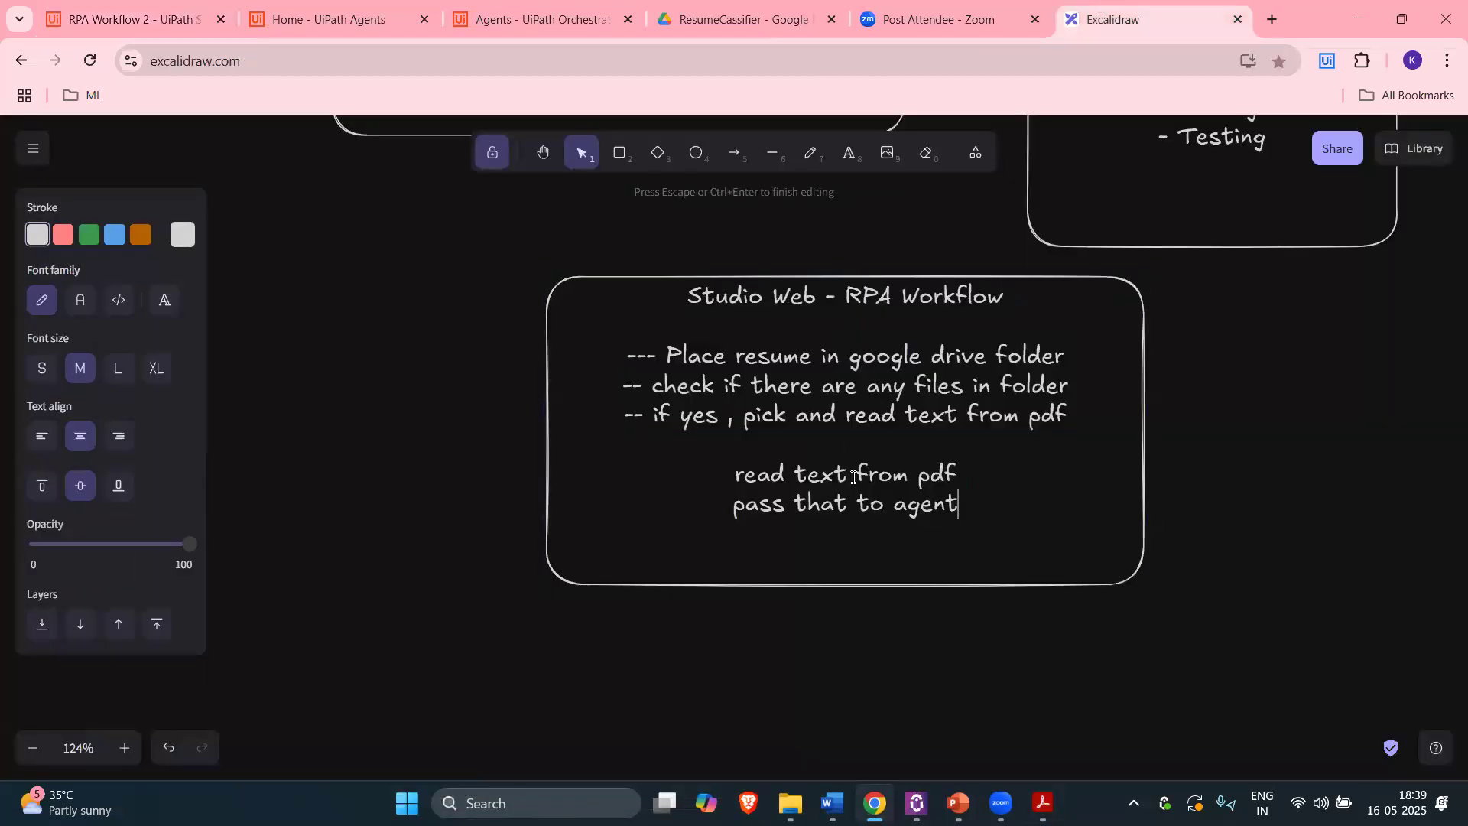
pyautogui.moveTo(970, 509); pyautogui.dragTo(728, 506)
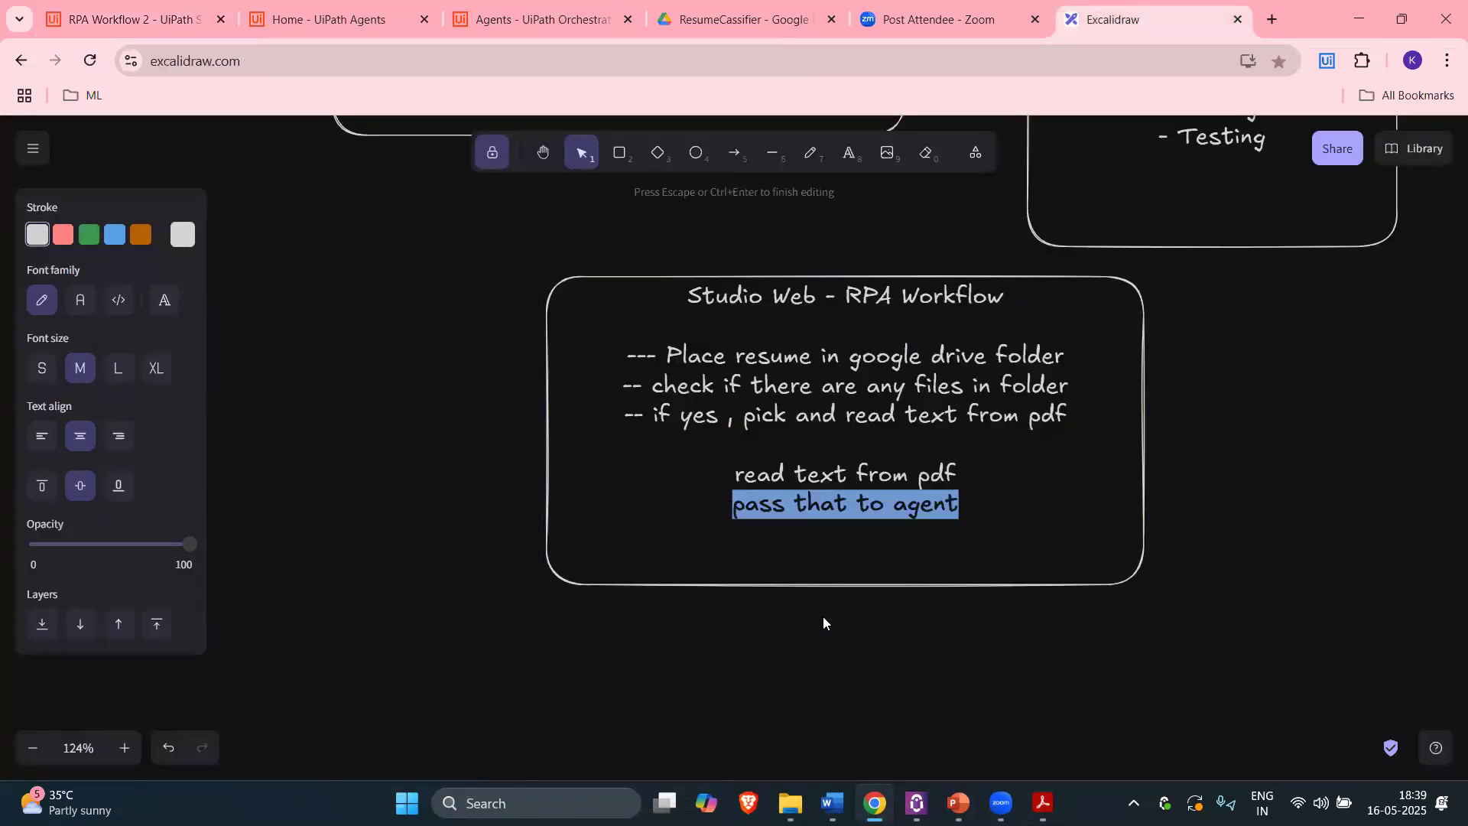
pyautogui.click(166, 9)
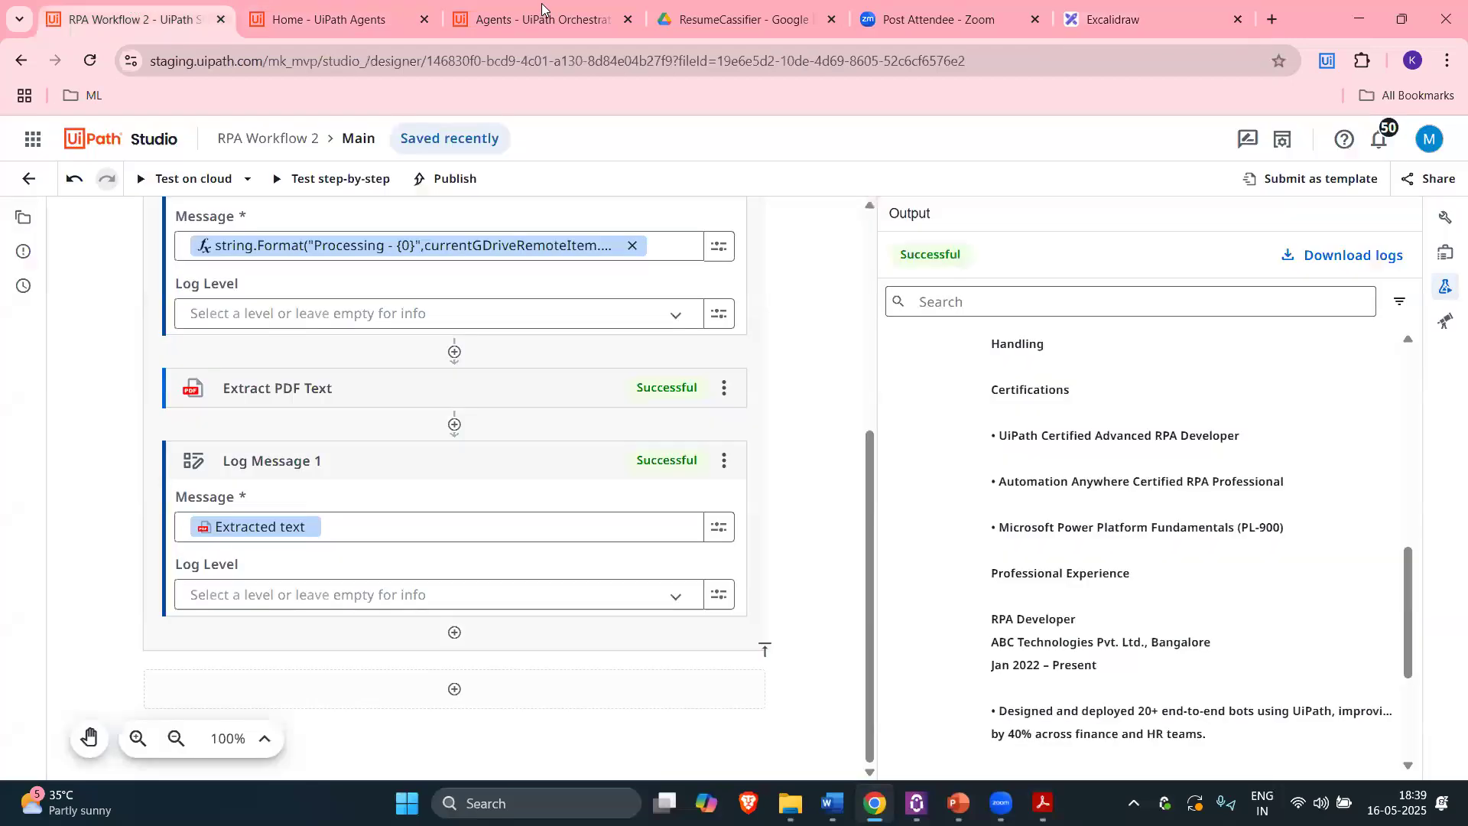
pyautogui.click(543, 14)
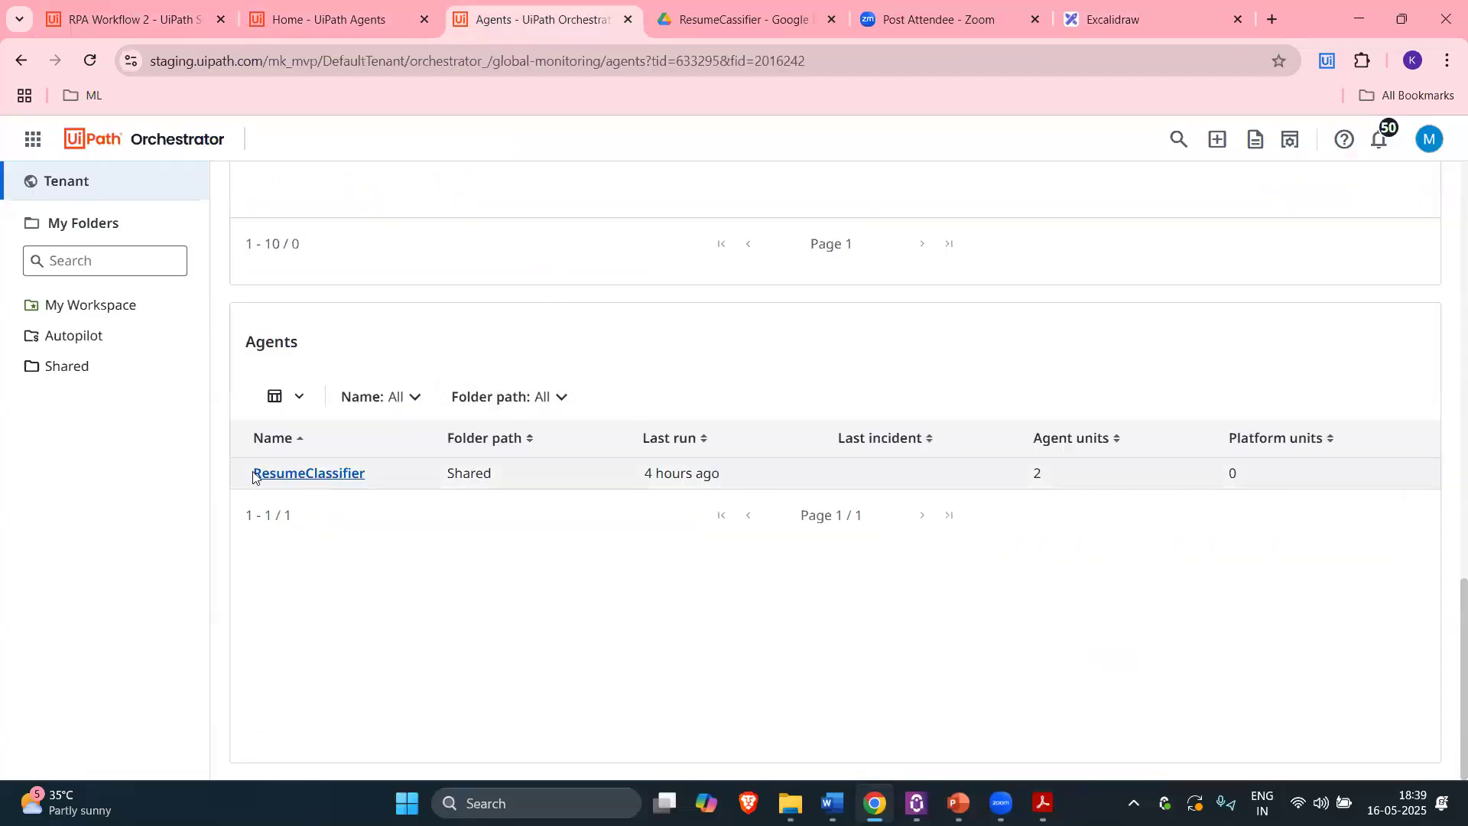
pyautogui.click(162, 11)
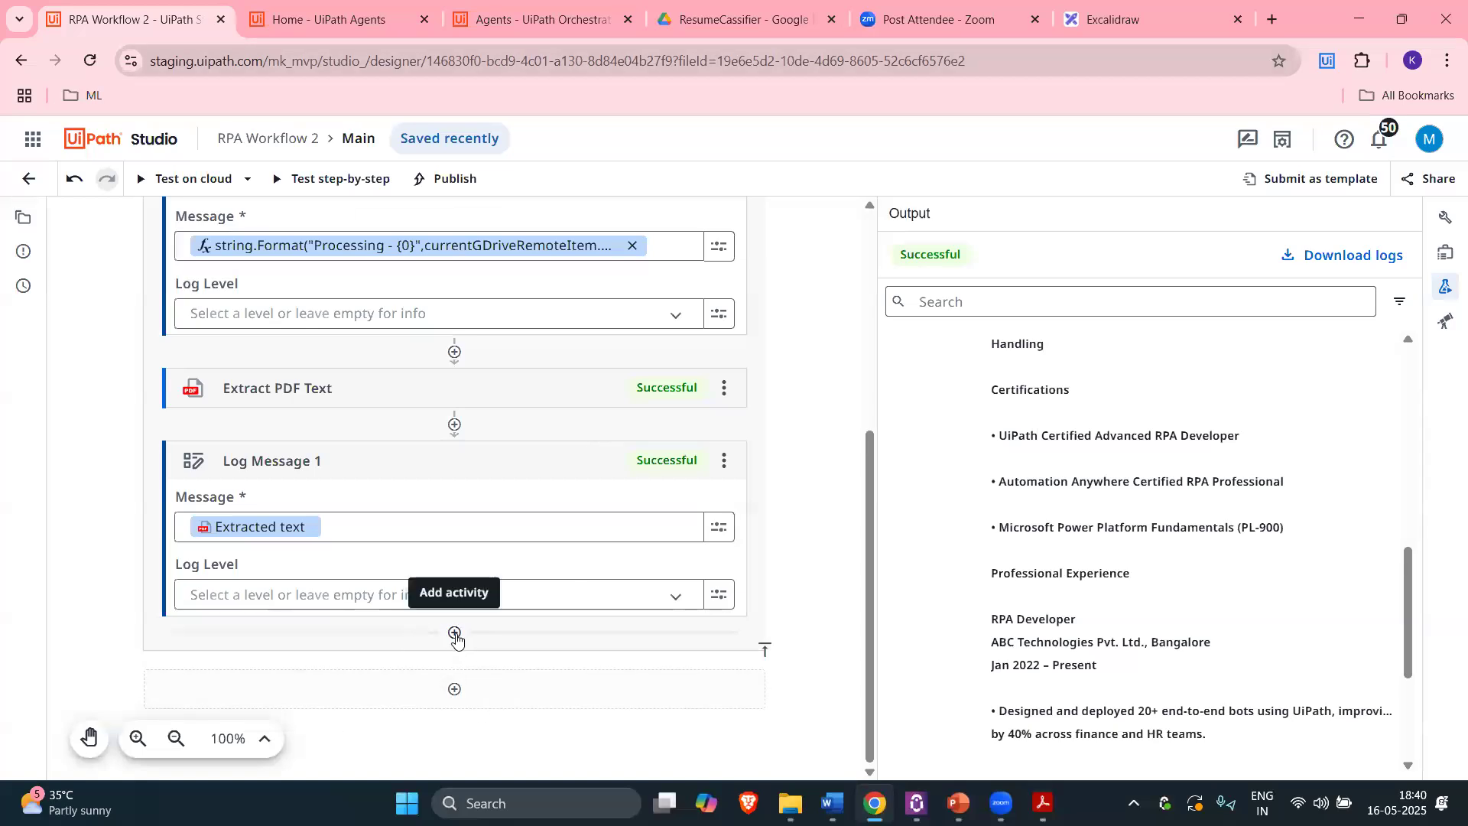
# Step: Insert a Run Job activity below Log Message 1 to launch the agent
pyautogui.click(531, 627)
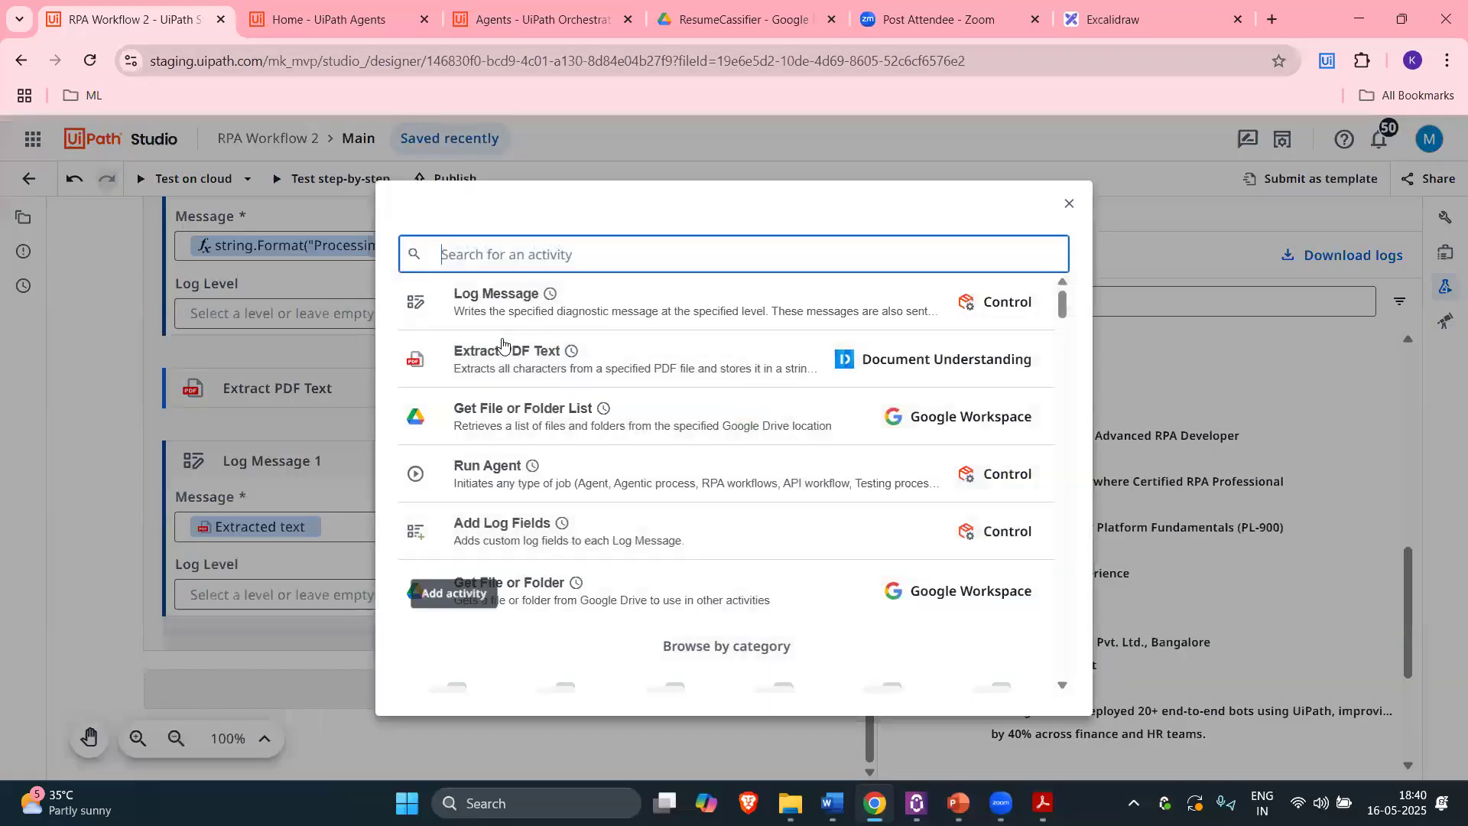
pyautogui.write('run agent')
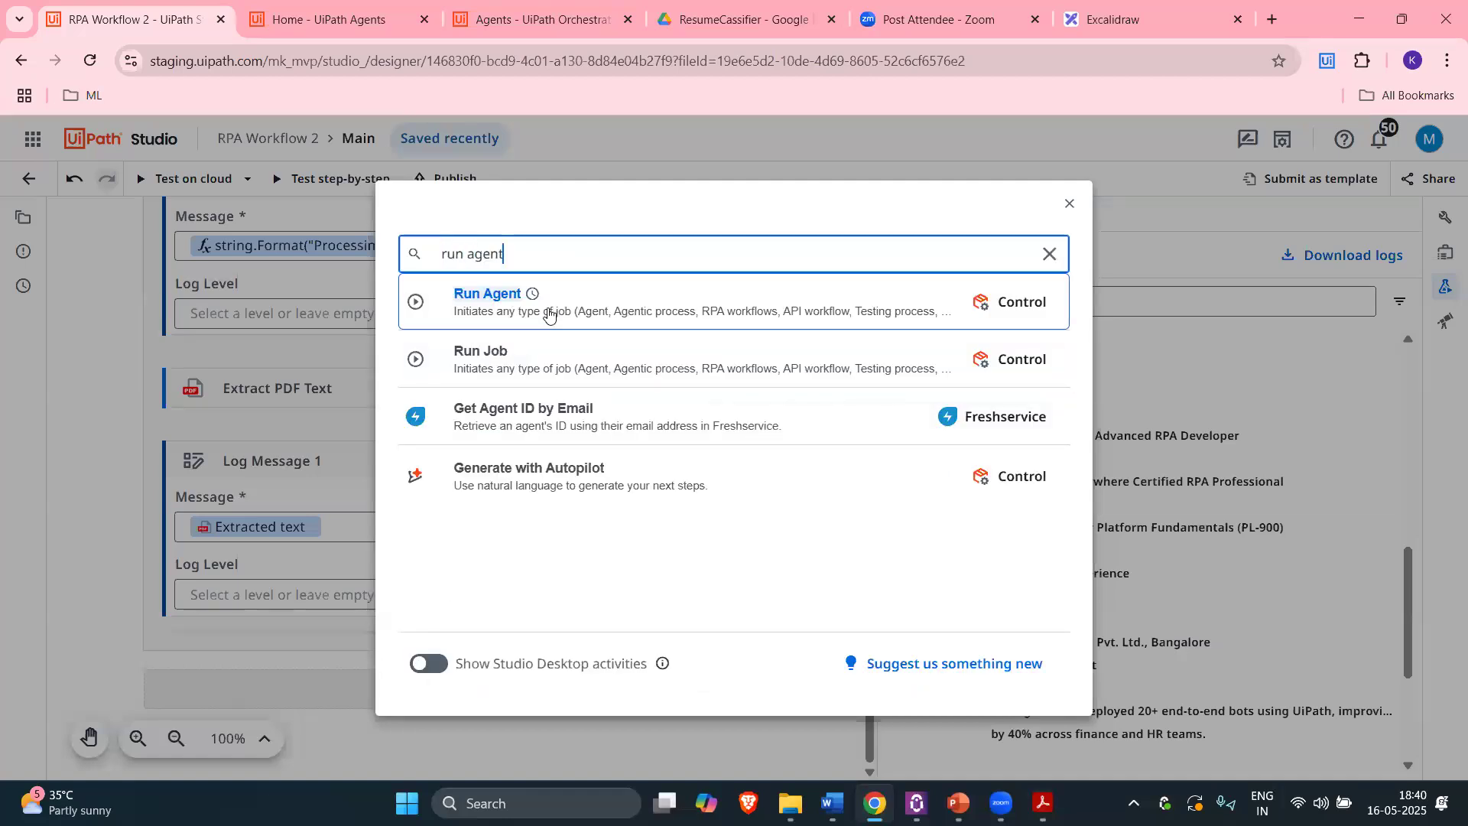
pyautogui.click(606, 309)
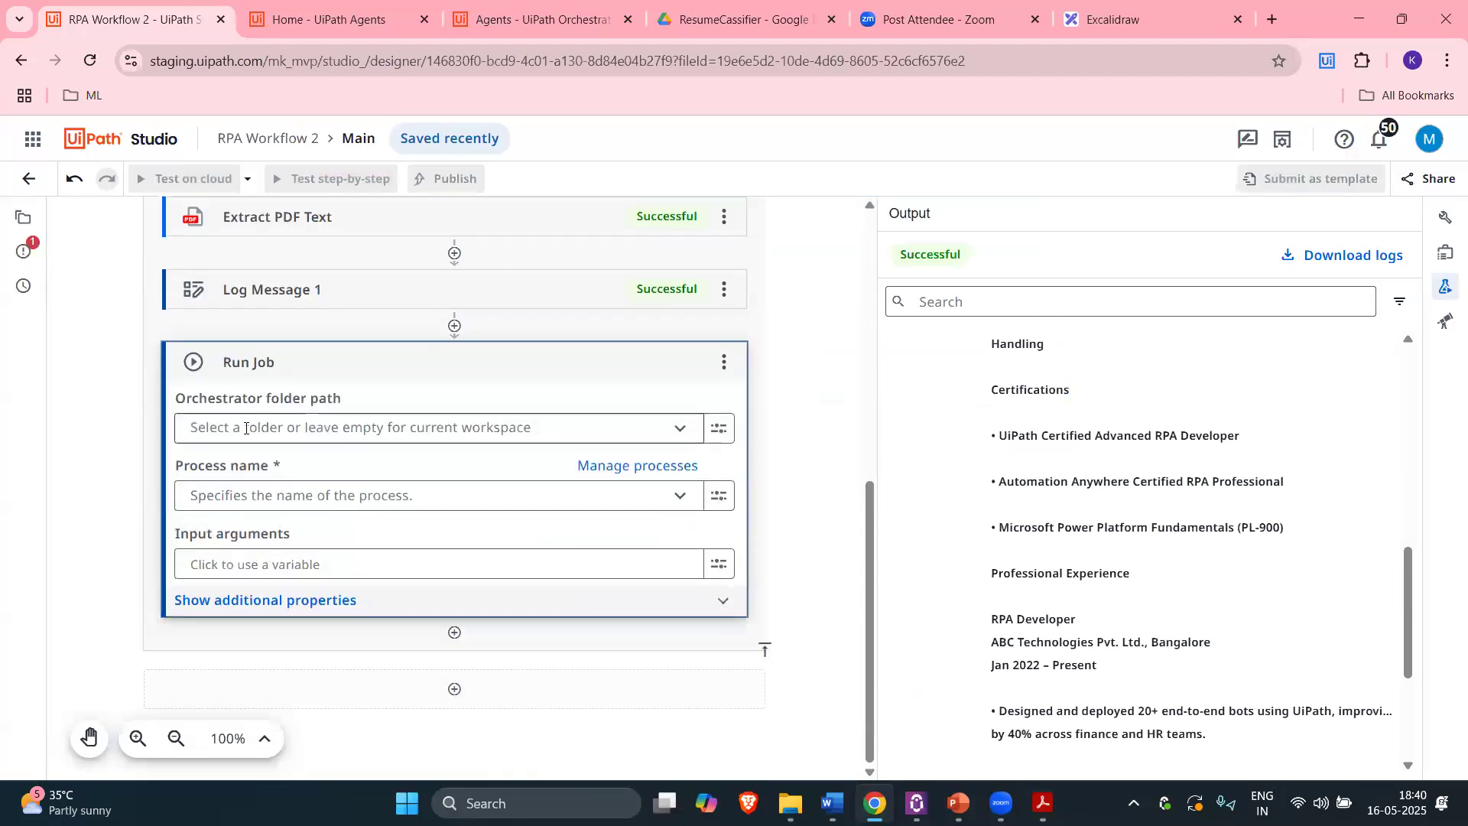
# Step: Set Run Job to the Shared folder and the ResumeClassifier (Agent) process, and open input-argument mapping
pyautogui.click(530, 19)
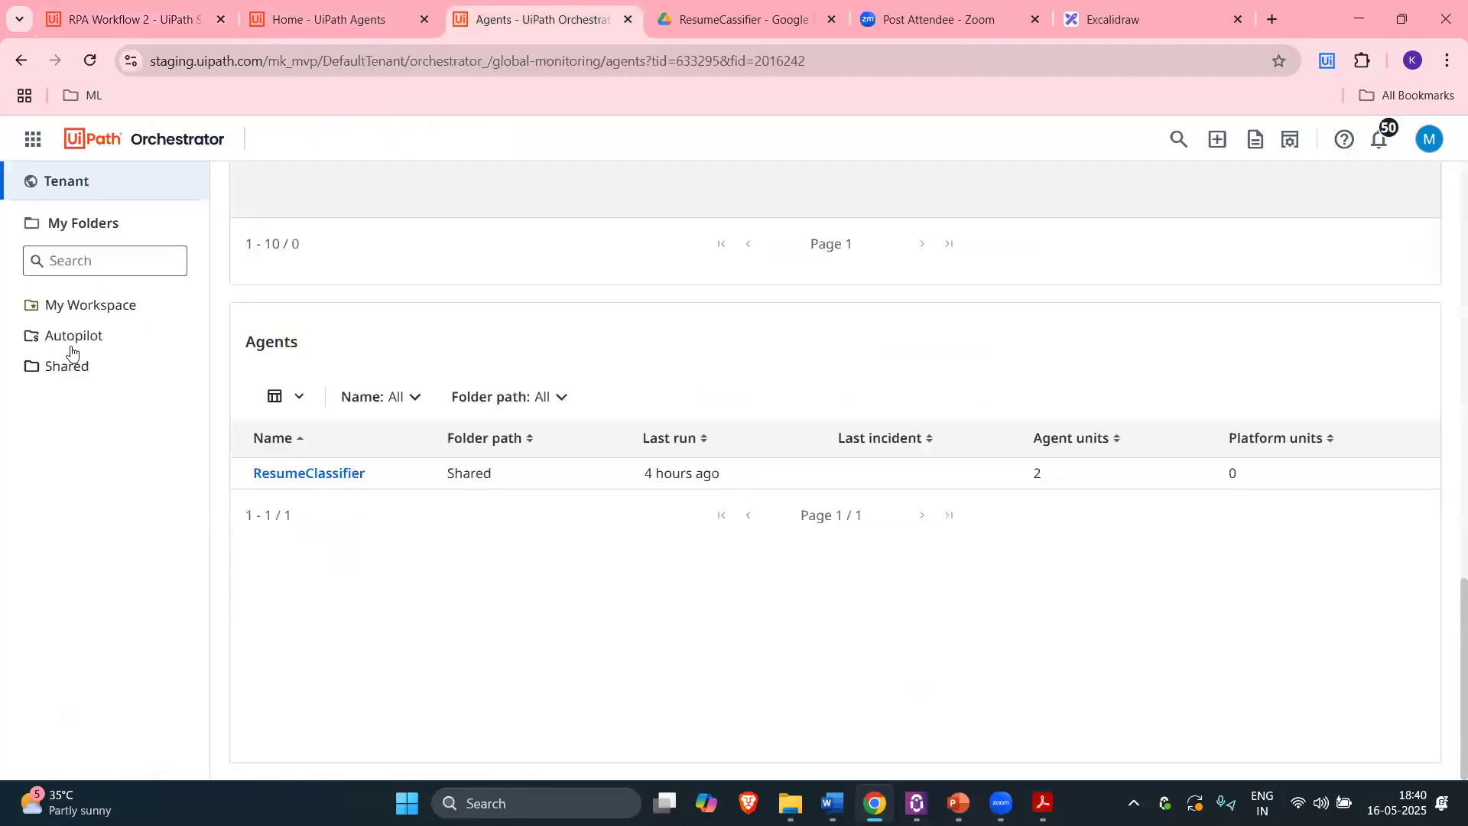
pyautogui.hotkey('ctrl', '1')
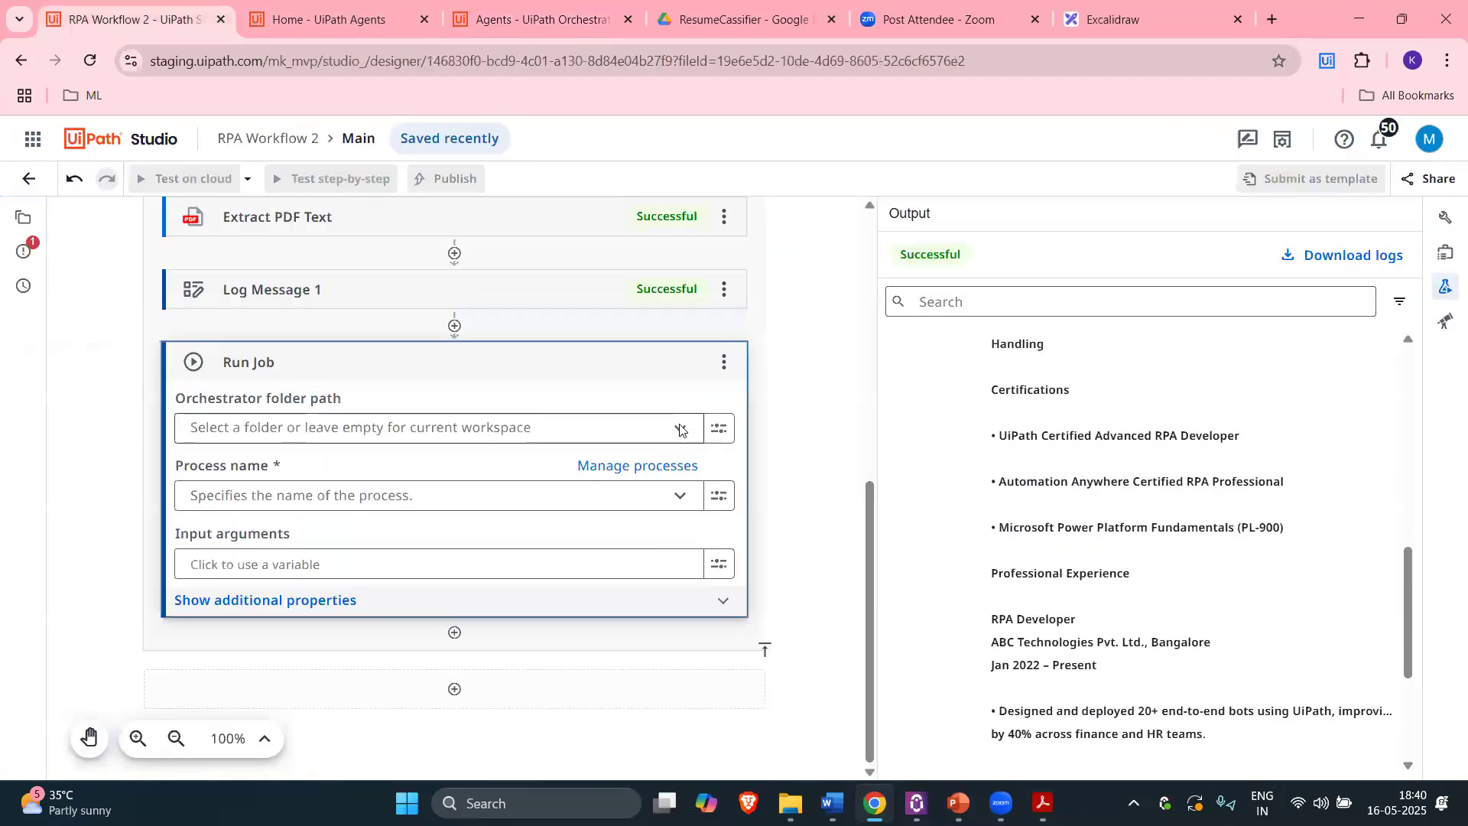
pyautogui.click(428, 428)
pyautogui.click(289, 545)
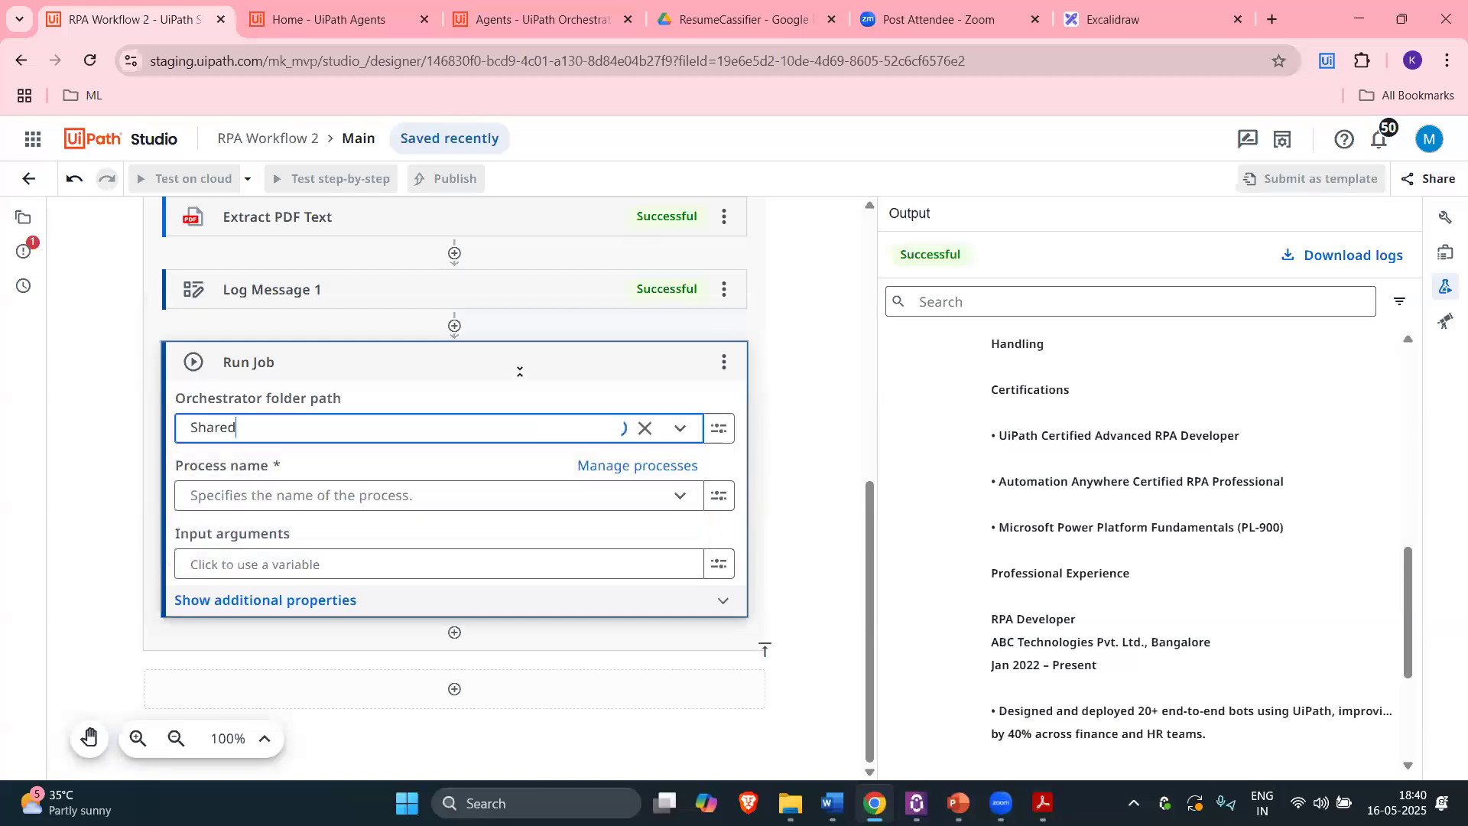
pyautogui.click(681, 499)
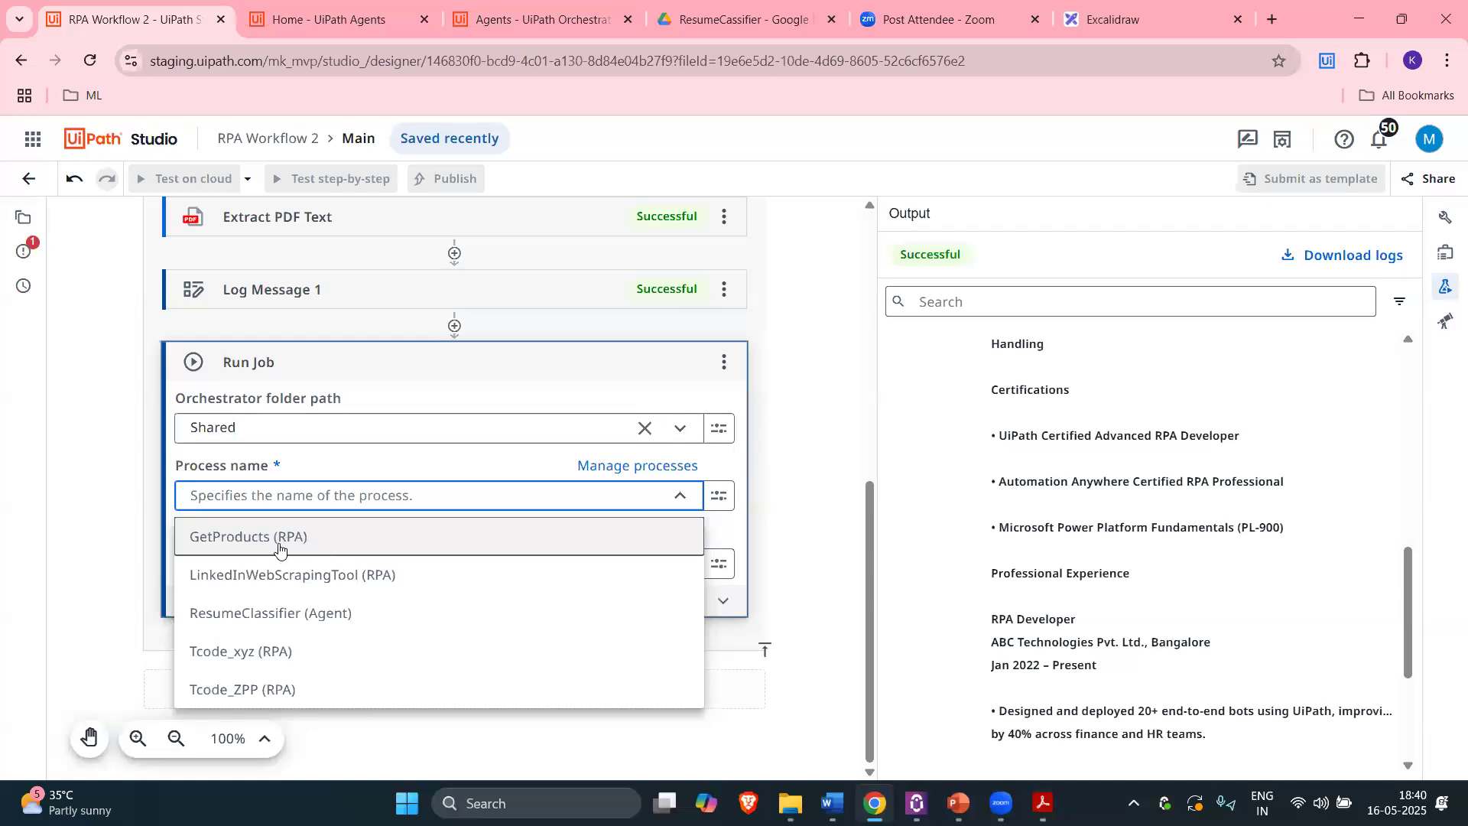
pyautogui.click(297, 625)
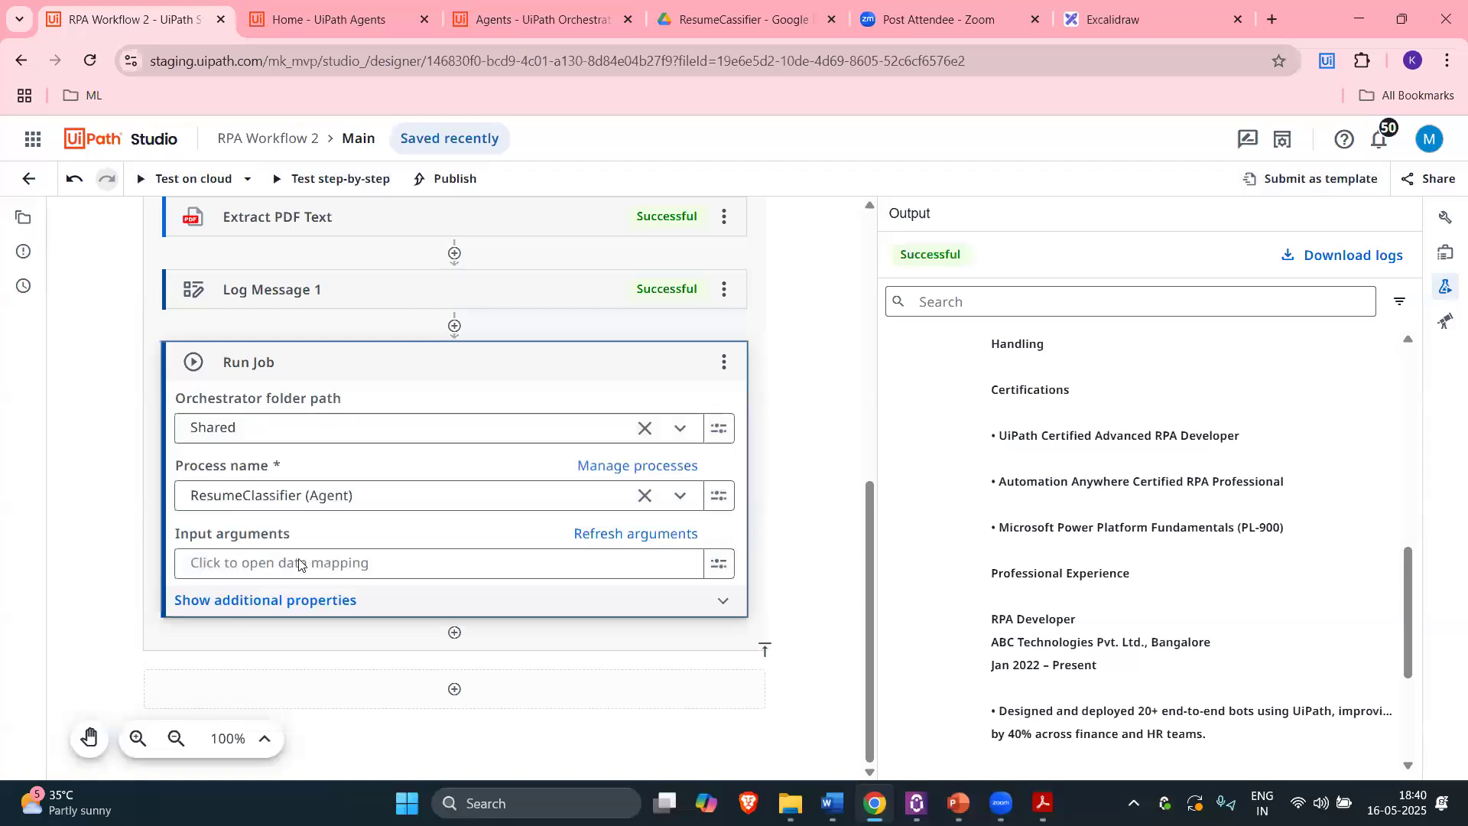
pyautogui.moveTo(198, 368)
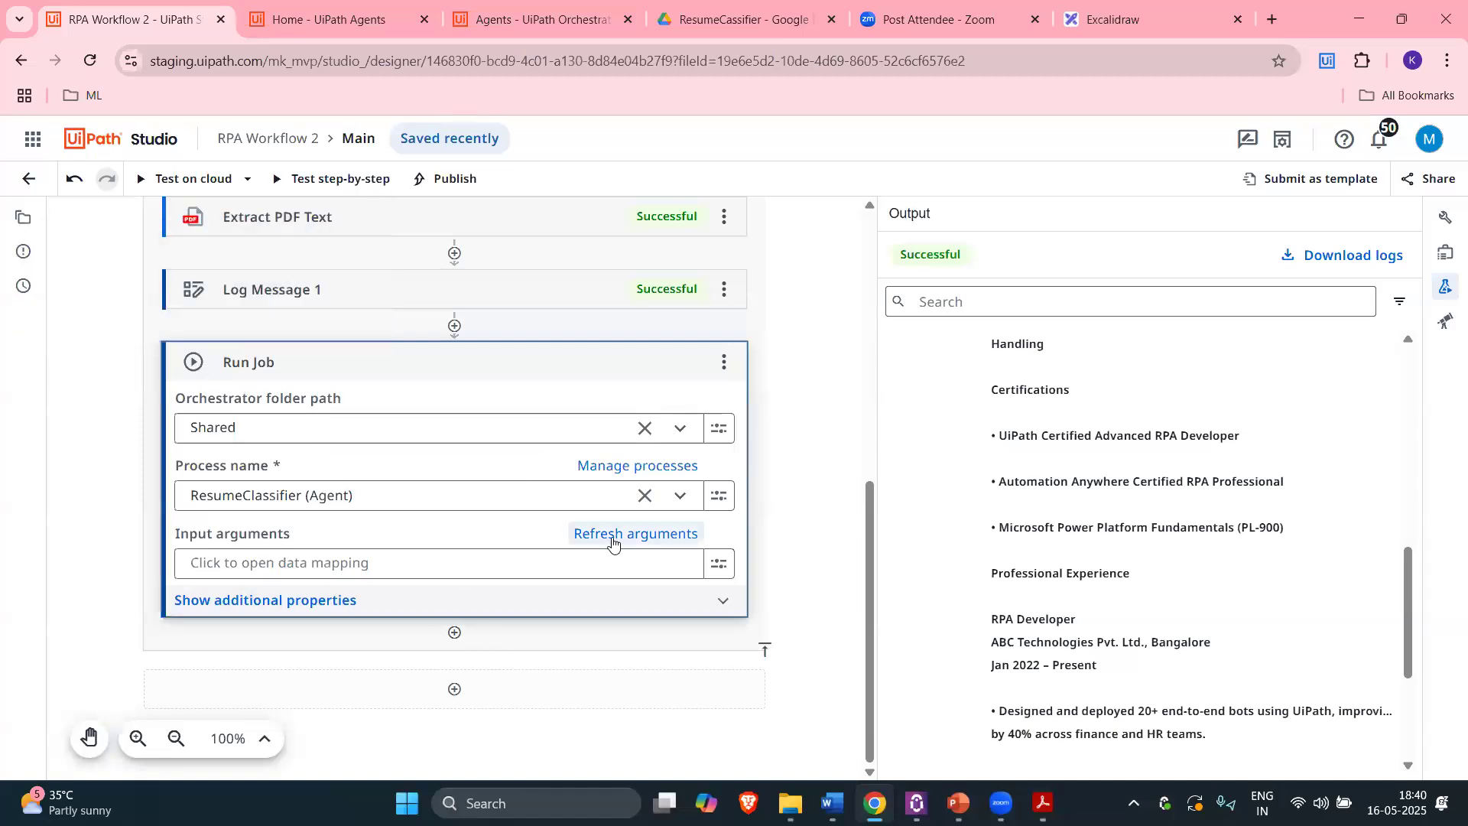
pyautogui.click(358, 564)
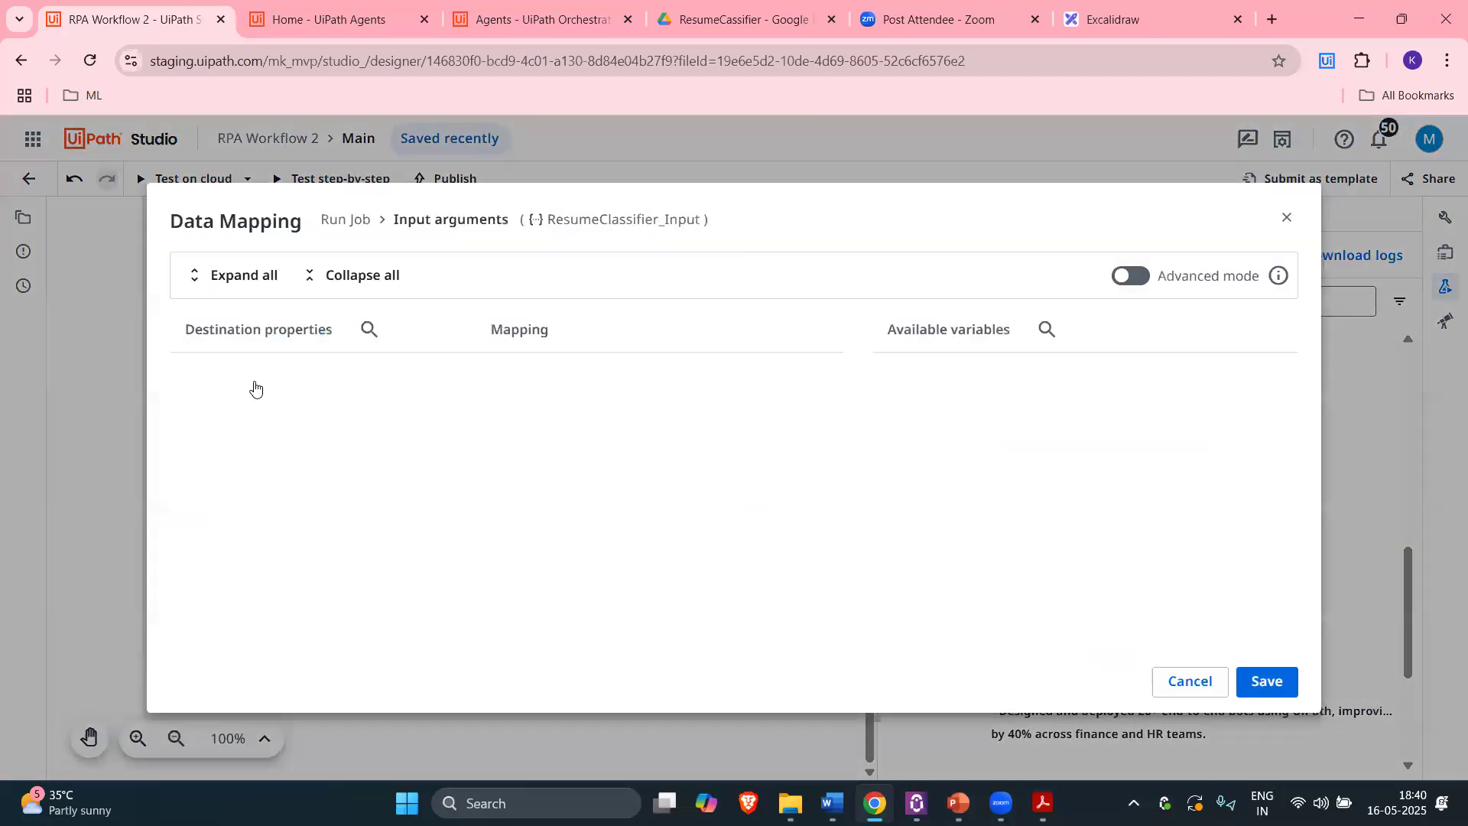
# Step: Find the ResumeClassifier agent in UiPath Agents and check that its input is named ResumeText
pyautogui.click(510, 12)
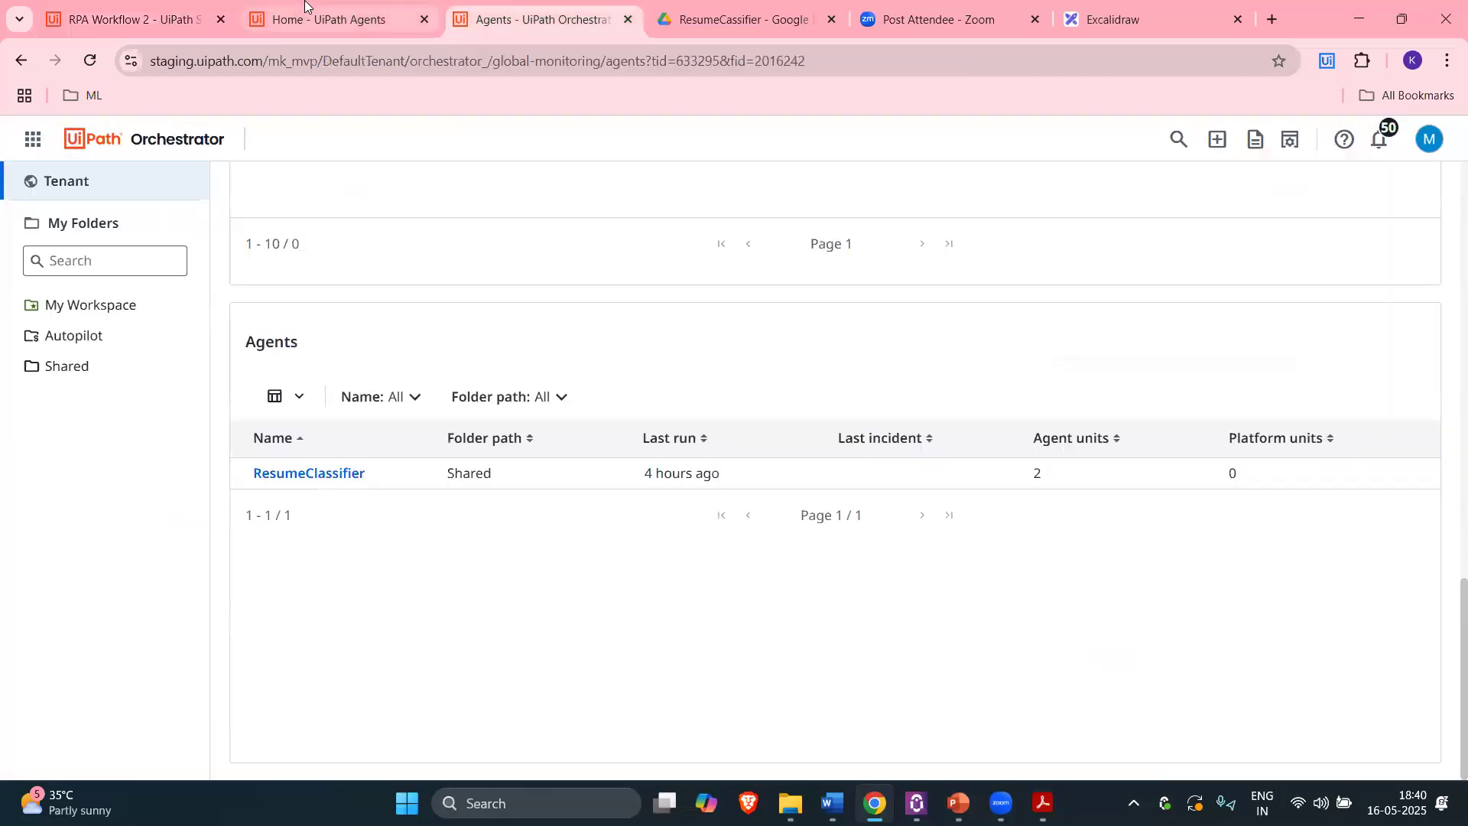
pyautogui.click(370, 19)
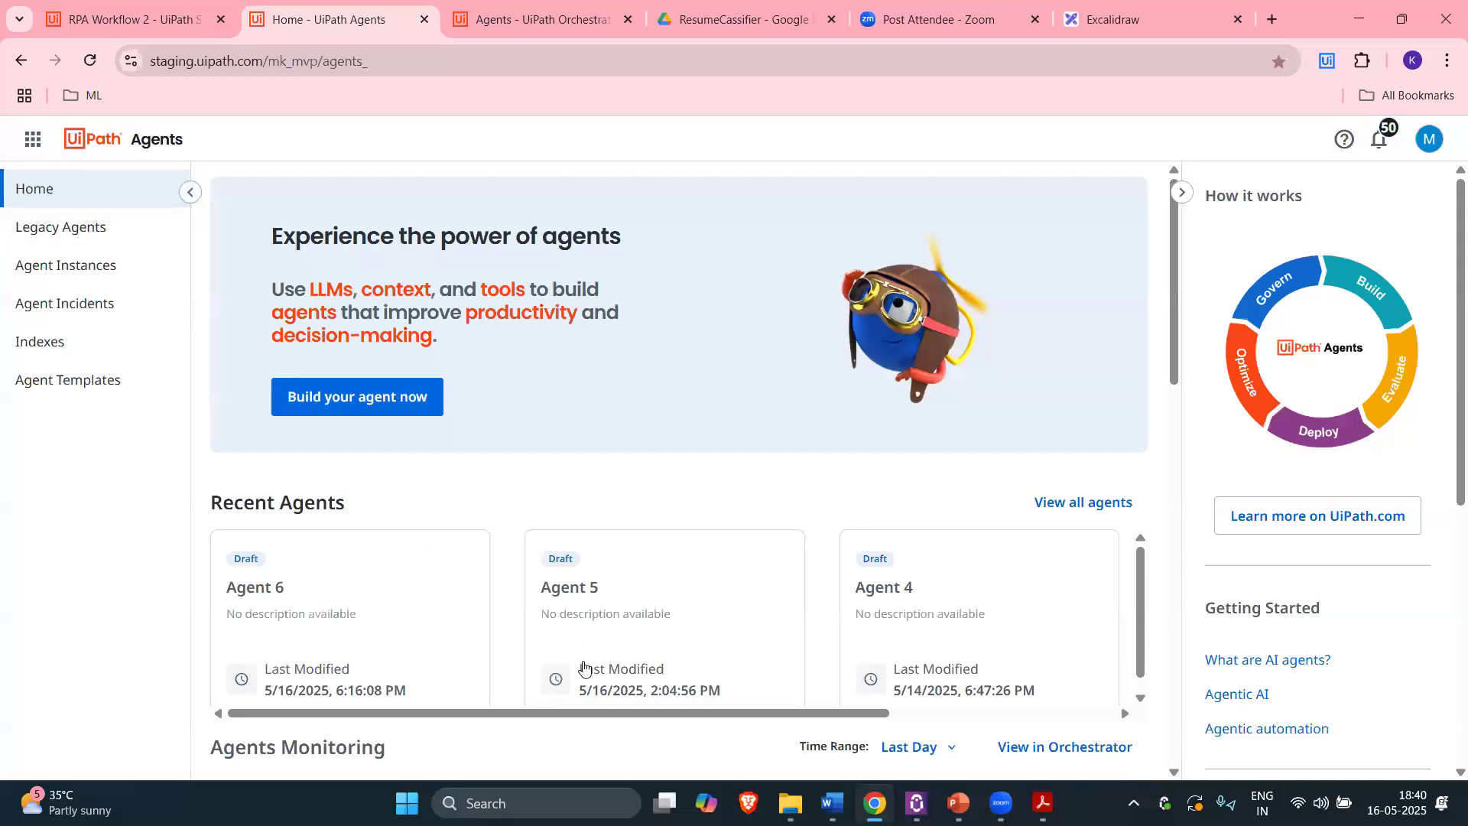
pyautogui.scroll(-1, 586, 660)
pyautogui.click(76, 228)
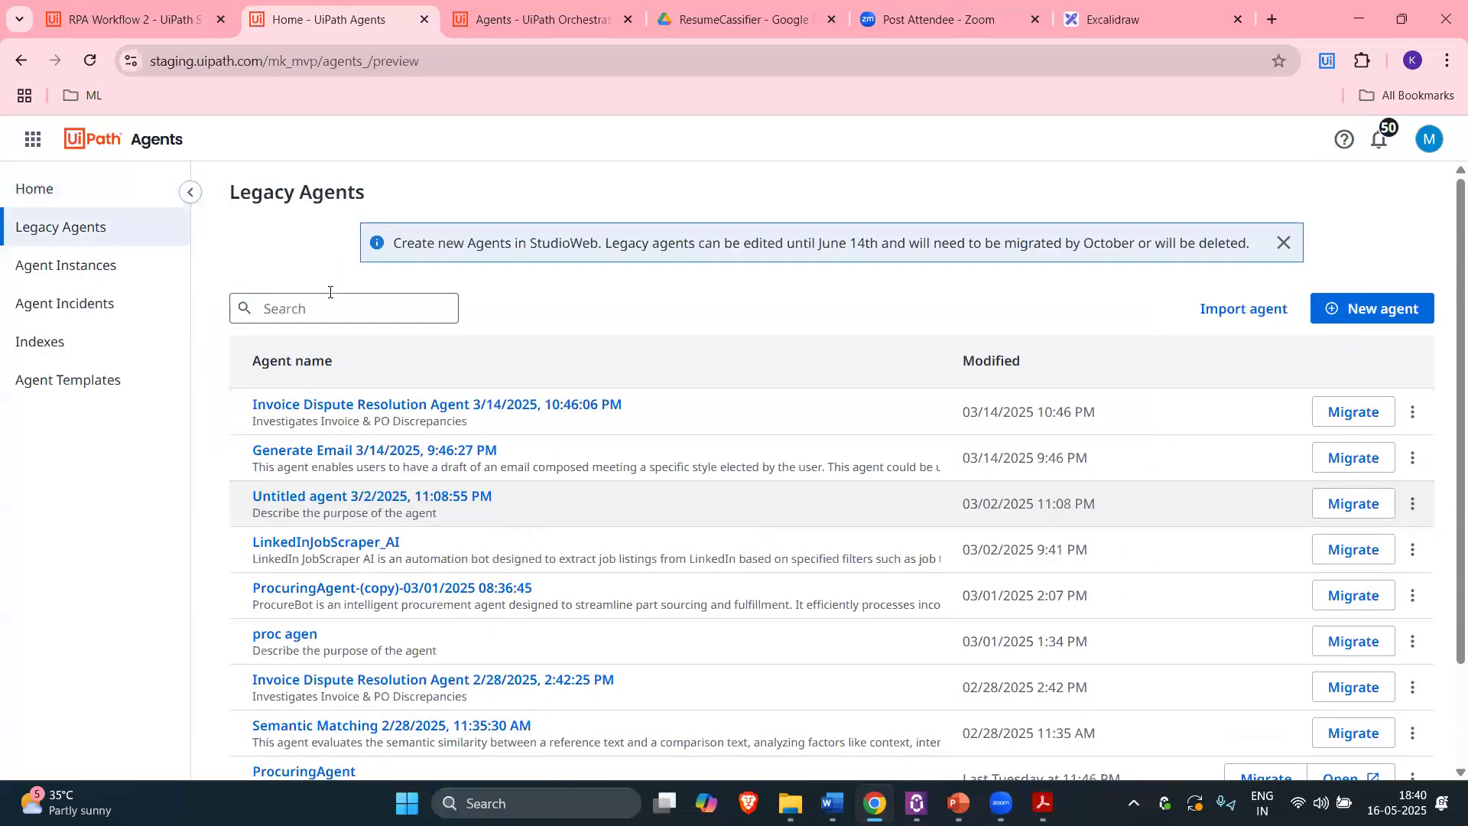
pyautogui.scroll(-2, 558, 326)
pyautogui.scroll(-1, 549, 474)
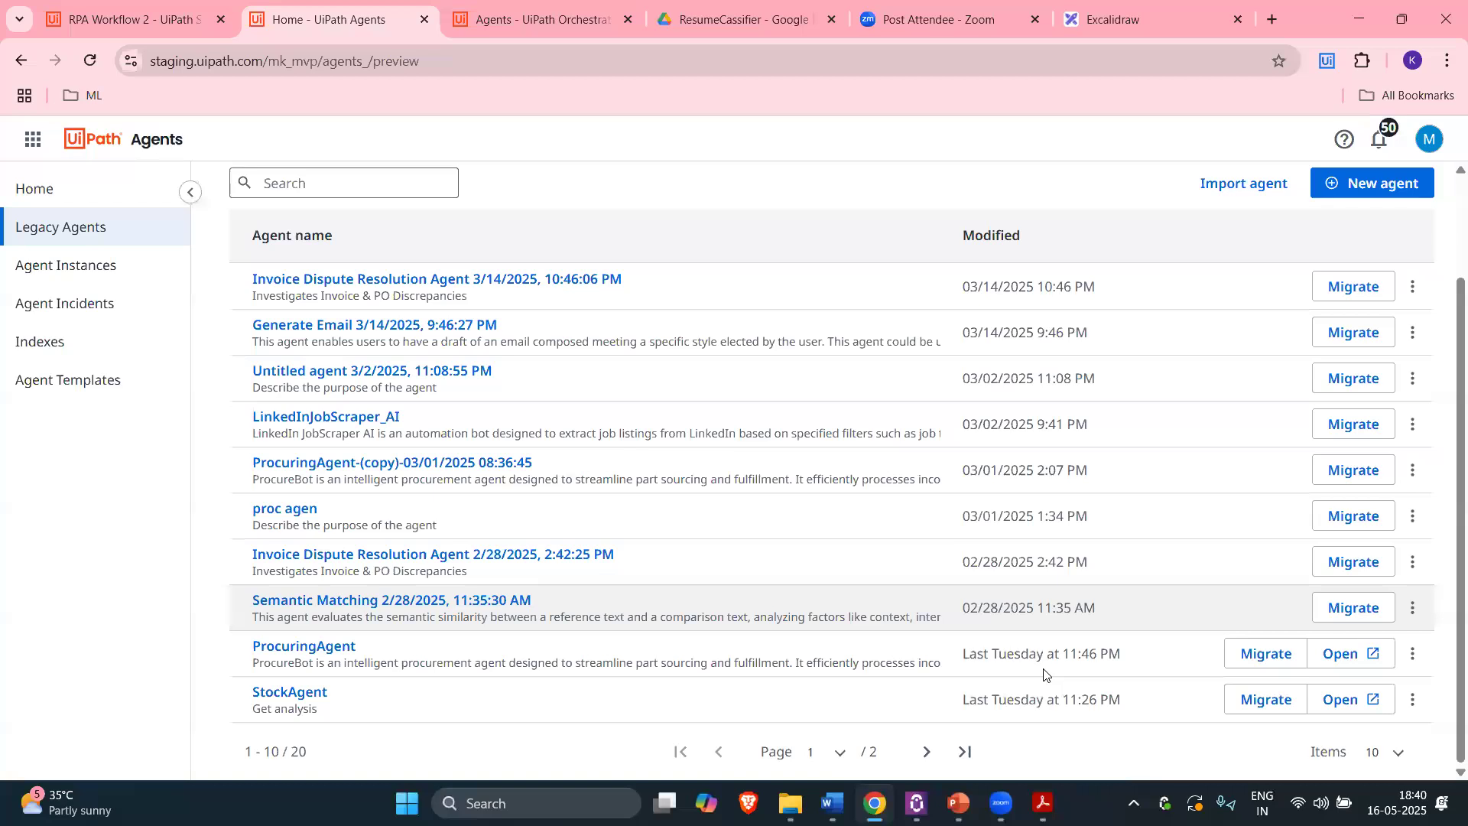
pyautogui.click(927, 752)
pyautogui.click(308, 279)
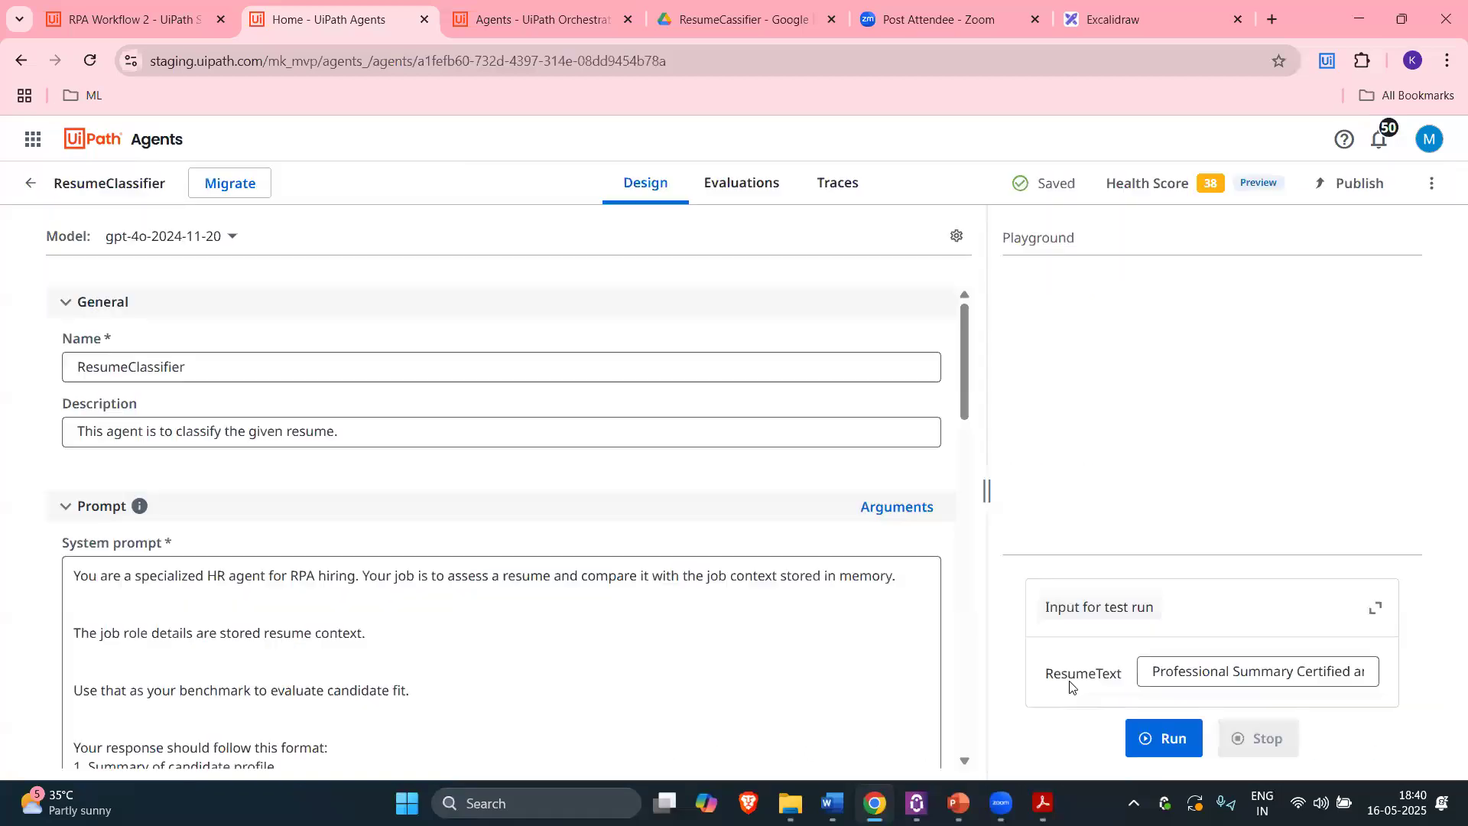
pyautogui.doubleClick(1070, 686)
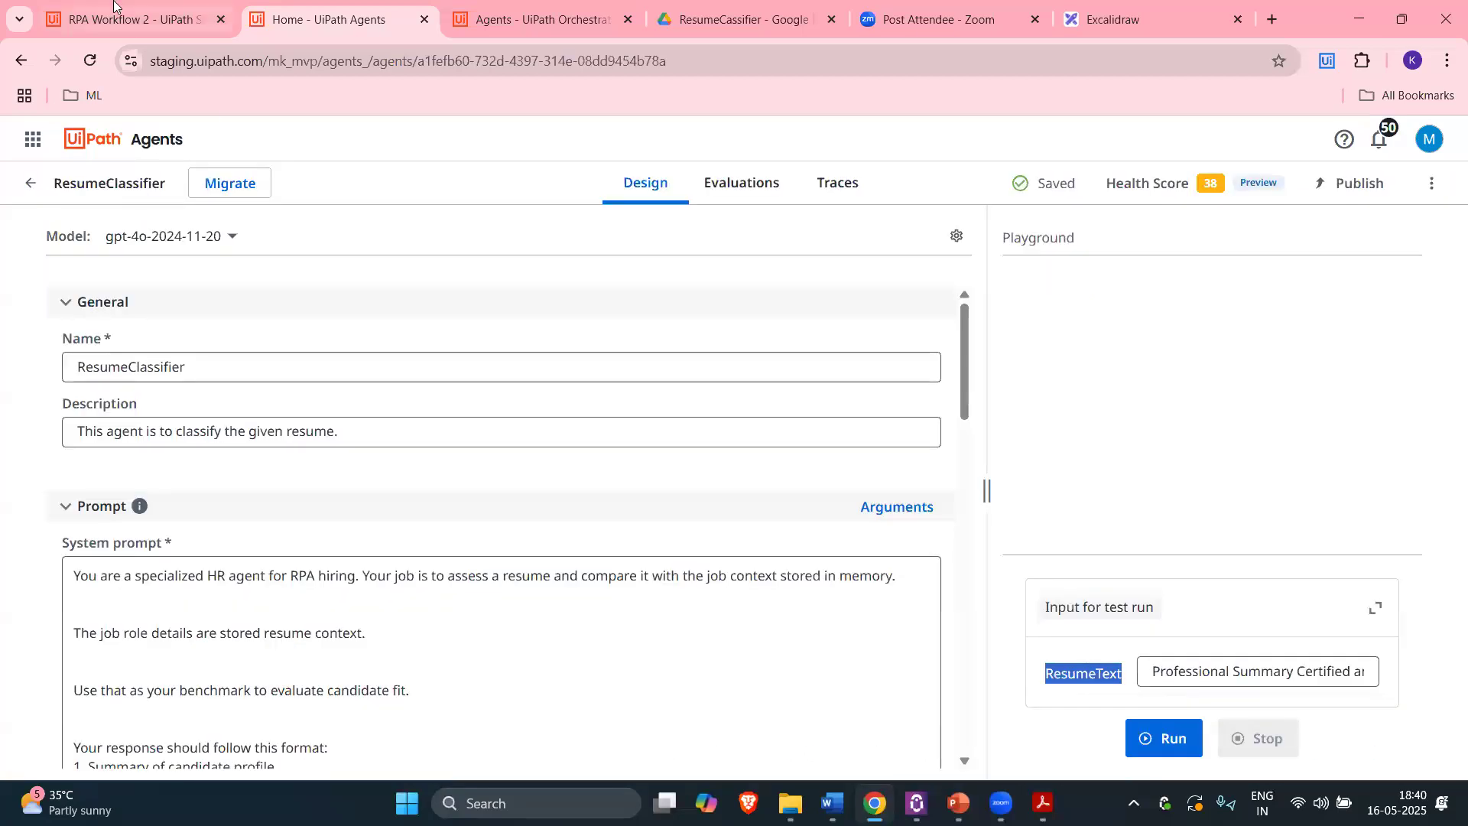
# Step: Map Run Job's ResumeText input to the Extracted text variable
pyautogui.click(134, 19)
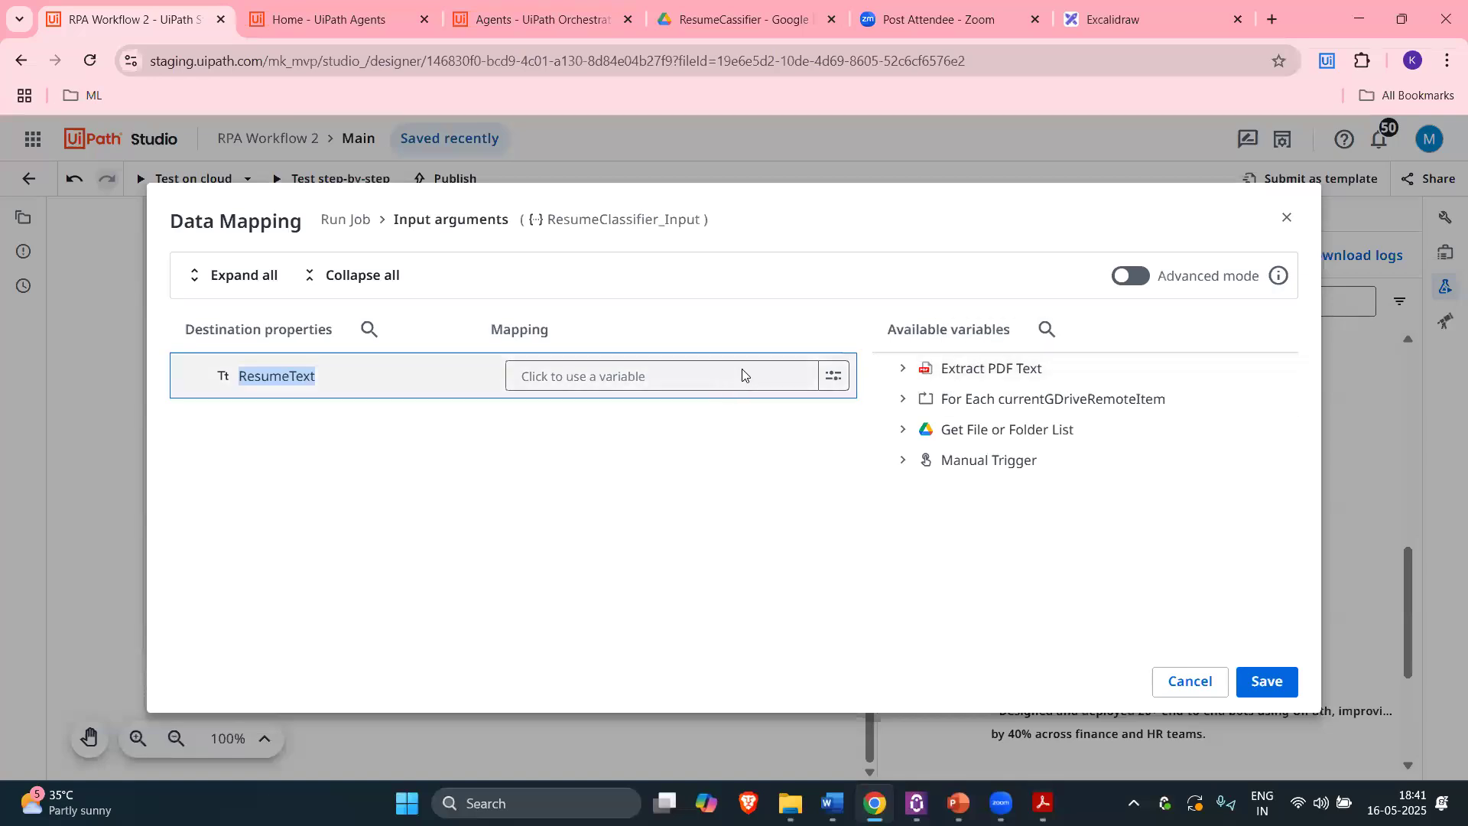
pyautogui.click(688, 375)
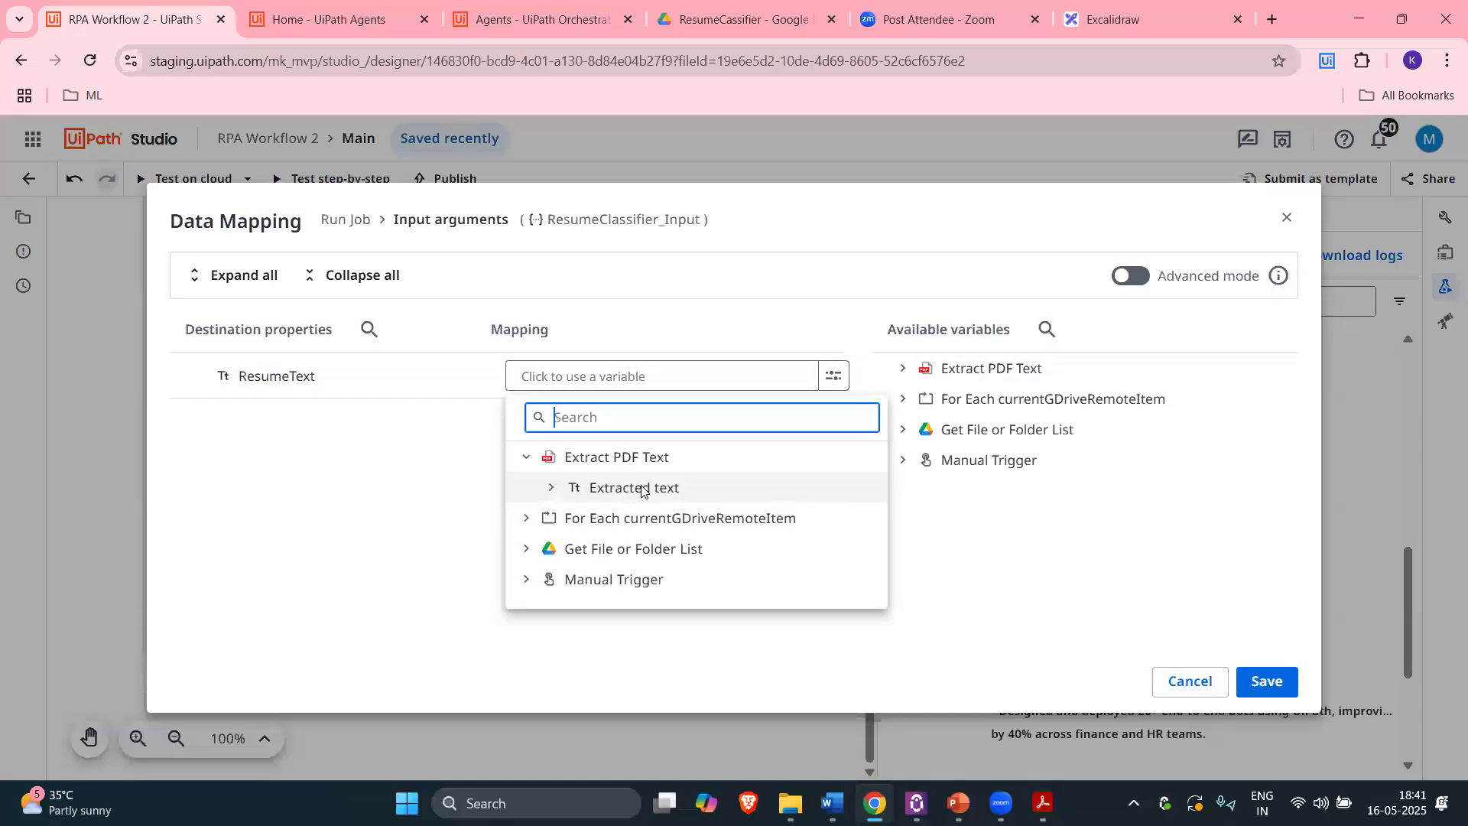
pyautogui.click(641, 489)
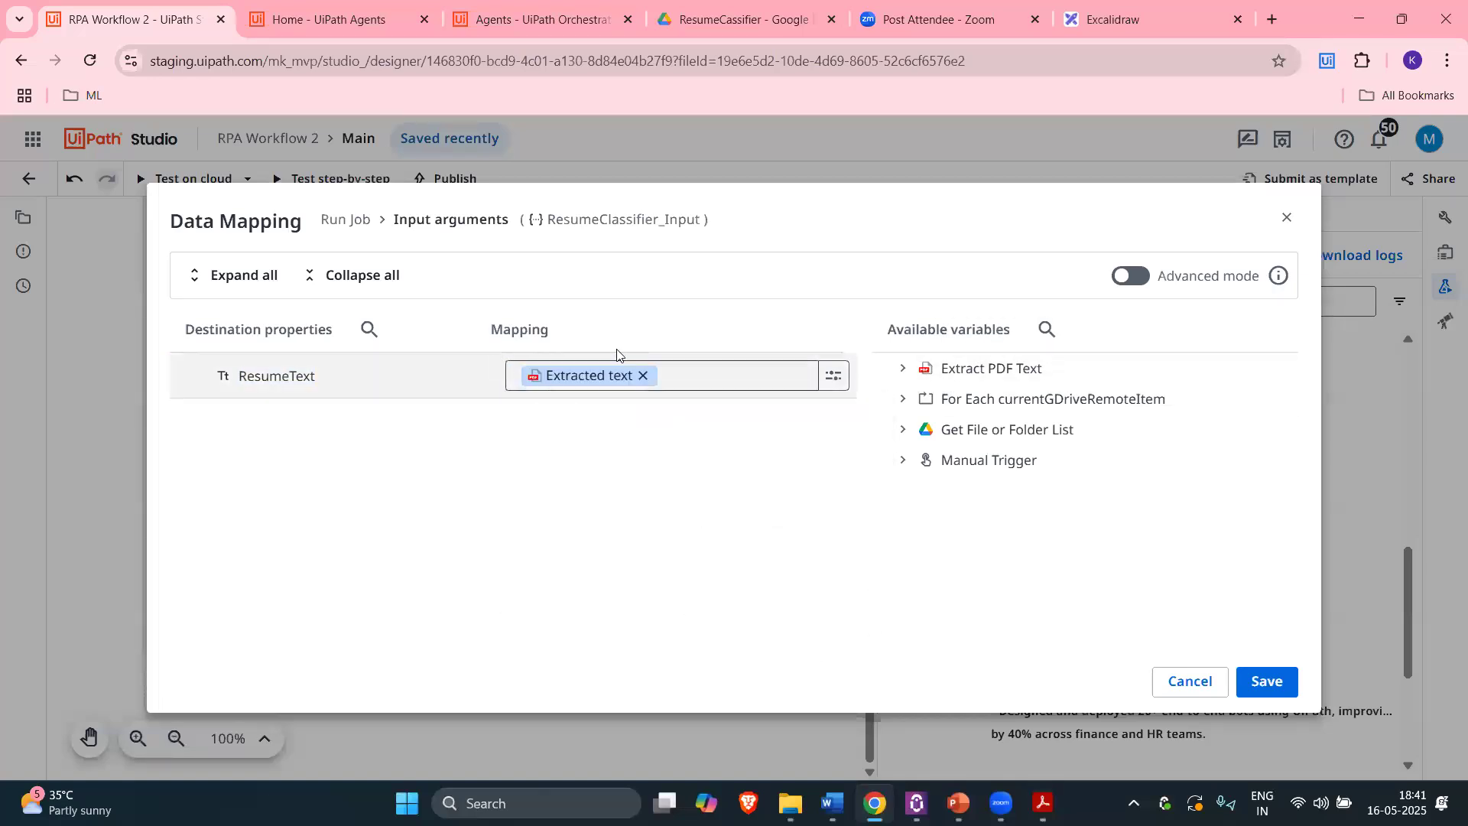
pyautogui.click(329, 19)
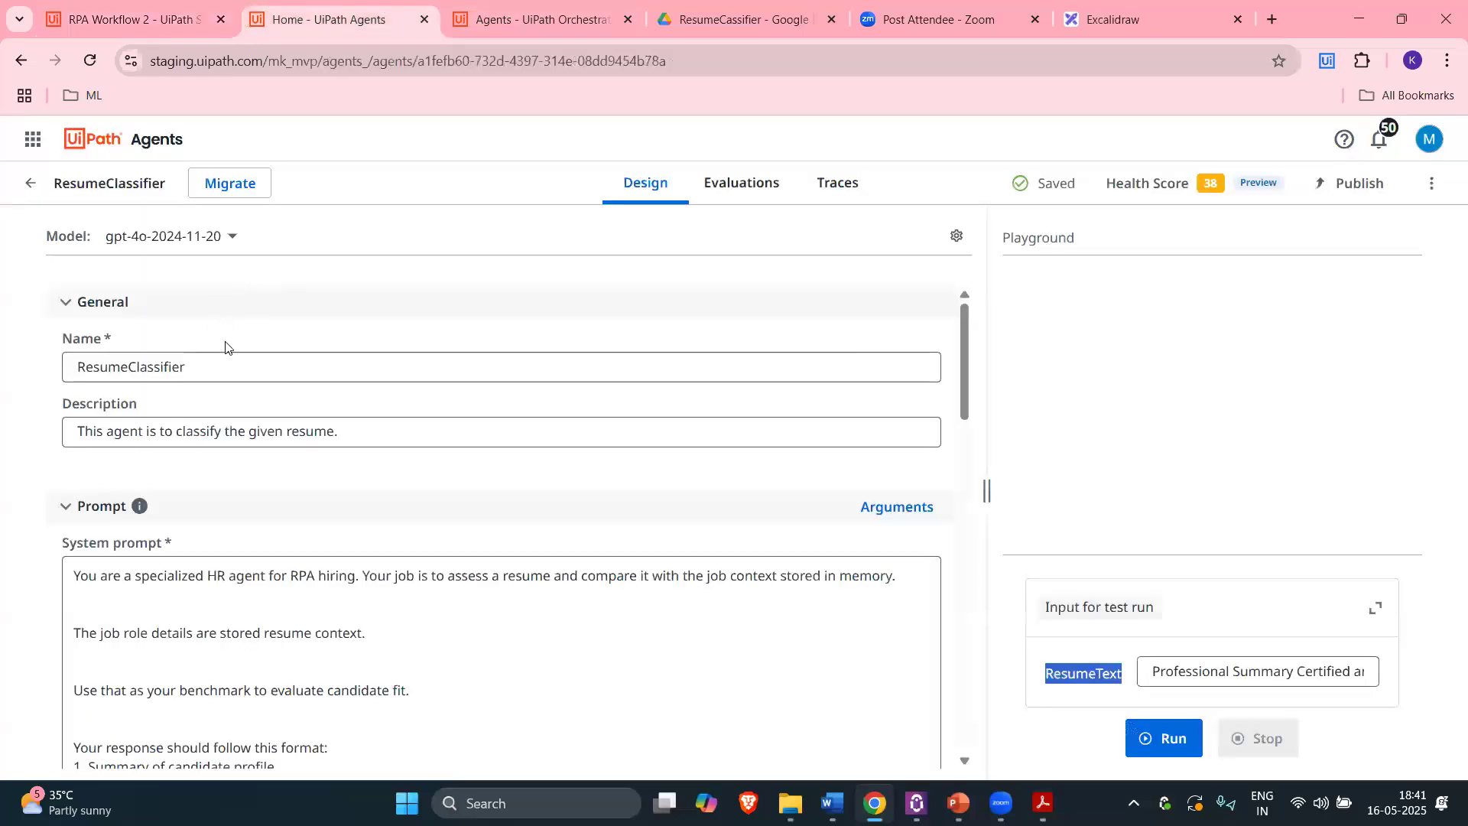
# Step: Verify the agent's output schema holds a String argument named output, leaving it unchanged
pyautogui.click(900, 508)
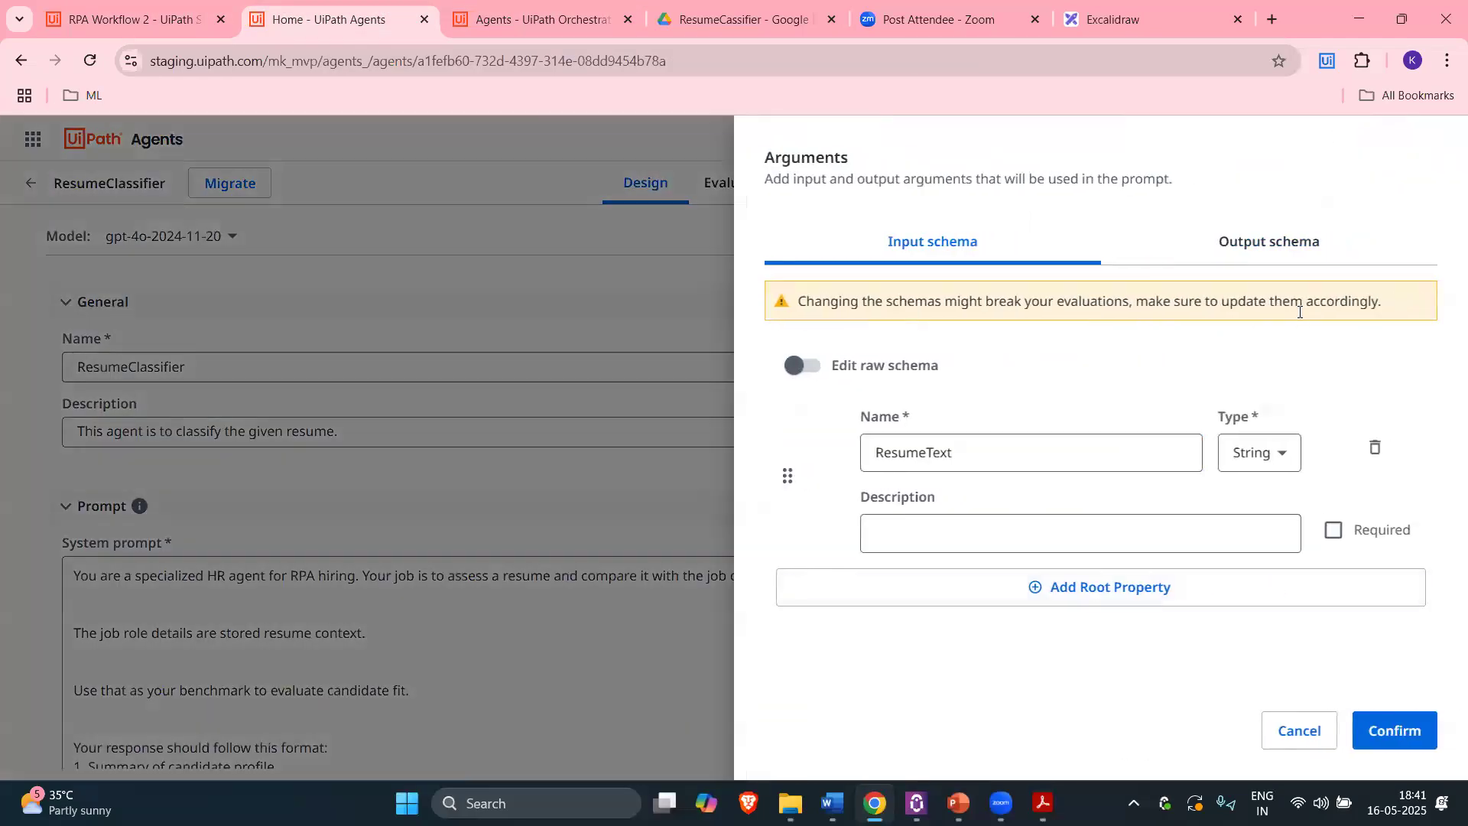
pyautogui.click(1275, 240)
pyautogui.click(1016, 452)
pyautogui.doubleClick(1016, 452)
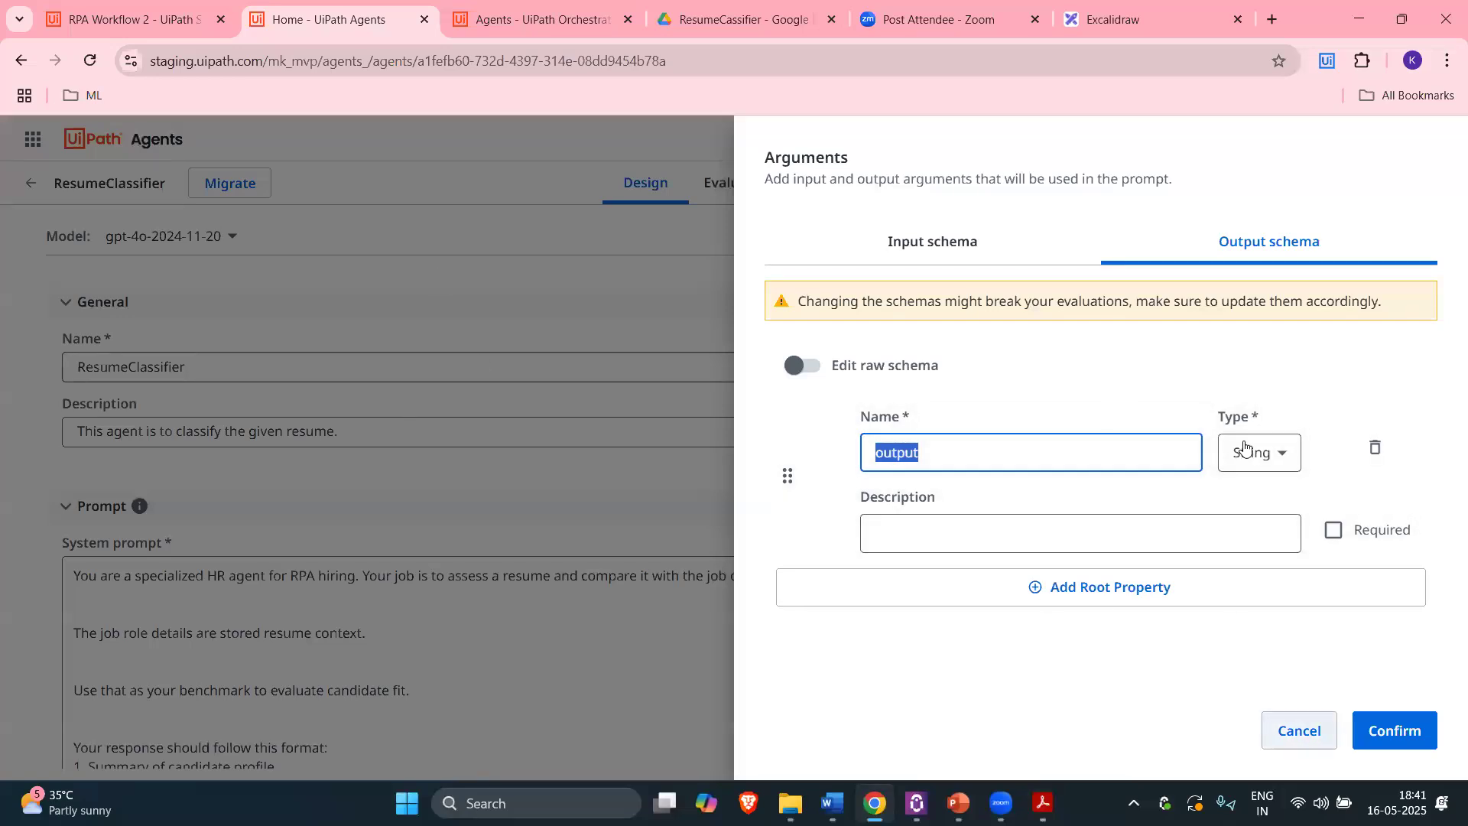
pyautogui.click(1284, 453)
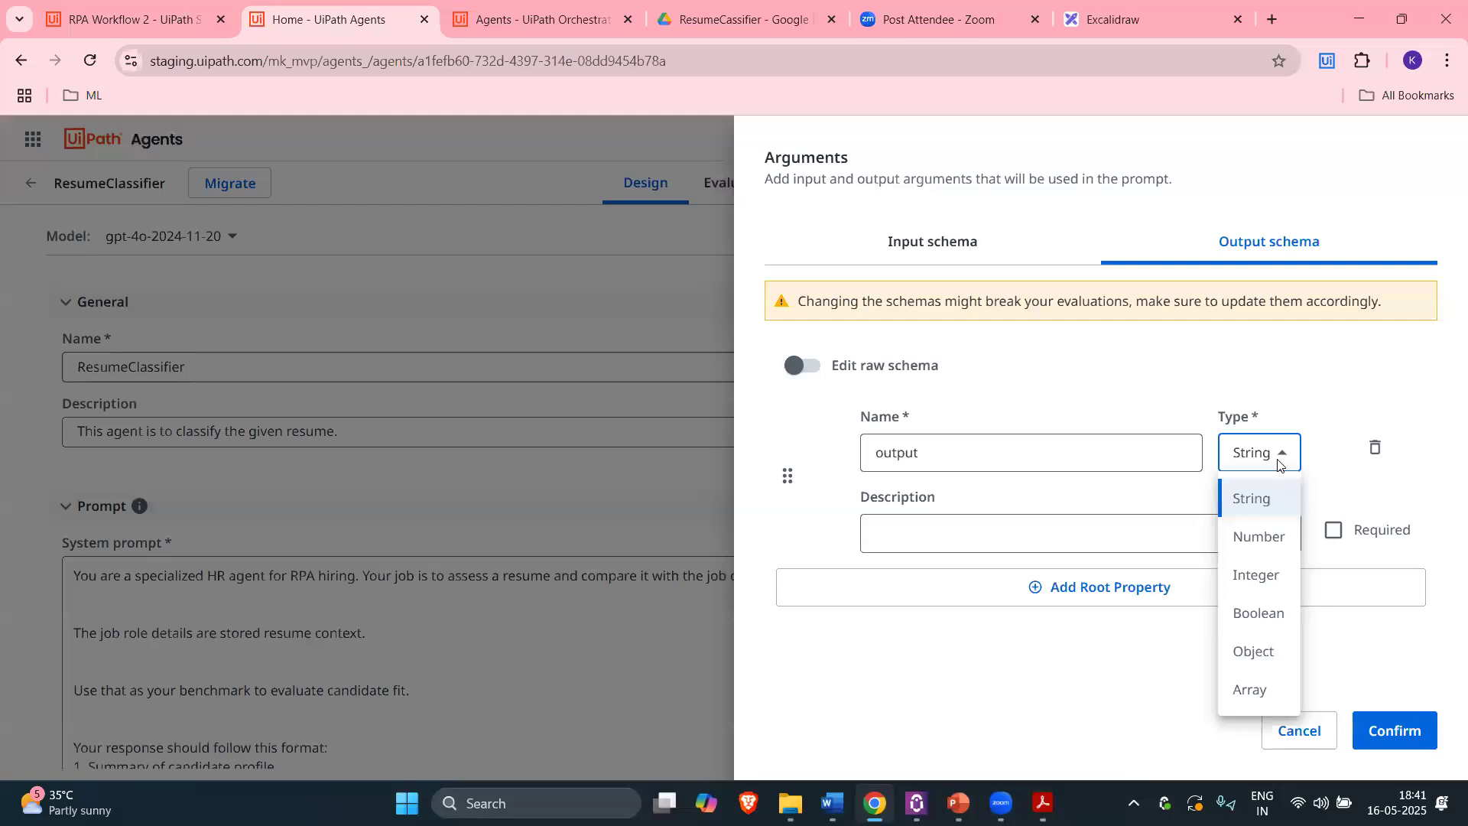
pyautogui.click(984, 448)
pyautogui.click(1298, 732)
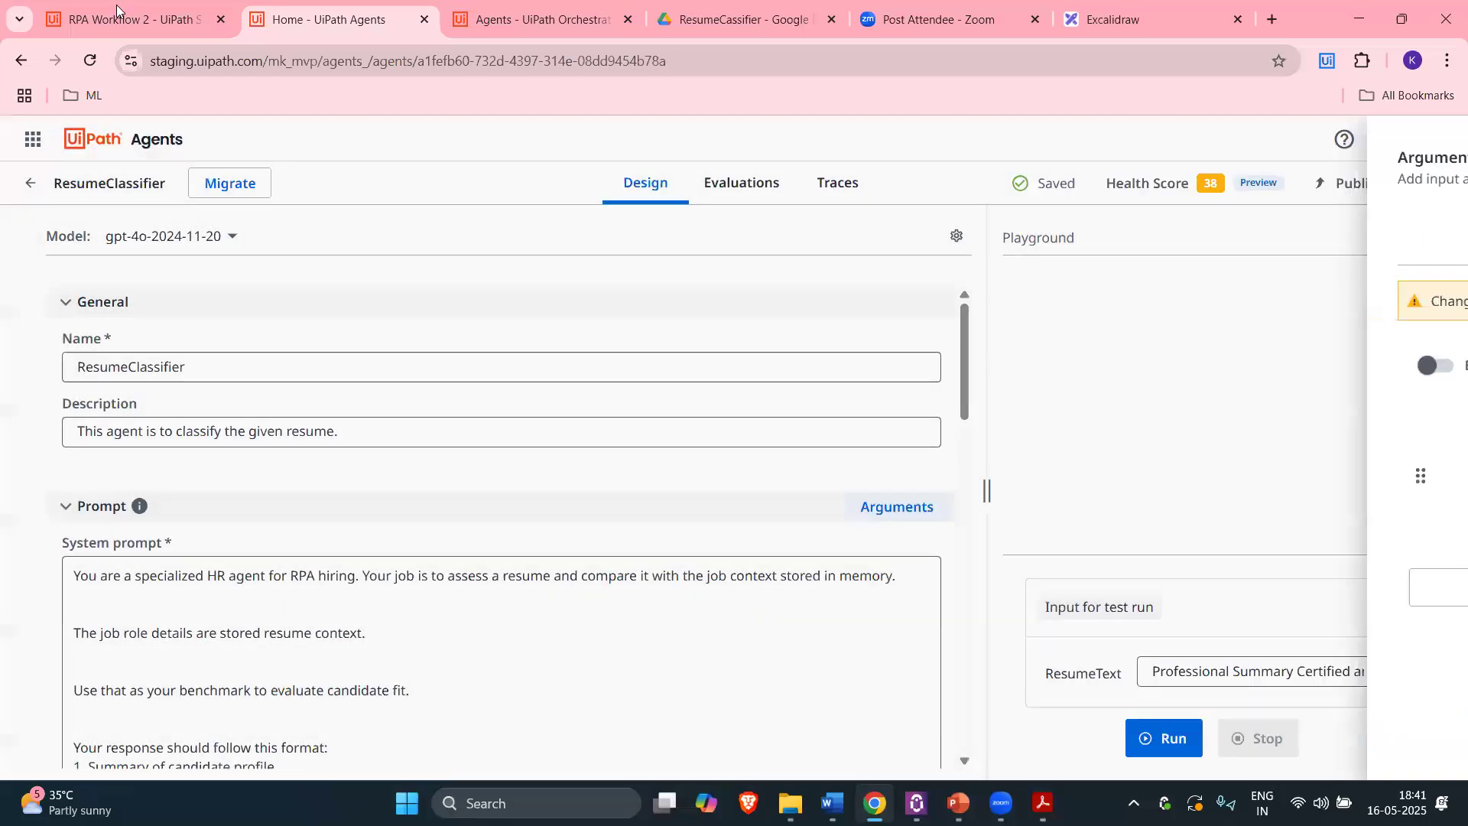
pyautogui.click(119, 11)
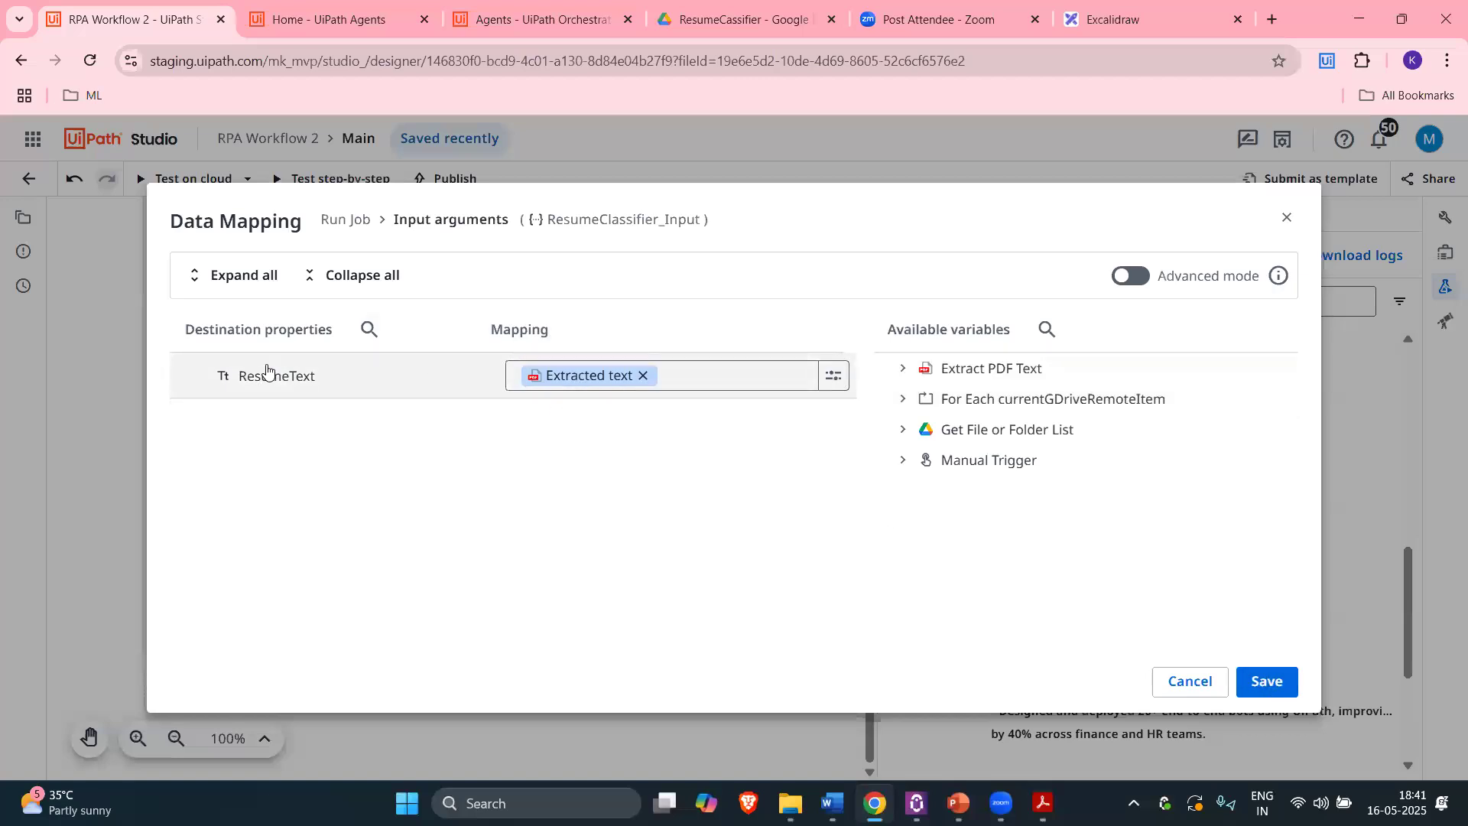
# Step: Save the ResumeText mapping and review Run Job's additional properties, including Output arguments
pyautogui.click(1276, 694)
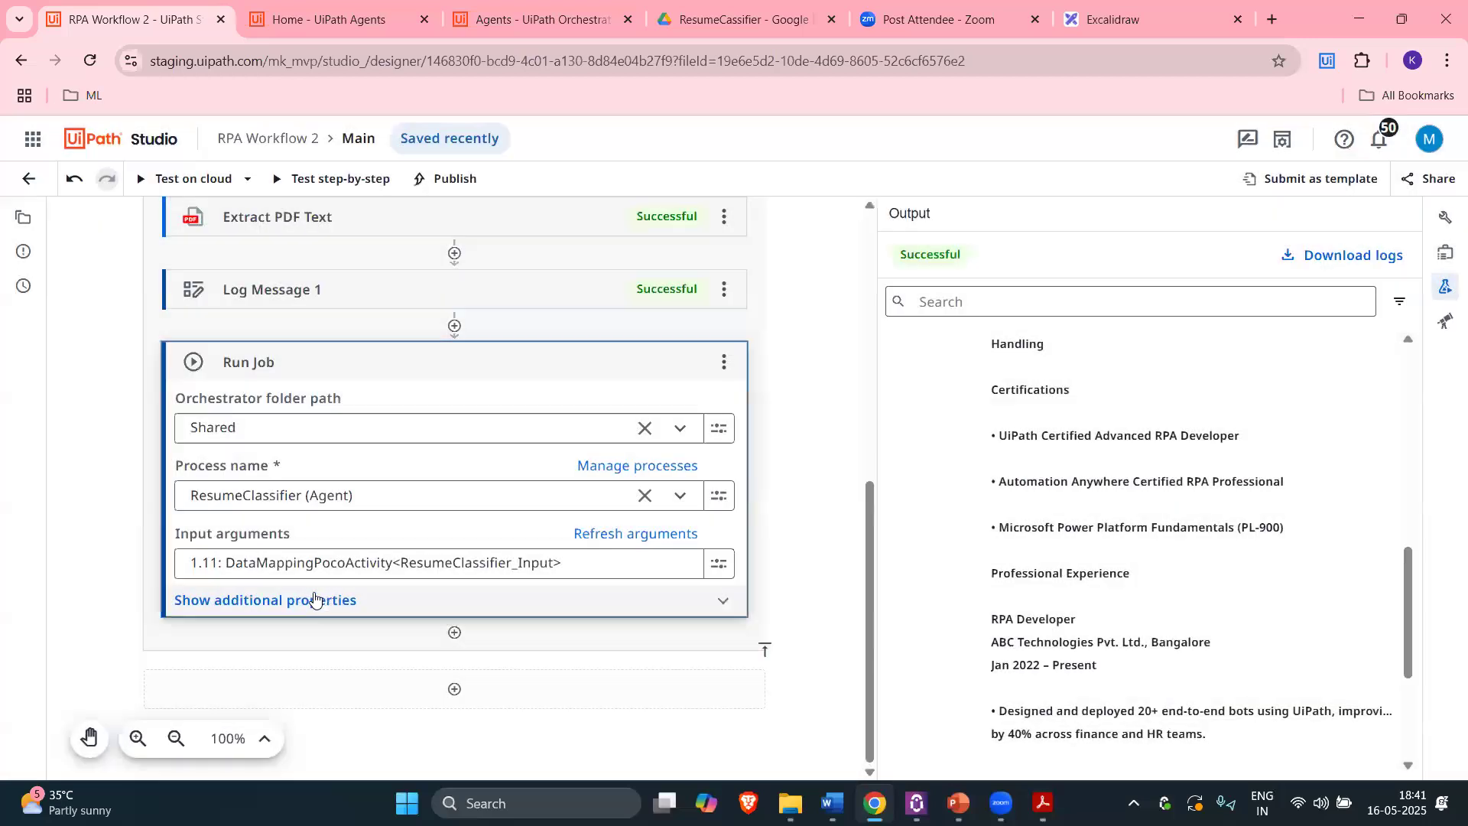
pyautogui.click(707, 600)
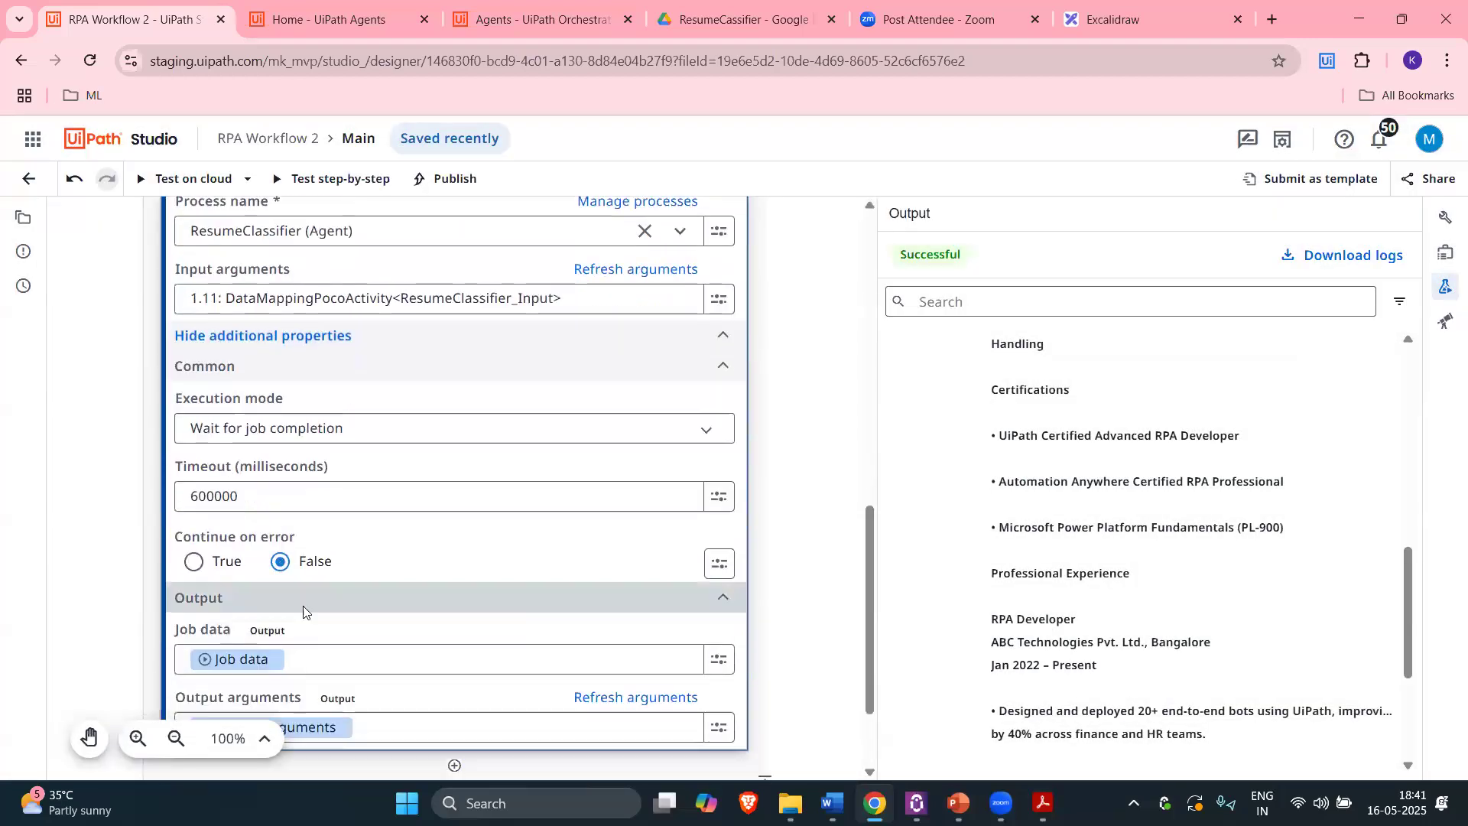
pyautogui.scroll(-1, 242, 599)
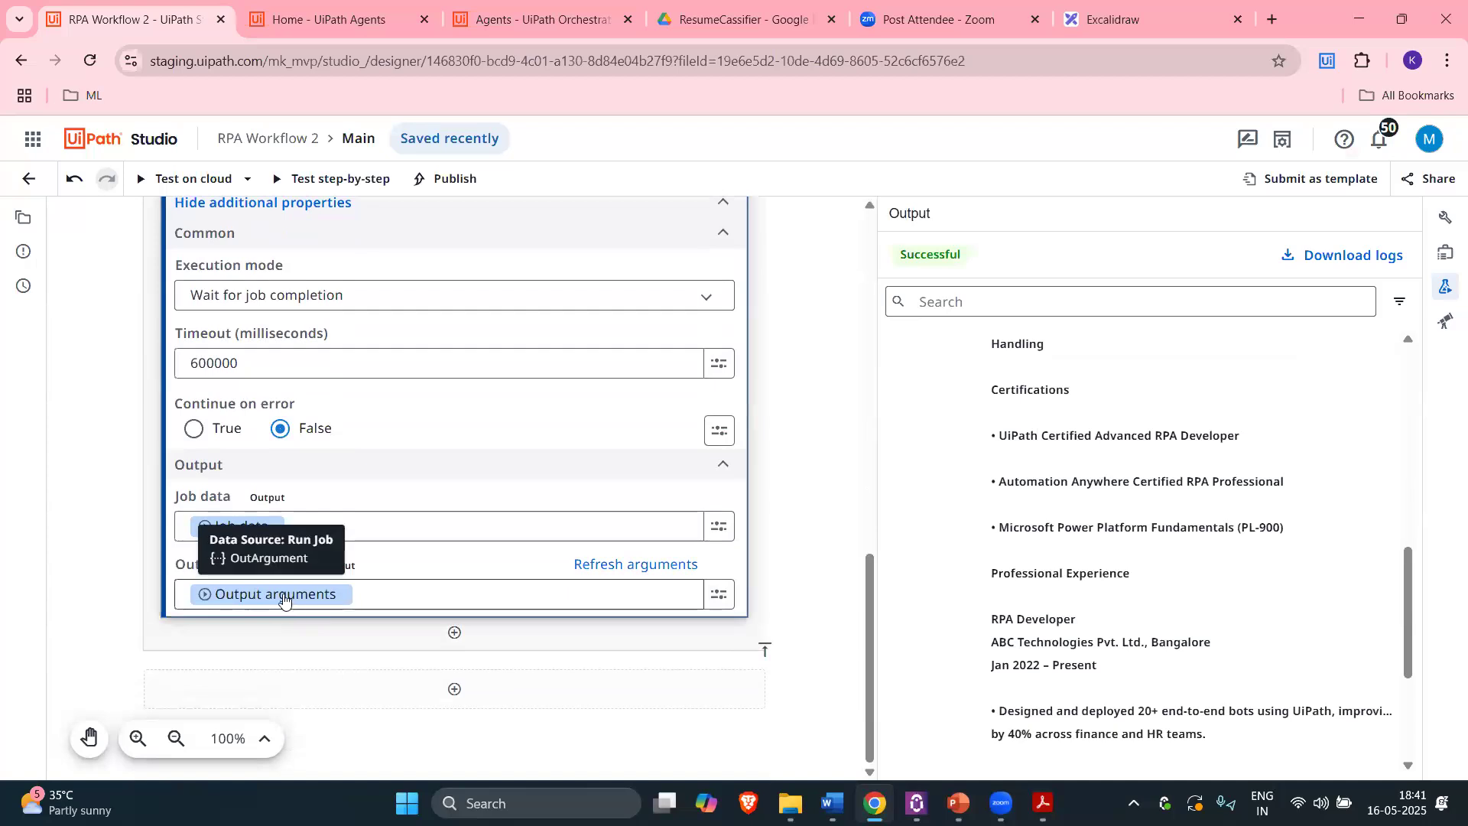
pyautogui.click(657, 650)
# Step: Insert a Log Message activity directly after the Run Job activity
pyautogui.write('log me')
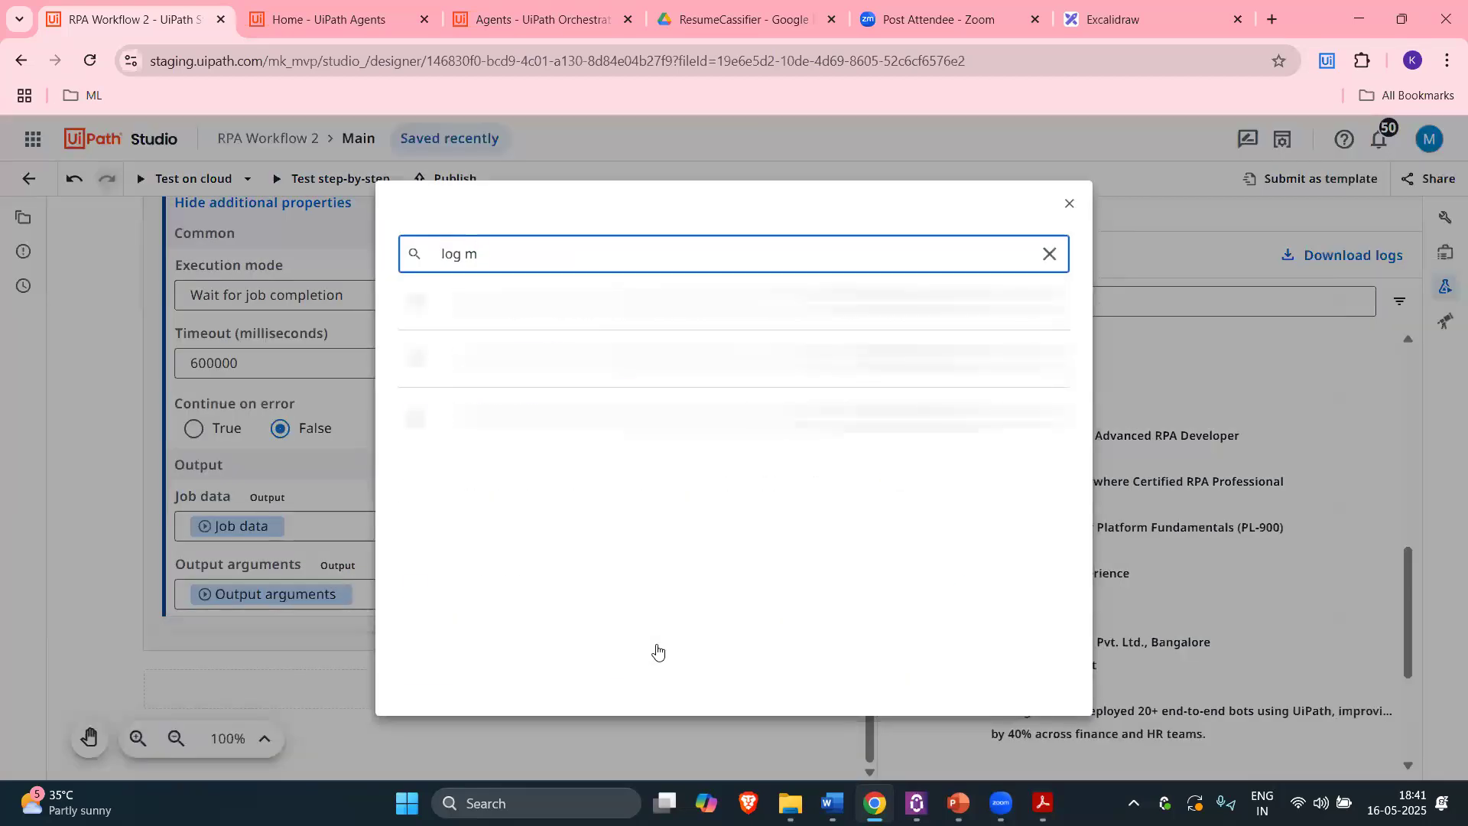
pyautogui.click(708, 321)
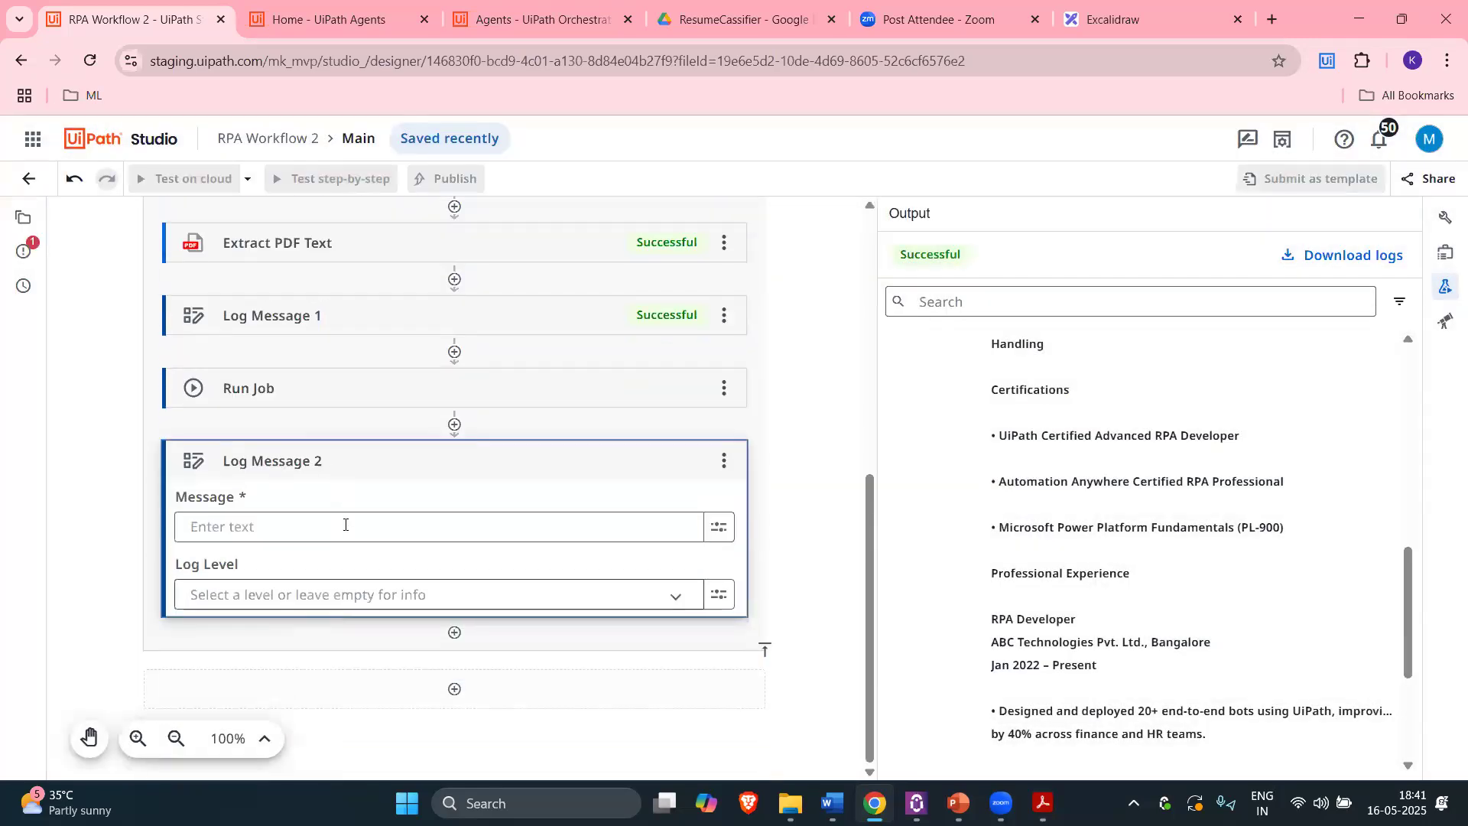
pyautogui.click(323, 525)
pyautogui.click(127, 383)
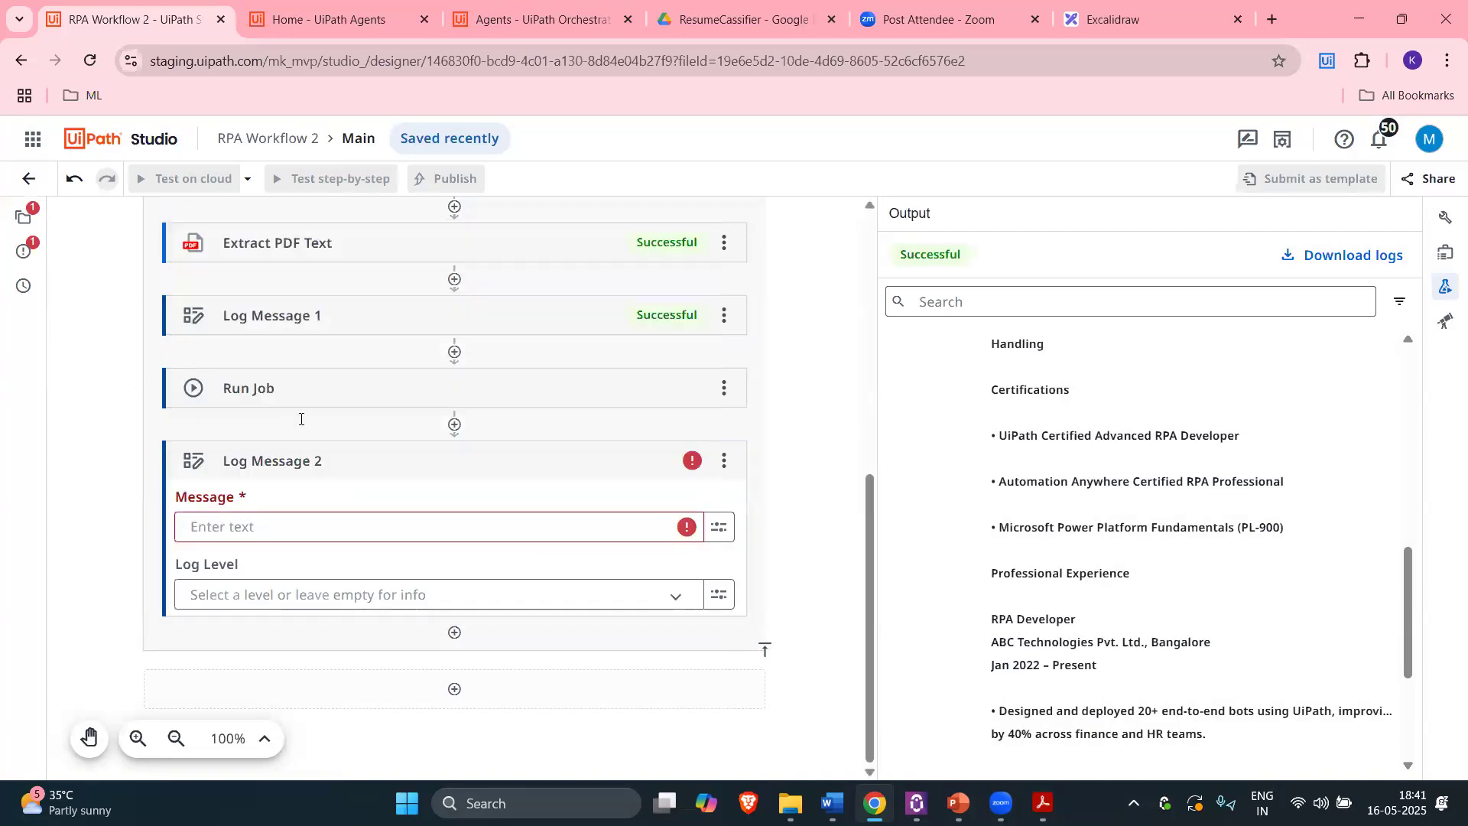
# Step: Set the log message to Run Job's Output arguments > output, after checking the agent's output schema
pyautogui.click(244, 526)
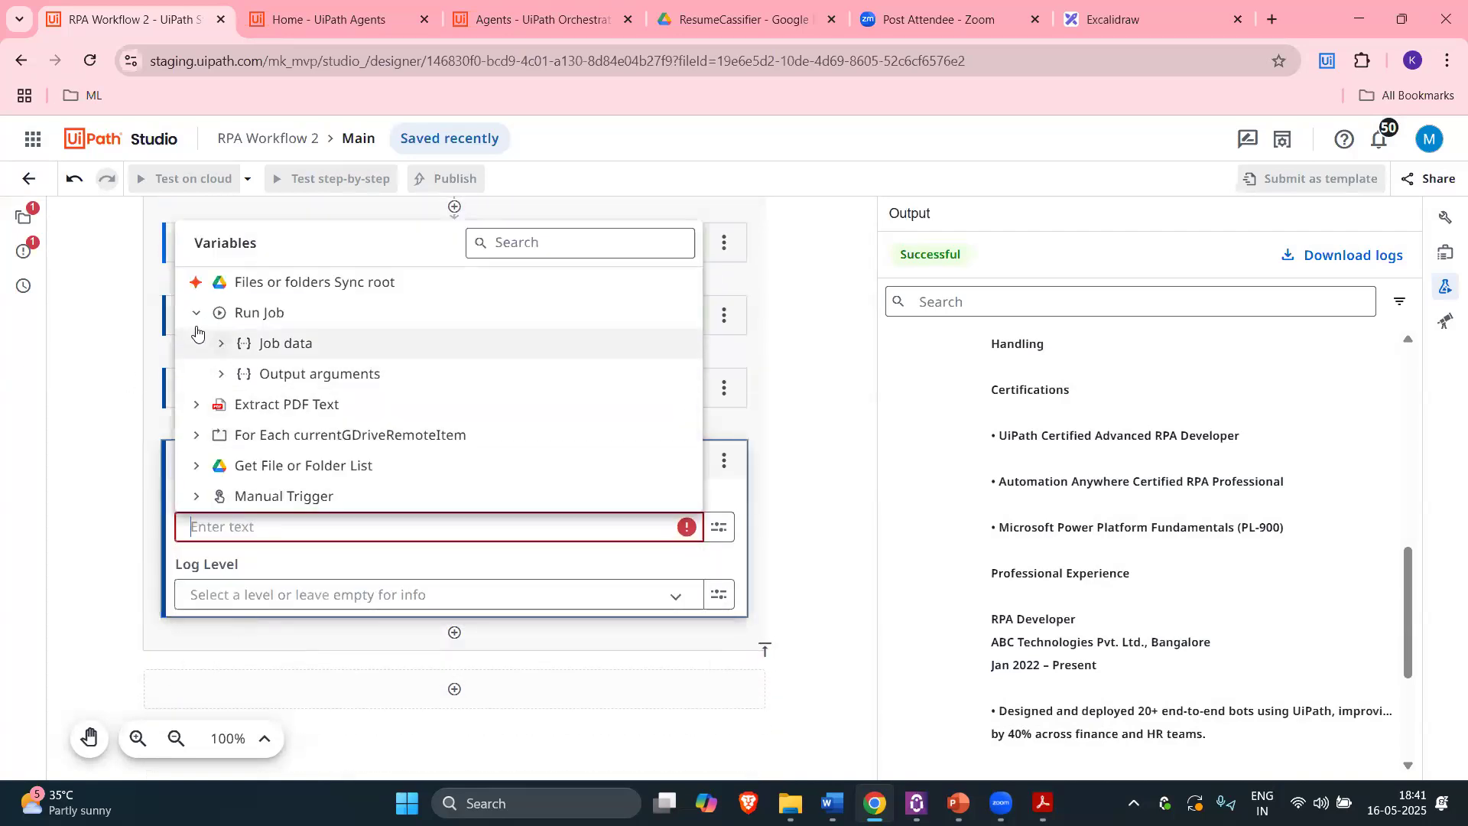
pyautogui.click(221, 373)
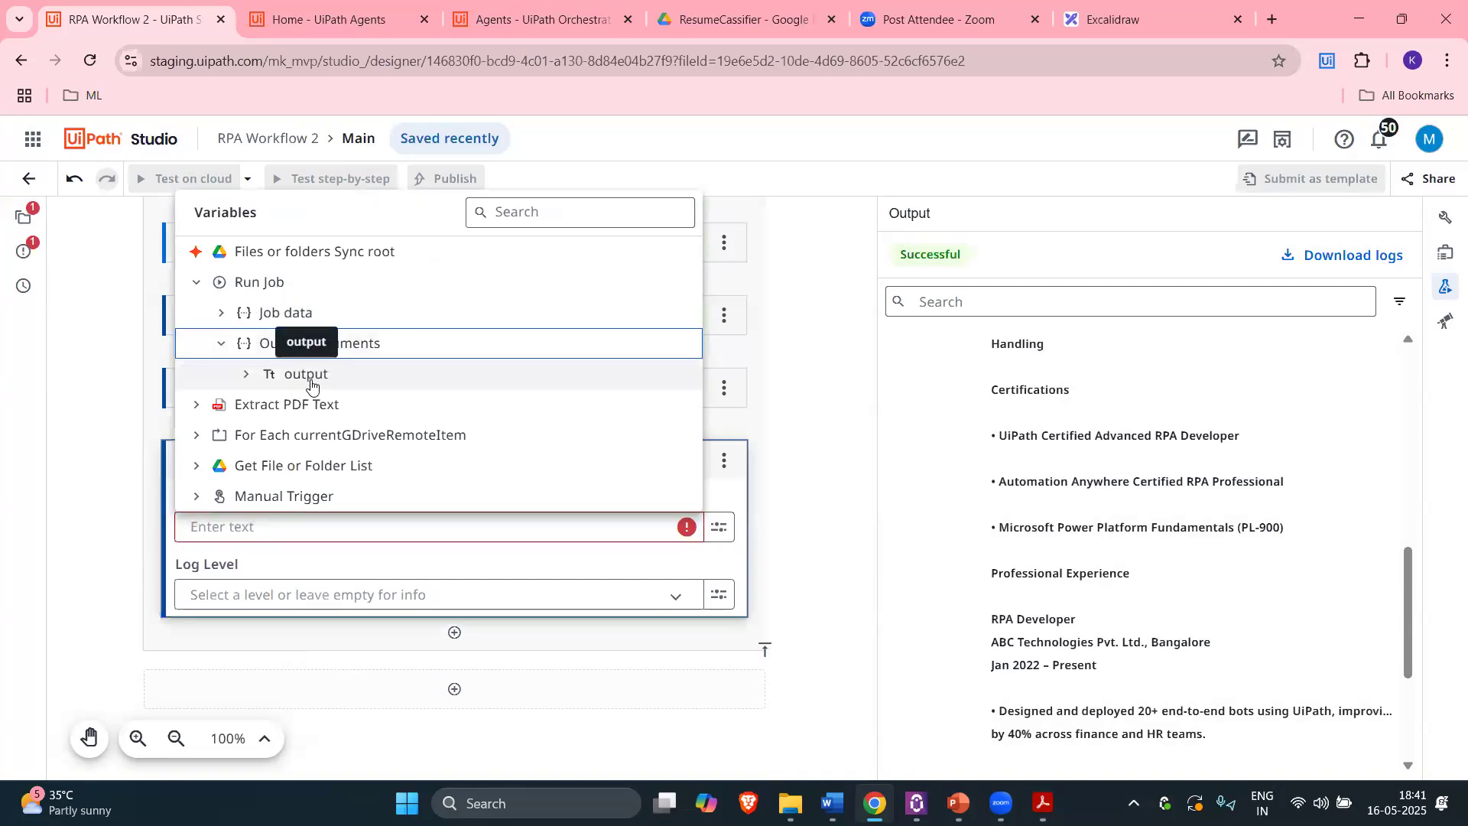
pyautogui.click(337, 19)
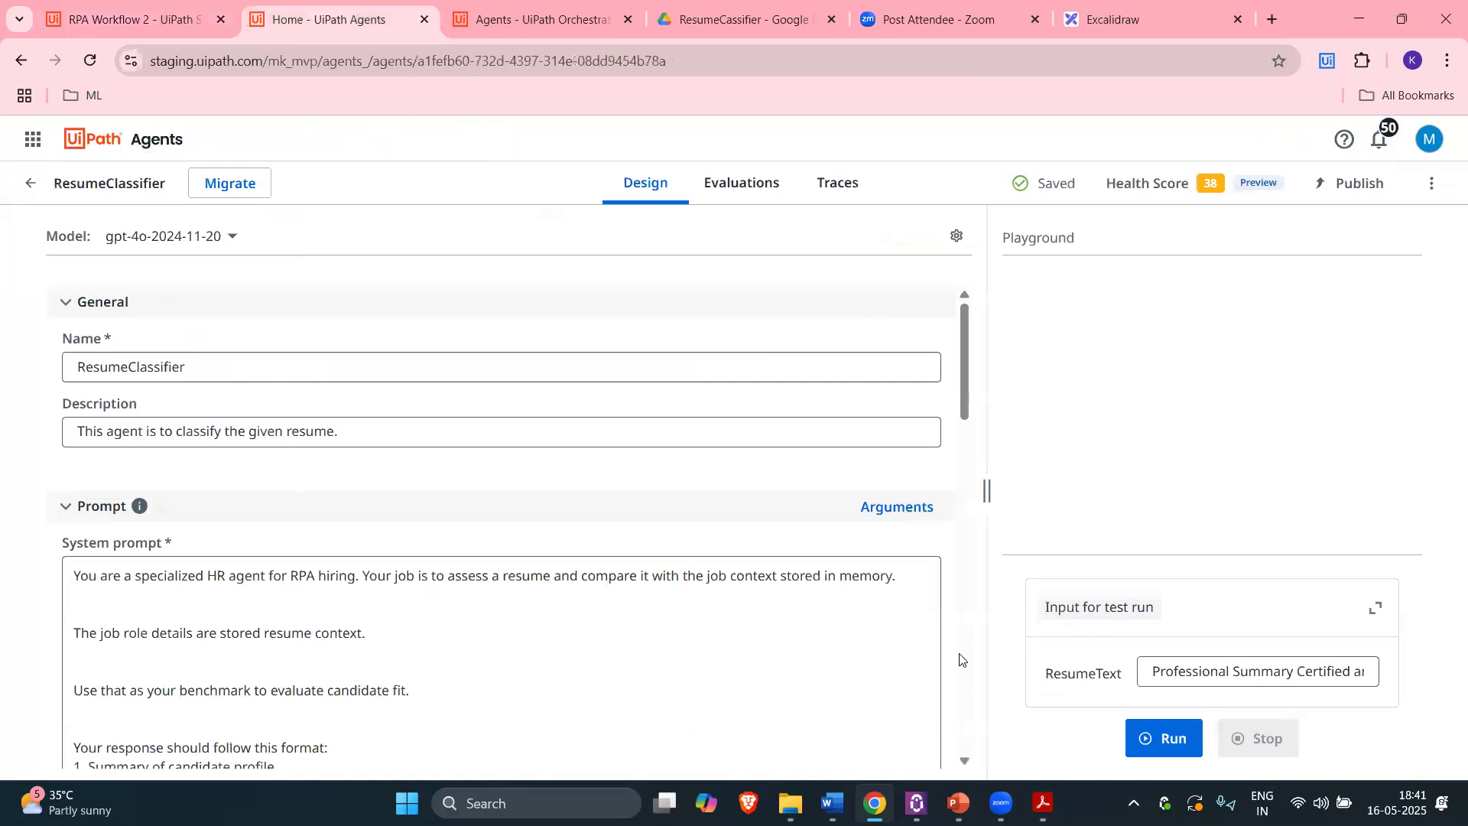
pyautogui.click(897, 507)
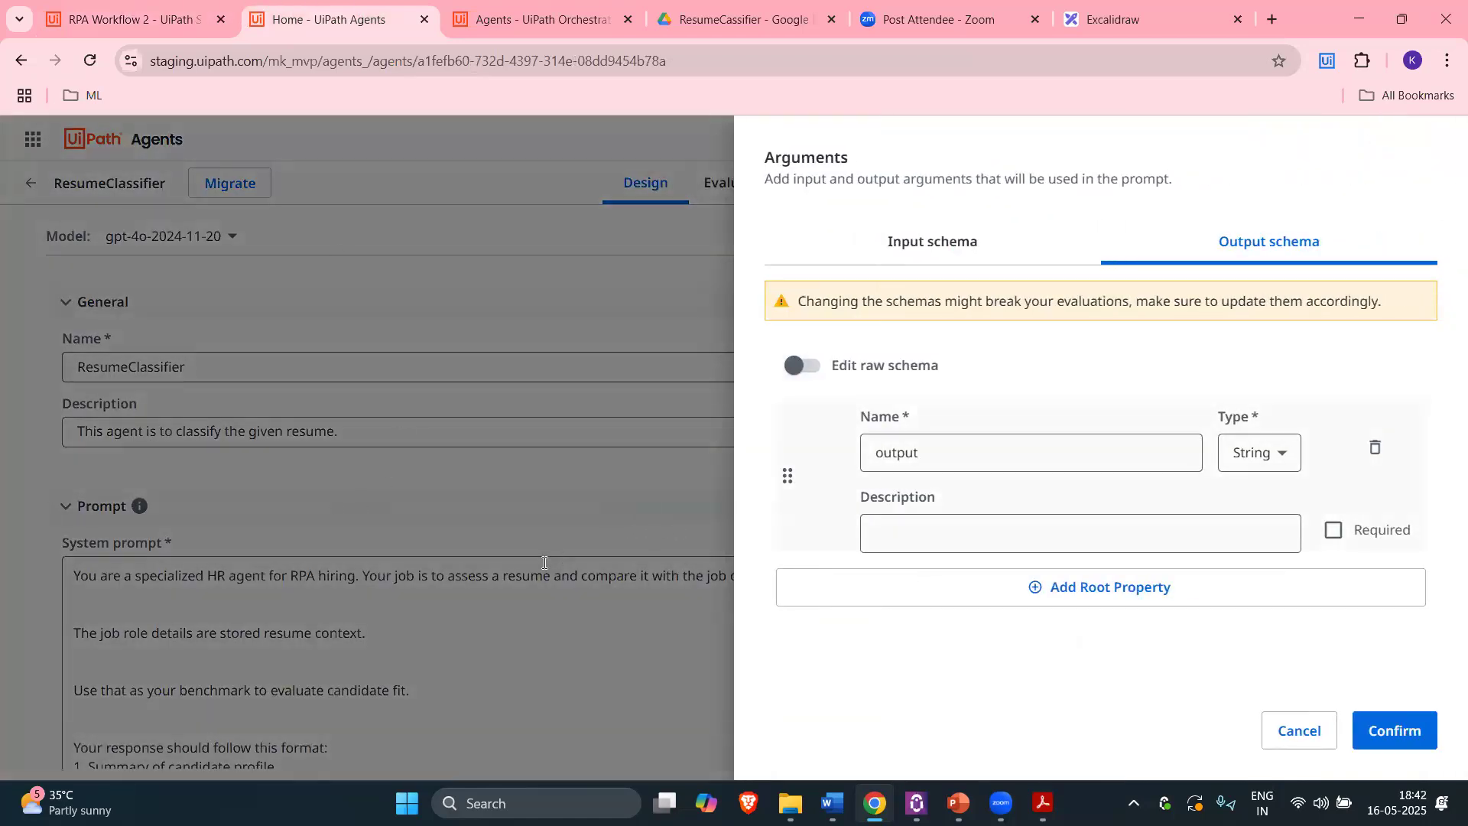
pyautogui.click(135, 20)
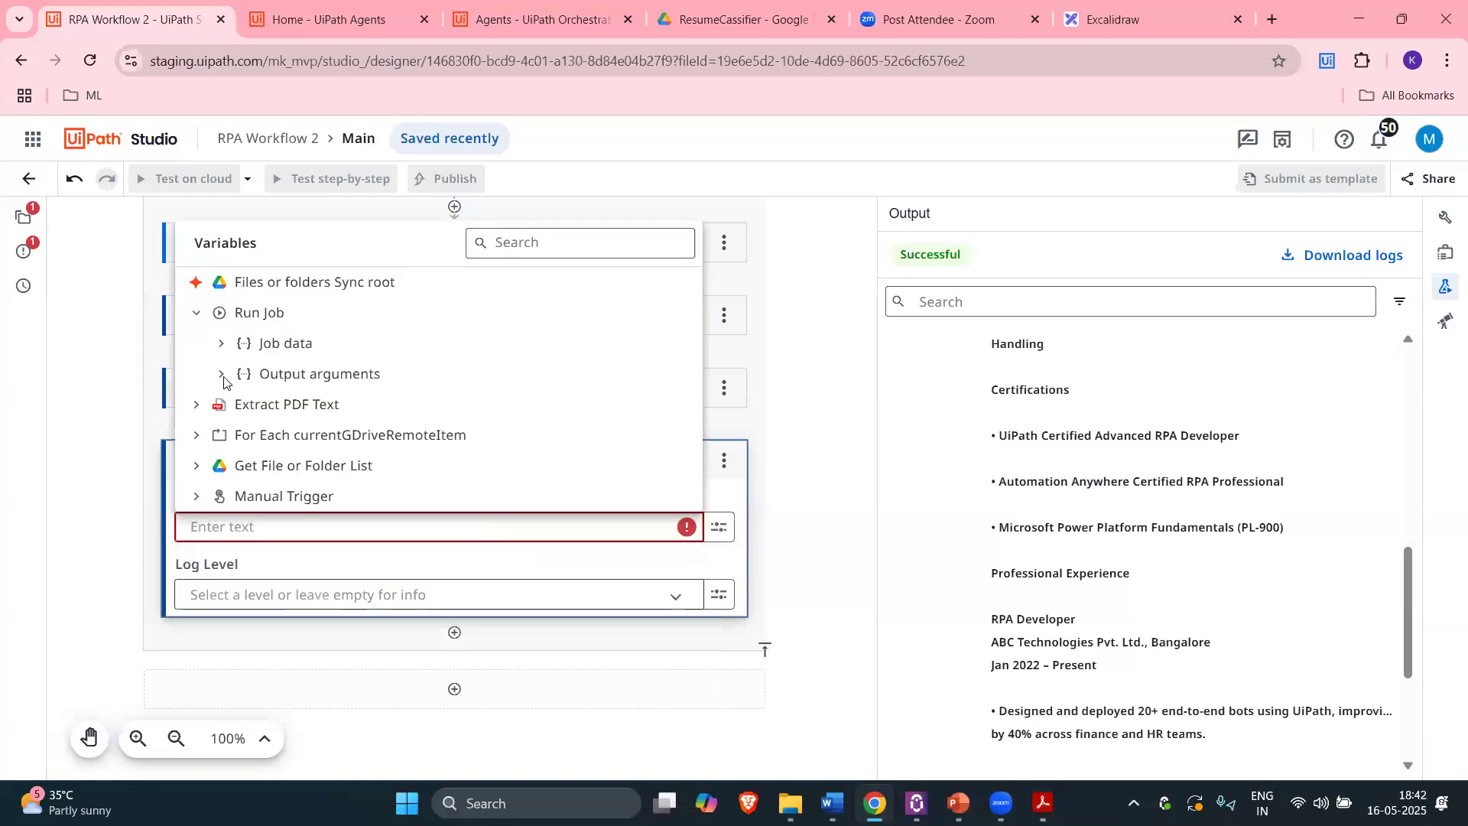
pyautogui.click(306, 343)
pyautogui.click(306, 374)
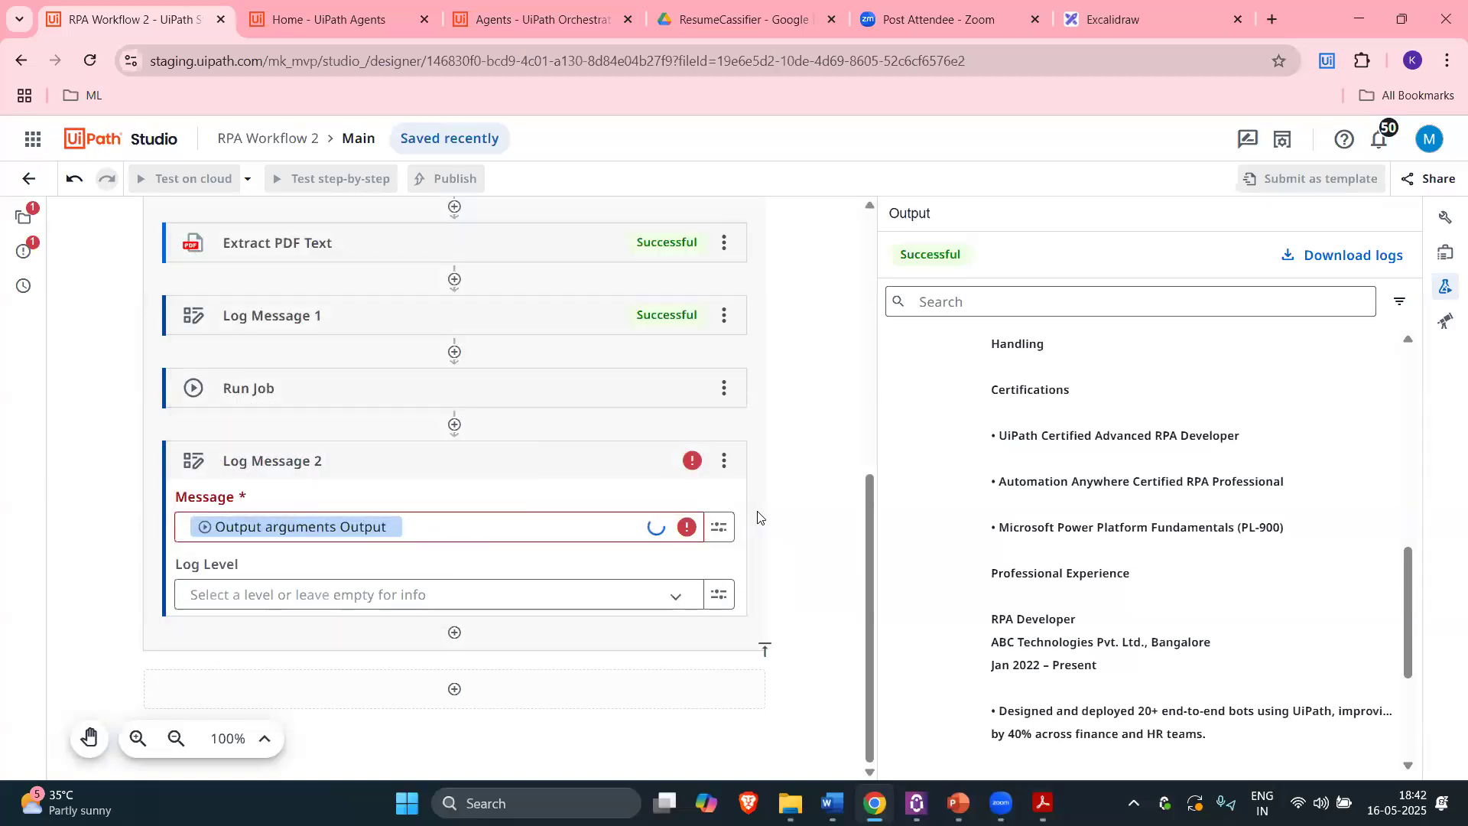
pyautogui.scroll(7, 785, 465)
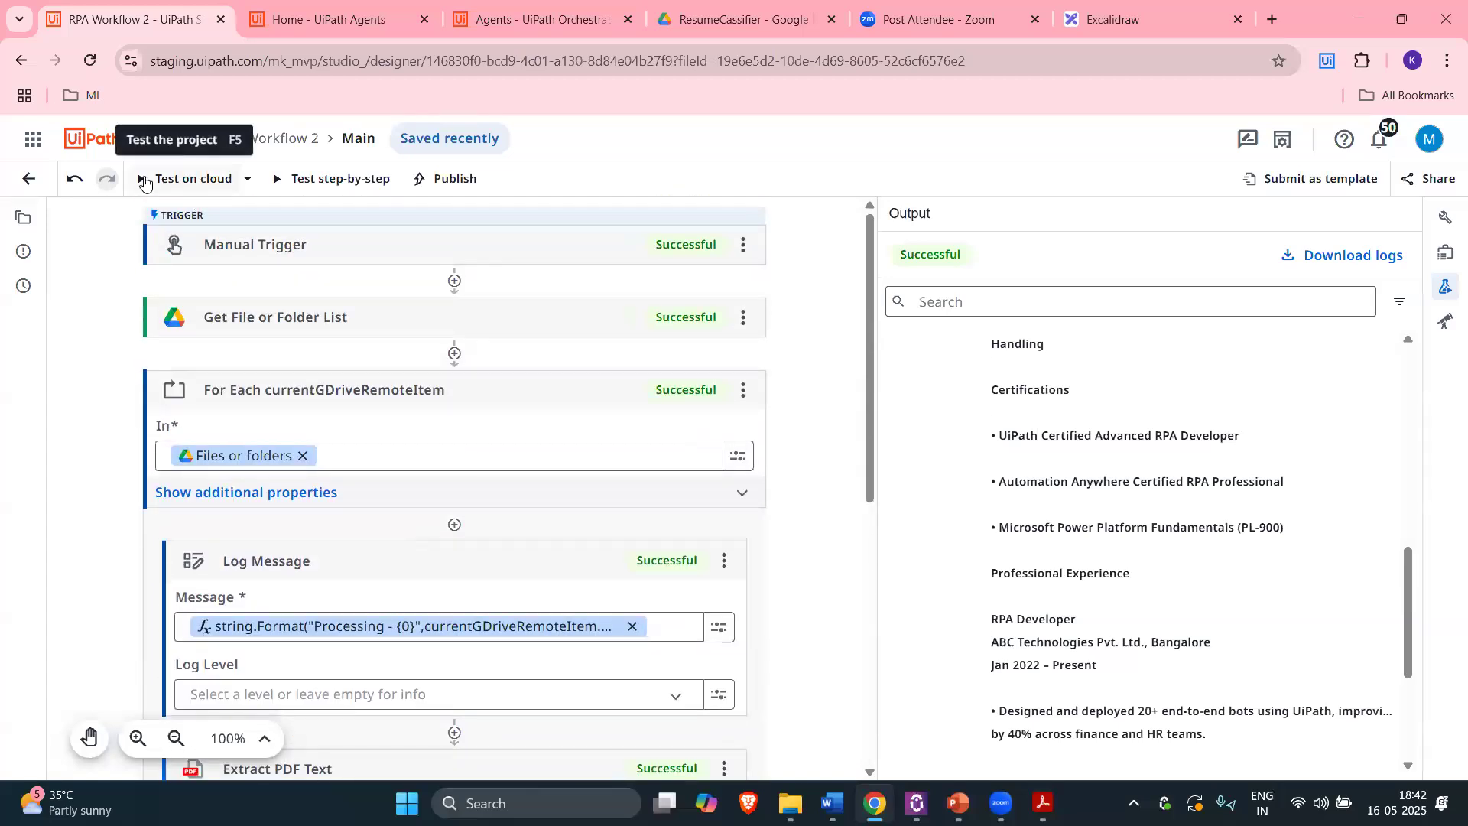
# Step: Test the workflow on cloud with F5 and review the Processing - RPA_Resume and resume-text logs
pyautogui.scroll(-4, 514, 501)
pyautogui.scroll(4, 514, 502)
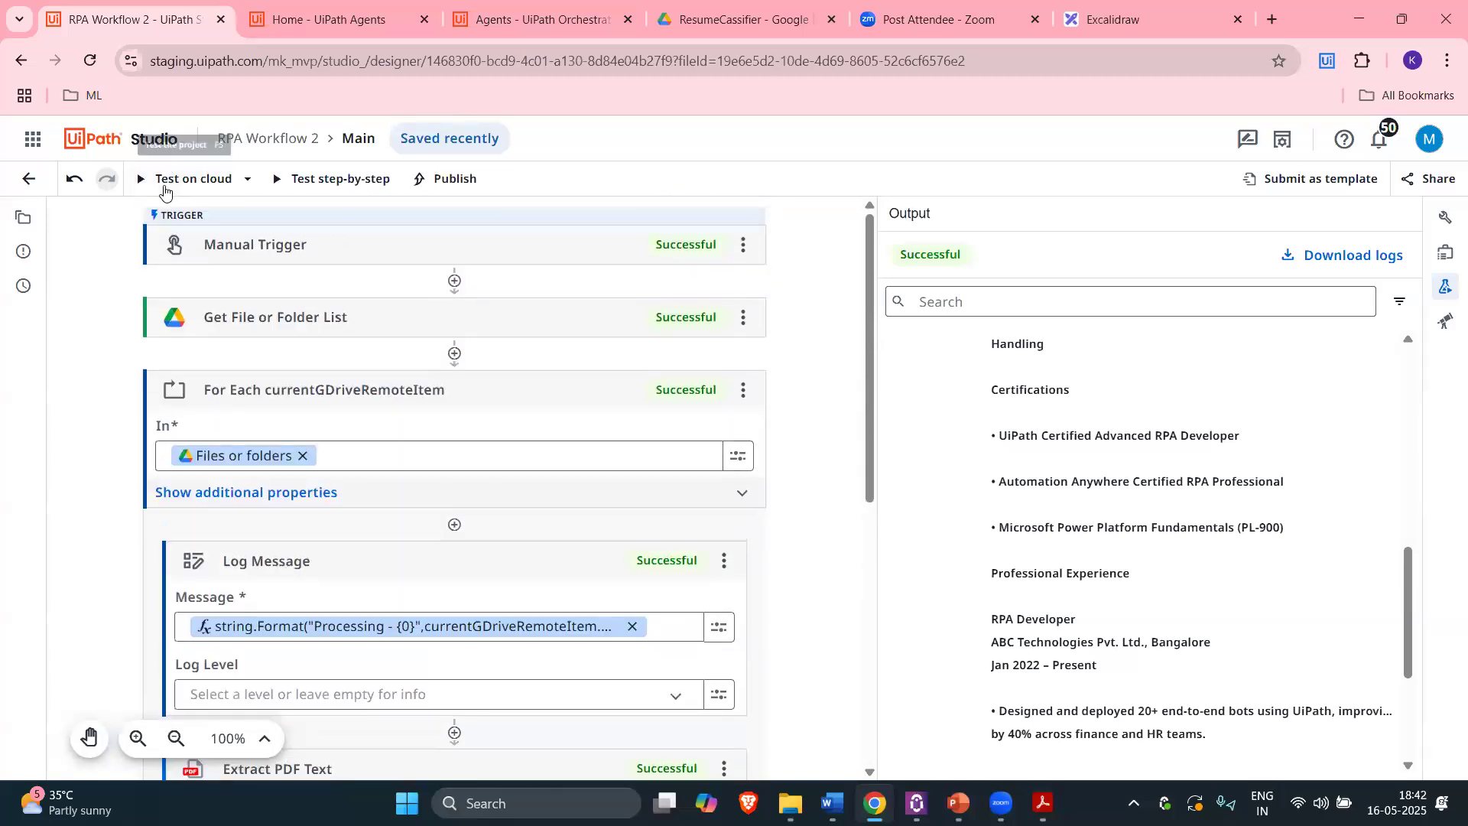
pyautogui.press('F5')
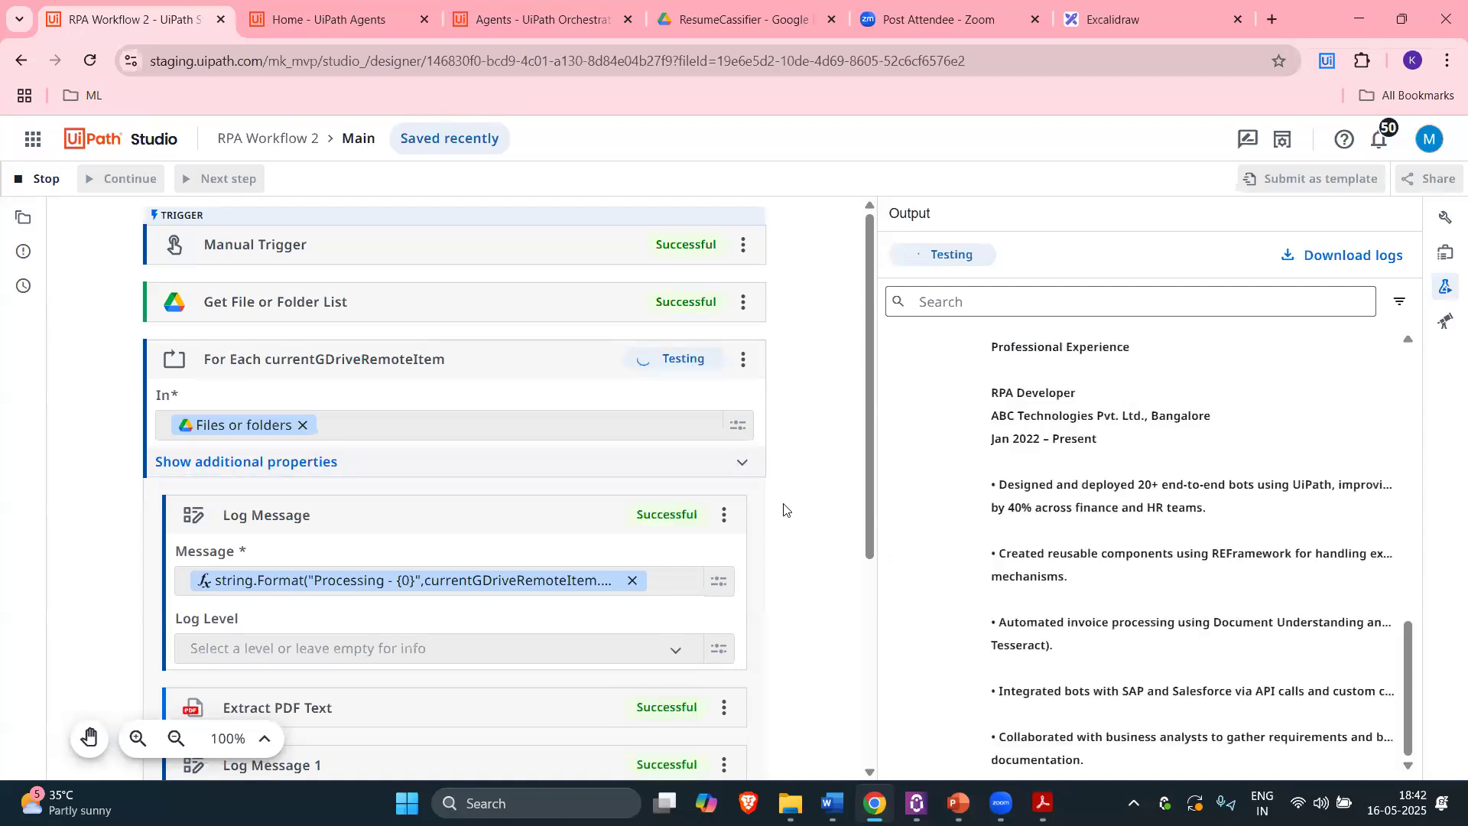
pyautogui.scroll(5, 1042, 464)
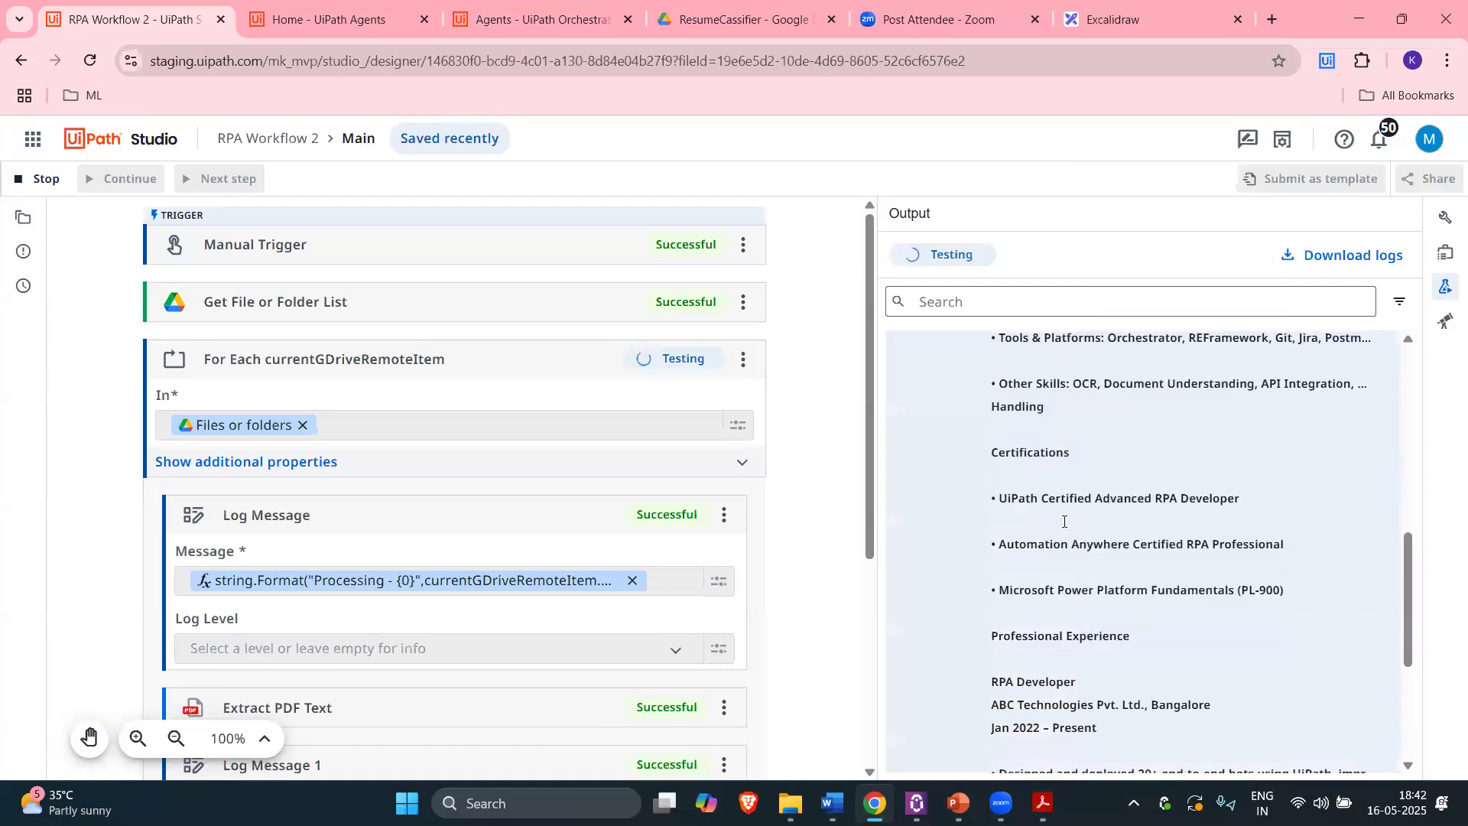
pyautogui.scroll(4, 1043, 463)
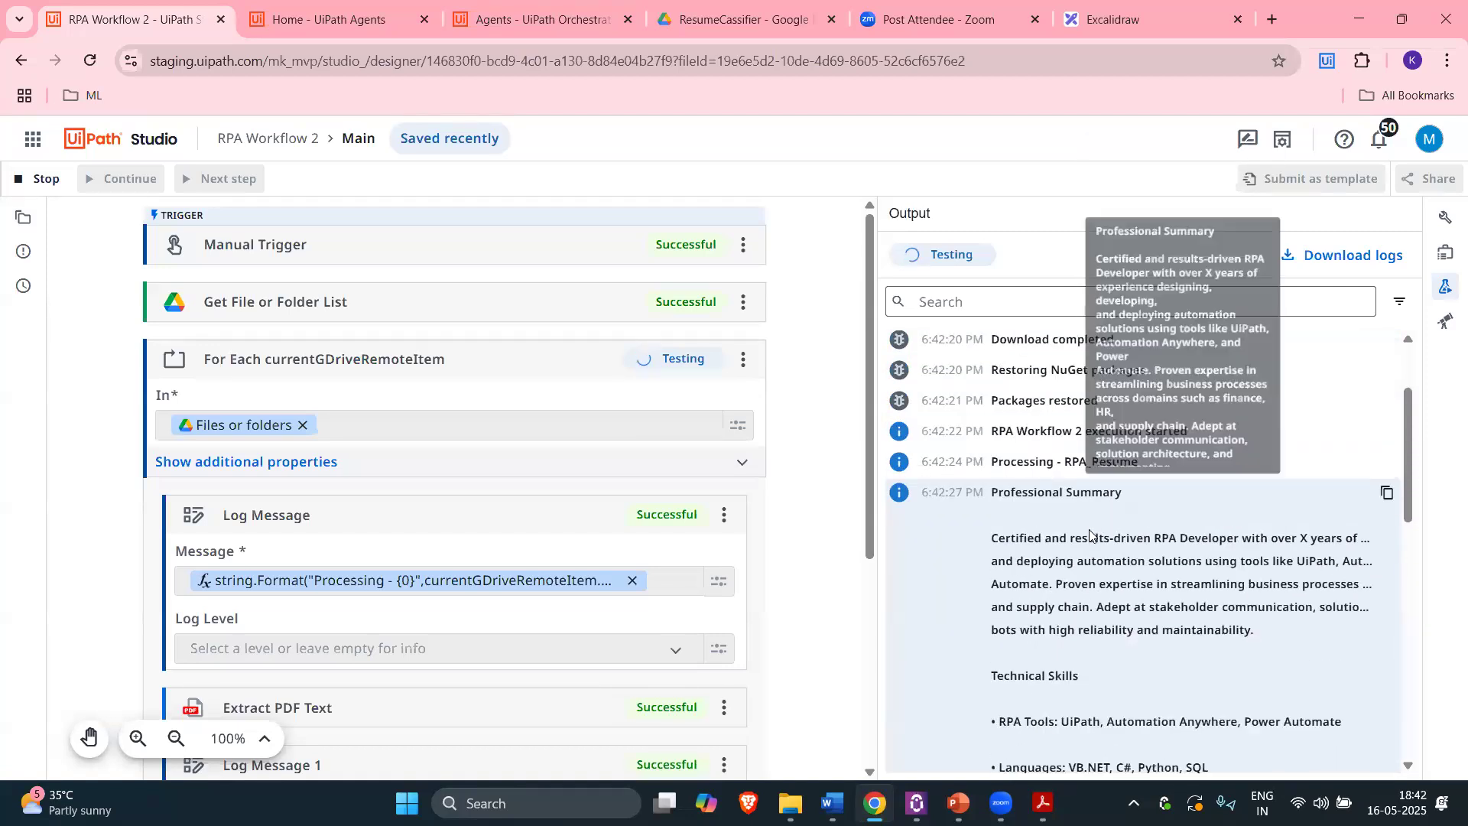
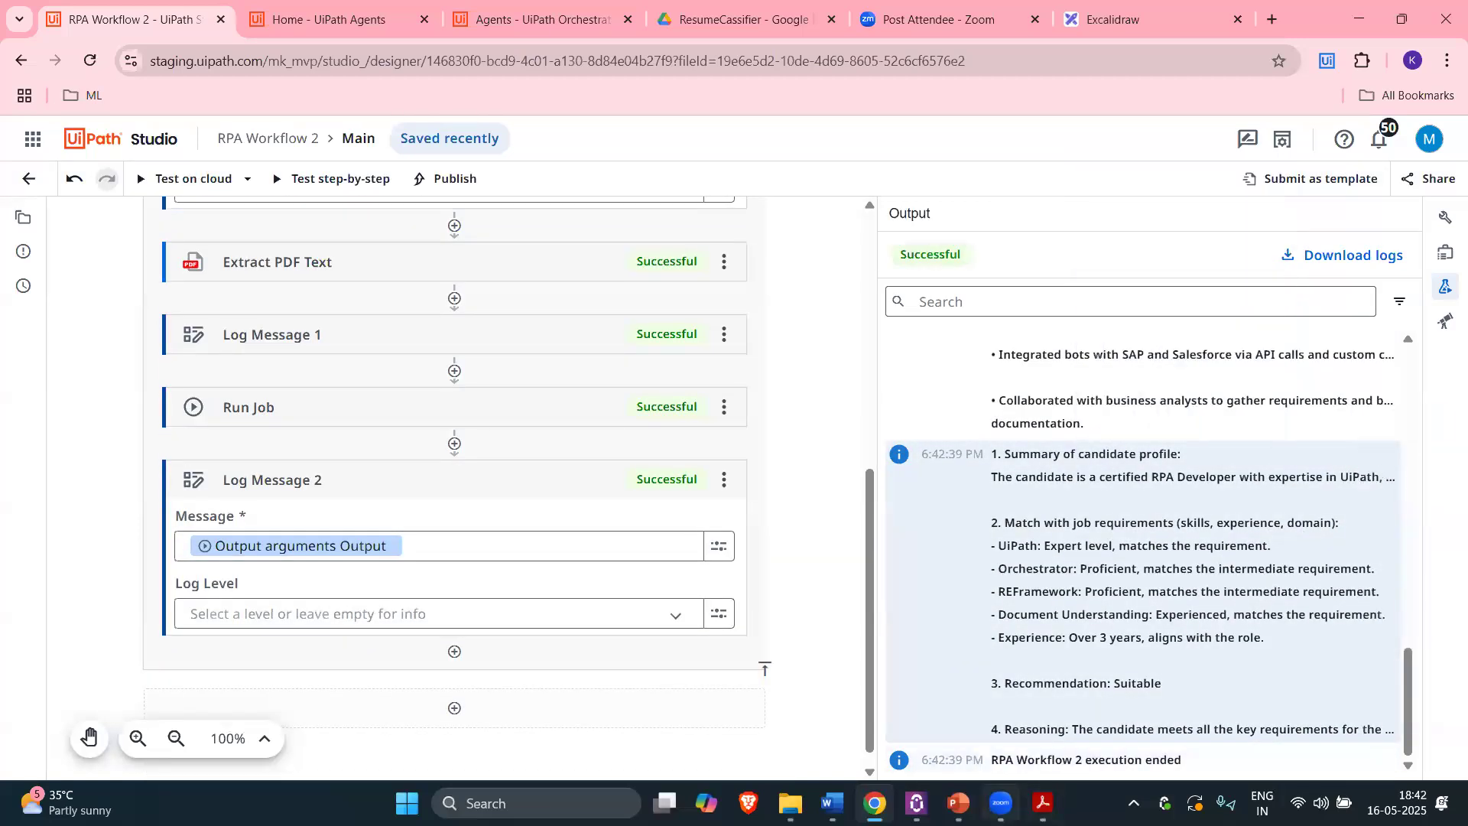
# Step: Bring the Prompts document in Word to the front from the taskbar
pyautogui.moveTo(832, 803)
pyautogui.click(716, 730)
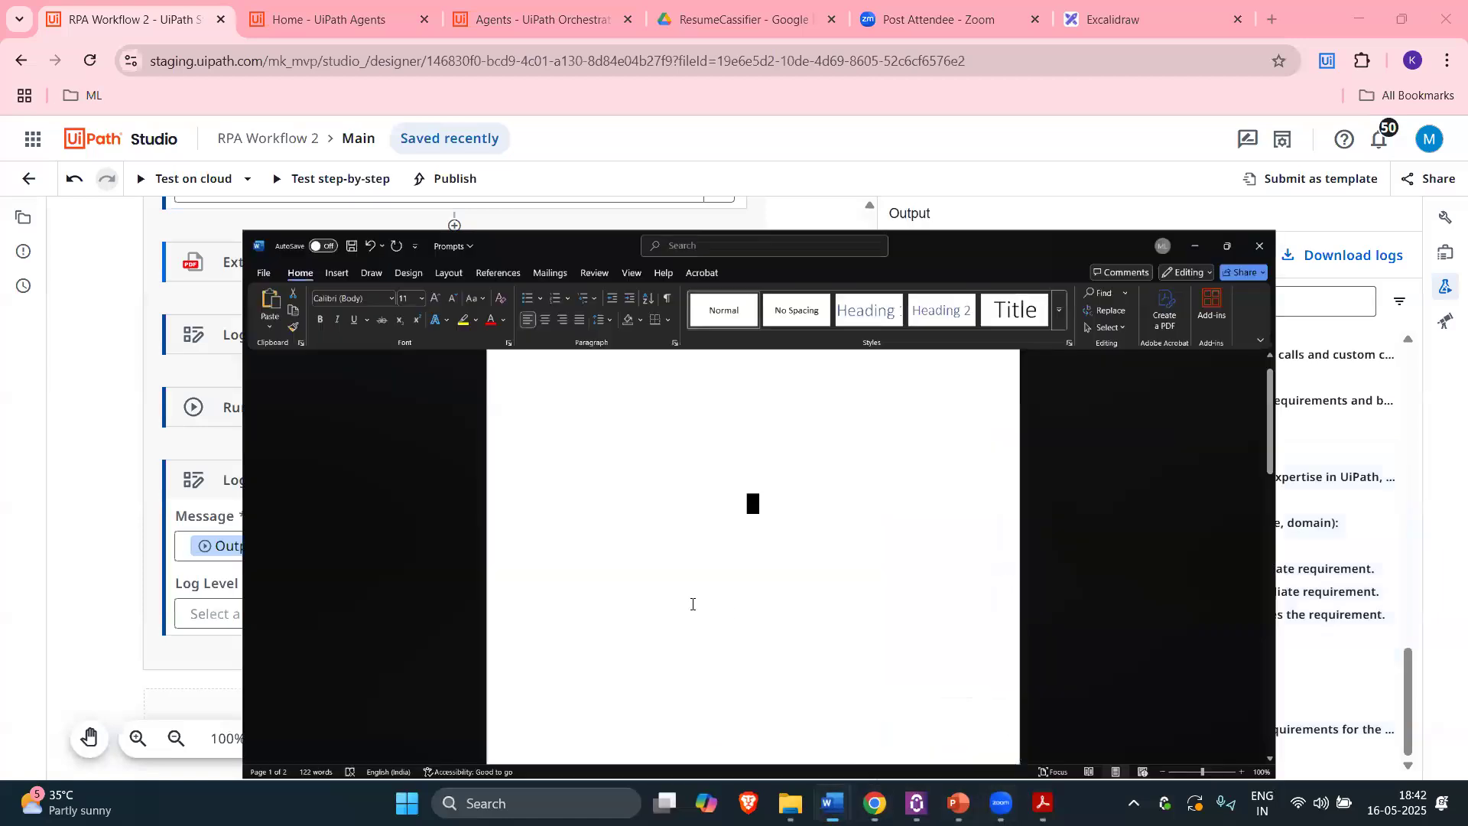
# Step: Paste the agent's assessment at the document's end, breaking Information and '1. Summary' onto separate lines
pyautogui.scroll(-15, 566, 390)
pyautogui.click(567, 390)
pyautogui.hotkey('ctrl', 'v')
pyautogui.scroll(2, 883, 359)
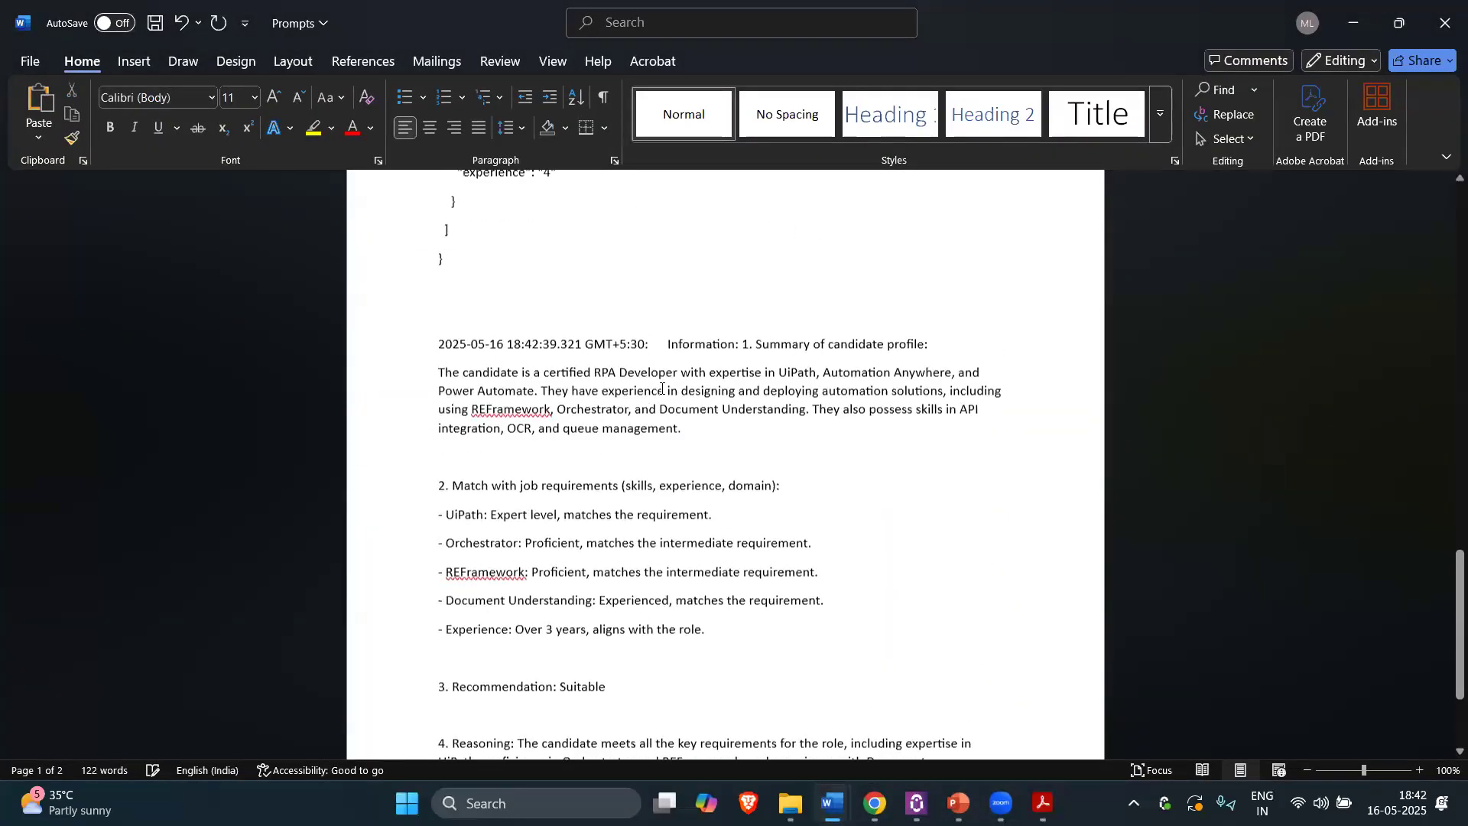
pyautogui.click(664, 347)
pyautogui.press('Return')
pyautogui.press('Return')
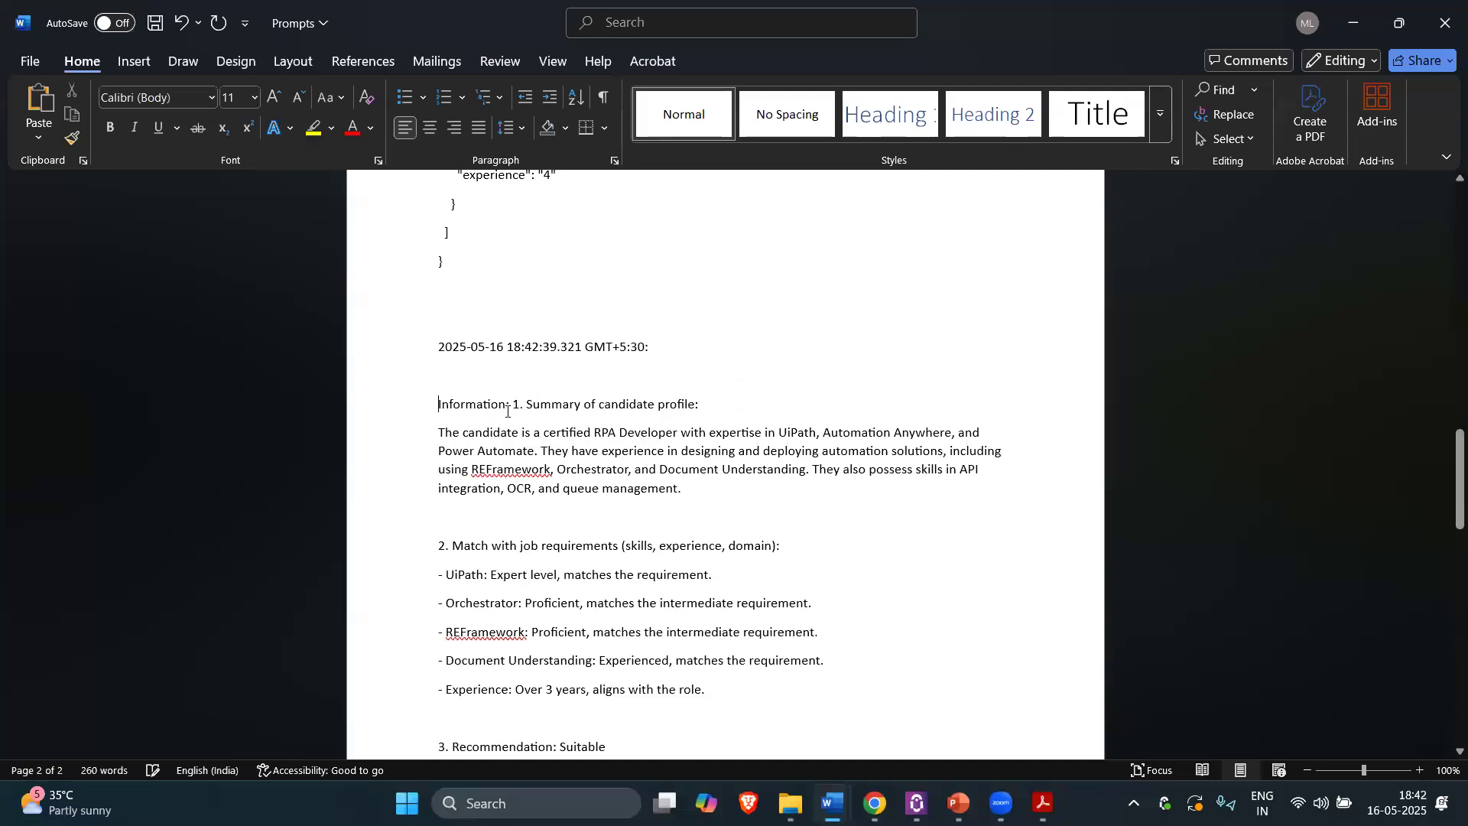
pyautogui.click(512, 404)
pyautogui.press('Return')
pyautogui.press('Return')
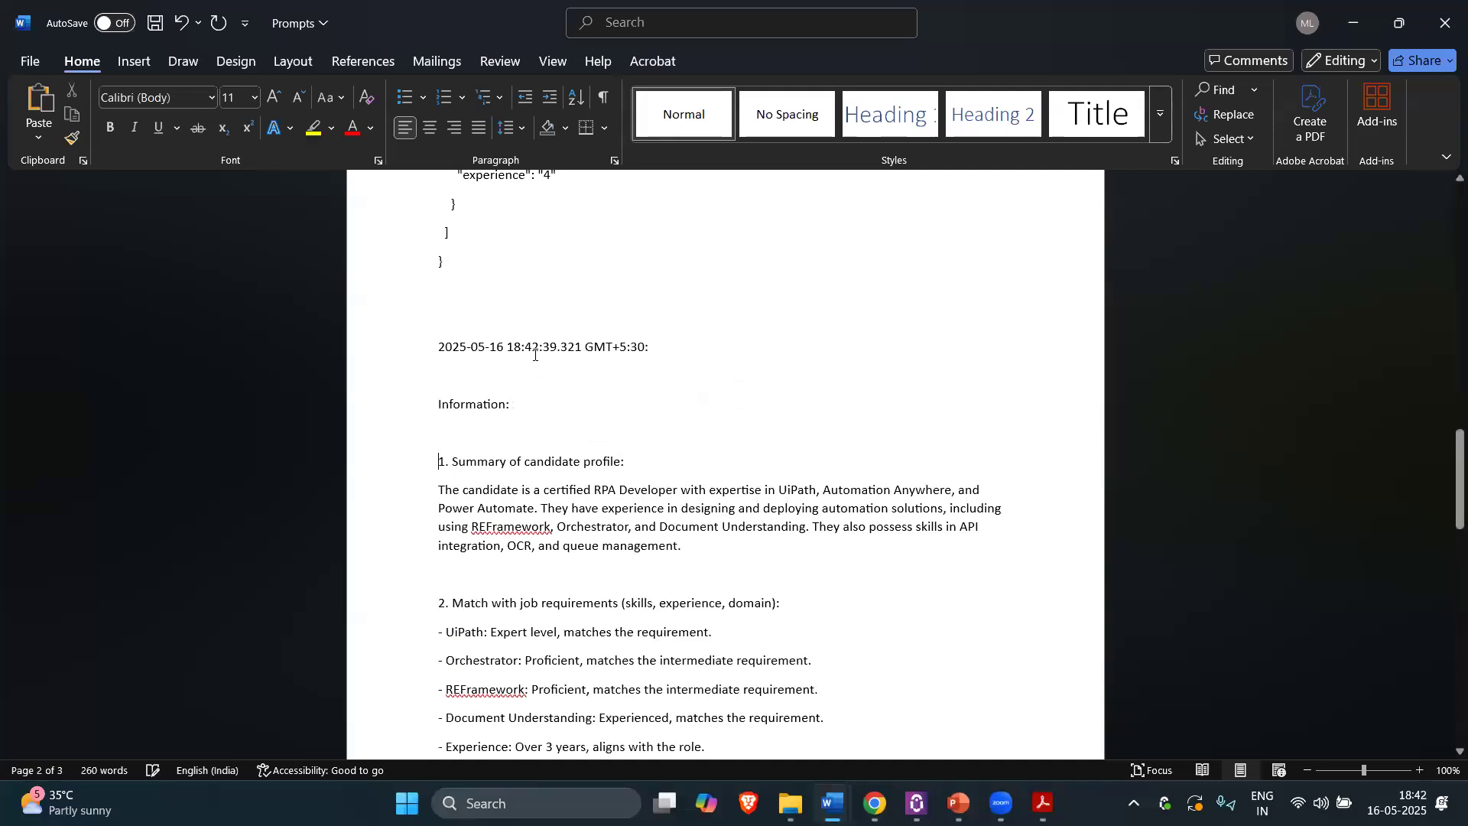
# Step: Highlight the profile summary, skill match lines, 'Suitable' verdict and reasoning, then return to the workflow
pyautogui.moveTo(551, 502); pyautogui.dragTo(692, 554)
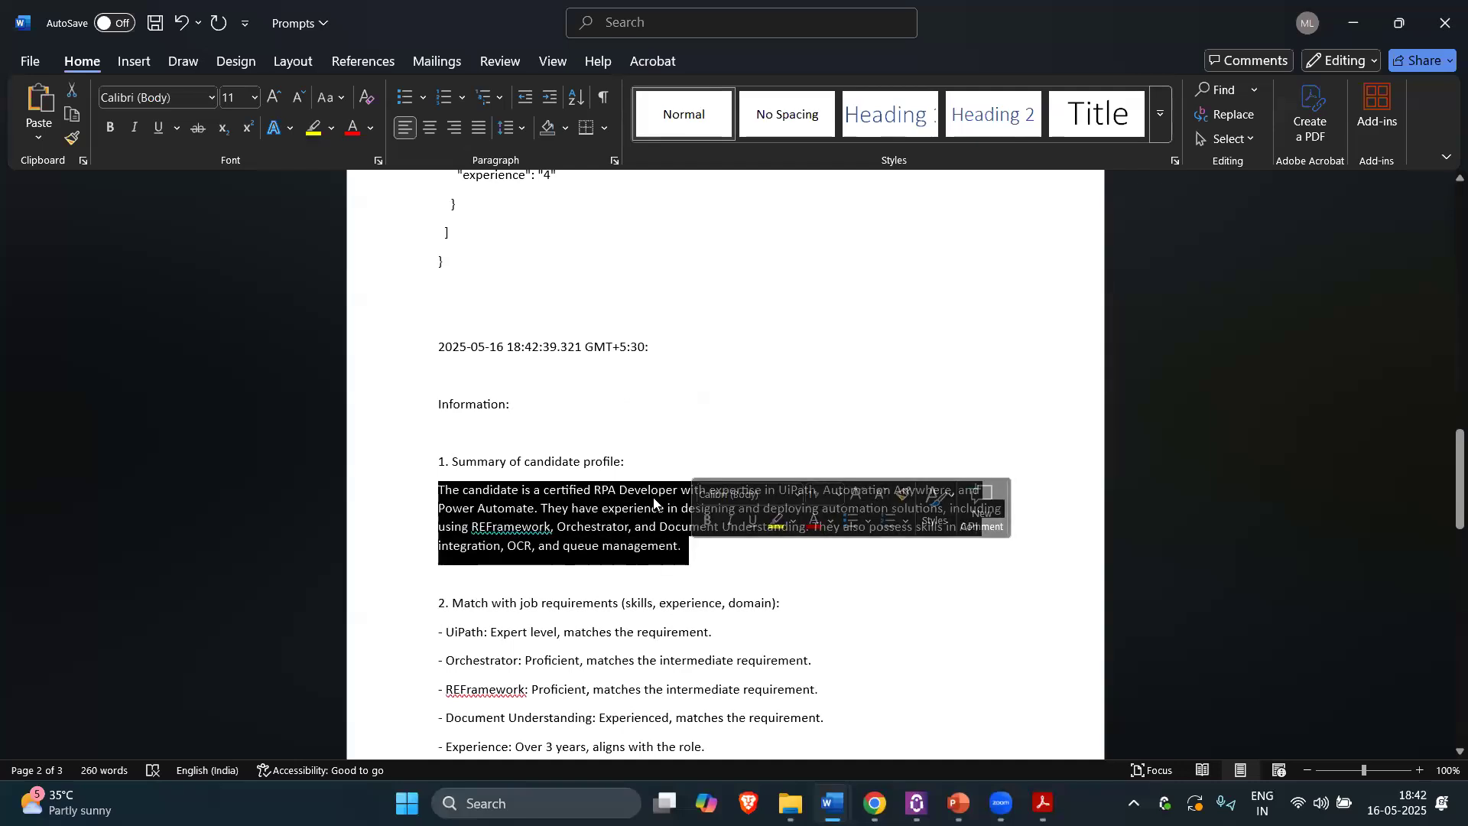
pyautogui.scroll(-2, 626, 520)
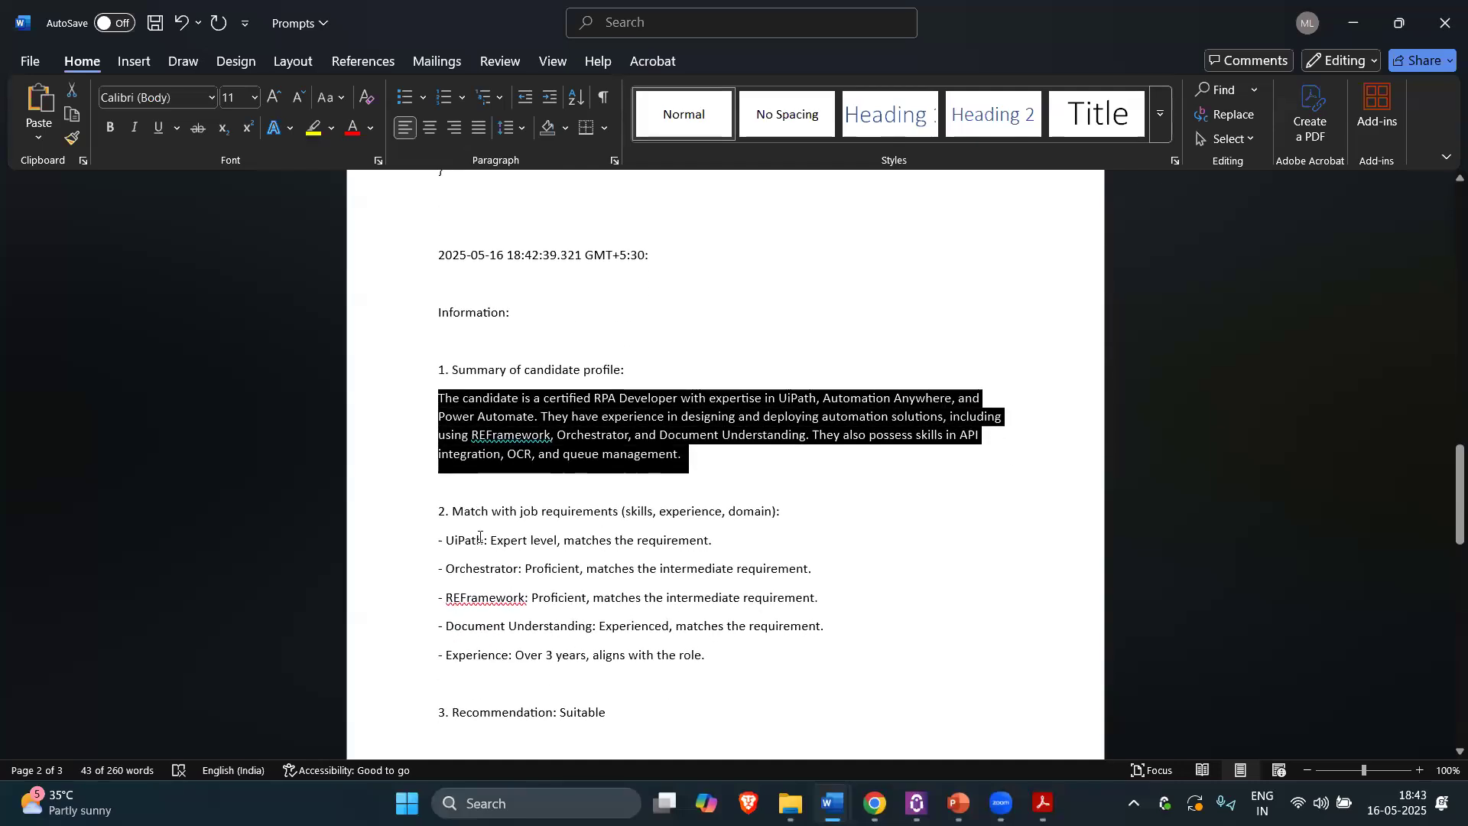
pyautogui.moveTo(443, 539); pyautogui.dragTo(708, 520)
pyautogui.scroll(-1, 535, 570)
pyautogui.scroll(-2, 709, 520)
pyautogui.doubleClick(581, 579)
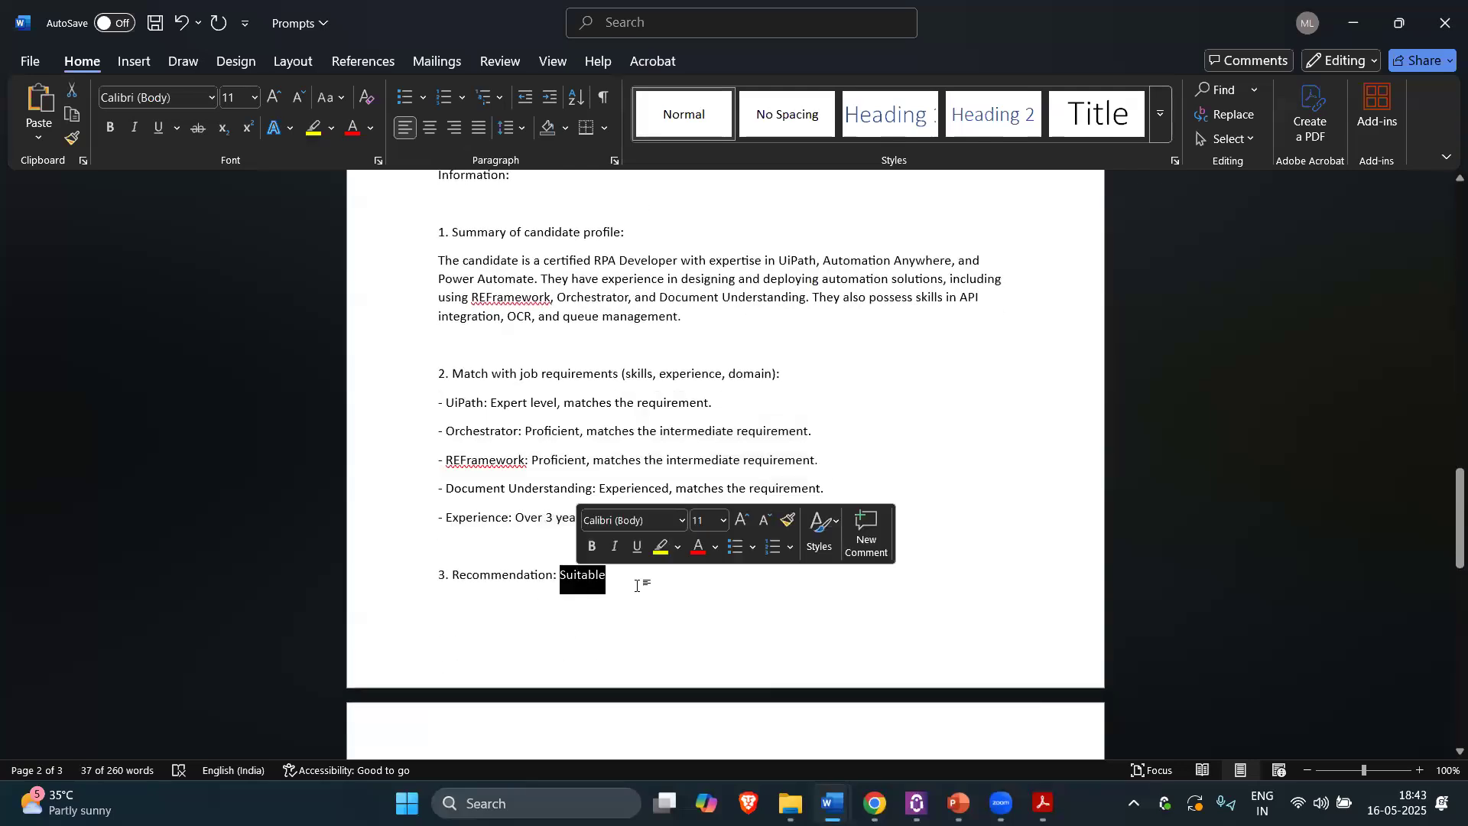
pyautogui.scroll(-4, 640, 589)
pyautogui.scroll(-3, 640, 589)
pyautogui.click(599, 246)
pyautogui.moveTo(516, 508); pyautogui.dragTo(583, 566)
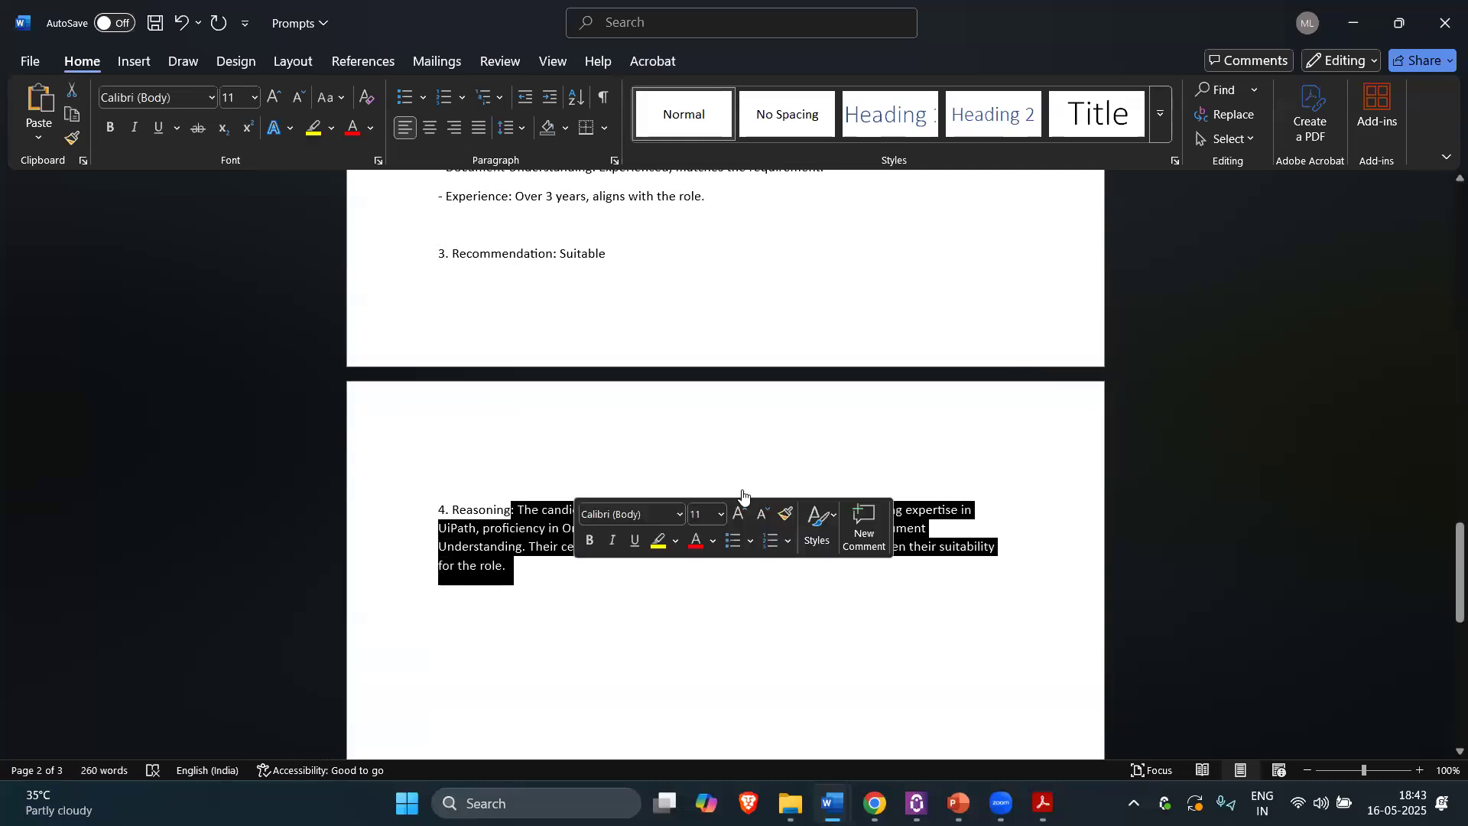
pyautogui.hotkey('alt', 'Tab')
pyautogui.scroll(4, 756, 500)
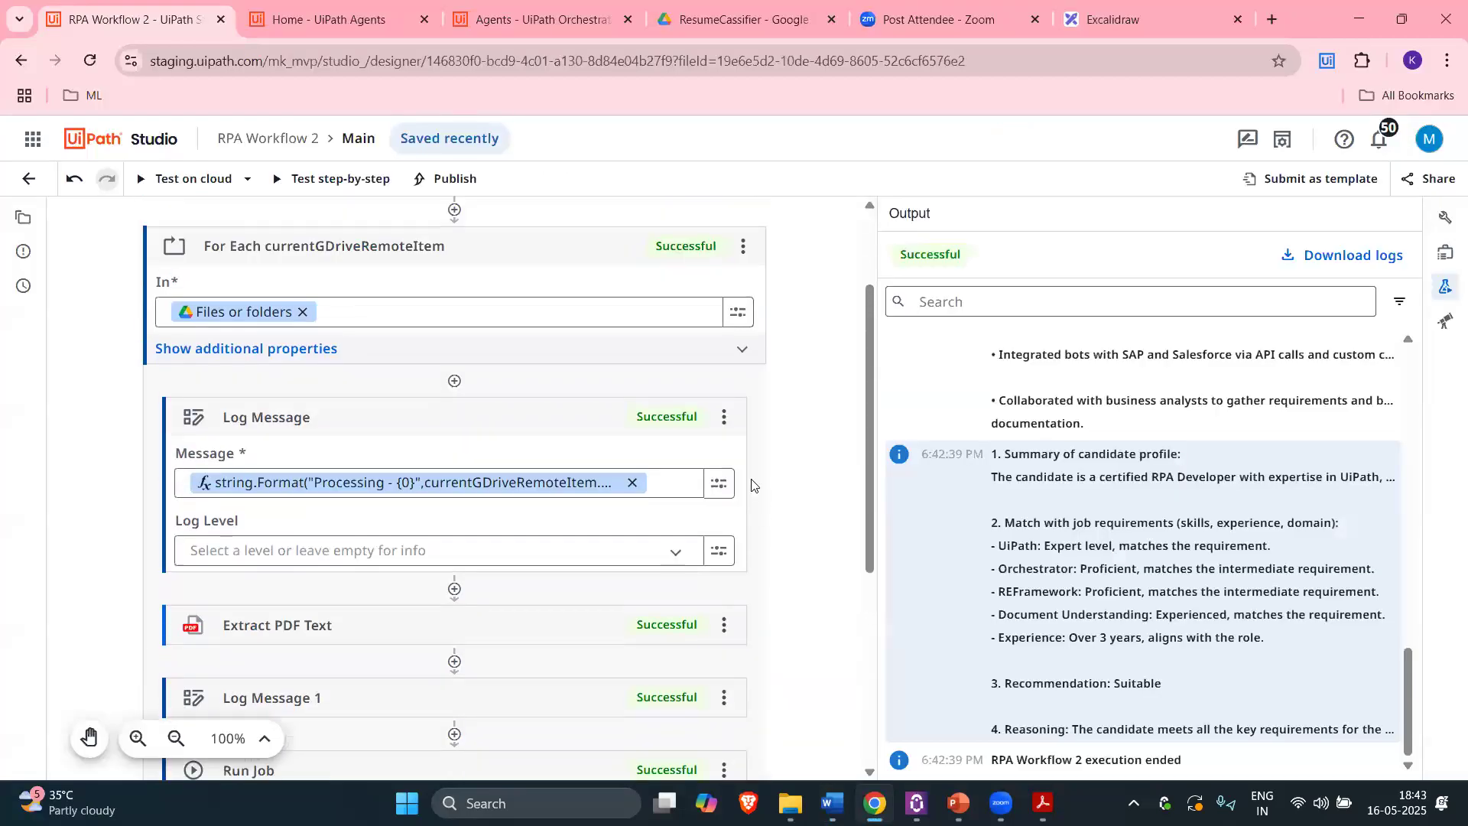
# Step: Reopen the RPA Workflow 2 project from the Studio Web workspace
pyautogui.scroll(-1, 765, 459)
pyautogui.scroll(2, 795, 398)
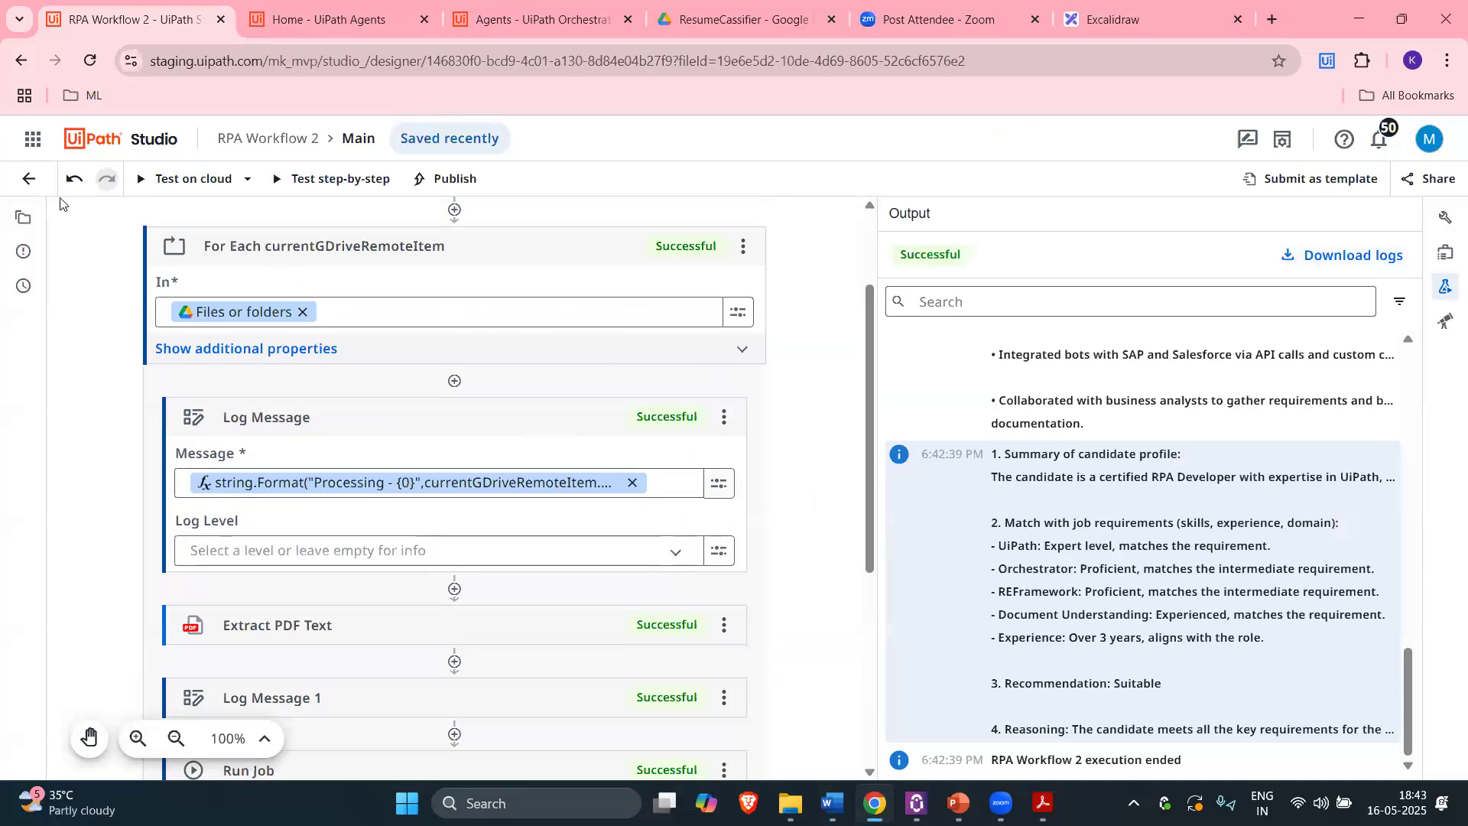
pyautogui.scroll(-5, 393, 342)
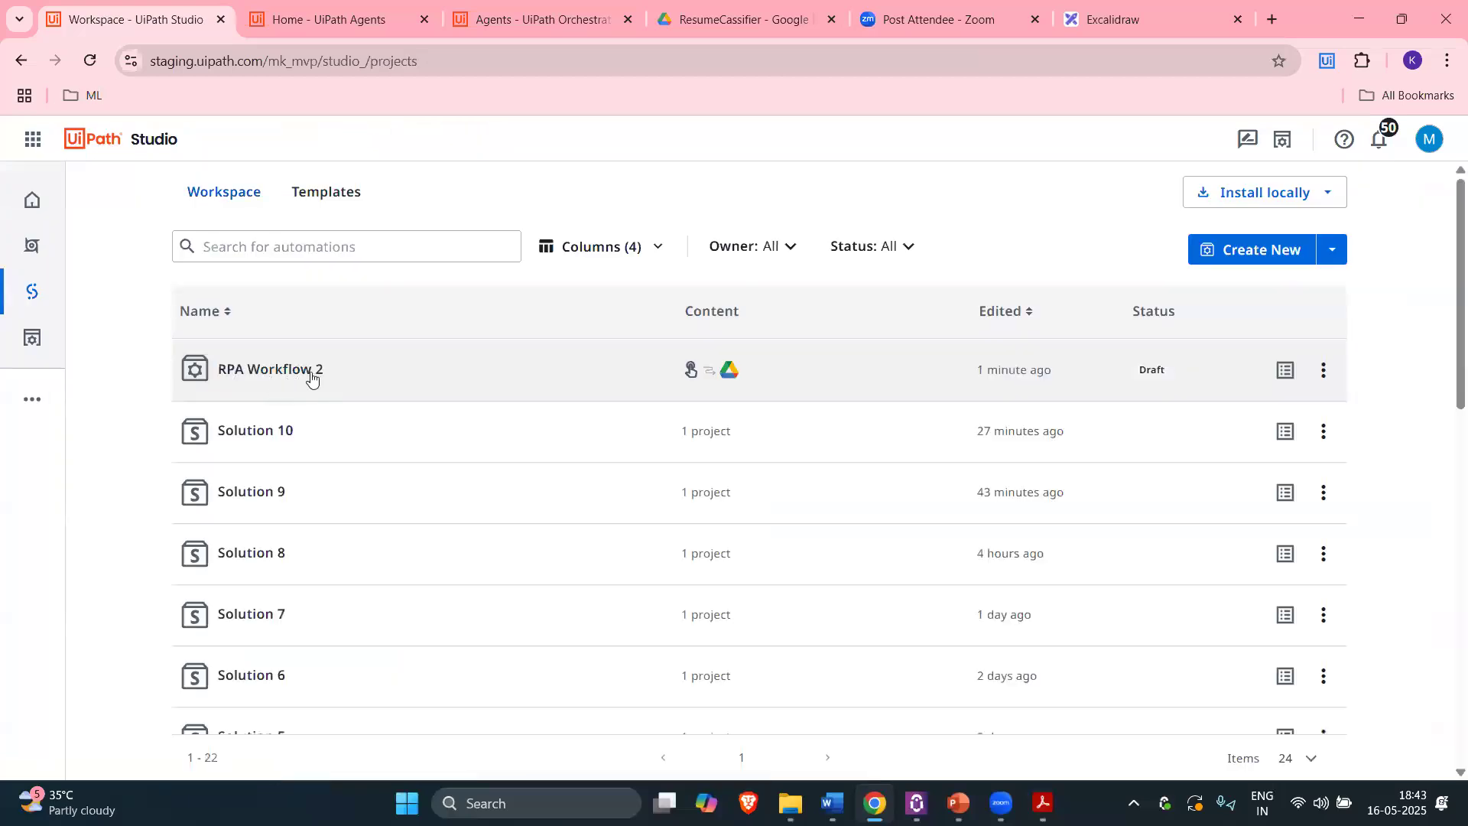
pyautogui.click(310, 378)
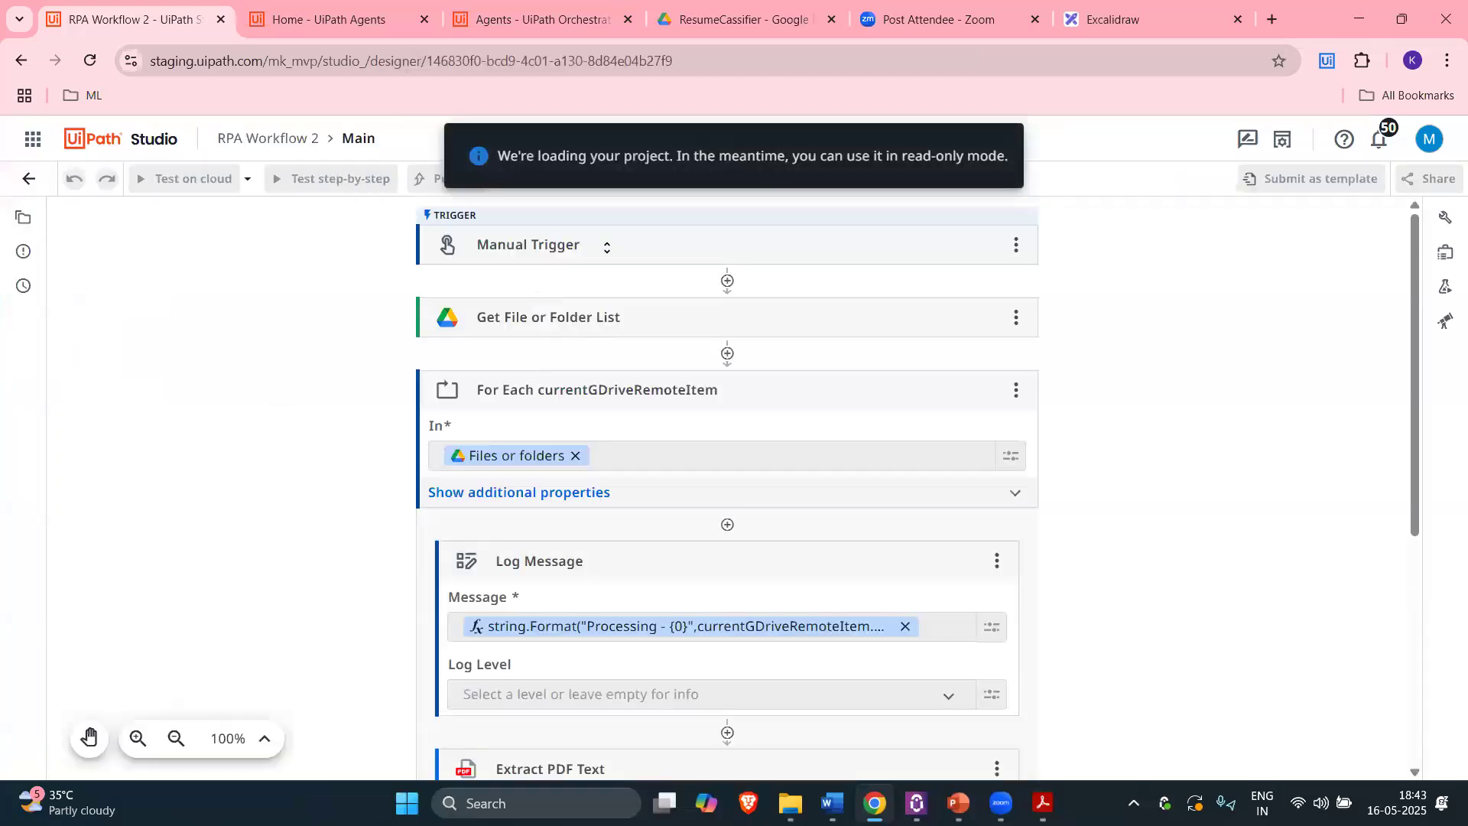
# Step: Check the ResumeCassifier Drive folder, then return to the designer at Log Message 2
pyautogui.click(761, 22)
pyautogui.click(308, 274)
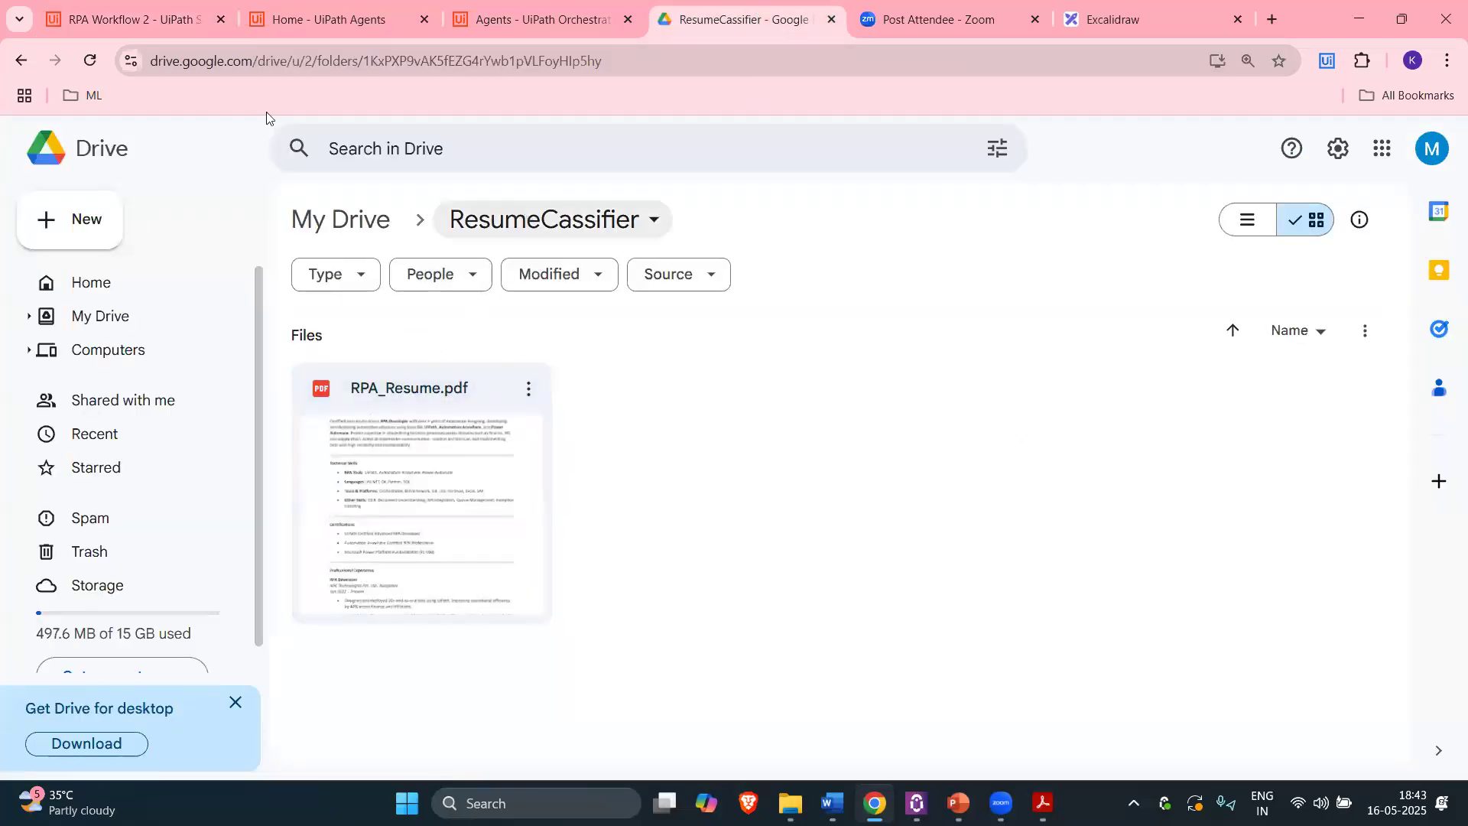
pyautogui.click(84, 4)
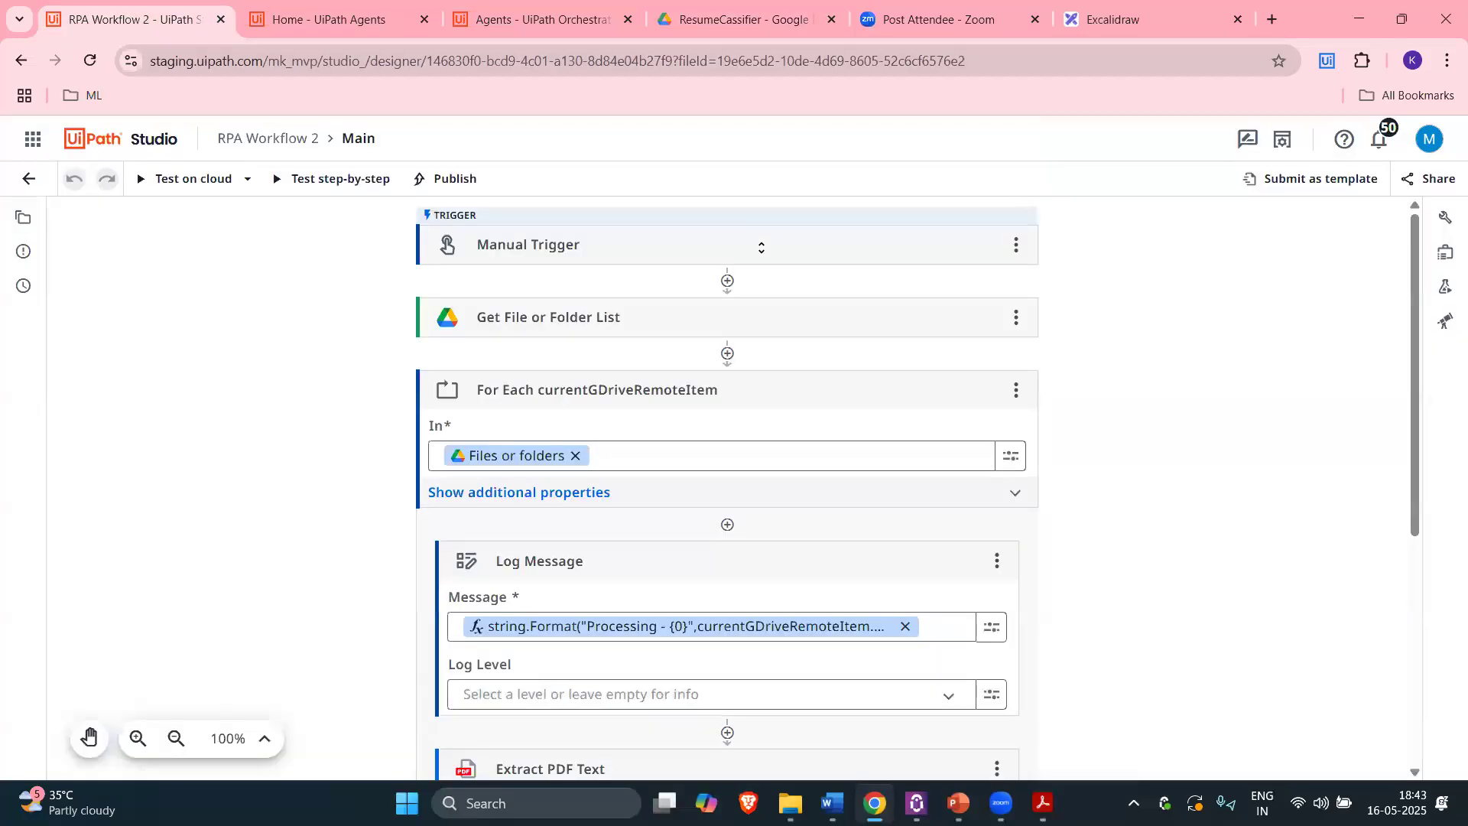
pyautogui.scroll(-7, 1038, 401)
pyautogui.click(746, 19)
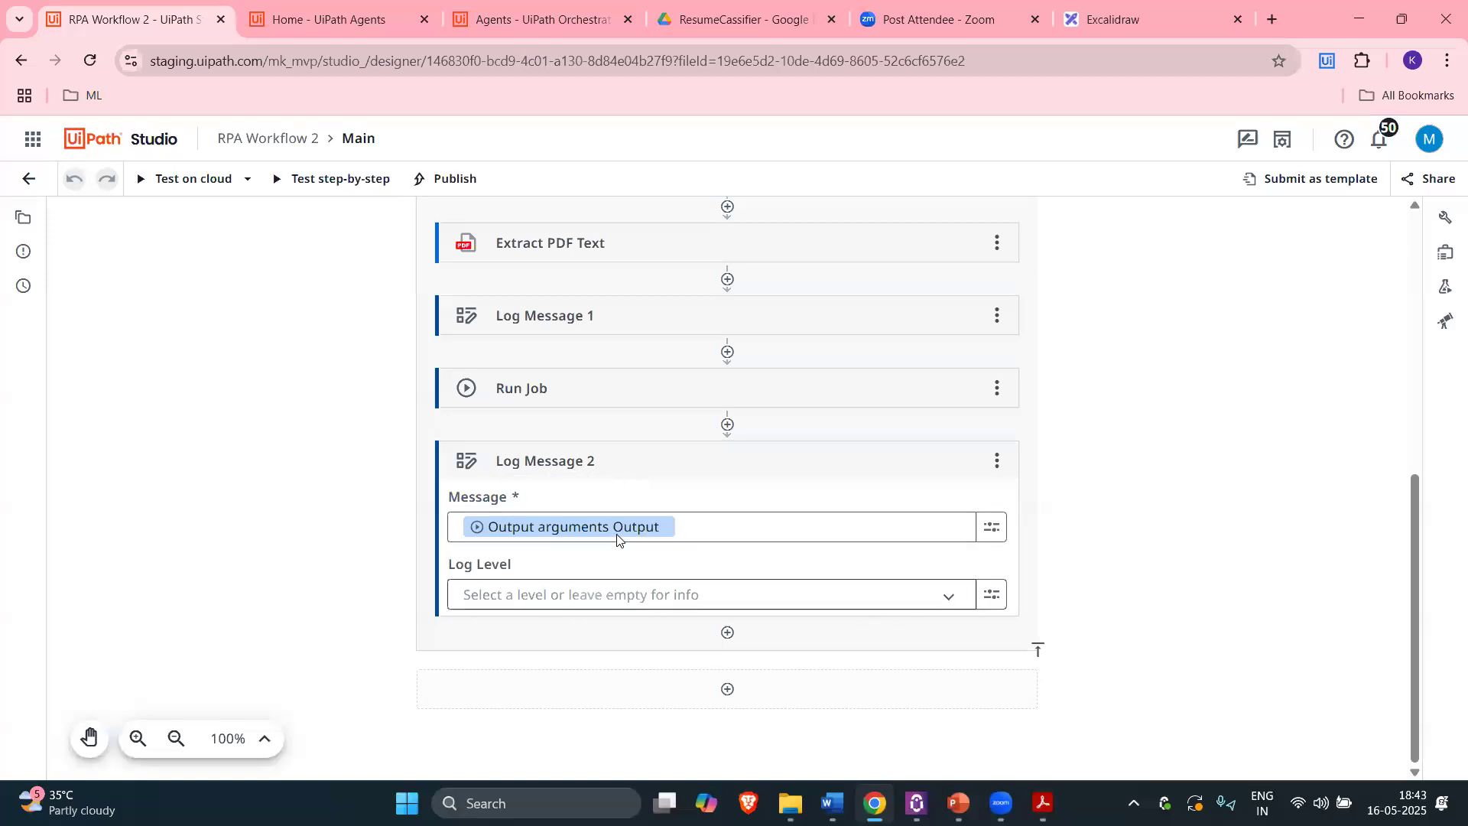
# Step: Search 'send email' below Log Message 2 and add the Google Workspace Send Email activity
pyautogui.click(727, 635)
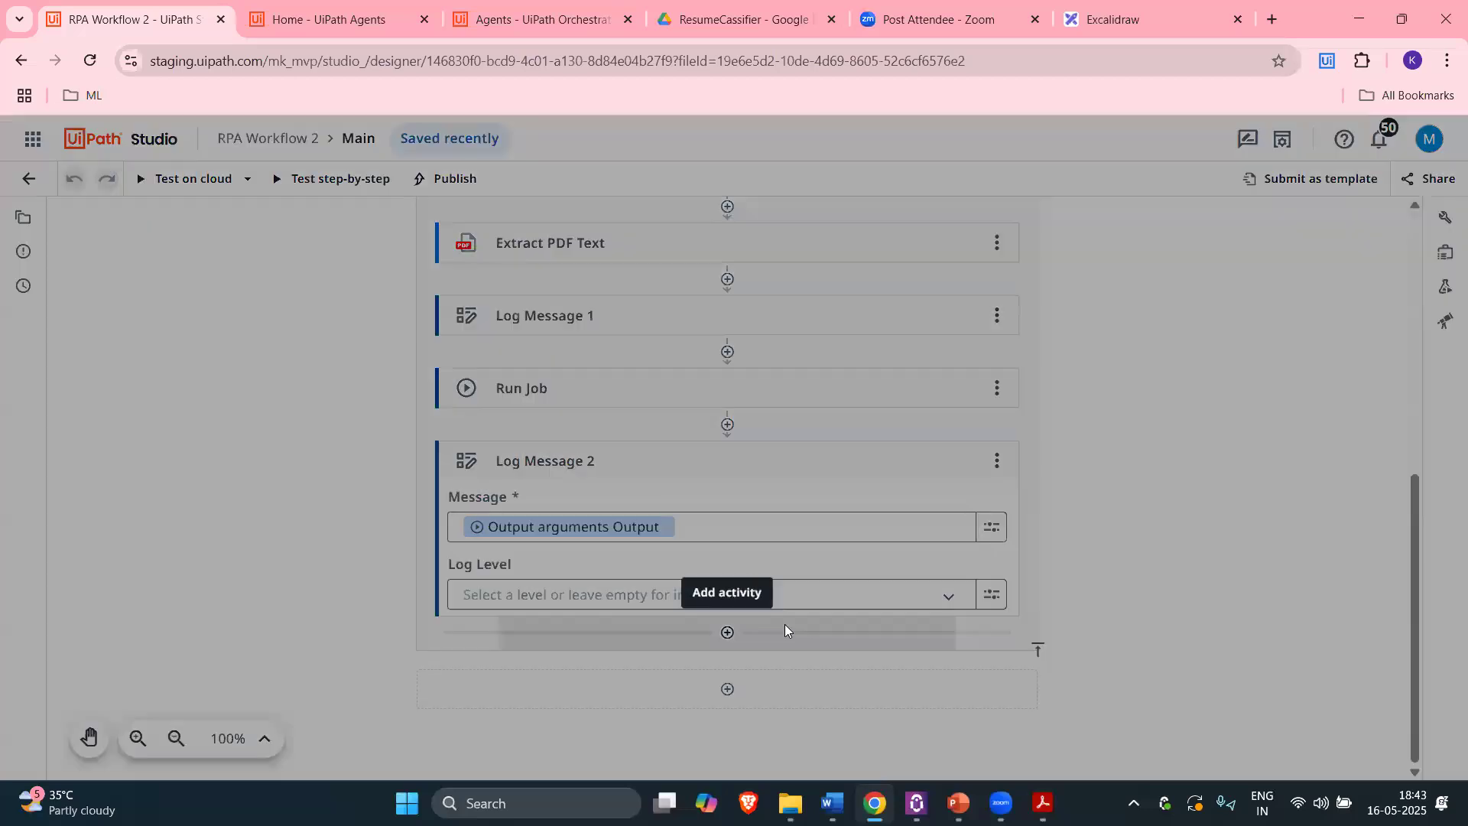
pyautogui.write('send e')
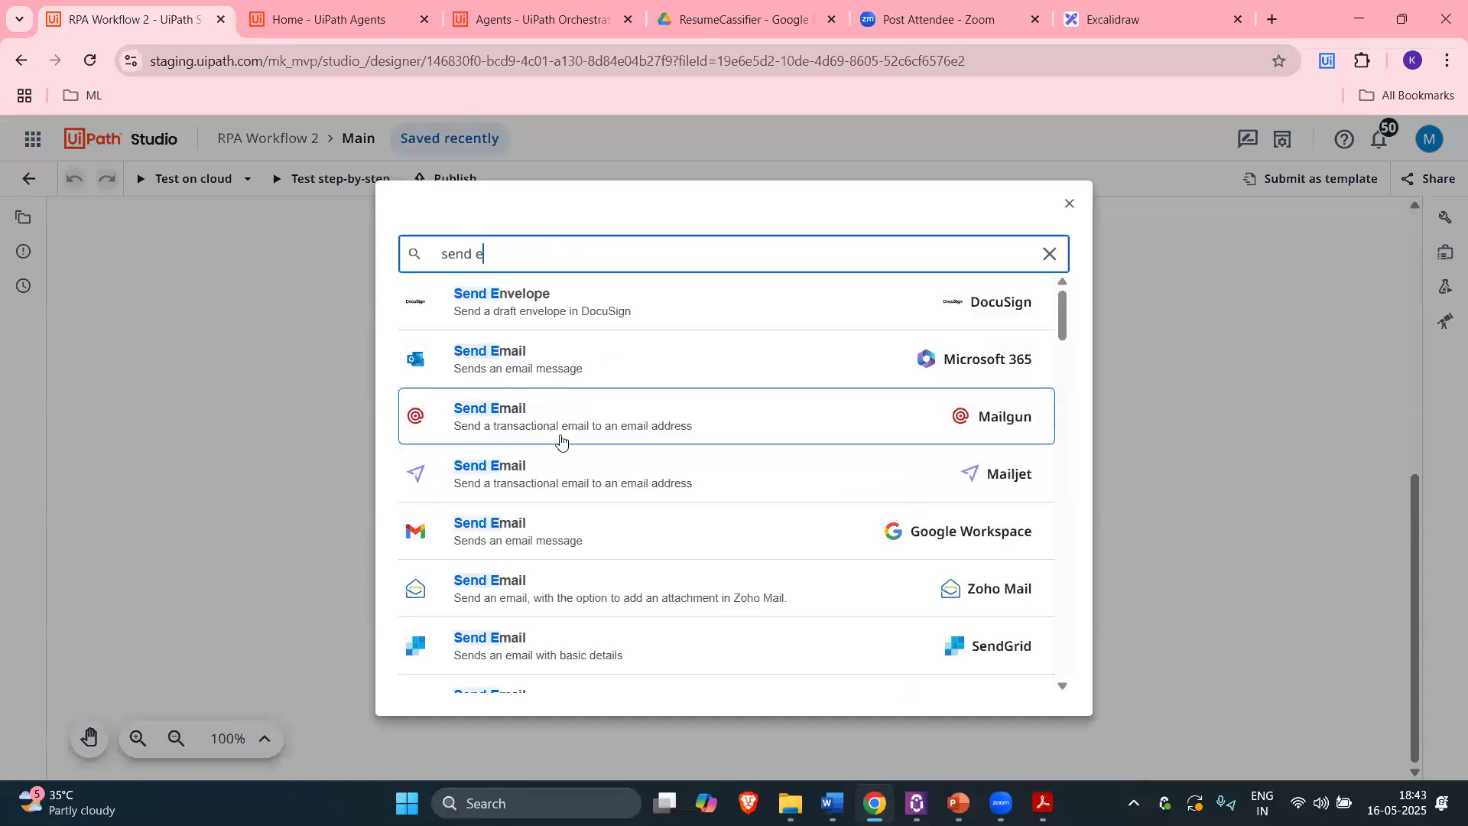
pyautogui.press('BackSpace')
pyautogui.press('BackSpace')
pyautogui.press('BackSpace')
pyautogui.press('BackSpace')
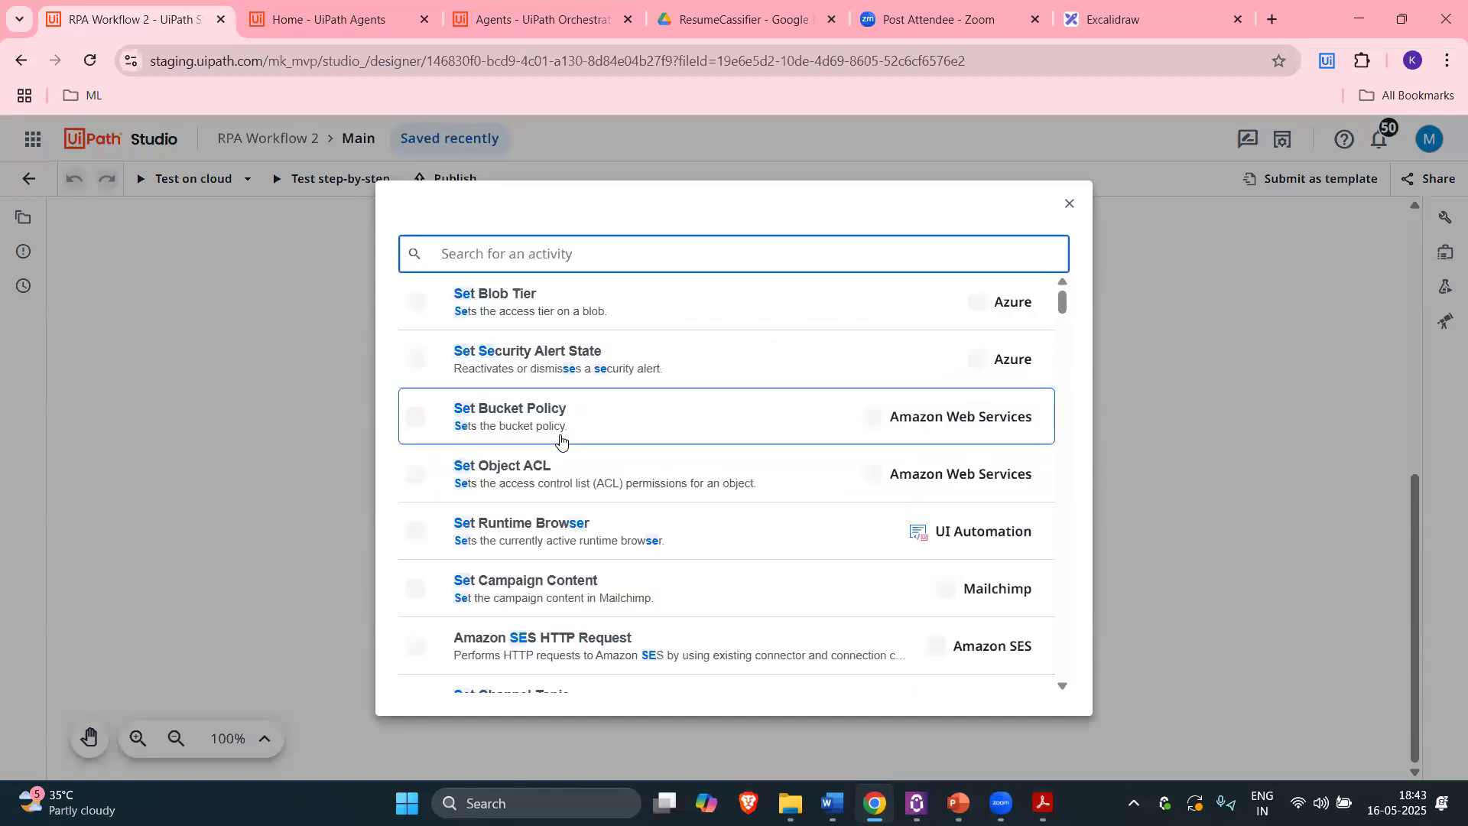
pyautogui.write('send e')
pyautogui.press('BackSpace')
pyautogui.write('gmai')
pyautogui.hotkey('ctrl', 'a')
pyautogui.press('BackSpace')
pyautogui.write('send ema')
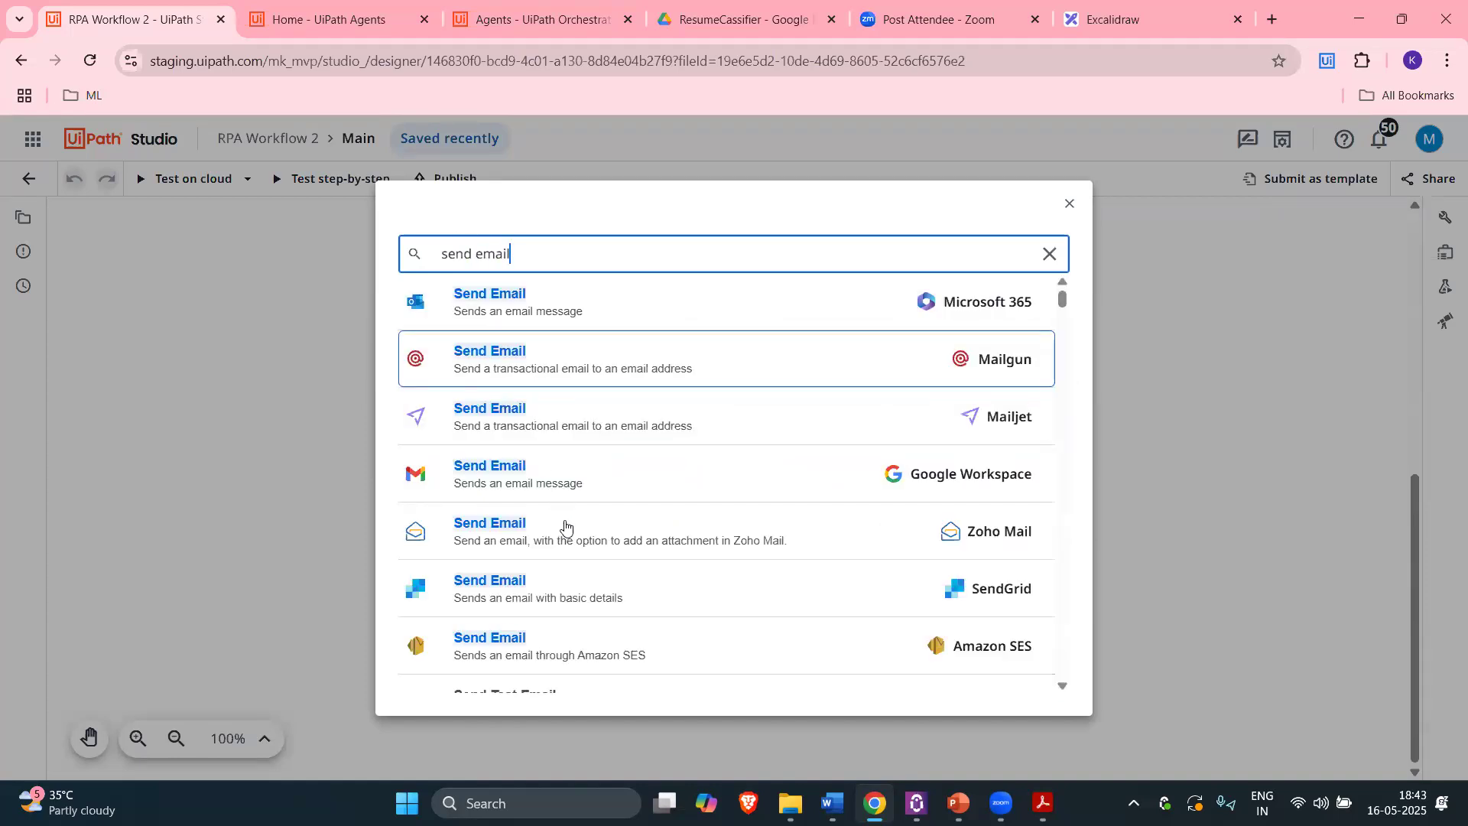
pyautogui.scroll(-1, 562, 395)
pyautogui.click(542, 395)
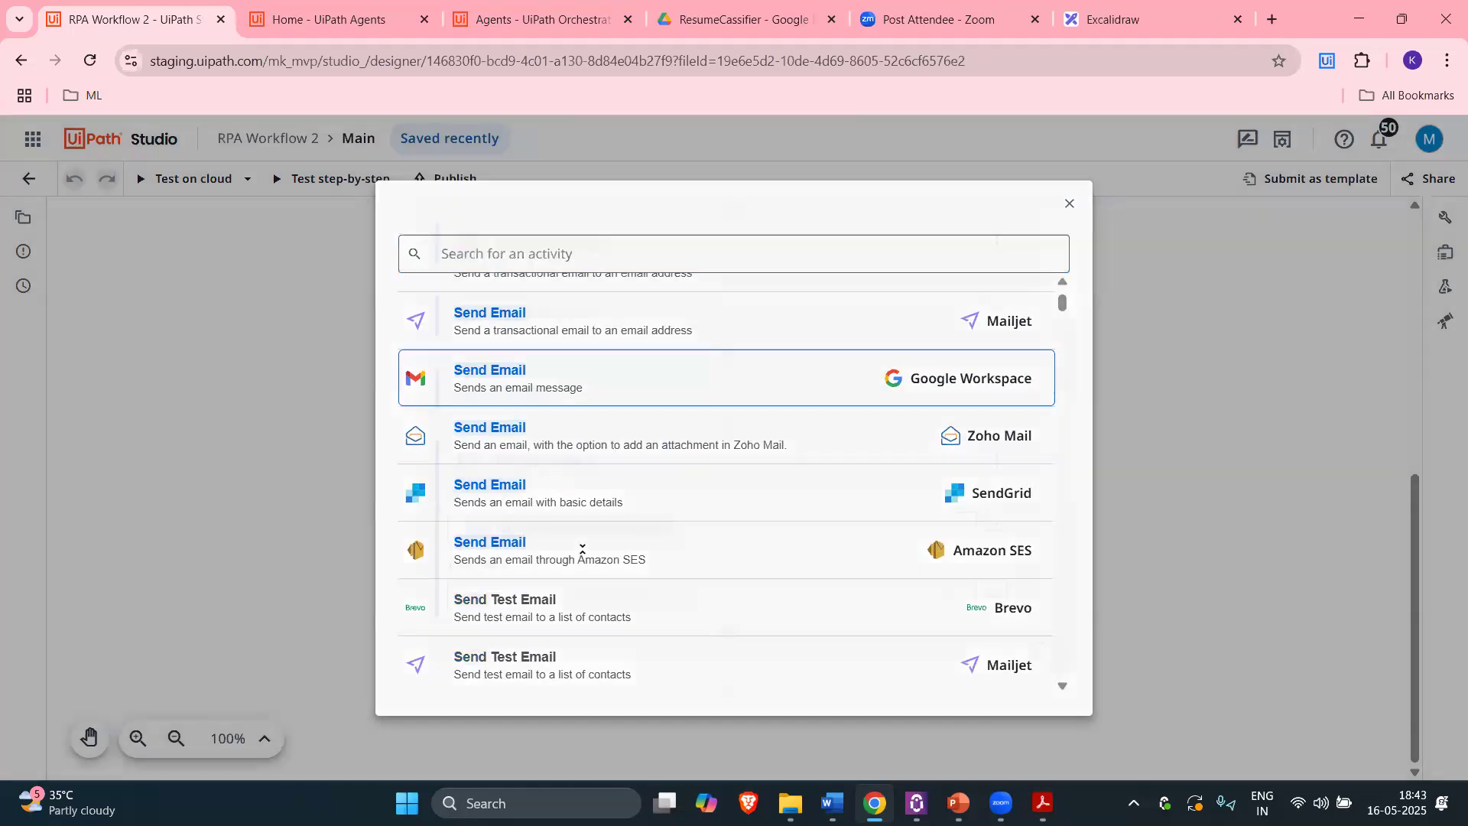
pyautogui.scroll(-3, 842, 624)
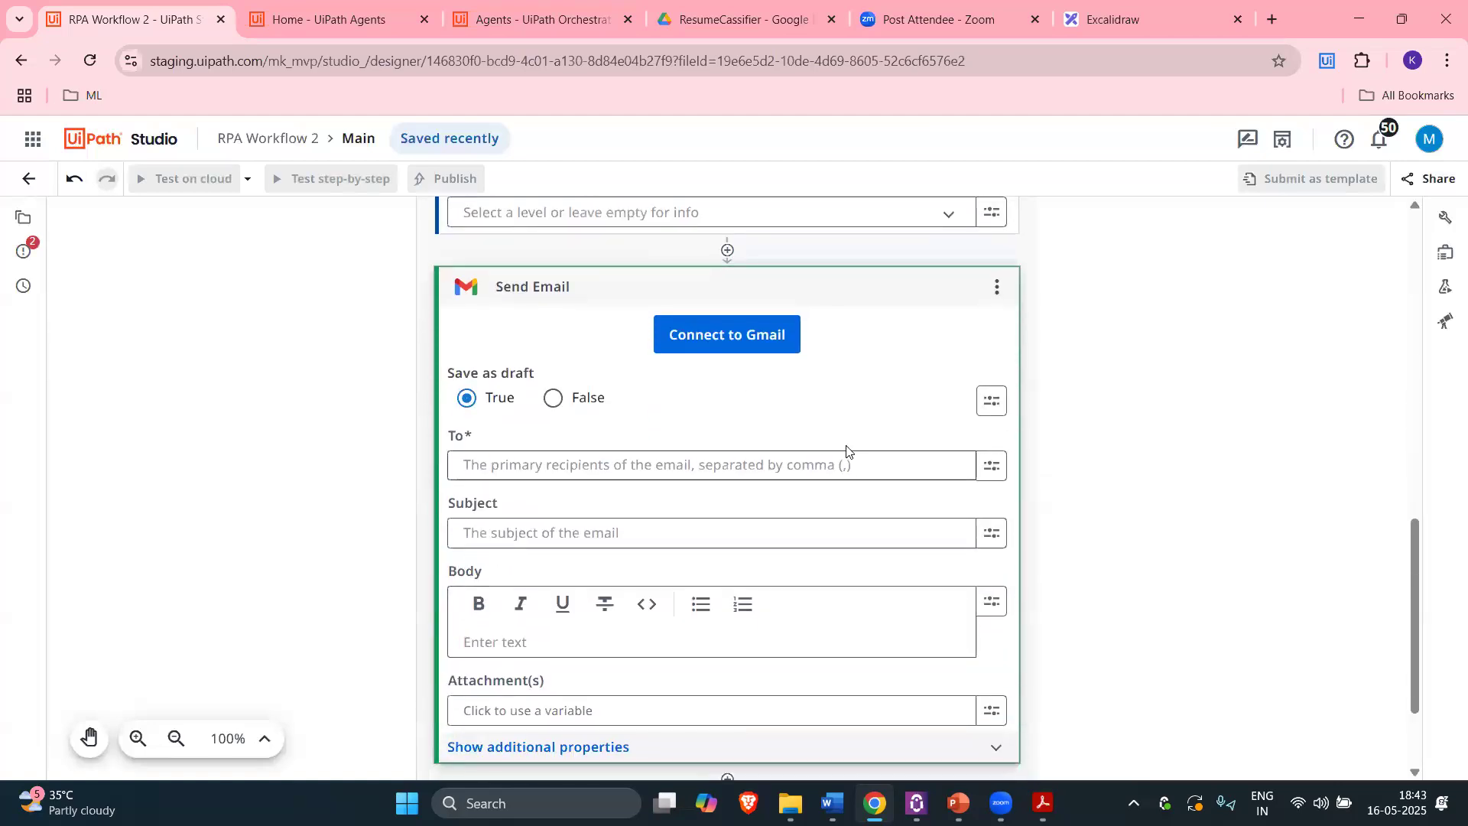
# Step: Connect Send Email to Gmail by choosing the Google account and granting UiPath for Gmail access
pyautogui.click(754, 253)
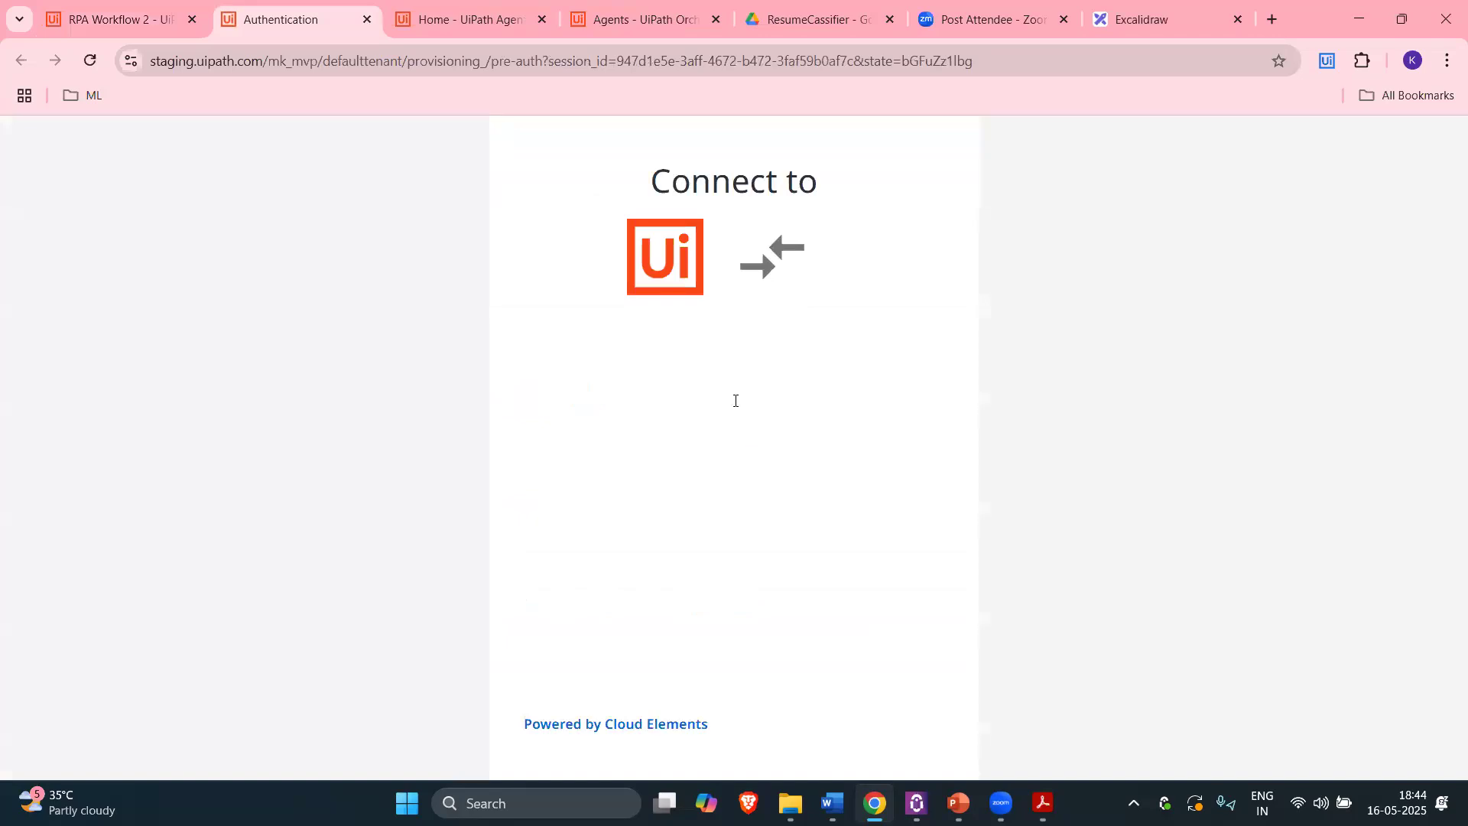
pyautogui.scroll(-5, 819, 574)
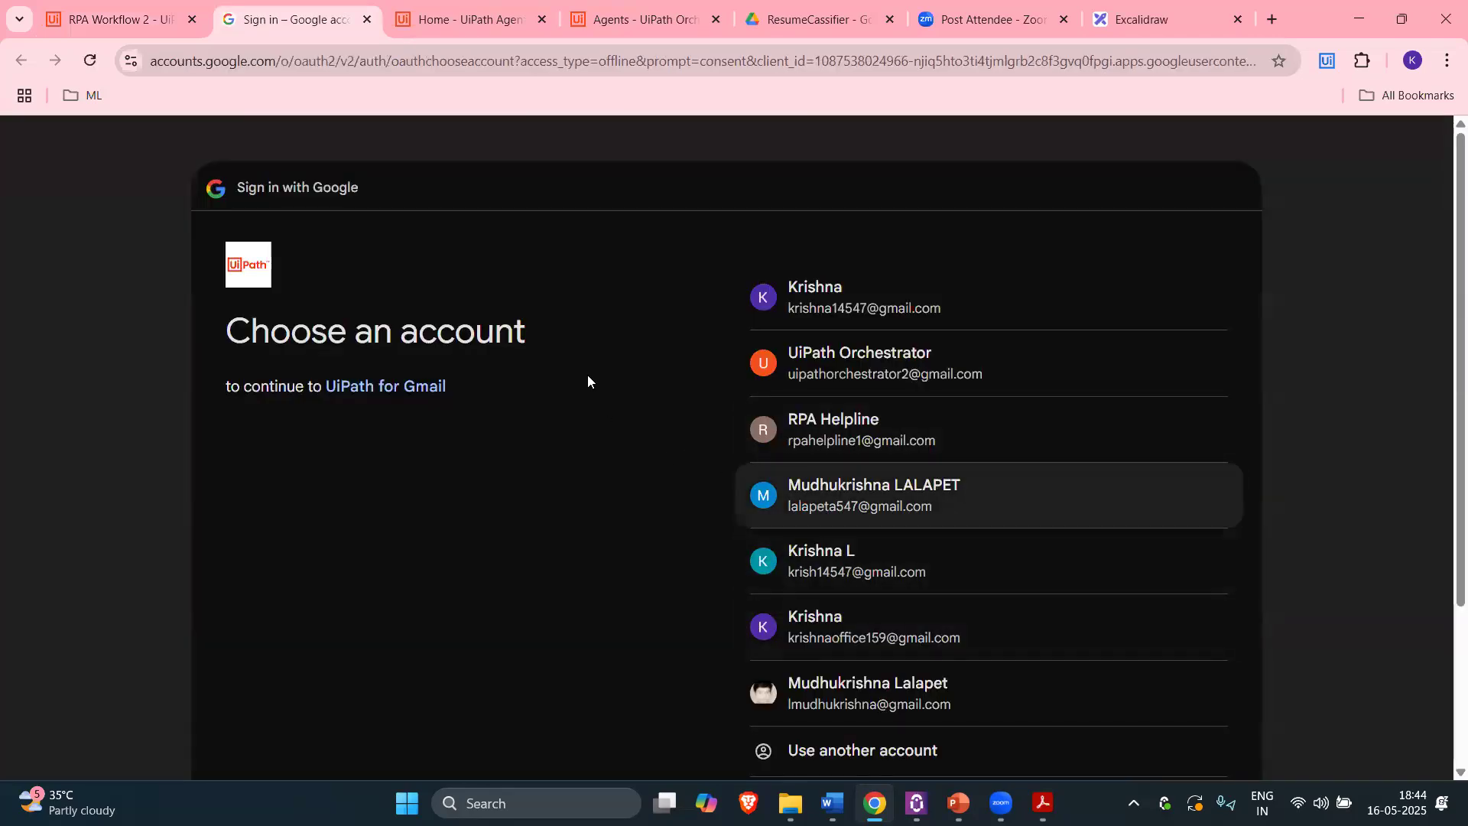
pyautogui.press('Return')
pyautogui.click(1133, 551)
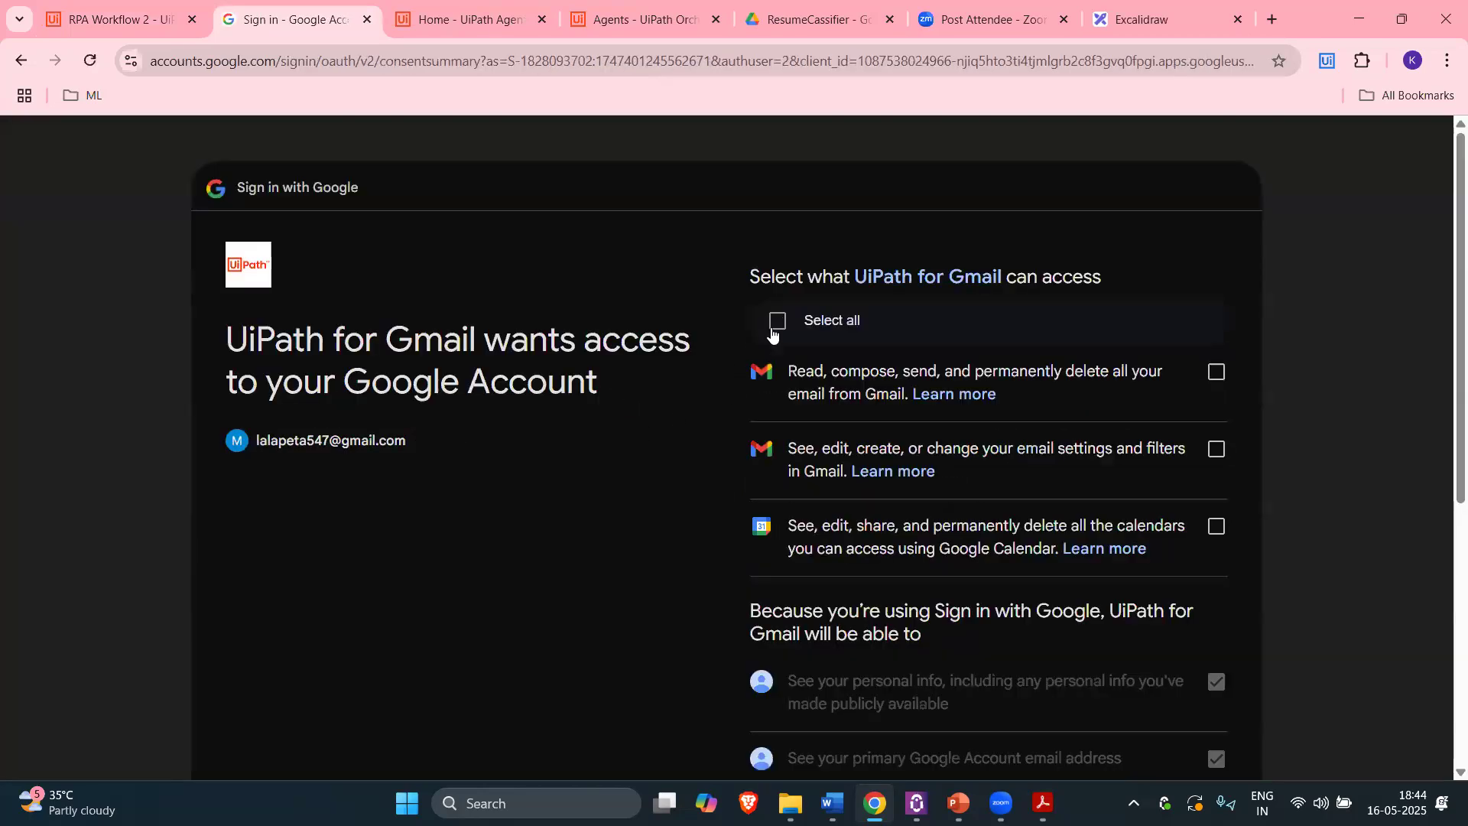
pyautogui.scroll(-6, 985, 561)
pyautogui.scroll(5, 626, 426)
pyautogui.scroll(-6, 611, 420)
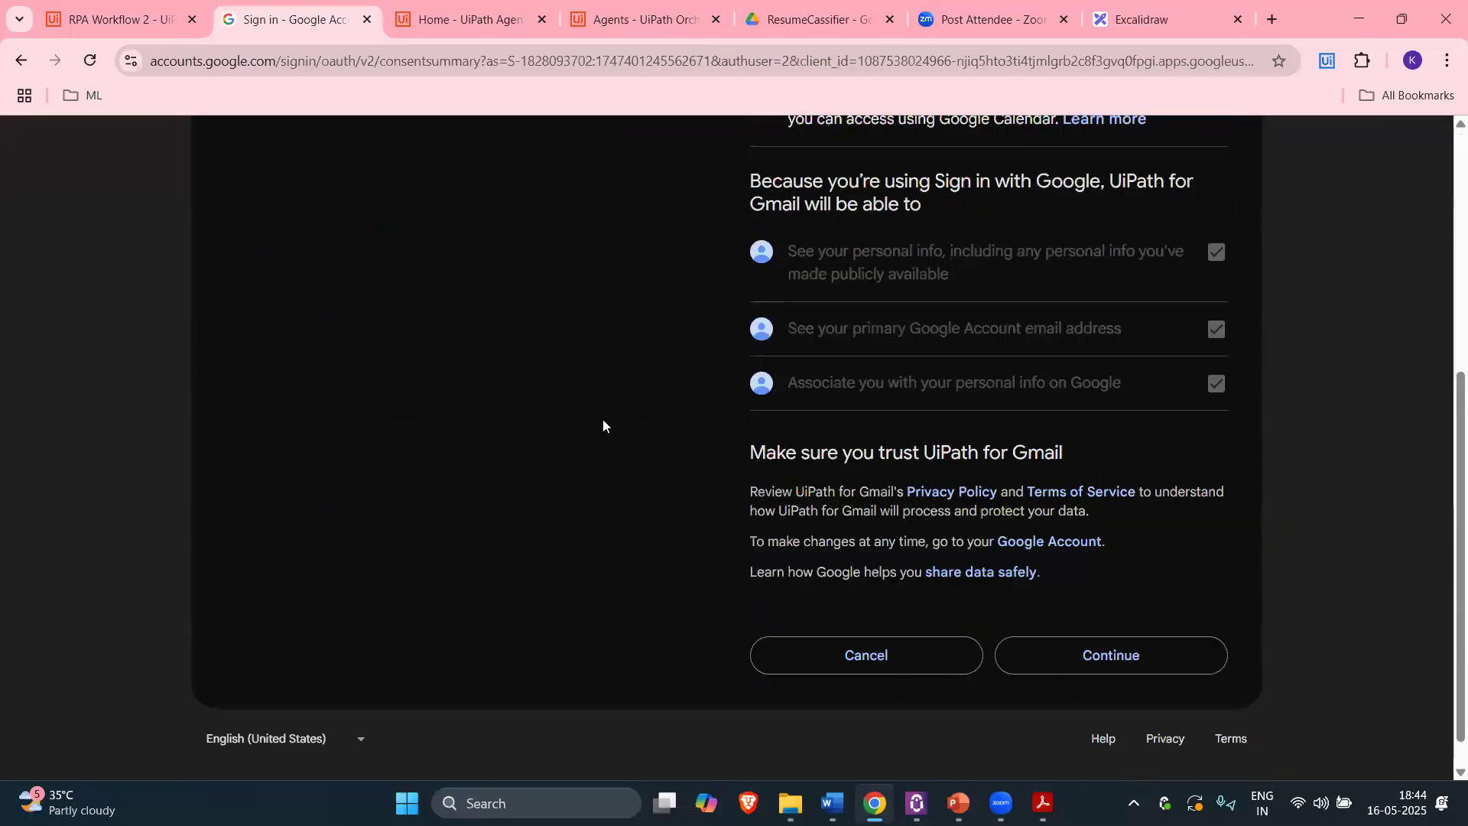
pyautogui.press('Return')
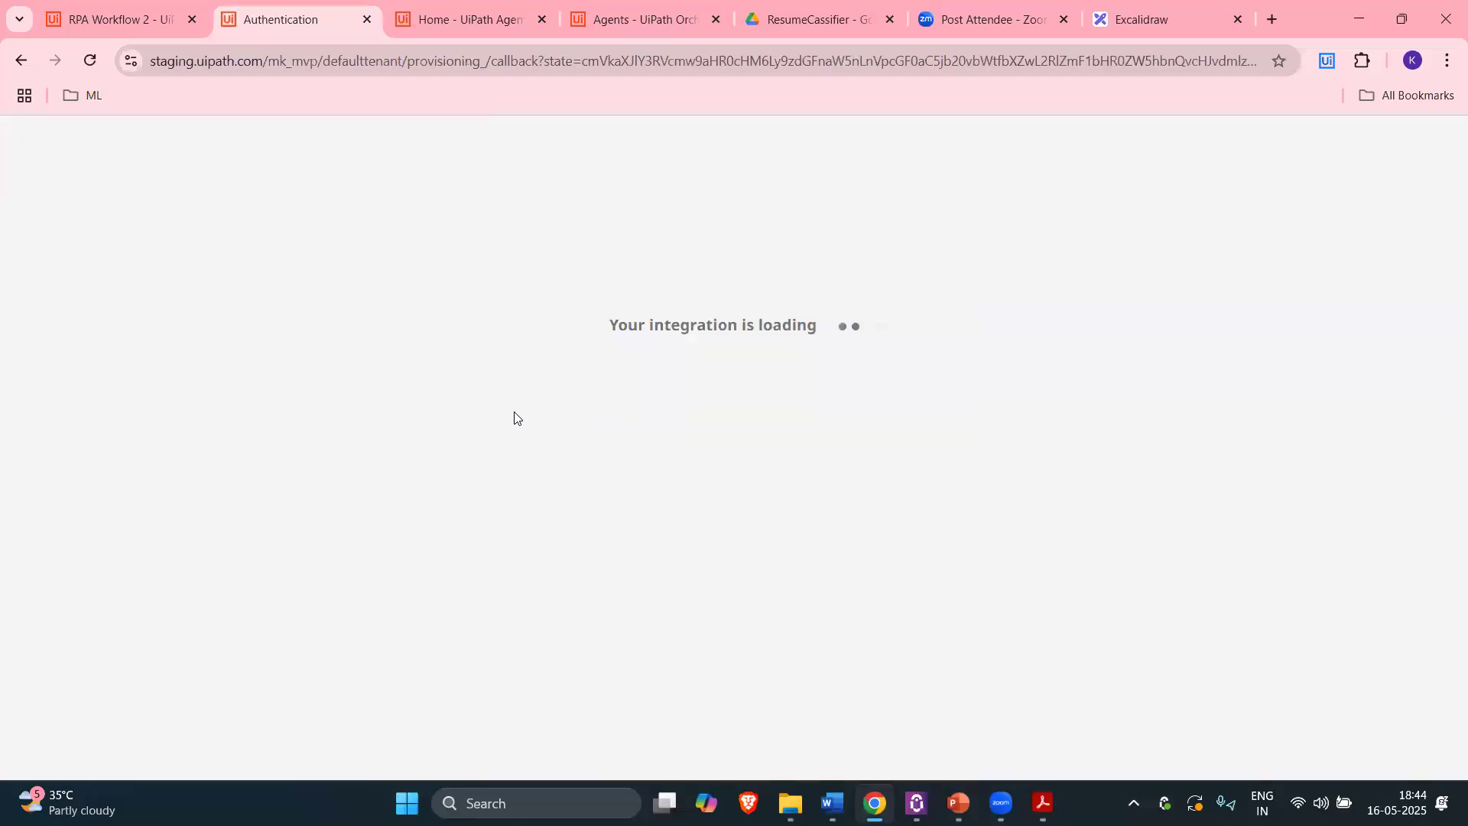
pyautogui.scroll(1, 608, 427)
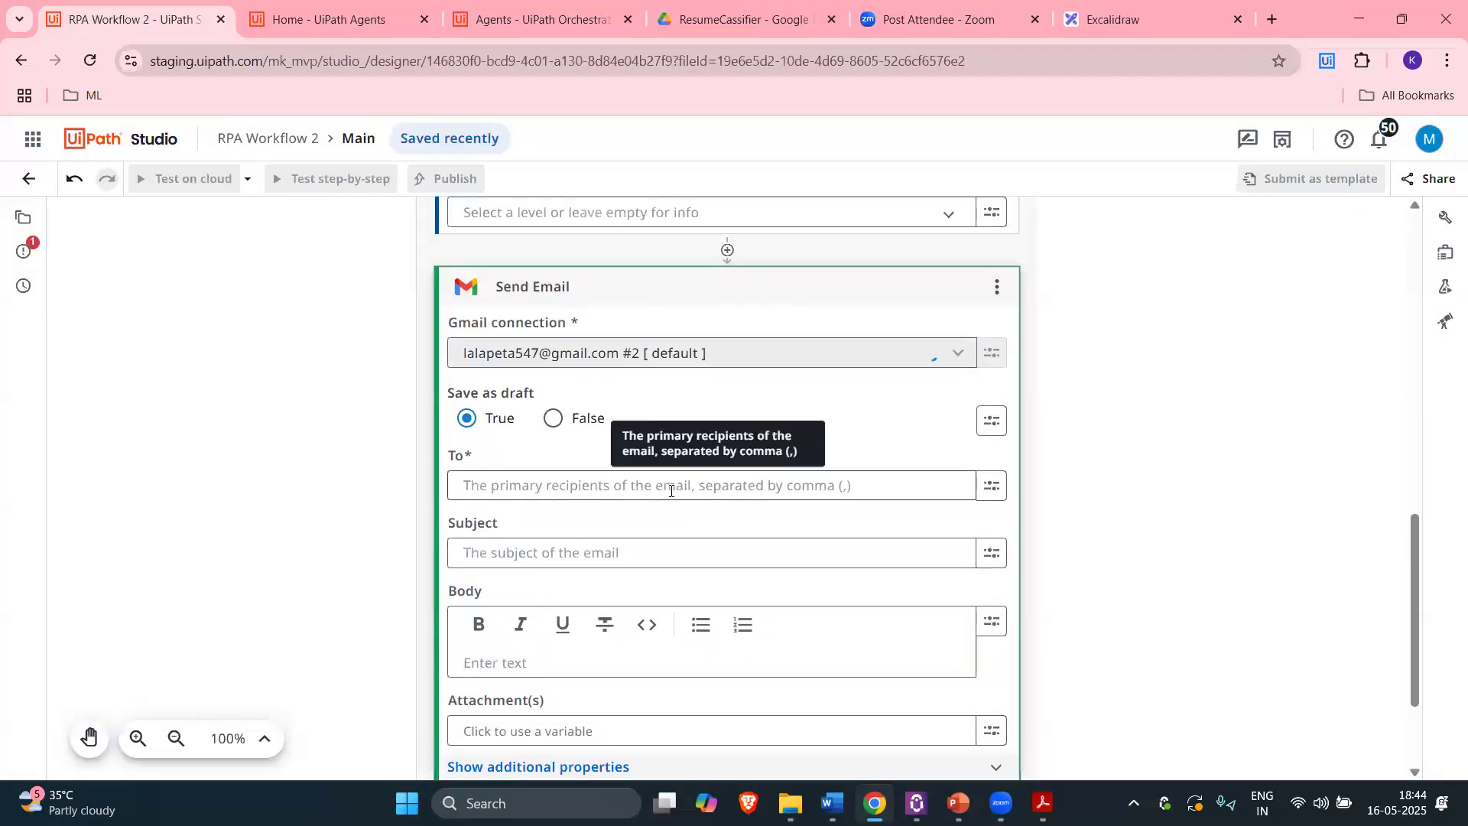
# Step: Review the Send Email fields, then bring up the To field's Use value options menu
pyautogui.click(680, 494)
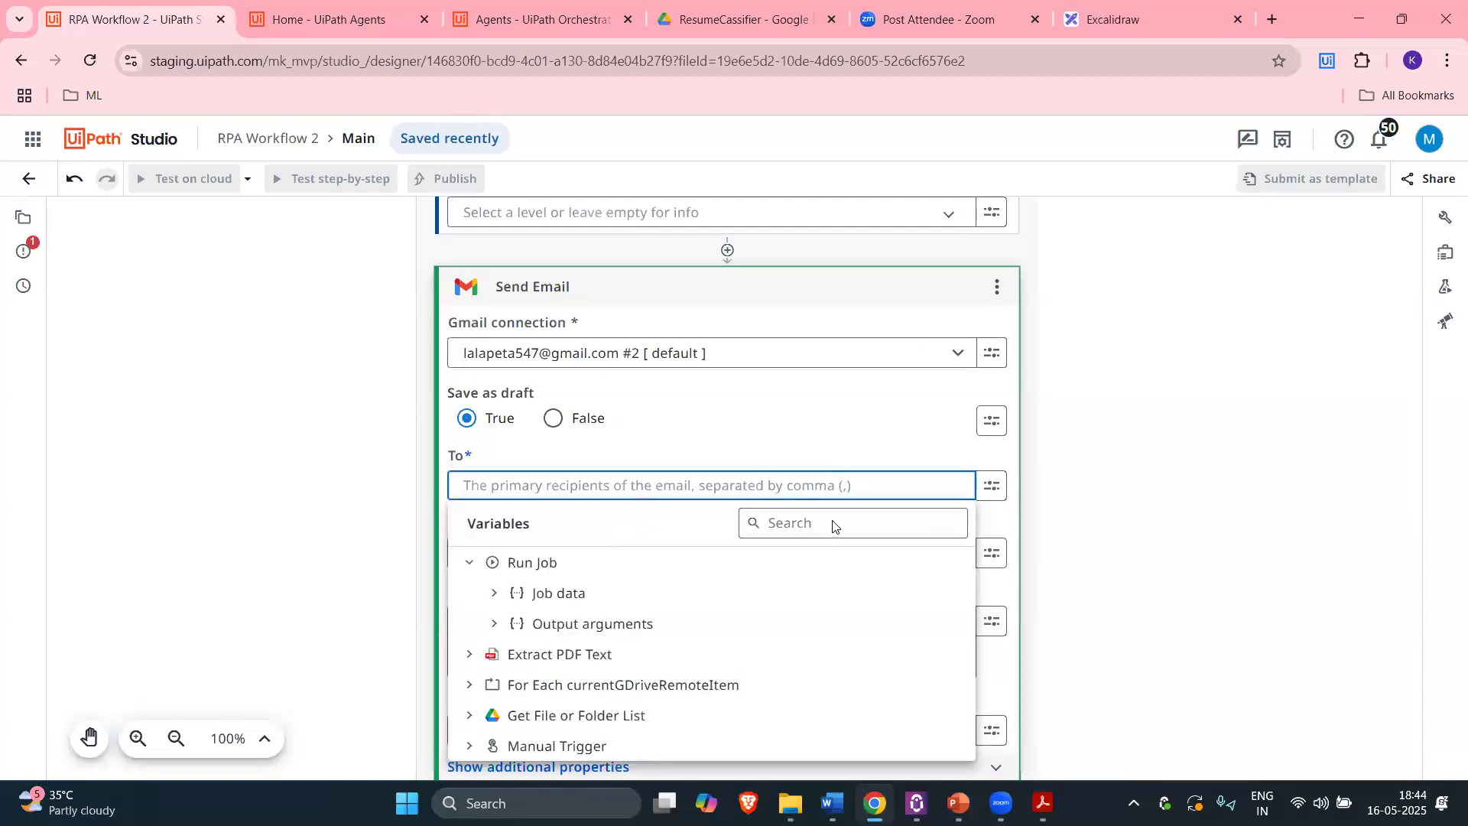
pyautogui.click(1090, 505)
pyautogui.scroll(-1, 718, 545)
pyautogui.click(562, 459)
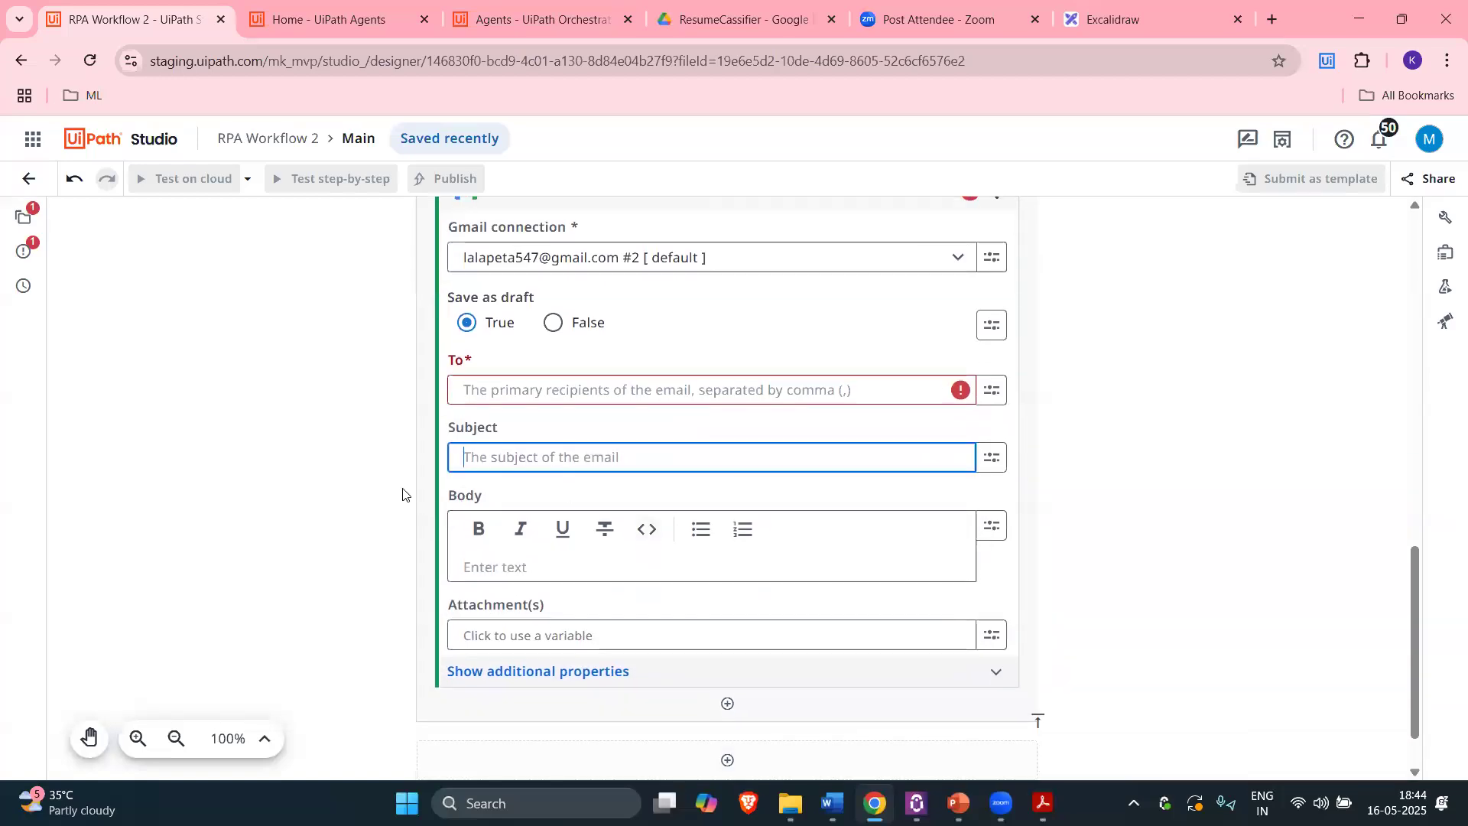
pyautogui.scroll(6, 668, 436)
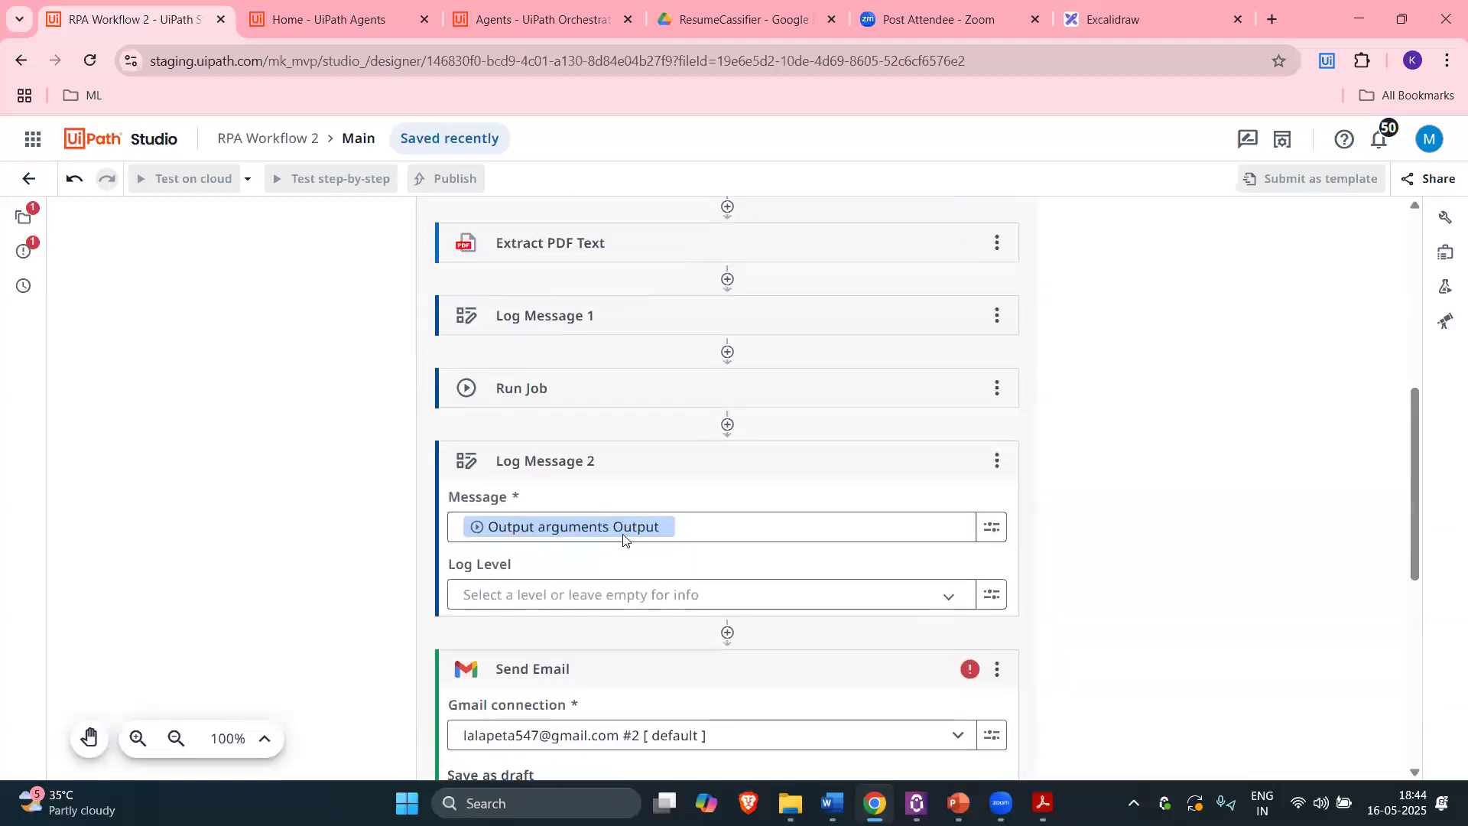
pyautogui.scroll(-6, 621, 545)
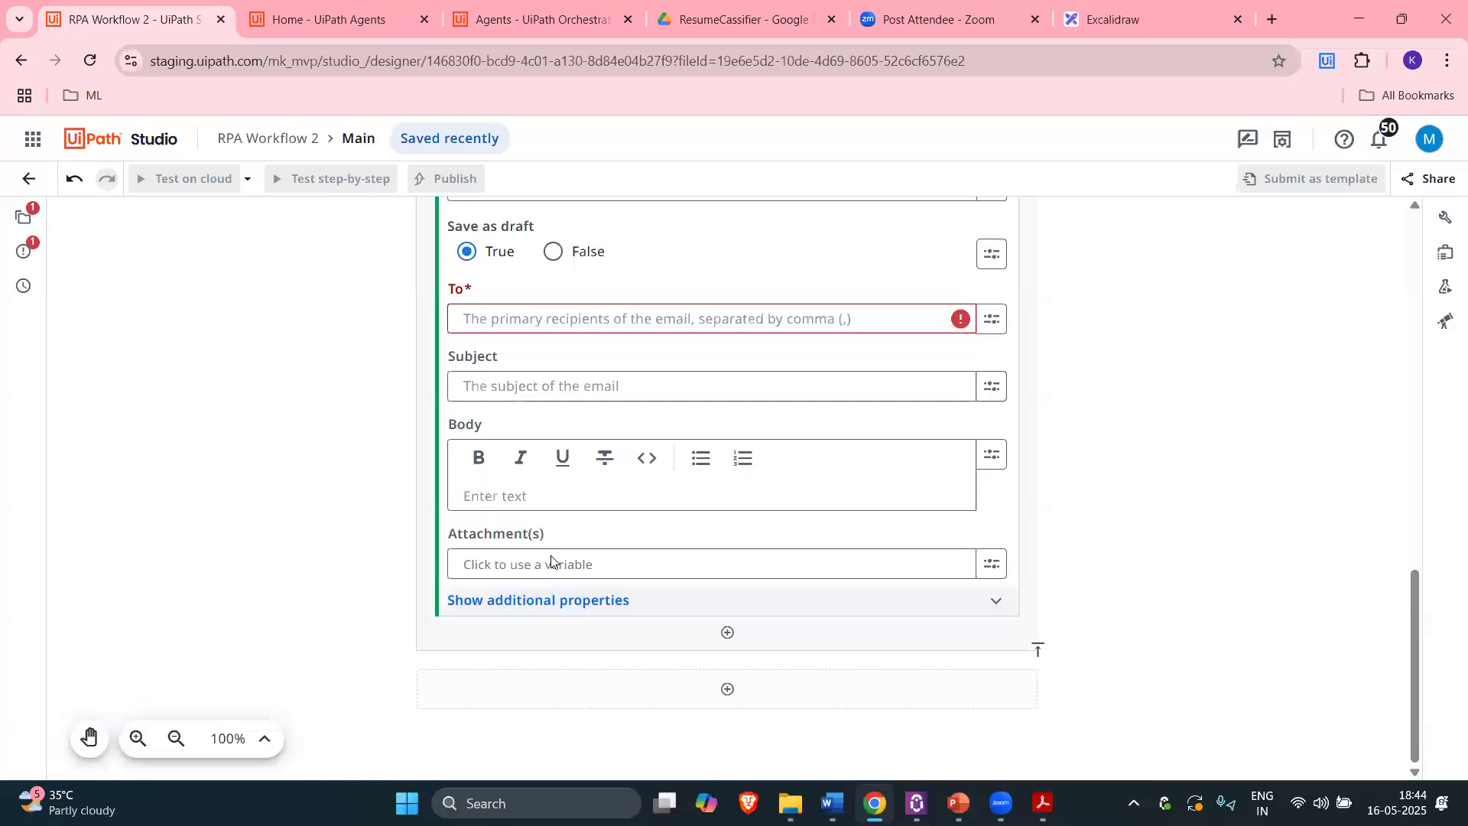
pyautogui.scroll(10, 668, 359)
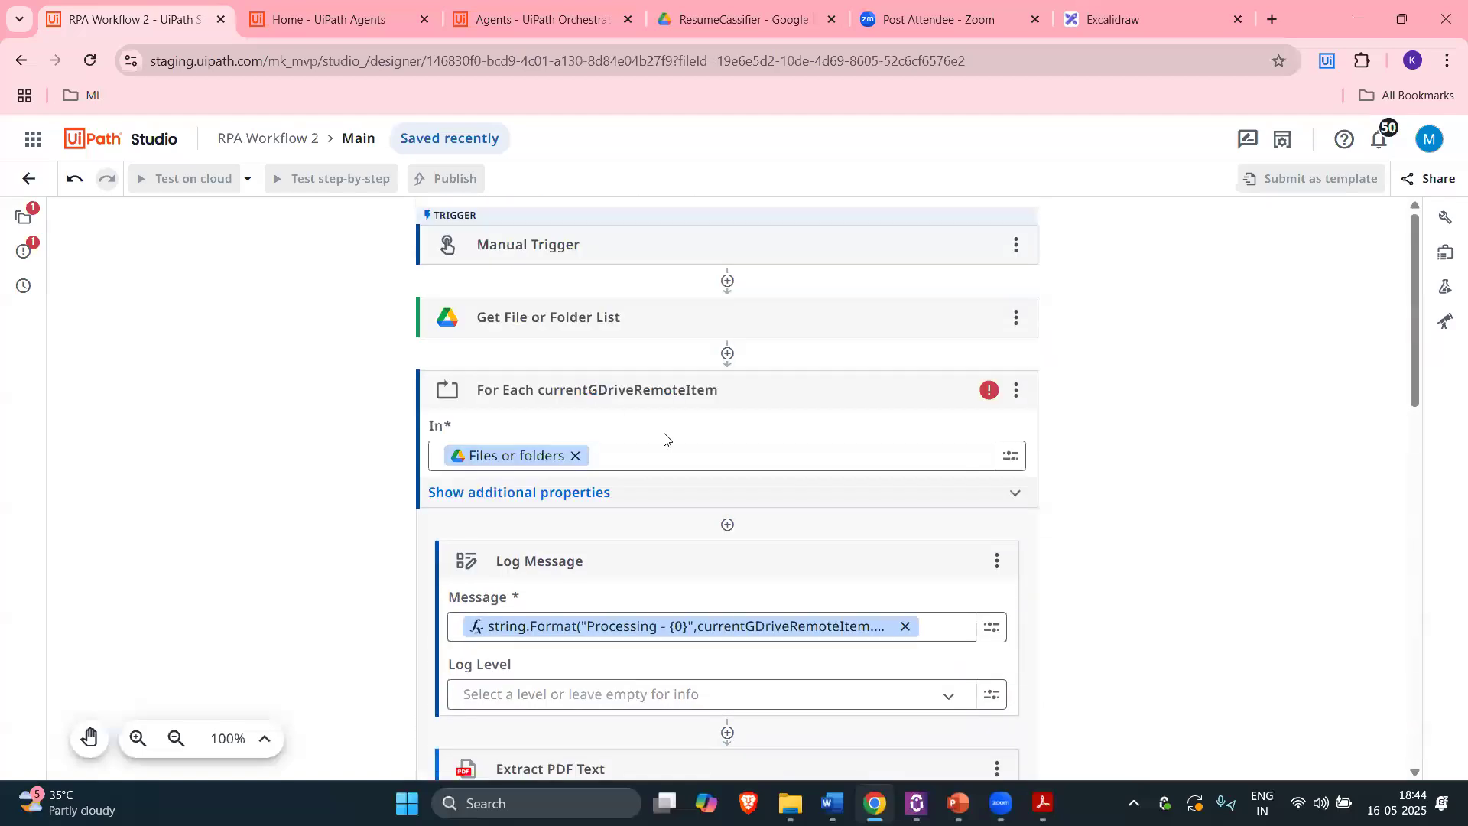
pyautogui.scroll(-10, 664, 440)
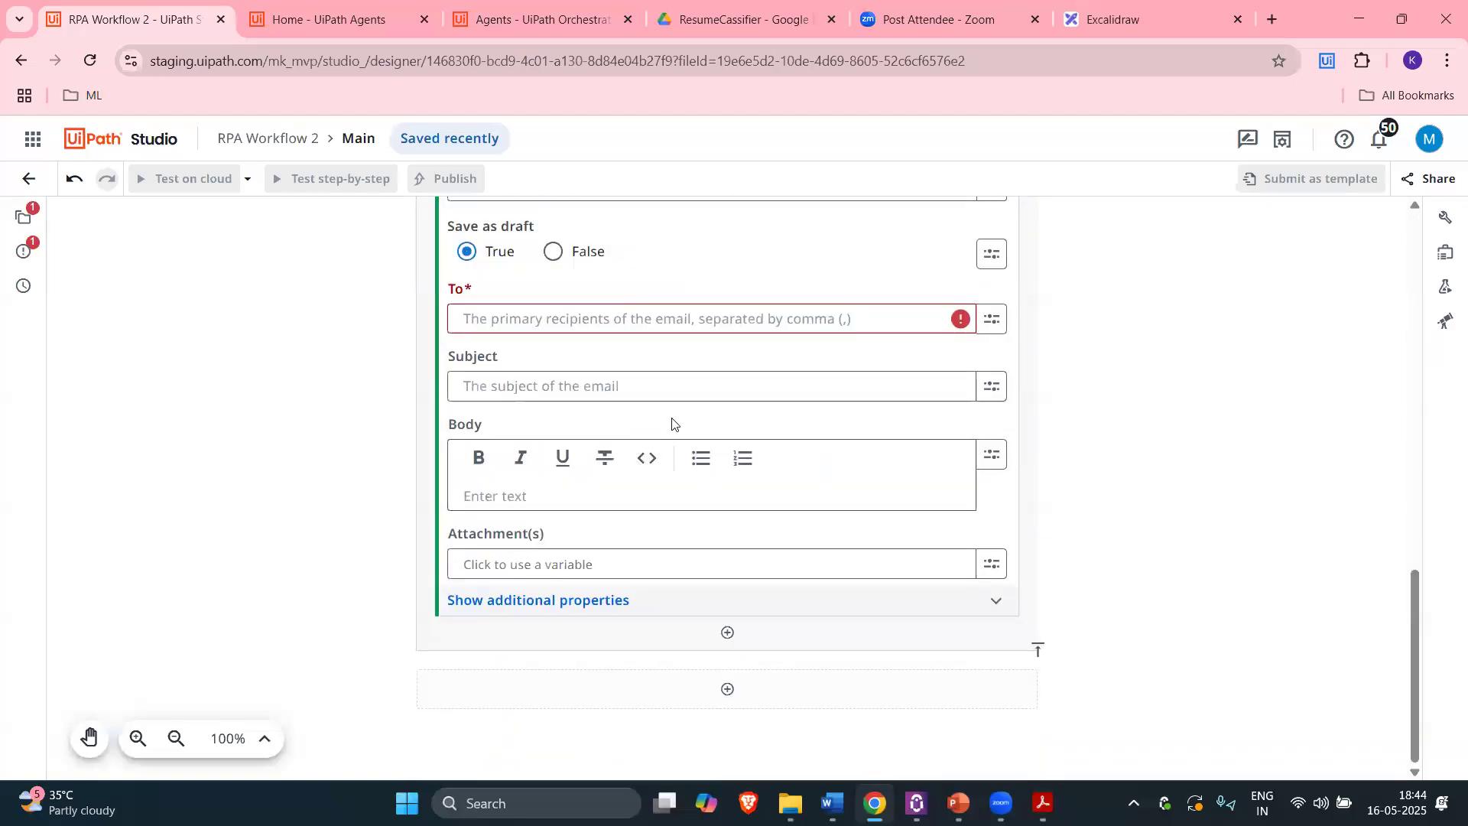
pyautogui.click(720, 327)
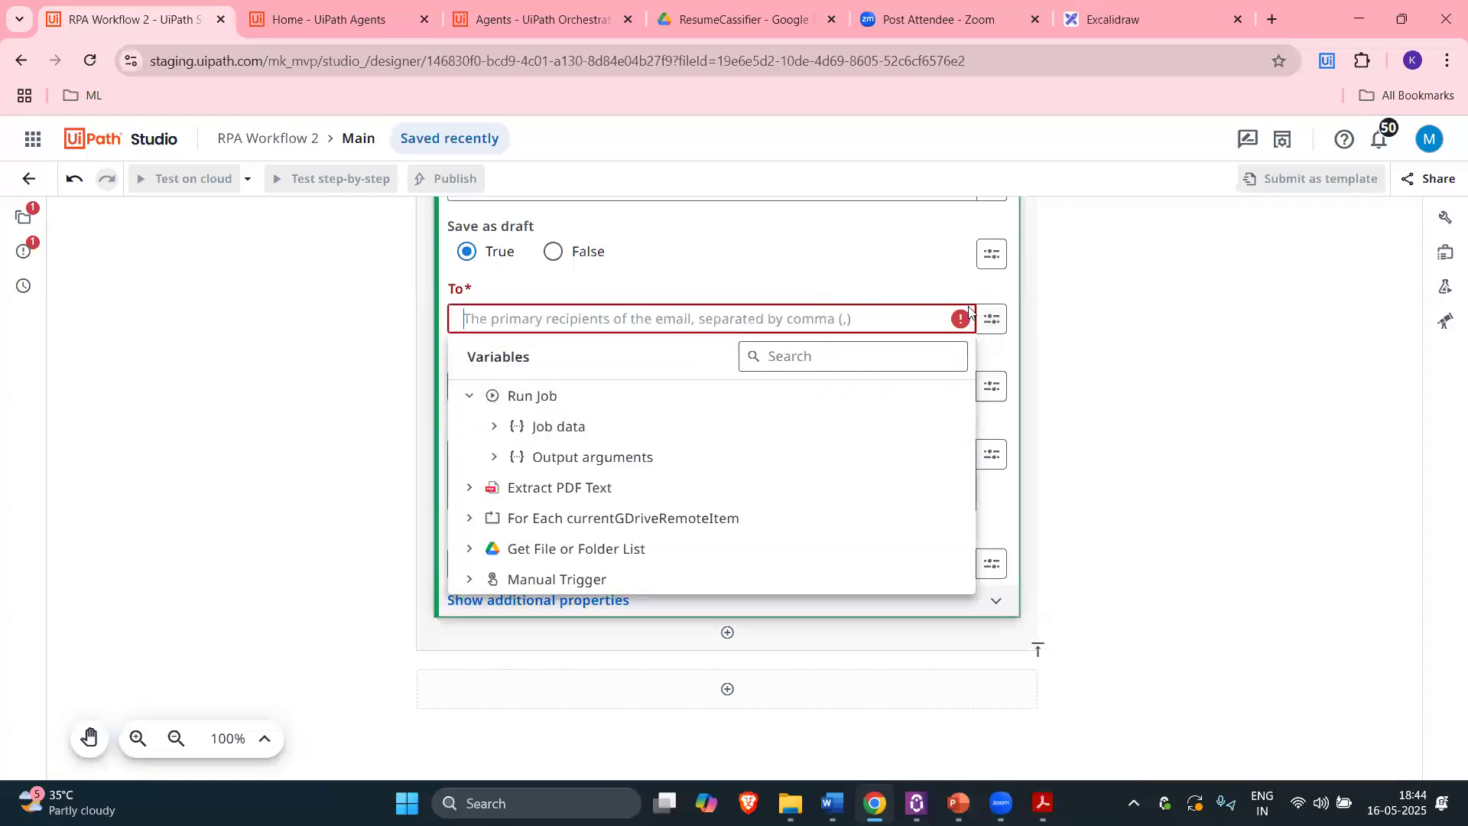
pyautogui.click(992, 319)
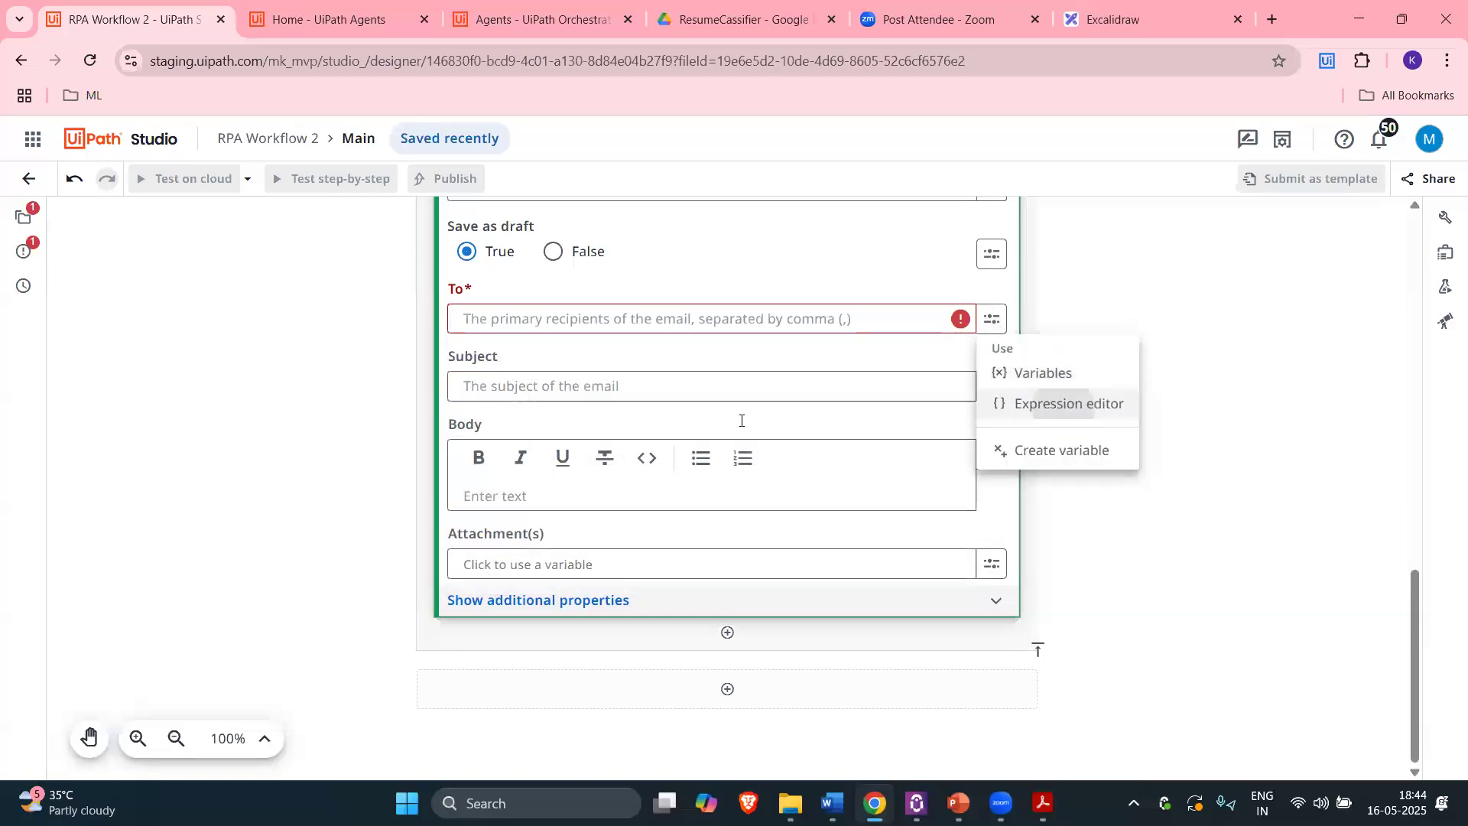
# Step: Enter the quoted recipient e-mail address in the Expression editor and save it
pyautogui.write('"')
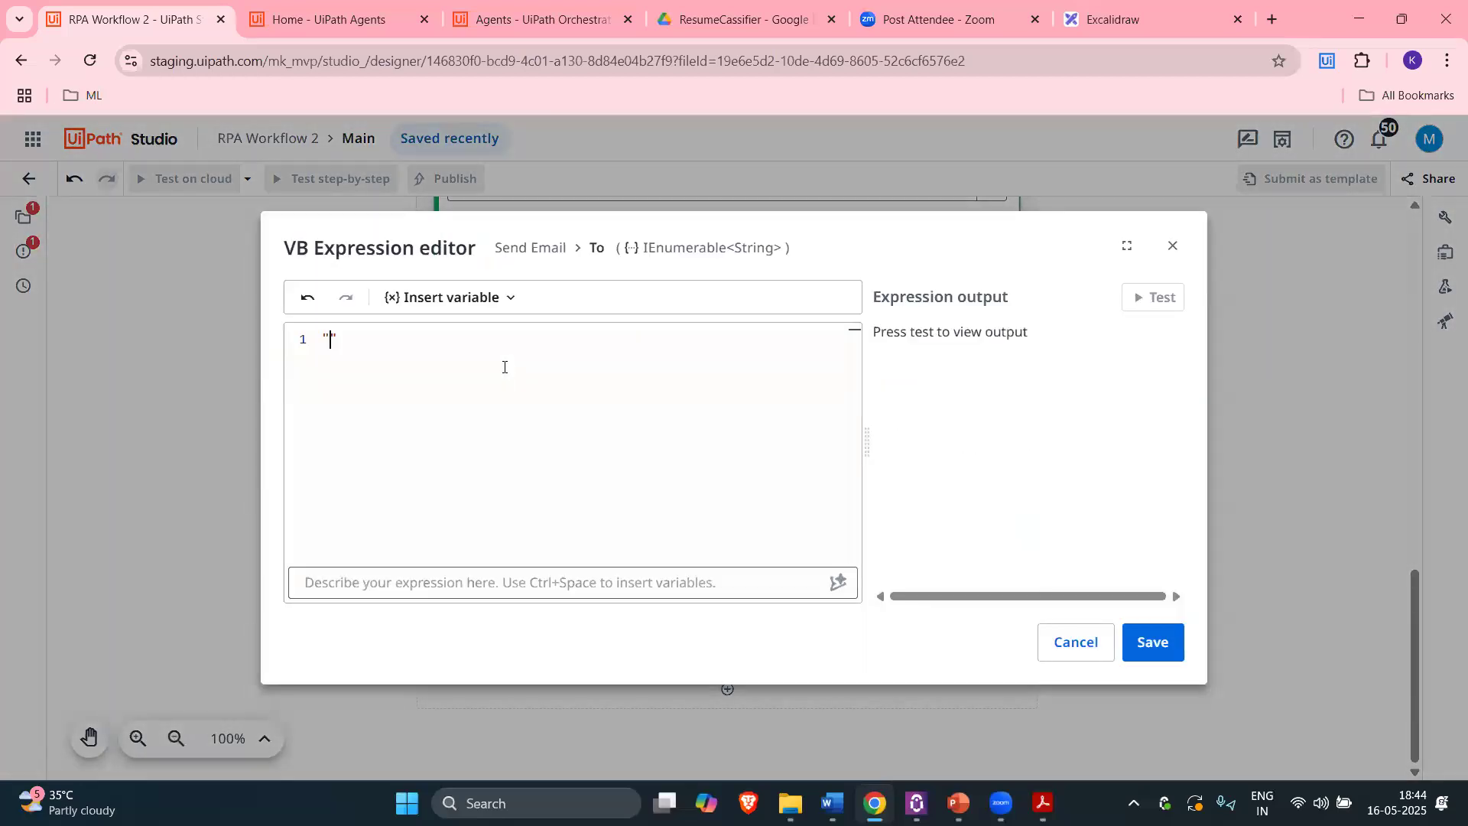
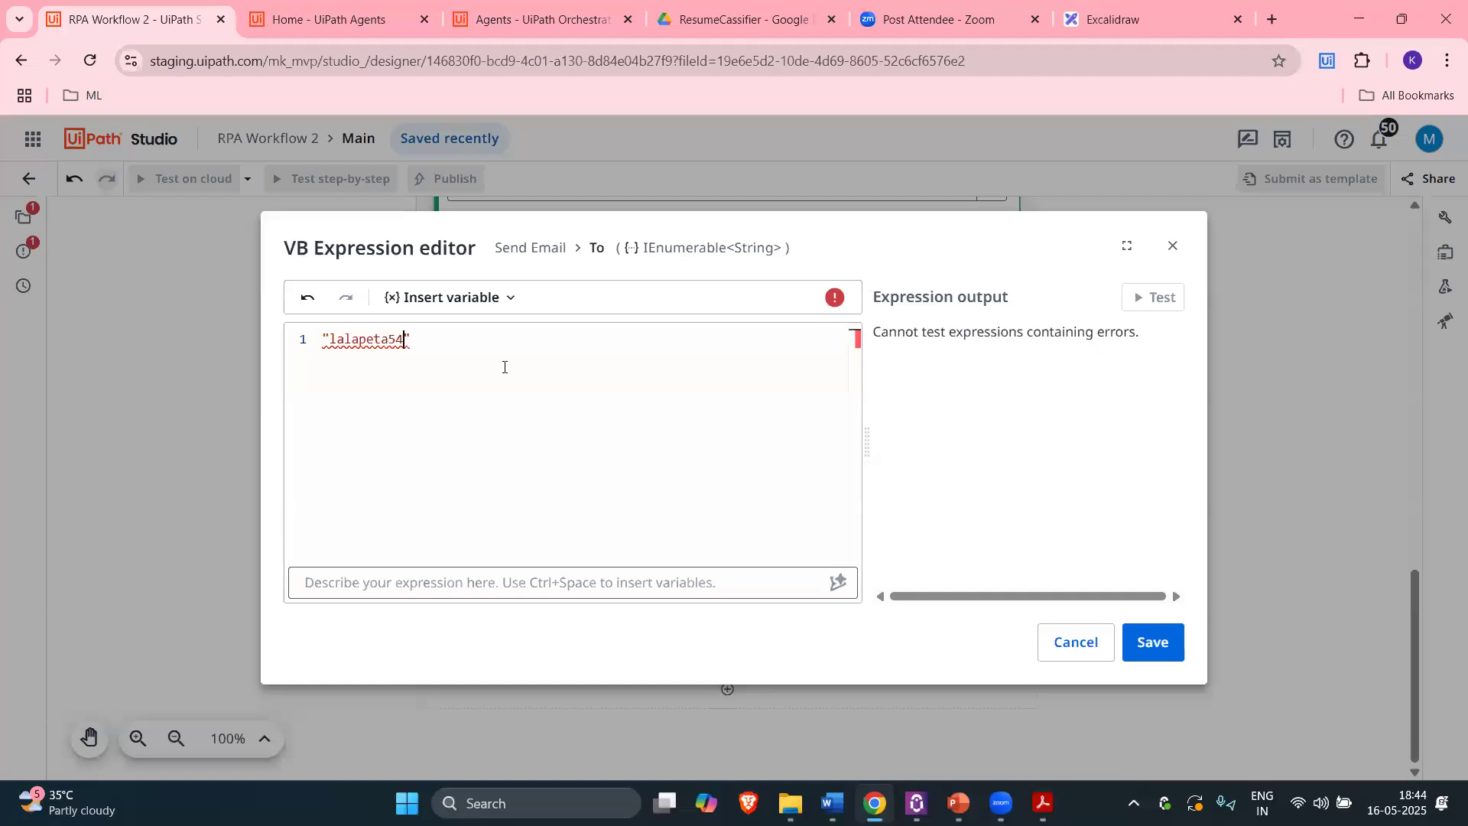
pyautogui.hotkey('ctrl', 'a')
pyautogui.hotkey('ctrl', 'c')
pyautogui.click(1151, 643)
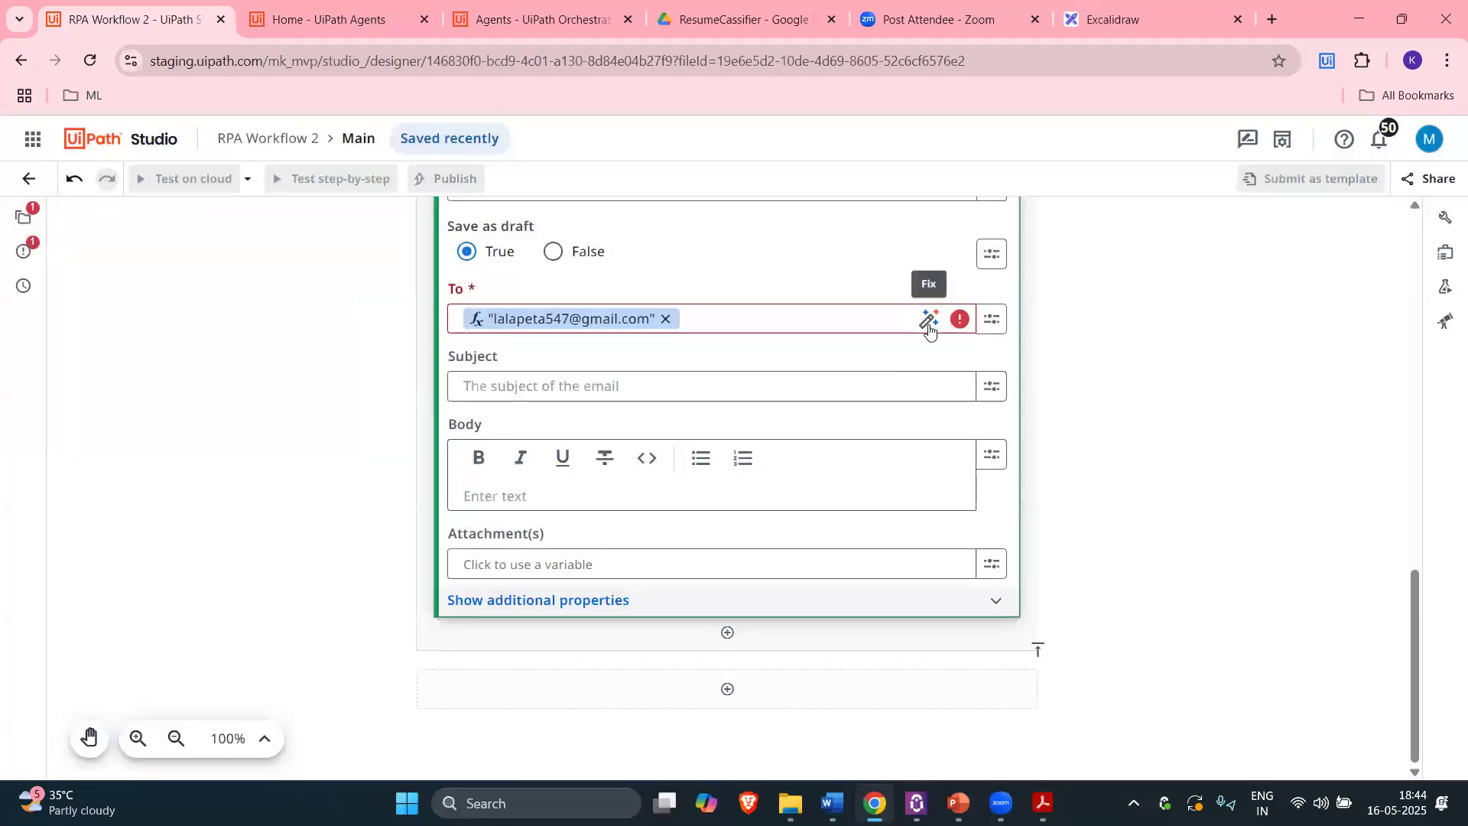
# Step: Rewrite the recipient as a string.Format("{0}", address) expression and save it
pyautogui.click(930, 321)
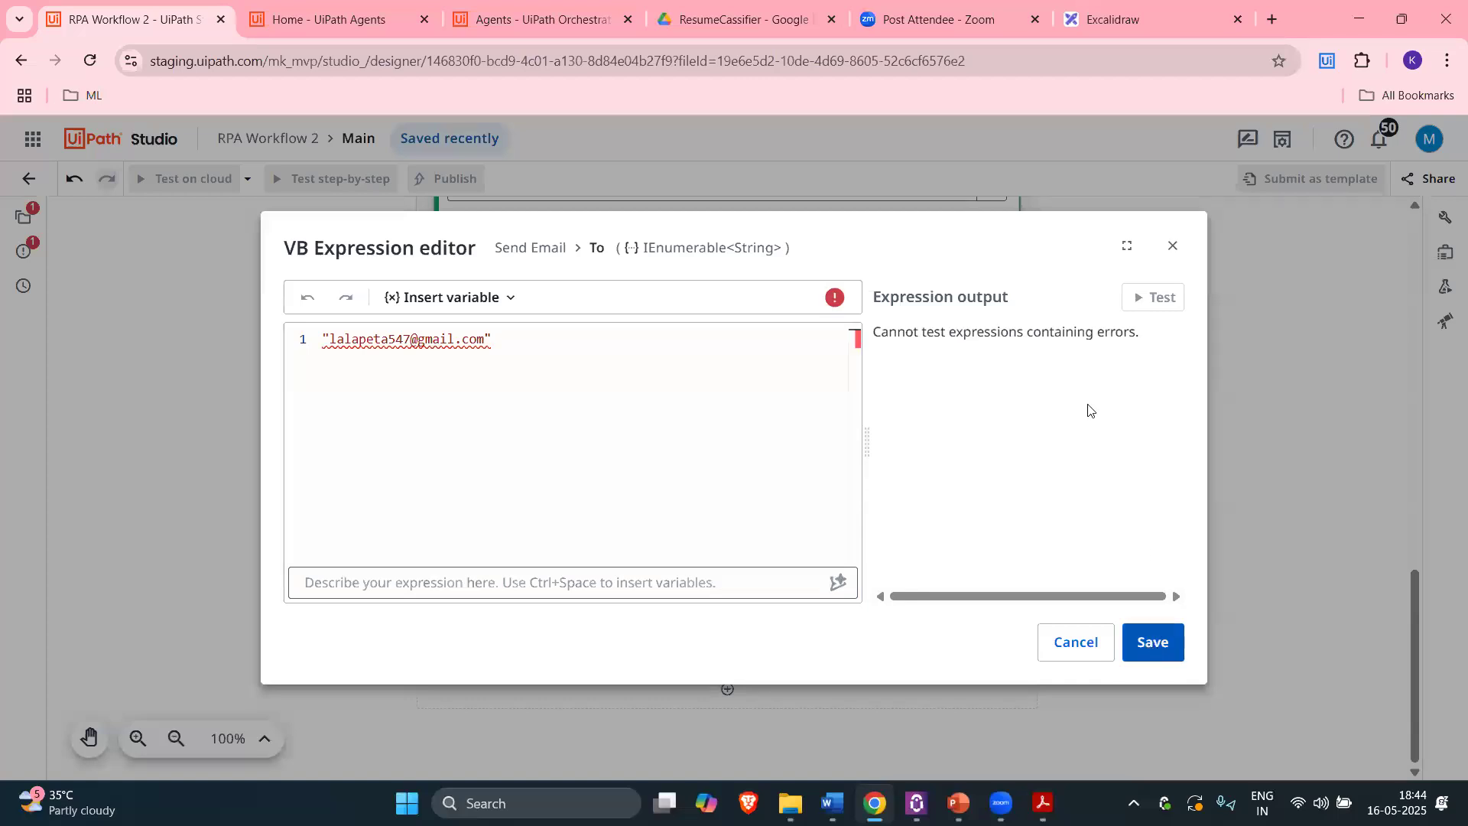
pyautogui.hotkey('ctrl', 'a')
pyautogui.write('string.fo')
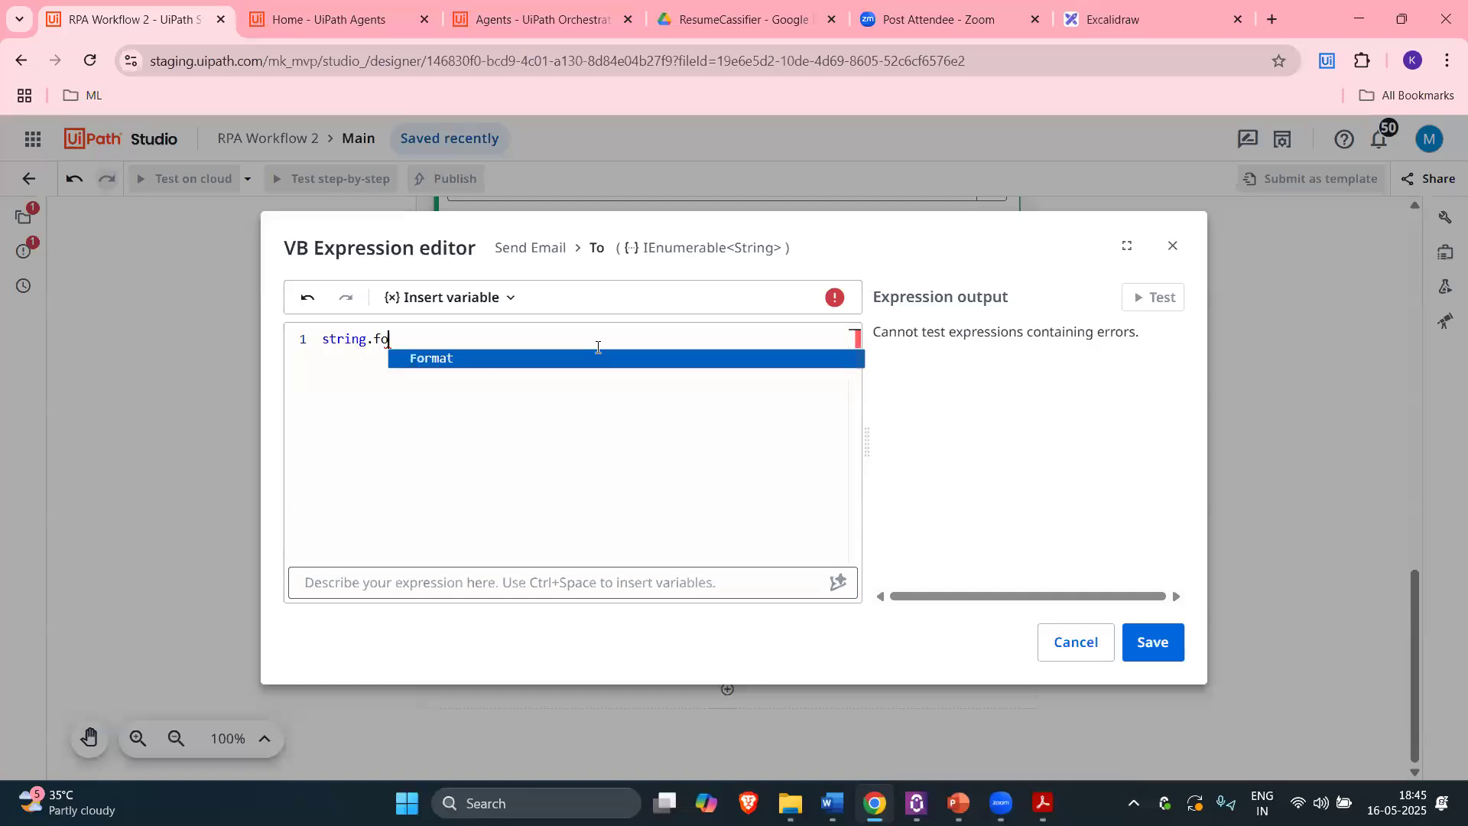
pyautogui.press('Tab')
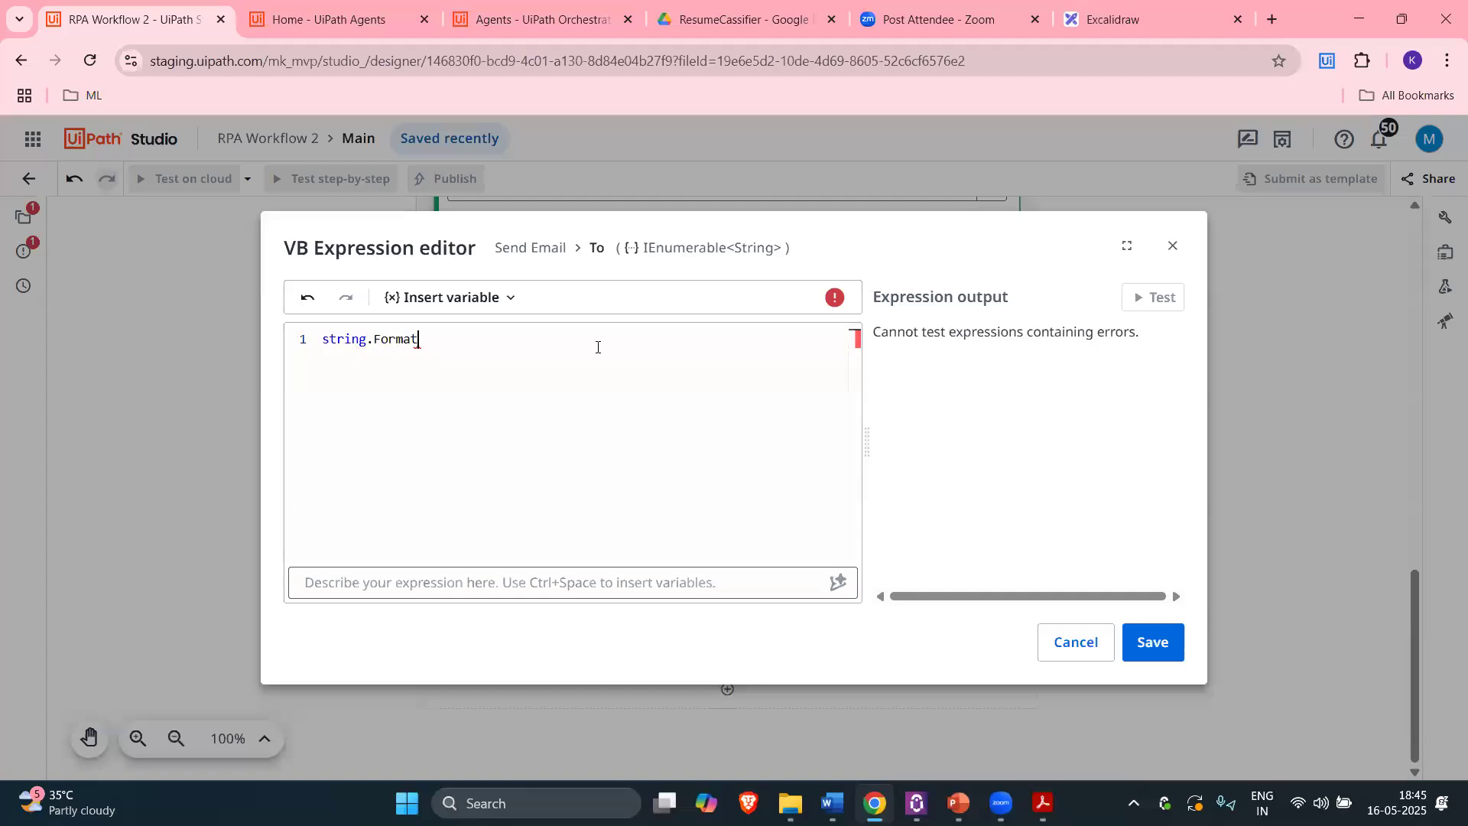
pyautogui.write('()')
pyautogui.write('{')
pyautogui.write('0')
pyautogui.write('"')
pyautogui.press('Right')
pyautogui.press('Right')
pyautogui.press('Right')
pyautogui.write('",')
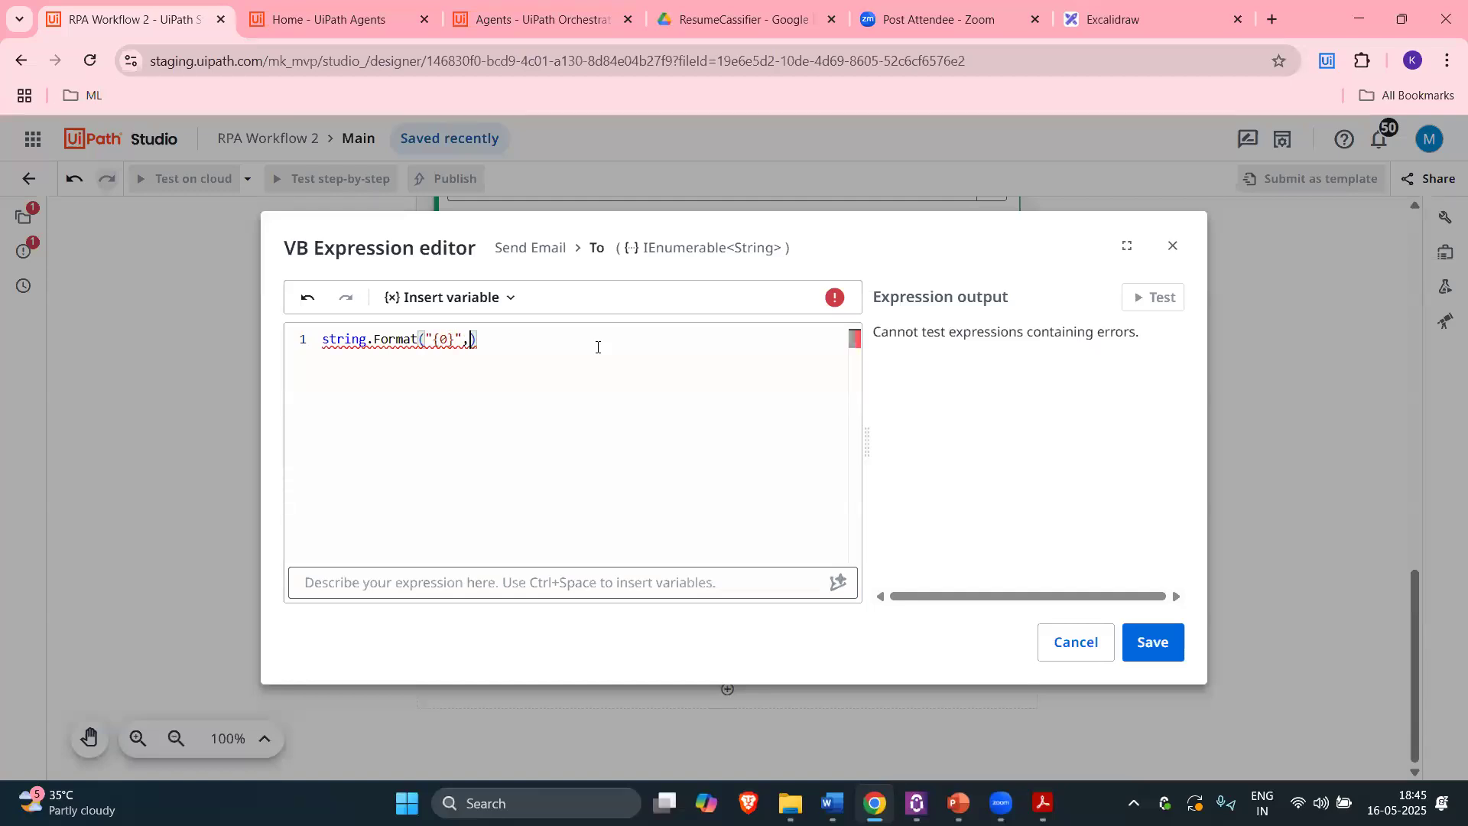
pyautogui.write('"')
pyautogui.hotkey('ctrl', 'v')
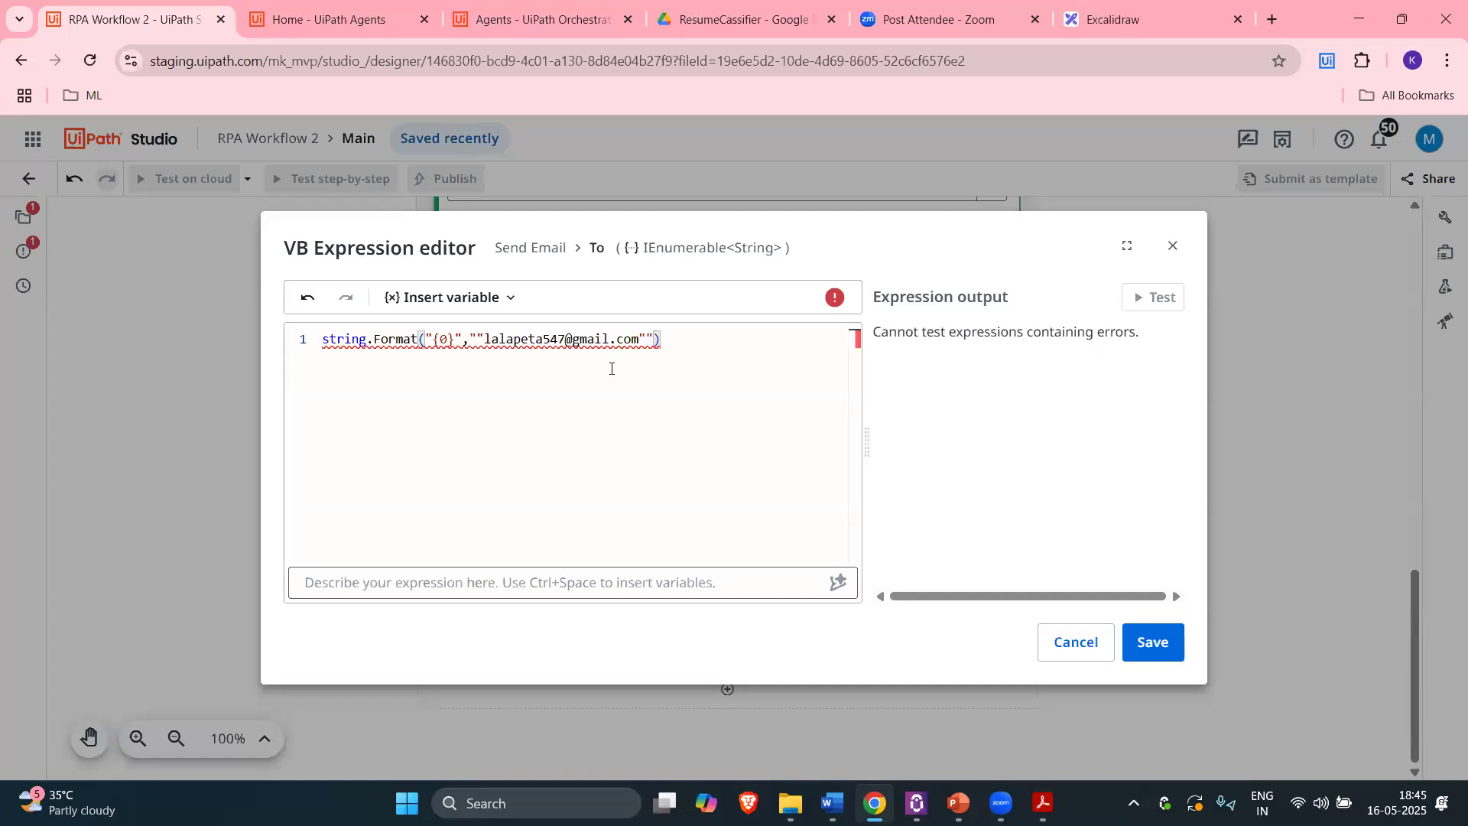
pyautogui.click(484, 341)
pyautogui.press('BackSpace')
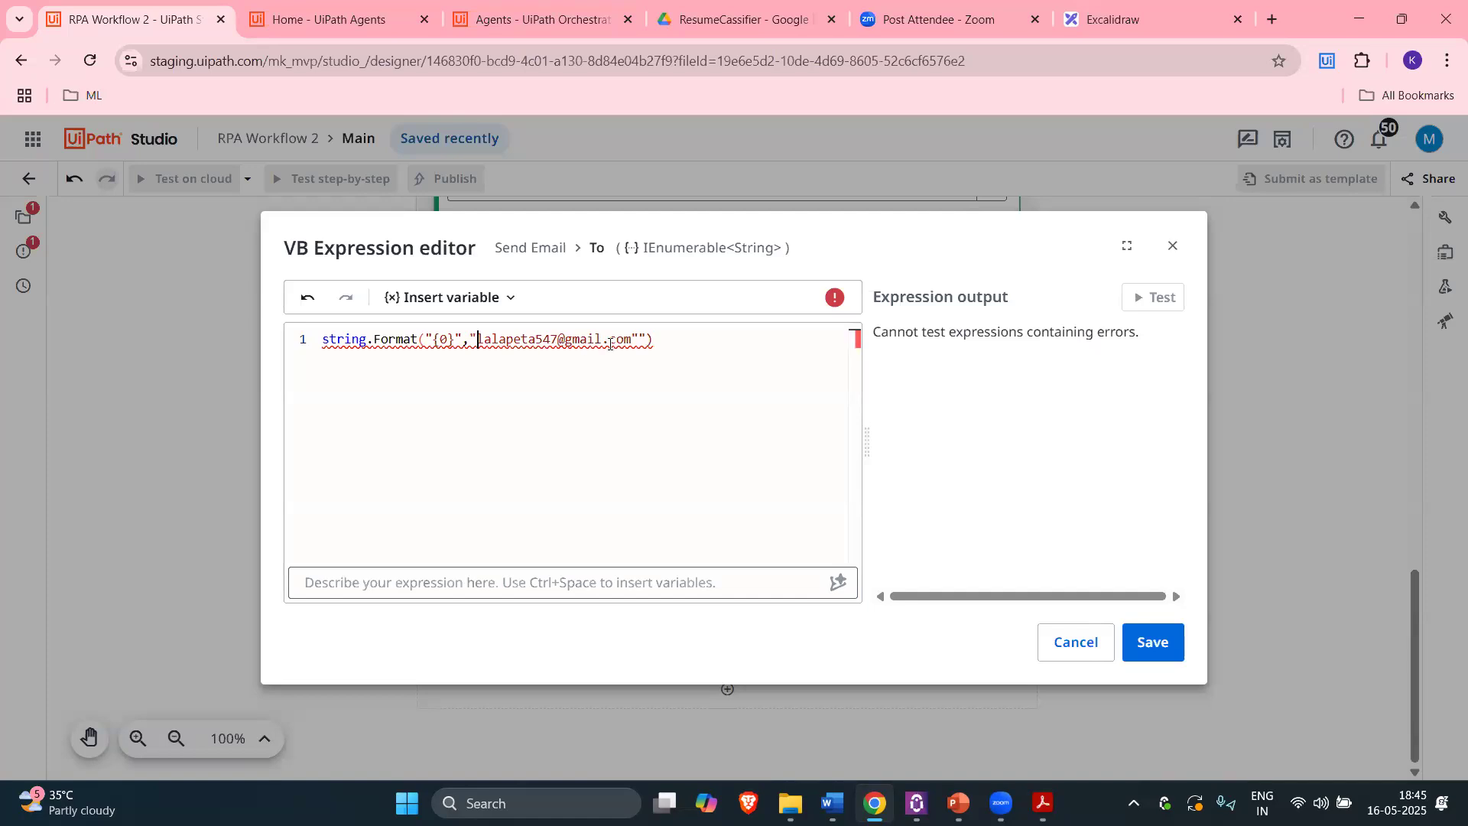
pyautogui.press('BackSpace')
pyautogui.click(536, 340)
pyautogui.rightClick(551, 436)
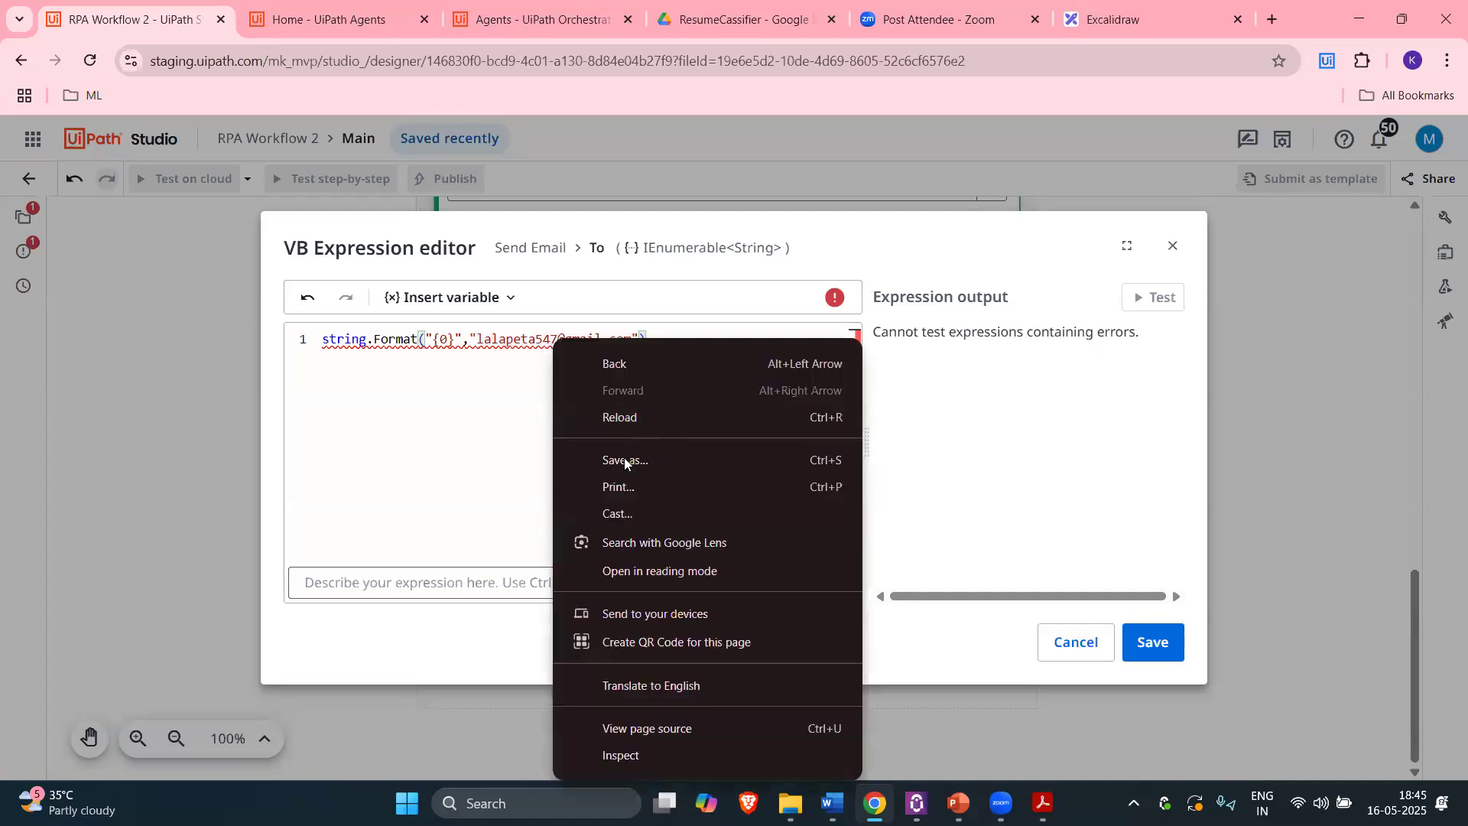
pyautogui.click(1392, 649)
pyautogui.click(1173, 640)
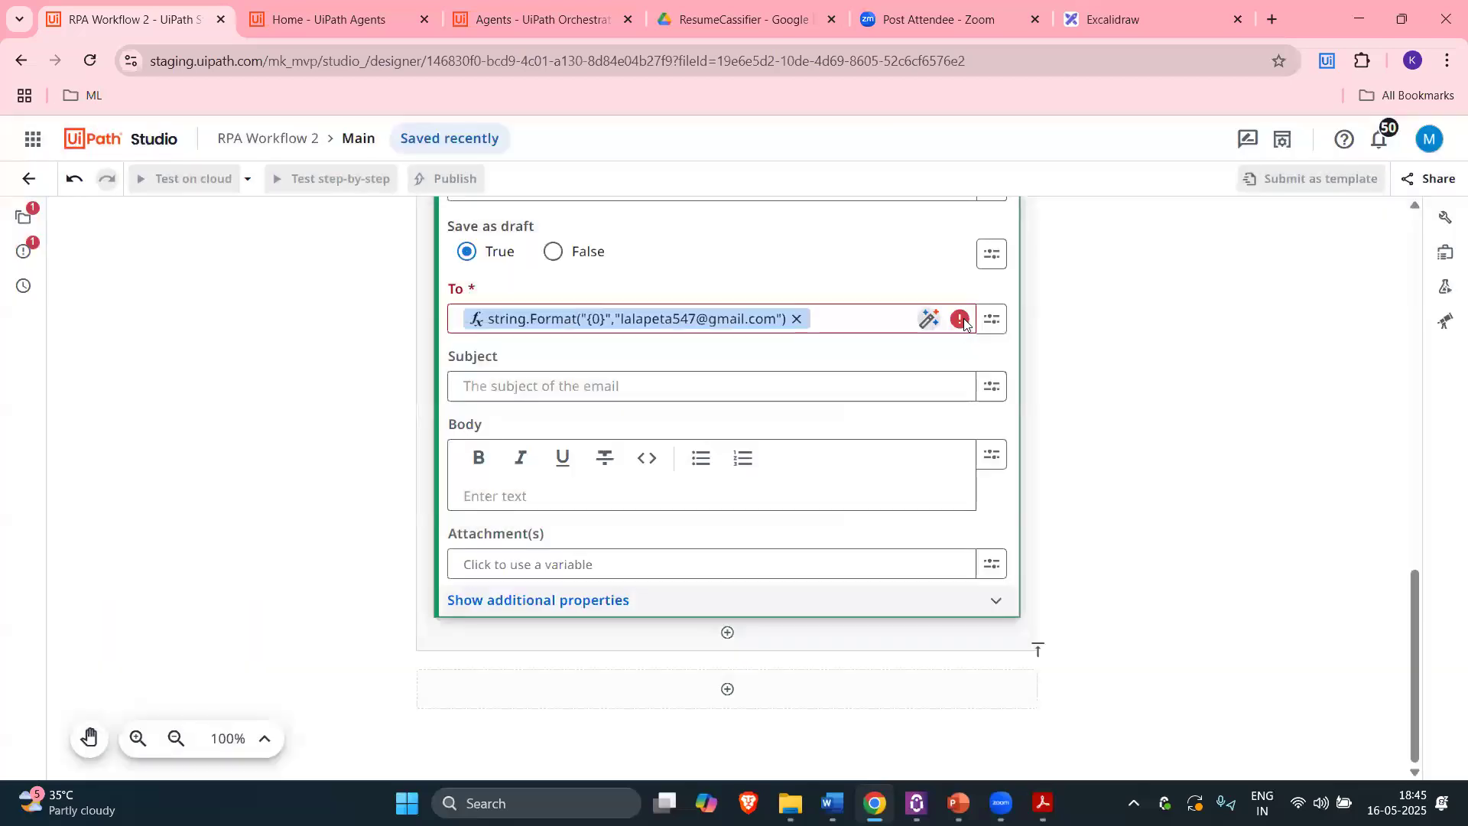
# Step: Remove the failing recipient chip and type the quoted e-mail address directly into To
pyautogui.moveTo(964, 324)
pyautogui.click(796, 318)
pyautogui.click(643, 320)
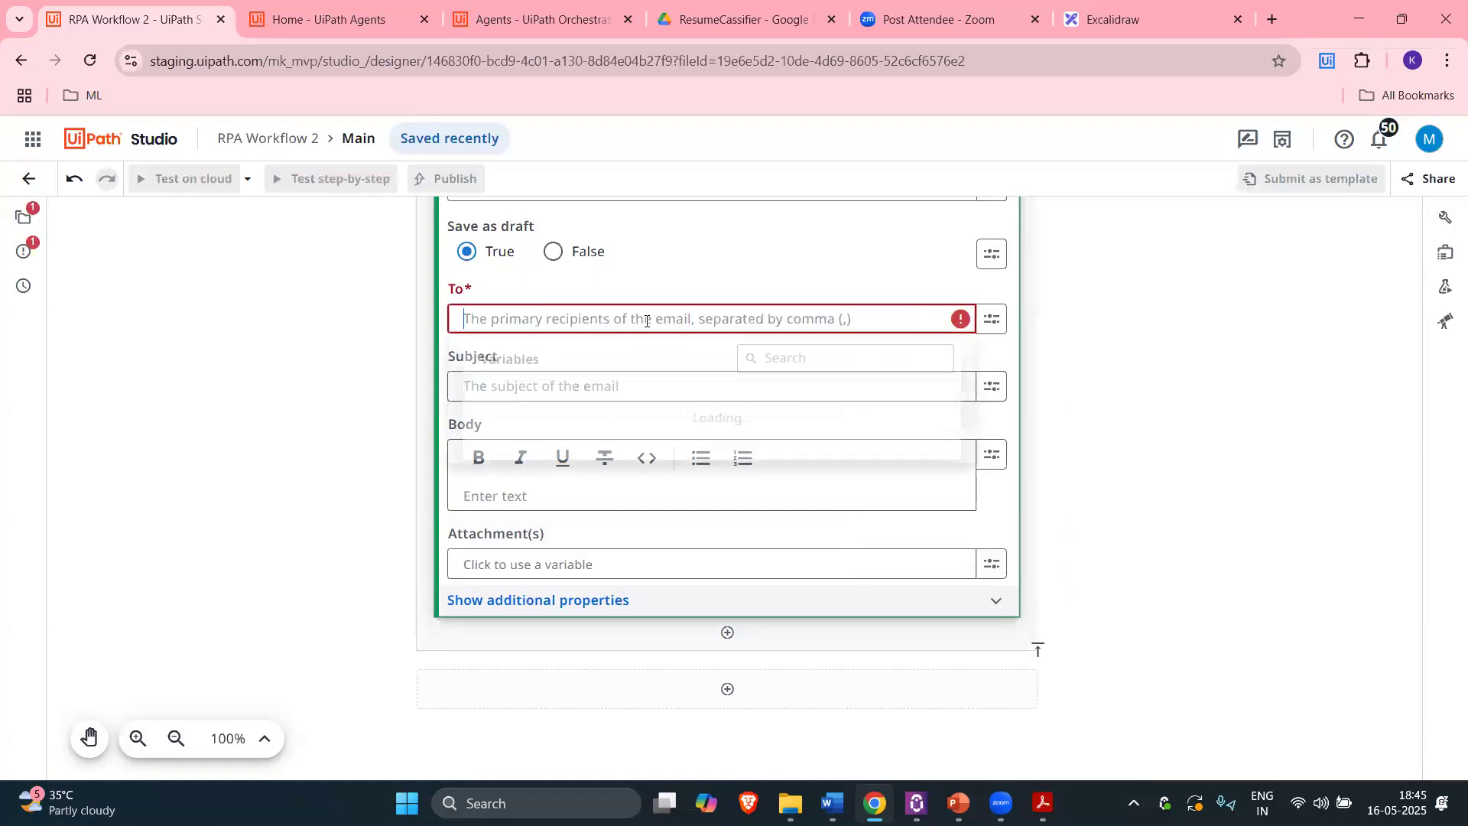
pyautogui.write('"')
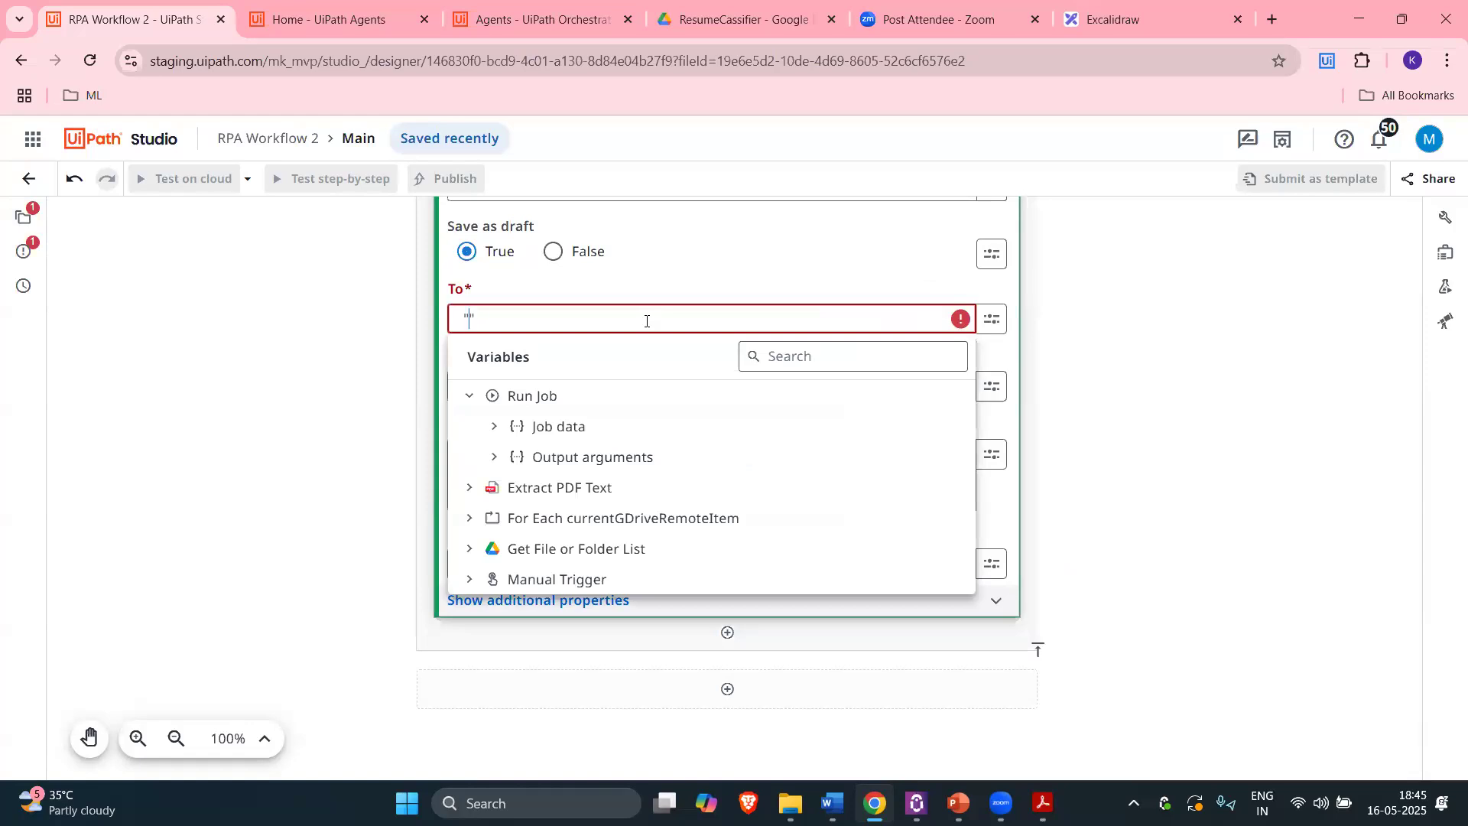
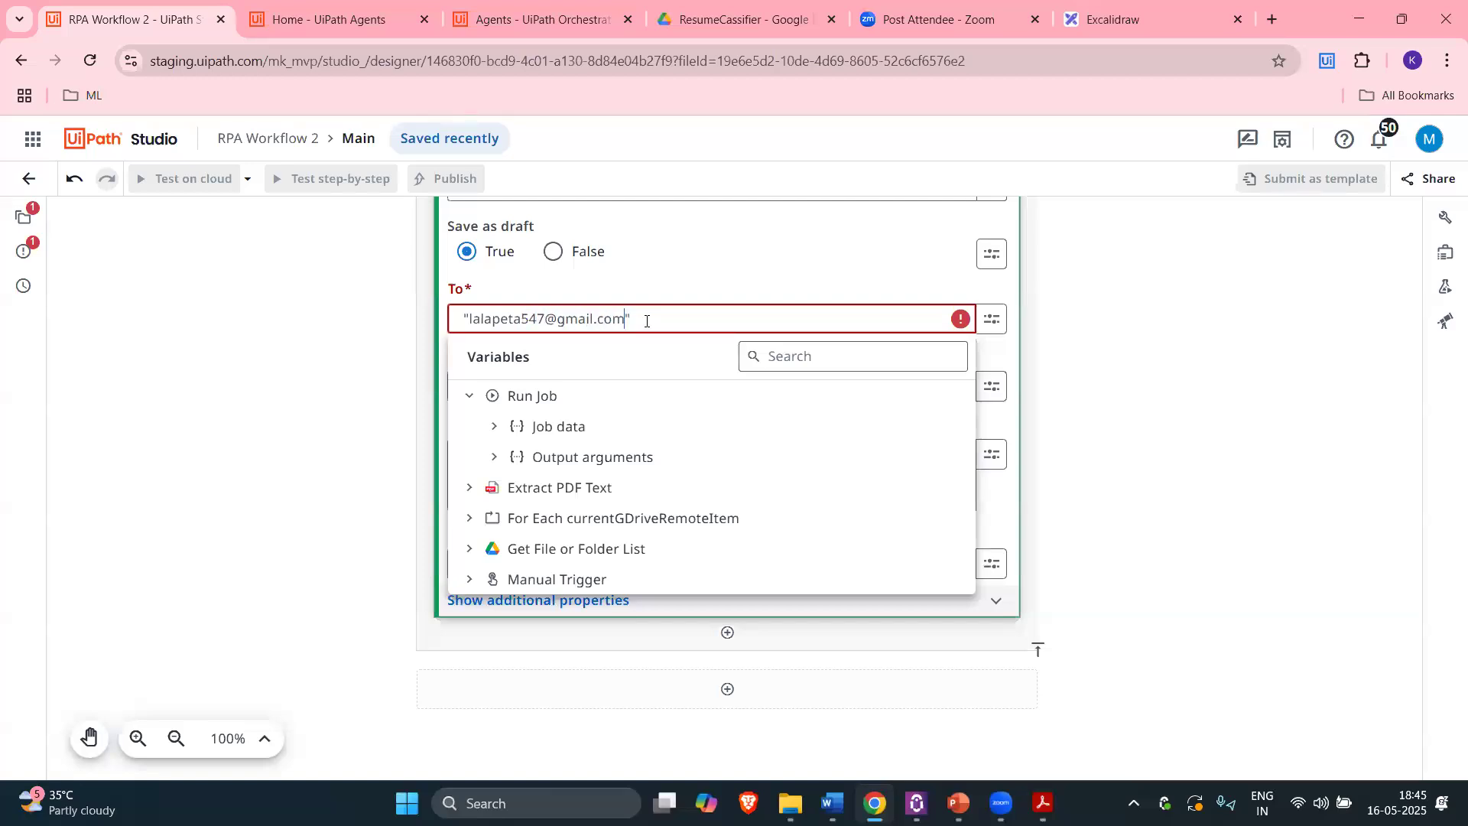
pyautogui.click(440, 375)
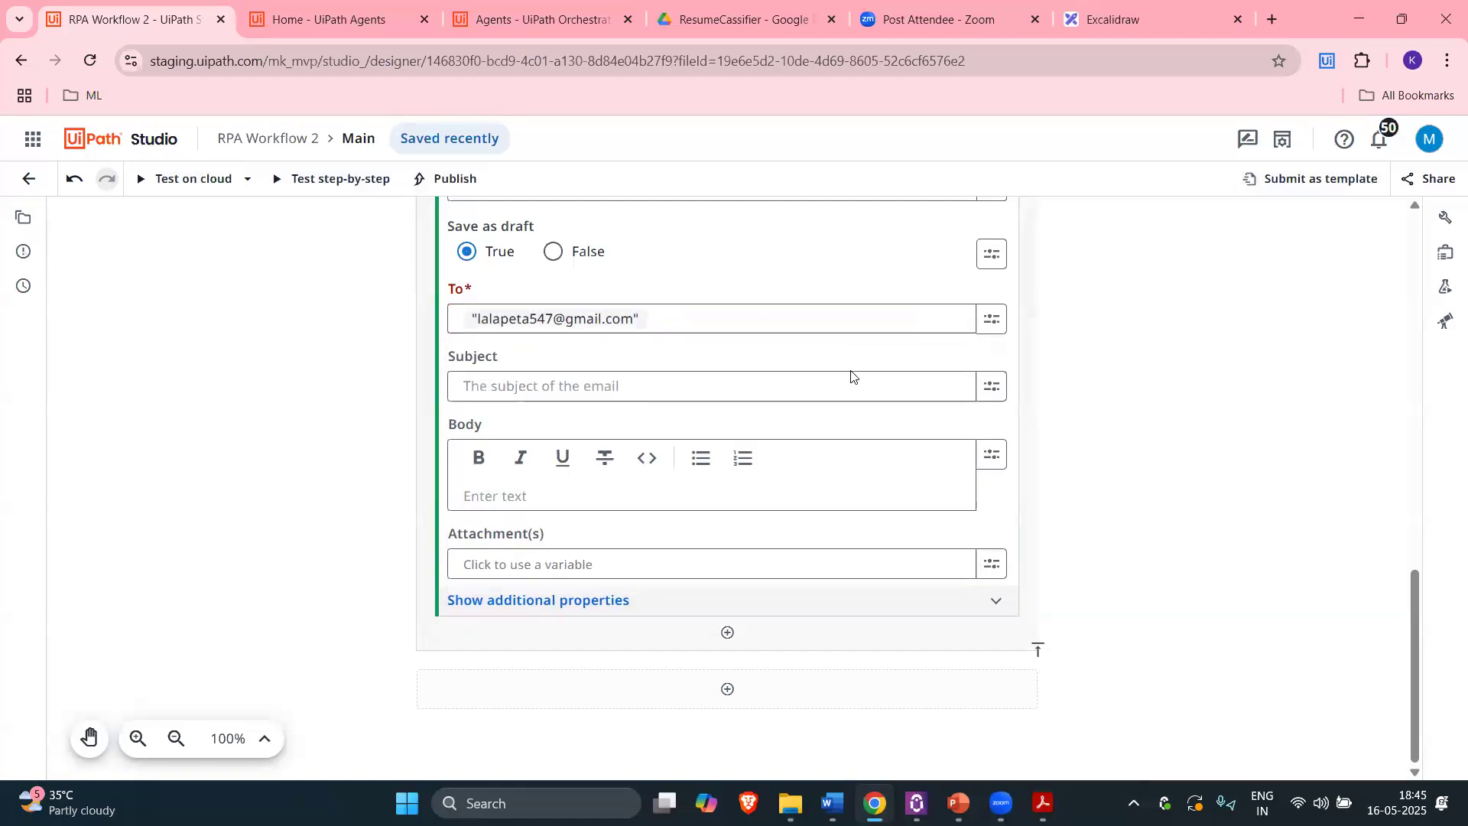
# Step: Set the email subject to "Resume Classifier Agent"
pyautogui.click(587, 382)
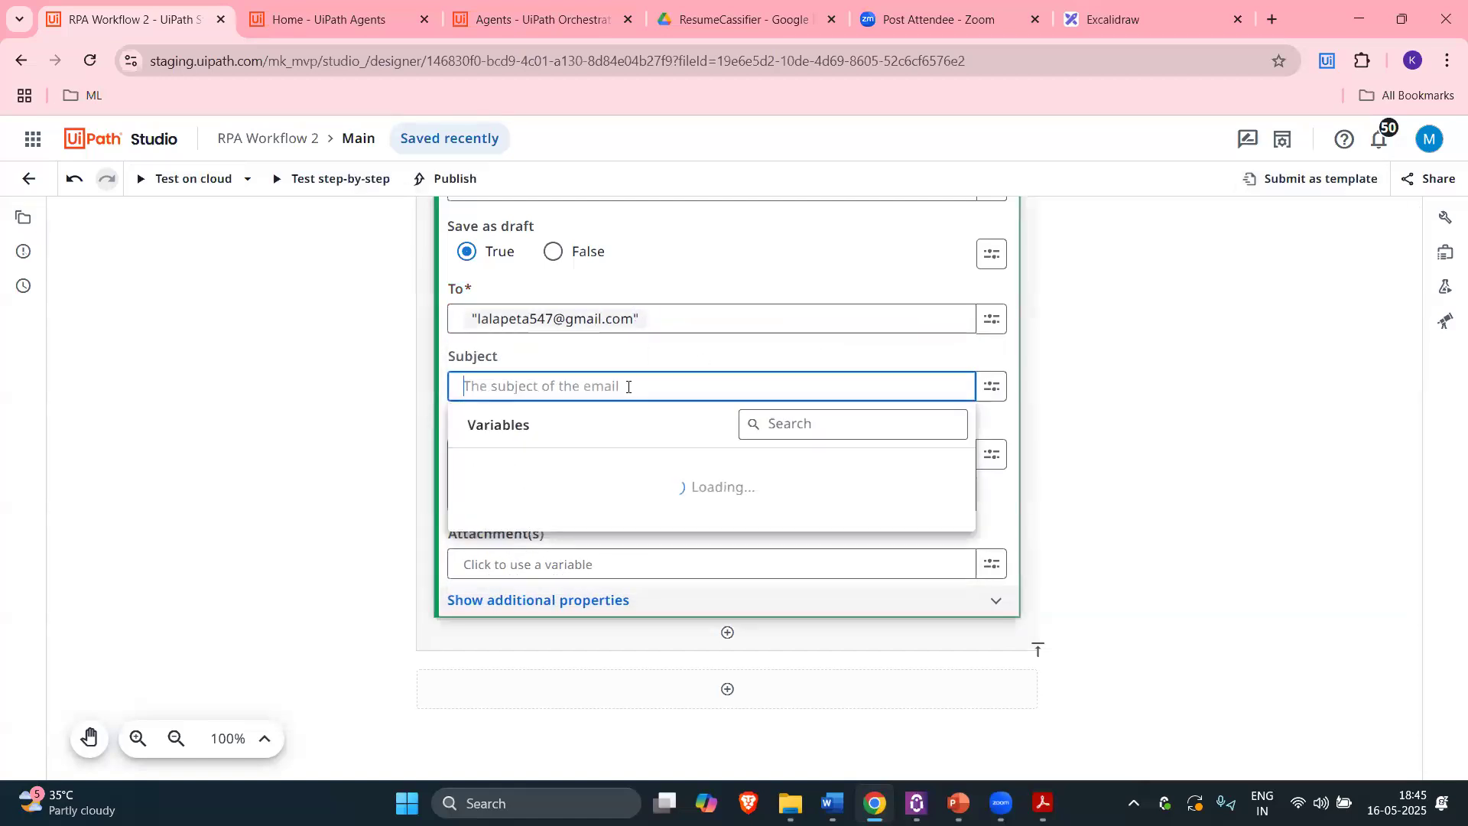
pyautogui.write('"')
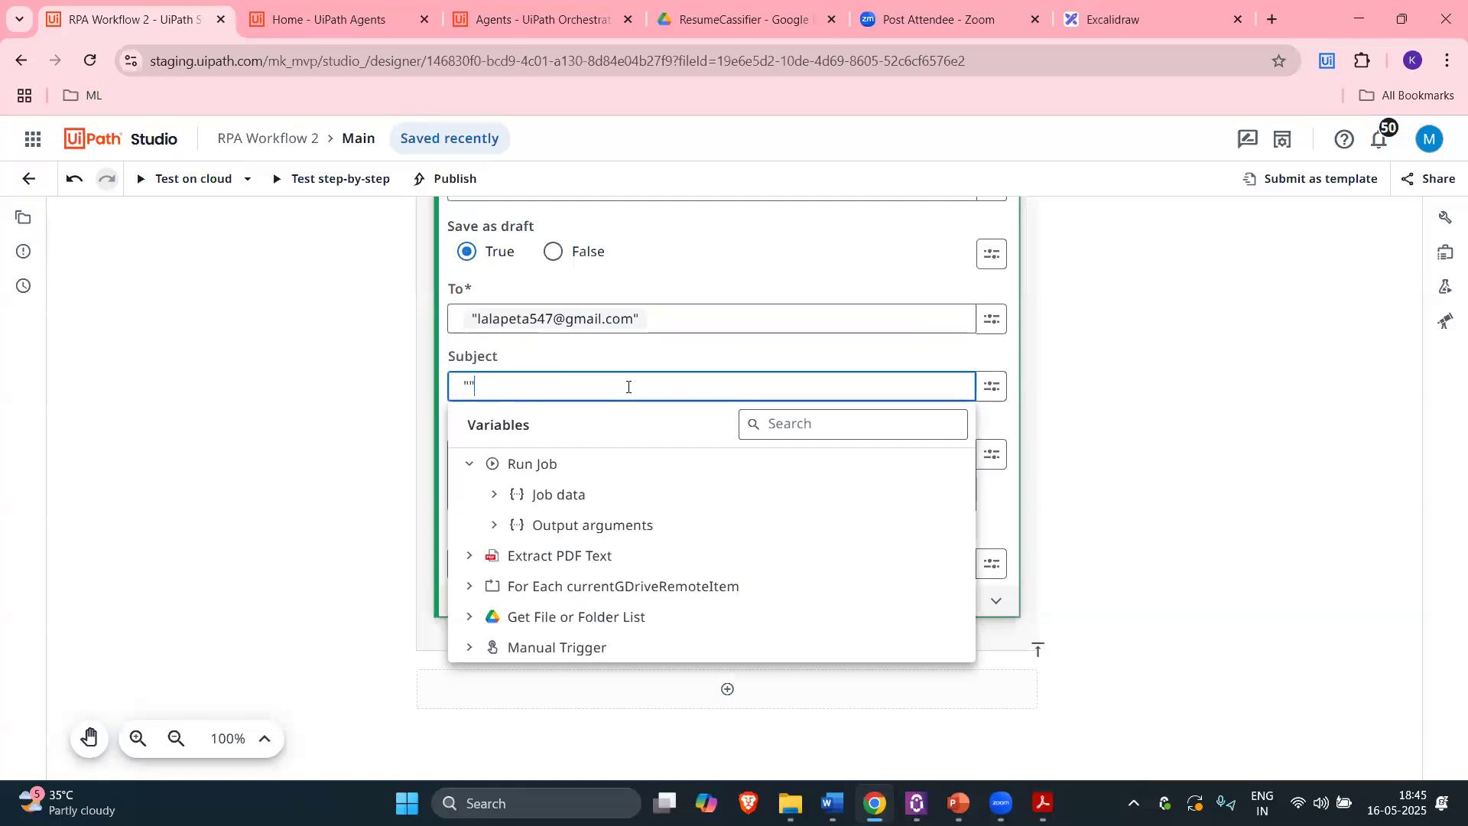
pyautogui.write('Resume Classifier Agent')
pyautogui.click(380, 436)
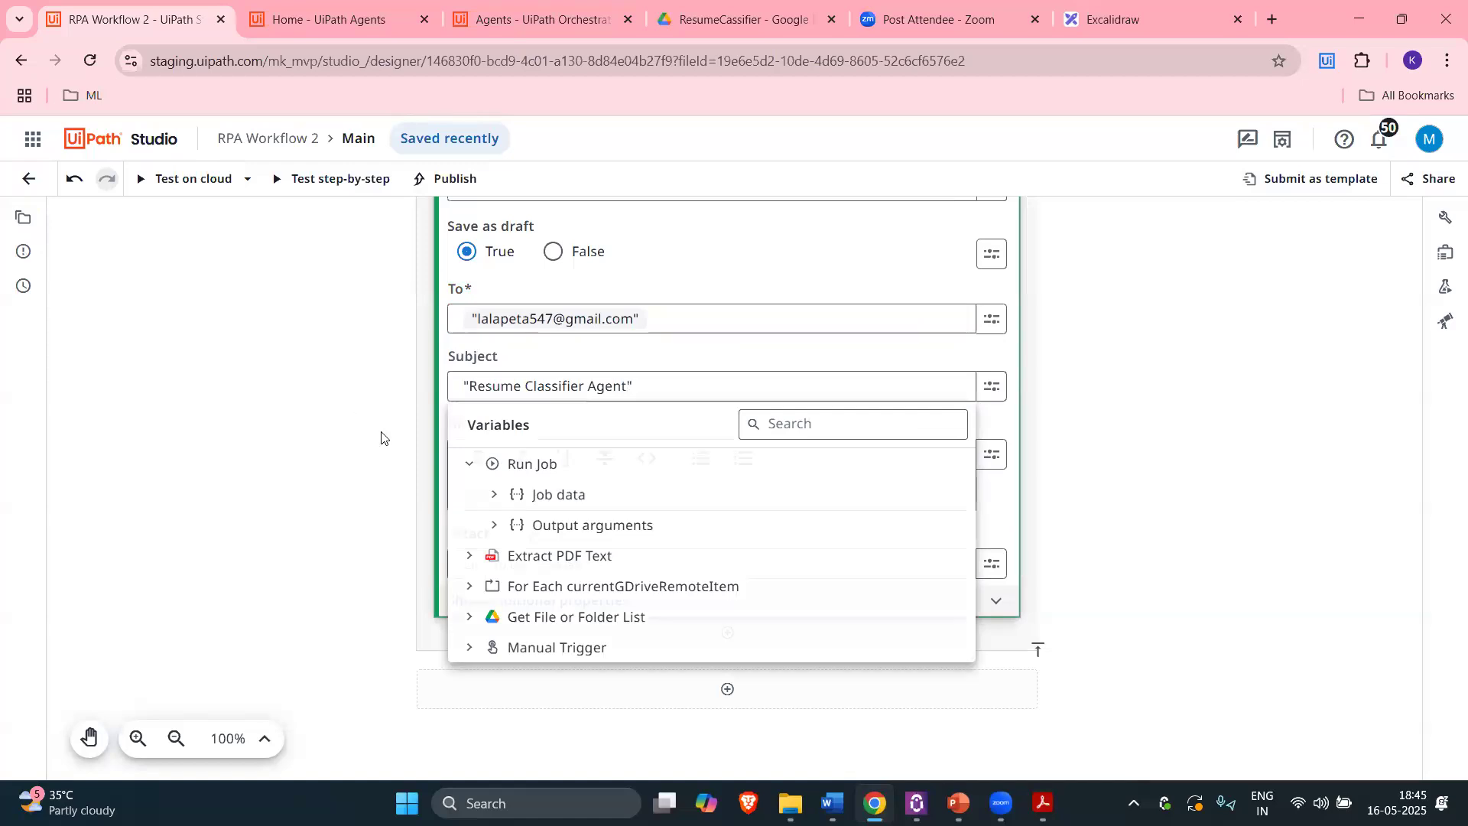
# Step: Set Attachment(s) to the For Each loop's currentGDriveRemoteItem variable
pyautogui.click(780, 572)
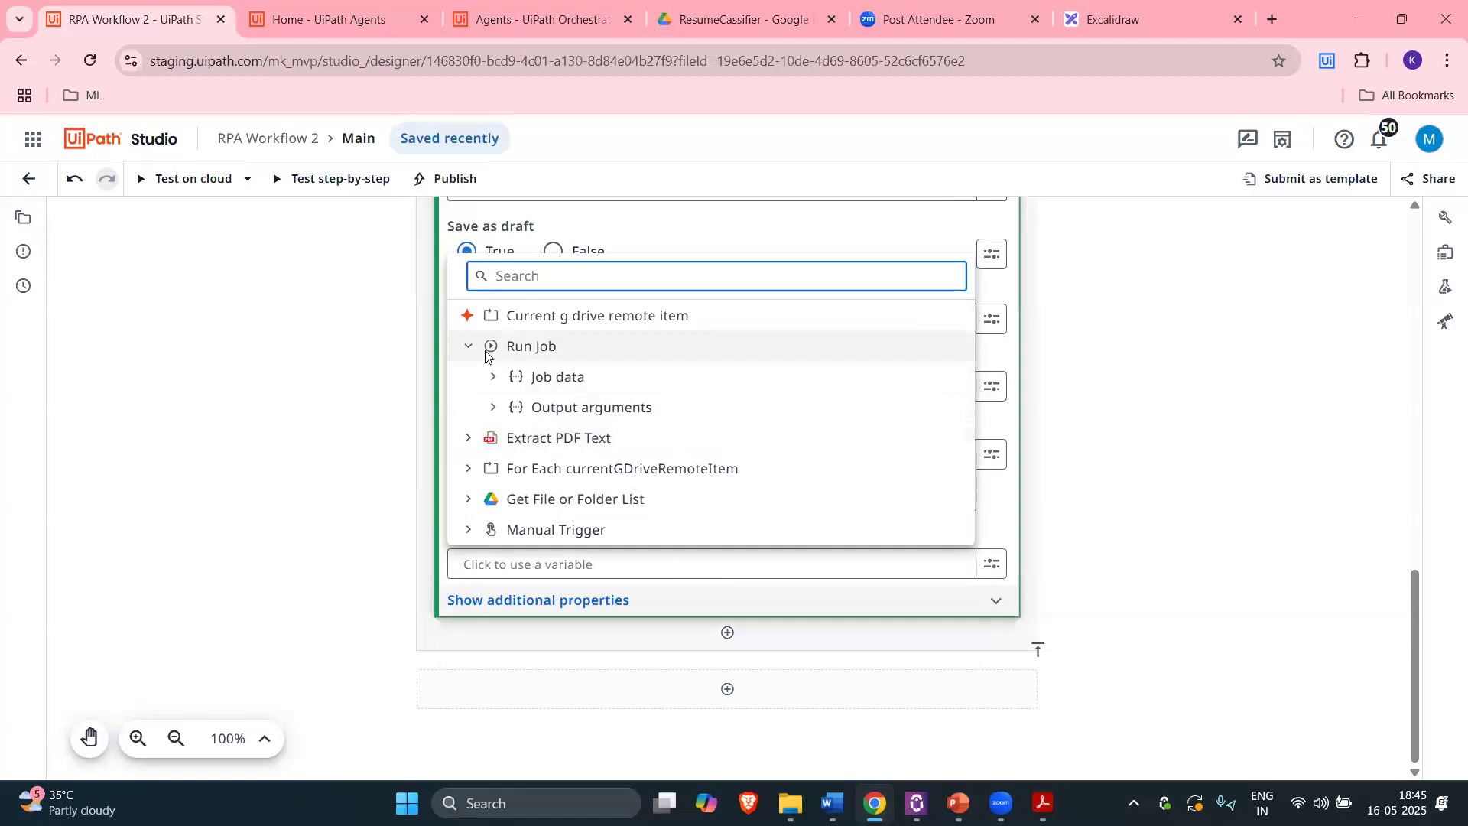
pyautogui.click(469, 468)
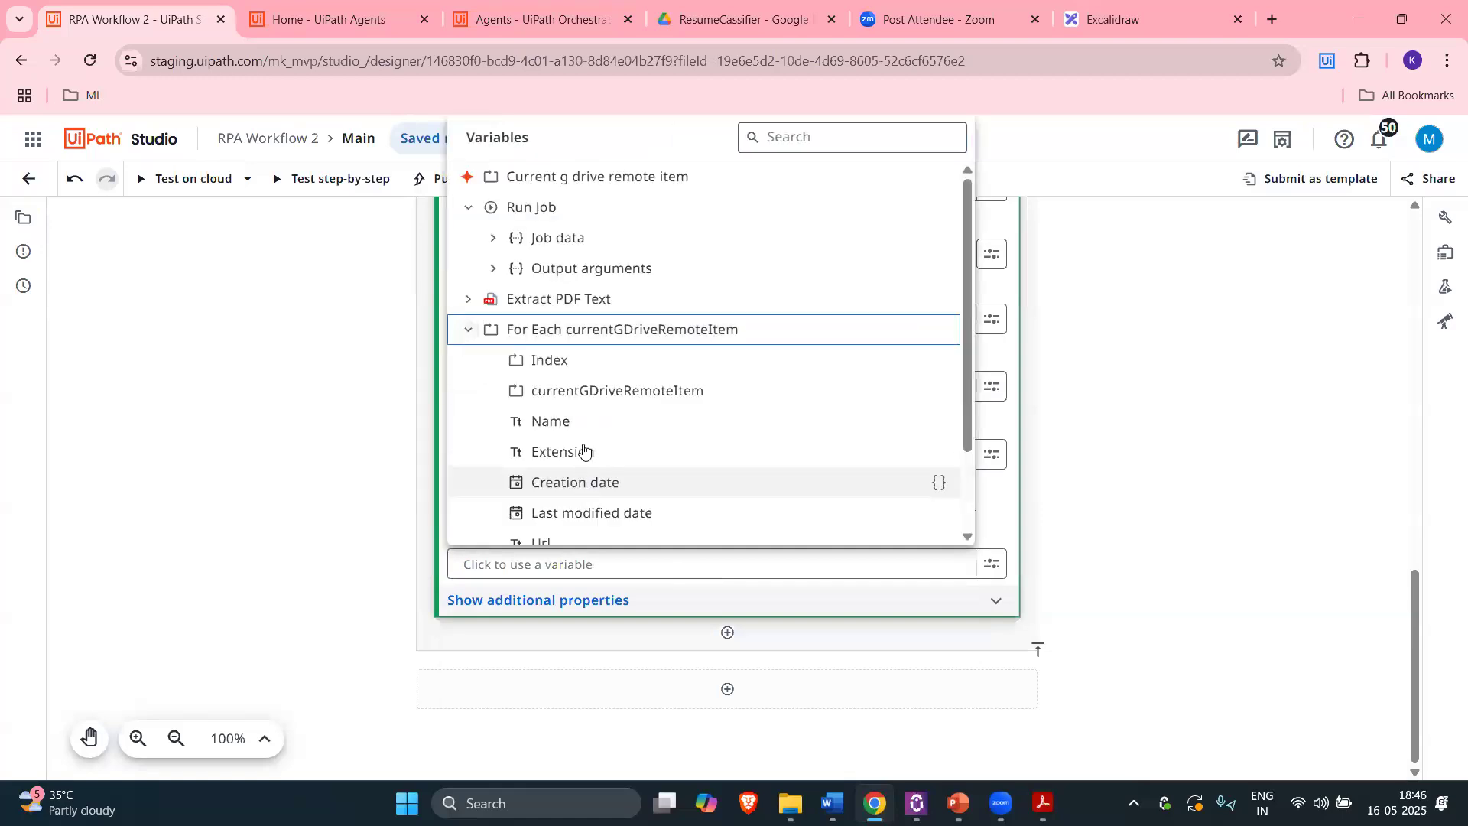
pyautogui.scroll(-2, 594, 469)
pyautogui.click(302, 443)
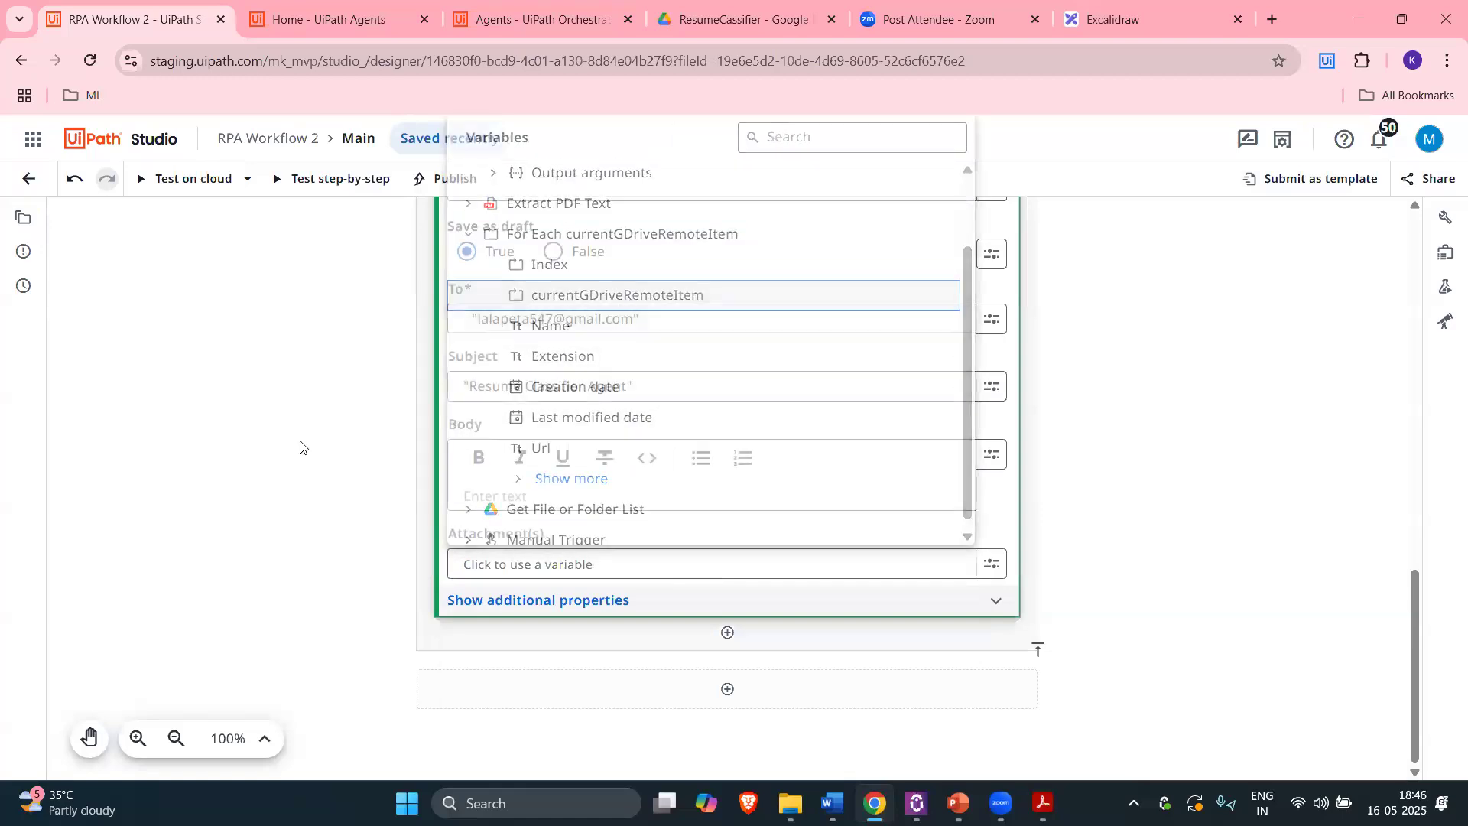
# Step: Fill the email body with Run Job's Output arguments > output
pyautogui.click(510, 496)
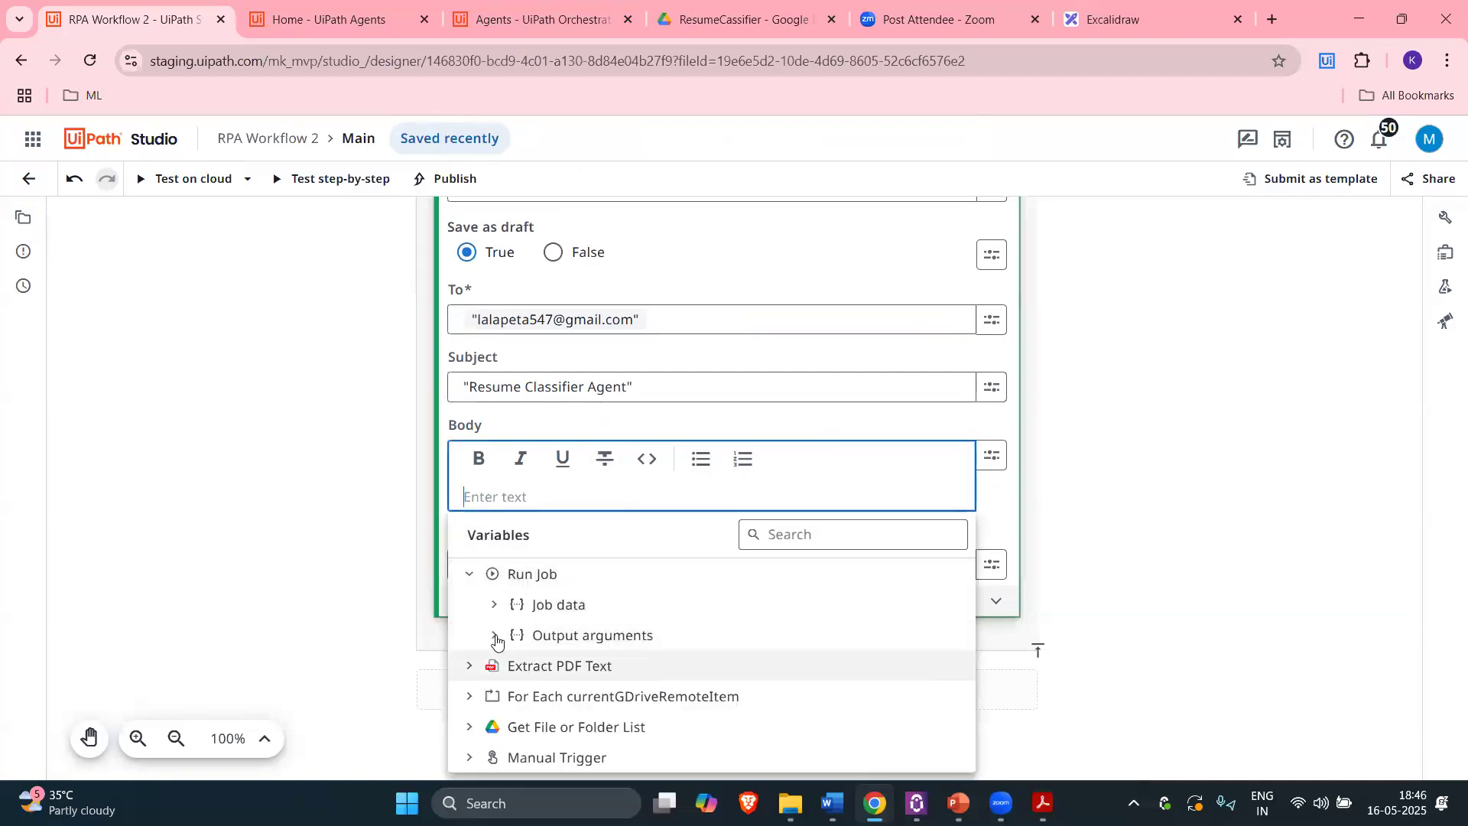
pyautogui.click(495, 637)
pyautogui.click(579, 302)
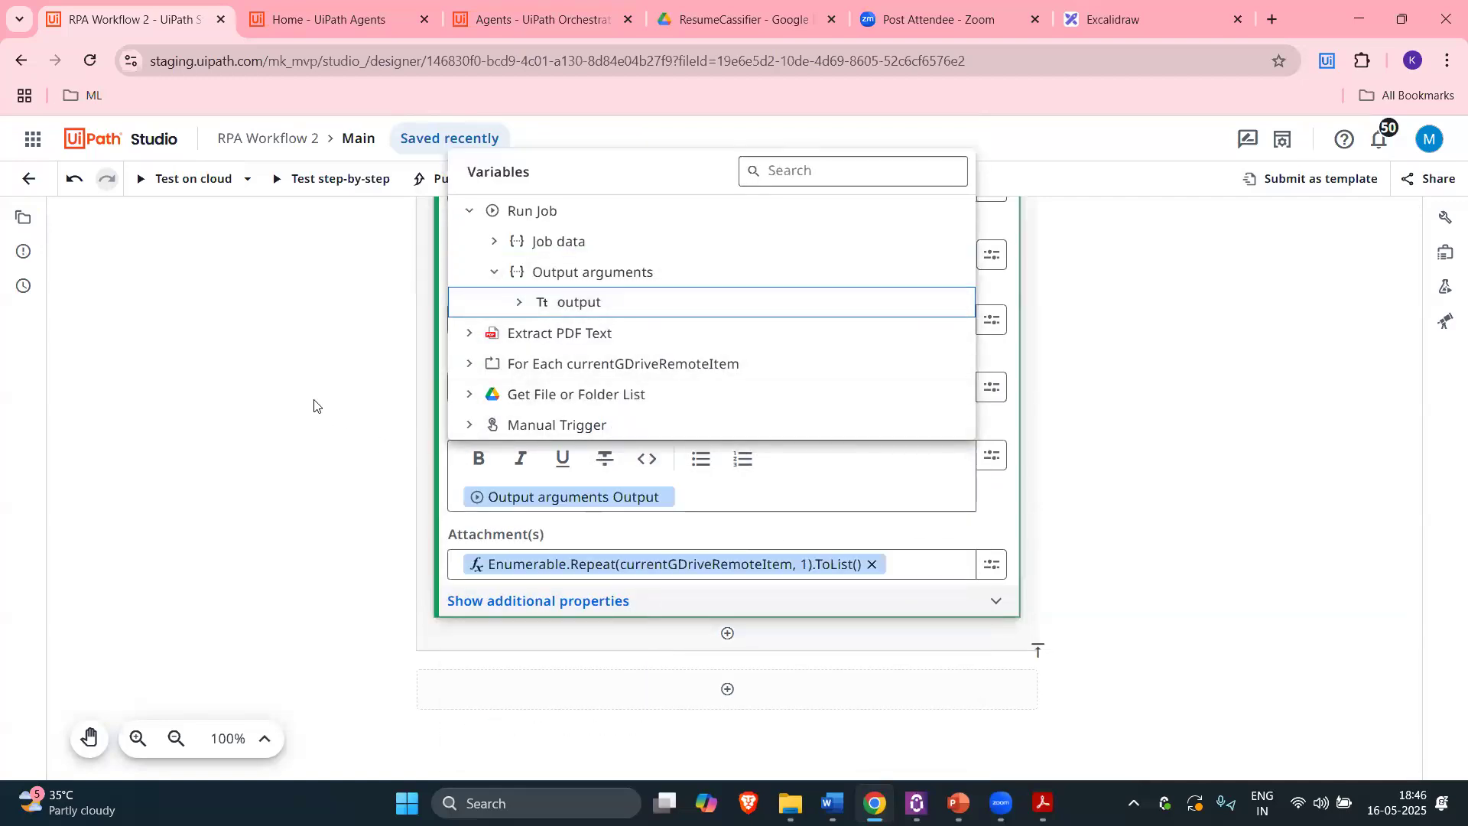
pyautogui.click(427, 540)
pyautogui.scroll(3, 377, 549)
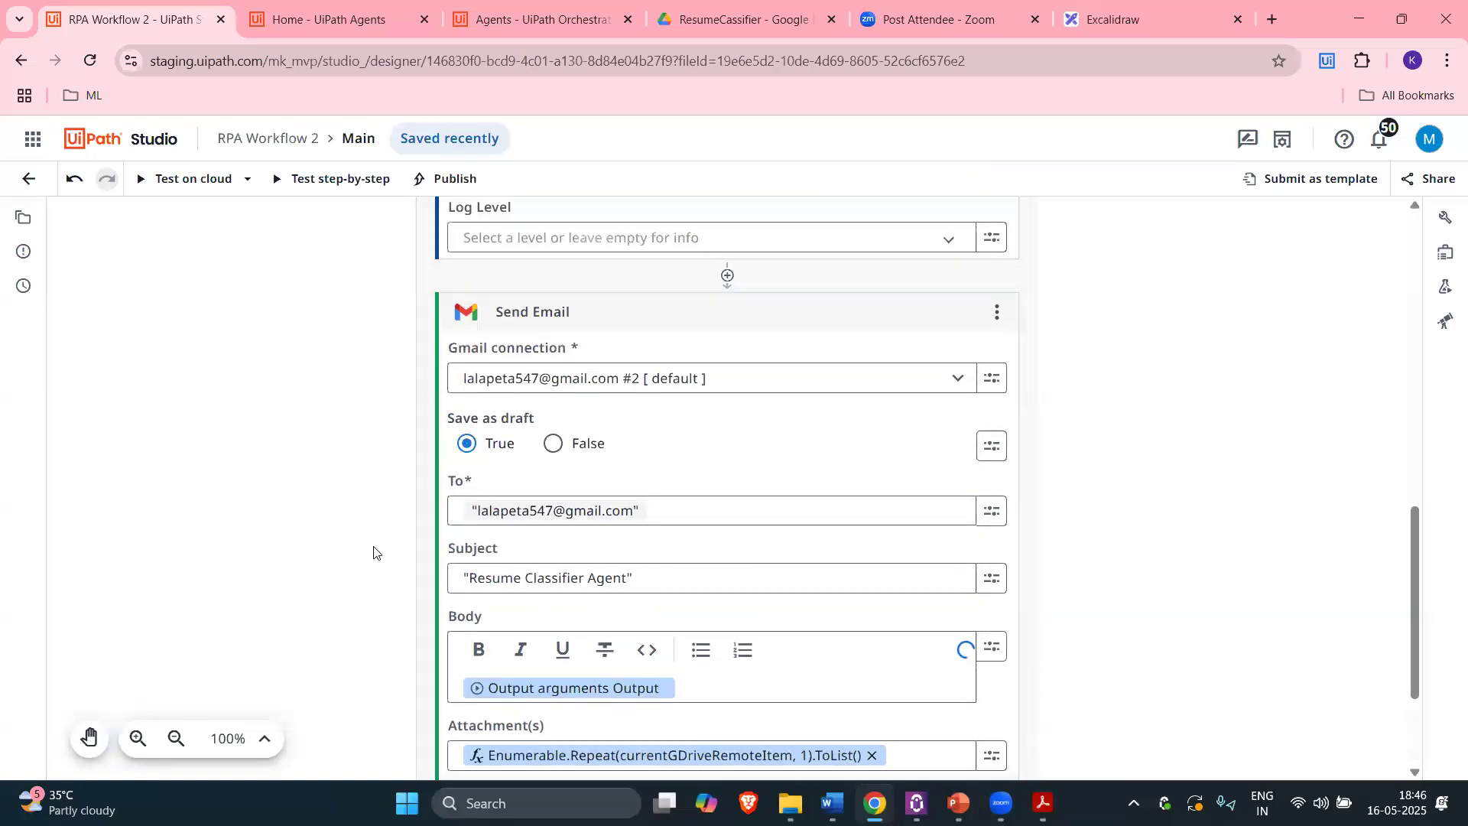
# Step: Start a cloud test run of RPA Workflow 2, then open Google in a new tab
pyautogui.scroll(-1, 644, 596)
pyautogui.scroll(1, 650, 593)
pyautogui.scroll(3, 650, 566)
pyautogui.scroll(-2, 688, 459)
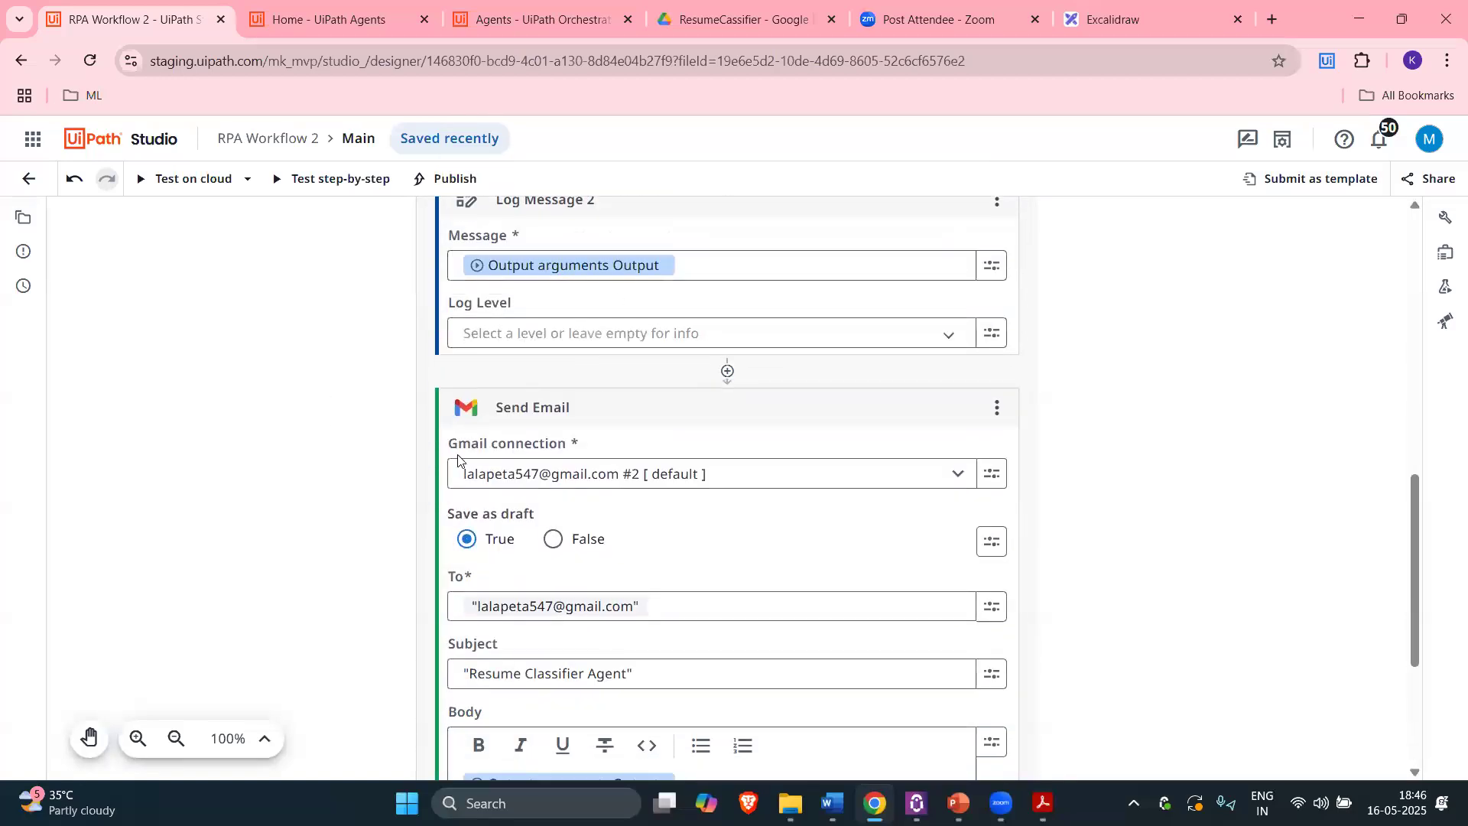
pyautogui.scroll(5, 311, 349)
pyautogui.scroll(4, 311, 349)
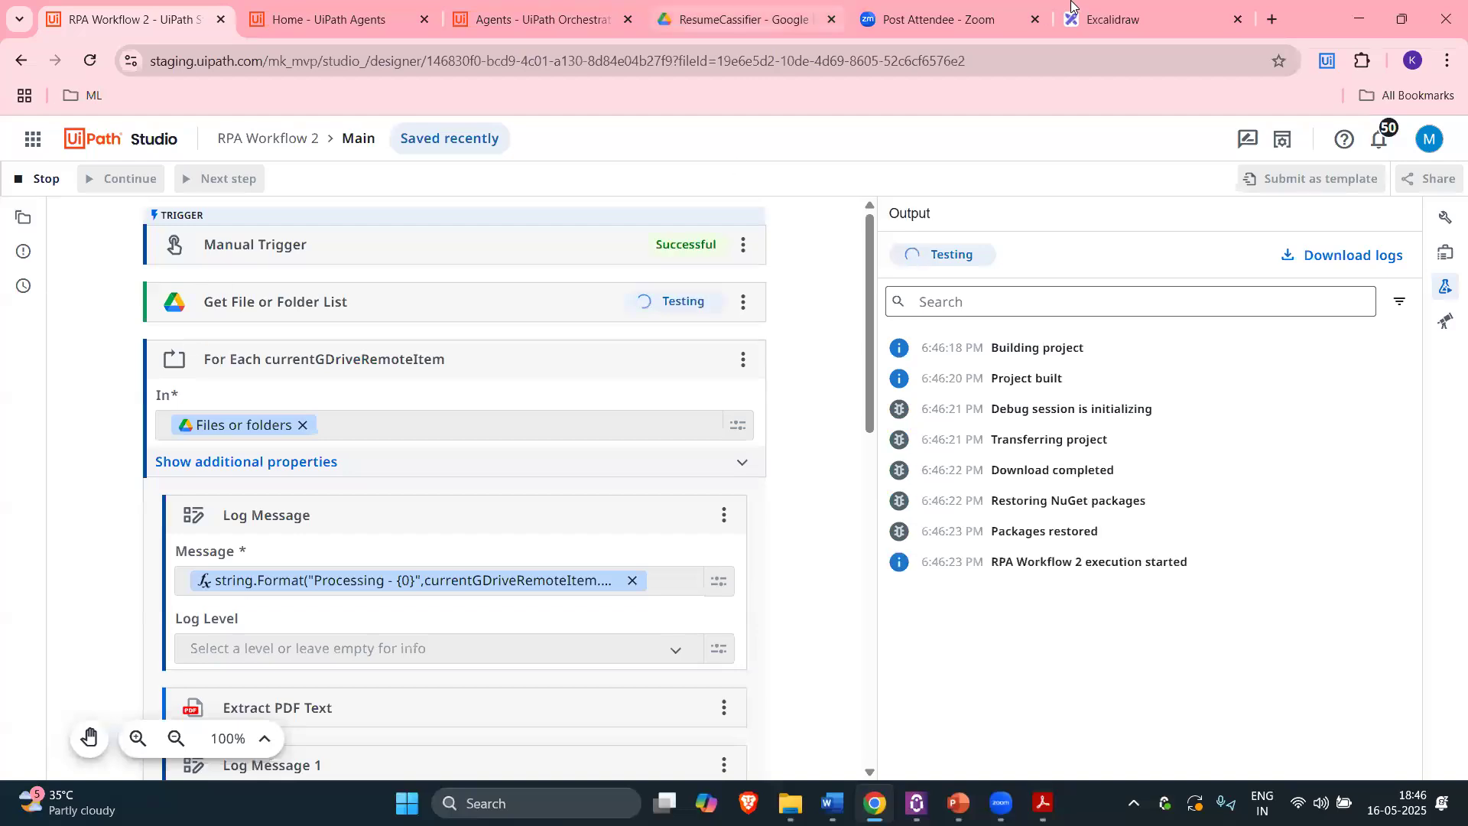
pyautogui.hotkey('ctrl', 't')
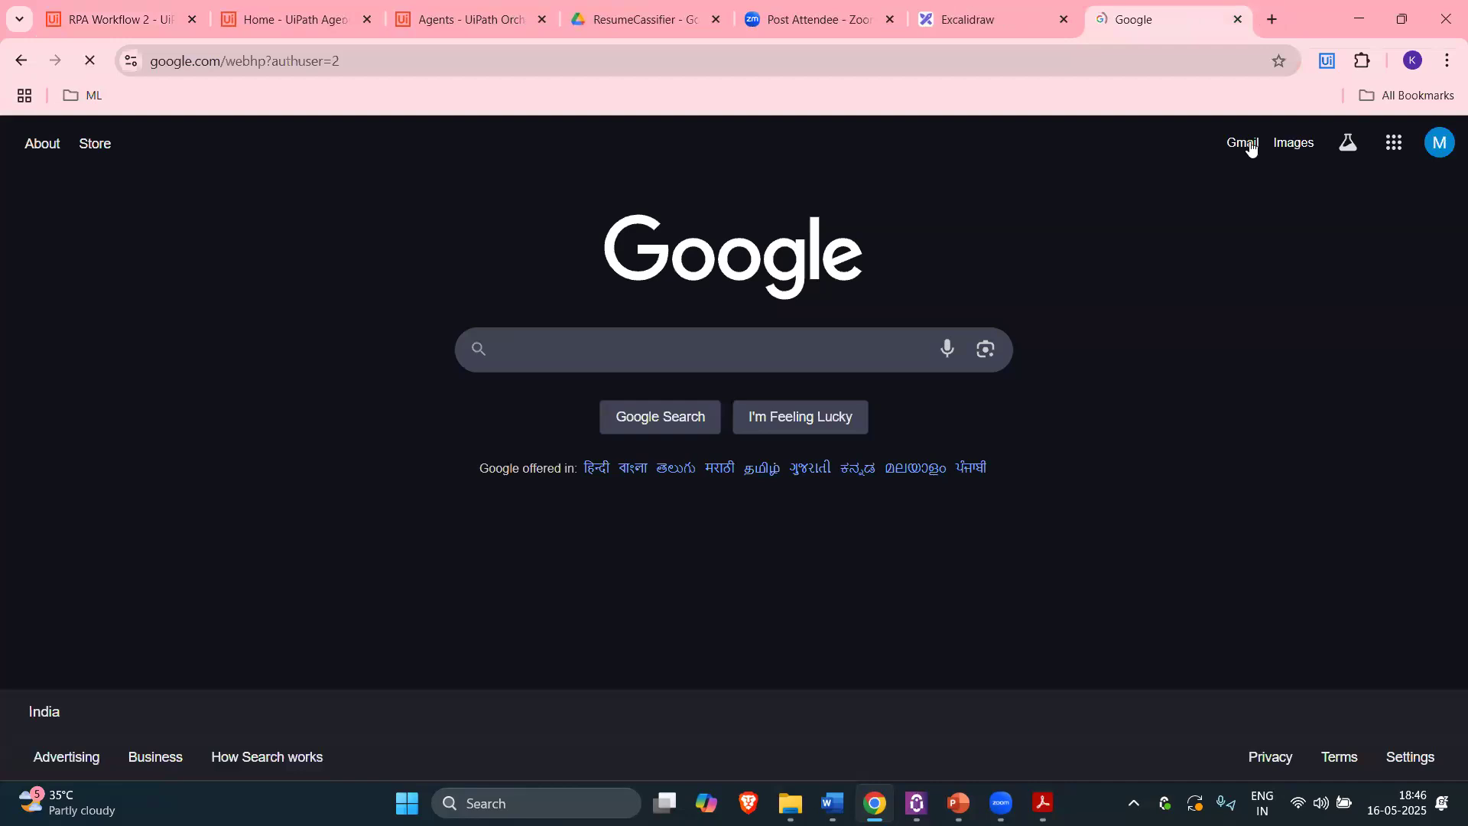
# Step: Reorder the Google tab, view the ResumeClassifier agent page, and return to RPA Workflow 2
pyautogui.moveTo(1156, 34); pyautogui.dragTo(493, 20)
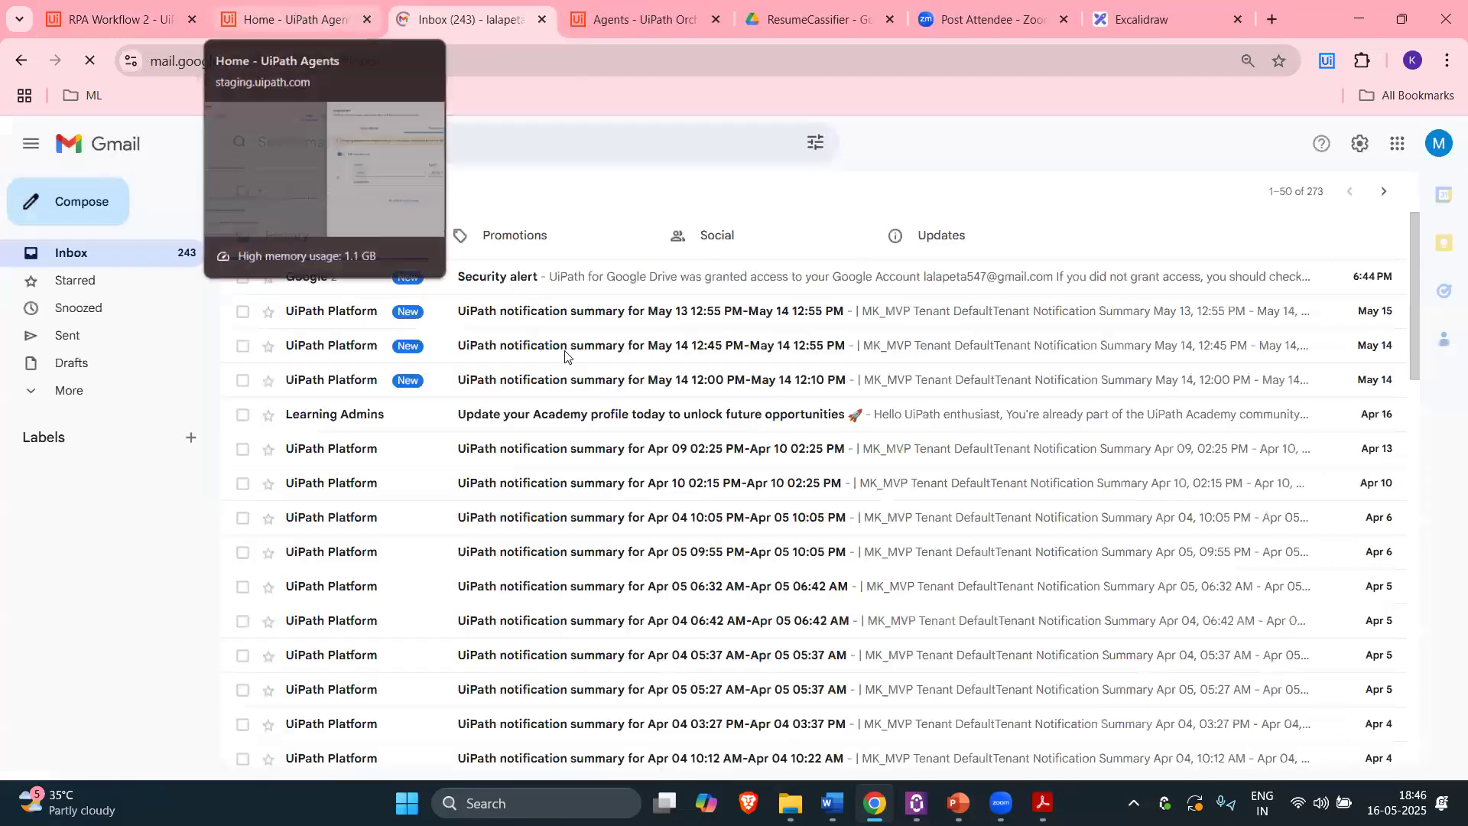
pyautogui.click(294, 9)
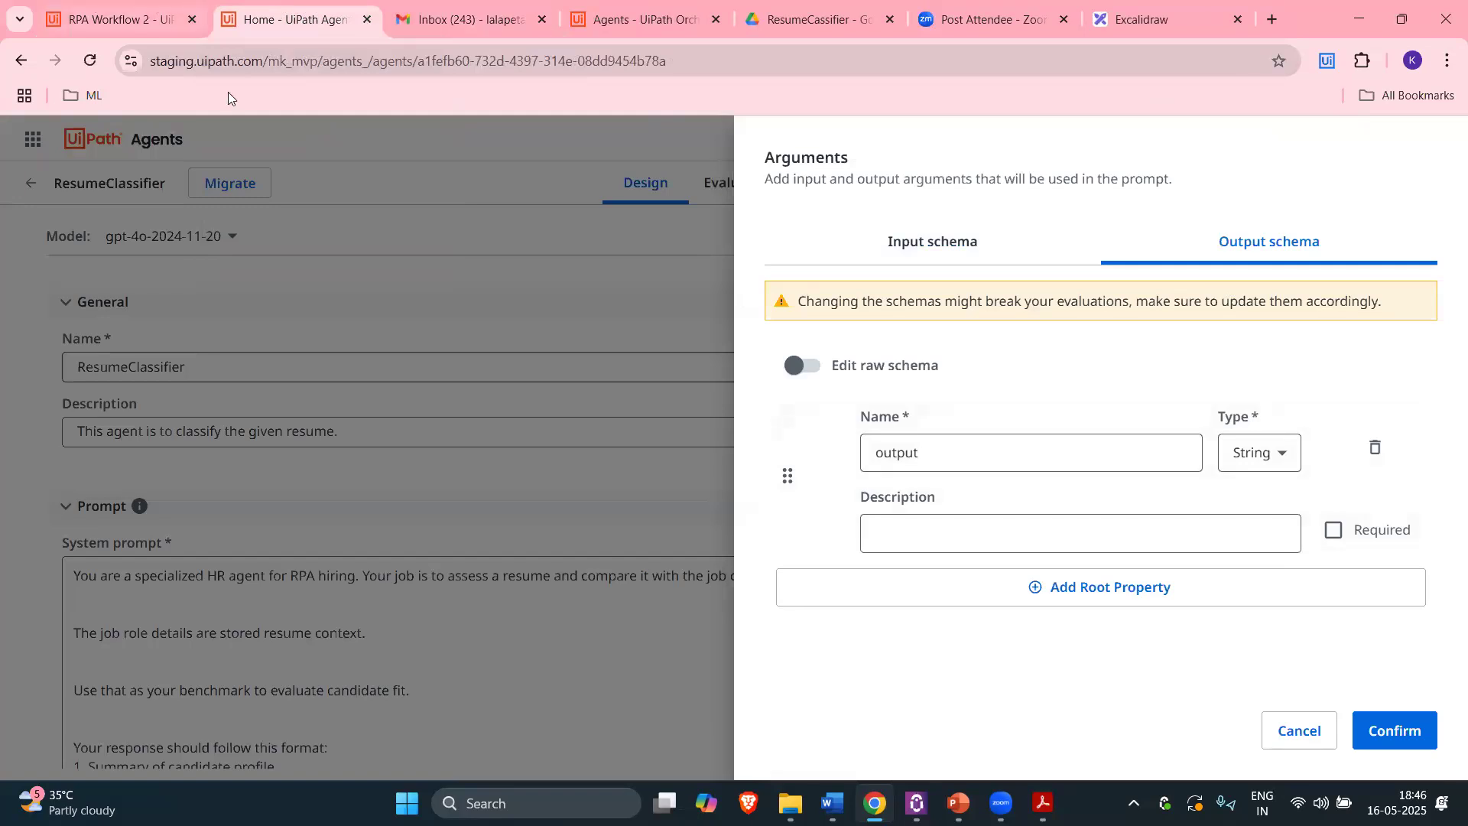
pyautogui.click(115, 19)
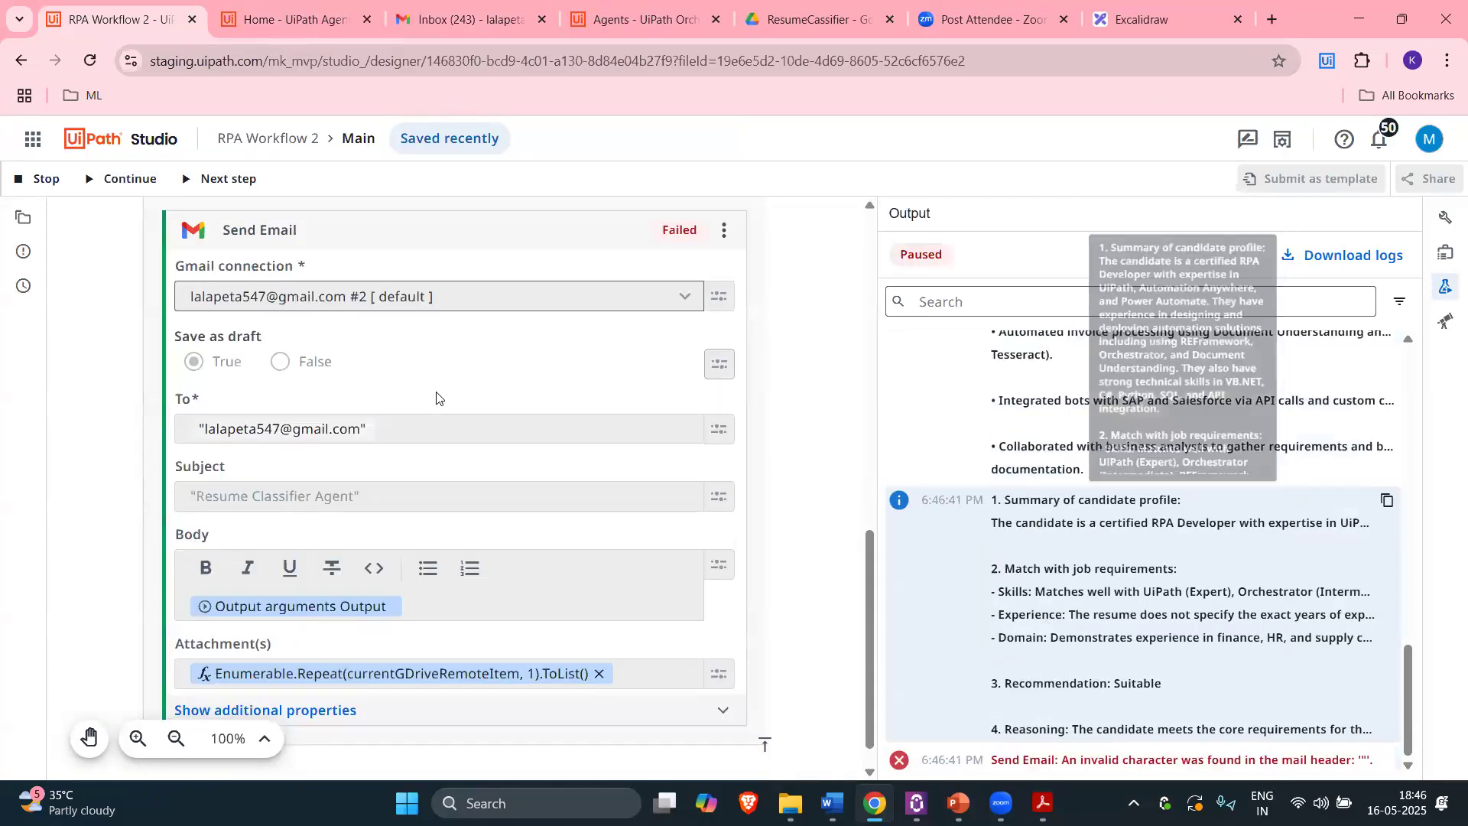
# Step: Stop the paused test run of the workflow
pyautogui.scroll(1, 465, 476)
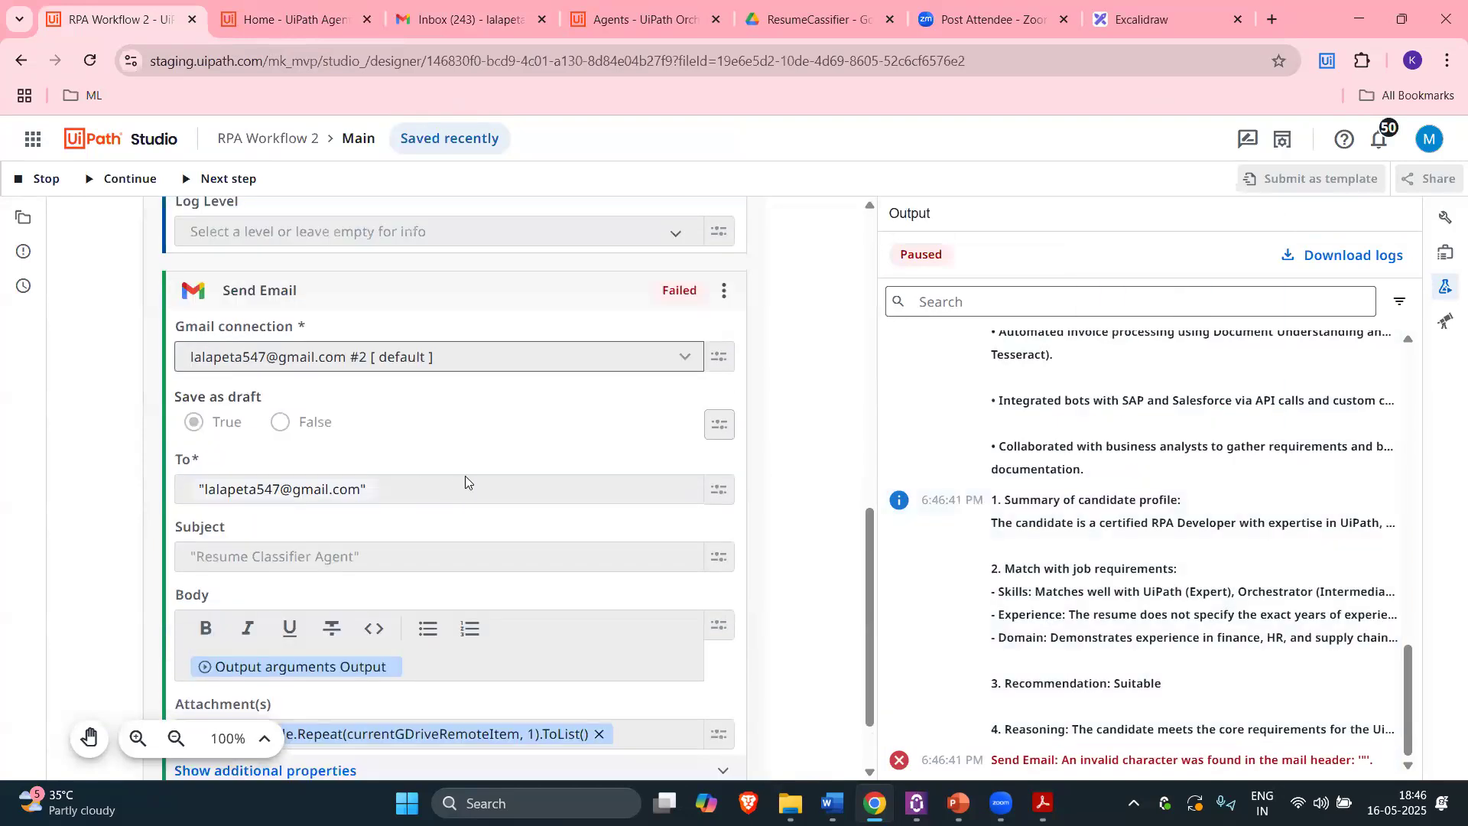
pyautogui.scroll(1, 417, 470)
pyautogui.scroll(-1, 394, 501)
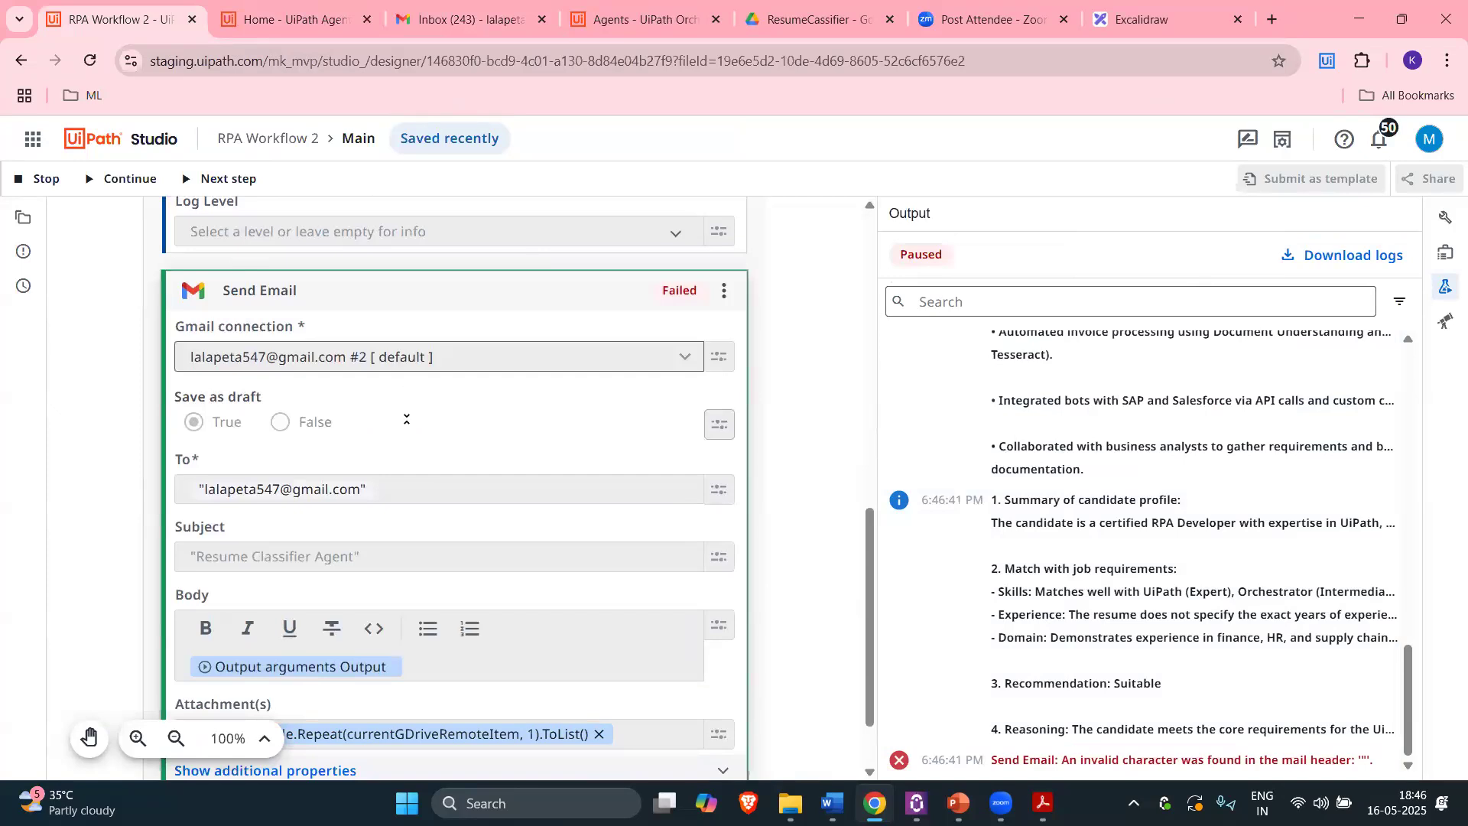
pyautogui.click(401, 597)
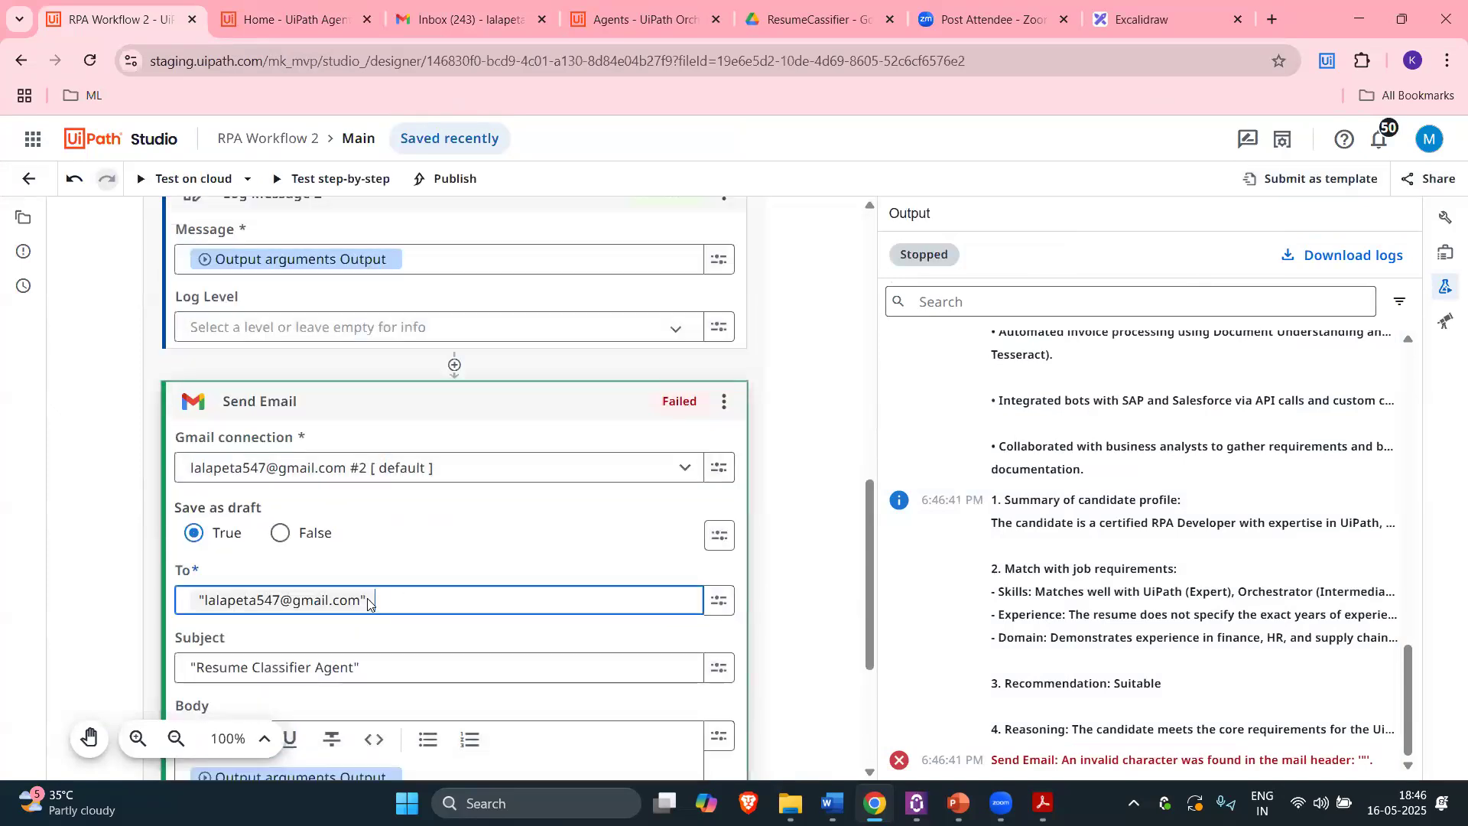
# Step: Retype the Send Email recipient address without quotes and strip the quotes from the Resume Classifier Agent subject
pyautogui.click(406, 595)
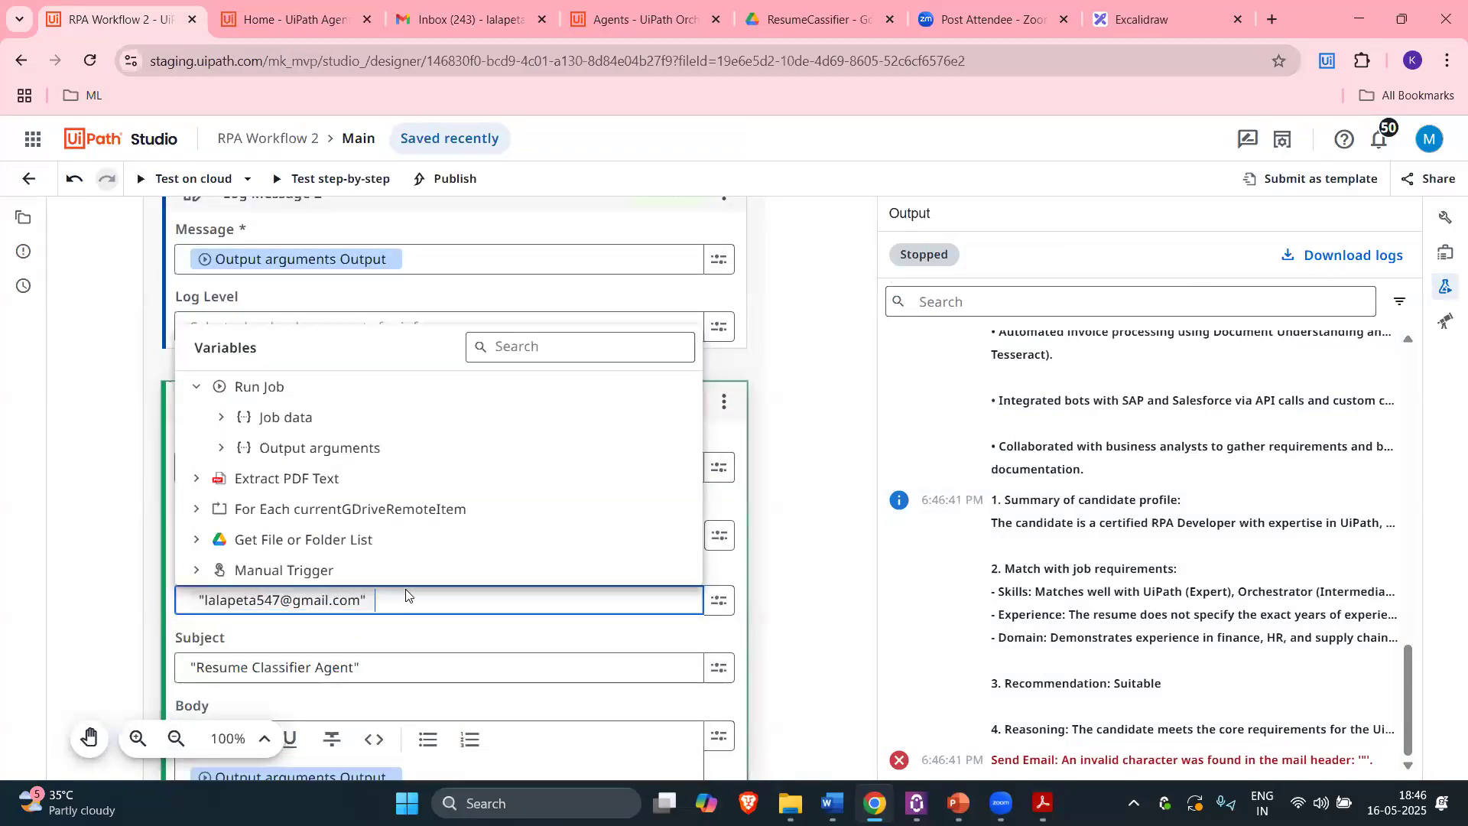
pyautogui.hotkey('ctrl', 'a')
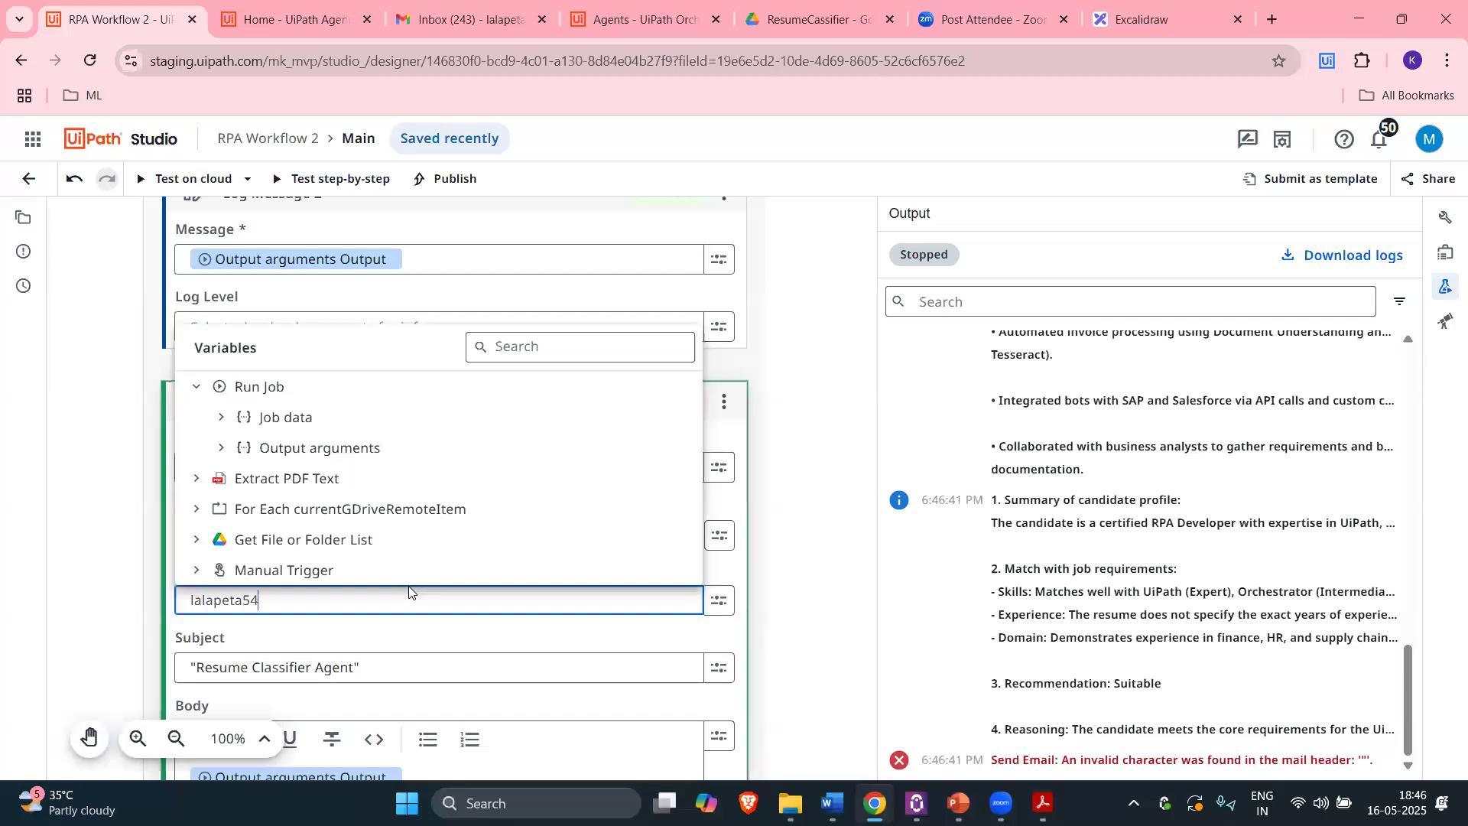
pyautogui.click(385, 667)
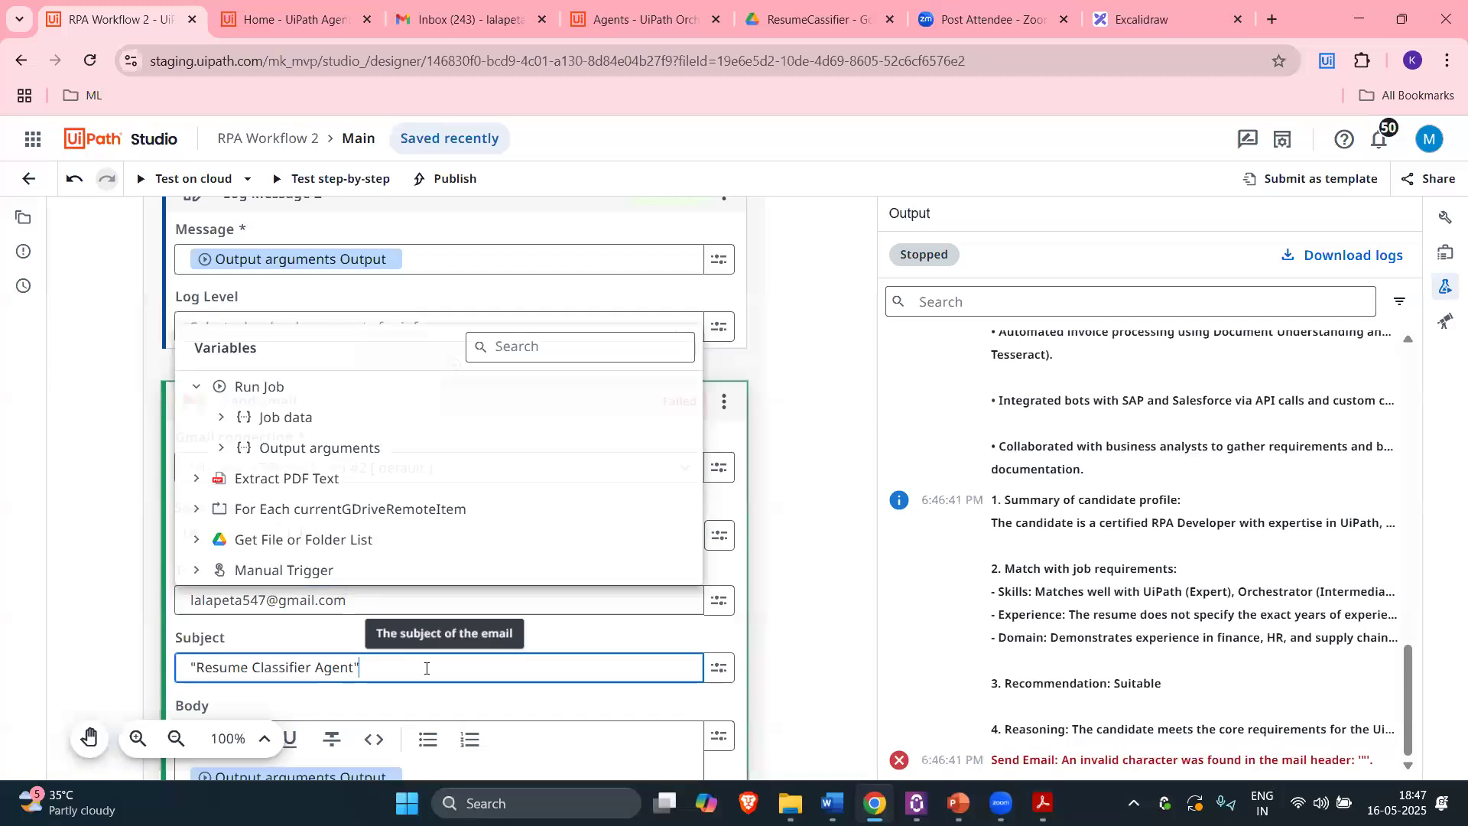
pyautogui.press('BackSpace')
pyautogui.click(196, 667)
pyautogui.press('BackSpace')
pyautogui.click(367, 367)
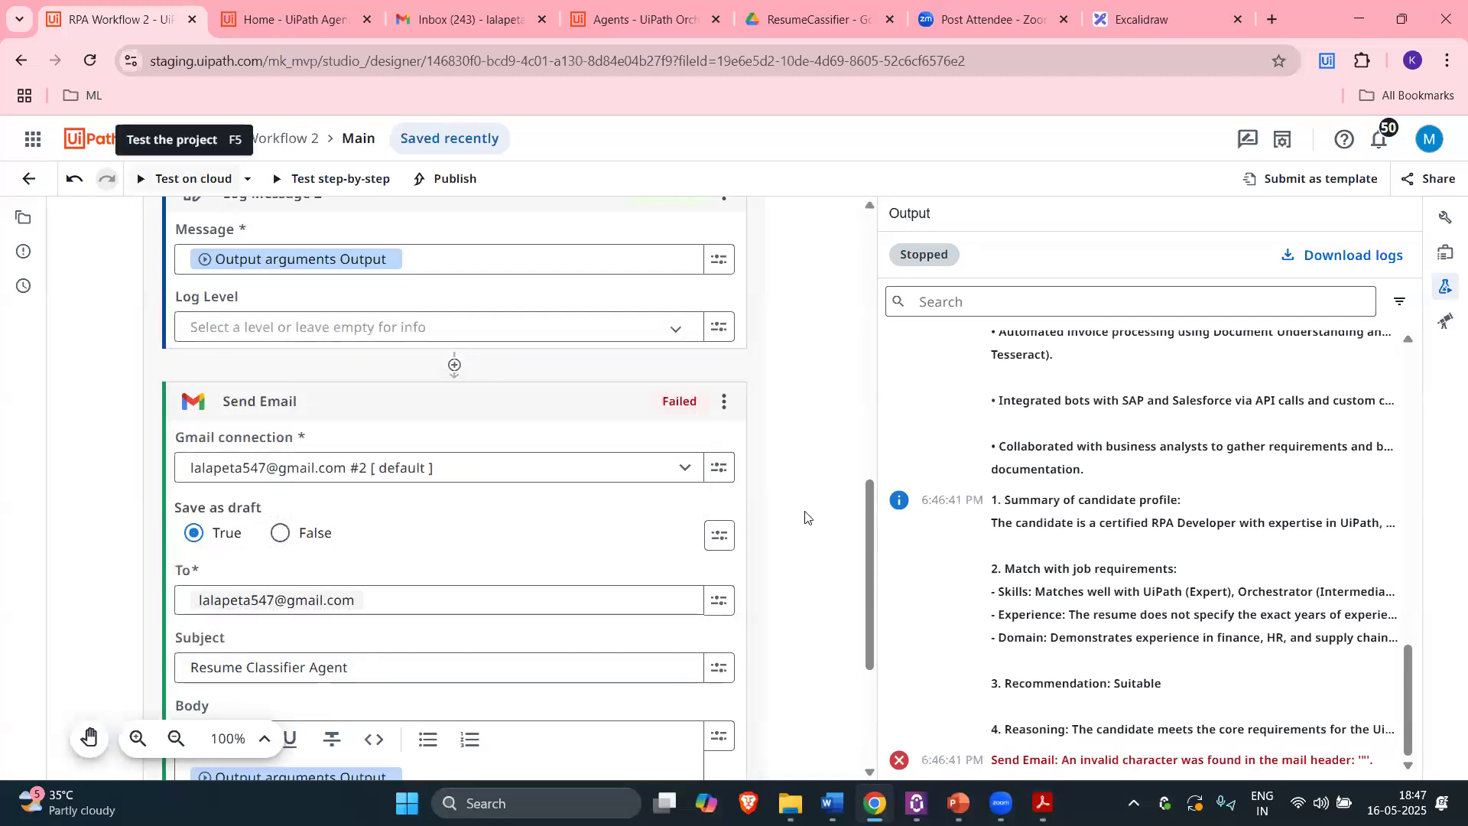
# Step: Test-run RPA Workflow 2 again with F5, confirm Send Email succeeds, then check Gmail
pyautogui.press('F5')
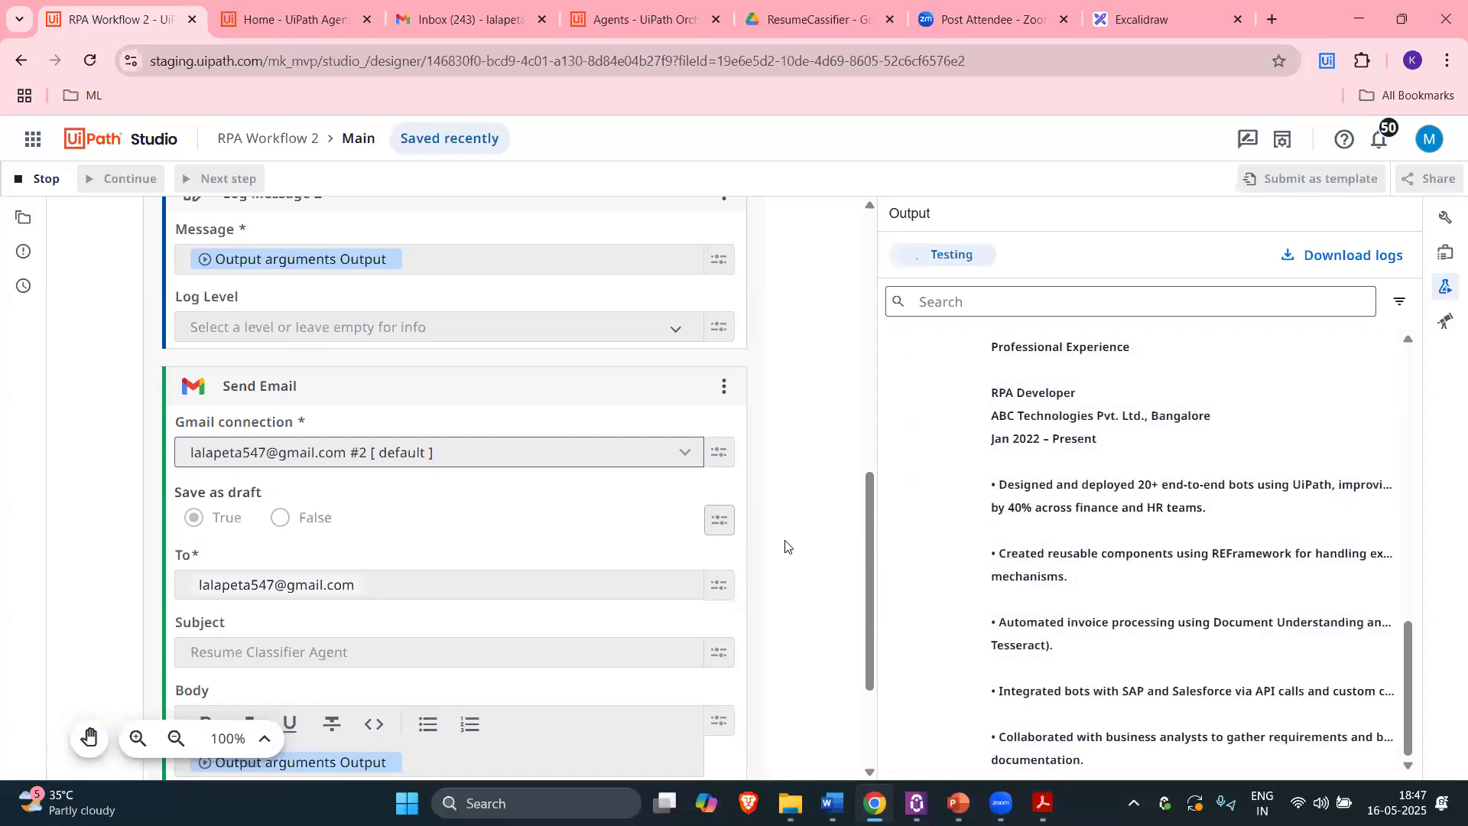
pyautogui.scroll(-3, 786, 547)
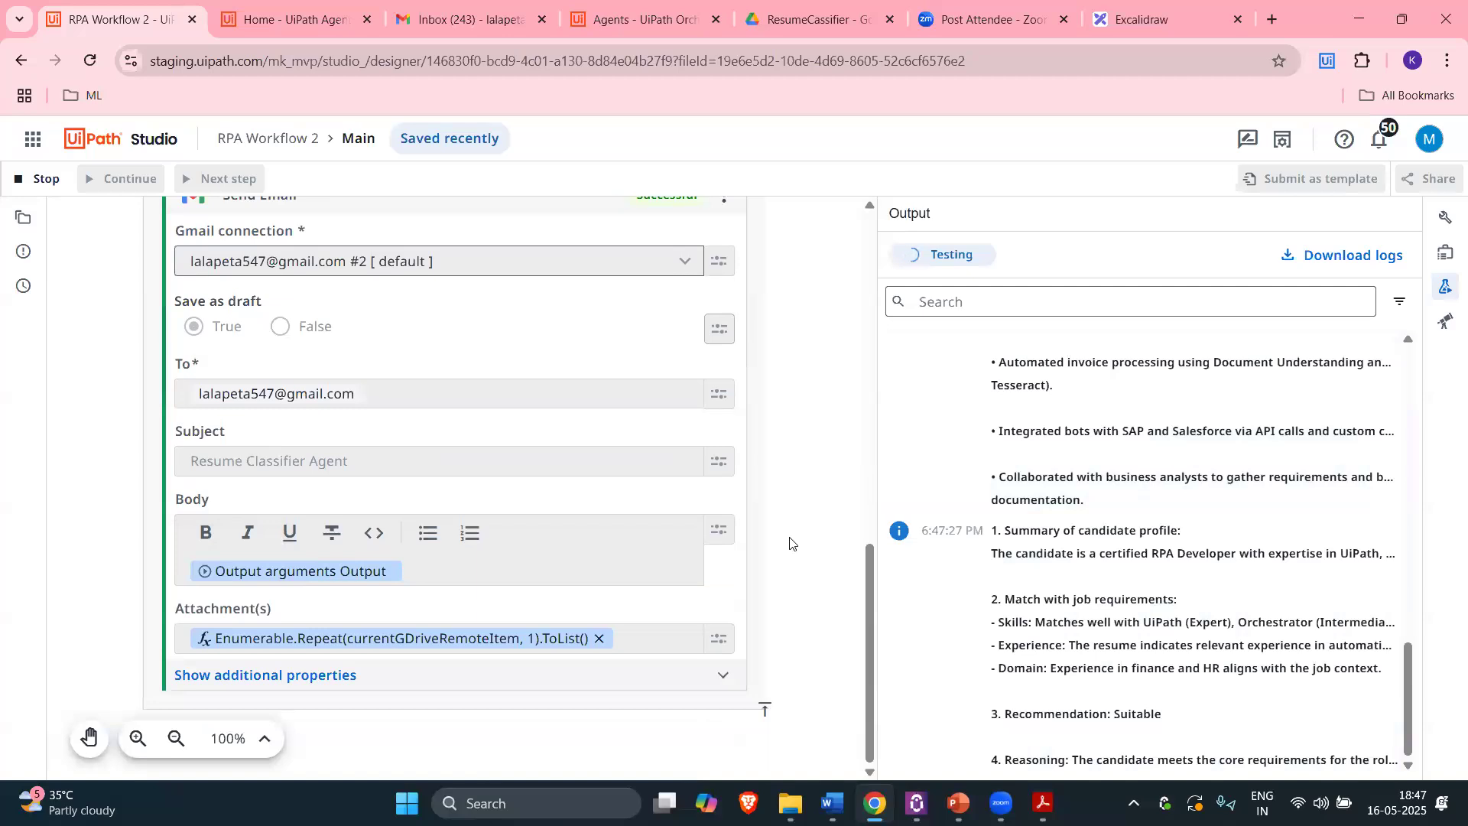
pyautogui.click(448, 17)
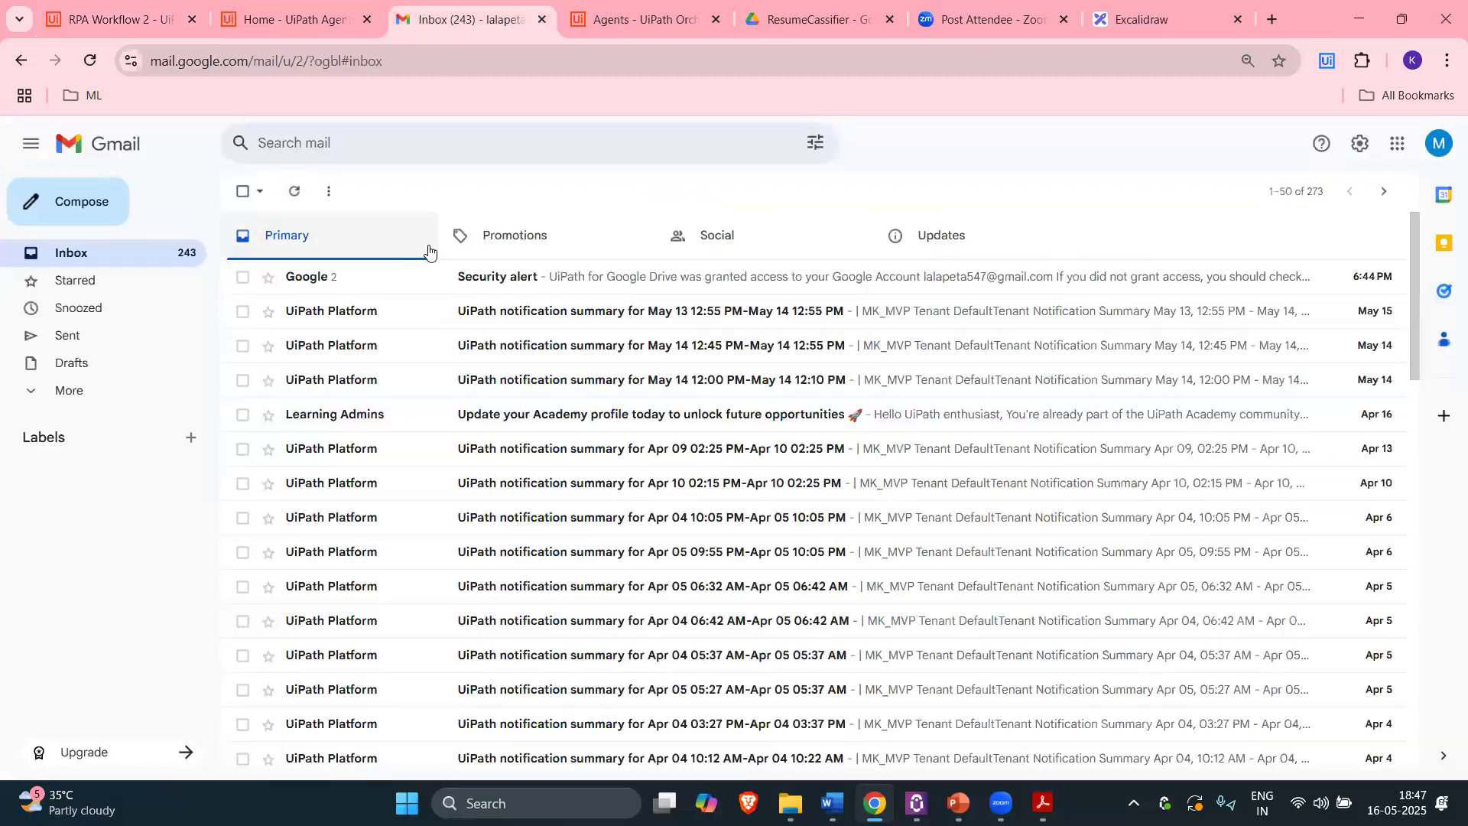
# Step: Compare the workflow run with Gmail, reloading the inbox and expanding the folder list to find the new draft
pyautogui.click(134, 3)
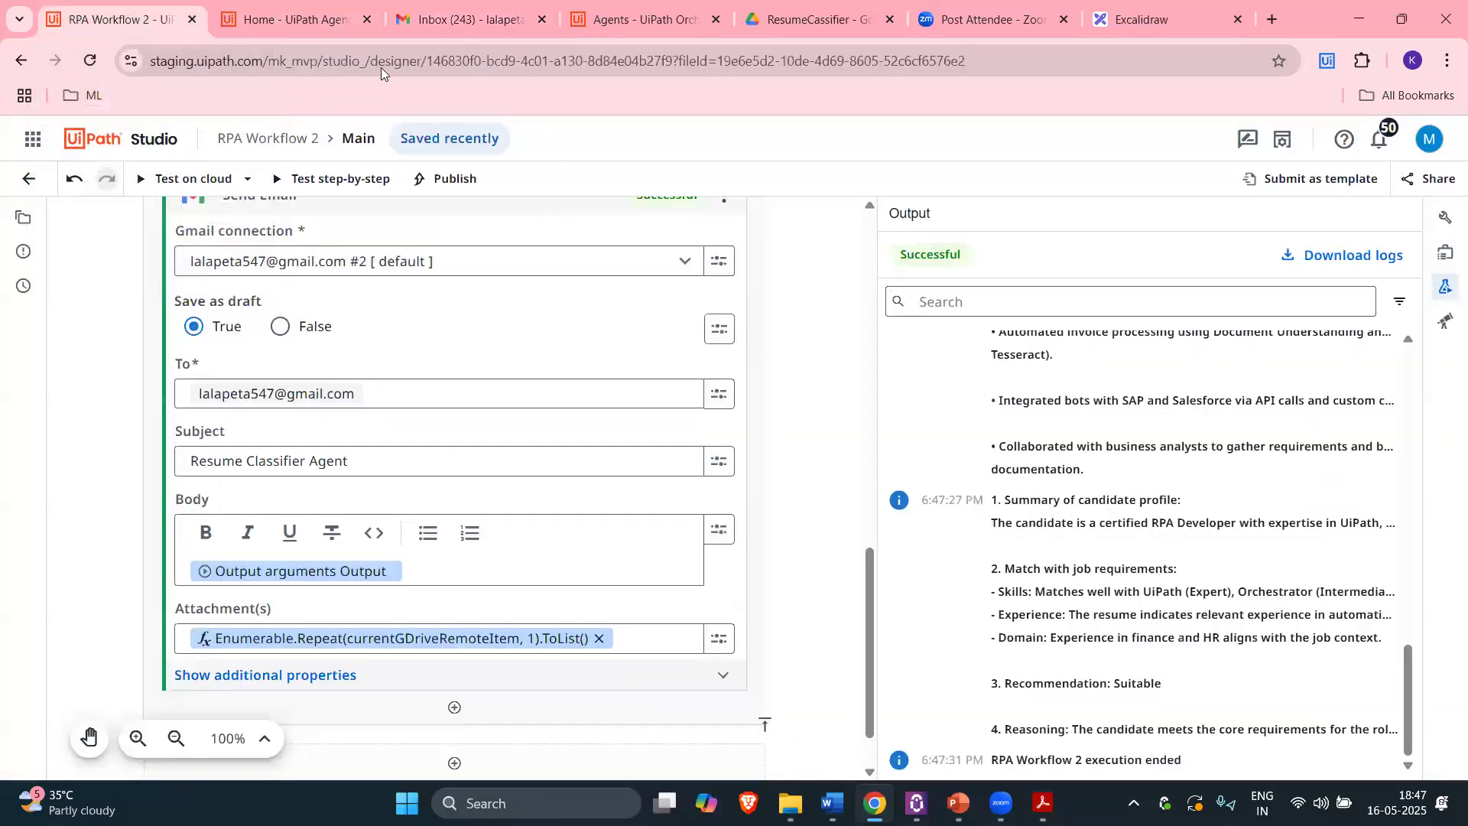
pyautogui.hotkey('ctrl', '3')
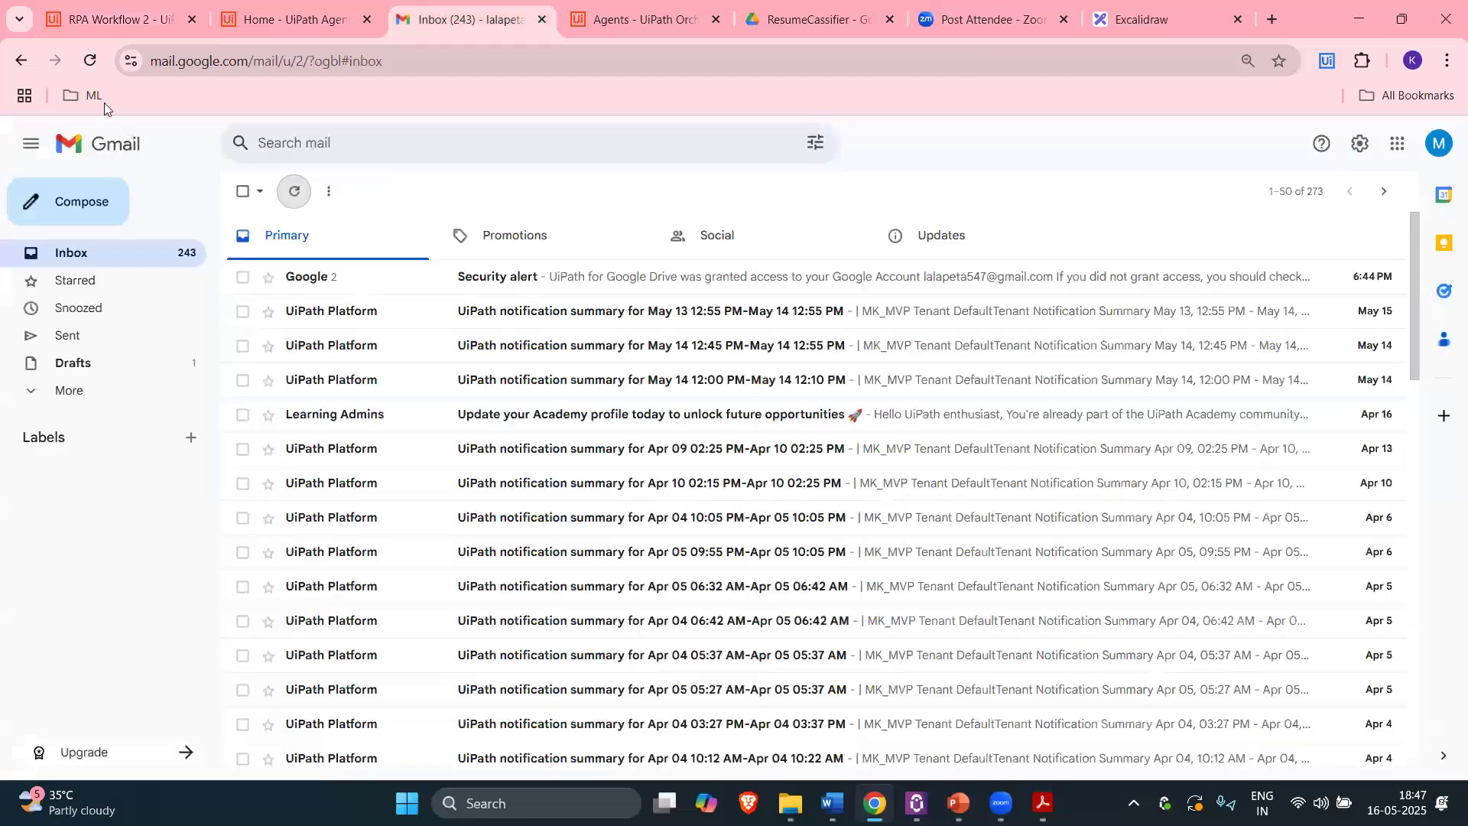
pyautogui.click(89, 60)
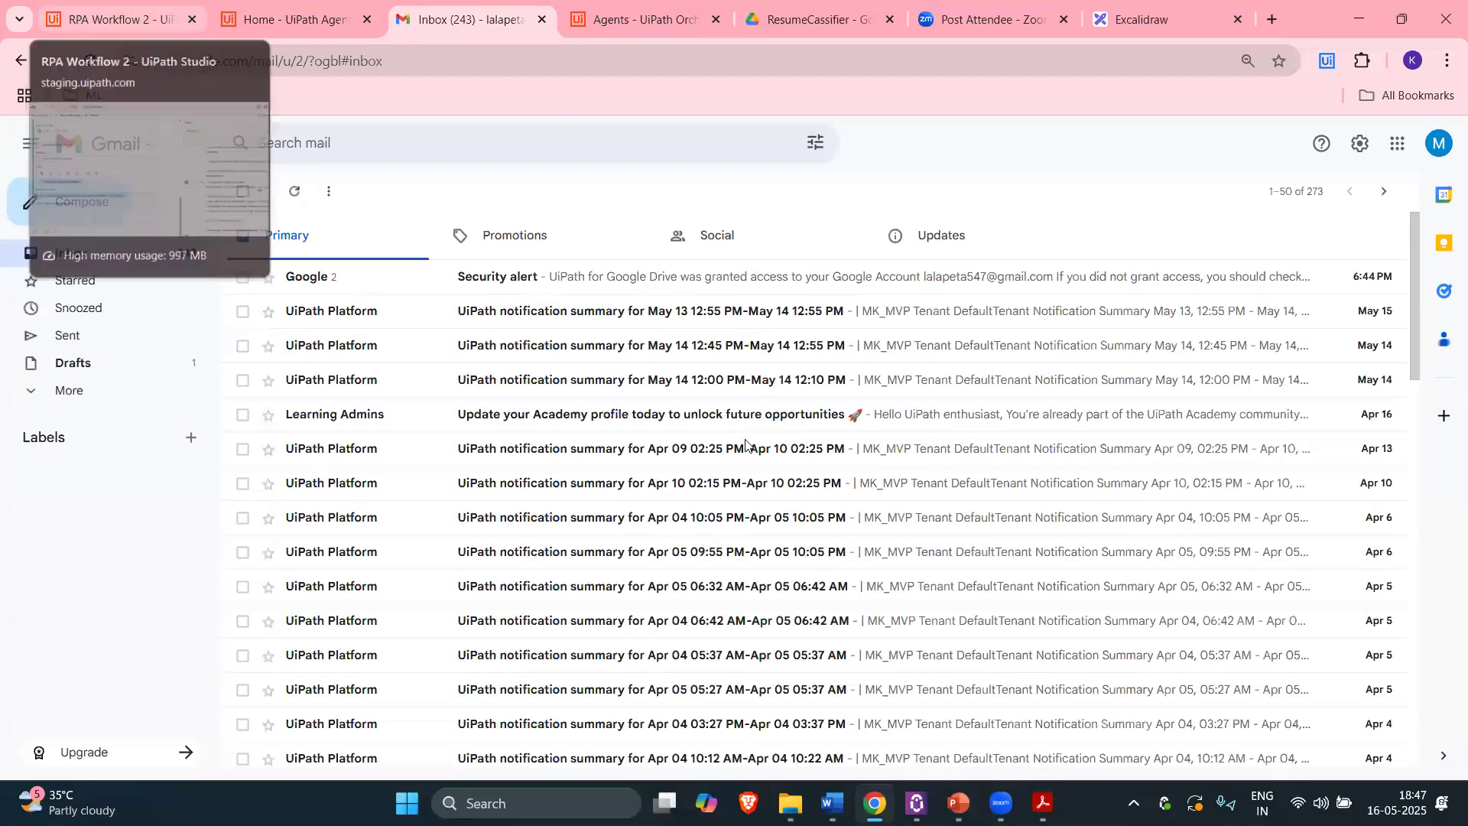
pyautogui.hotkey('ctrl', '1')
pyautogui.scroll(3, 497, 321)
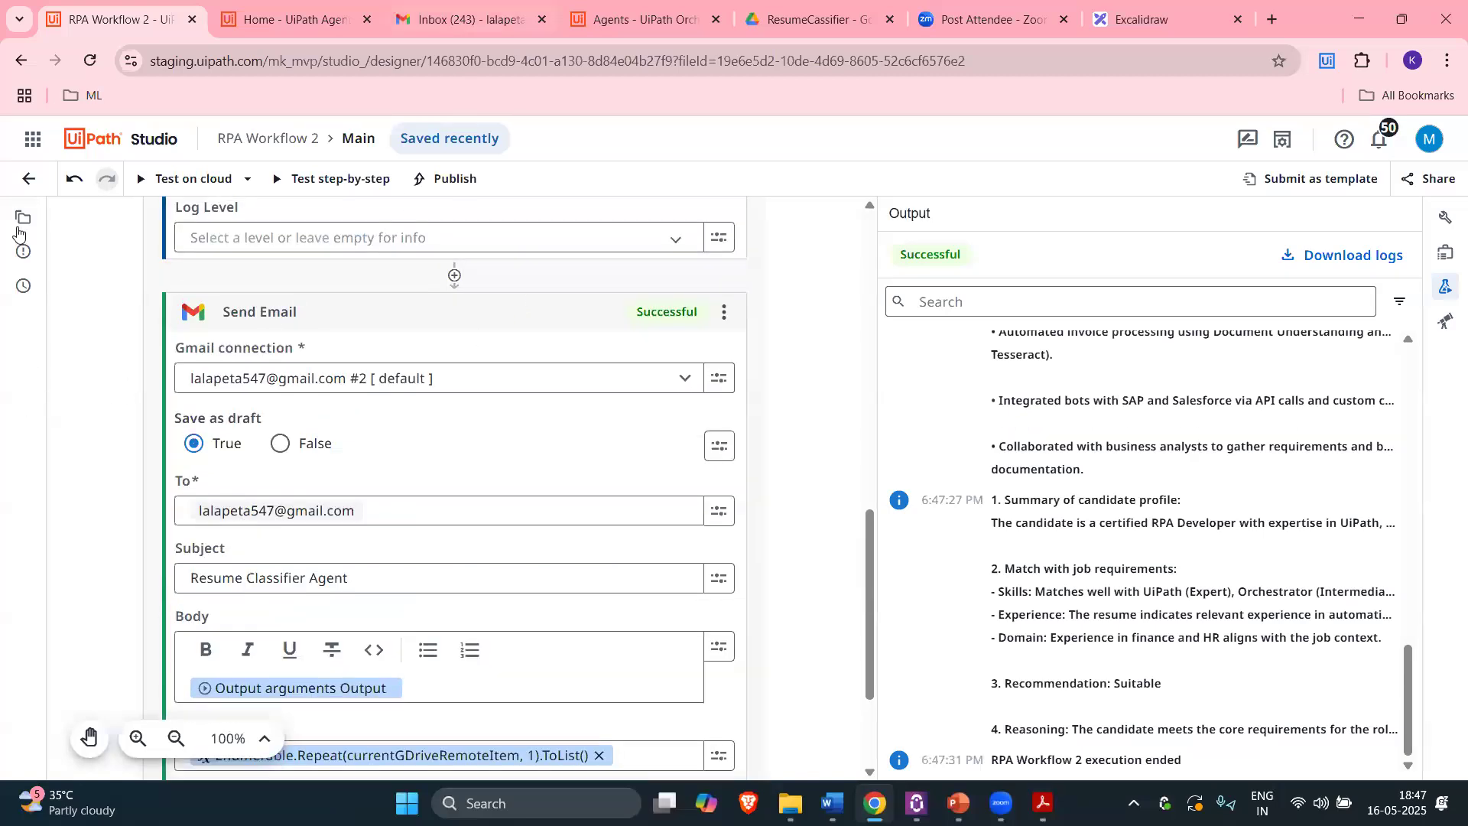
pyautogui.hotkey('ctrl', '3')
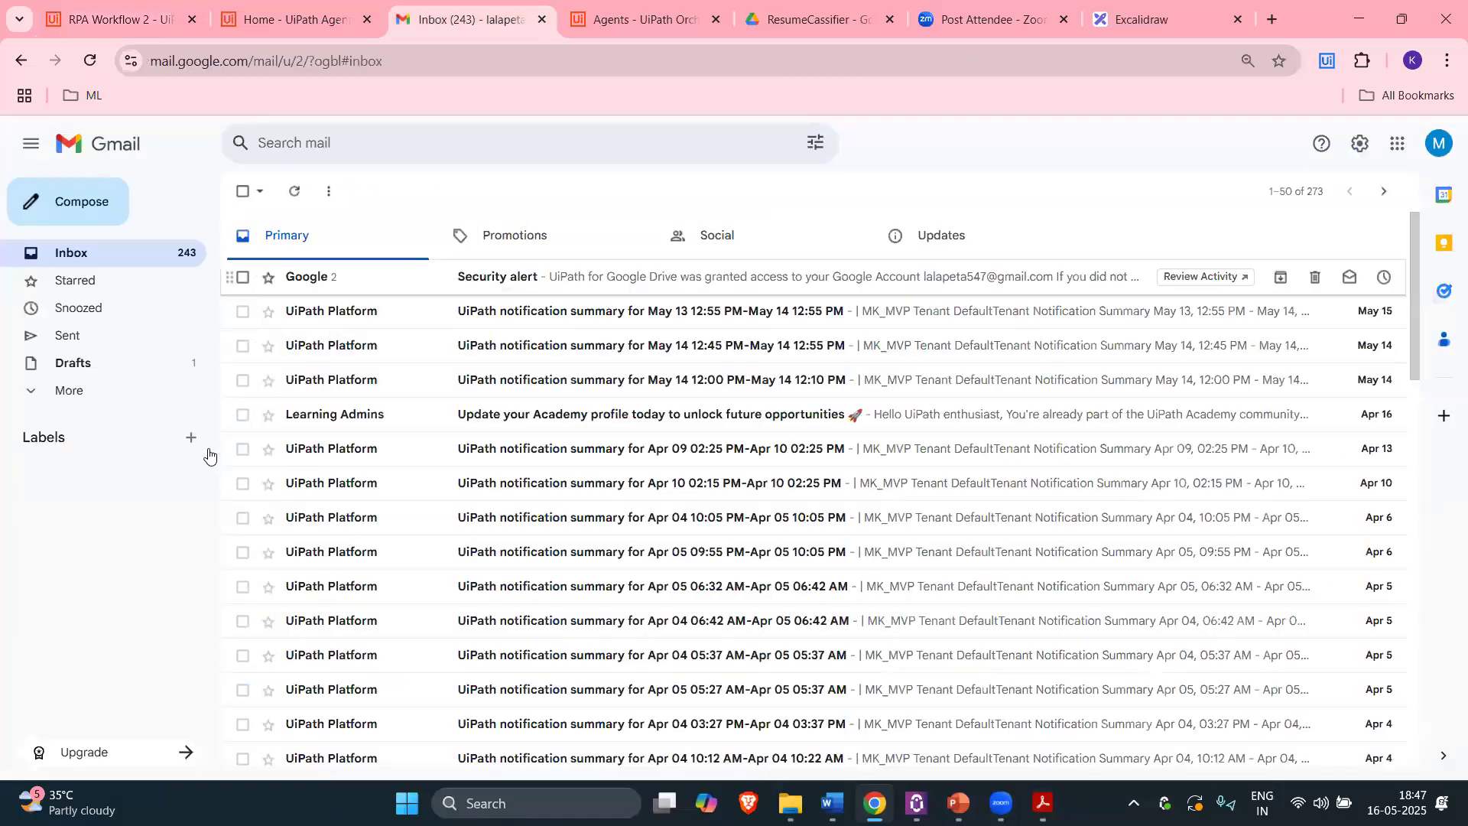
pyautogui.click(120, 382)
pyautogui.hotkey('ctrl', '1')
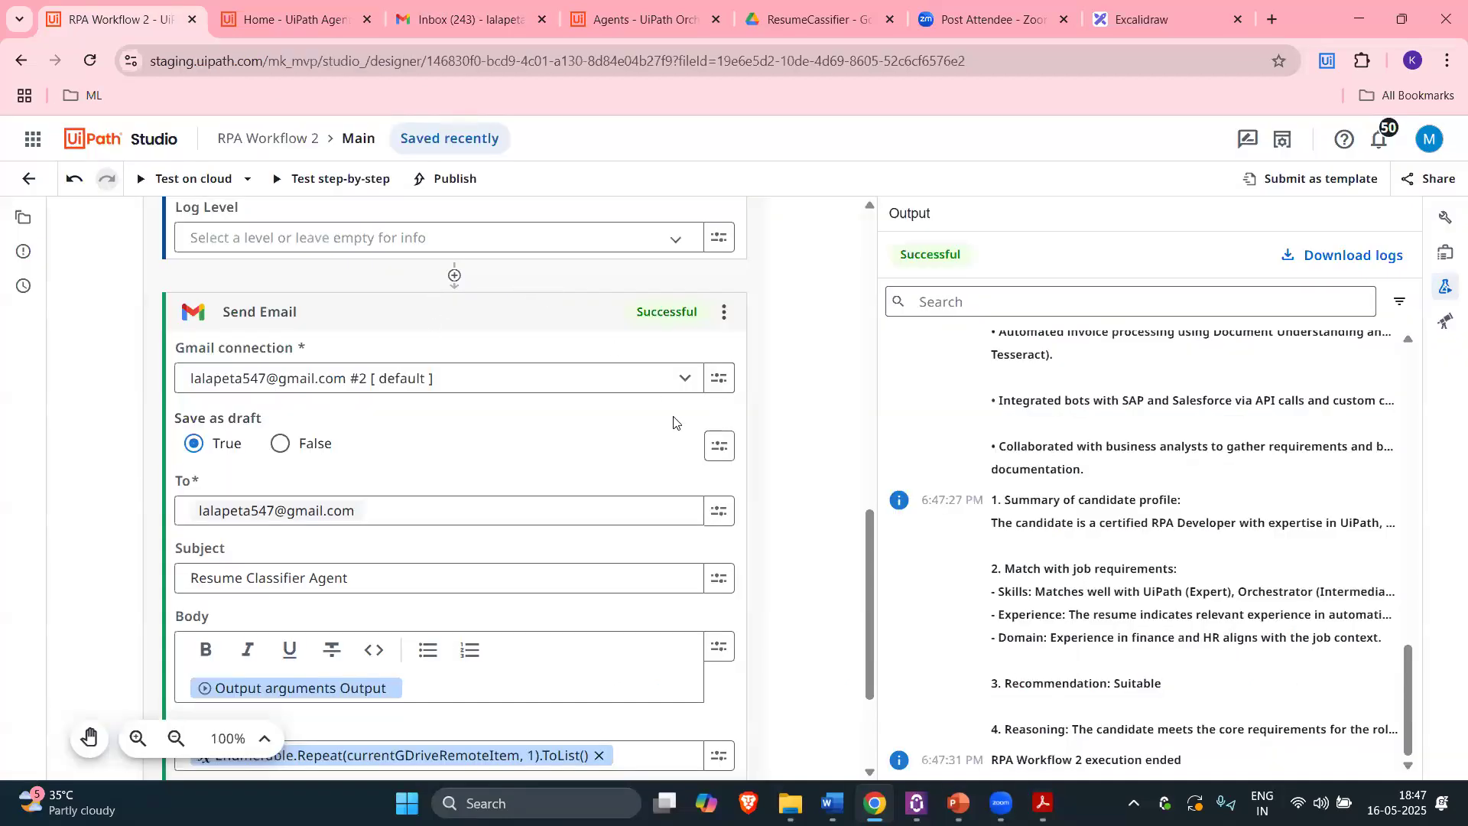
pyautogui.hotkey('ctrl', '3')
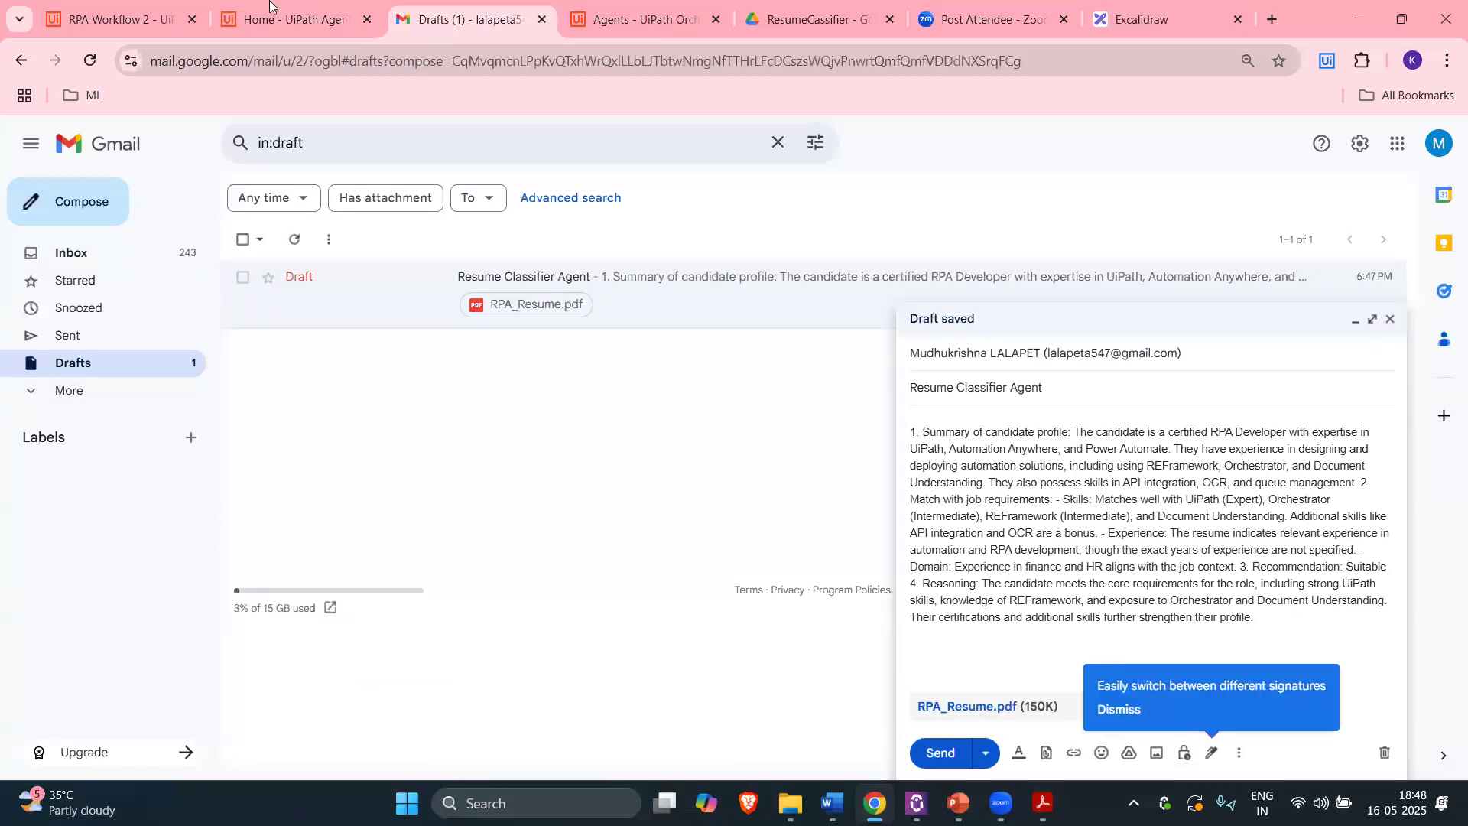
# Step: Split the draft's assessment so points 2, 3 and 4 each begin a new paragraph
pyautogui.moveTo(1073, 433); pyautogui.dragTo(1226, 514)
pyautogui.click(1221, 550)
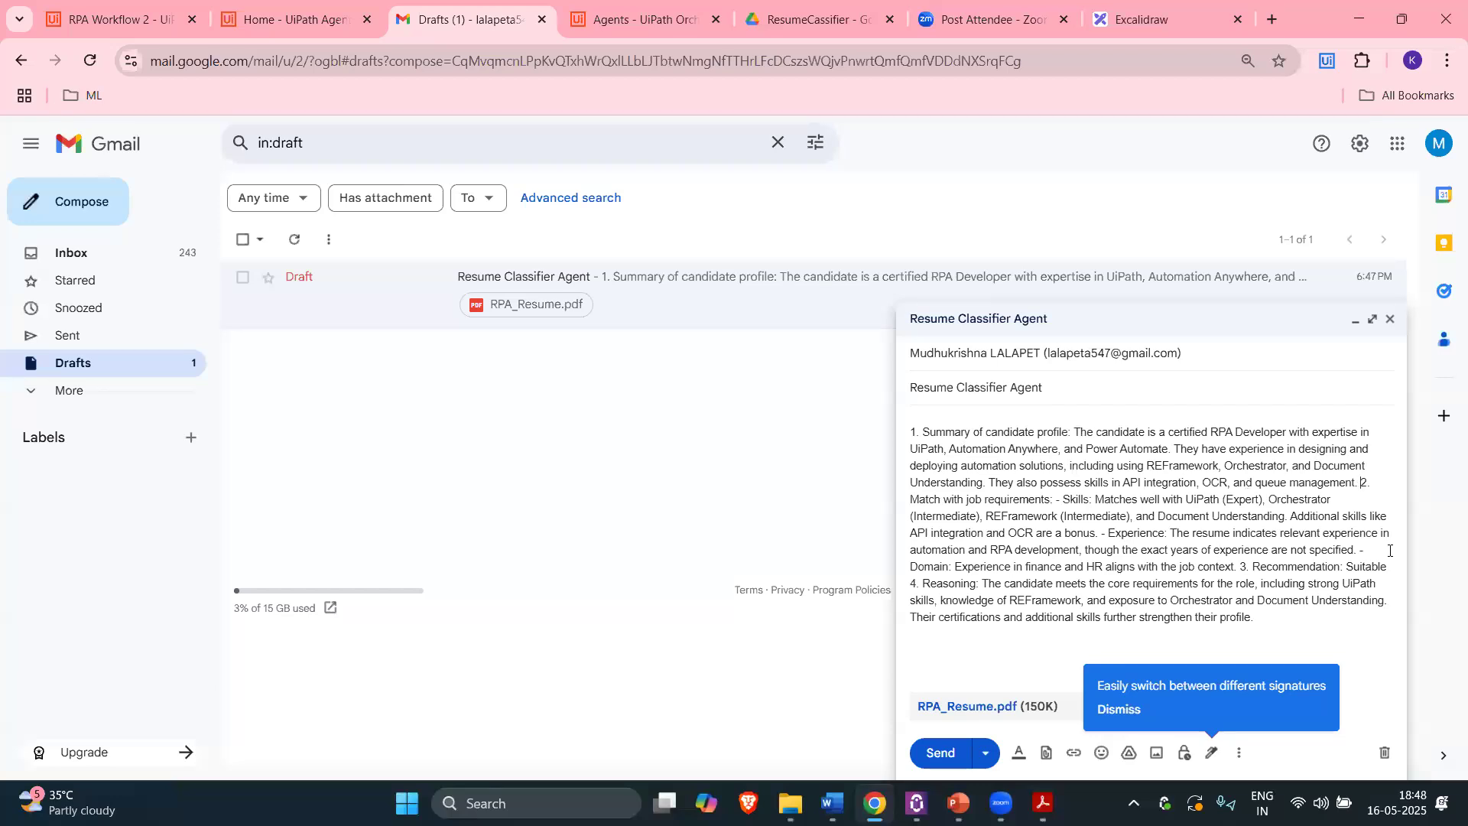
pyautogui.press('Return')
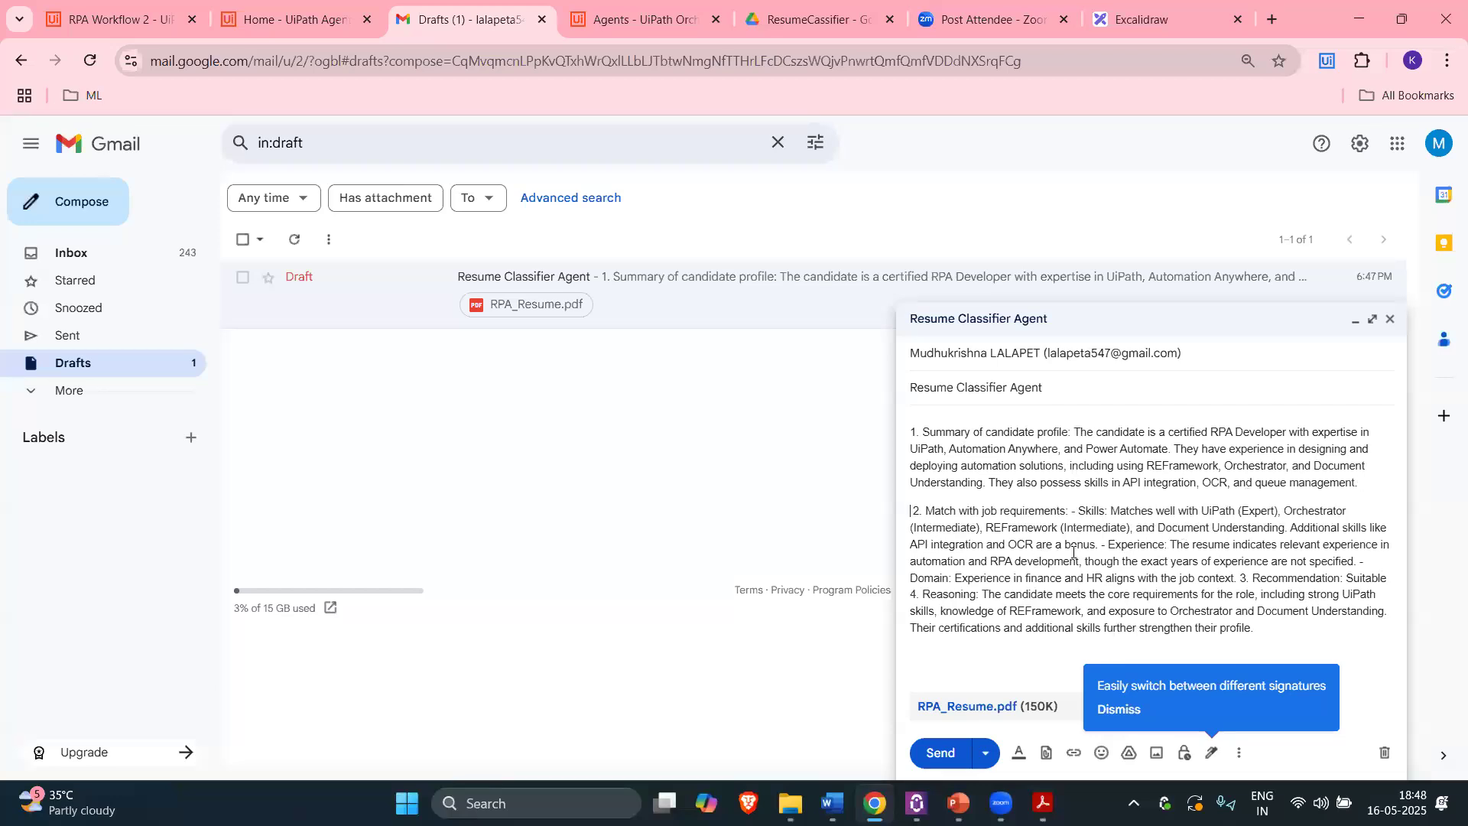
pyautogui.click(1241, 577)
pyautogui.press('Return')
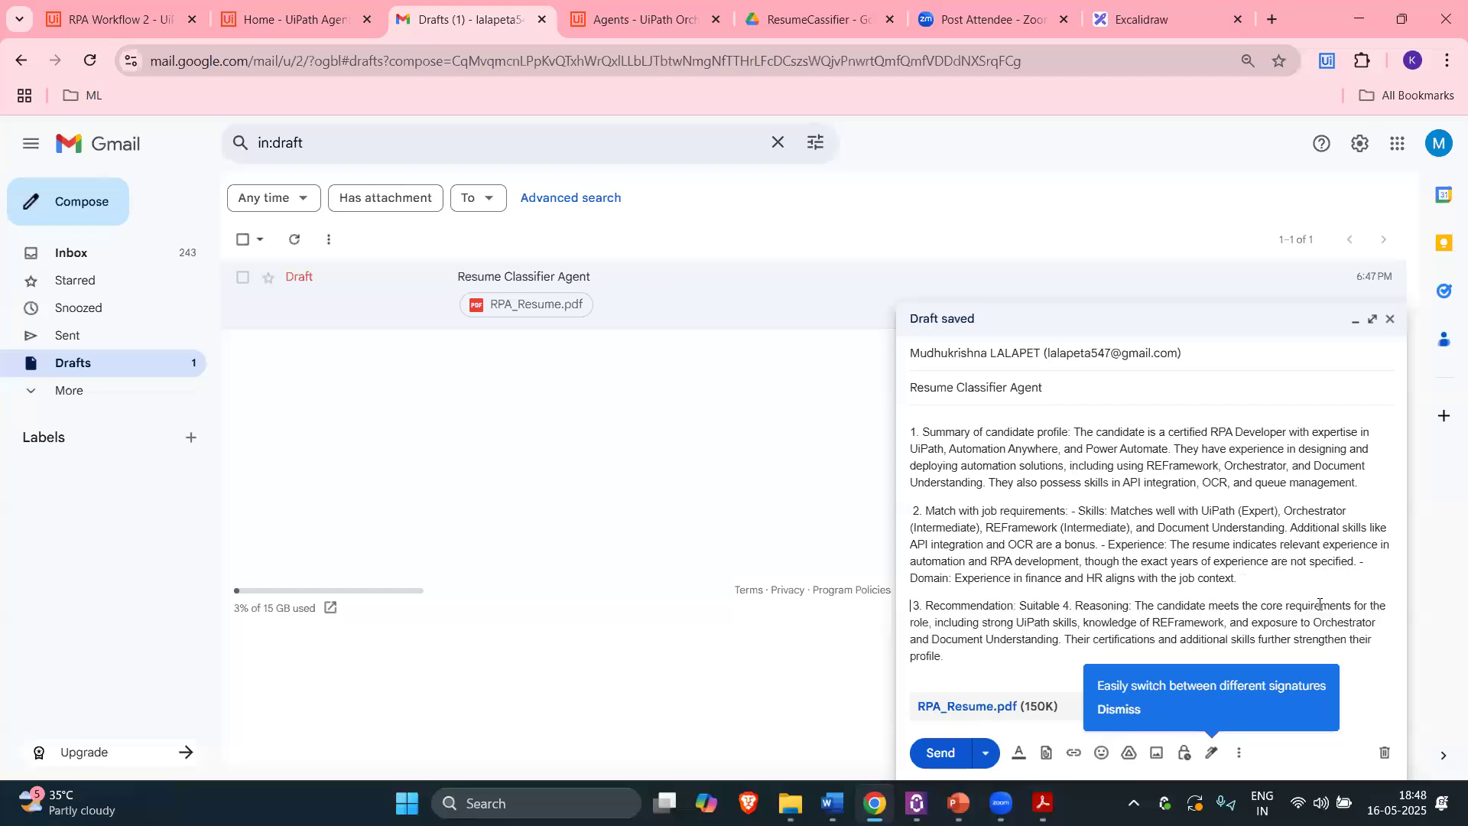
pyautogui.click(1067, 608)
pyautogui.press('Return')
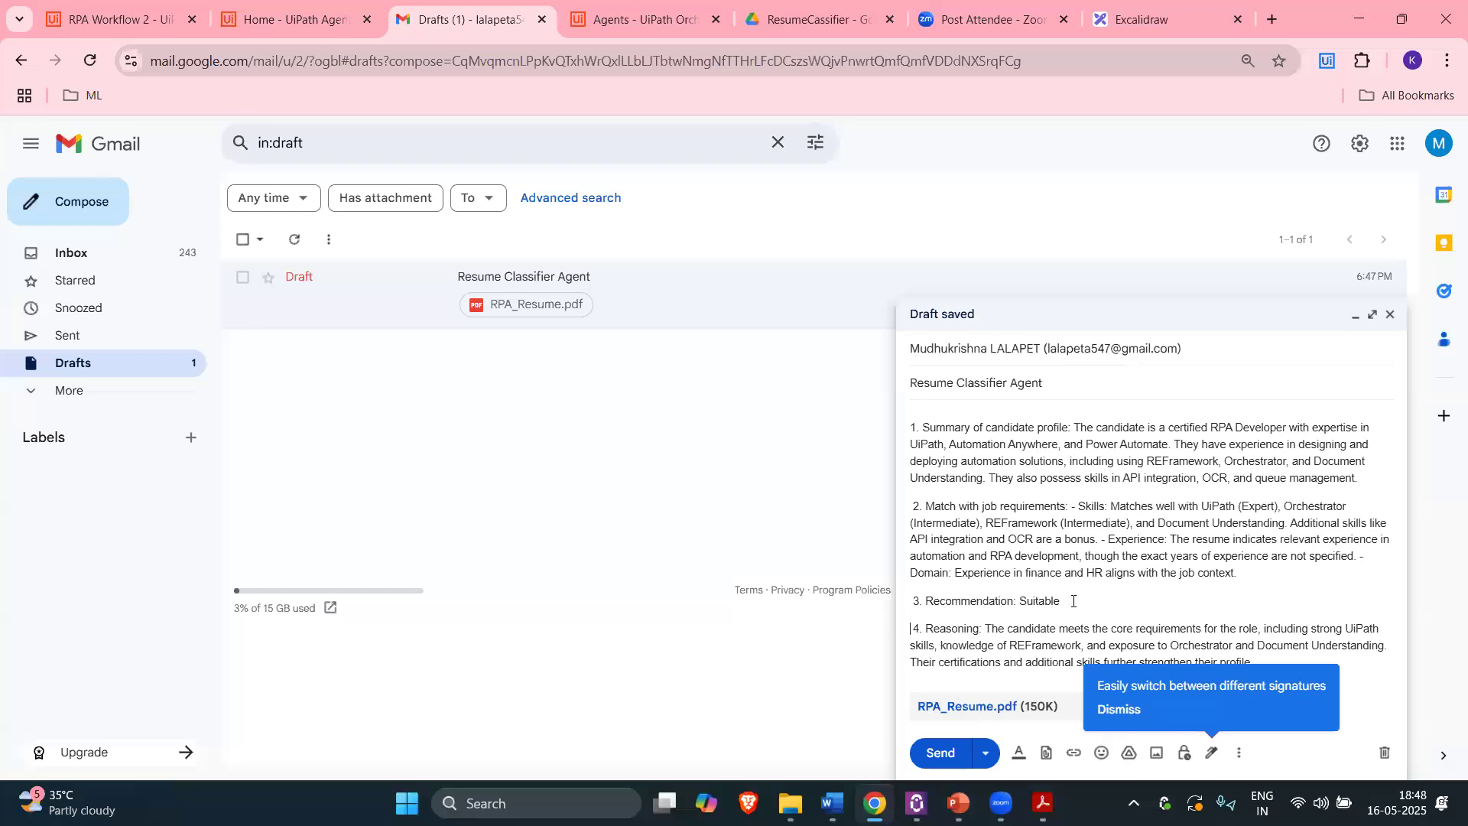
pyautogui.moveTo(1073, 601); pyautogui.dragTo(1009, 663)
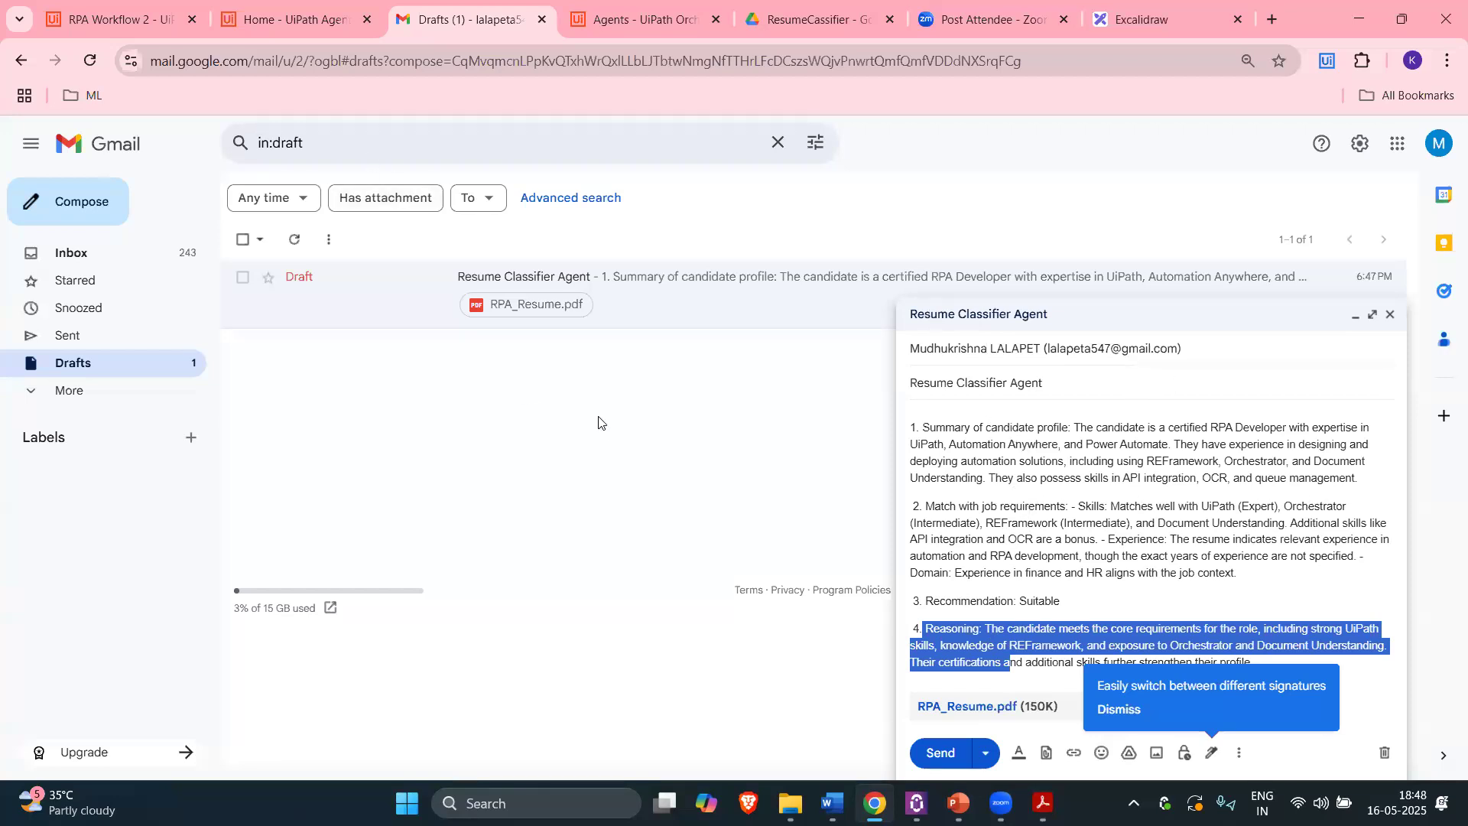
pyautogui.click(834, 20)
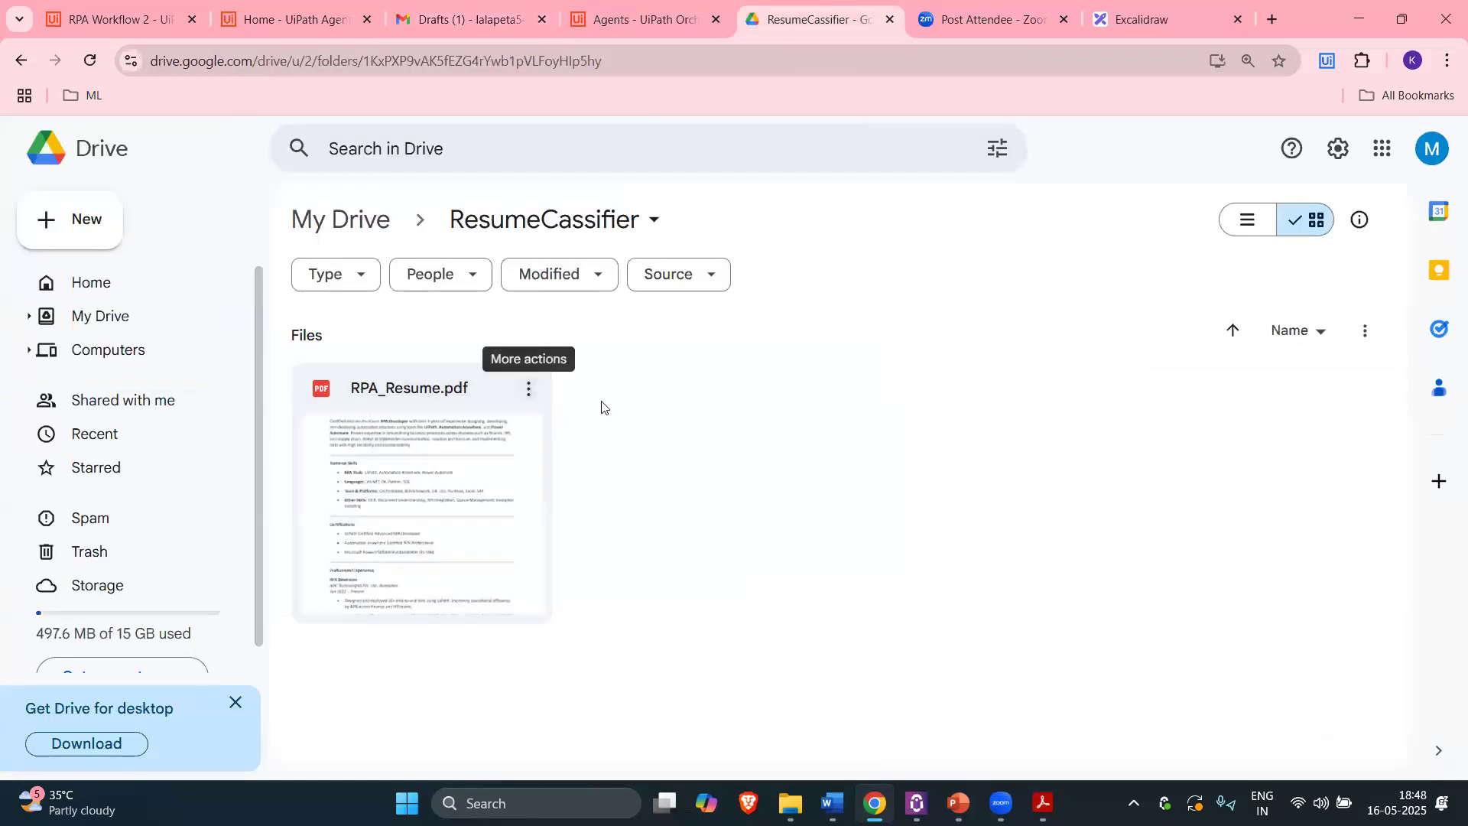
# Step: Leave the ResumeCassifier Drive folder for the Excalidraw project board
pyautogui.moveTo(251, 7)
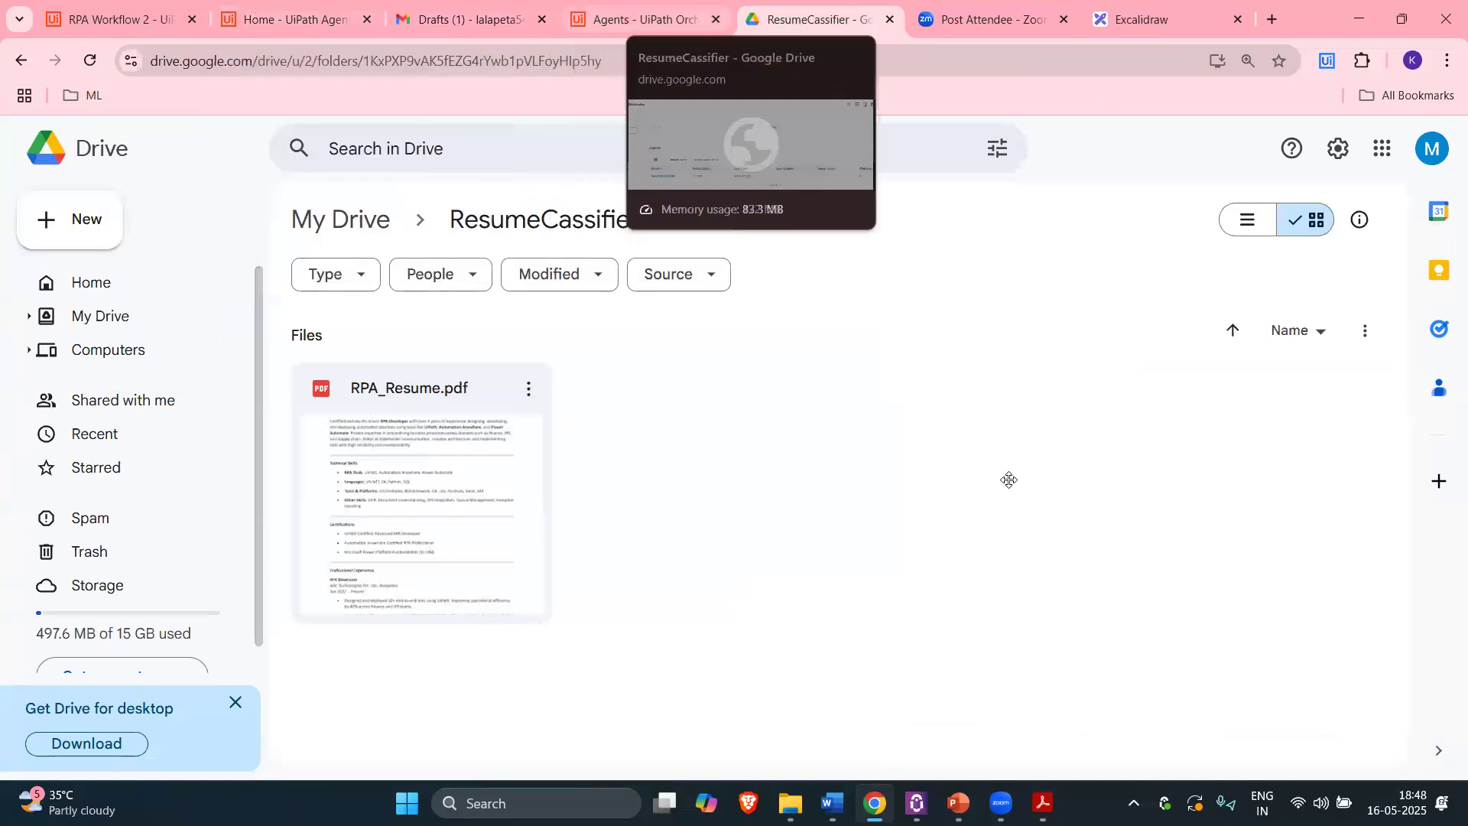
pyautogui.click(1141, 18)
# Step: Review the Auto_ResumeClassifier step list in Excalidraw, then return to the Resume Classifier Agent draft
pyautogui.scroll(5, 1213, 528)
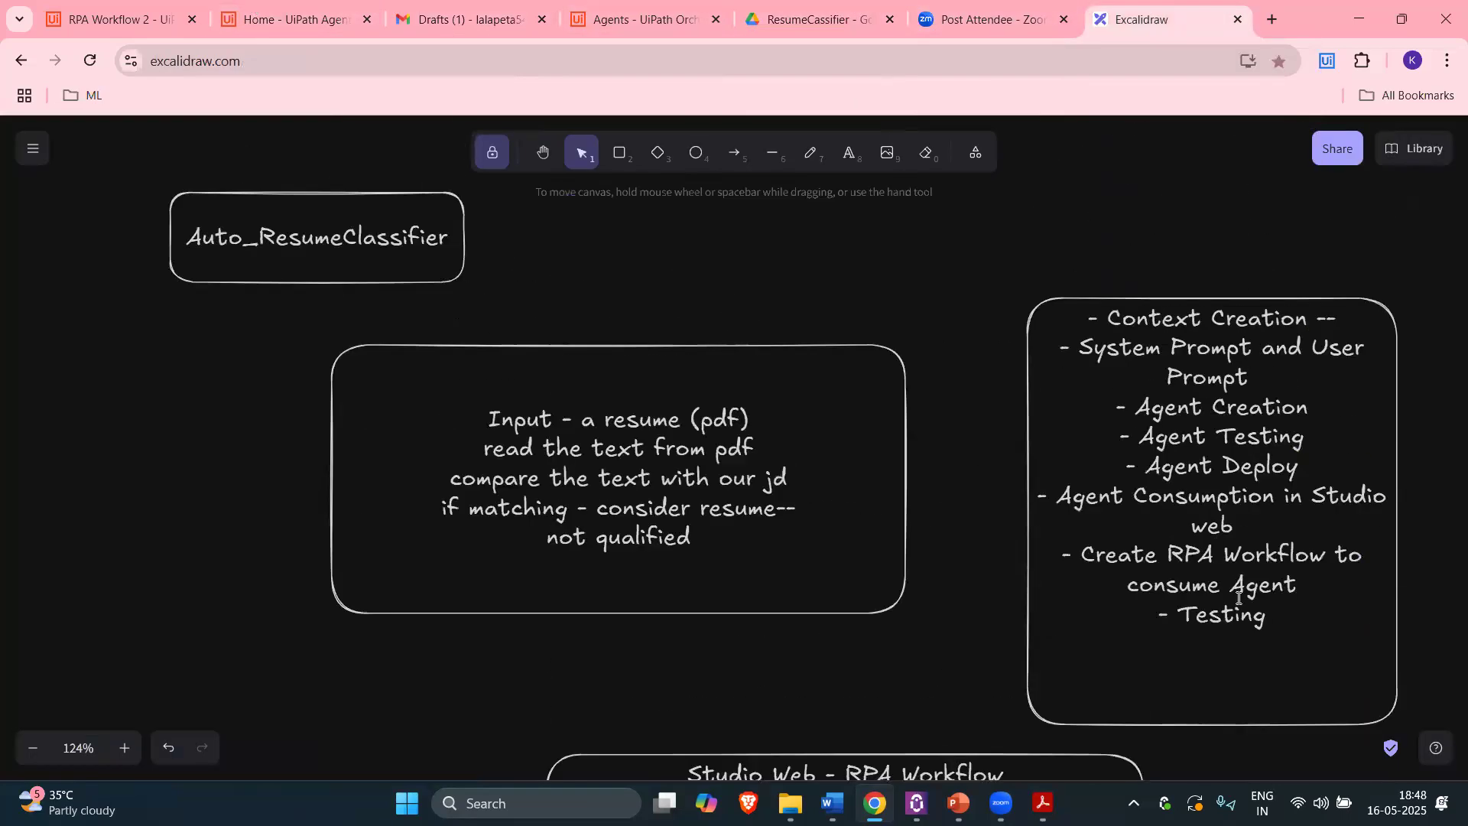
pyautogui.doubleClick(1067, 595)
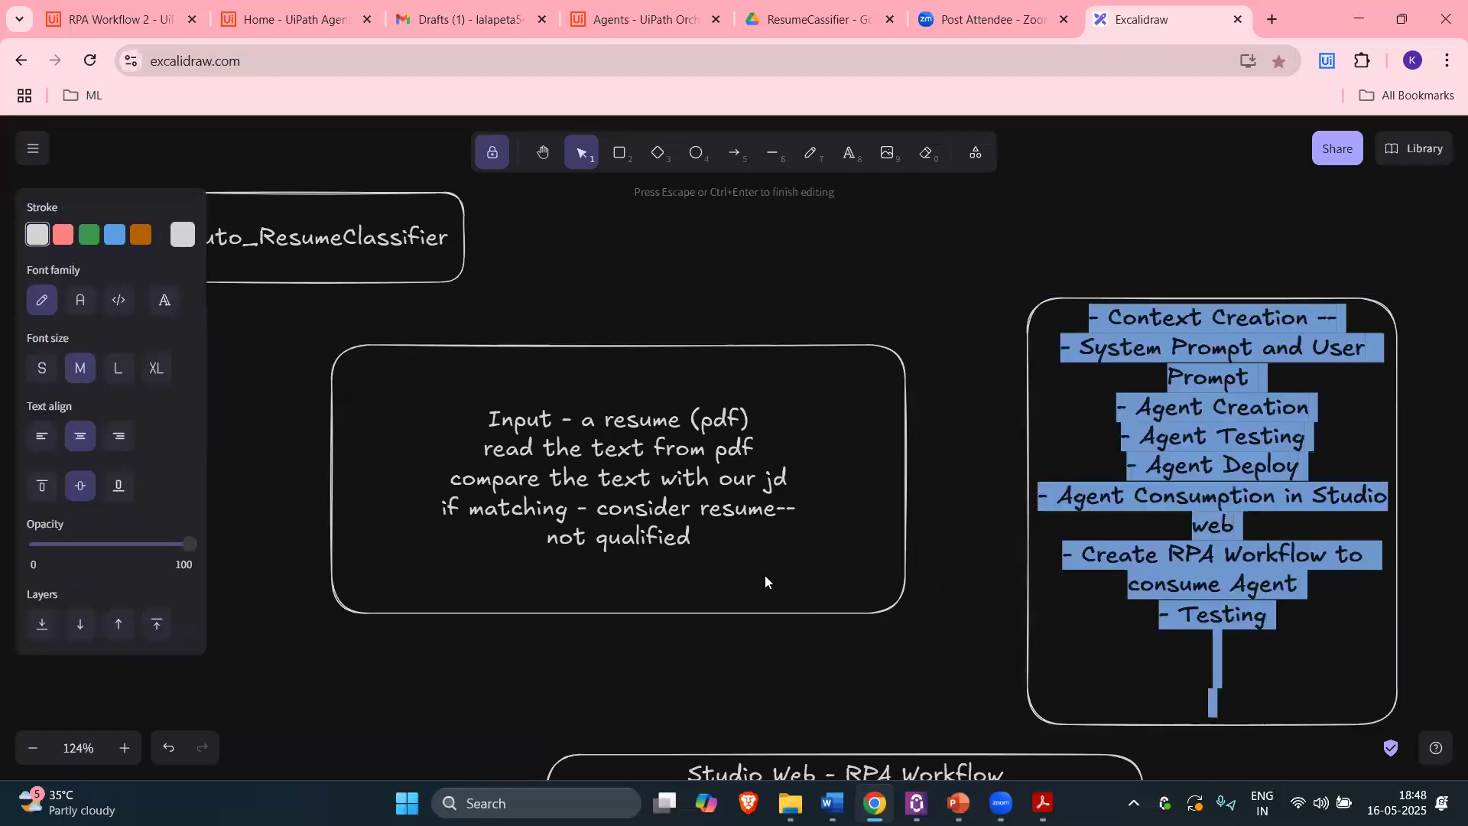
pyautogui.scroll(-3, 688, 253)
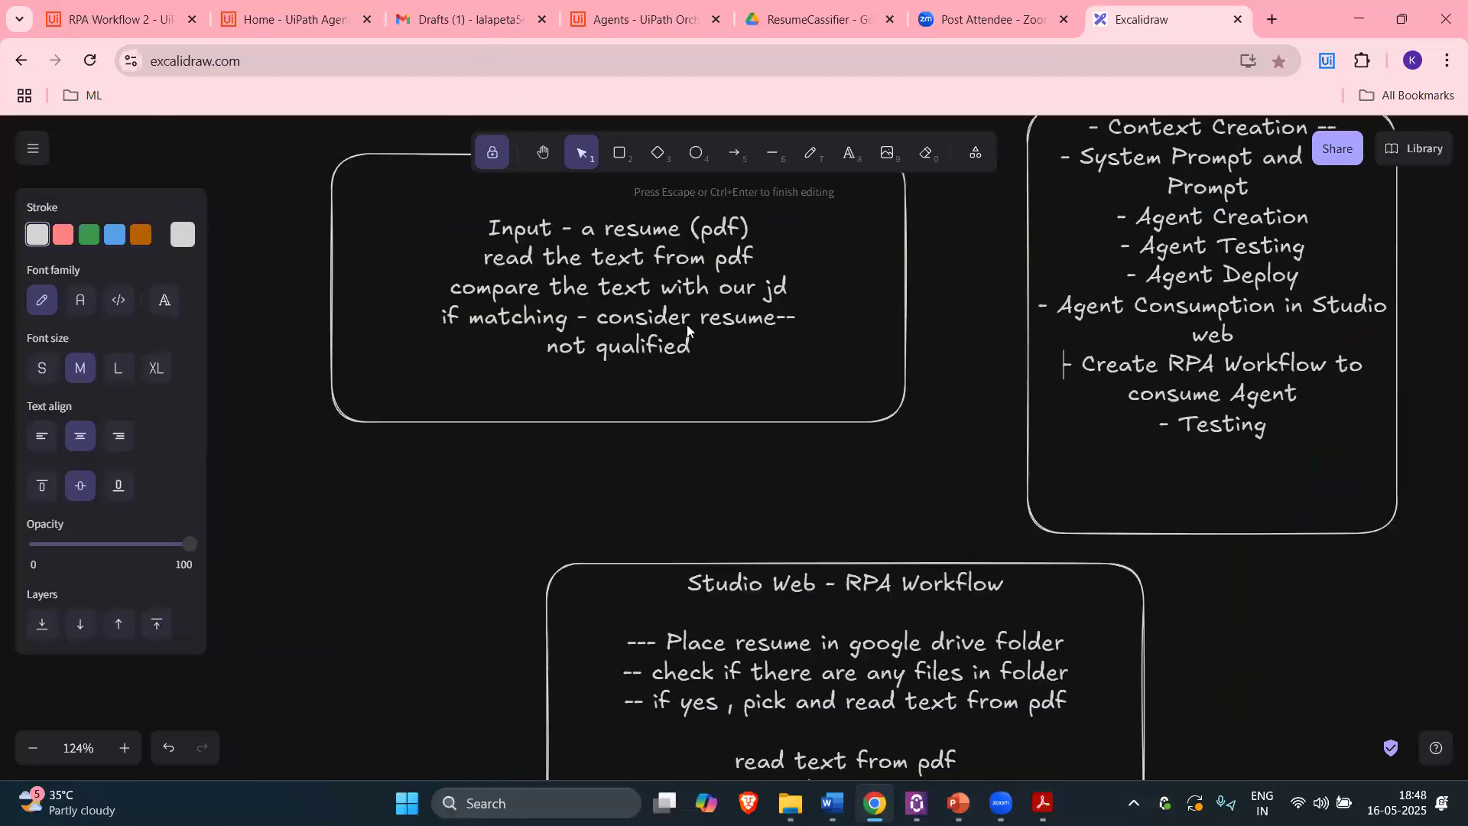
pyautogui.click(459, 19)
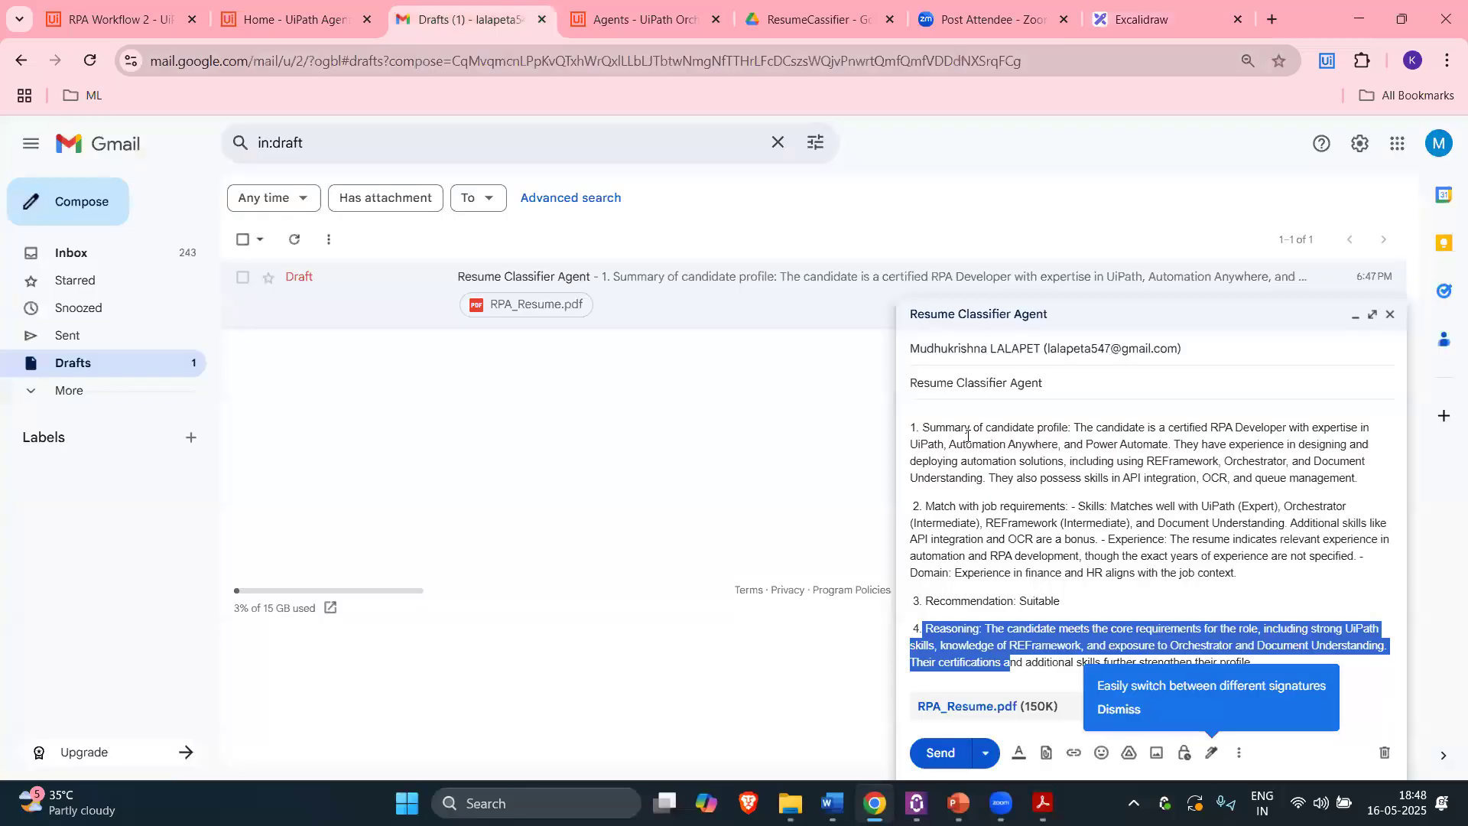